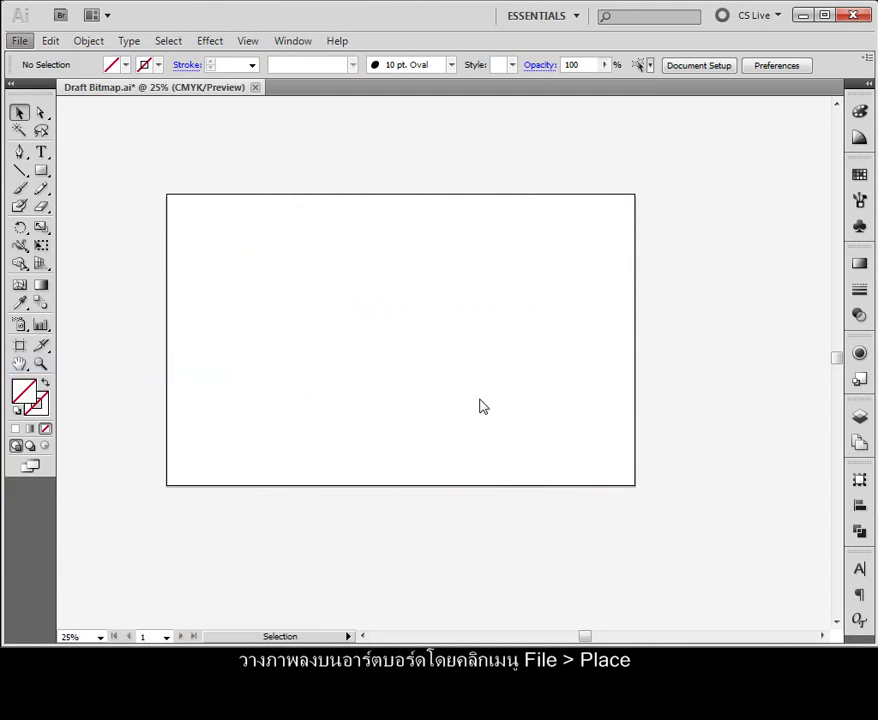
- Place the portrait photo from the Desktop onto the artboard
click(55, 140)
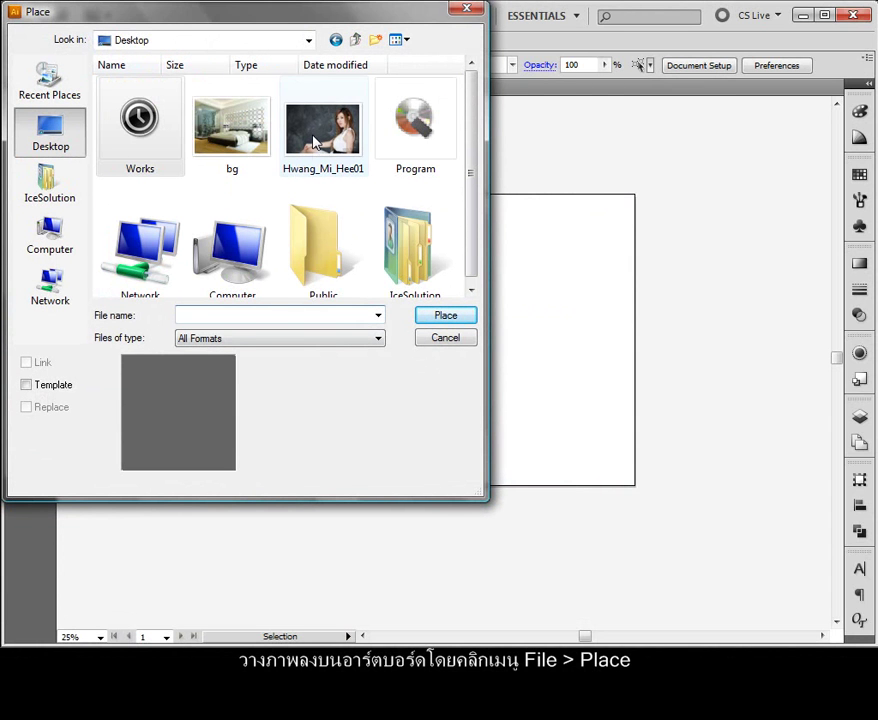
click(314, 142)
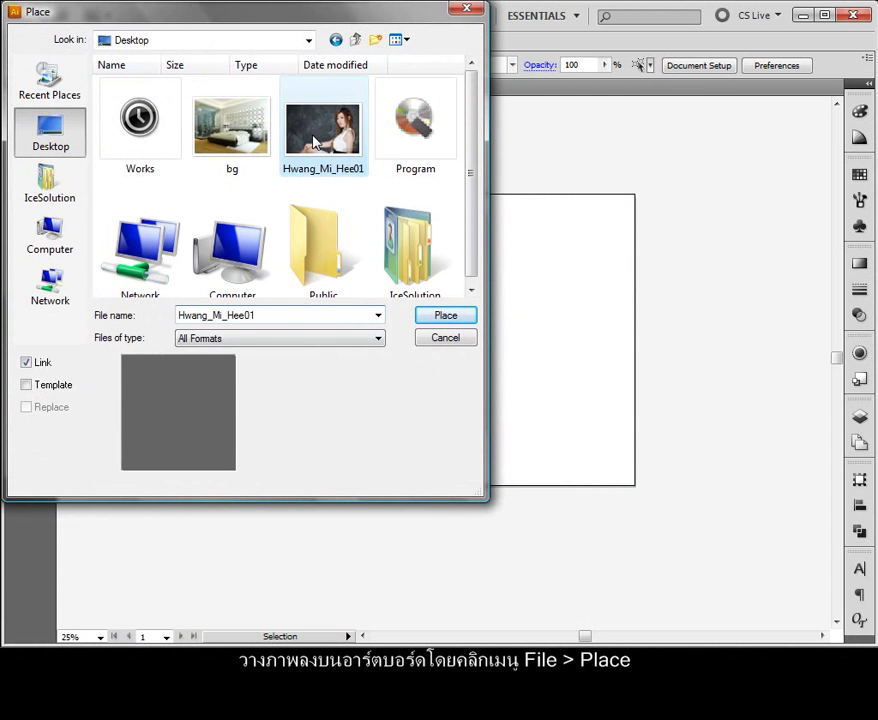
click(446, 316)
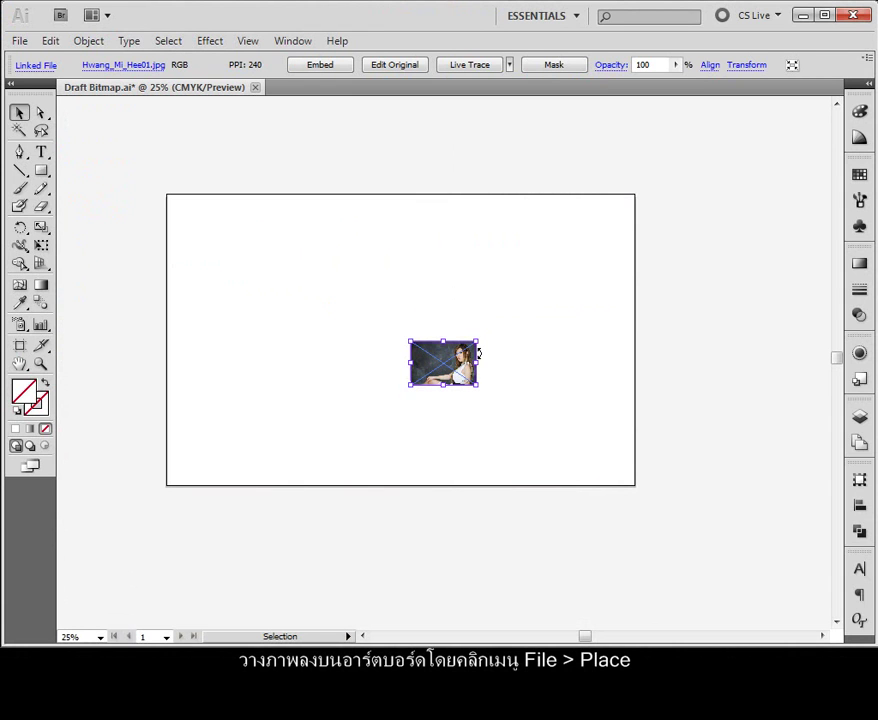
- Scale the photo up to span the artboard's full height and most of its width
drag(474, 344, 627, 180)
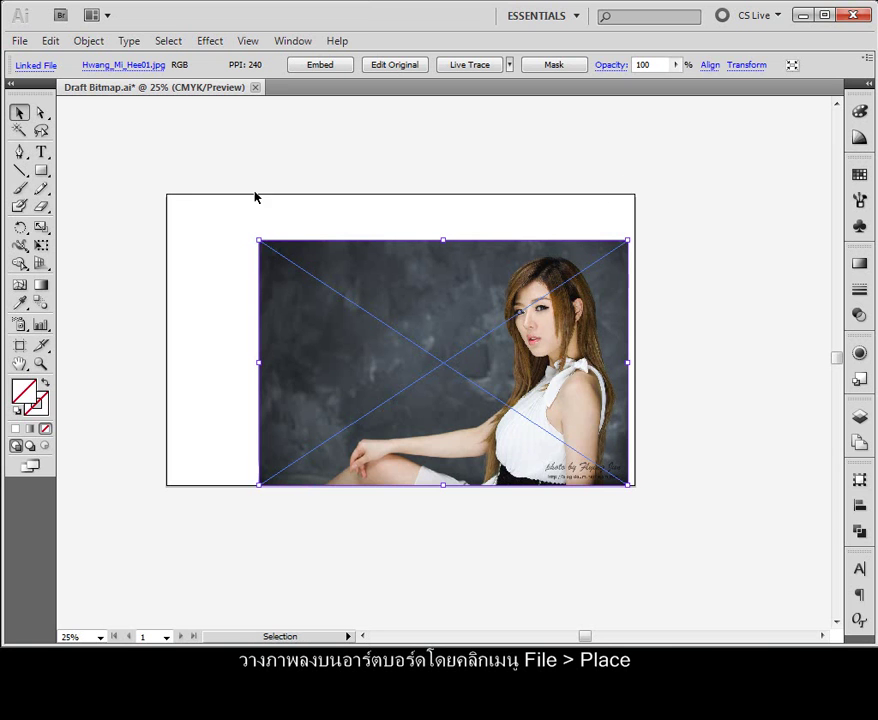
drag(257, 239, 188, 182)
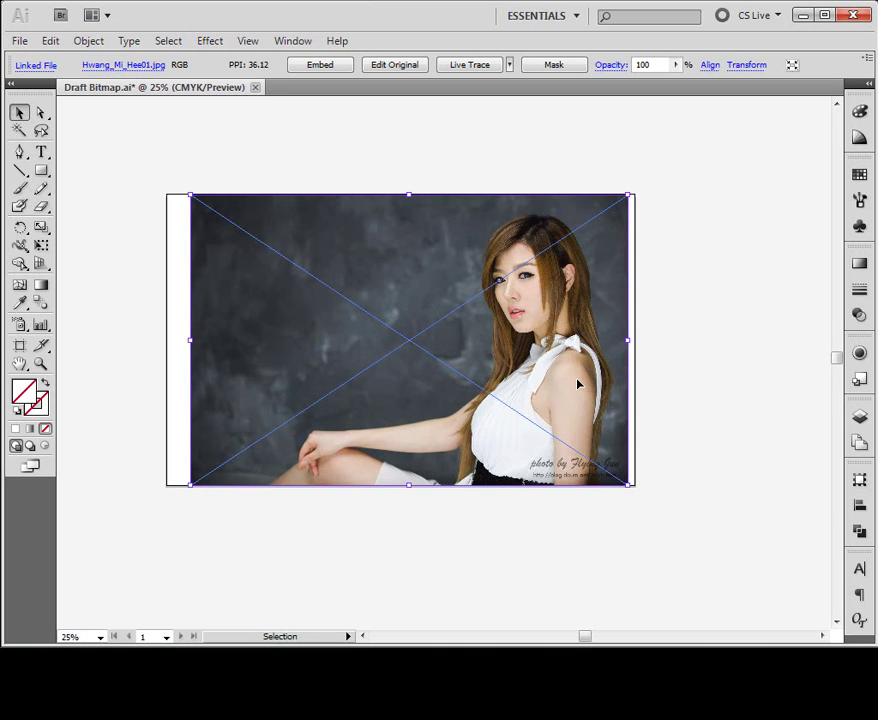
click(689, 398)
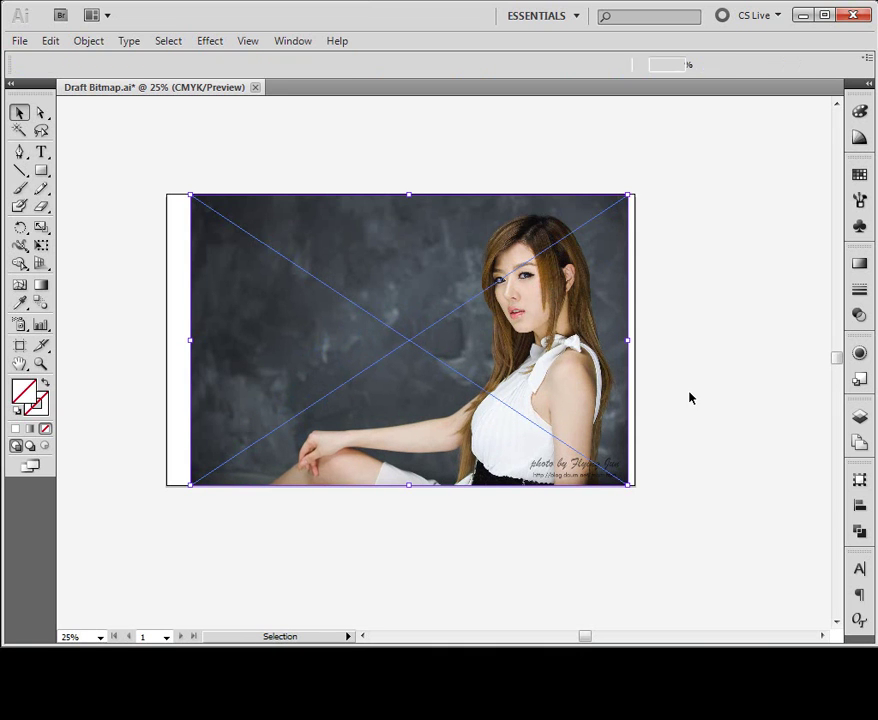
click(389, 382)
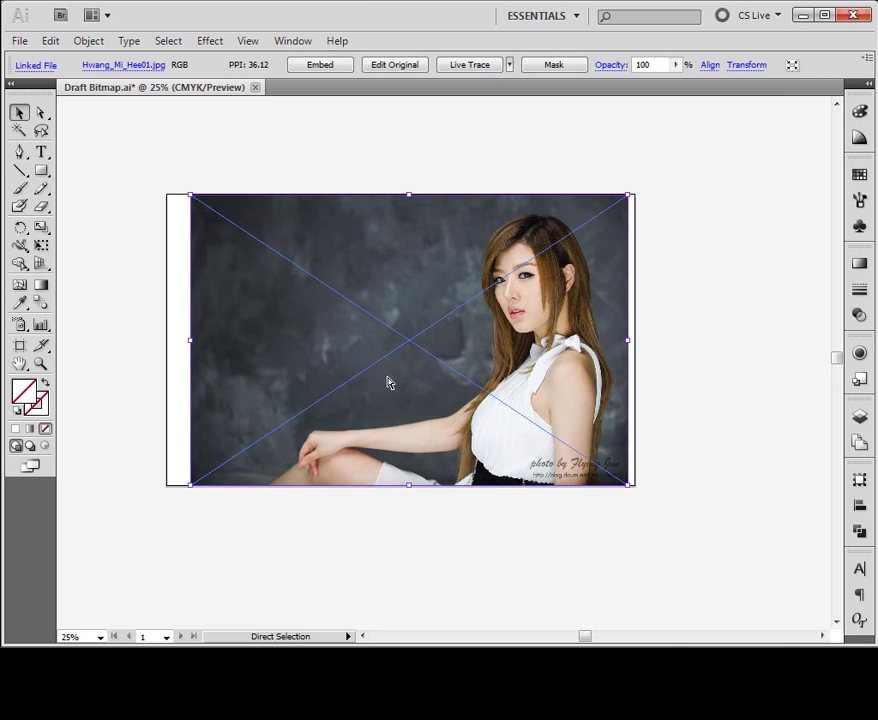
click(688, 367)
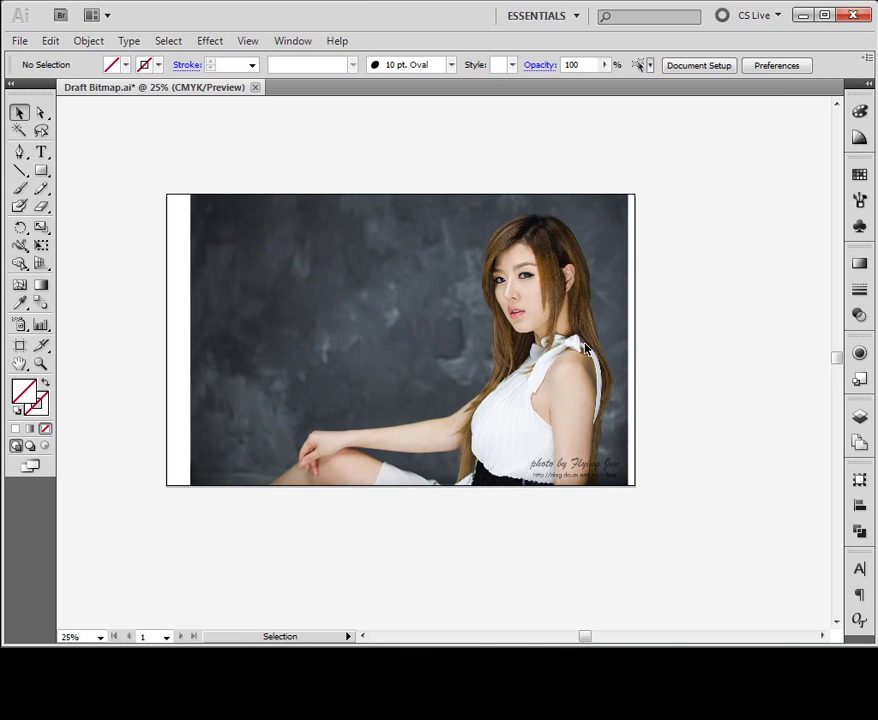
drag(574, 355, 588, 347)
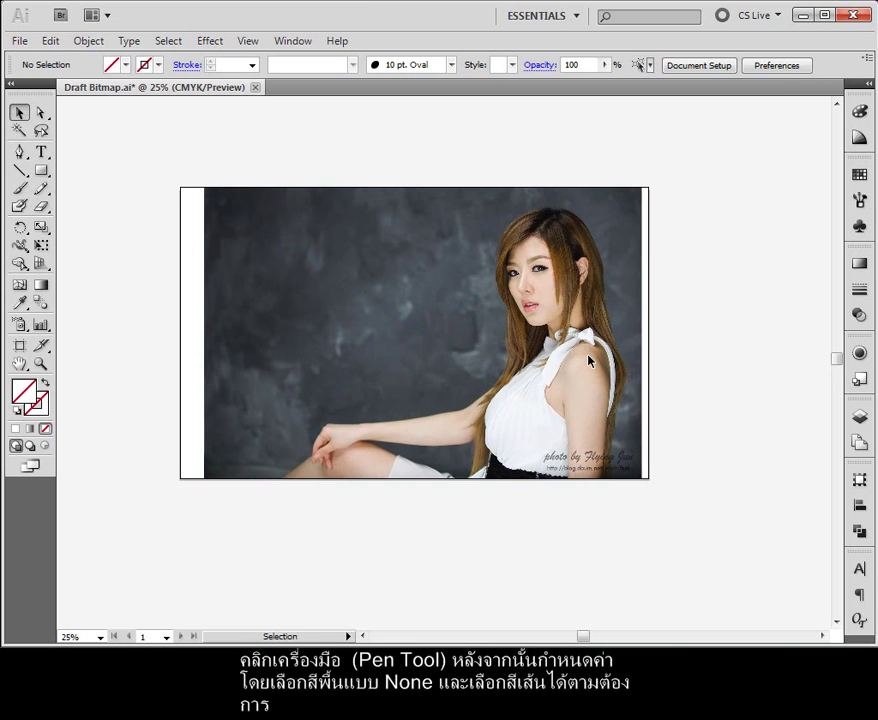
- Set the stroke colour to blue, keeping the fill at None
click(159, 66)
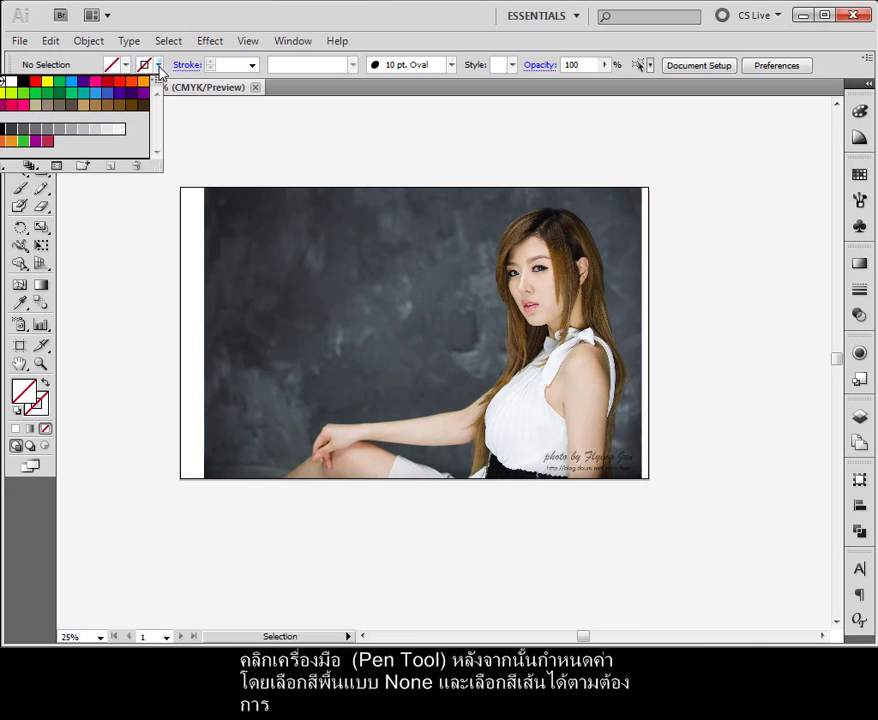
click(72, 83)
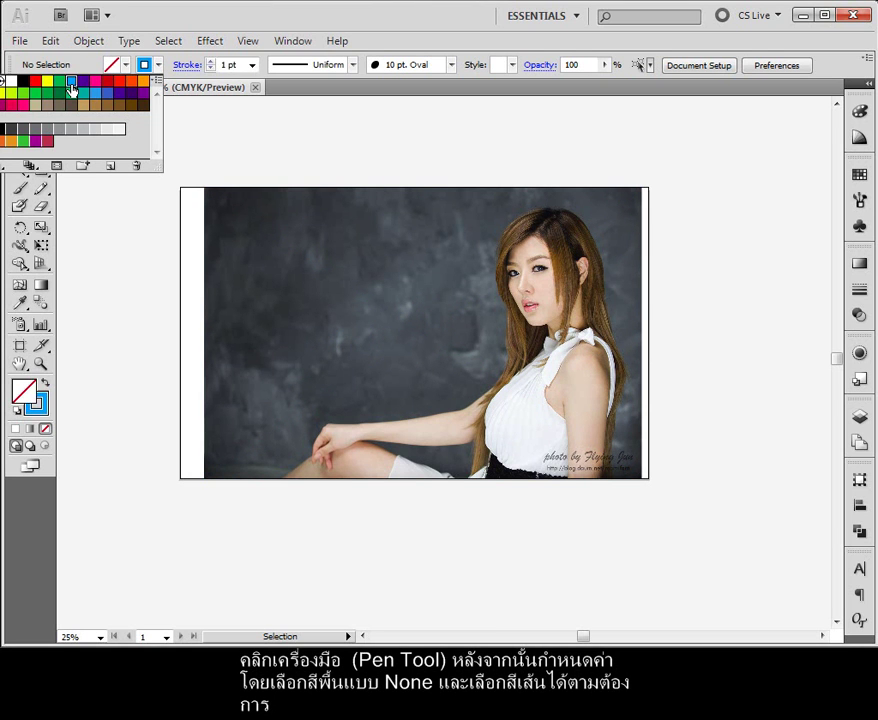
click(725, 307)
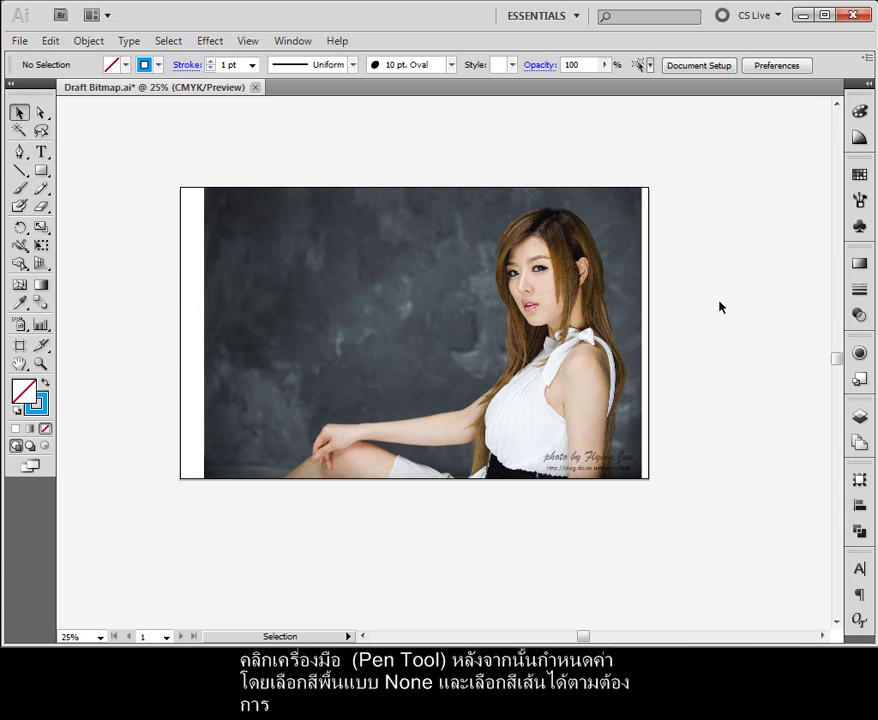
- Zoom in to 150% on the woman's face with the Pen tool ready
key(ctrl+equal)
key(ctrl+equal)
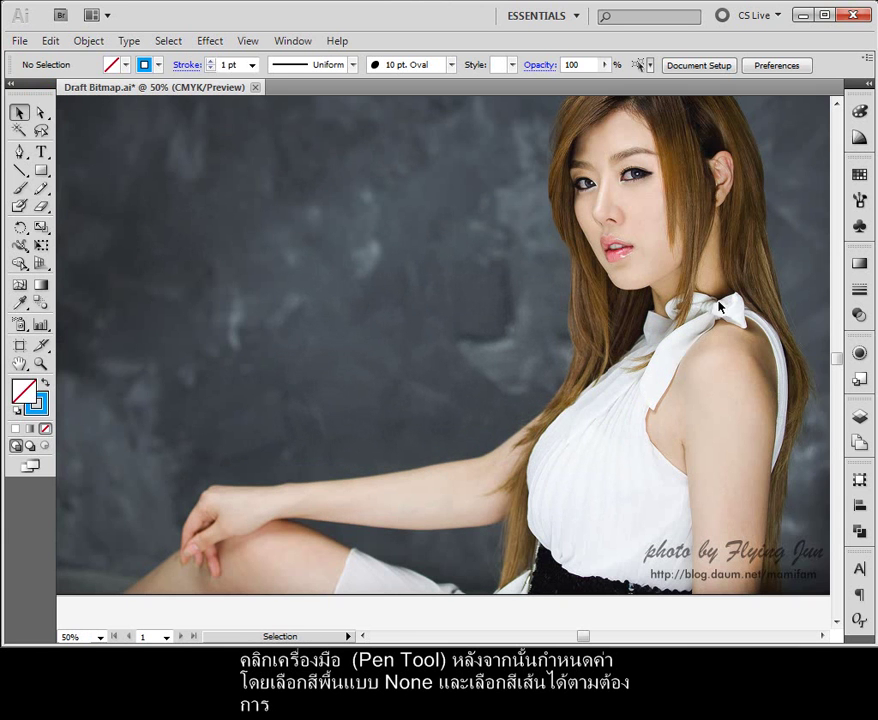
drag(549, 270, 490, 298)
key(ctrl+equal)
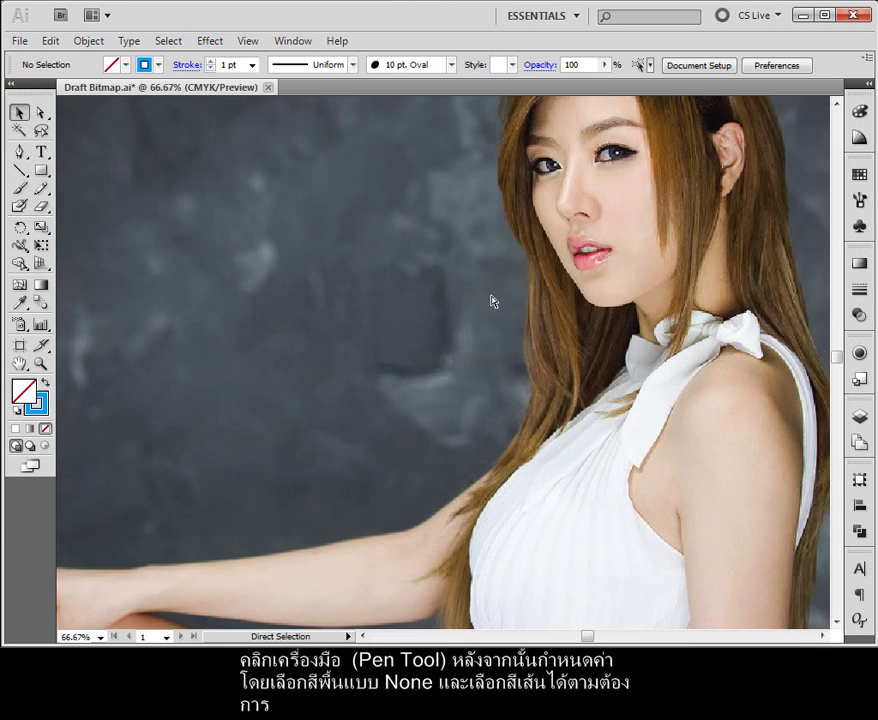
key(ctrl+equal)
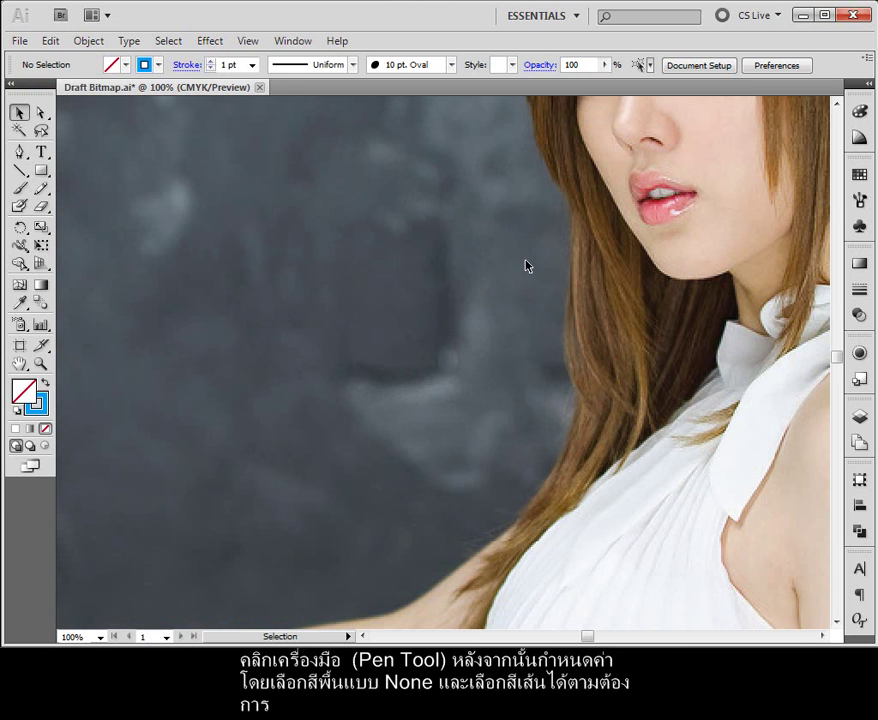
drag(607, 296, 296, 455)
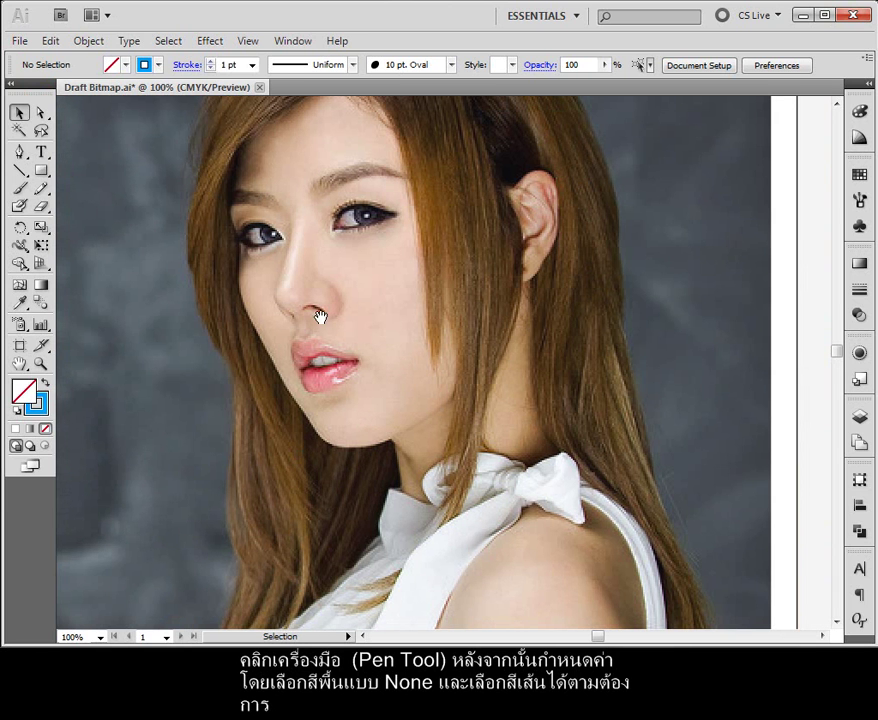
drag(312, 306, 320, 330)
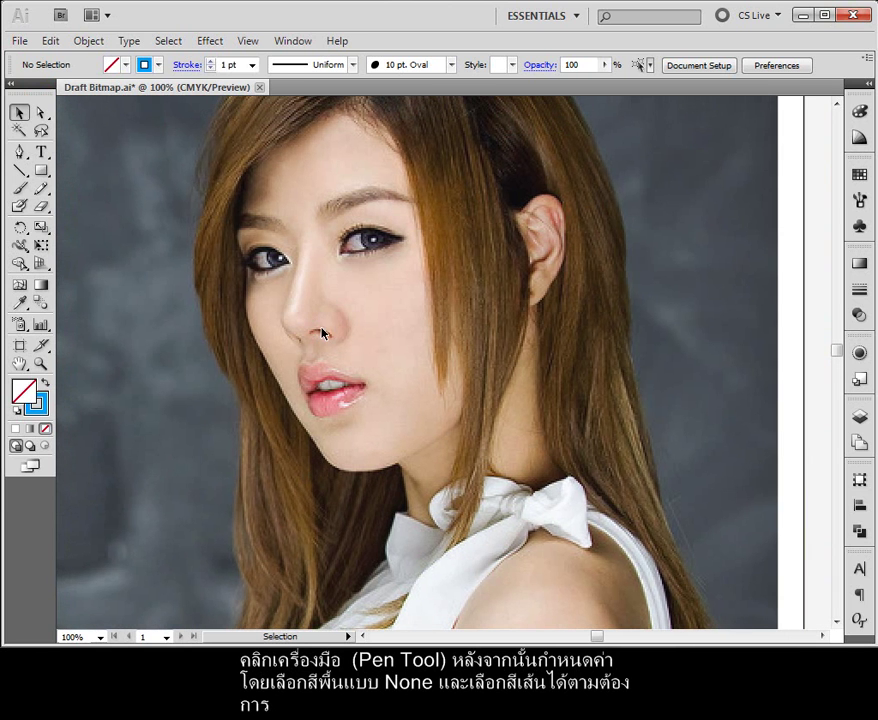
key(p)
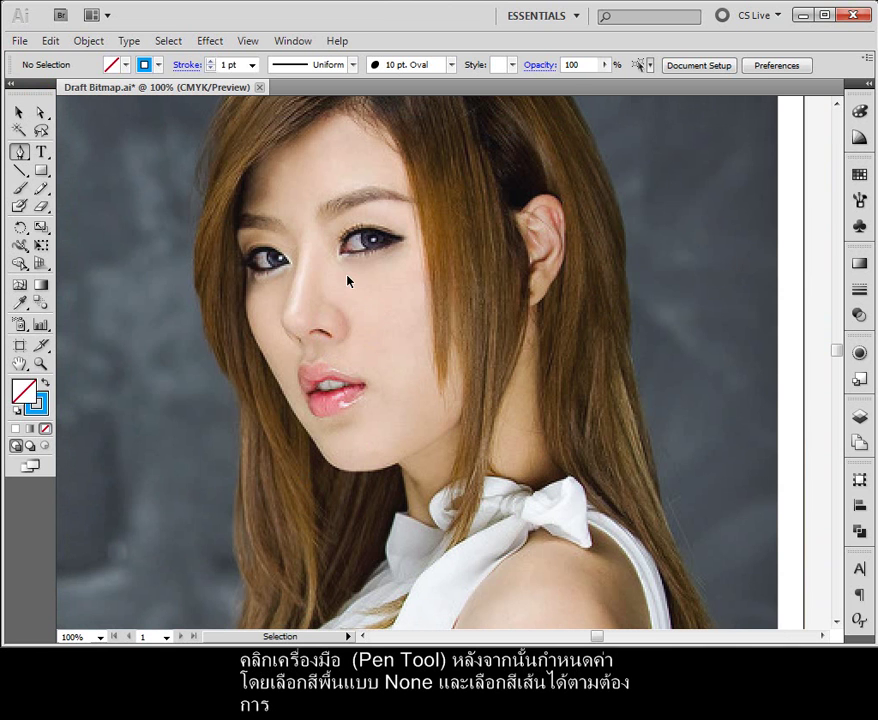
key(ctrl+plus)
- Trace the face outline from the left temple down the cheek to under the chin
drag(312, 290, 432, 324)
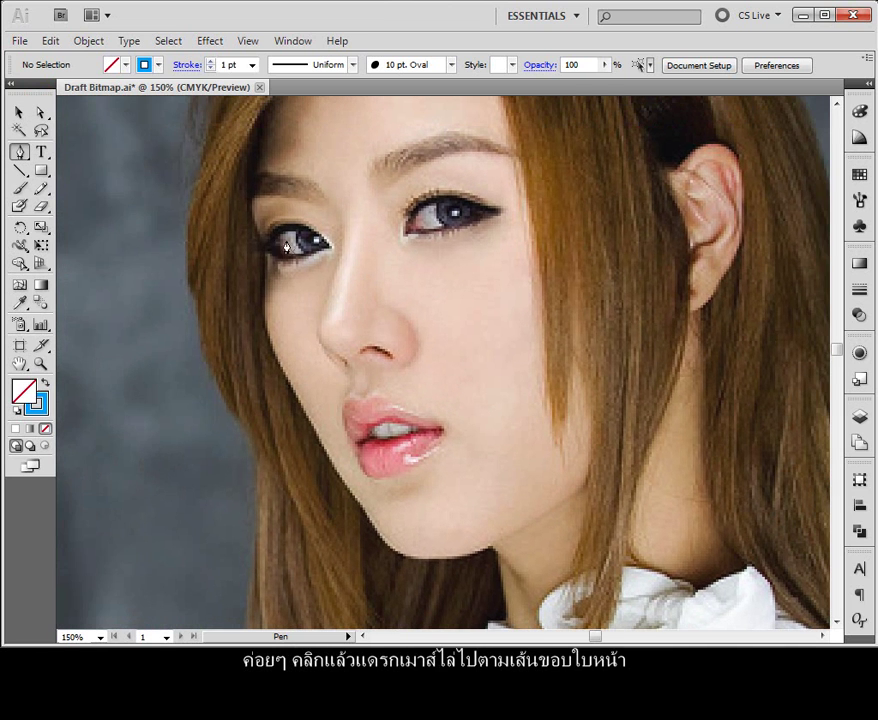
click(254, 209)
drag(262, 250, 268, 268)
drag(263, 316, 263, 346)
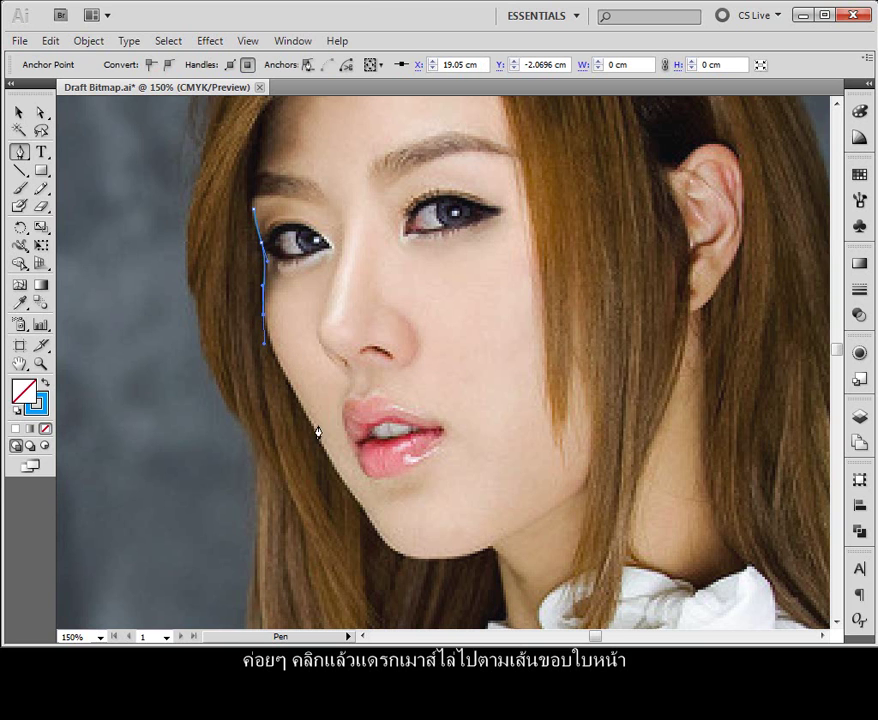
drag(316, 441, 334, 470)
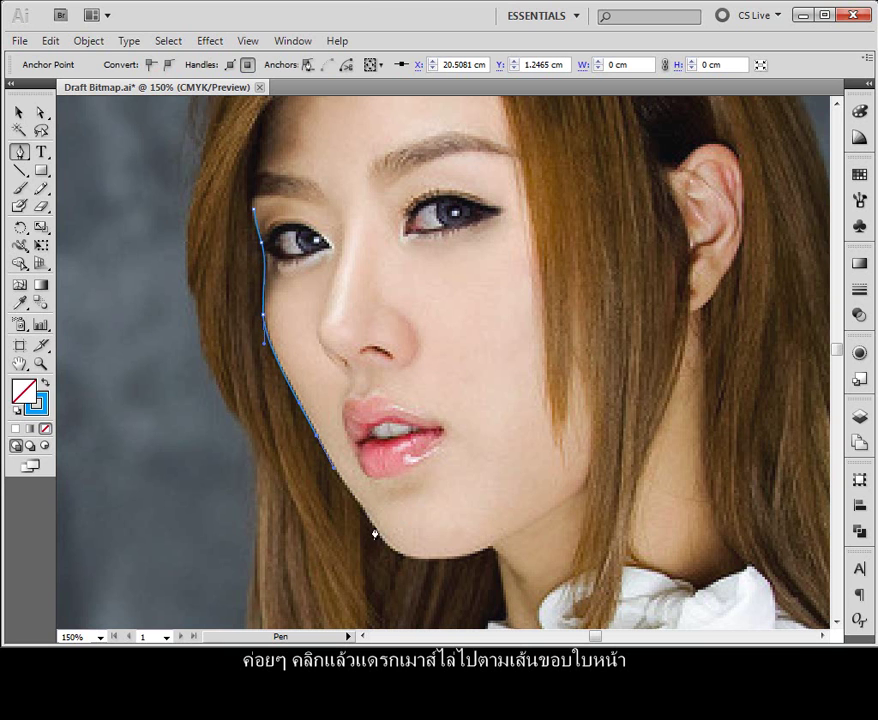
click(390, 551)
drag(431, 566, 467, 563)
- Continue the outline up the right jawline and across the top of the forehead
drag(531, 525, 561, 512)
click(610, 443)
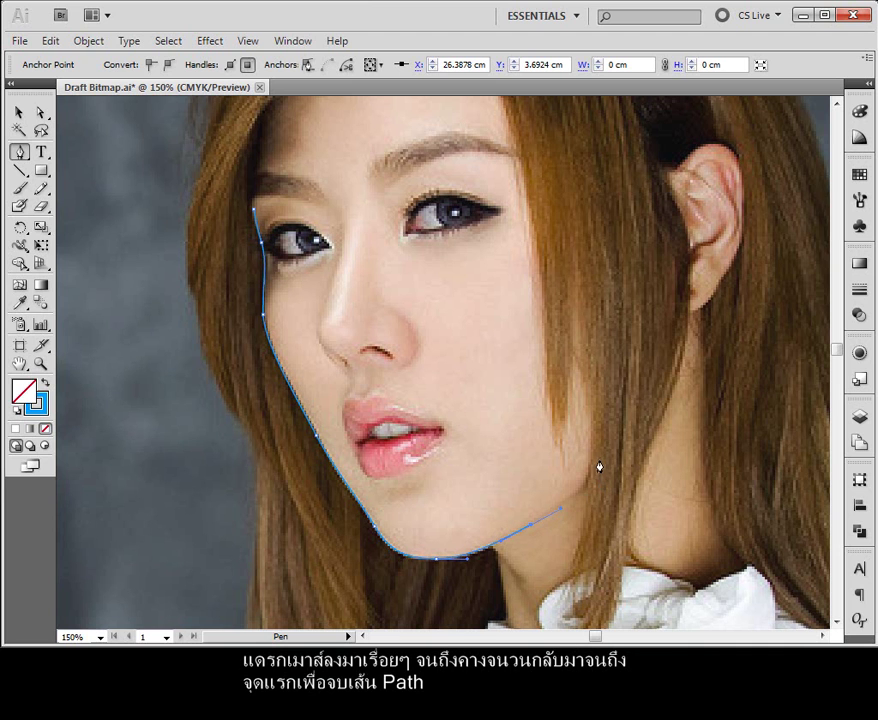
drag(618, 440, 628, 401)
key(space)
drag(655, 345, 547, 254)
key(space)
drag(551, 190, 550, 219)
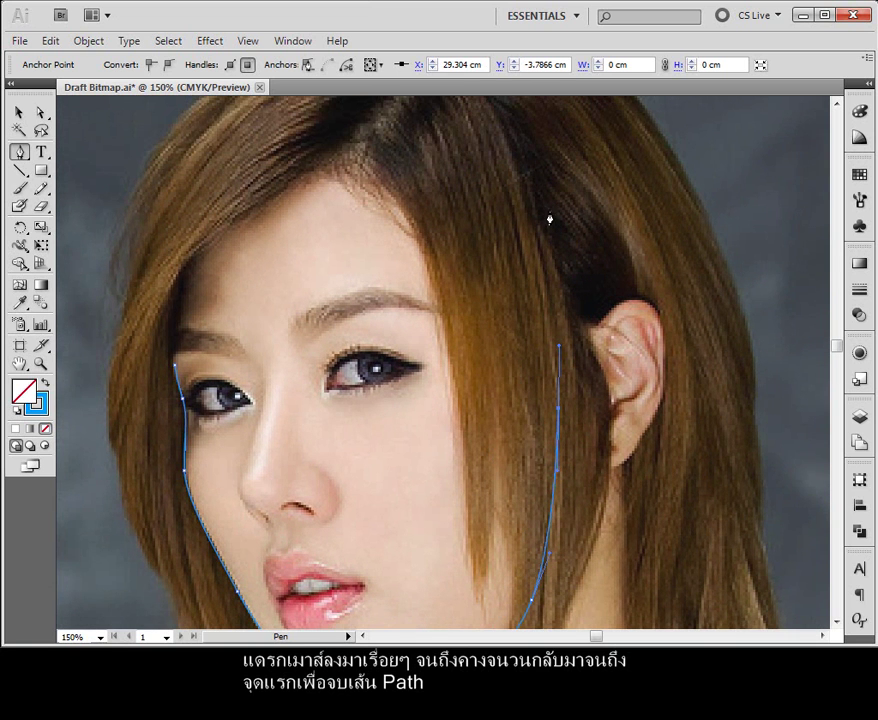
drag(485, 162, 457, 118)
key(space)
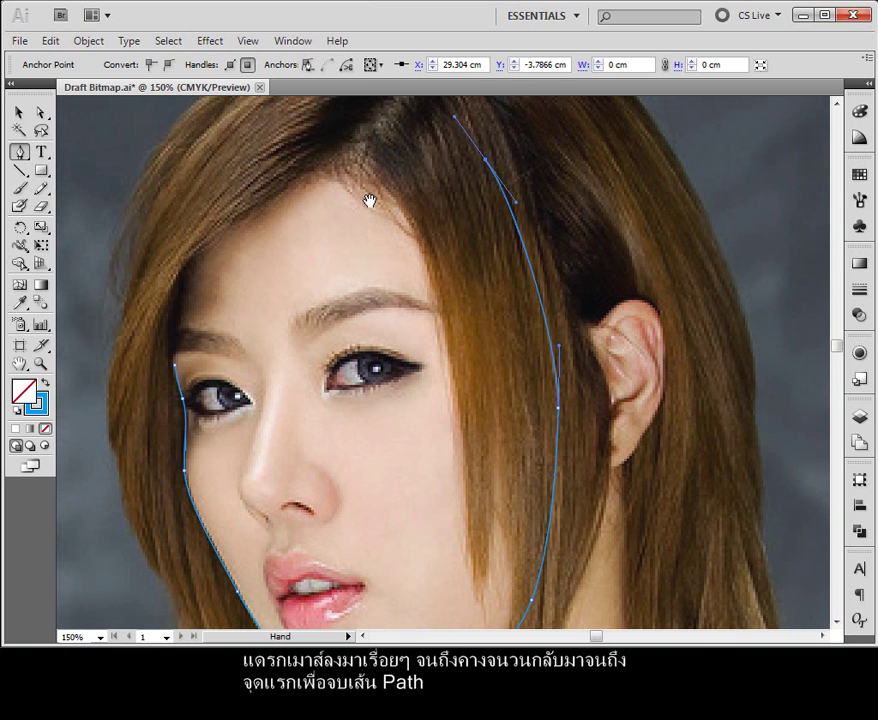
drag(372, 198, 407, 240)
drag(364, 164, 300, 165)
- Close the face outline down the left temple and frame the eyes at 200%
key(space)
drag(253, 201, 247, 163)
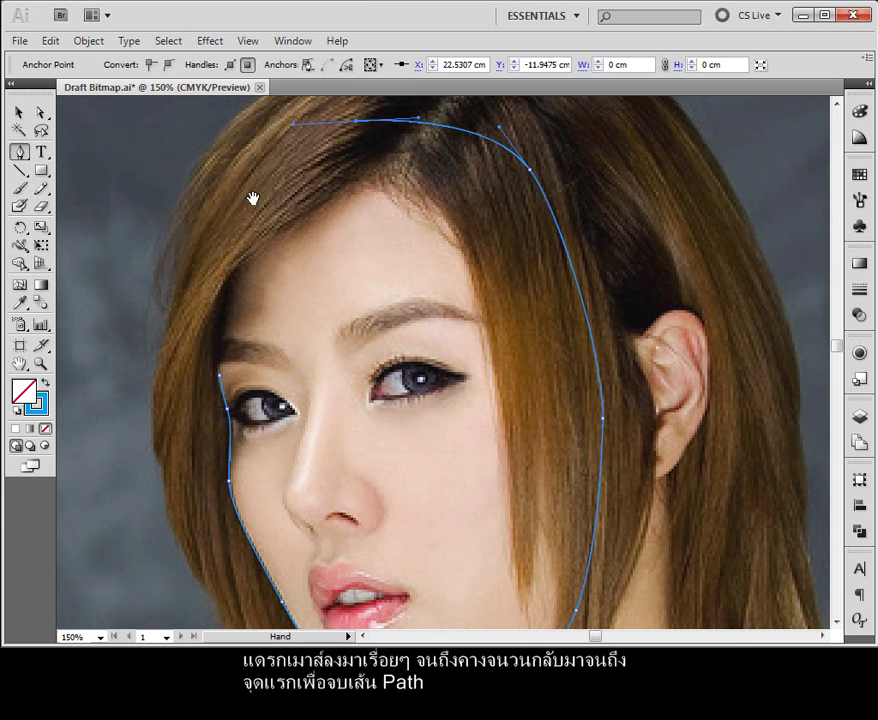
drag(225, 271, 221, 343)
click(217, 378)
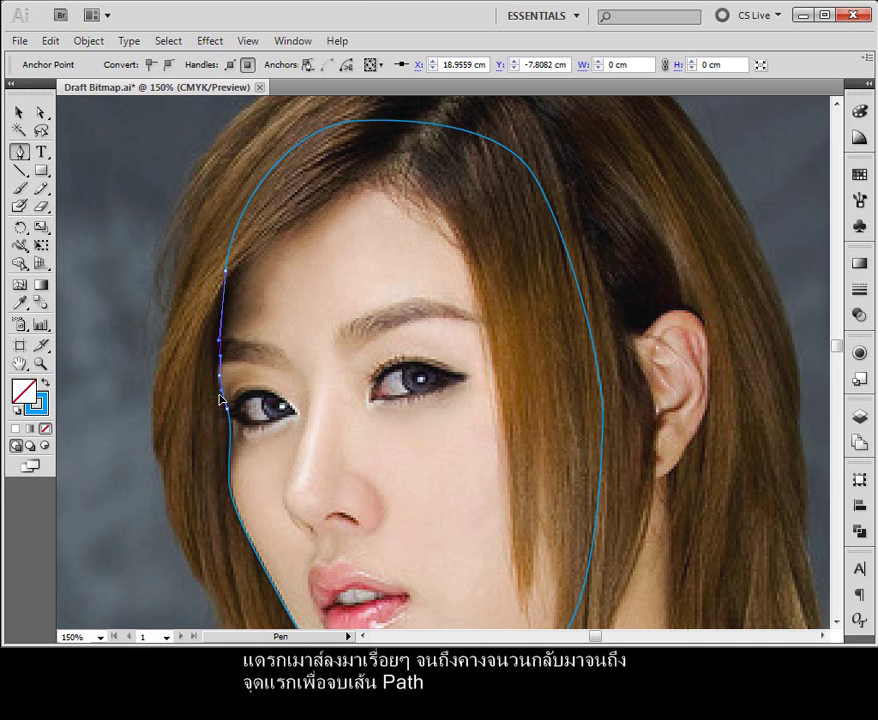
drag(406, 358, 381, 258)
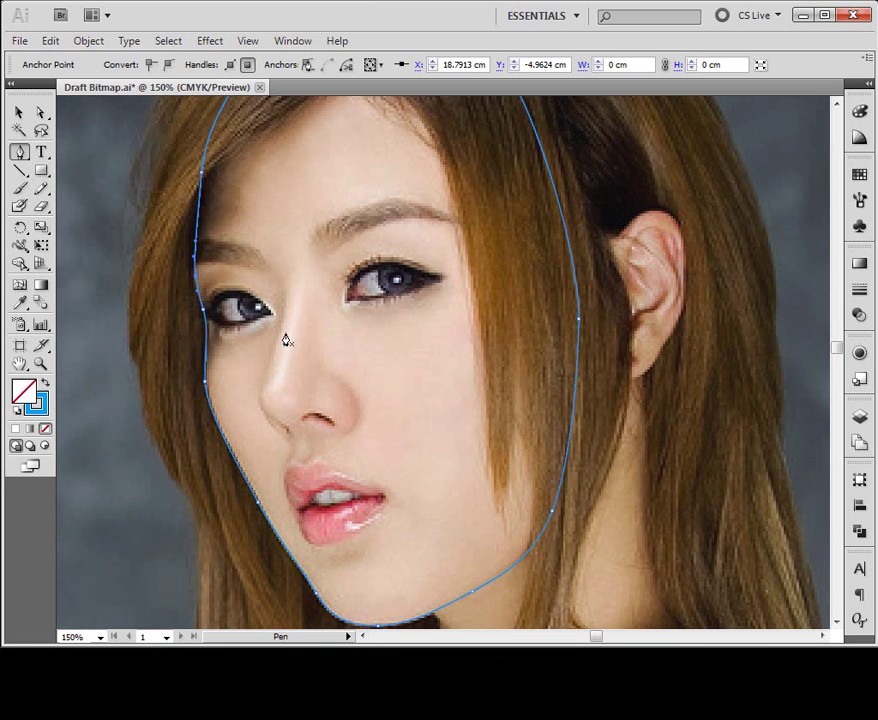
key(ctrl+plus)
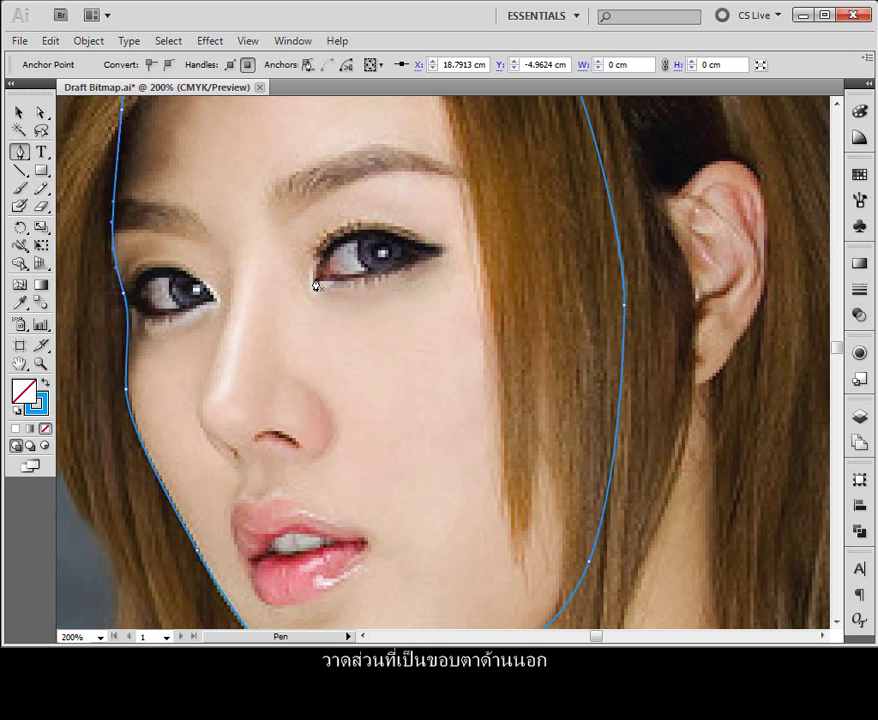
- Trace a closed path around the eye's rim along both eyelids, then deselect it
click(316, 286)
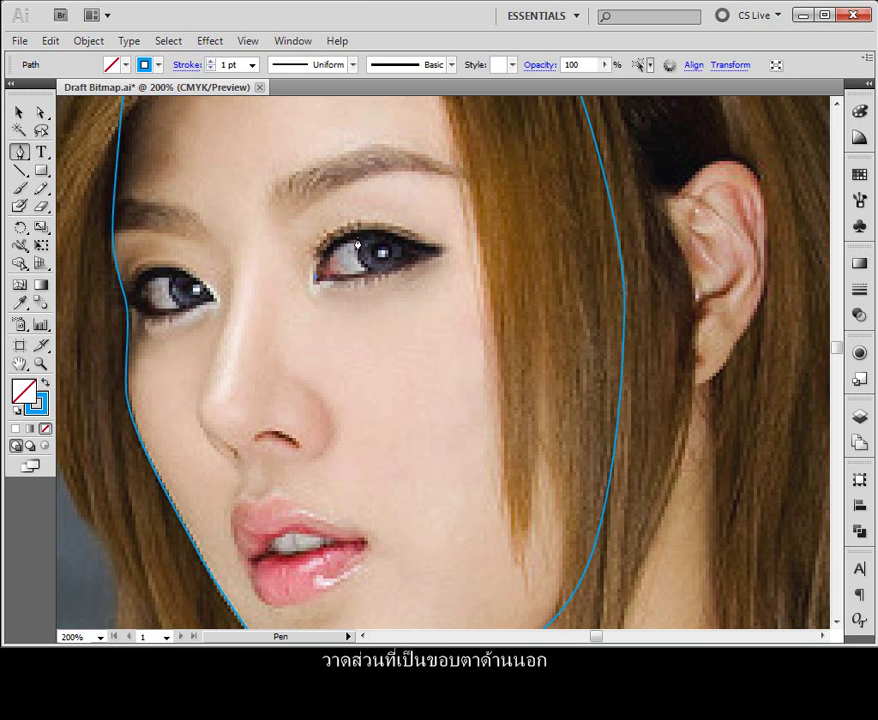
drag(402, 239, 436, 258)
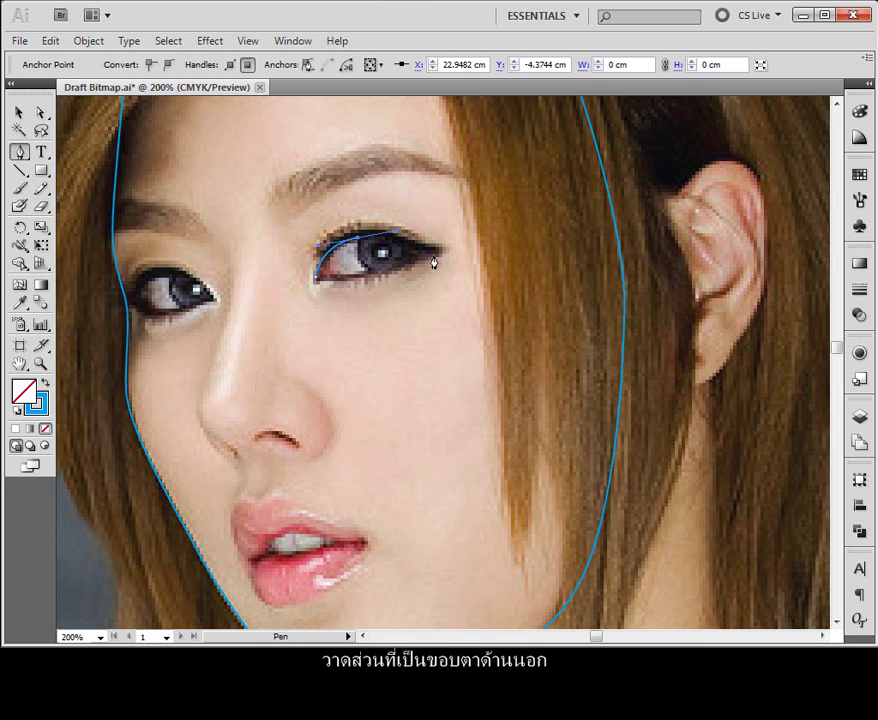
click(432, 252)
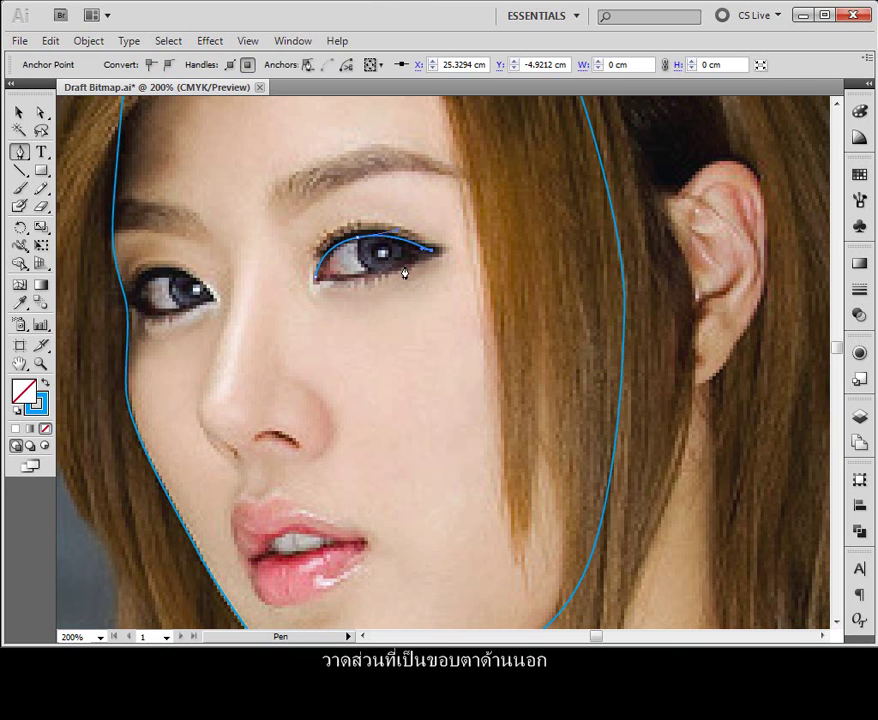
click(394, 277)
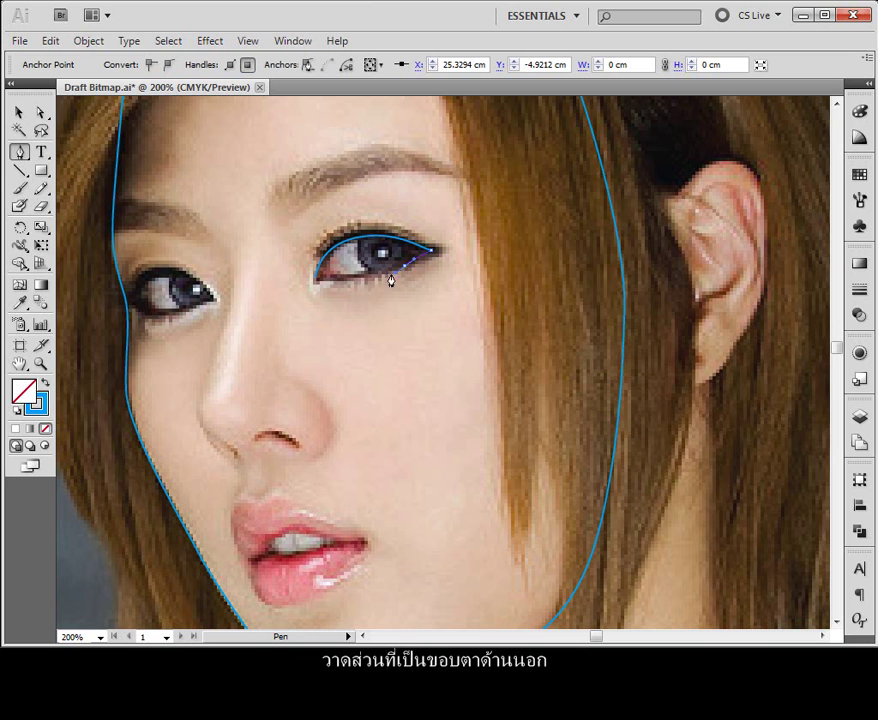
click(315, 279)
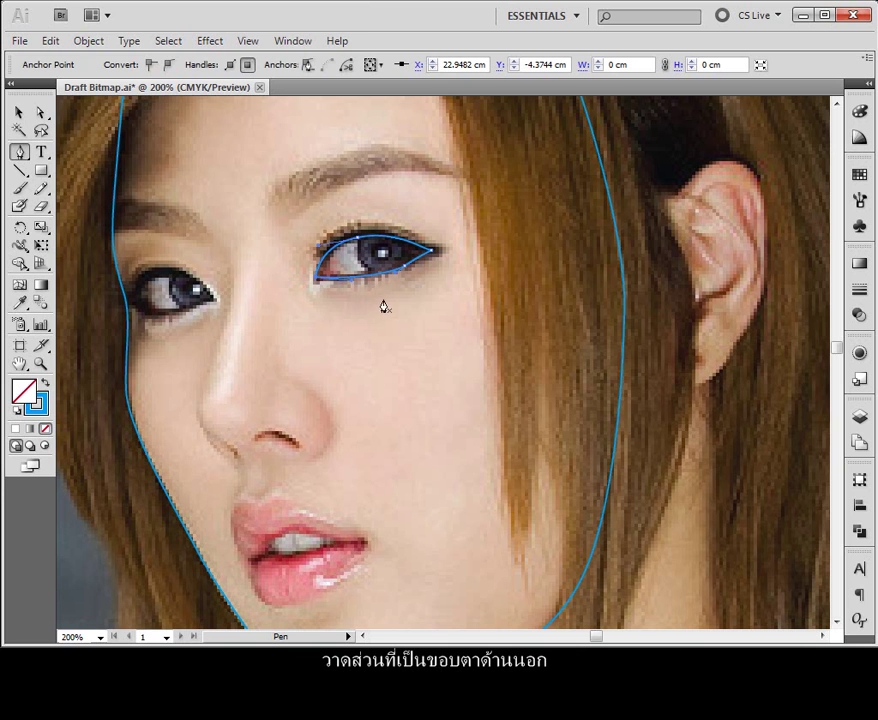
click(21, 113)
click(118, 121)
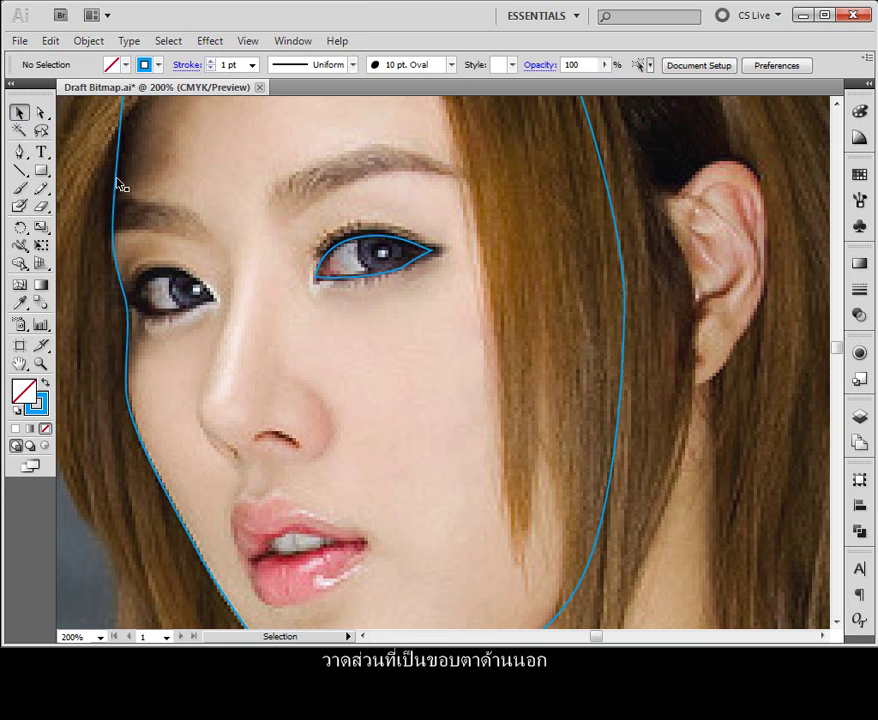
- Draw a closed pen path around the white of the eye inside its outline
click(19, 151)
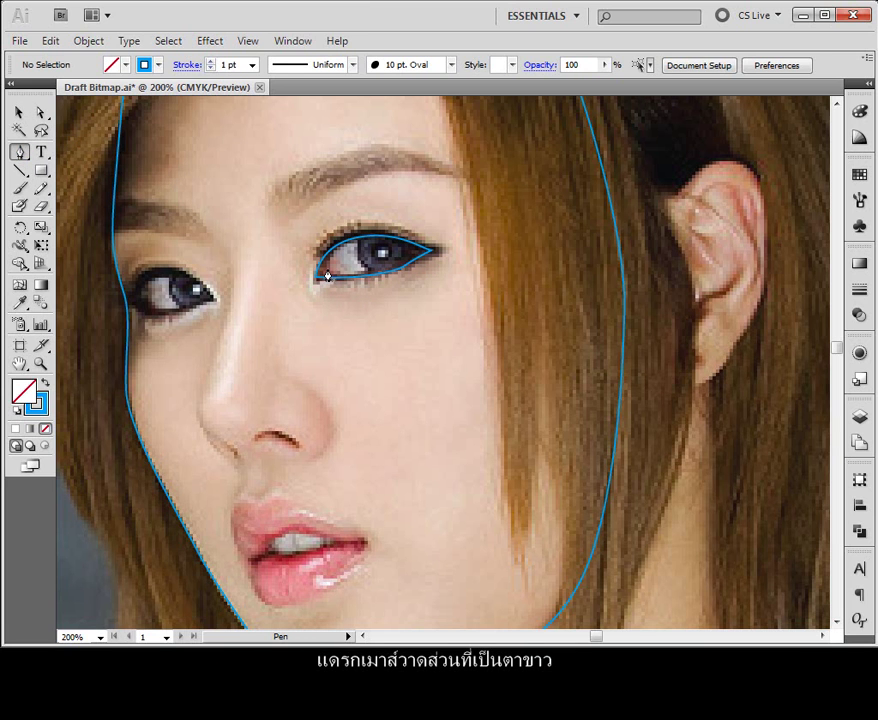
drag(326, 276, 382, 238)
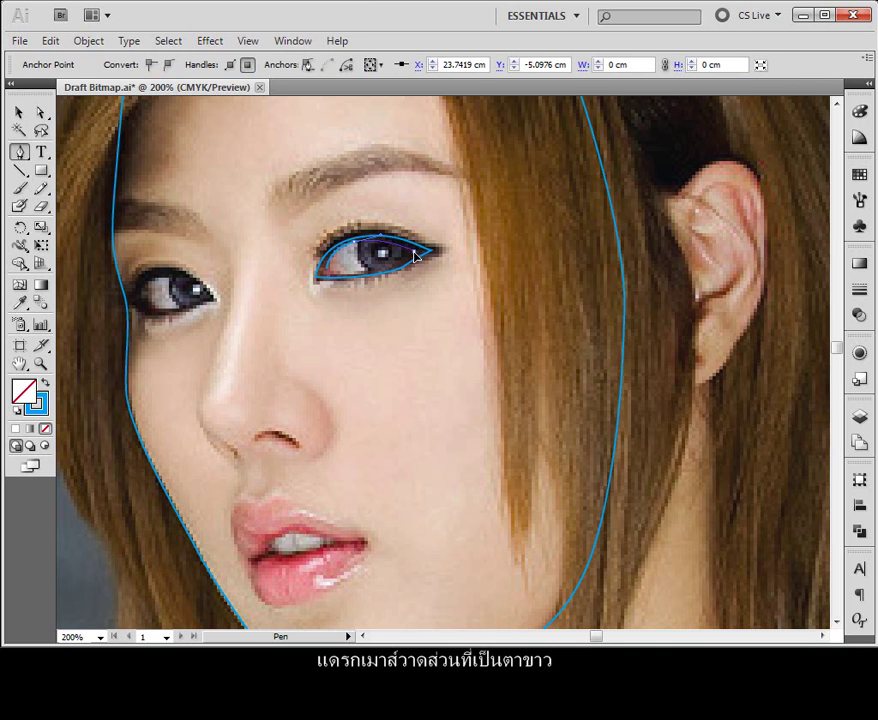
drag(380, 281, 369, 266)
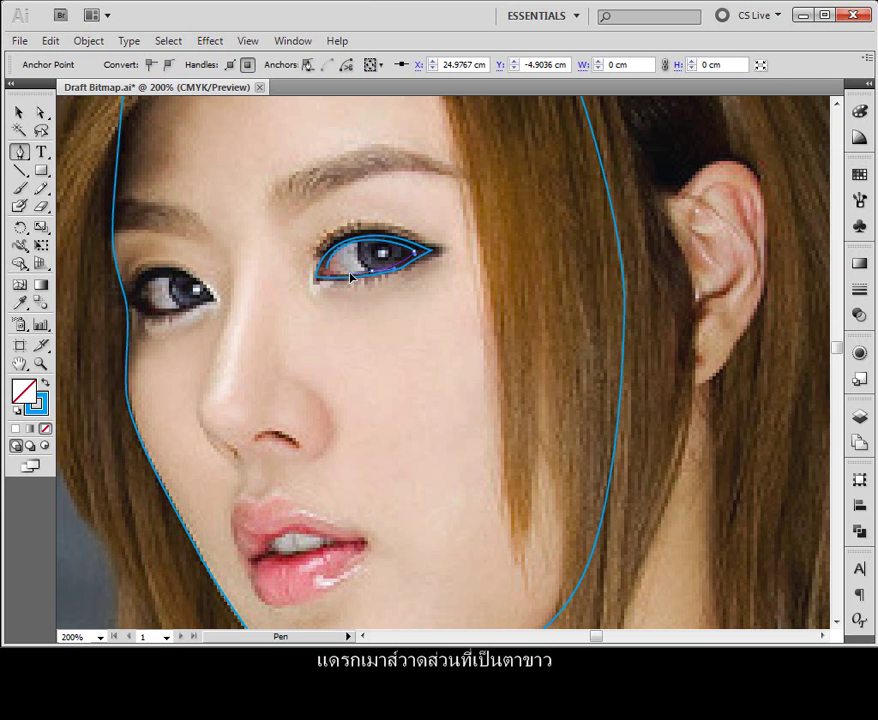
click(323, 274)
click(357, 282)
click(19, 113)
click(143, 167)
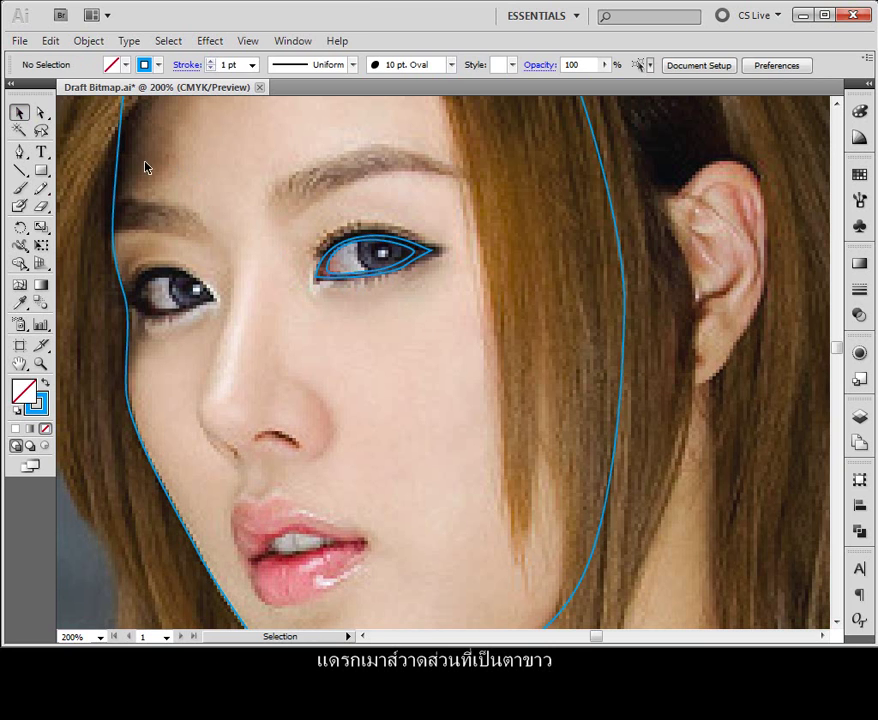
- Zoom in to 400% and start the lash path along the upper lid to the tail tip
key(p)
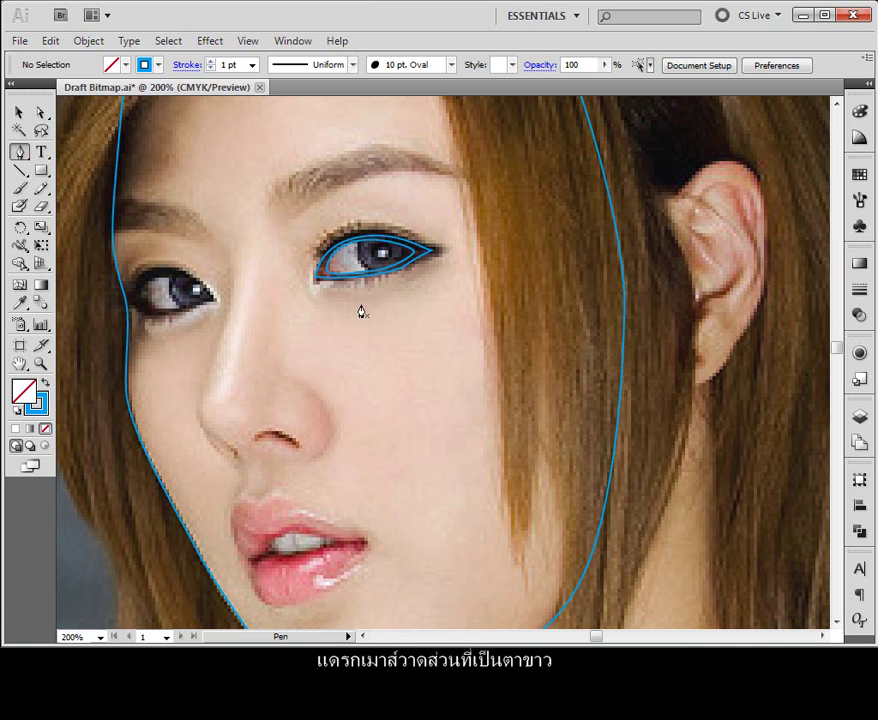
key(ctrl+=)
key(ctrl+=)
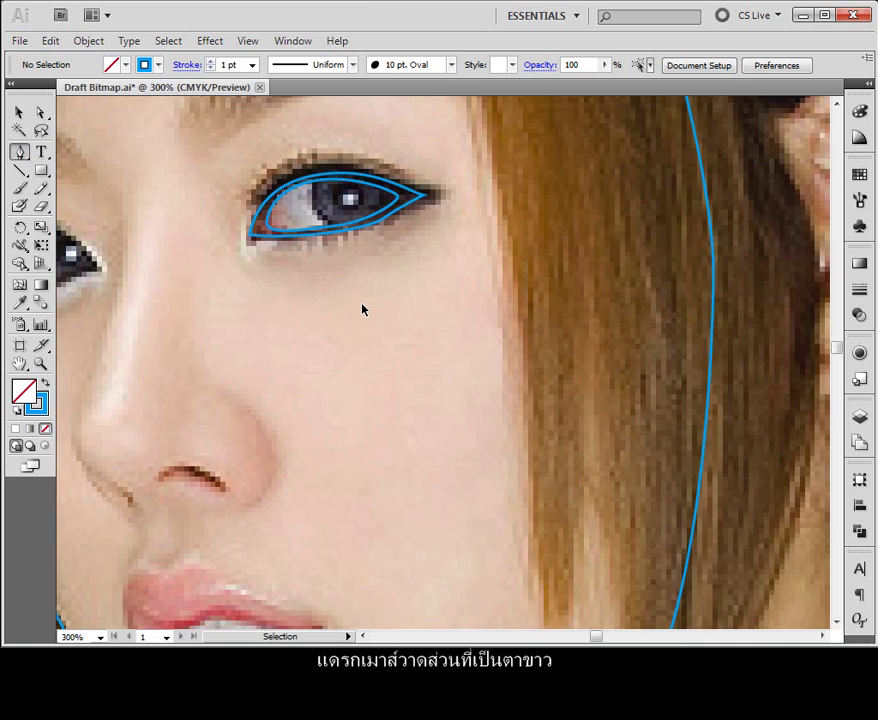
drag(347, 275, 361, 359)
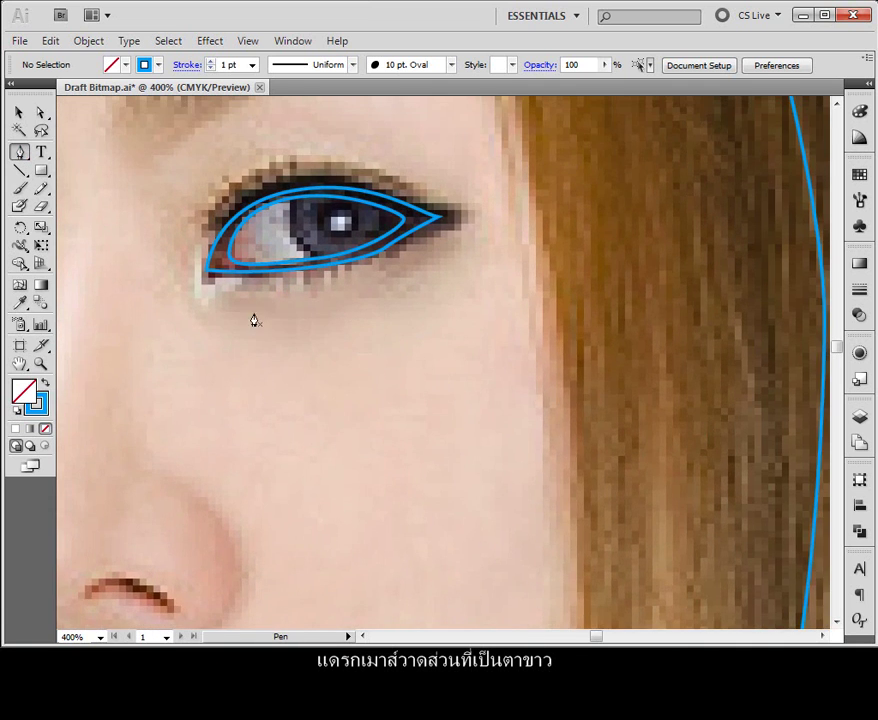
click(207, 279)
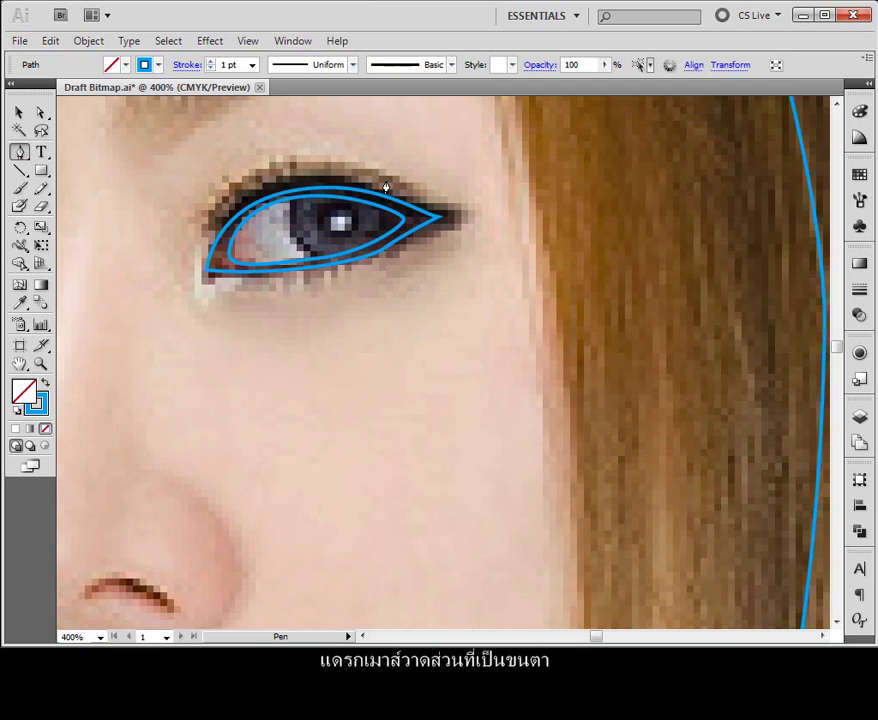
drag(290, 200, 355, 186)
mouse_move(410, 240)
mouse_down()
mouse_move(410, 259)
mouse_move(411, 240)
mouse_up()
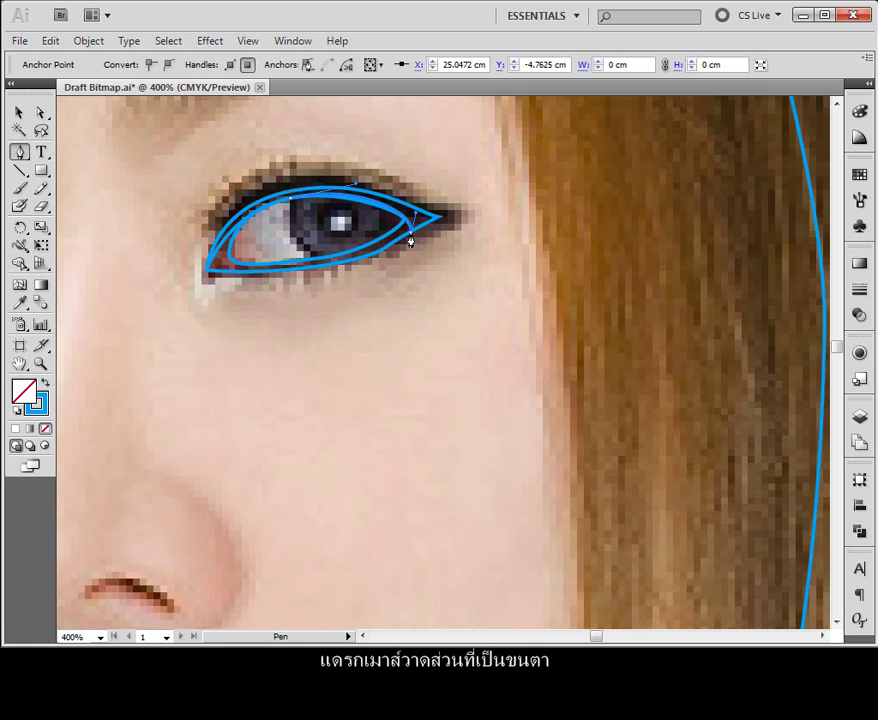
click(475, 220)
drag(475, 220, 436, 218)
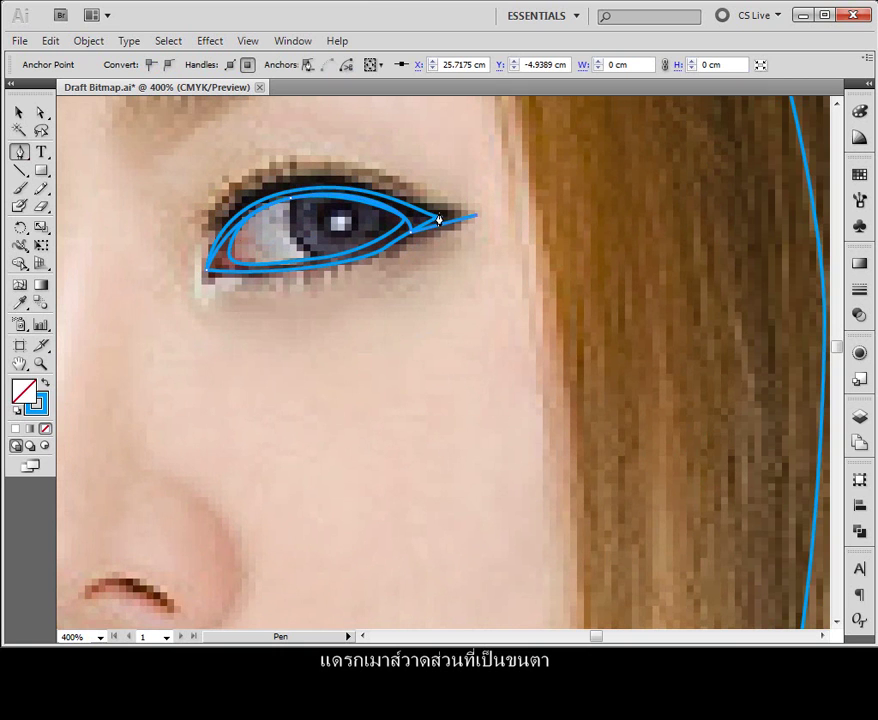
- Add spiky lash points at the eye tail and close the path back along the lid
click(461, 202)
click(430, 215)
click(445, 192)
click(407, 206)
click(420, 190)
click(388, 195)
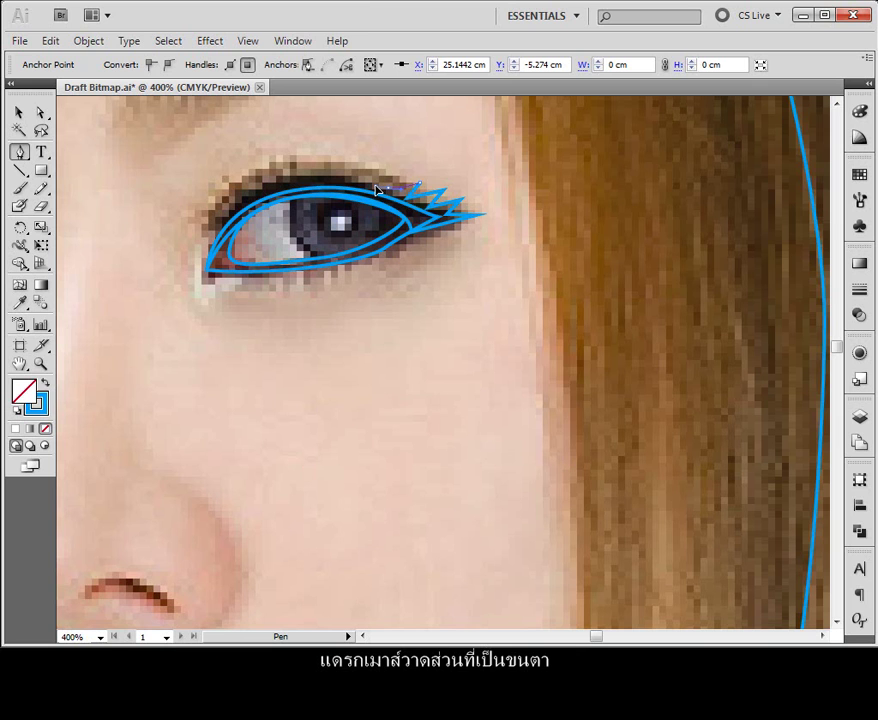
drag(340, 186, 280, 186)
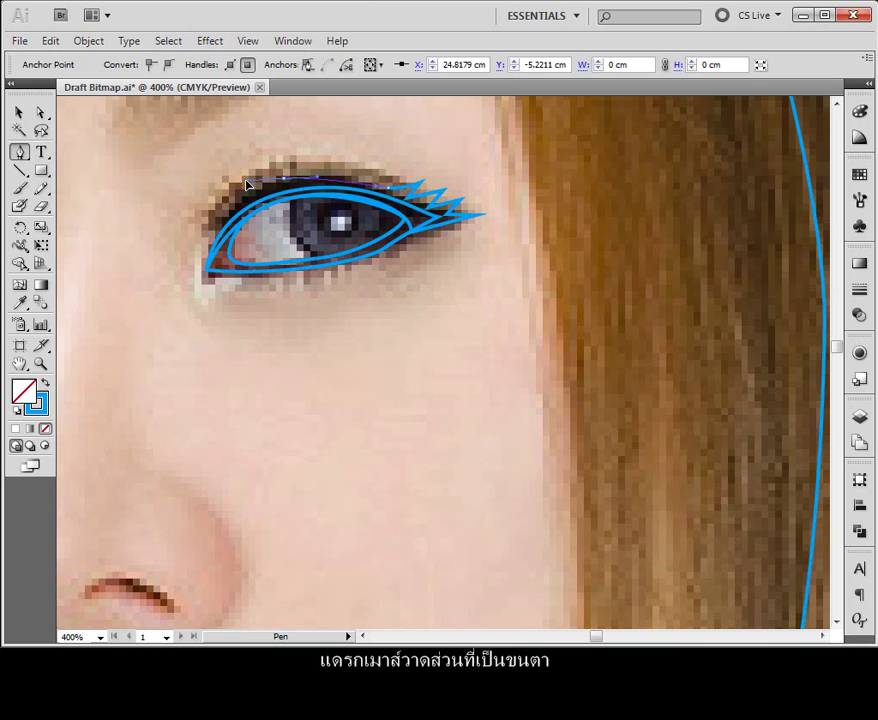
click(204, 276)
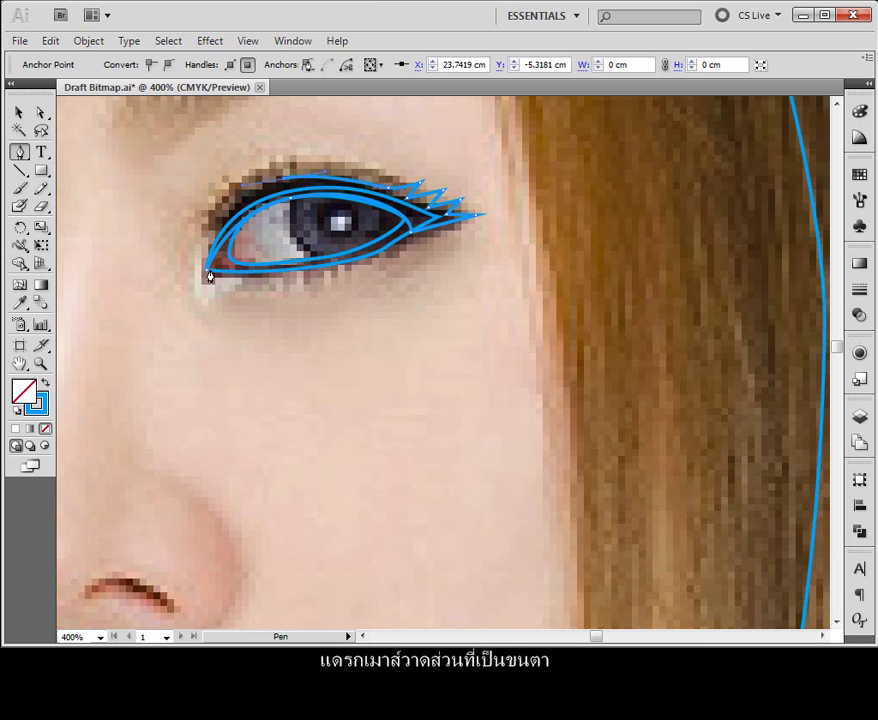
- Check the finished lash path, then deselect all the eye paths
ctrl+click(206, 273)
ctrl+click(206, 273)
click(19, 112)
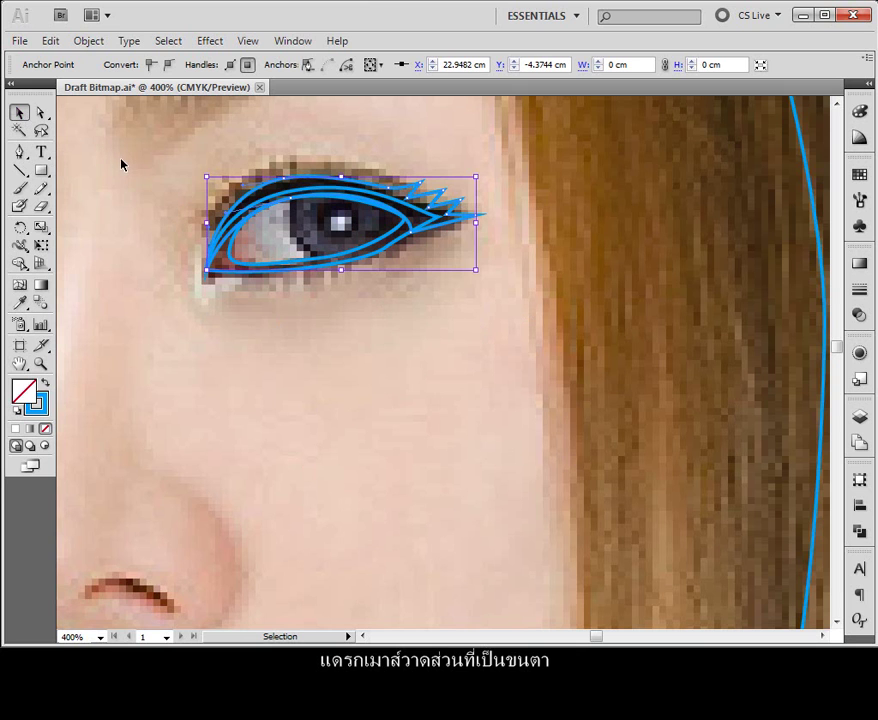
click(114, 162)
click(19, 151)
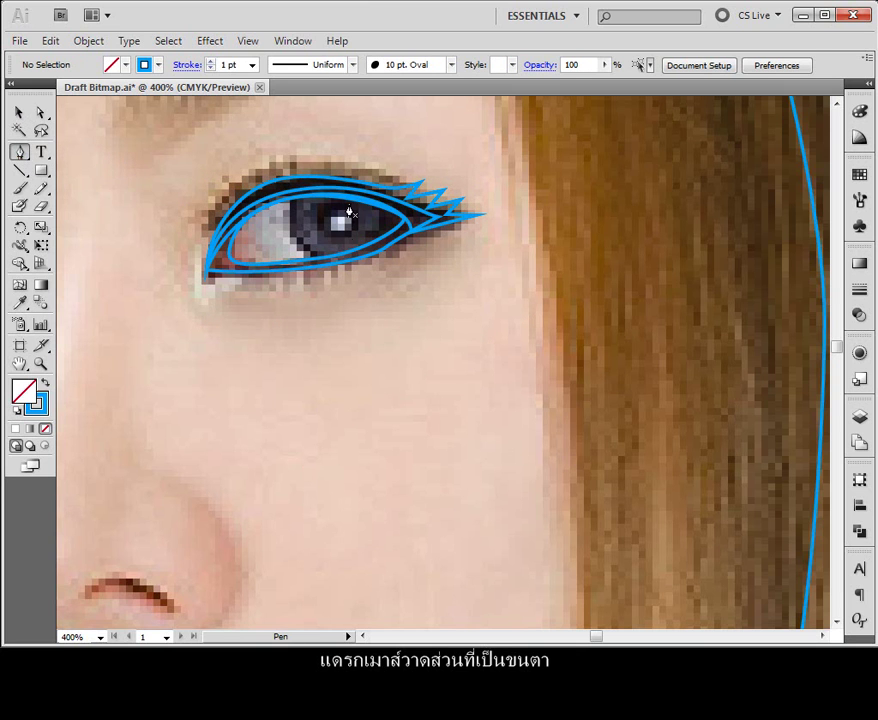
- Outline the dark iris with a closed four-anchor pen path
click(291, 207)
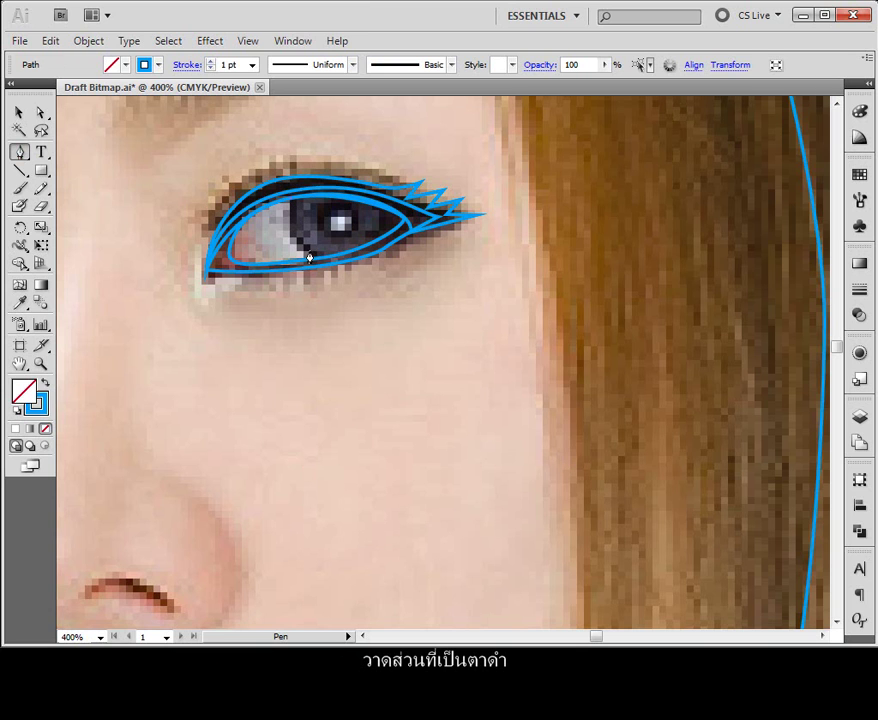
drag(309, 258, 338, 266)
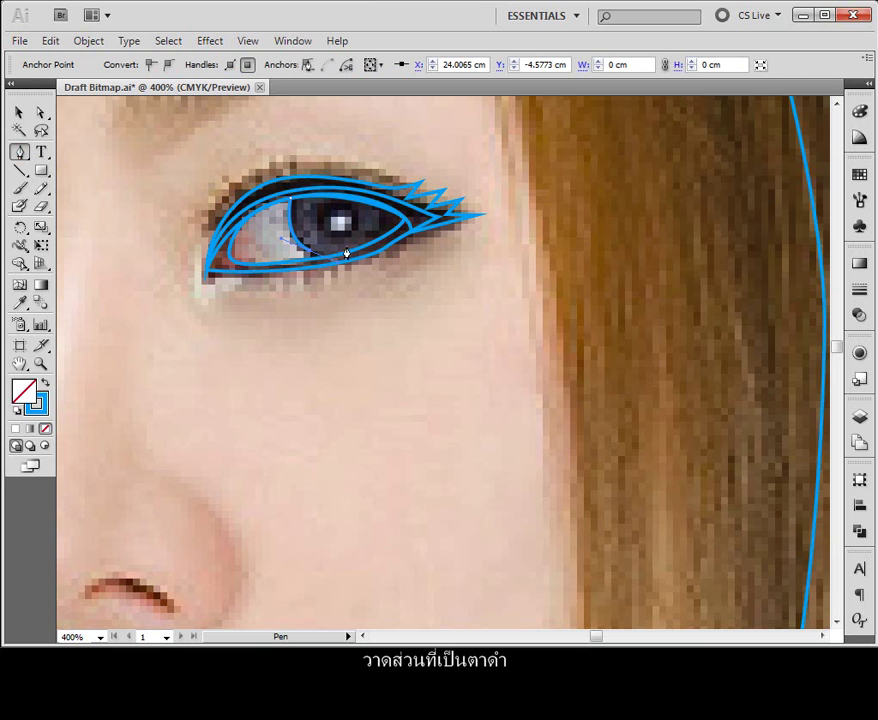
click(395, 219)
click(396, 215)
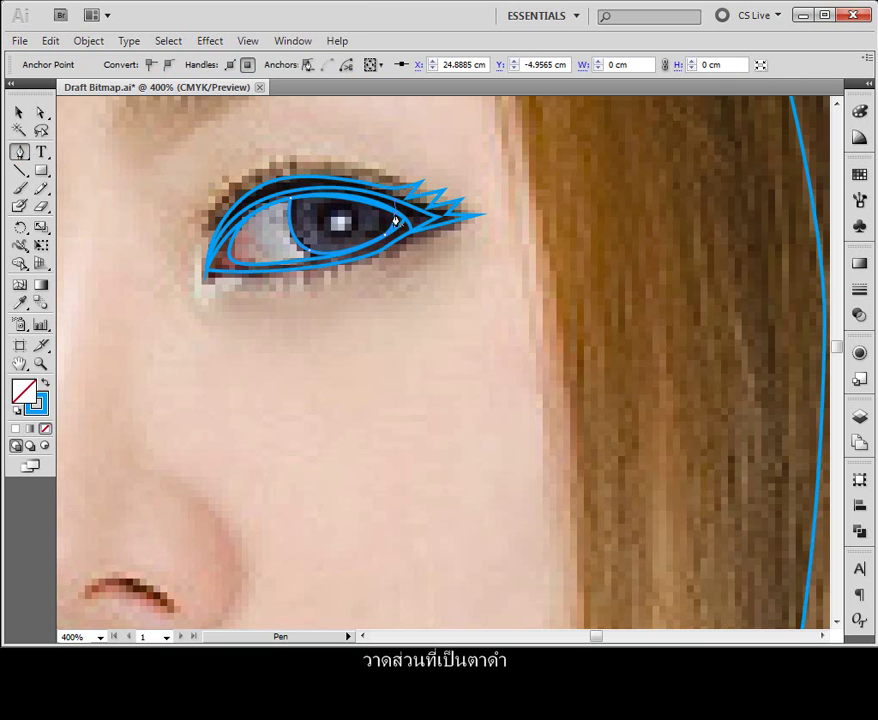
click(291, 205)
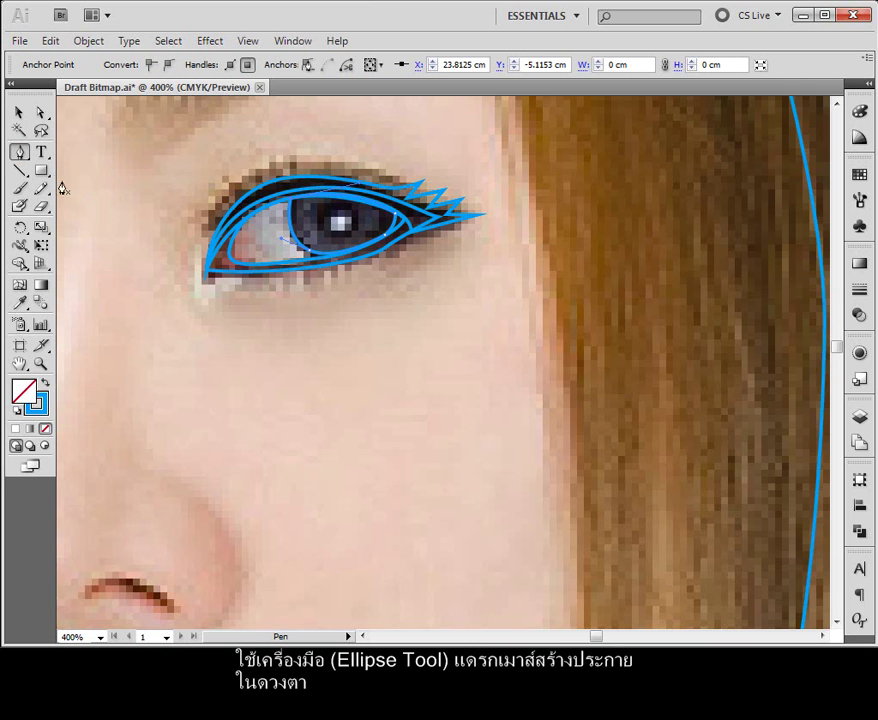
- Draw two small ellipse catchlights on the iris, then deselect them
drag(41, 170, 88, 209)
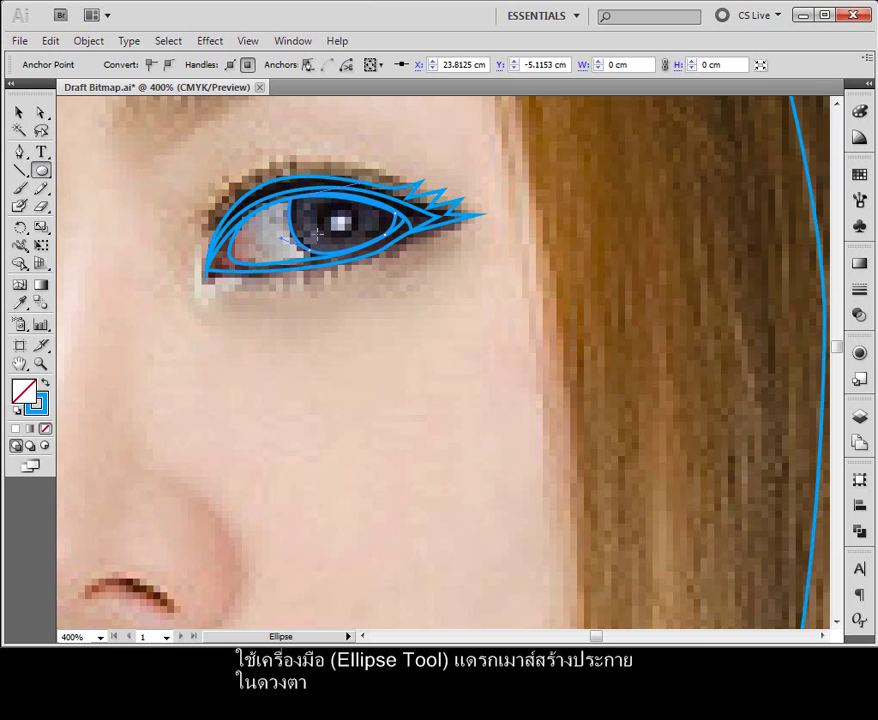
drag(315, 234, 351, 219)
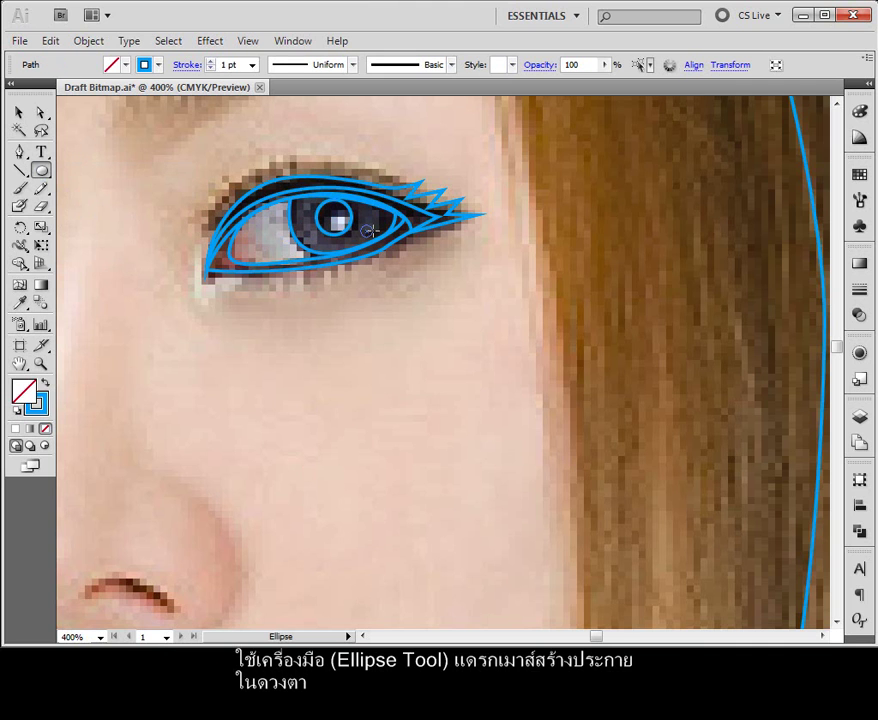
drag(368, 231, 374, 237)
click(20, 113)
click(160, 347)
drag(161, 351, 323, 372)
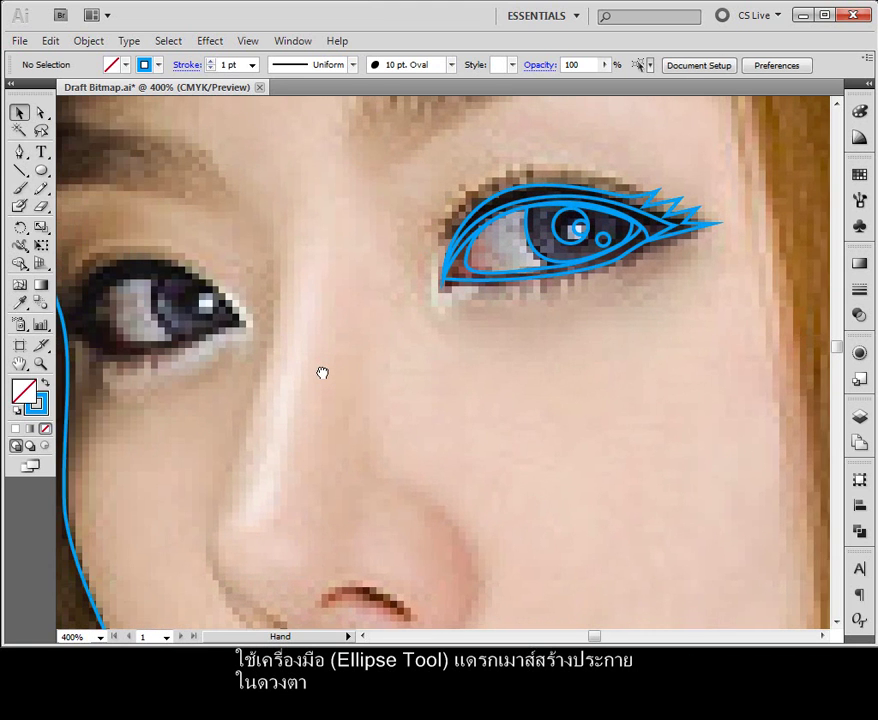
- Trace a closed outline around the left eye along its upper and lower lids
drag(176, 376, 215, 377)
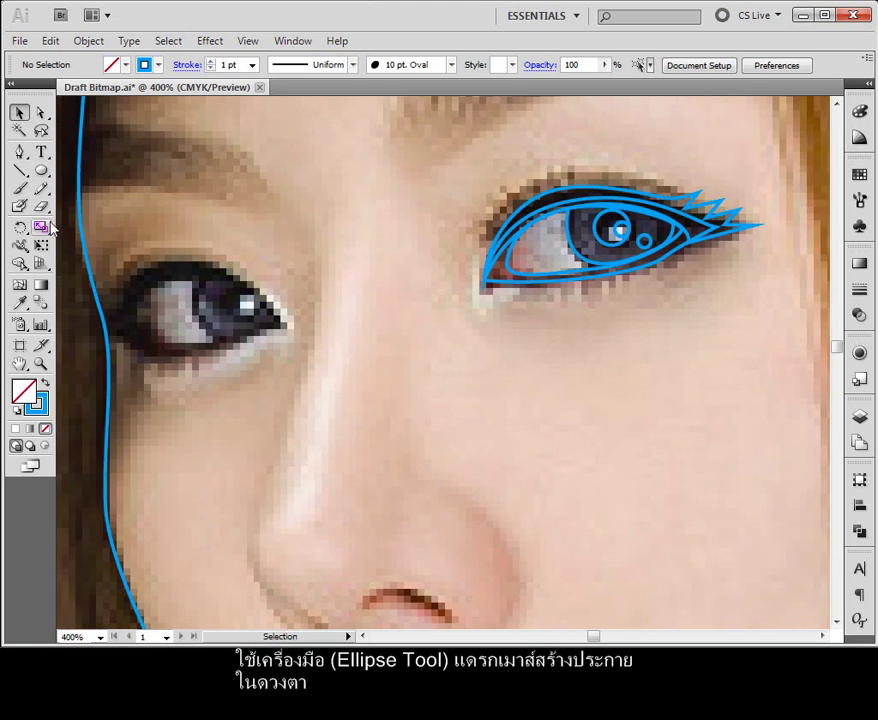
click(24, 153)
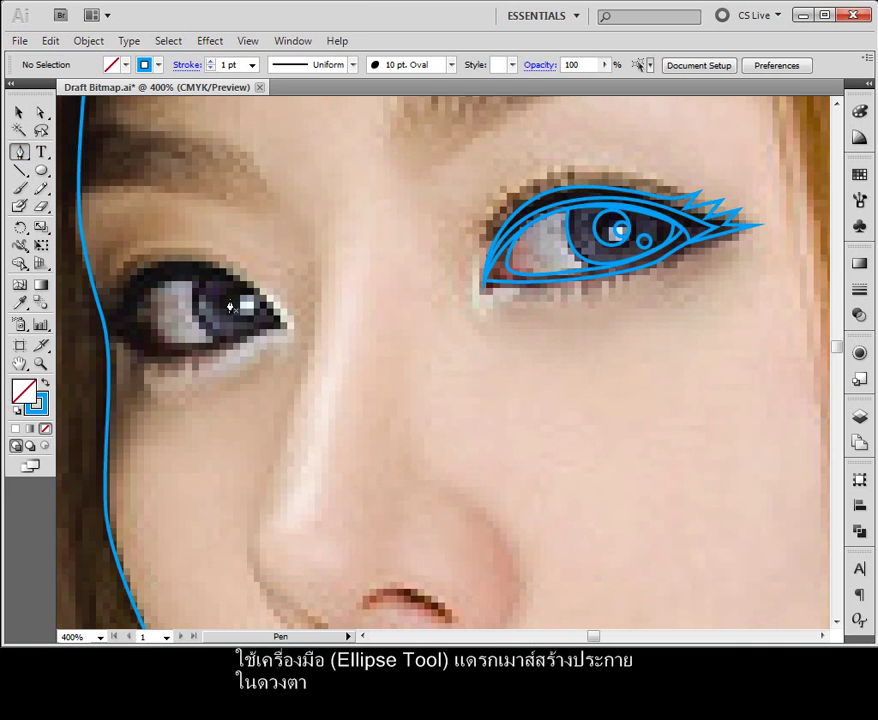
click(281, 324)
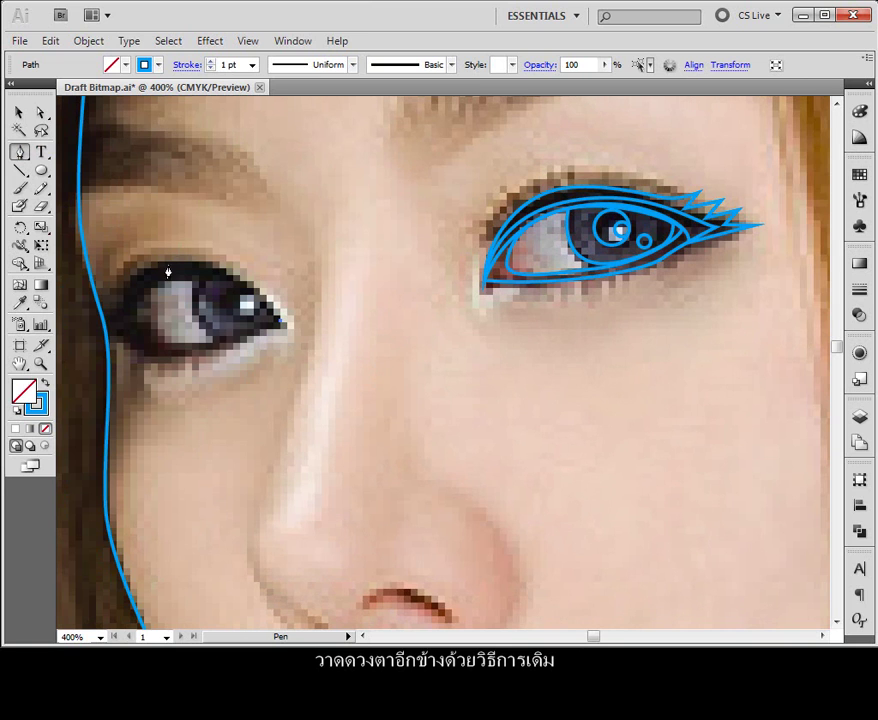
drag(186, 272, 138, 284)
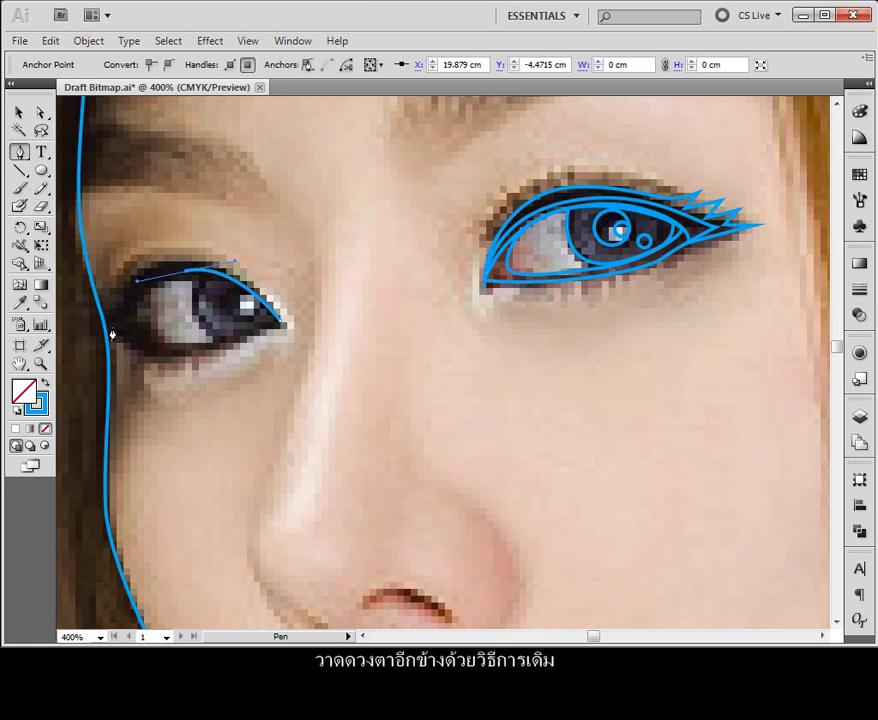
mouse_move(113, 332)
mouse_down()
mouse_move(104, 342)
mouse_move(112, 337)
mouse_up()
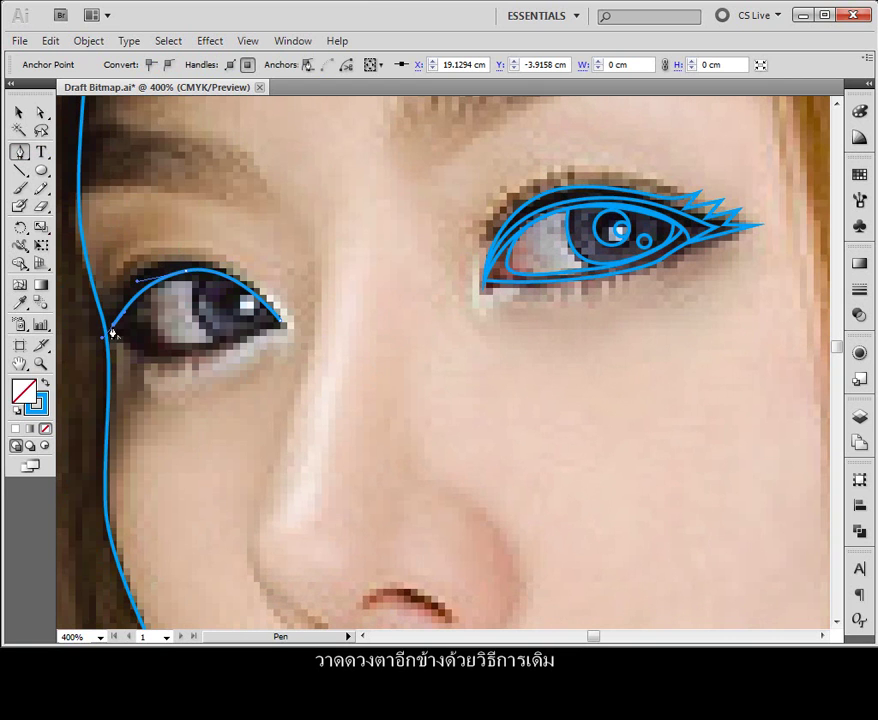
drag(172, 357, 204, 356)
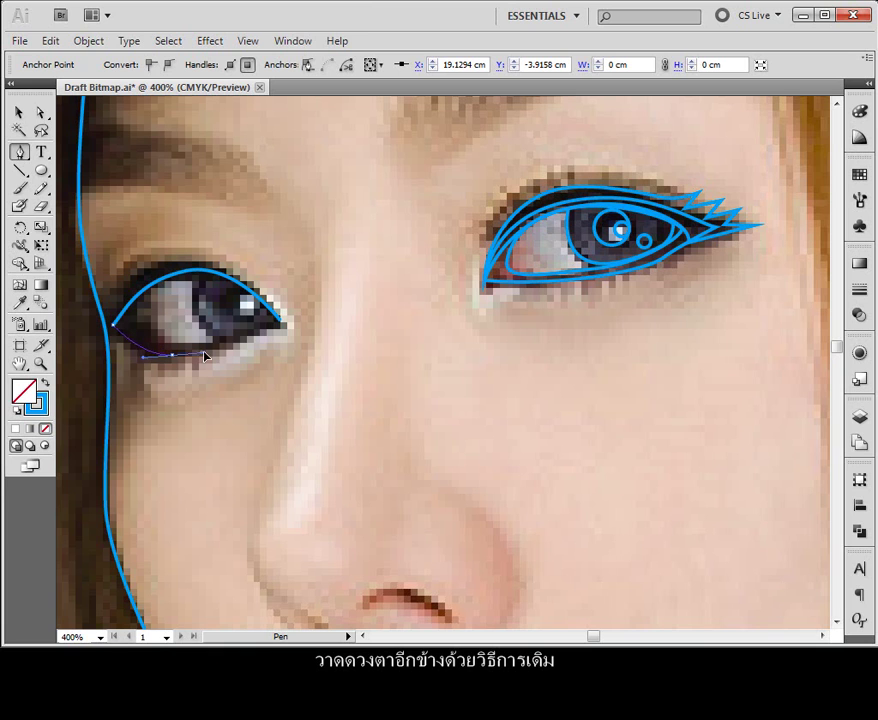
click(281, 323)
ctrl+click(323, 329)
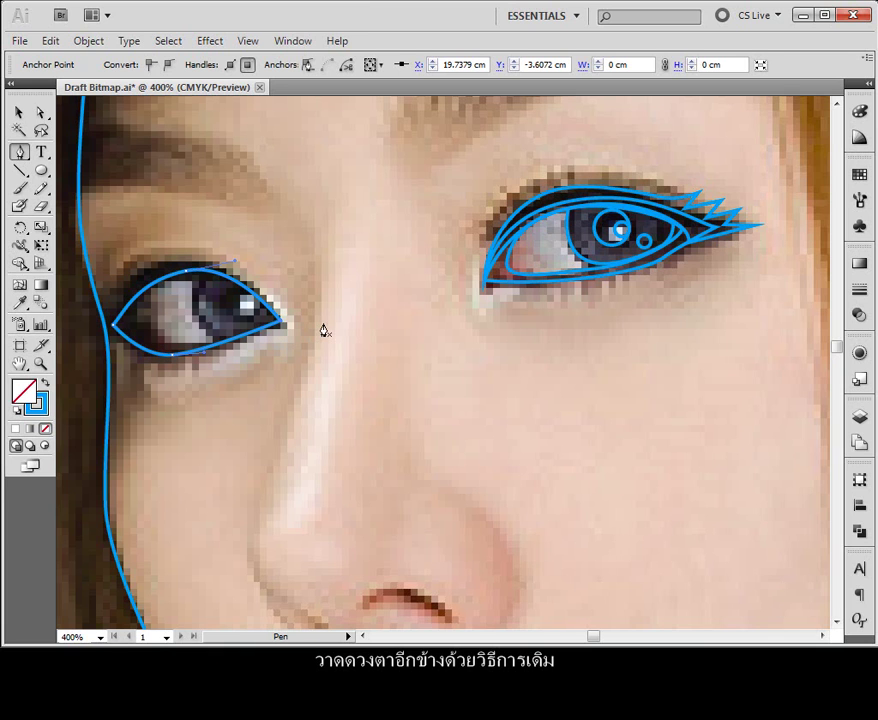
click(19, 112)
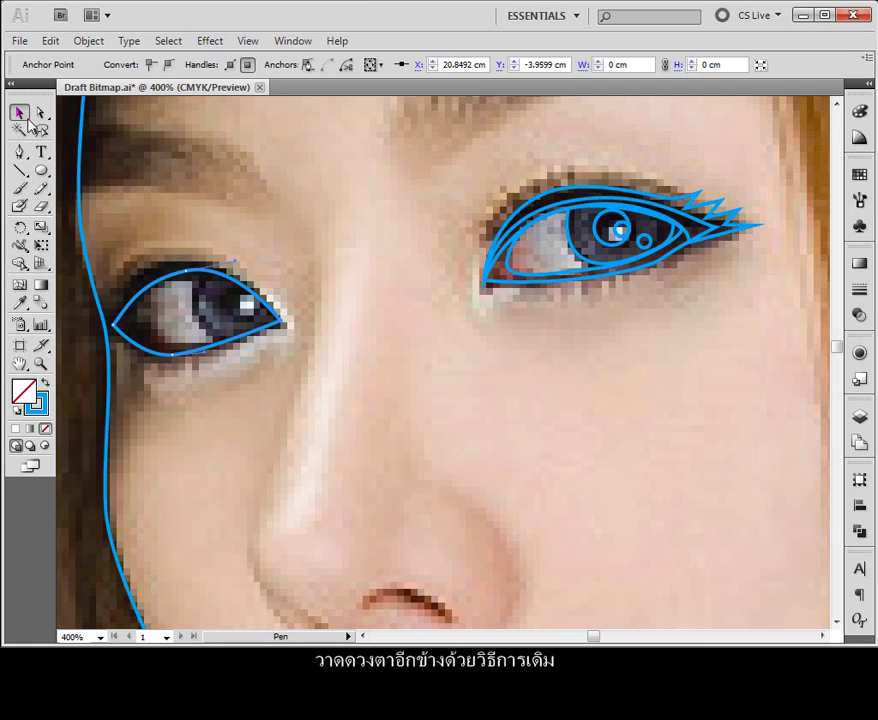
click(161, 163)
- Trace the left eye's inner lid contour as a second closed path
click(19, 152)
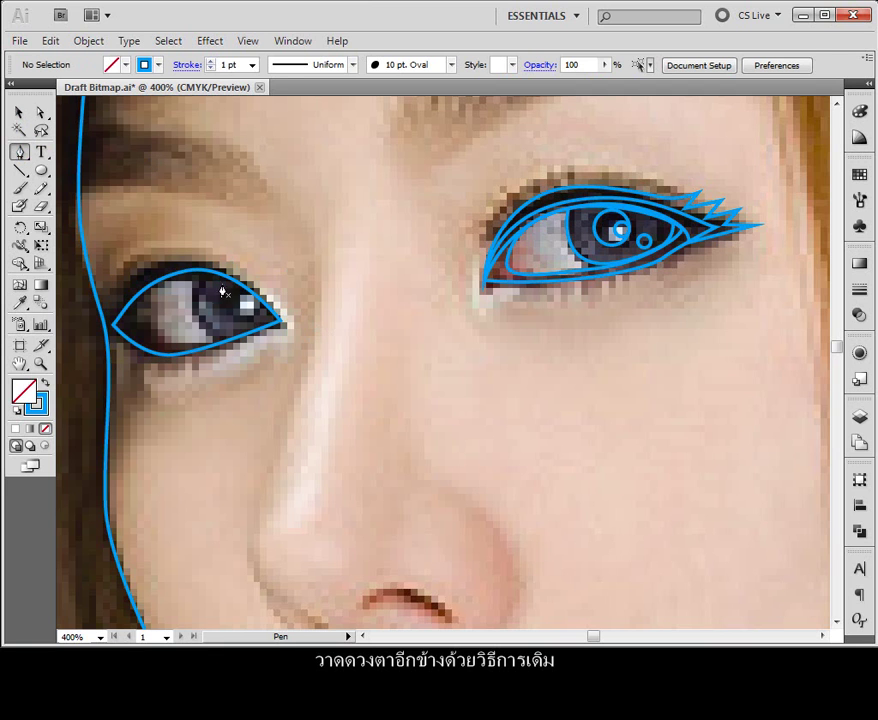
click(250, 312)
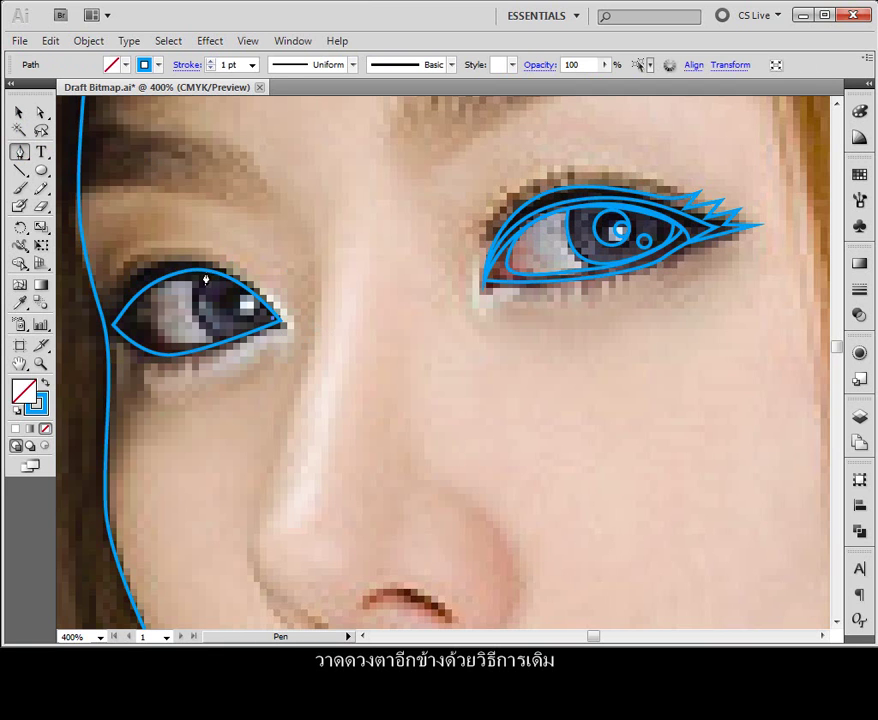
drag(165, 288, 134, 350)
click(136, 328)
drag(204, 348, 224, 347)
click(276, 326)
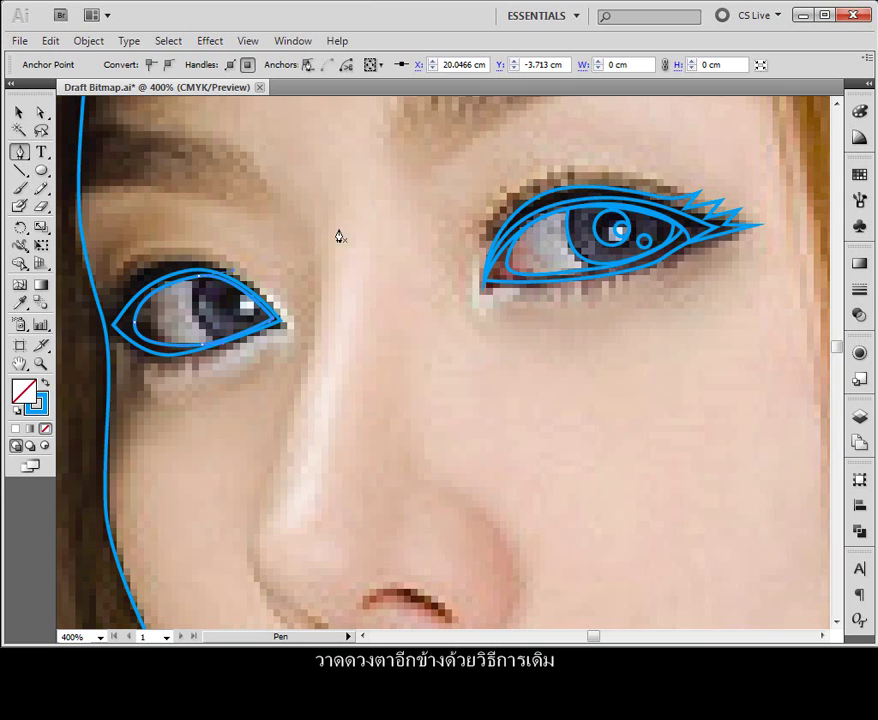
click(20, 113)
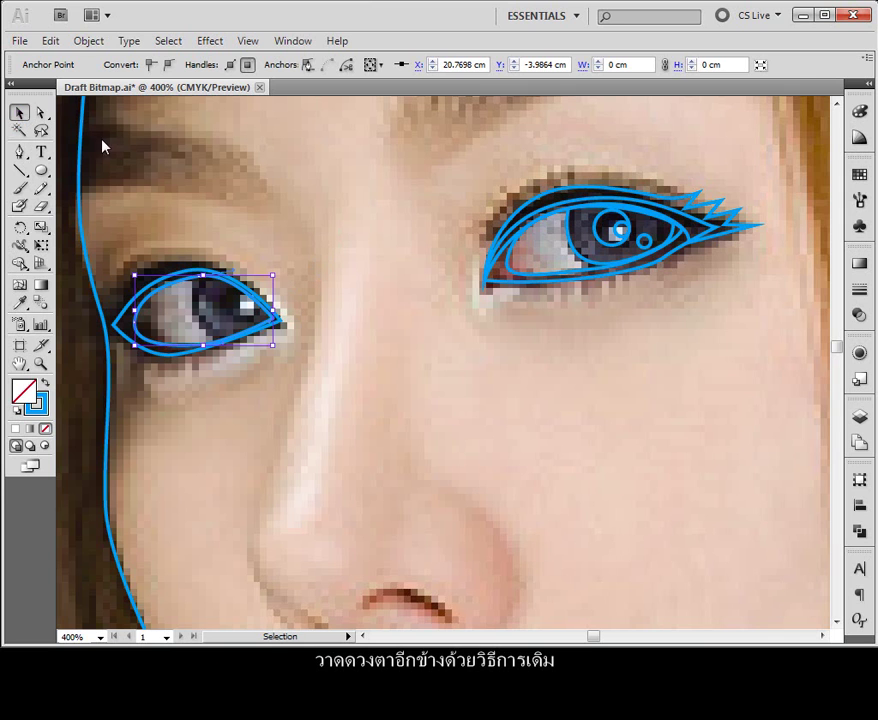
click(102, 141)
- Start an upper-lid path from the eye's outer corner across to its left corner
click(19, 151)
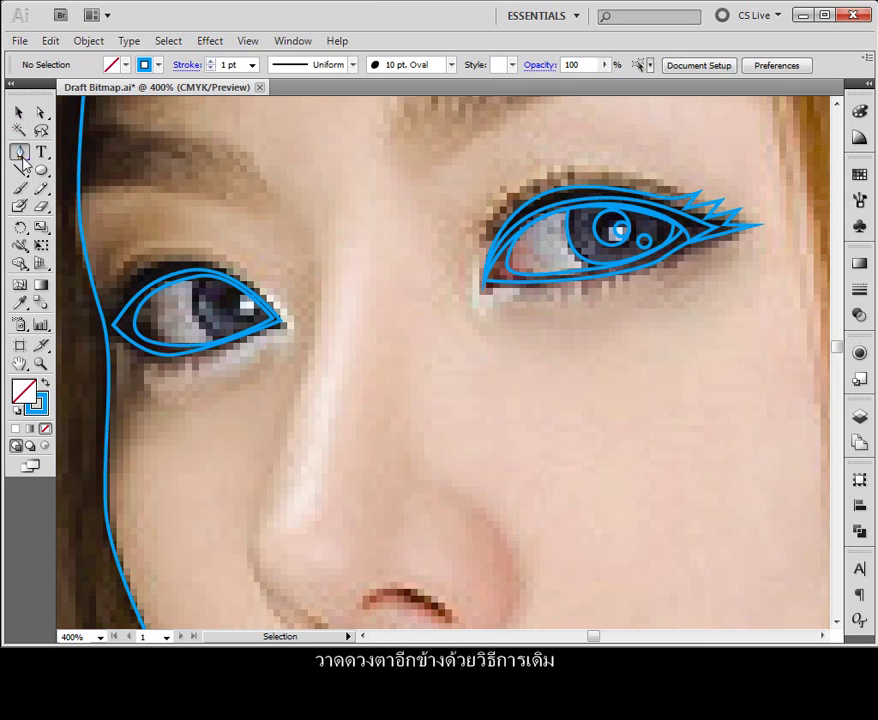
click(281, 328)
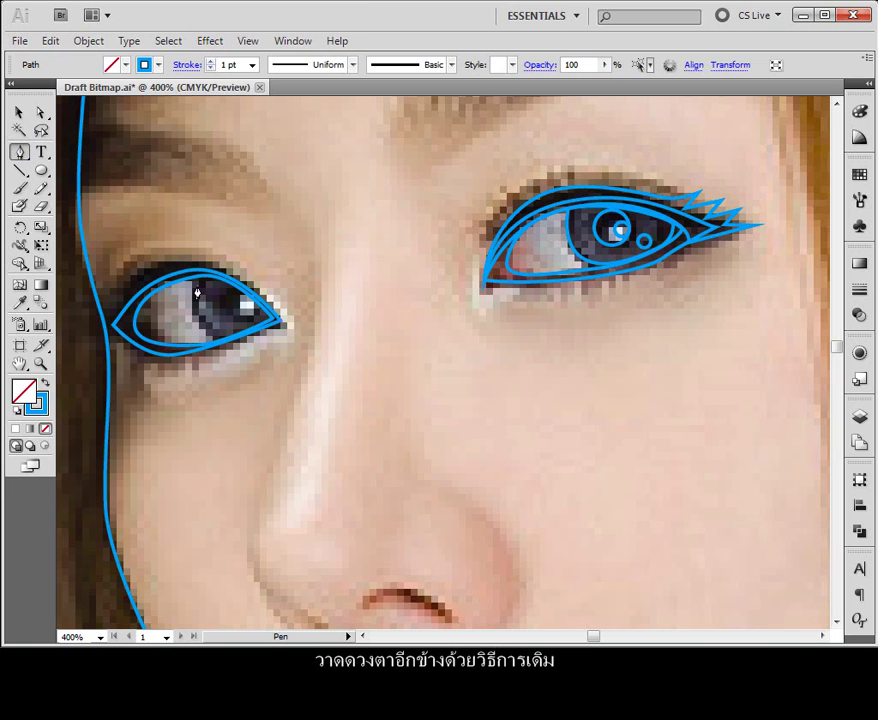
drag(196, 289, 161, 290)
click(116, 329)
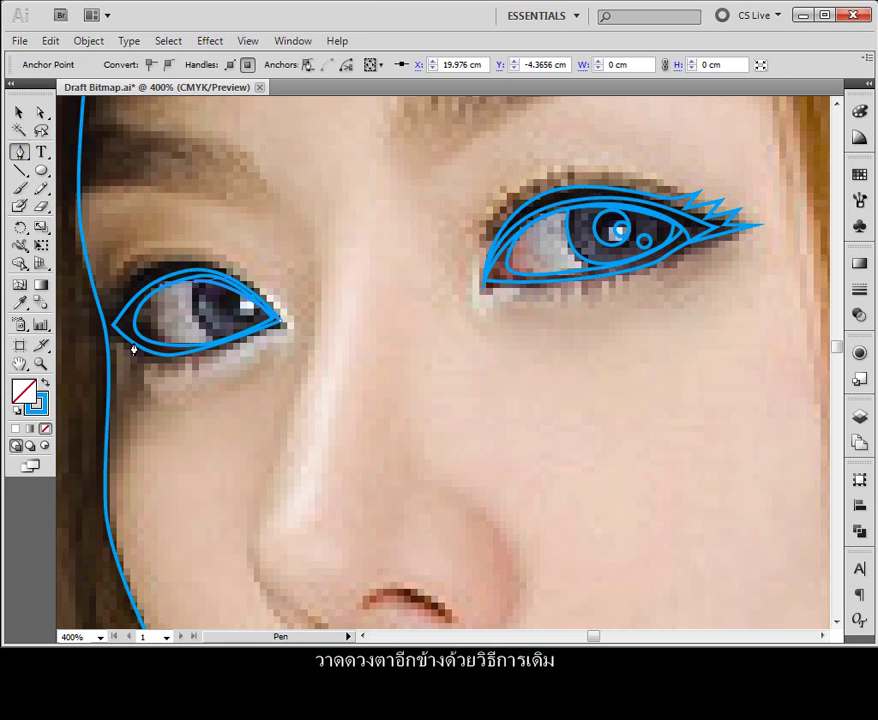
- Add lash points at the left eye's corner, undoing a stray segment below it
drag(134, 344, 143, 382)
click(131, 349)
key(ctrl+z)
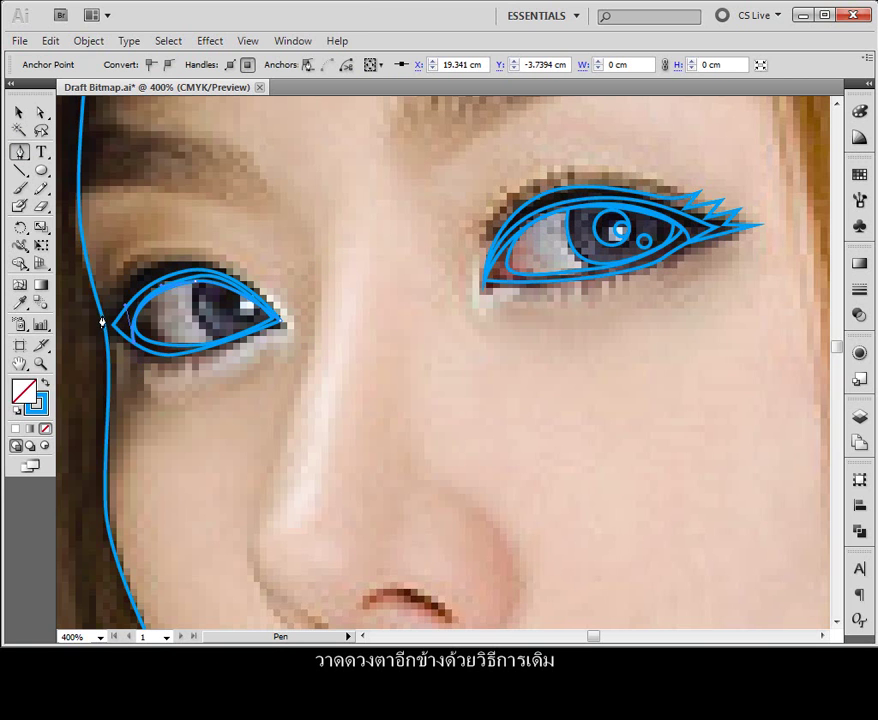
click(102, 321)
click(119, 328)
click(121, 313)
click(115, 300)
- Arc the lash path across the upper lid to the outer corner, finish and deselect
click(143, 290)
drag(191, 262, 222, 268)
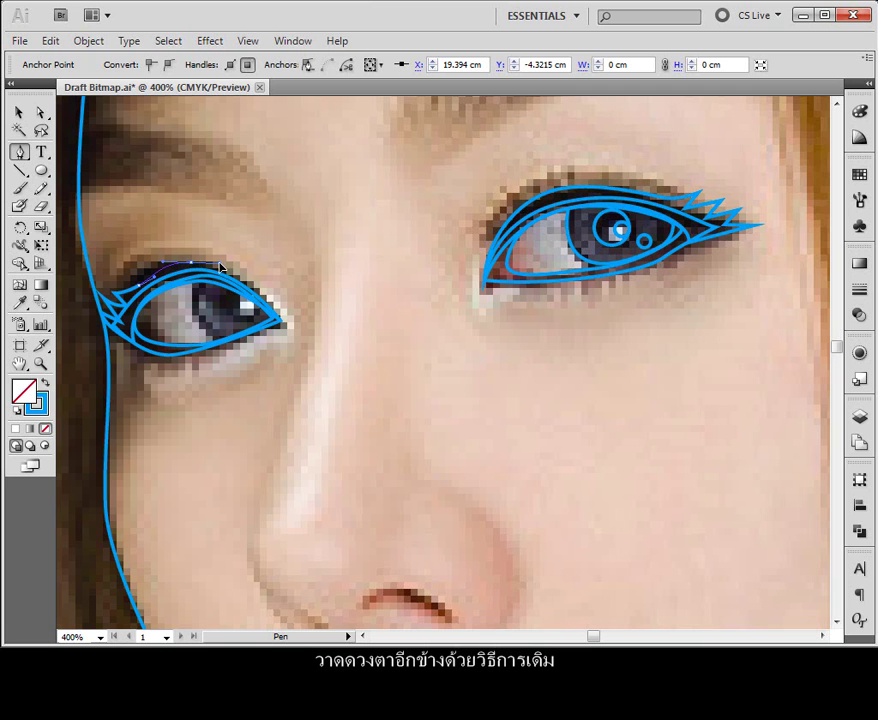
click(284, 327)
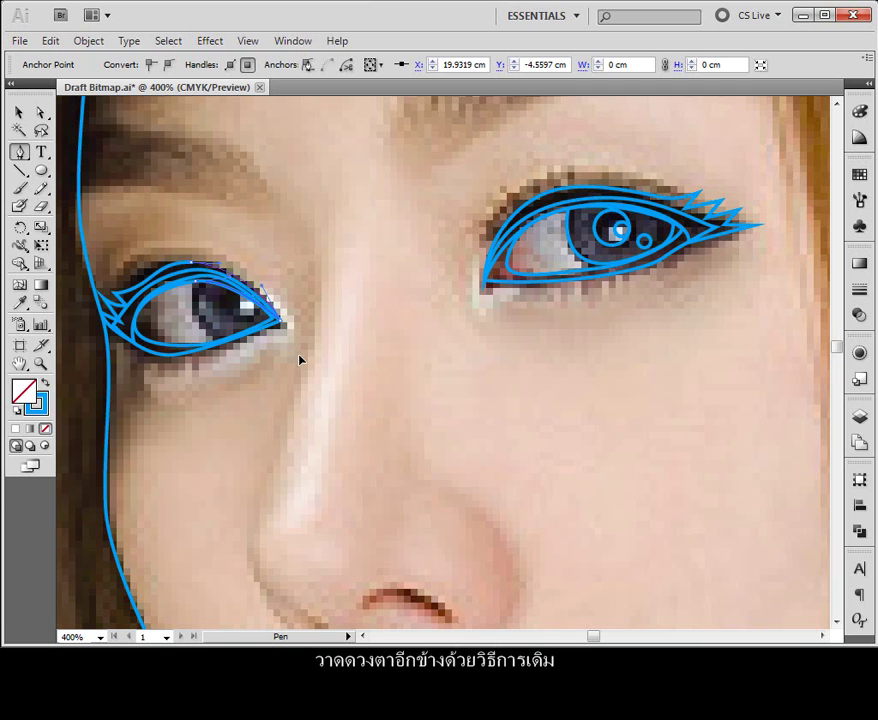
ctrl+click(292, 349)
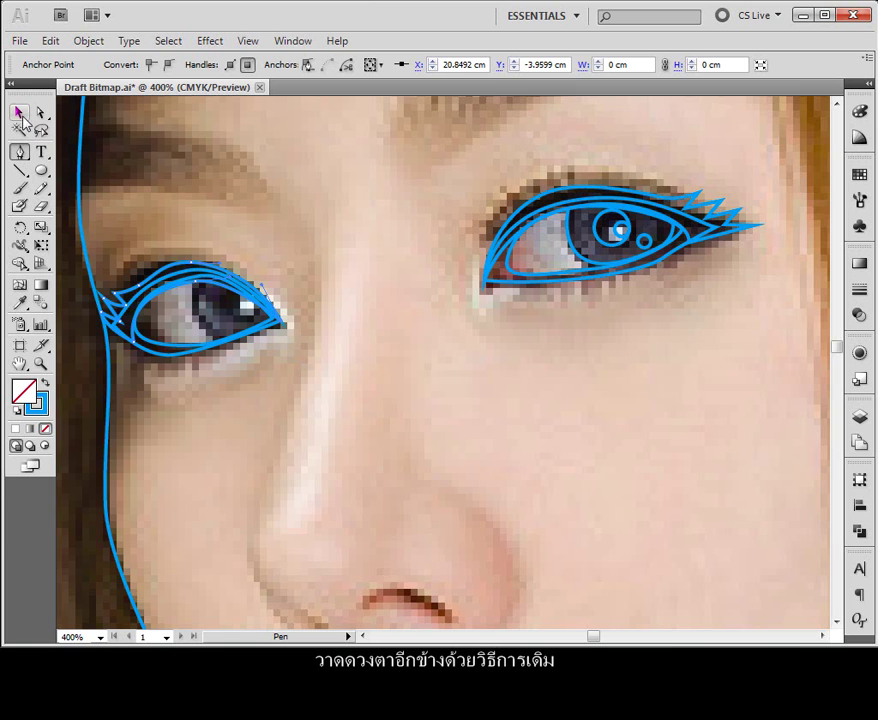
key(v)
click(208, 204)
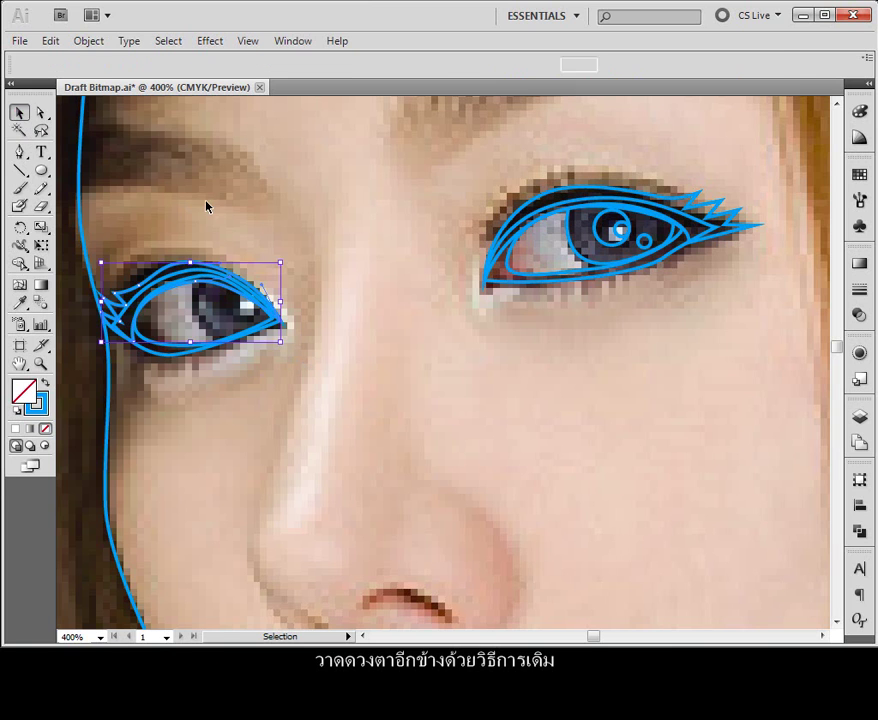
- Pen-trace the left iris with anchors at the lower lid and outer side, closing on the start point
click(19, 151)
click(196, 290)
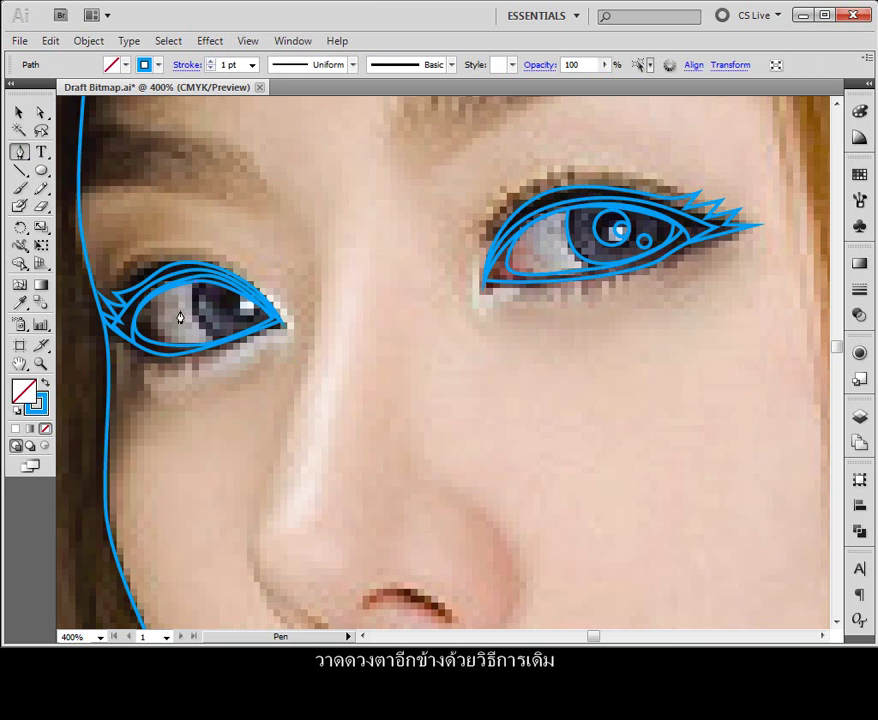
click(228, 345)
click(272, 325)
click(196, 289)
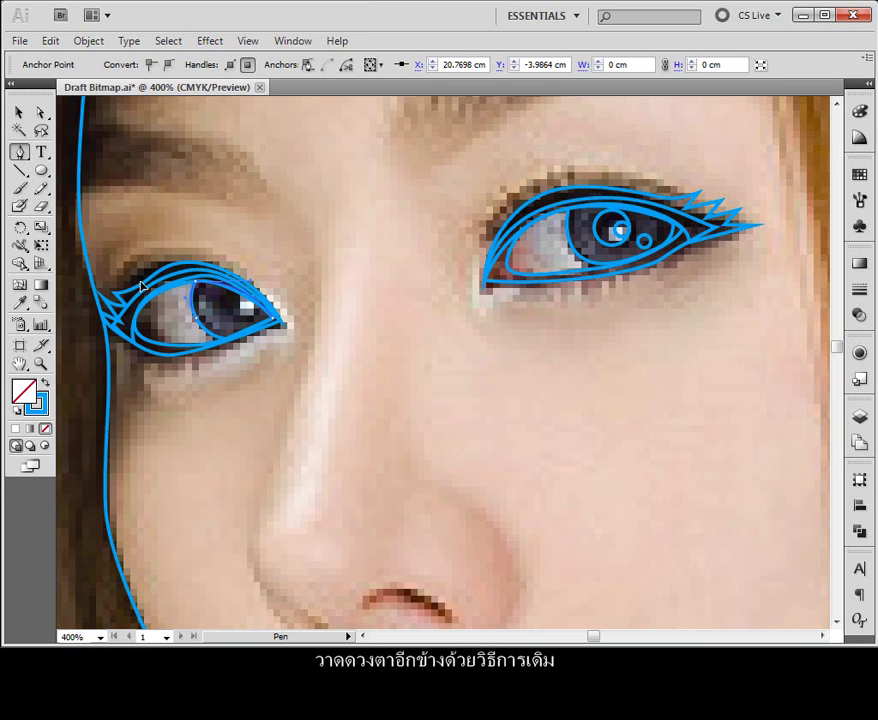
click(106, 246)
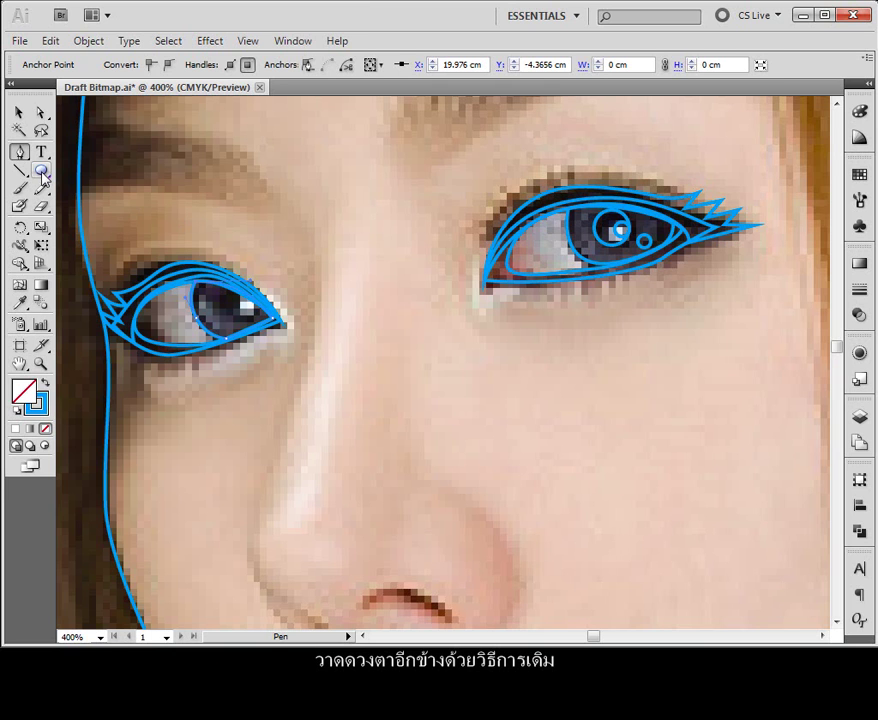
- Drag two small ellipses over the left iris to mark the pupil and catchlight
click(41, 171)
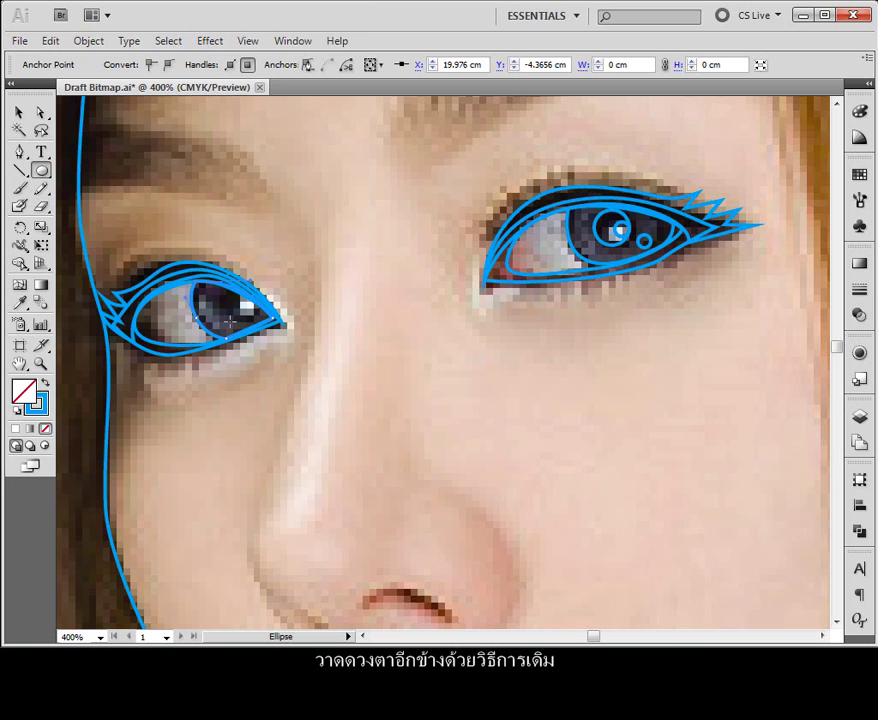
drag(228, 320, 258, 292)
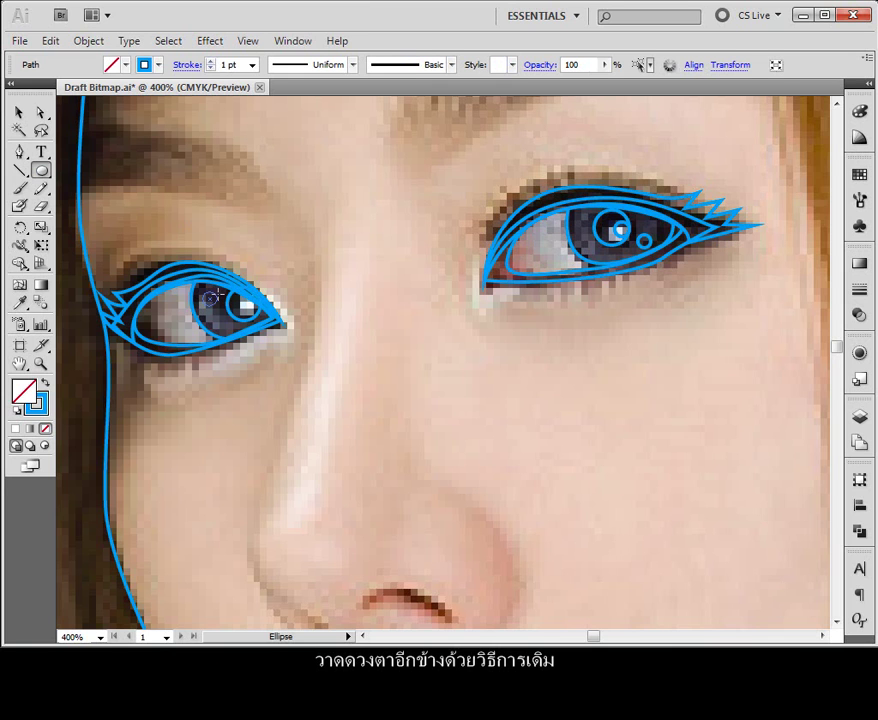
drag(223, 290, 243, 318)
click(19, 112)
- Trace the eyebrow above the eye as a closed curved outline from inner end to outer tip and back
drag(433, 221, 404, 325)
click(19, 151)
click(409, 273)
drag(547, 194, 623, 180)
click(764, 200)
drag(764, 200, 800, 203)
drag(641, 143, 605, 136)
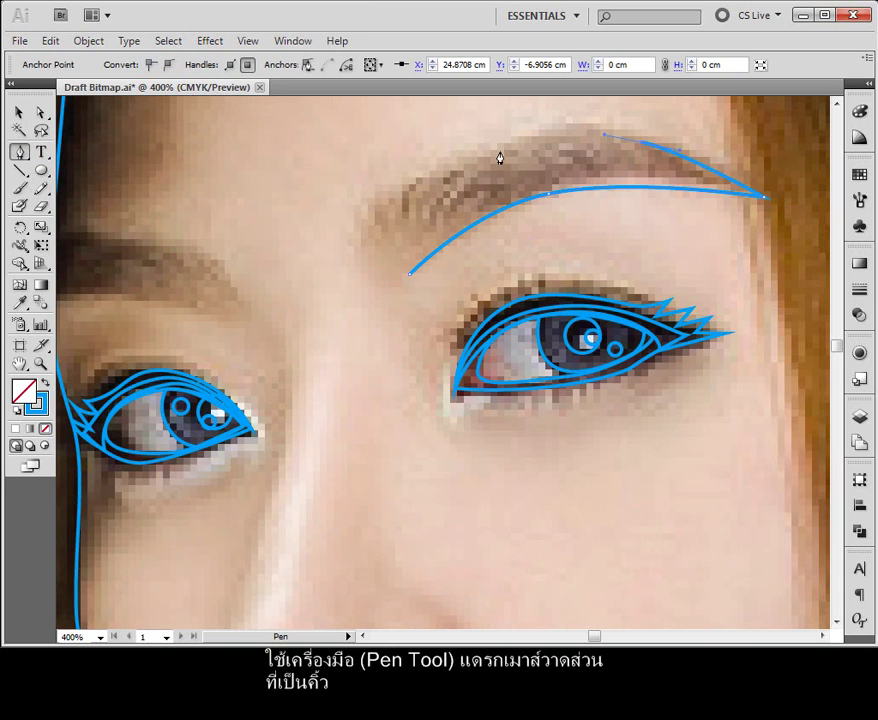
drag(496, 153, 457, 166)
drag(363, 237, 365, 240)
drag(409, 276, 451, 291)
- Trace the other eyebrow from the face edge as a second closed curved outline
drag(225, 251, 340, 257)
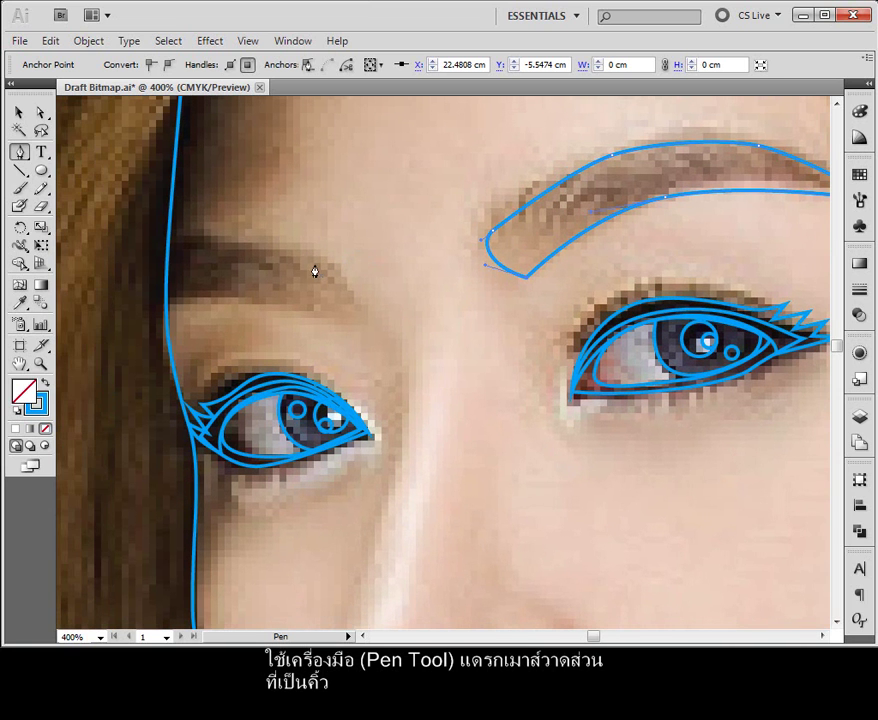
click(168, 246)
mouse_move(323, 269)
mouse_down()
mouse_move(348, 290)
mouse_move(341, 318)
mouse_up()
drag(278, 307, 246, 305)
drag(166, 301, 150, 318)
click(166, 308)
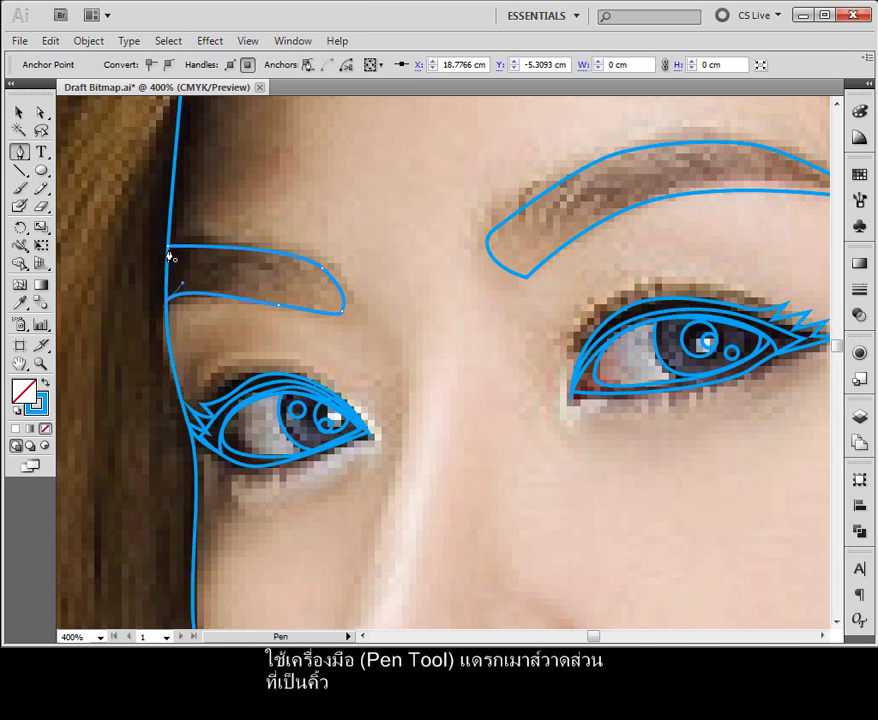
drag(168, 250, 183, 233)
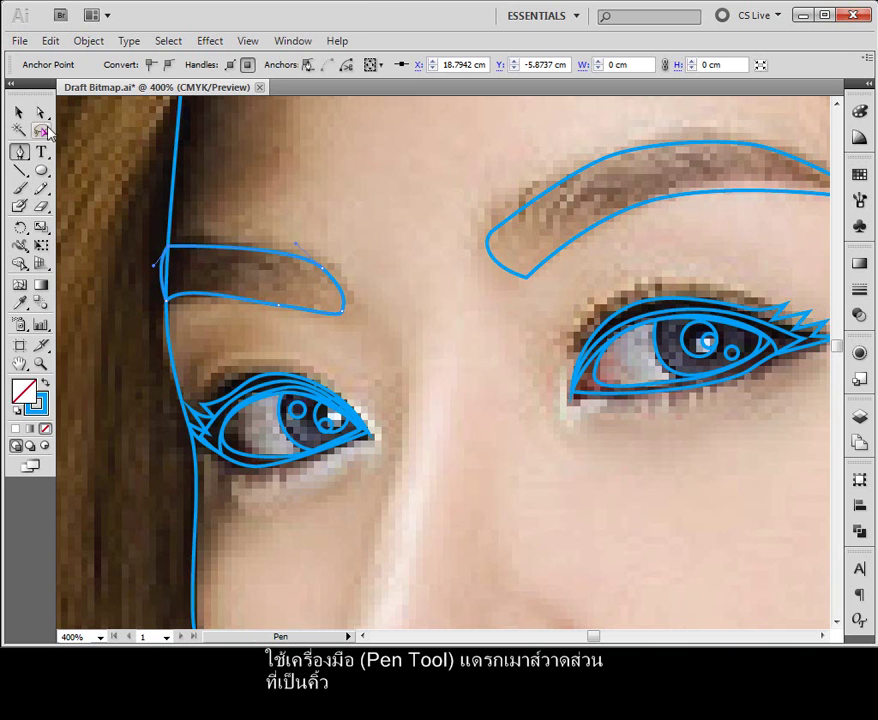
- Zoom out and pan so the whole face, including the lips and ear, is visible
click(18, 112)
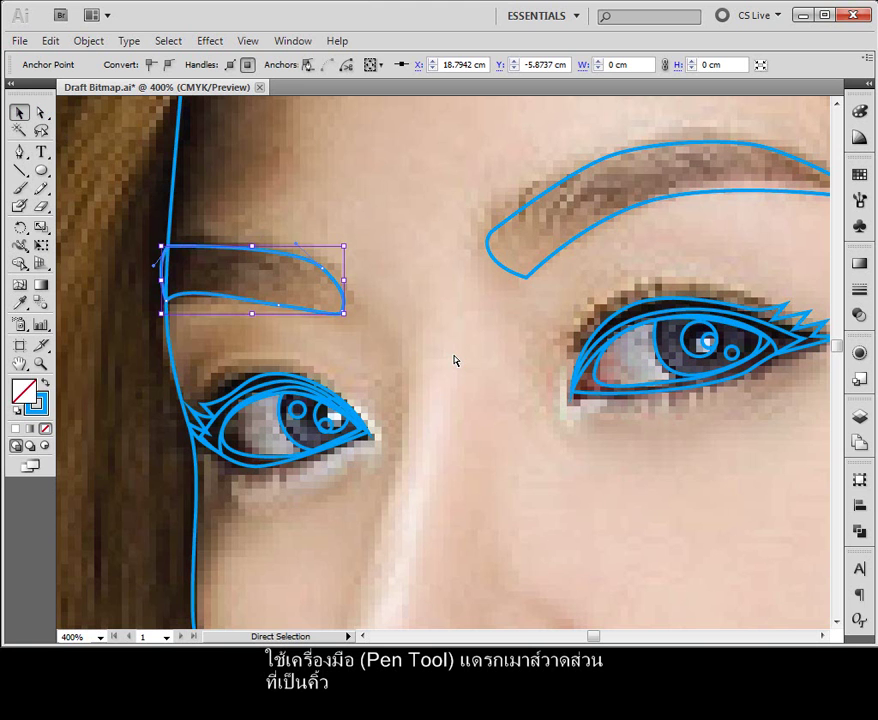
key(ctrl+minus)
key(ctrl+minus)
key(space)
drag(531, 445, 438, 341)
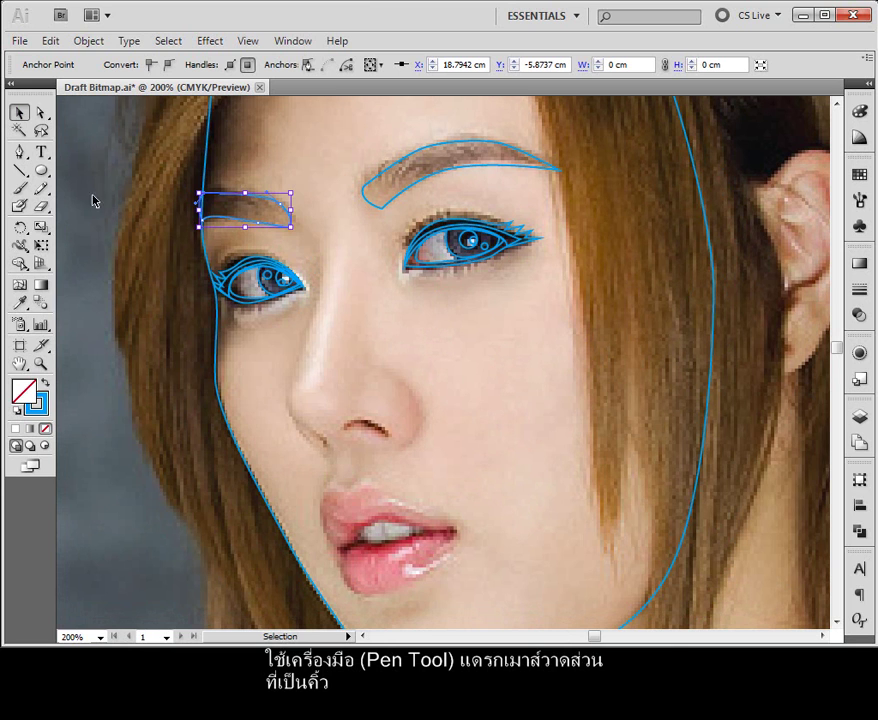
click(19, 151)
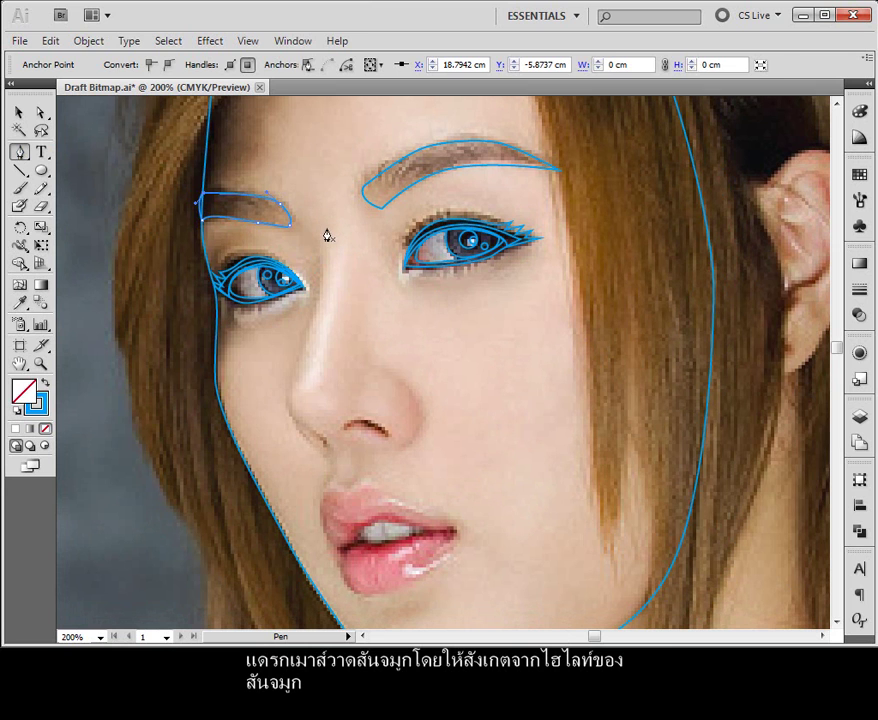
- Trace the narrow nose-bridge highlight down to the tip and back up as a closed path
click(328, 226)
mouse_move(300, 358)
mouse_down()
mouse_move(314, 376)
mouse_move(298, 418)
mouse_up()
click(319, 430)
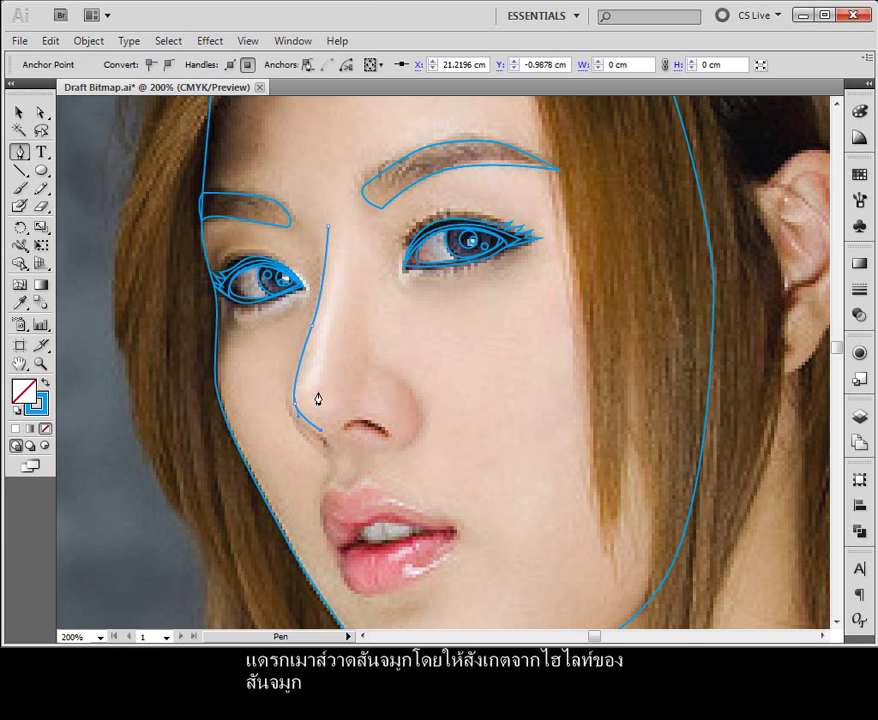
drag(314, 396, 324, 374)
drag(334, 298, 337, 278)
click(330, 232)
click(328, 229)
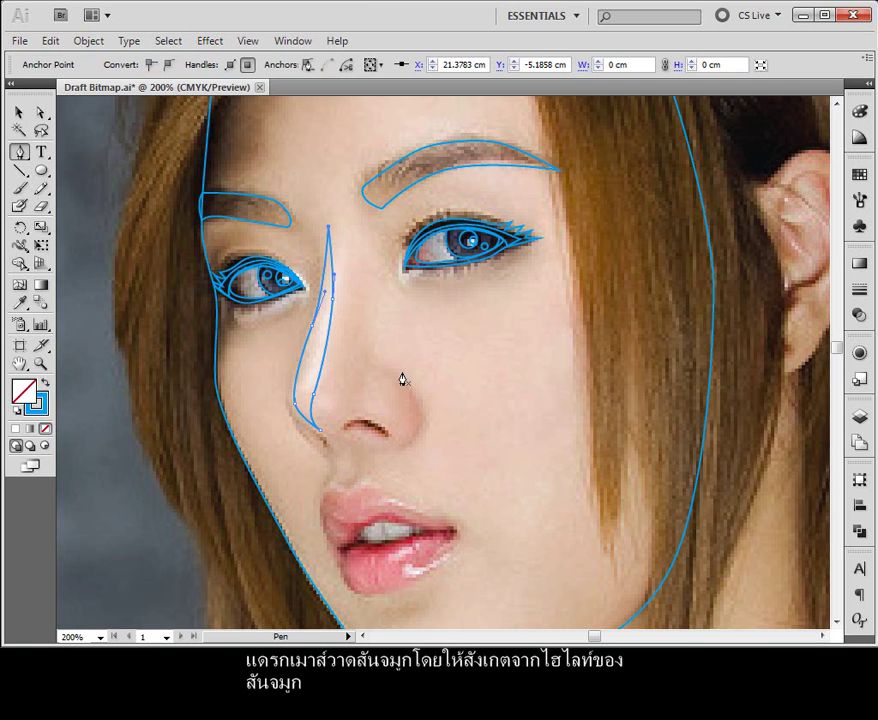
scroll(402, 379, down, 5)
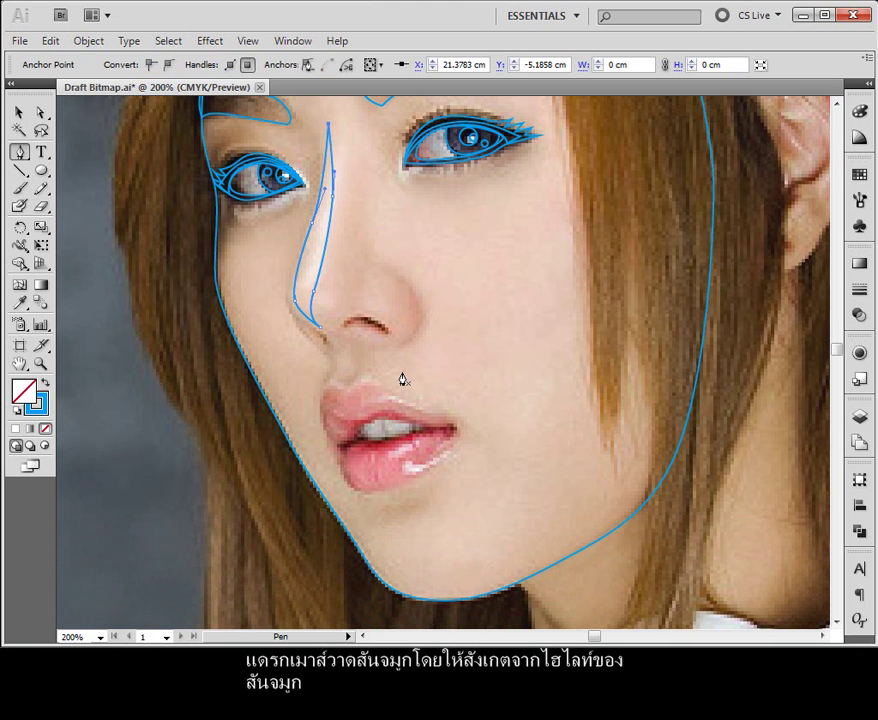
scroll(402, 379, down, 2)
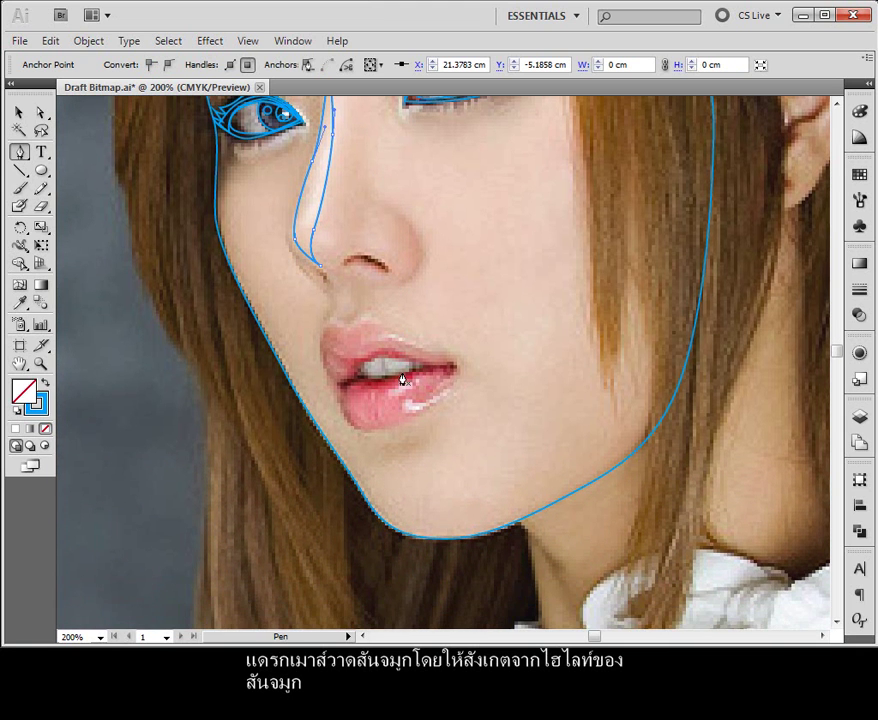
- Zoom in and outline the upper lip from corner to corner down to the mouth line, then deselect
key(ctrl+plus)
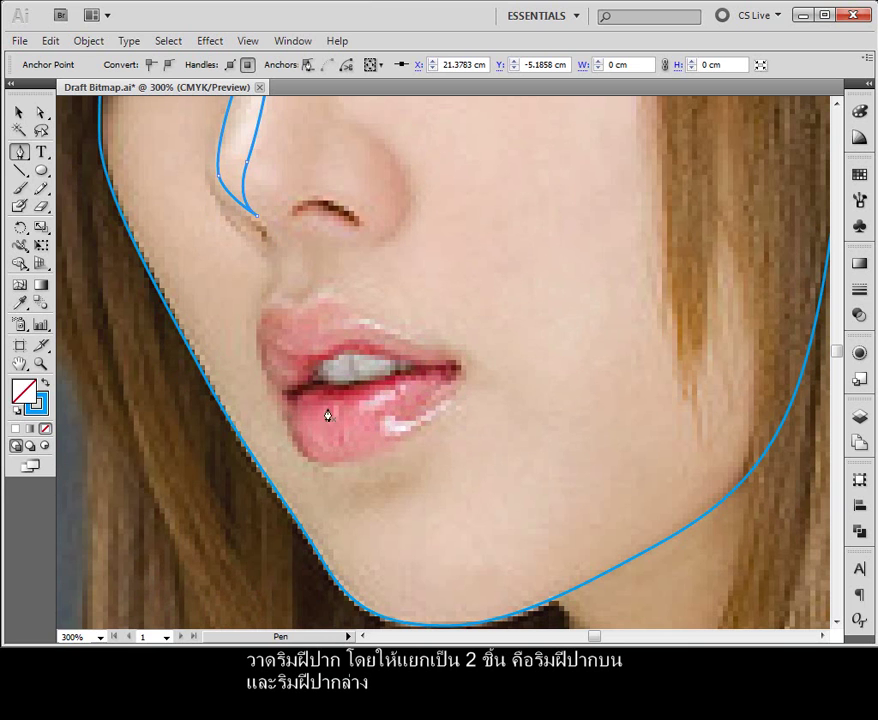
click(283, 393)
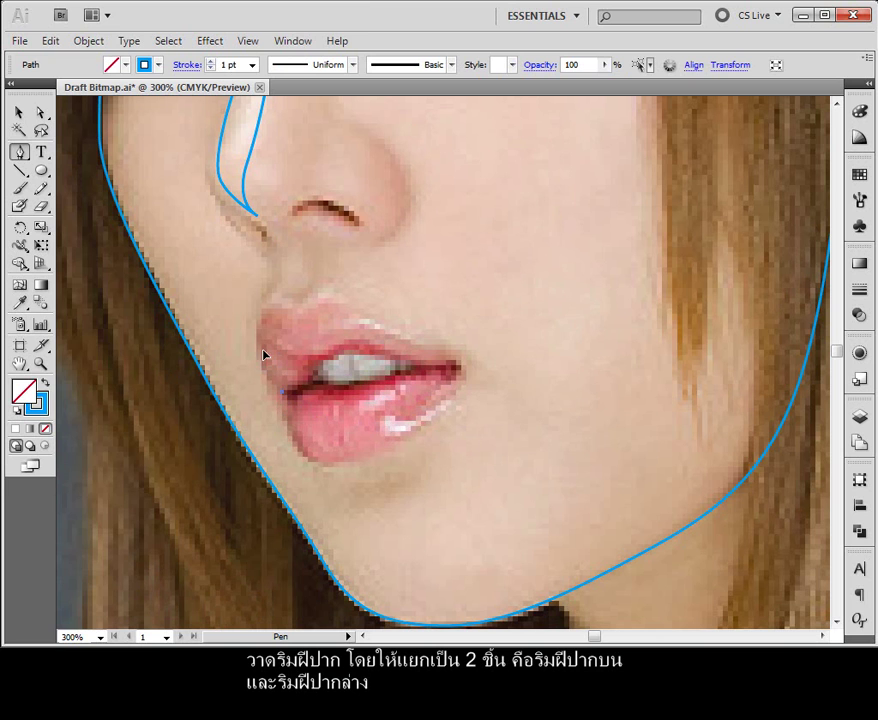
drag(262, 326, 347, 311)
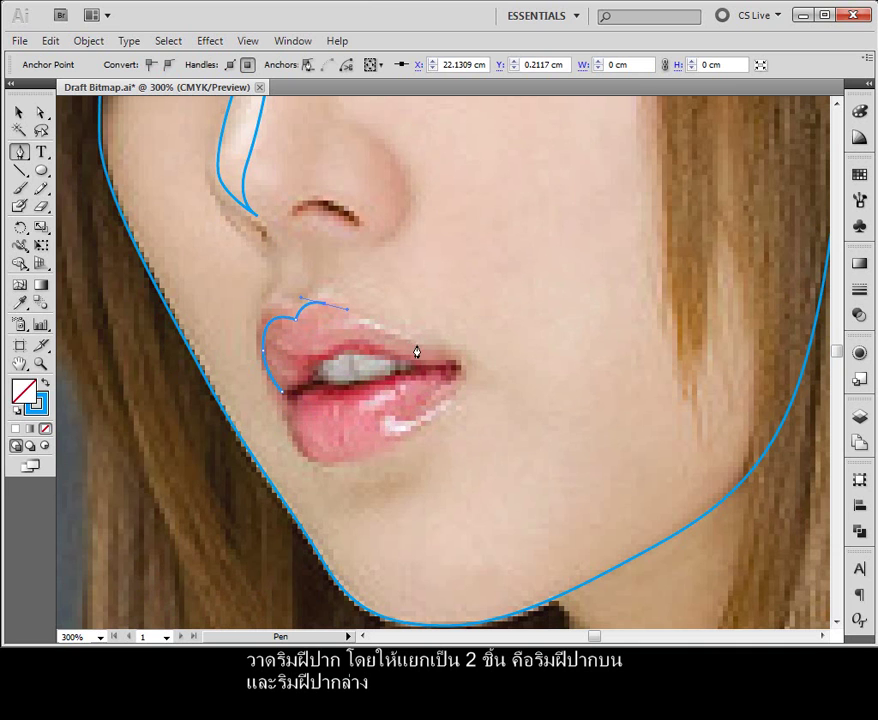
mouse_move(415, 342)
mouse_down()
mouse_move(461, 354)
mouse_move(436, 353)
mouse_move(431, 369)
mouse_move(412, 365)
mouse_up()
click(353, 347)
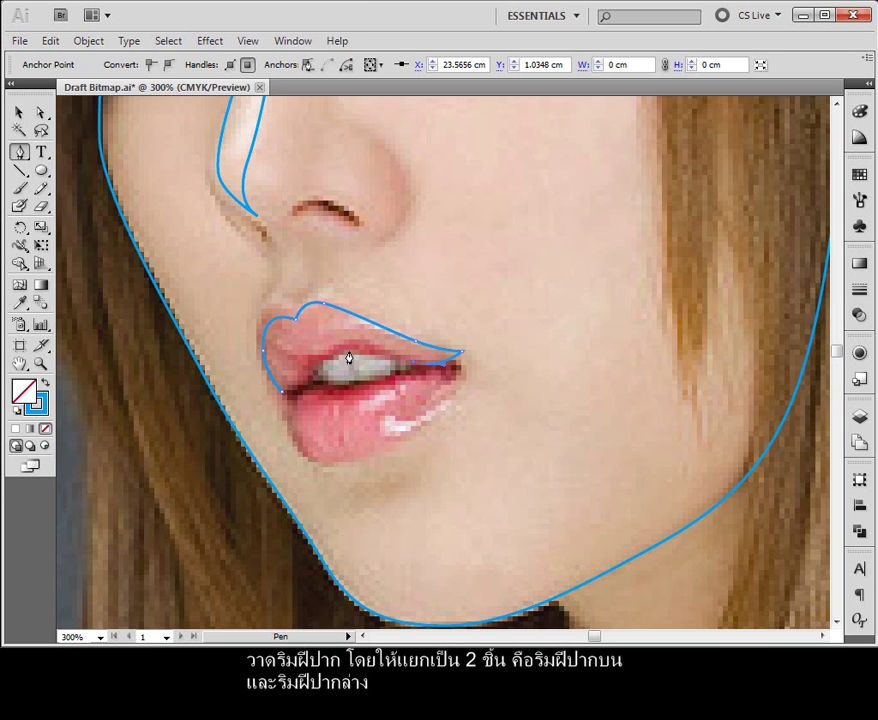
drag(350, 353, 316, 376)
click(284, 396)
ctrl+click(490, 386)
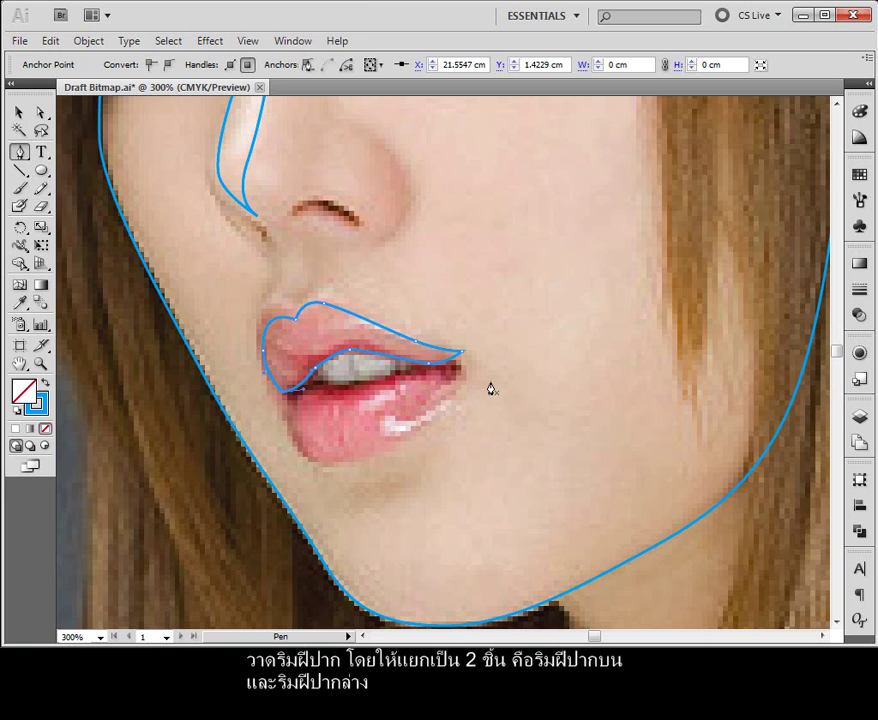
click(26, 115)
click(415, 249)
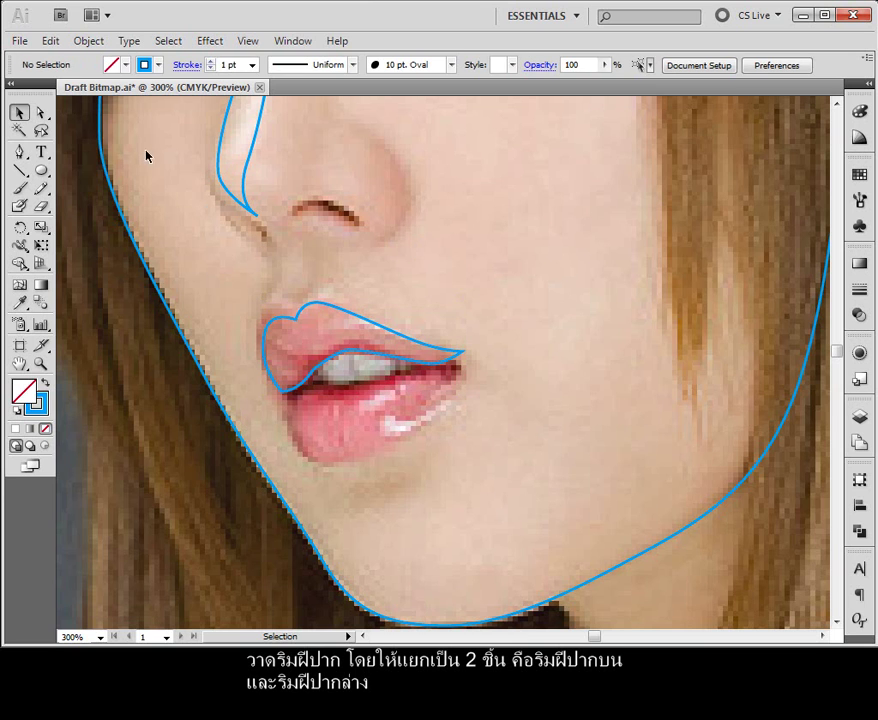
click(19, 151)
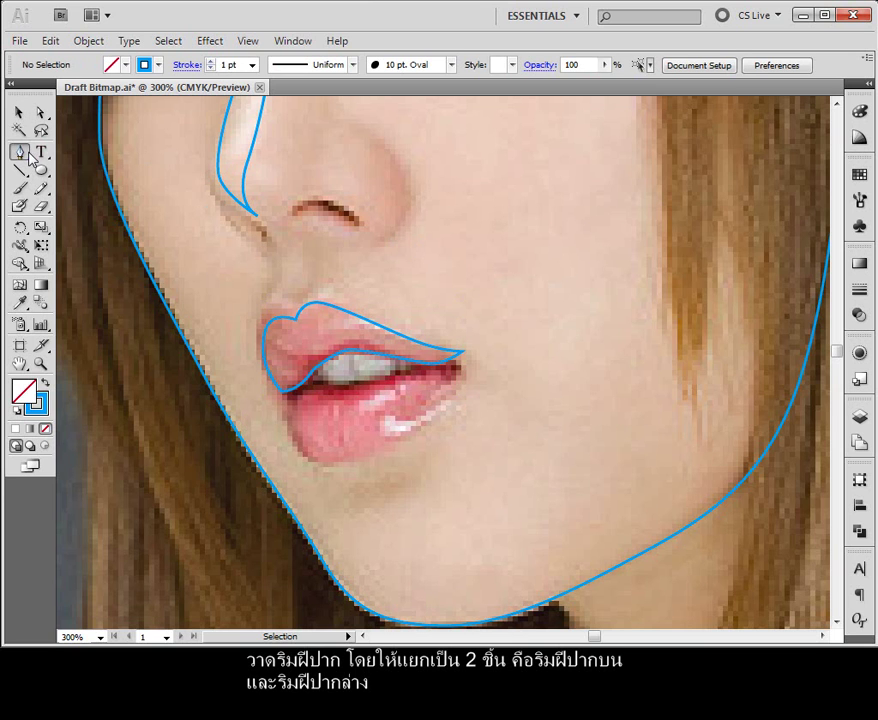
- Outline the lower lip from the right corner around its bottom edge and back along the mouth line, then deselect
click(463, 355)
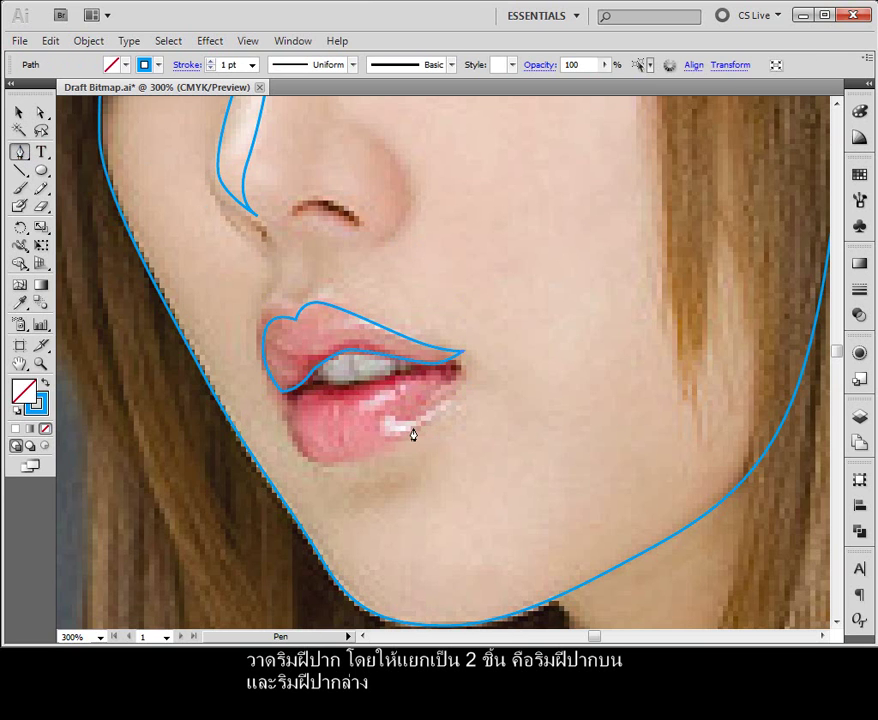
click(380, 460)
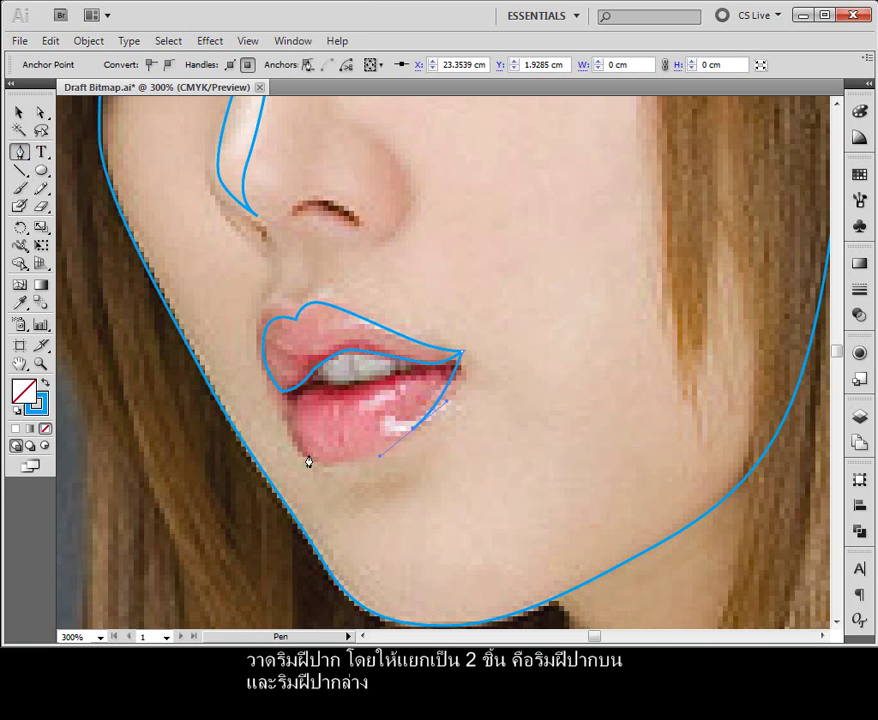
drag(308, 459, 287, 443)
click(286, 393)
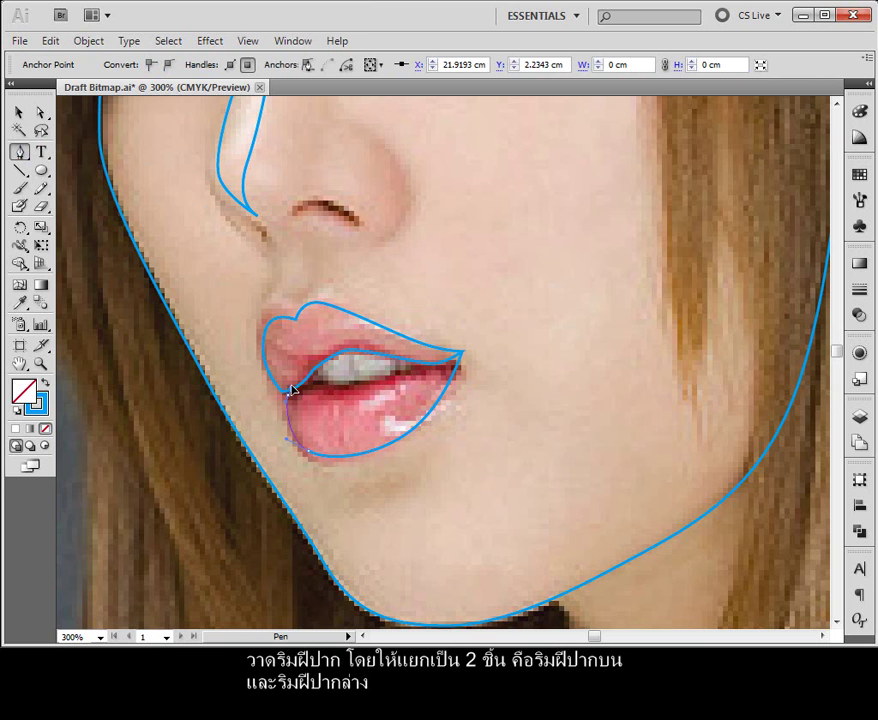
click(316, 393)
drag(321, 393, 323, 389)
click(386, 385)
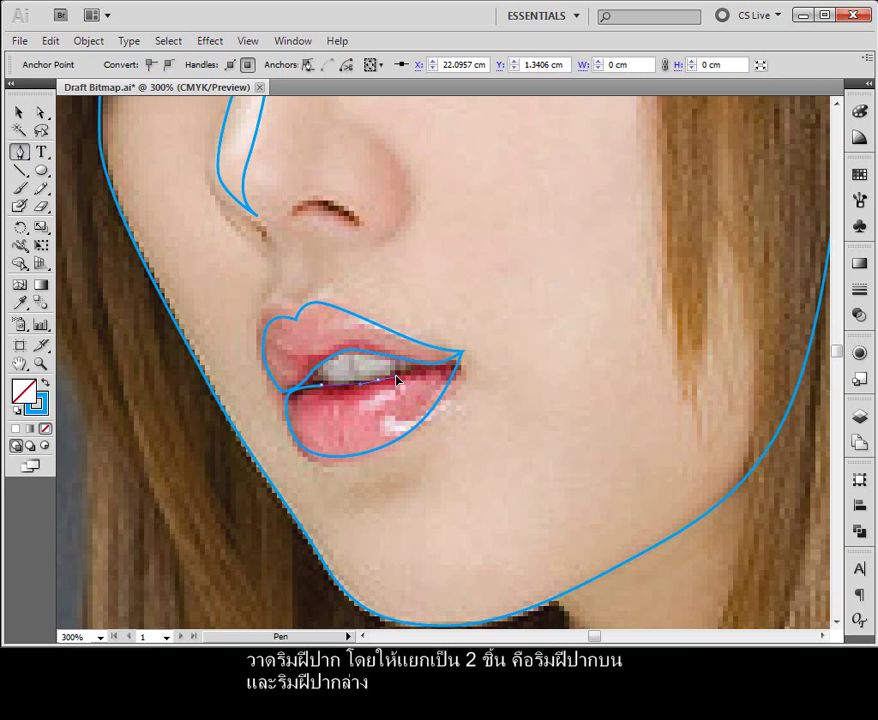
click(425, 375)
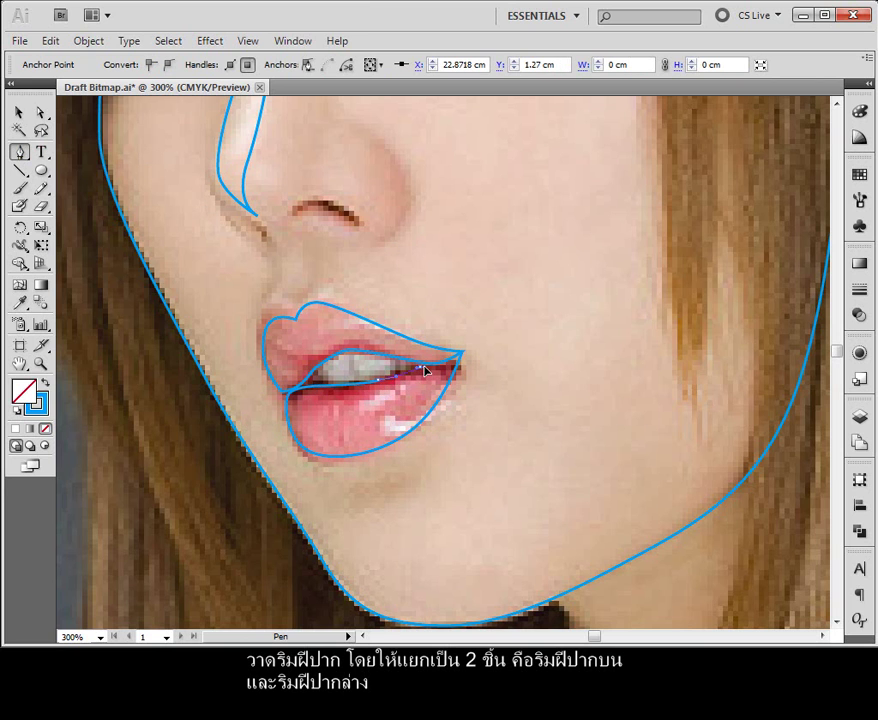
click(463, 355)
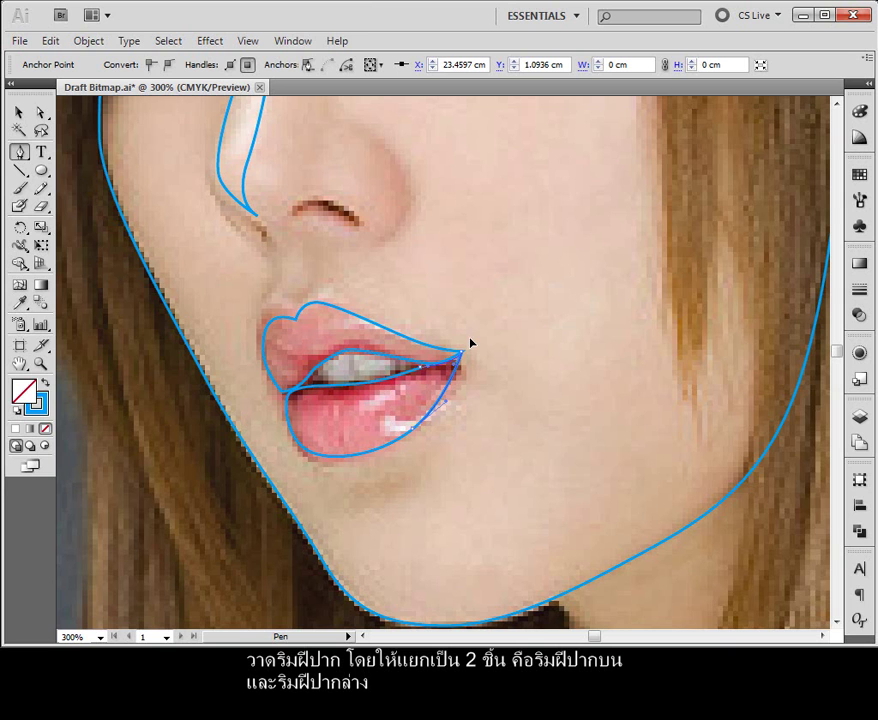
click(468, 346)
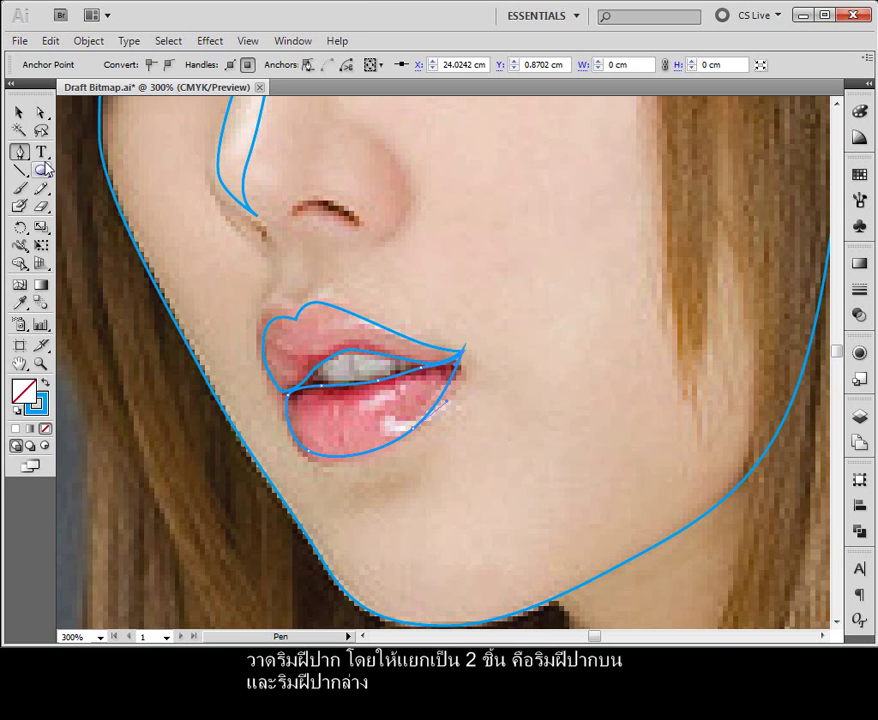
click(19, 112)
click(97, 190)
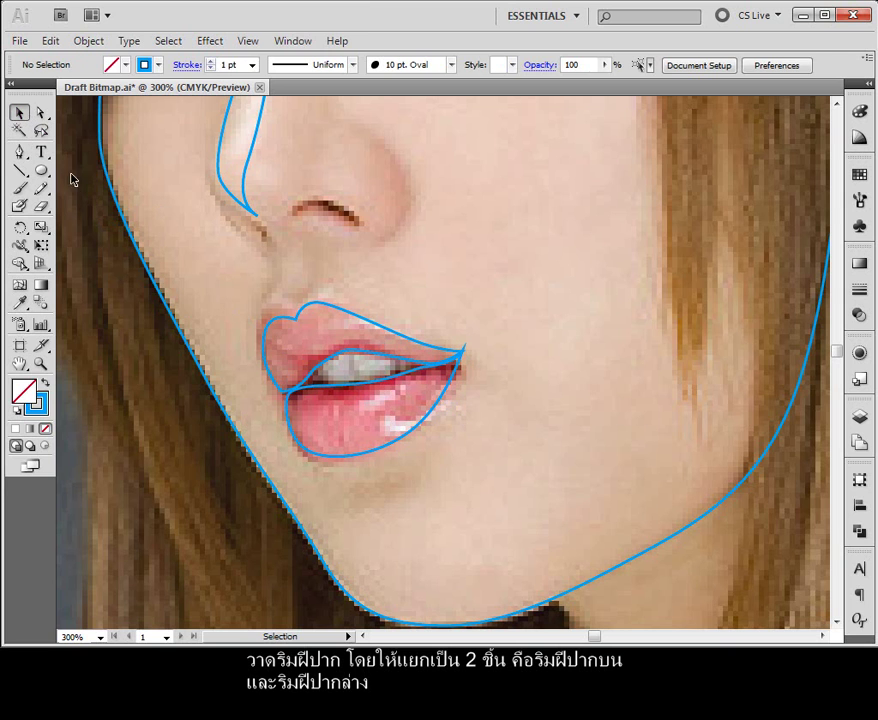
- Trace the dark mouth shadow under the upper lip between both corners as a closed shape, then deselect
click(19, 151)
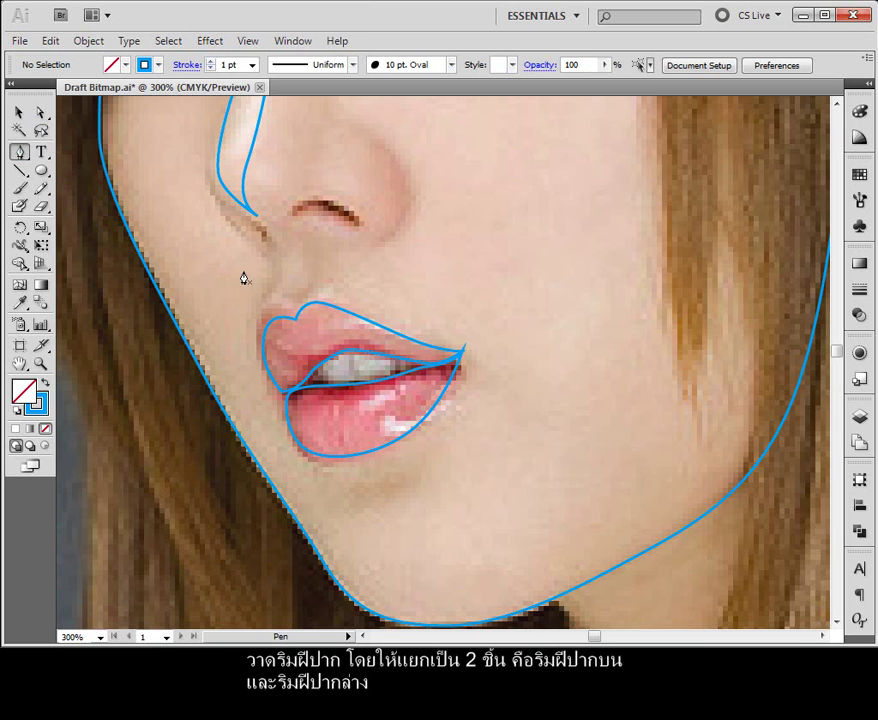
ctrl+click(288, 390)
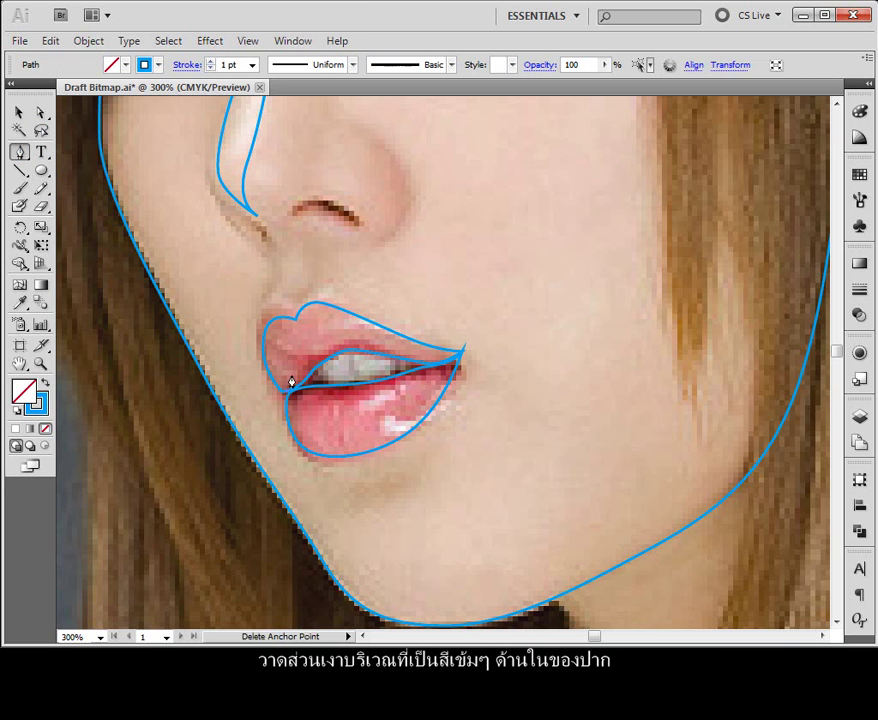
click(296, 378)
click(312, 364)
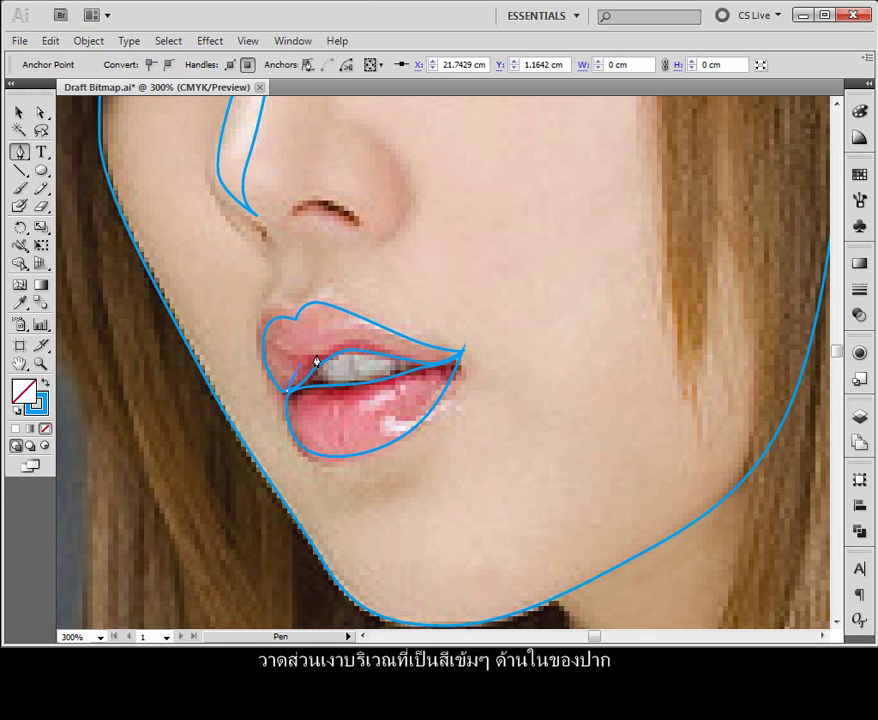
click(328, 348)
click(363, 345)
click(447, 361)
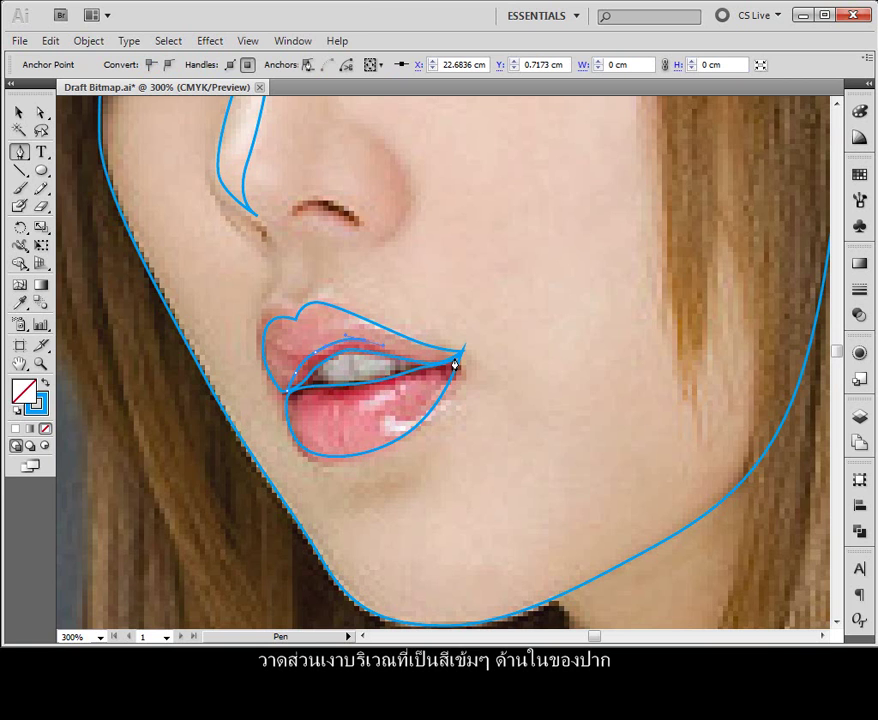
drag(455, 364, 460, 361)
click(459, 359)
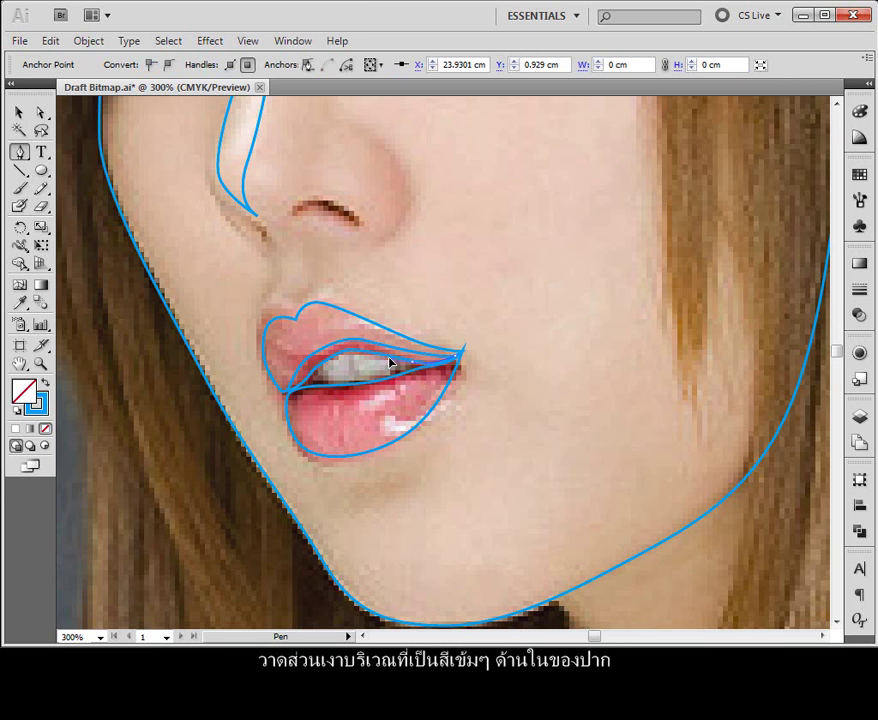
click(353, 358)
click(302, 386)
click(296, 390)
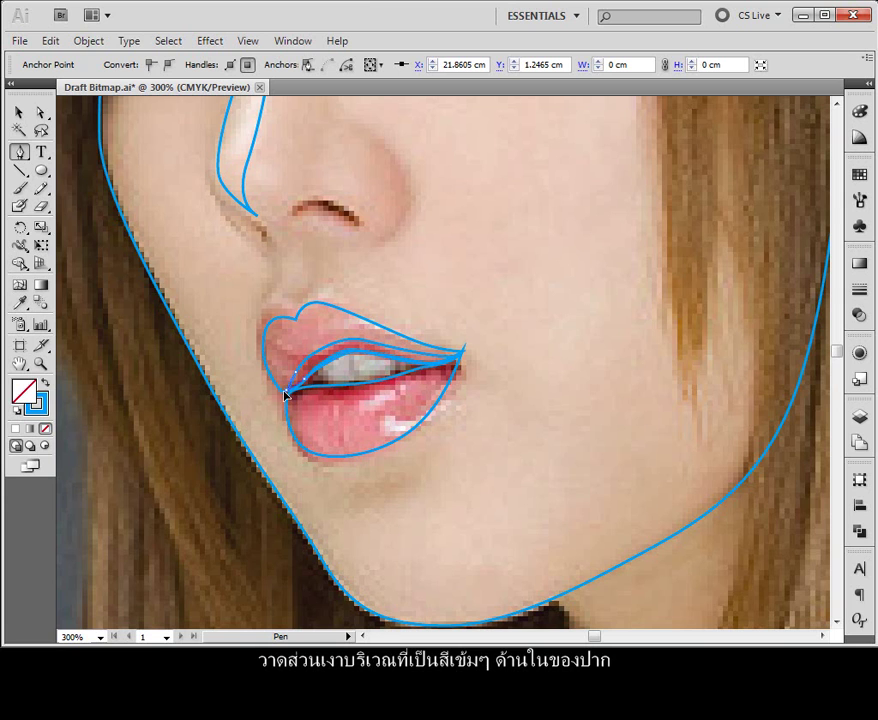
click(425, 394)
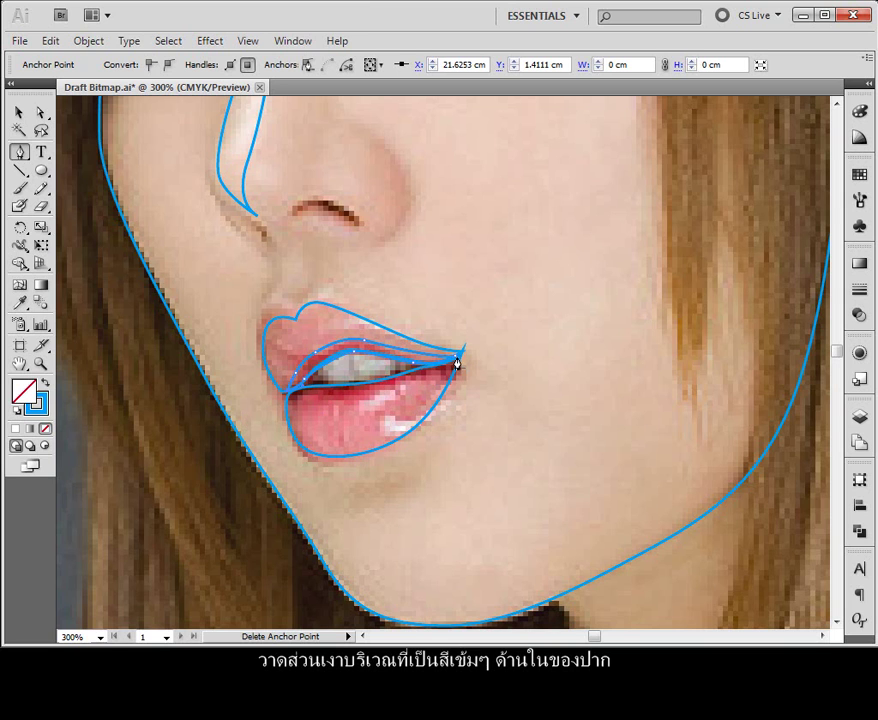
click(455, 366)
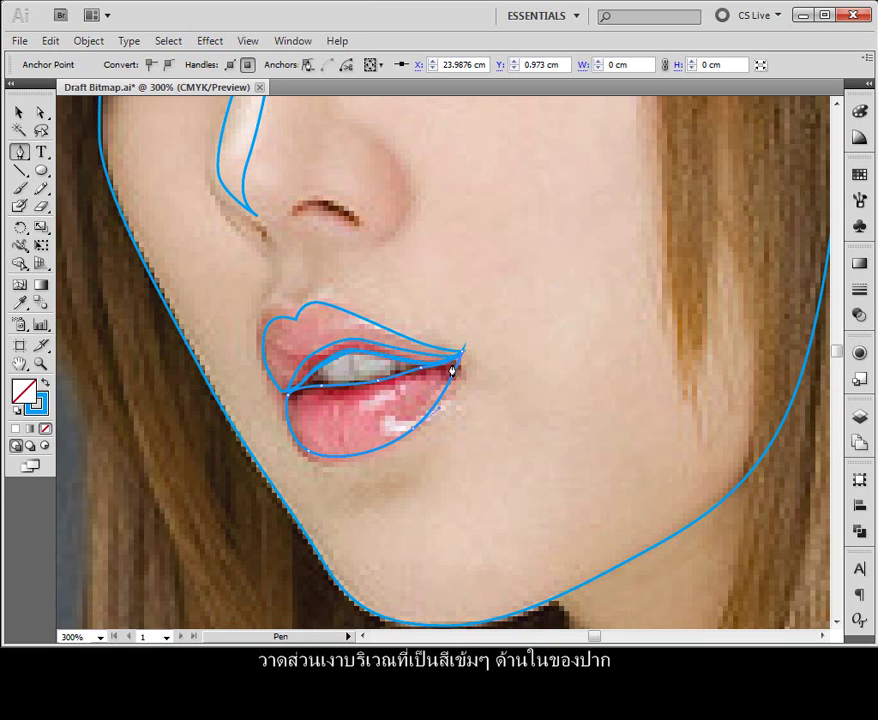
click(19, 112)
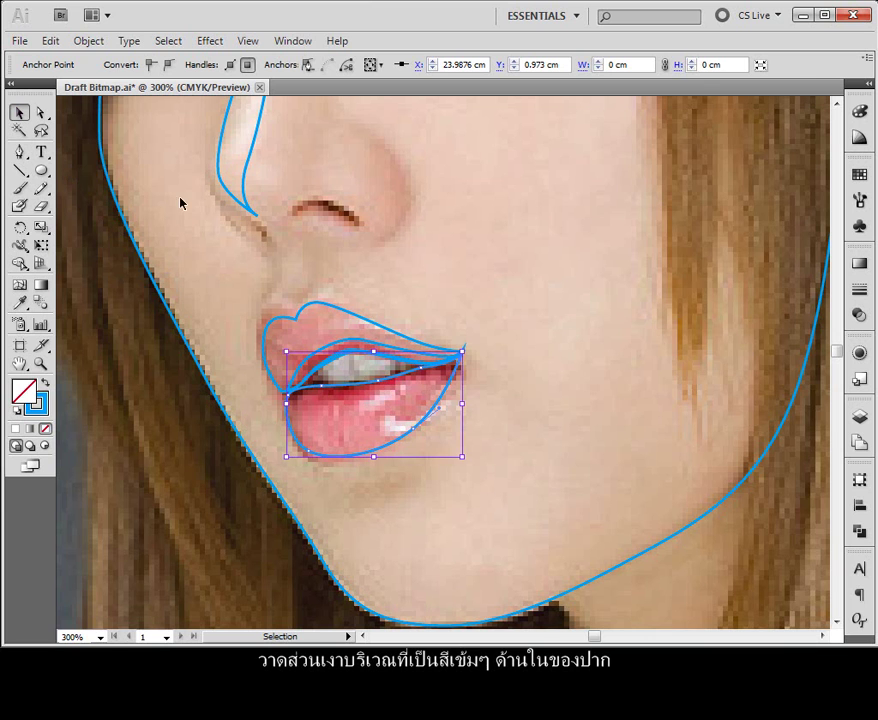
click(166, 215)
- Trace a second dark shadow shape along the lower mouth edge between the corners and close it
click(19, 151)
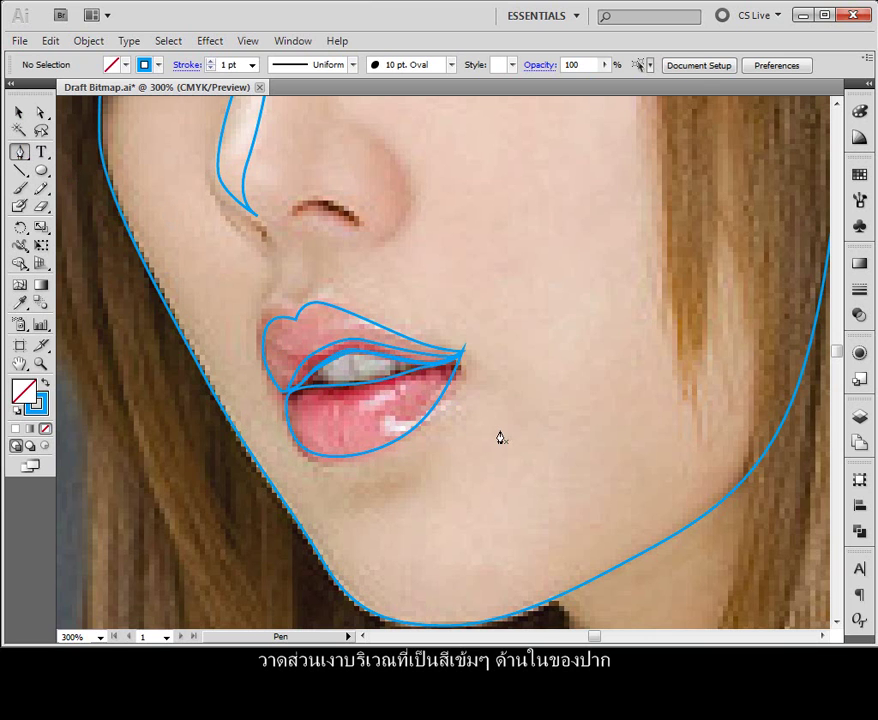
click(459, 359)
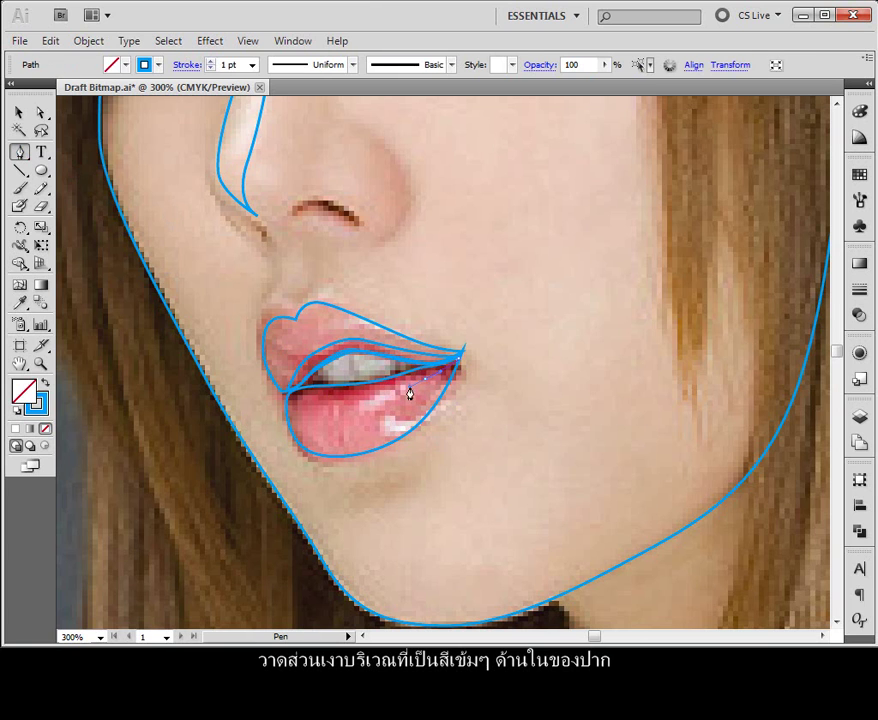
click(409, 387)
click(365, 404)
click(285, 404)
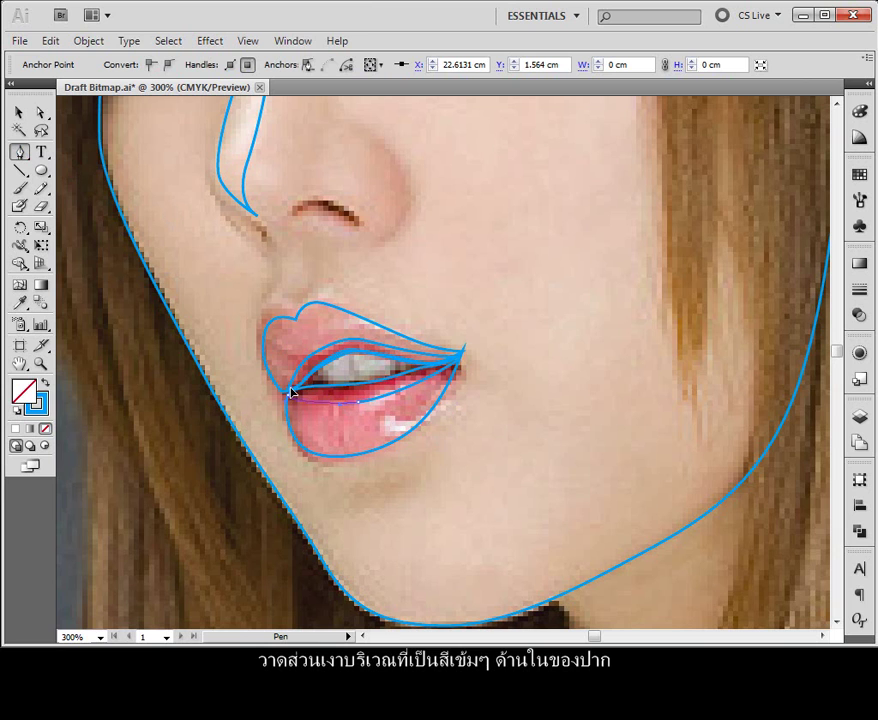
ctrl+click(315, 389)
ctrl+click(355, 390)
ctrl+click(418, 374)
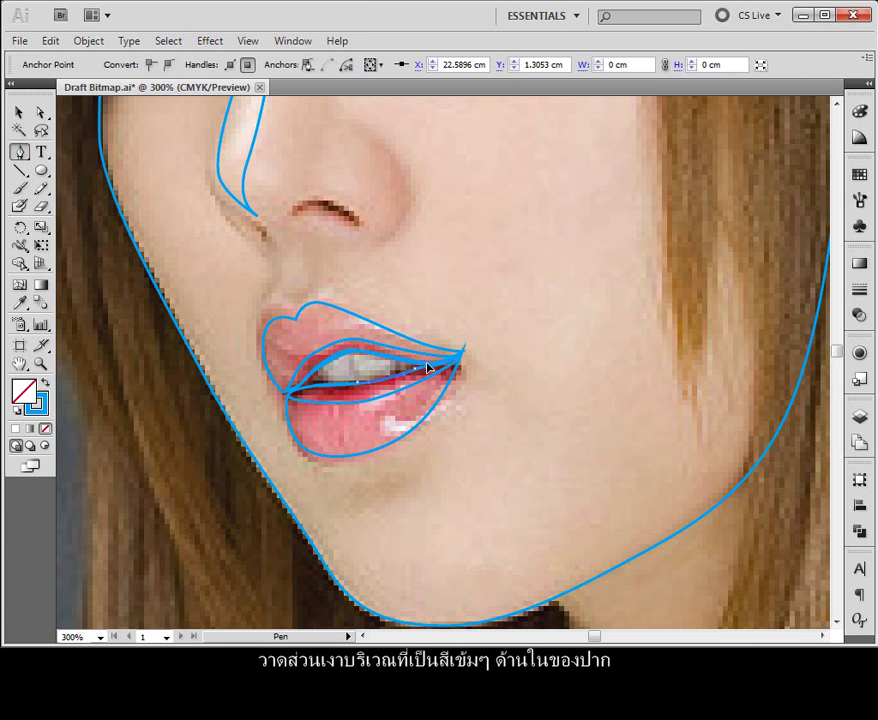
ctrl+click(459, 362)
ctrl+click(337, 366)
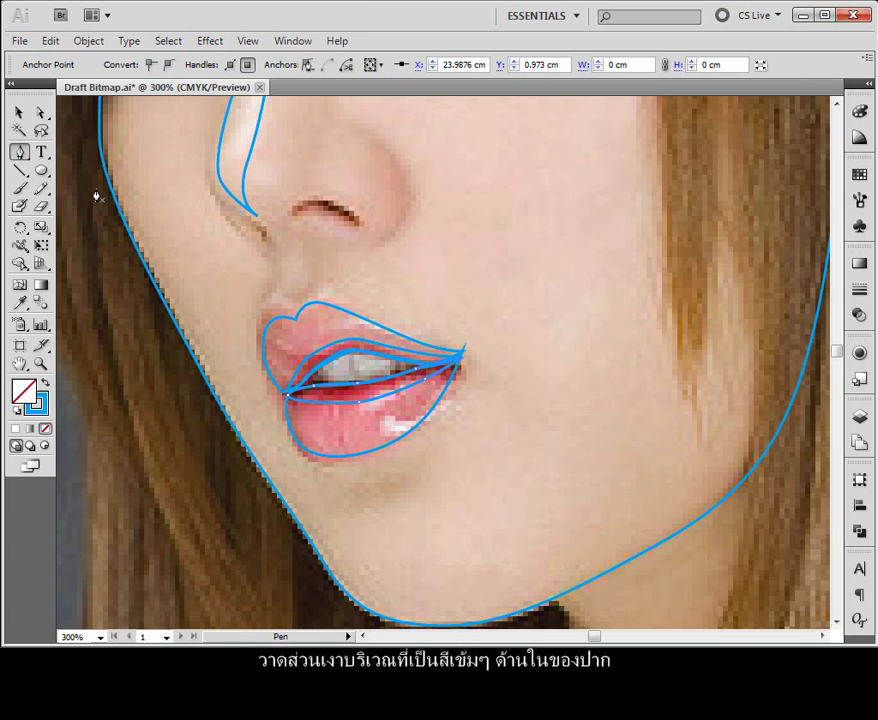
click(18, 112)
- Outline the visible upper teeth from the left mouth corner to the right and back, then deselect
click(61, 176)
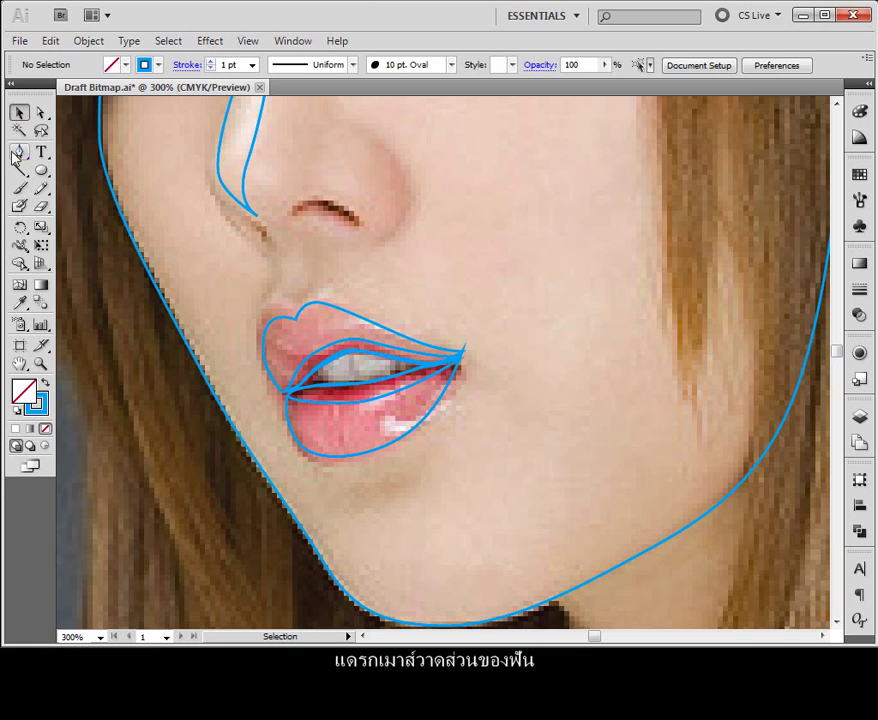
click(17, 153)
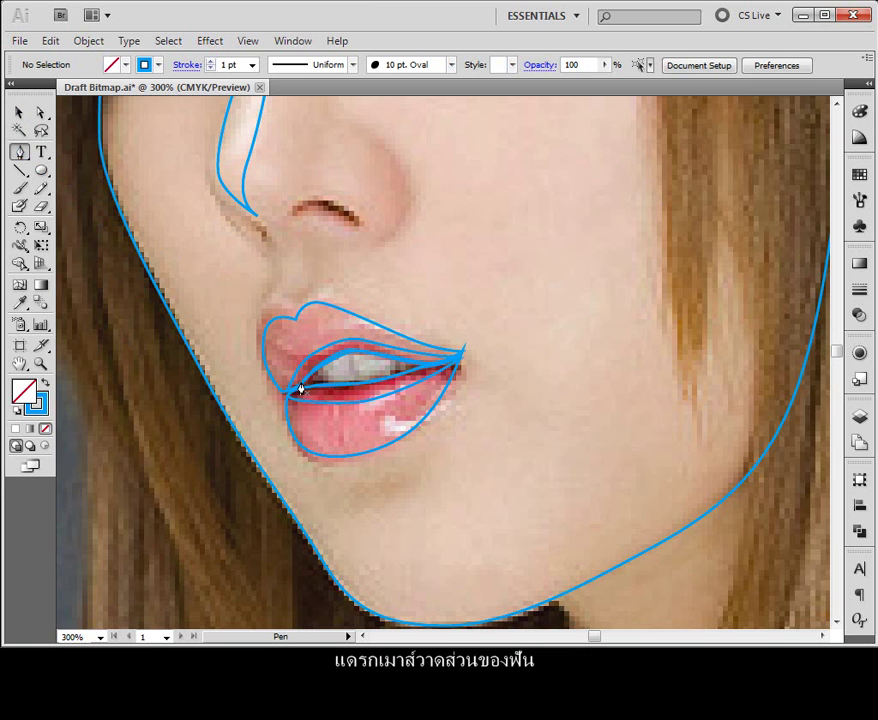
drag(304, 391, 323, 396)
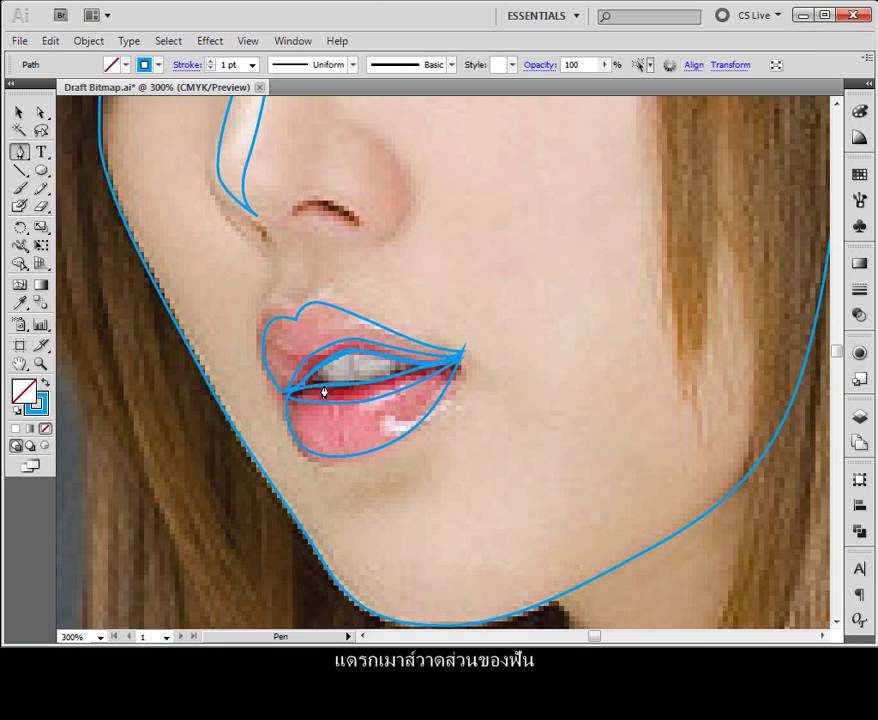
click(369, 381)
click(390, 383)
click(425, 368)
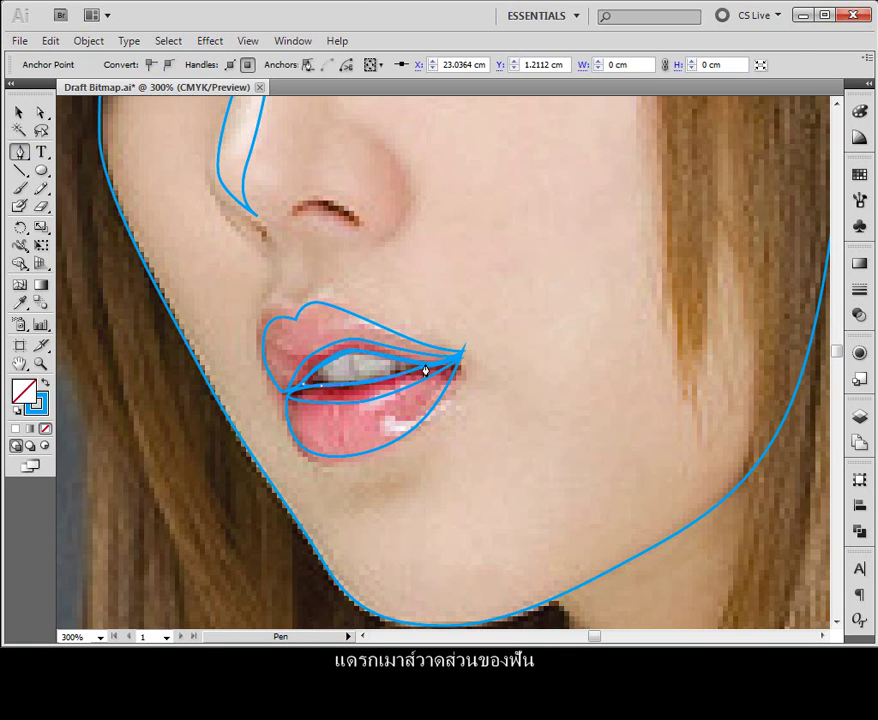
click(462, 352)
click(299, 393)
drag(305, 388, 274, 380)
click(19, 113)
click(20, 115)
click(465, 448)
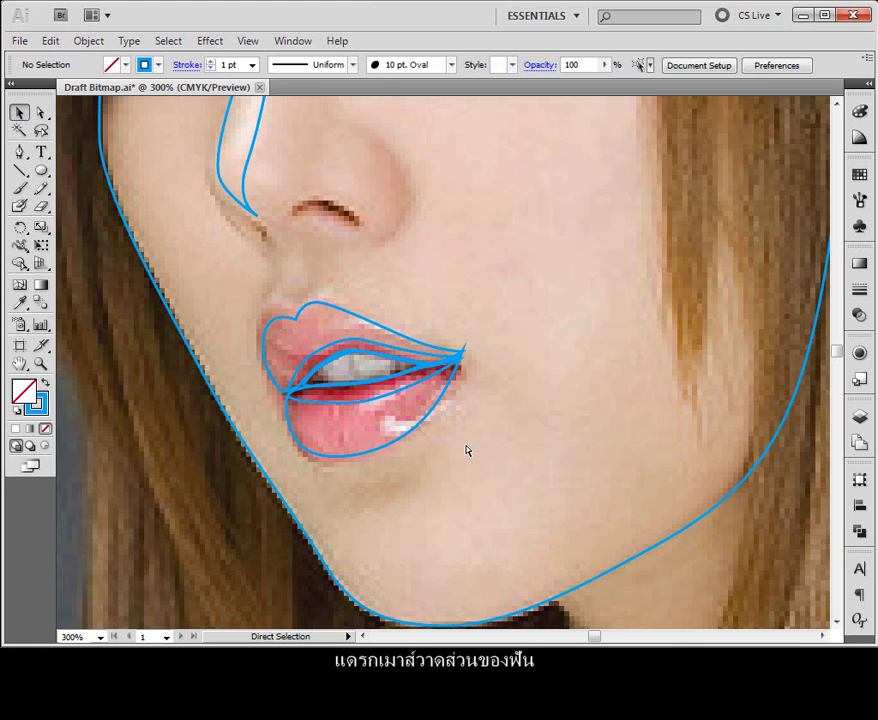
- Zoom out and start a hair path from the top of the head down the fringe beside the cheek
key(ctrl+minus)
key(ctrl+minus)
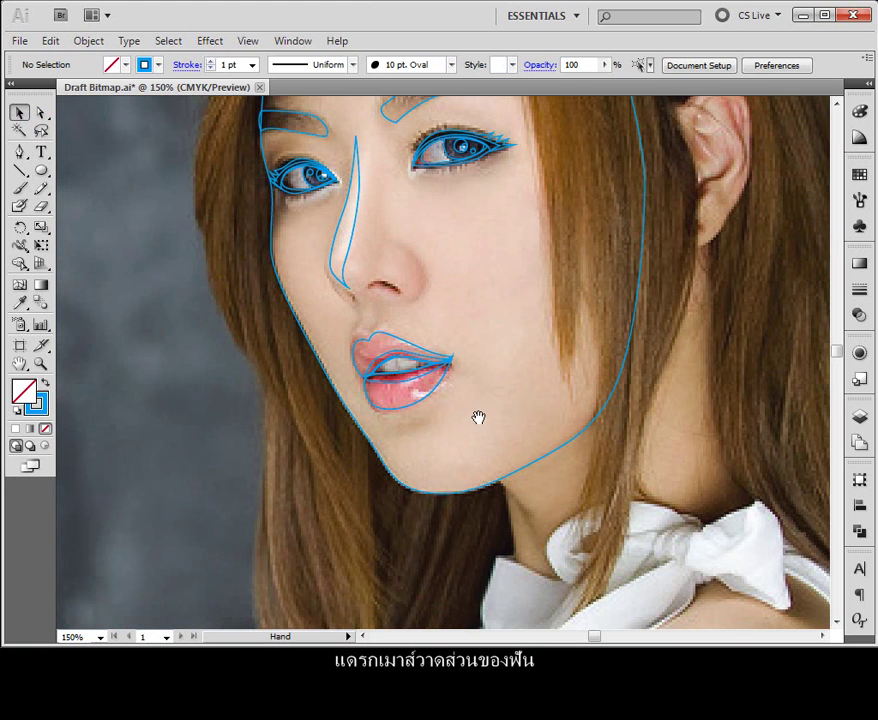
drag(478, 418, 394, 510)
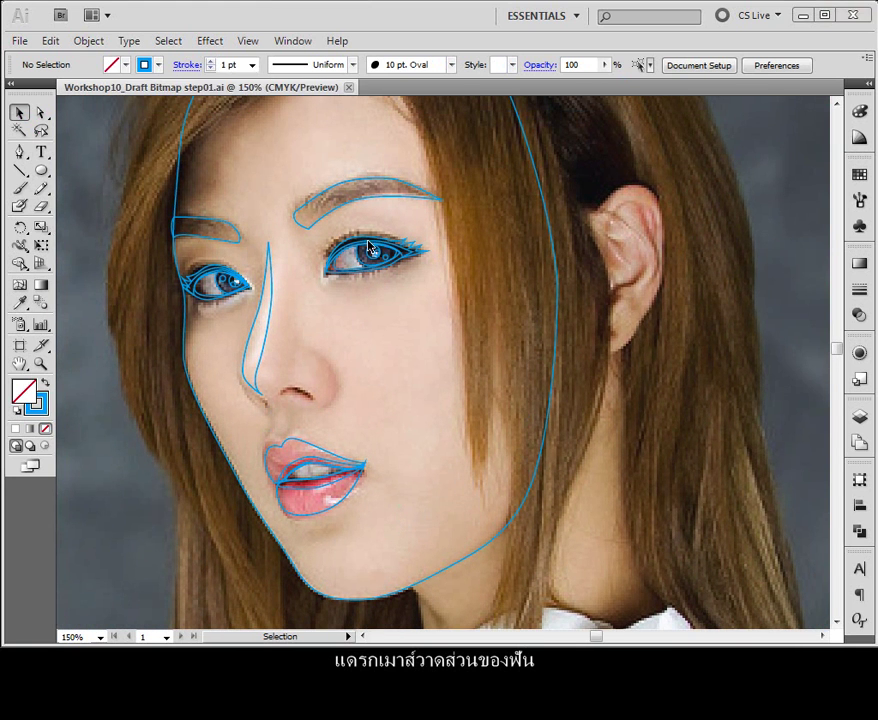
click(20, 152)
key(space)
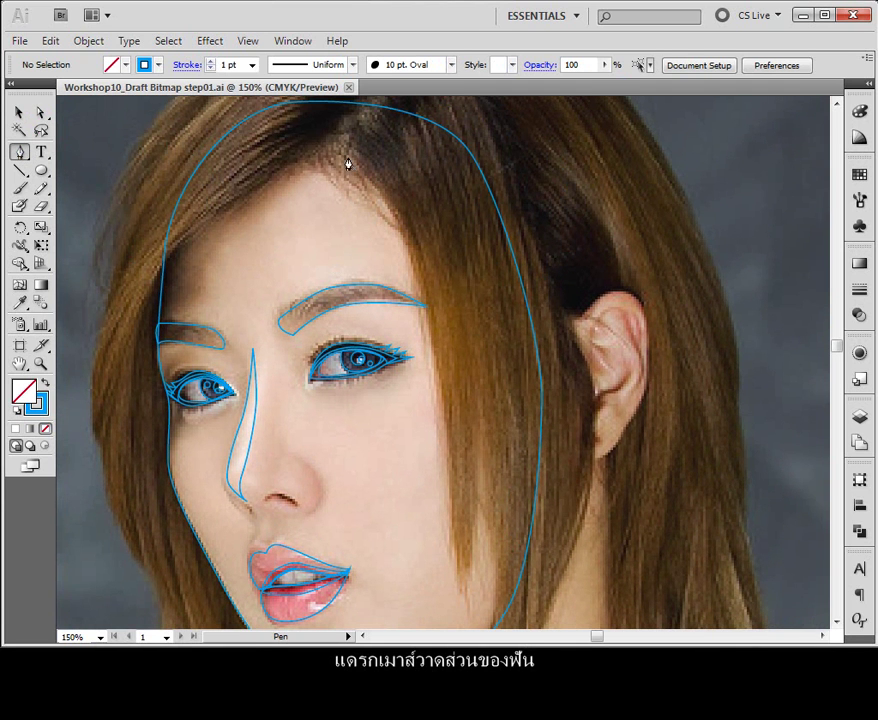
click(338, 151)
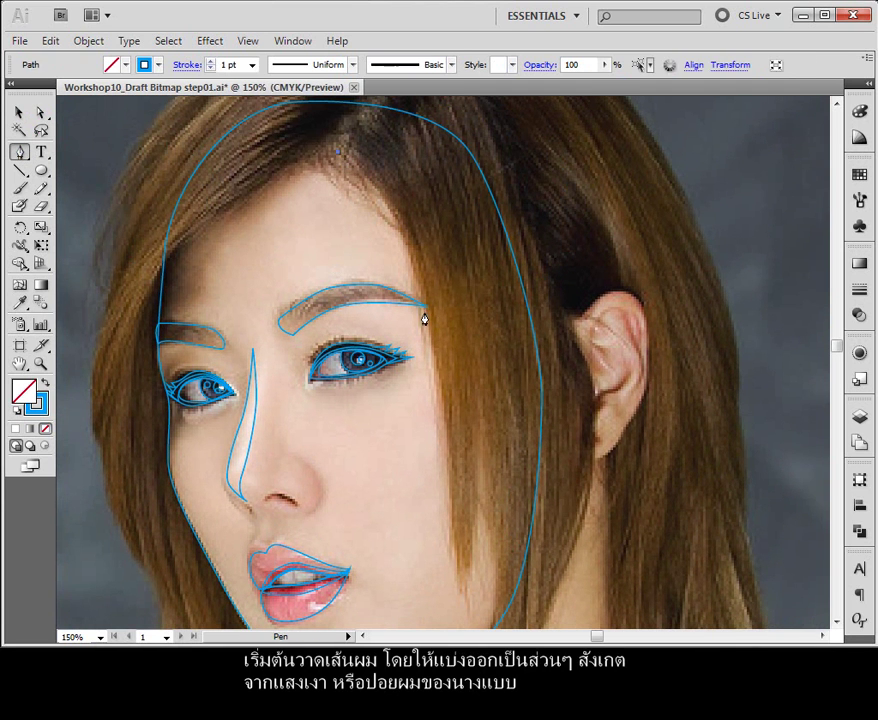
drag(435, 353, 462, 459)
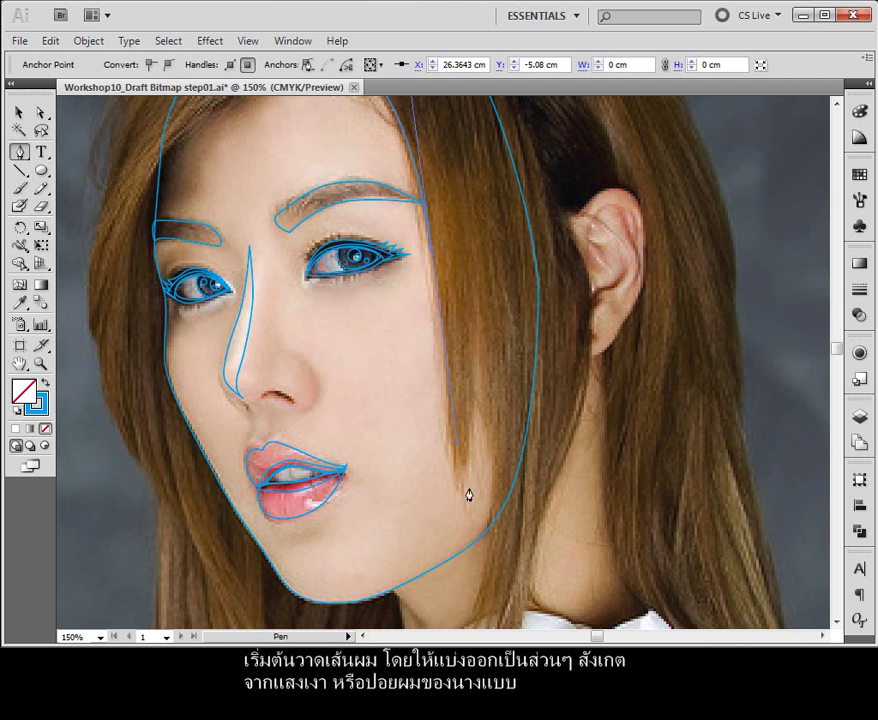
click(464, 496)
click(471, 268)
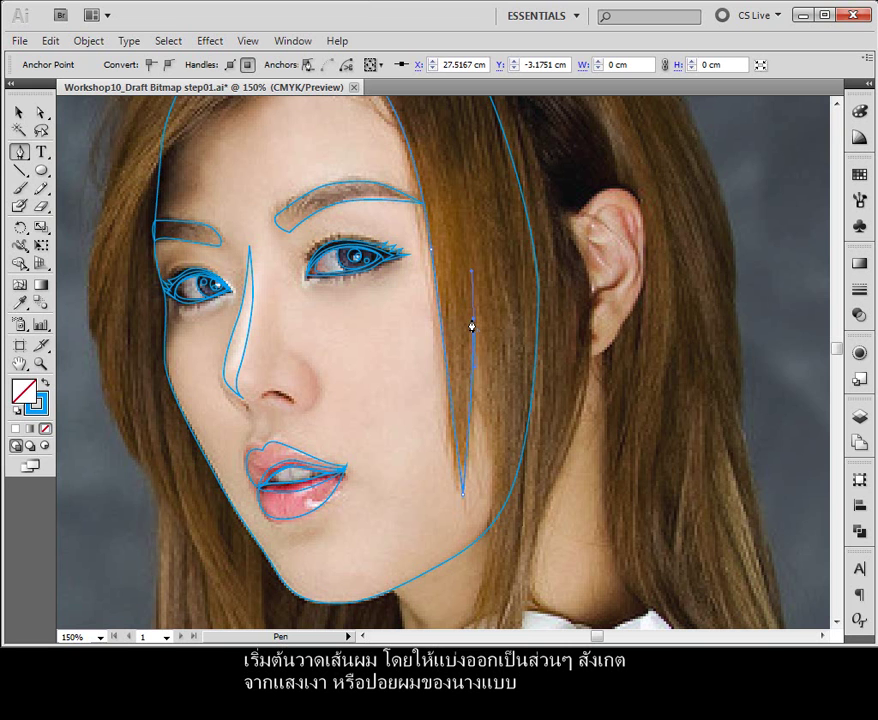
- Extend the hair strands in a zigzag down the cheek, past the jaw toward the collar
drag(480, 353, 496, 314)
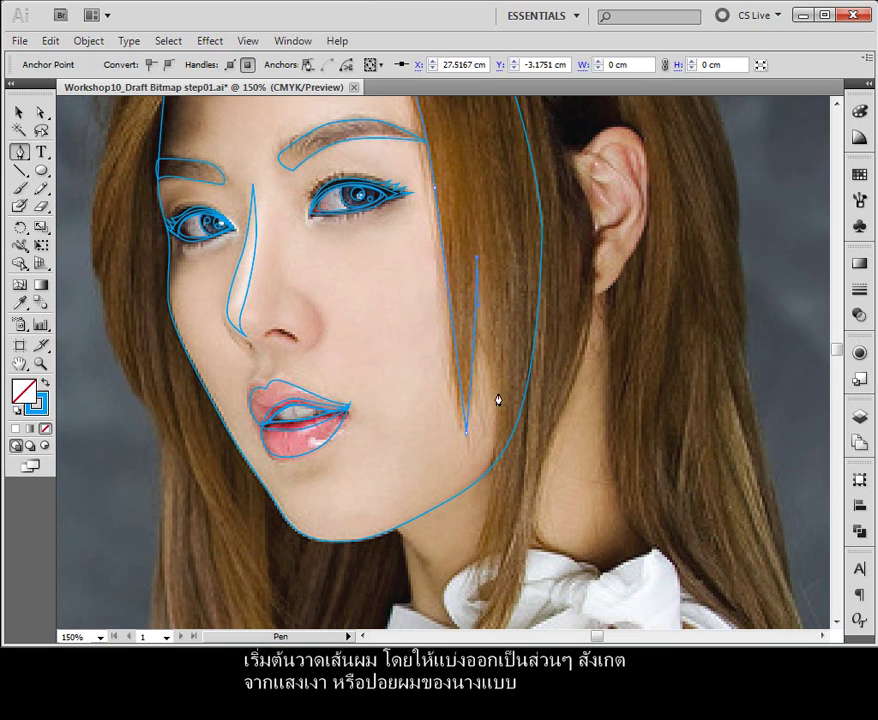
click(486, 424)
click(496, 354)
drag(500, 410, 503, 333)
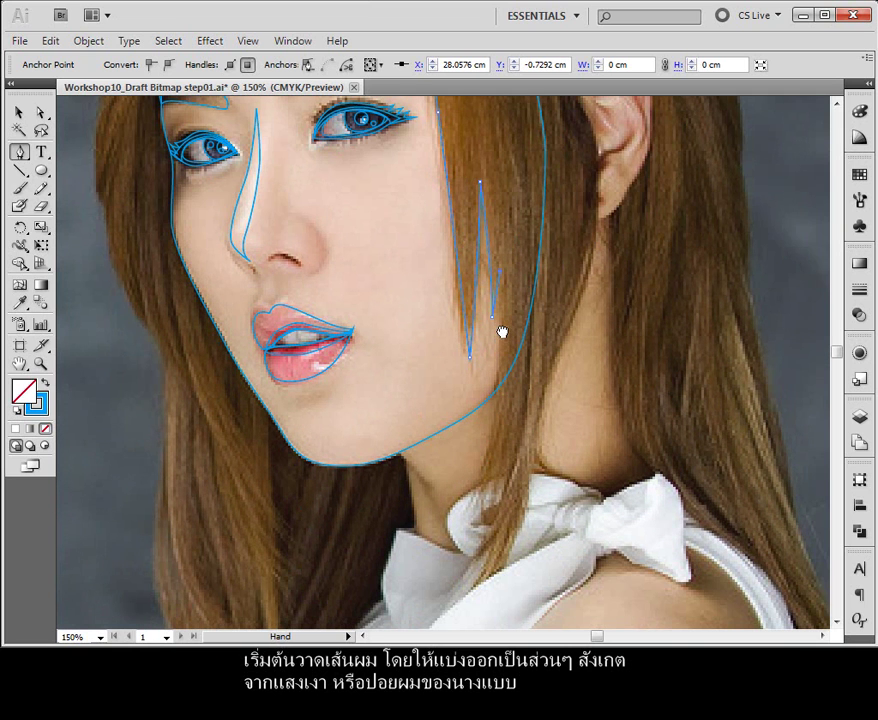
click(488, 413)
click(488, 414)
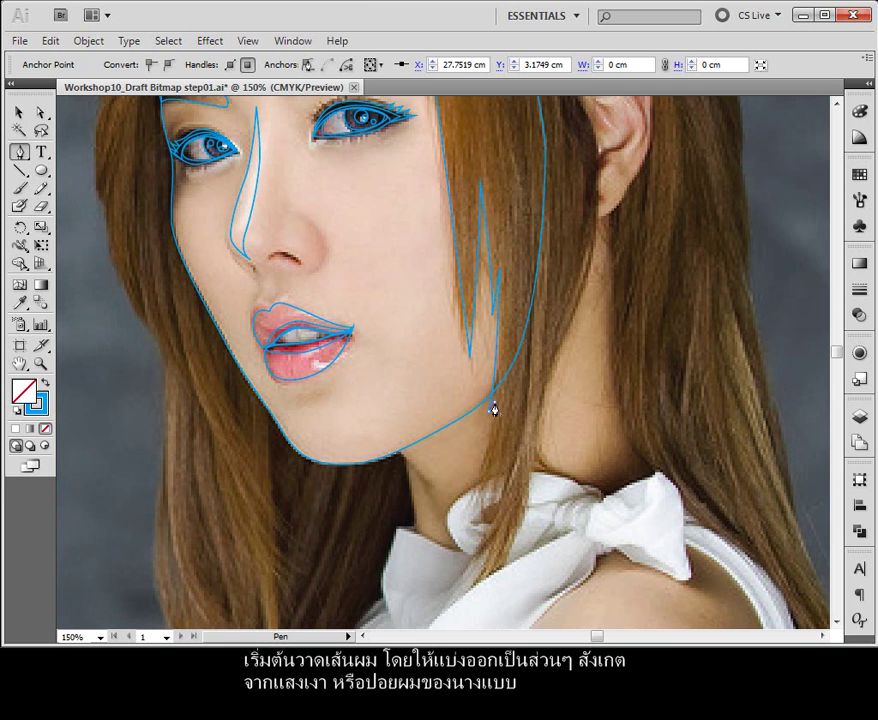
click(462, 544)
key(ctrl+z)
click(497, 447)
drag(482, 524, 482, 535)
drag(504, 498, 514, 433)
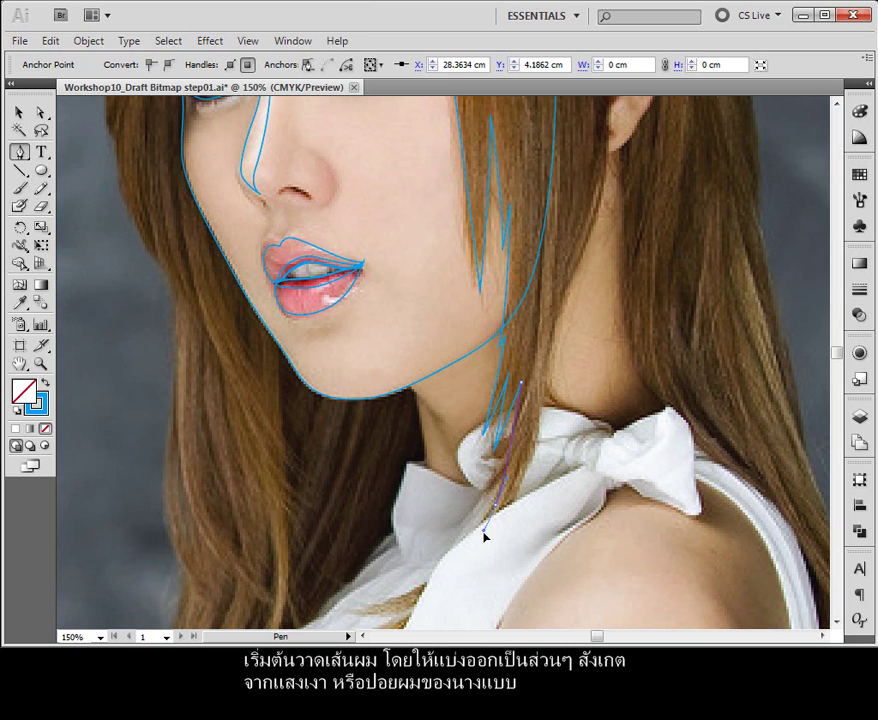
drag(479, 540, 500, 516)
key(ctrl+z)
- Carry the hair's right edge back up the neck, past the ear and over the crown
click(544, 401)
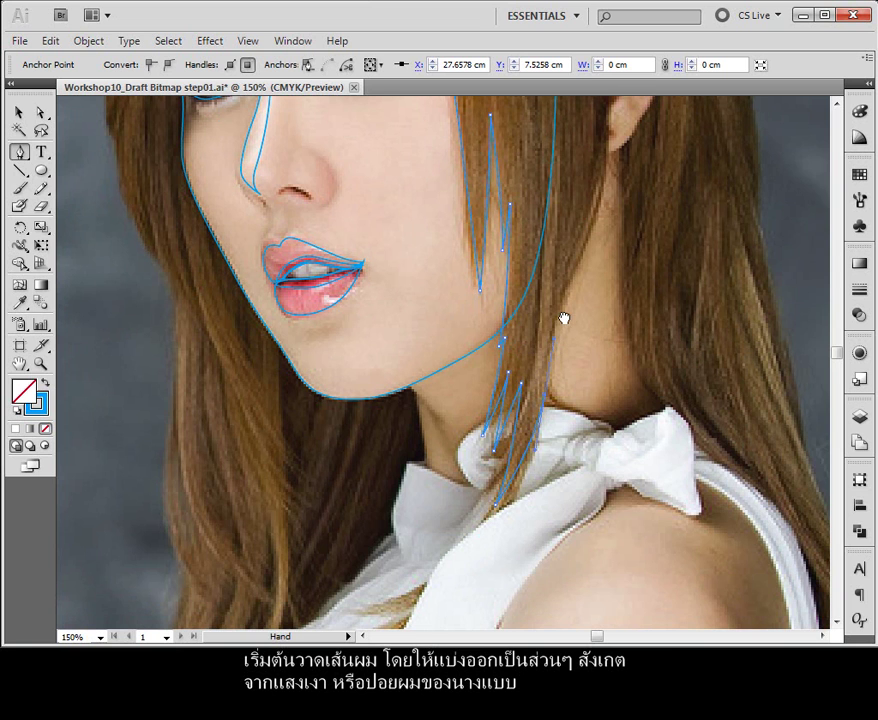
drag(565, 318, 537, 457)
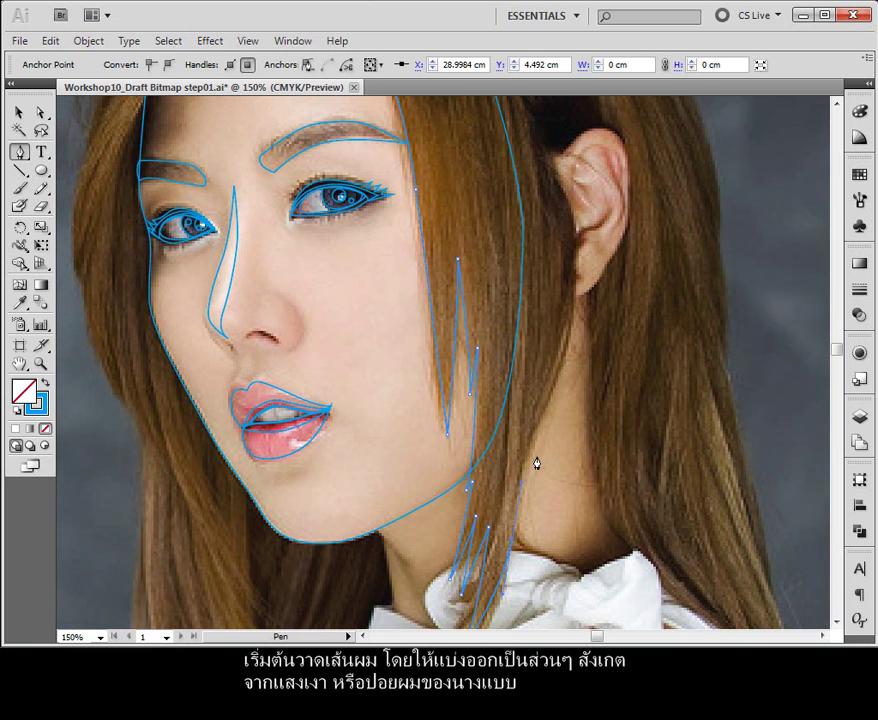
drag(551, 412, 541, 435)
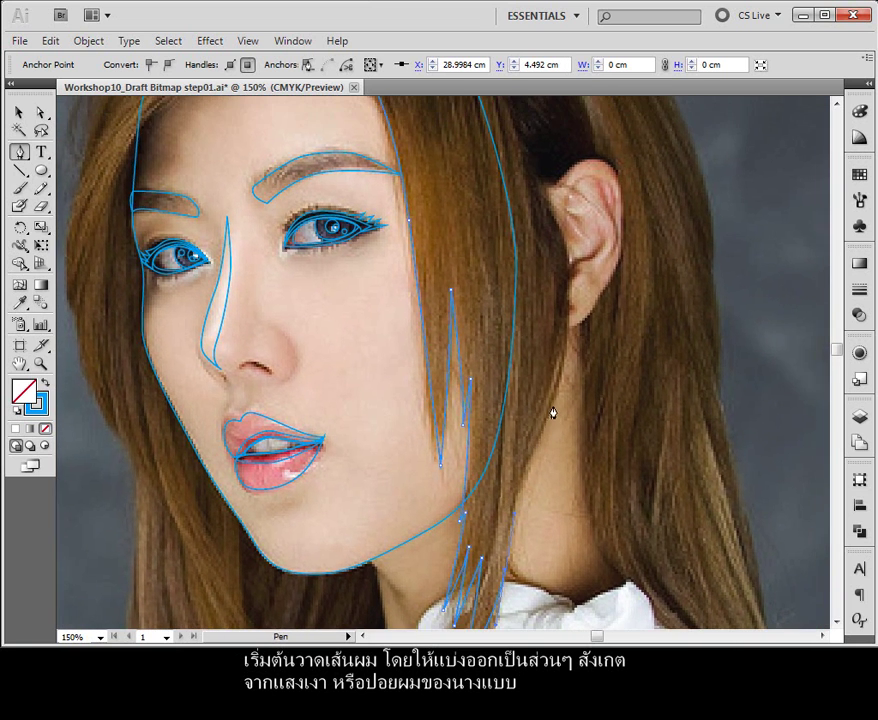
click(553, 405)
drag(566, 256, 558, 333)
drag(492, 229, 475, 286)
drag(420, 165, 352, 186)
- Join the outer hair edge to the inner hair path's endpoint at the parting, then deselect
click(305, 265)
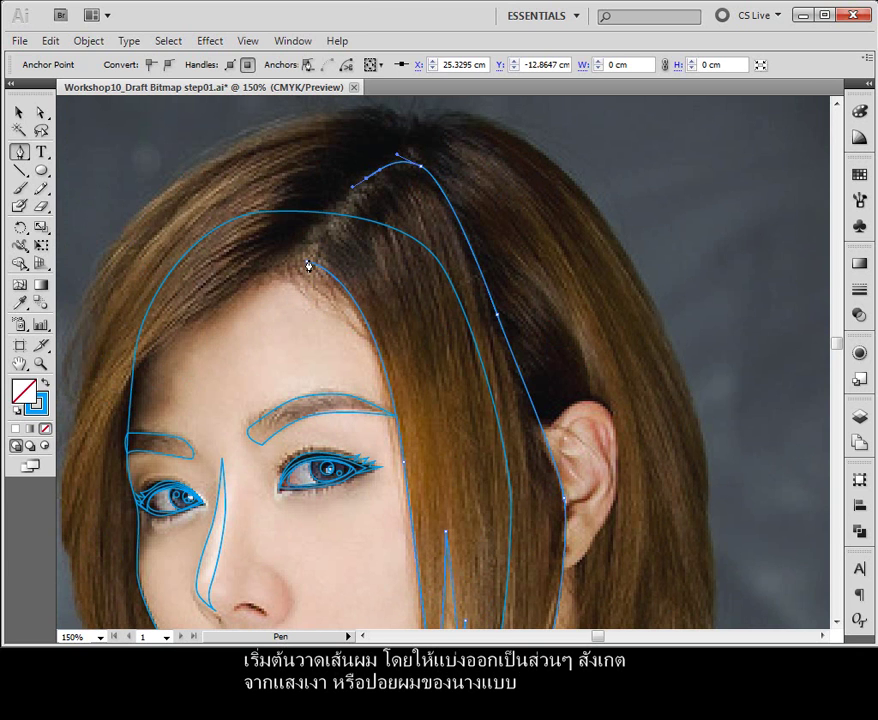
drag(307, 266, 337, 280)
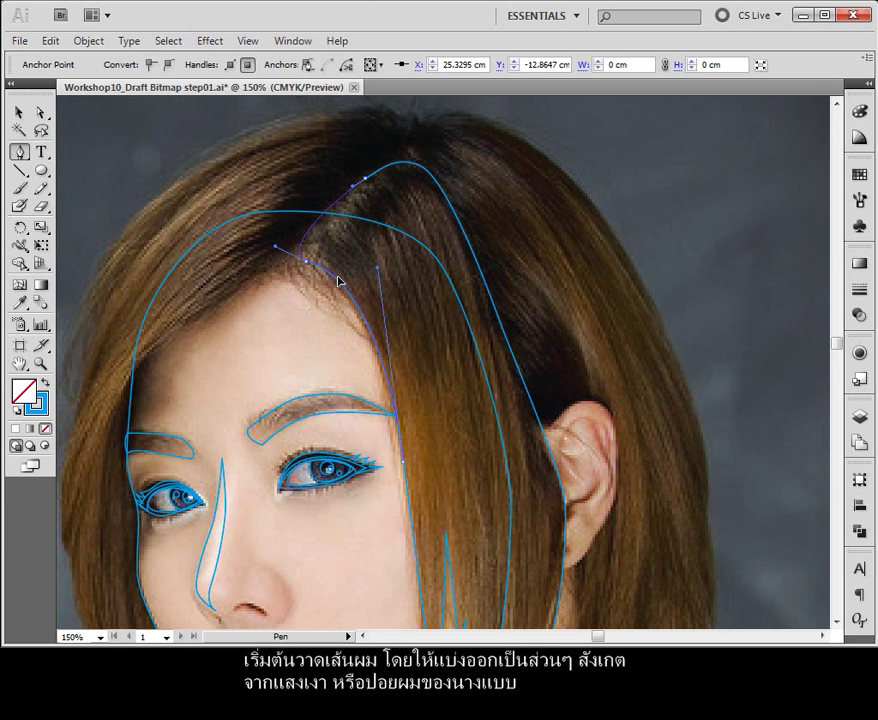
click(19, 112)
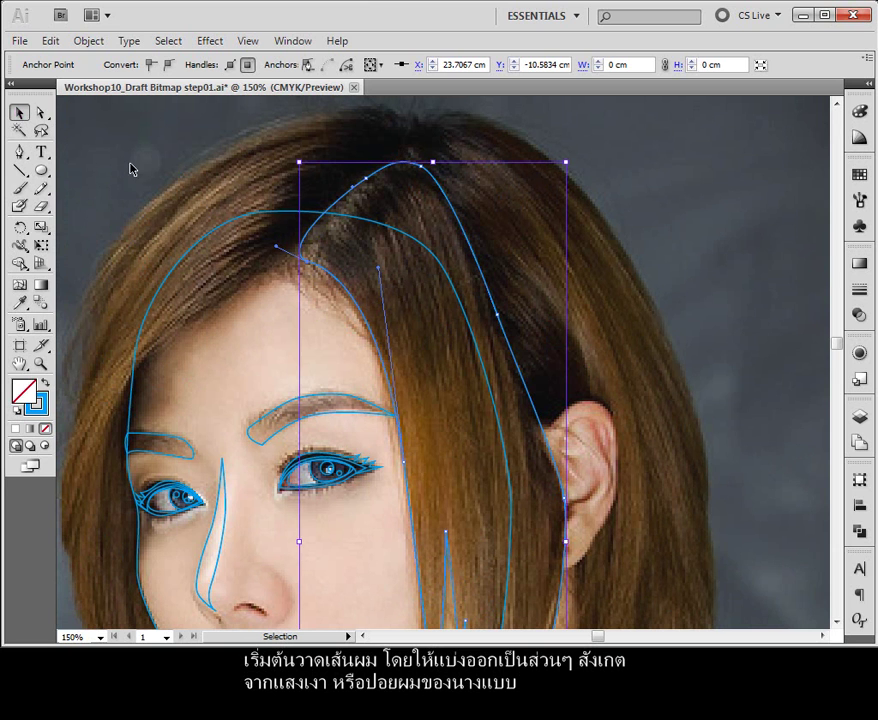
click(617, 213)
click(22, 156)
- Start a new hairline path at the parting and curve it down past the left temple
drag(325, 266, 429, 249)
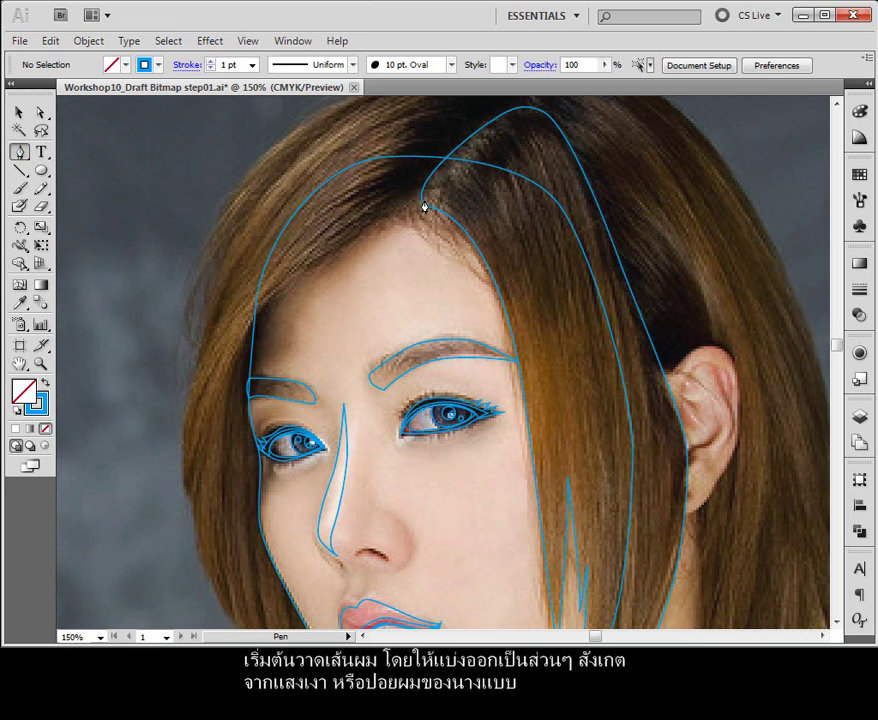
click(422, 208)
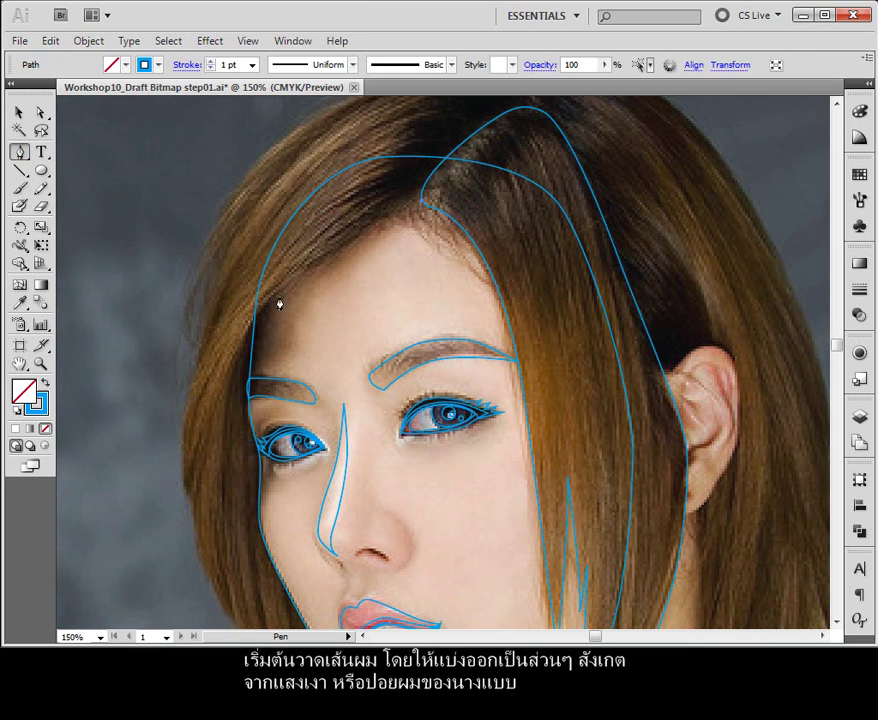
mouse_move(285, 294)
mouse_down()
mouse_move(254, 334)
mouse_move(276, 295)
mouse_up()
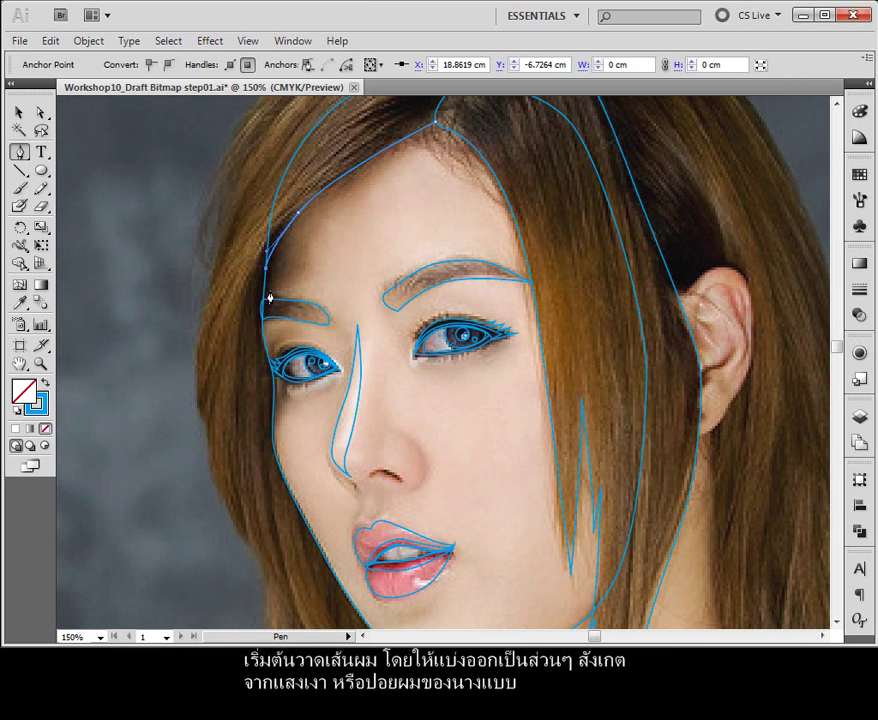
key(ctrl+plus)
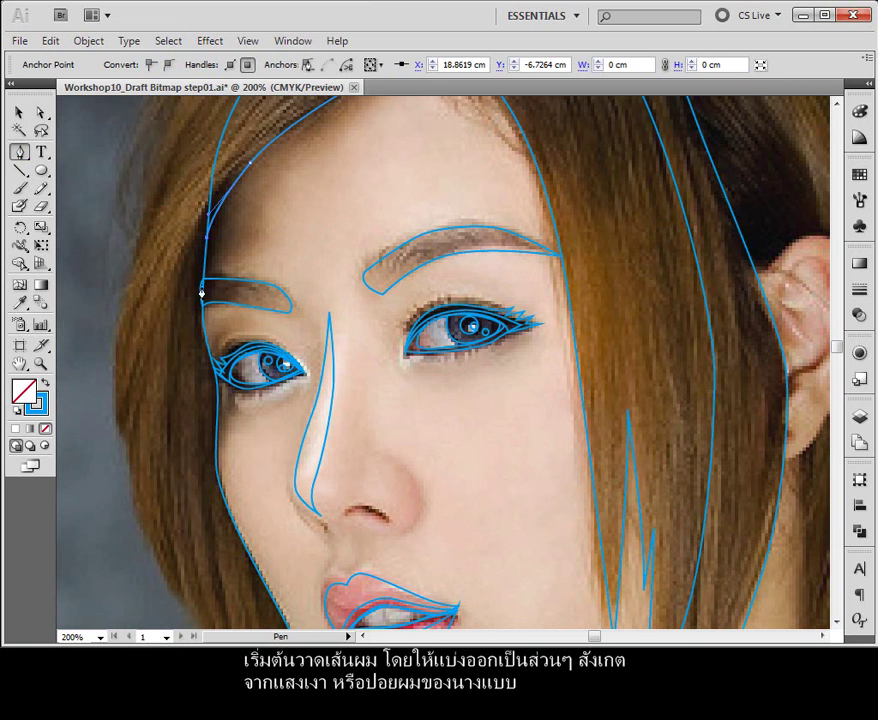
drag(204, 280, 200, 294)
click(204, 343)
drag(205, 346, 210, 355)
- Continue the left hairline down beside the eye and cheek to a point below the jaw
click(220, 393)
mouse_move(218, 397)
mouse_down()
mouse_move(220, 407)
mouse_move(218, 382)
mouse_up()
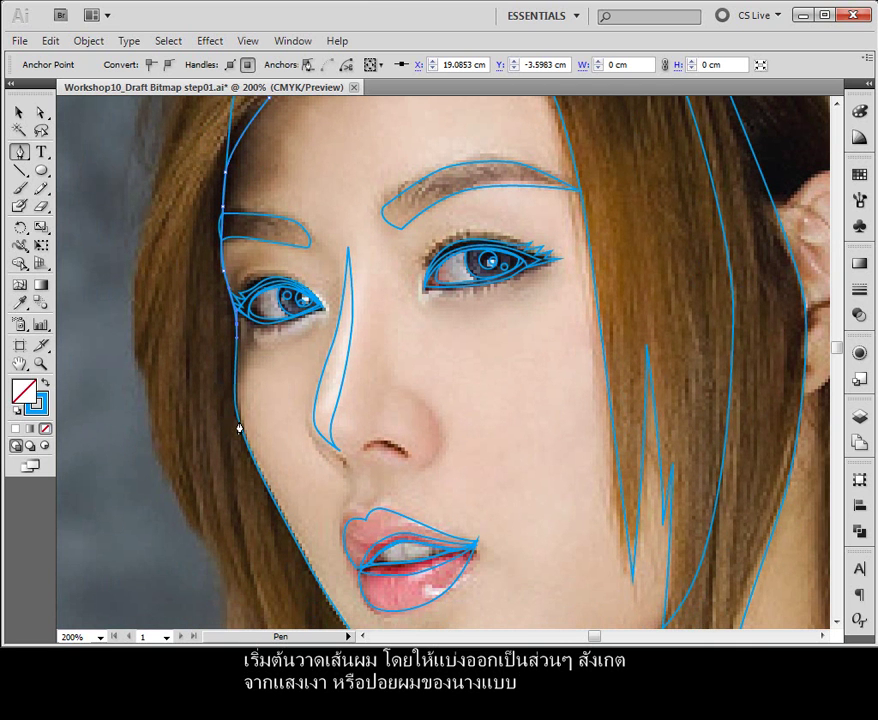
drag(239, 424, 237, 353)
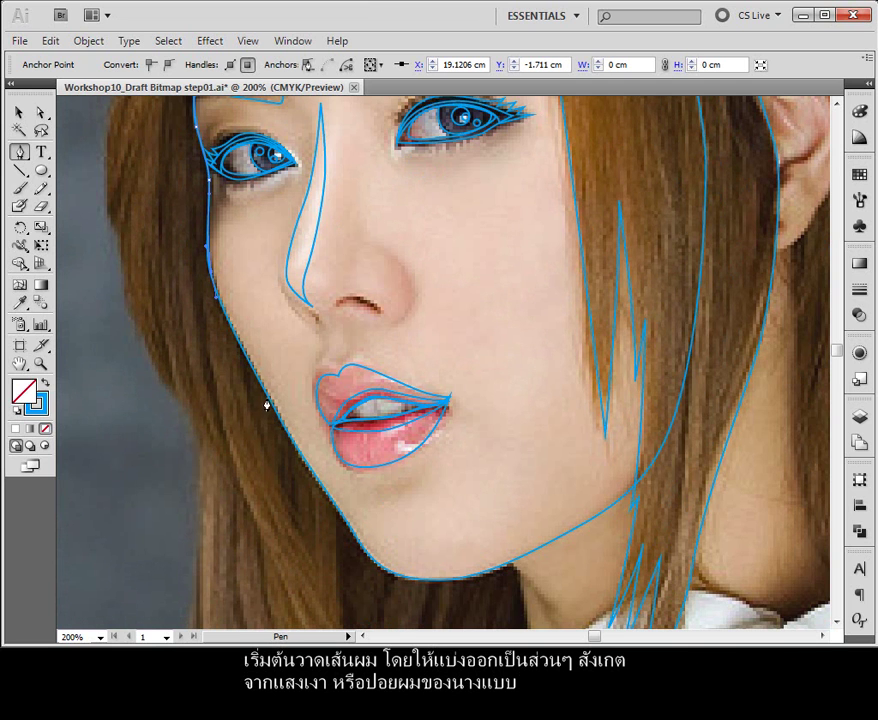
key(ctrl+minus)
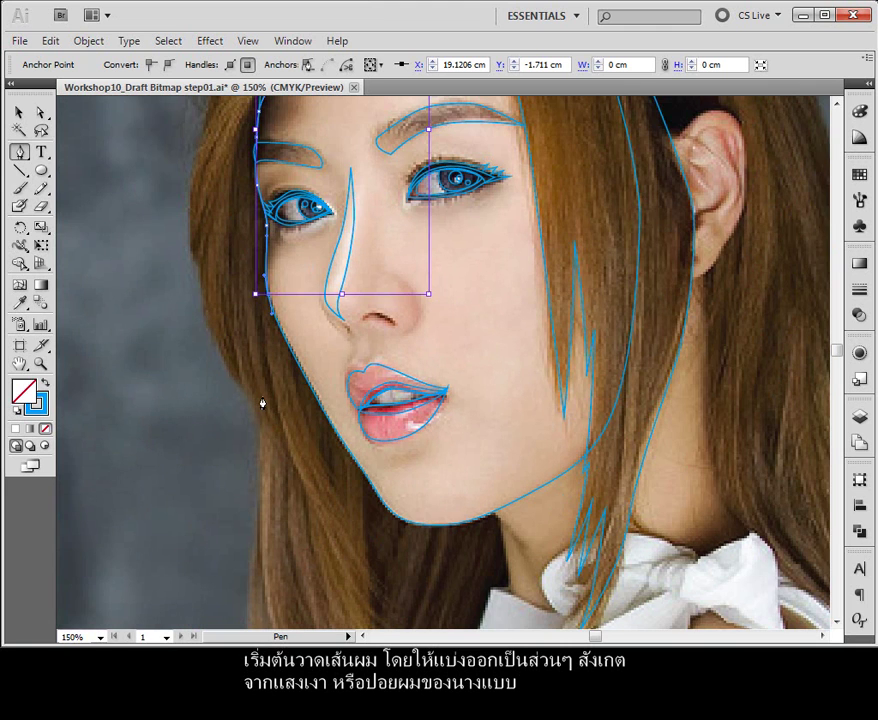
drag(288, 406, 305, 381)
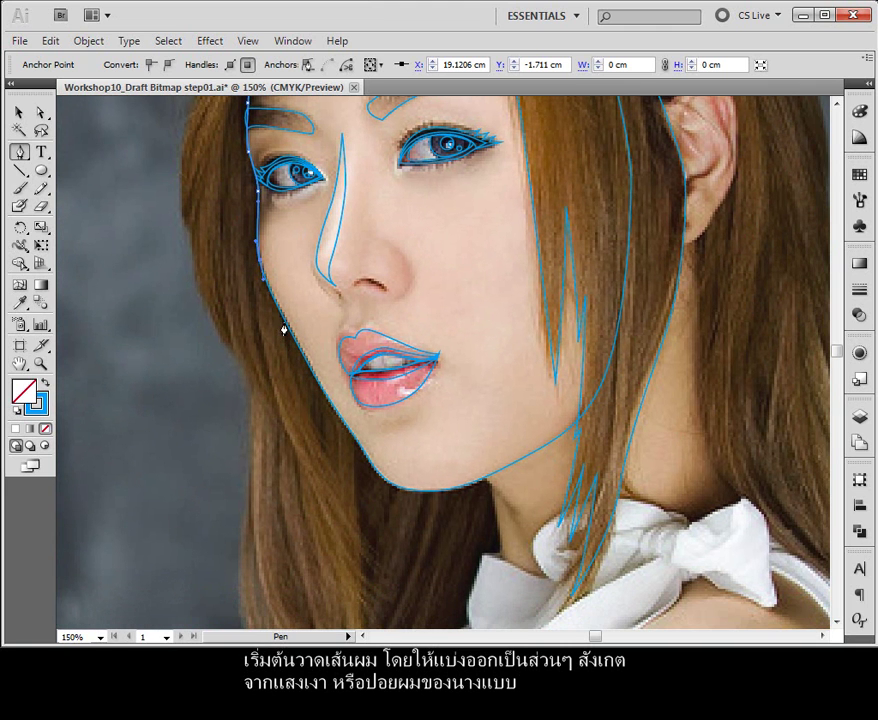
drag(335, 460, 383, 524)
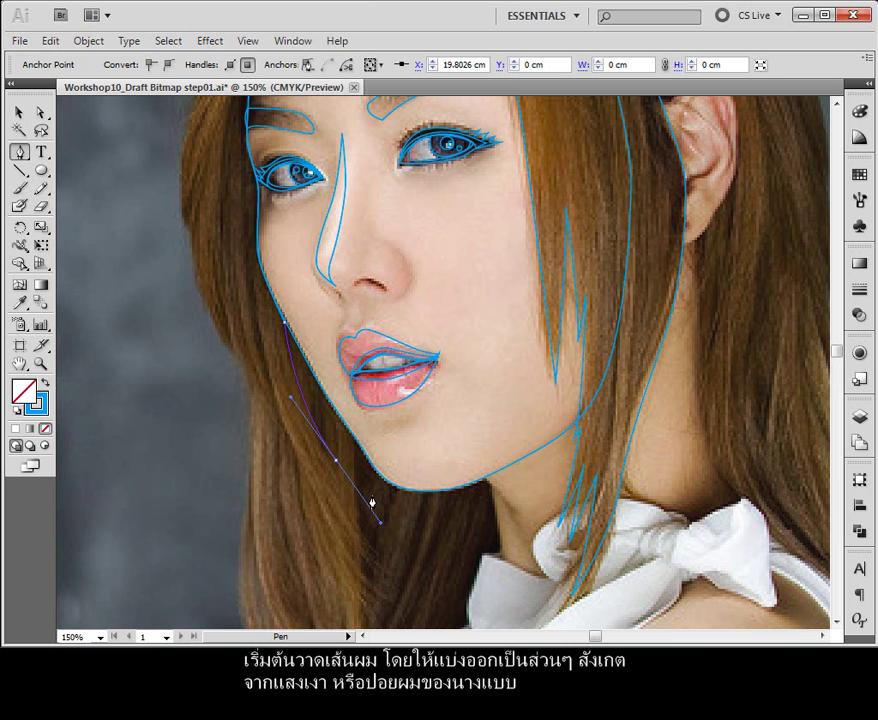
- Outline the zigzag hair strands beside the left jaw with sharp-cornered tips, returning up toward the cheek
click(336, 462)
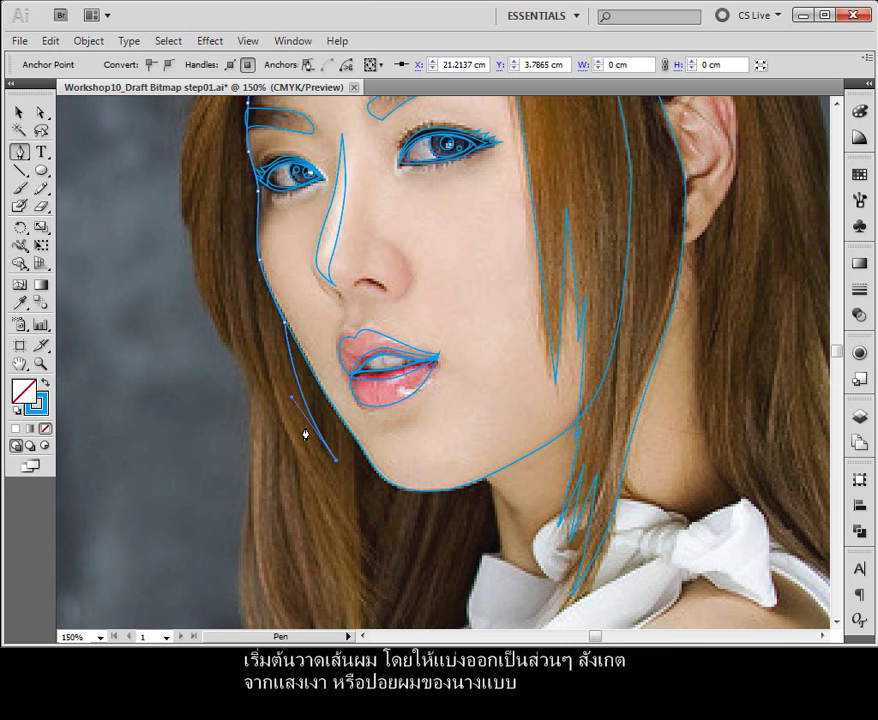
mouse_move(307, 420)
mouse_down()
mouse_move(306, 436)
mouse_move(317, 440)
mouse_up()
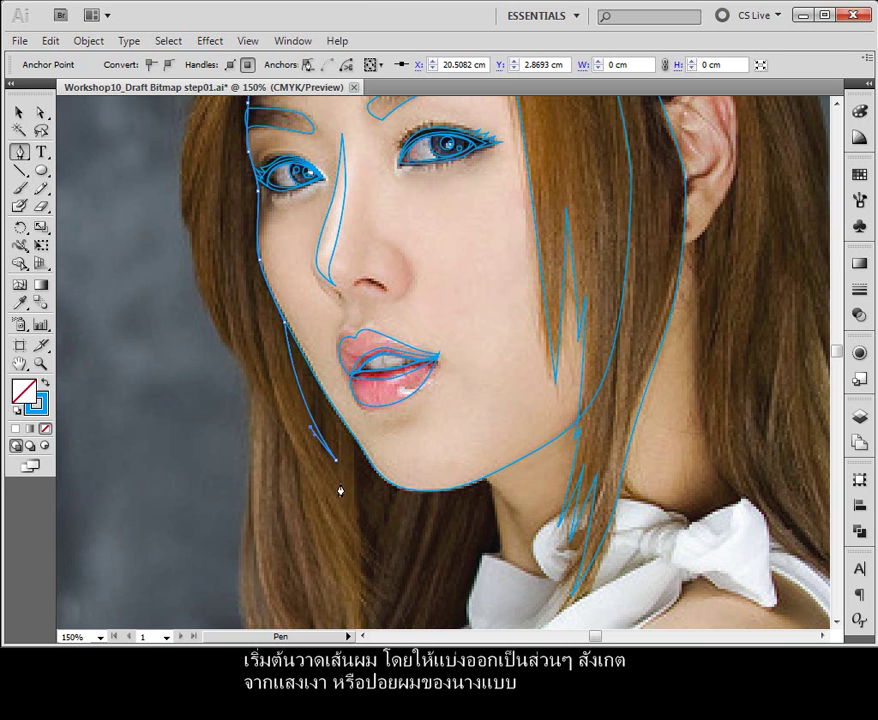
drag(372, 550, 399, 589)
click(371, 551)
click(305, 447)
drag(320, 478, 321, 476)
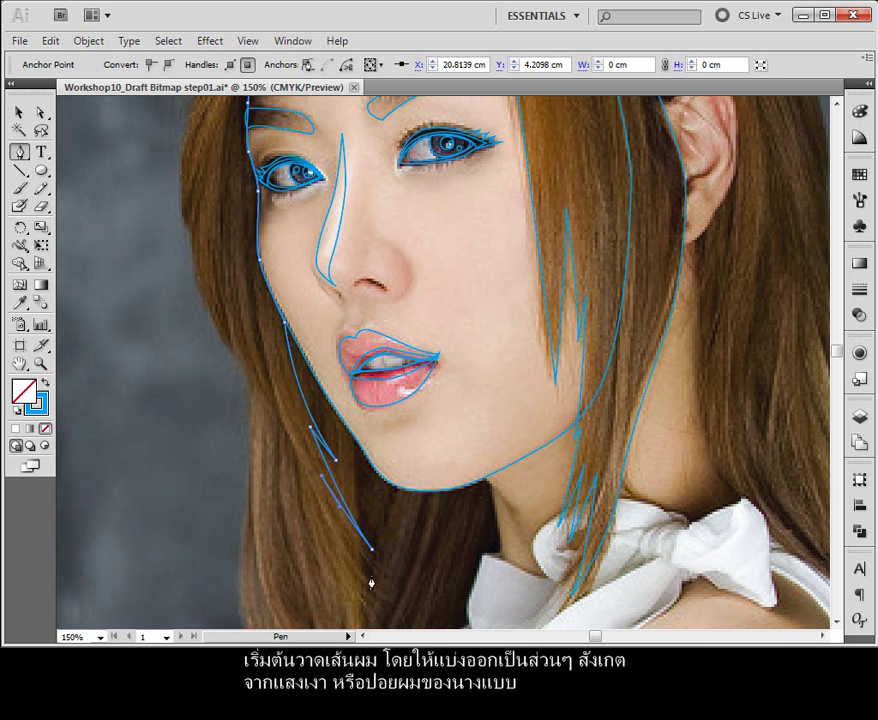
click(372, 580)
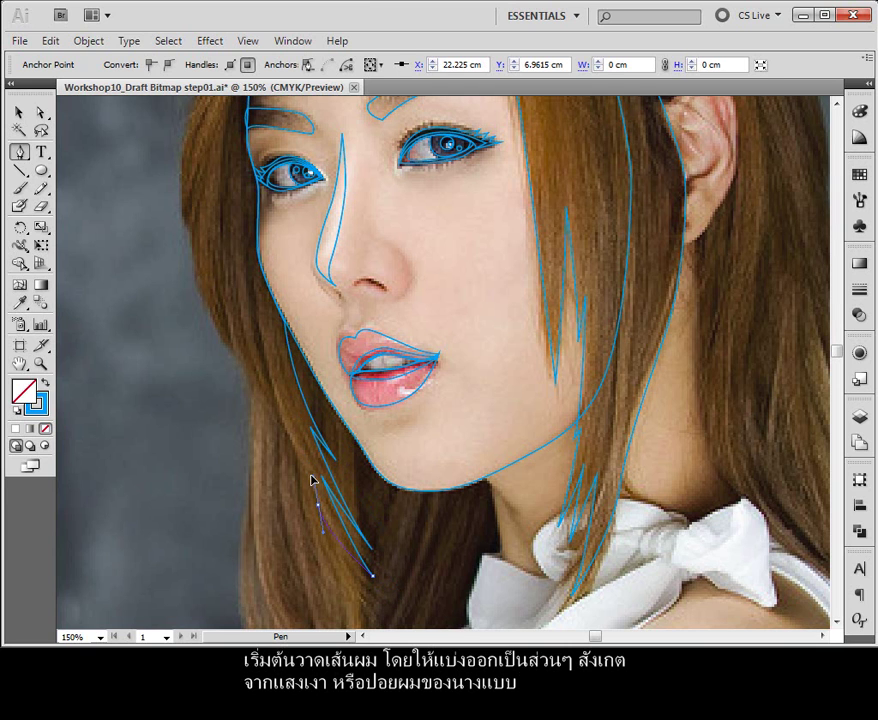
drag(313, 480, 325, 519)
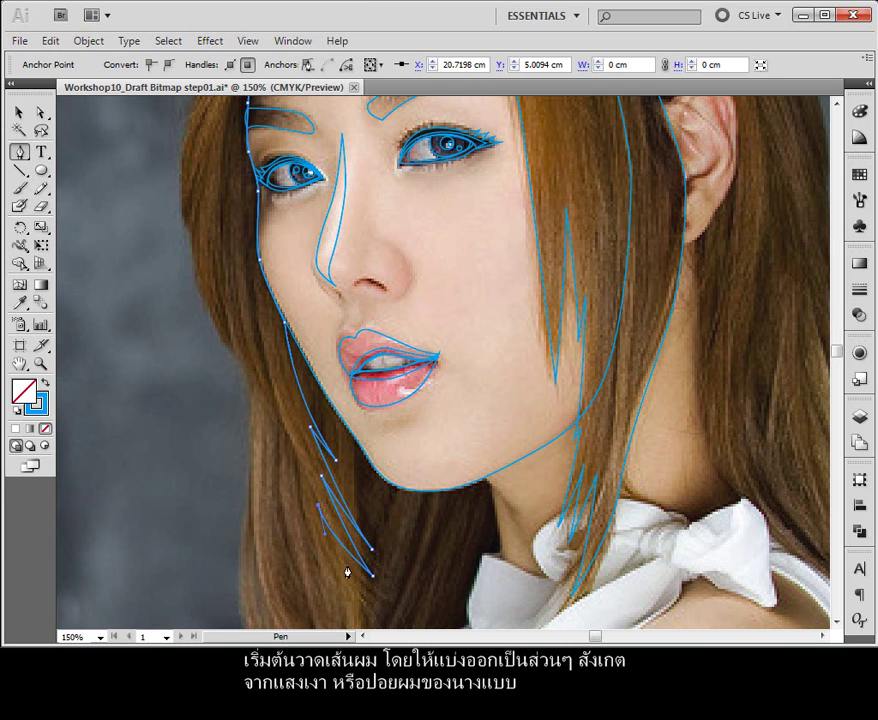
drag(370, 600, 401, 617)
click(369, 597)
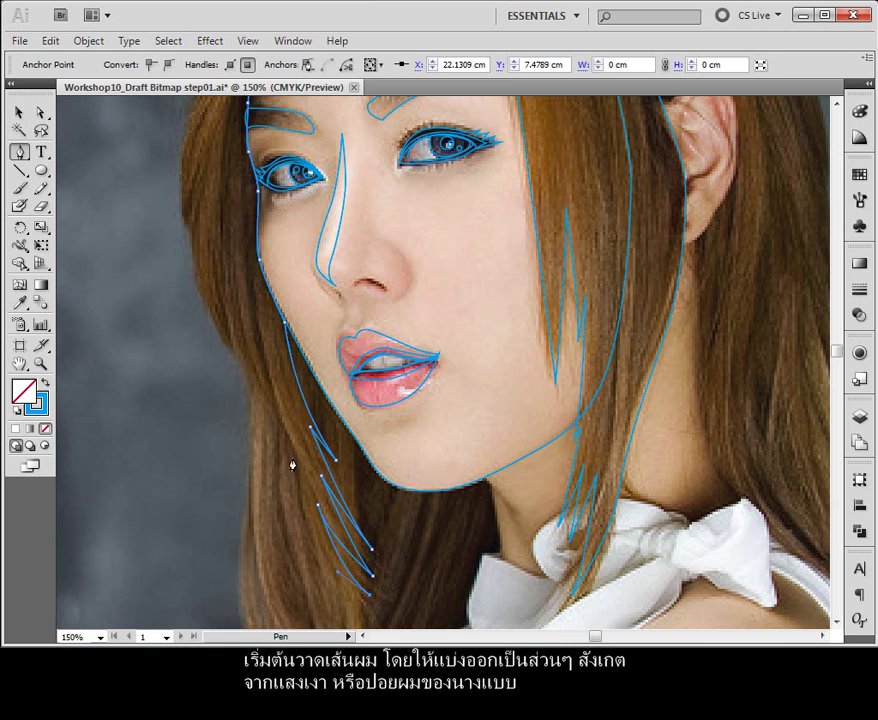
click(279, 397)
click(251, 371)
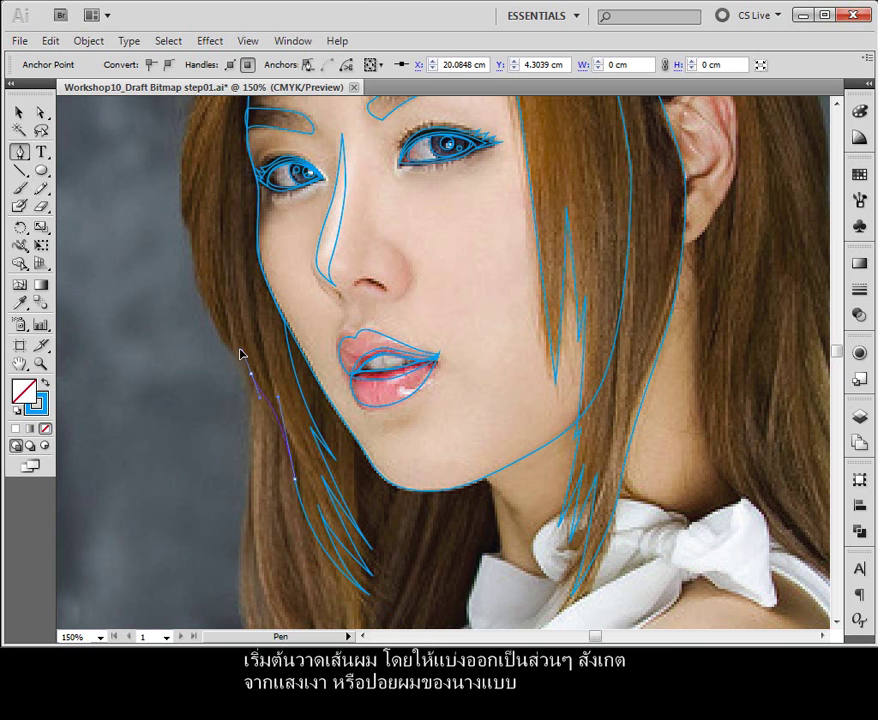
- Connect the strand outline to the hairline and trace up the left hair edge above the forehead
drag(235, 353, 213, 267)
click(206, 256)
drag(210, 198, 252, 182)
click(235, 240)
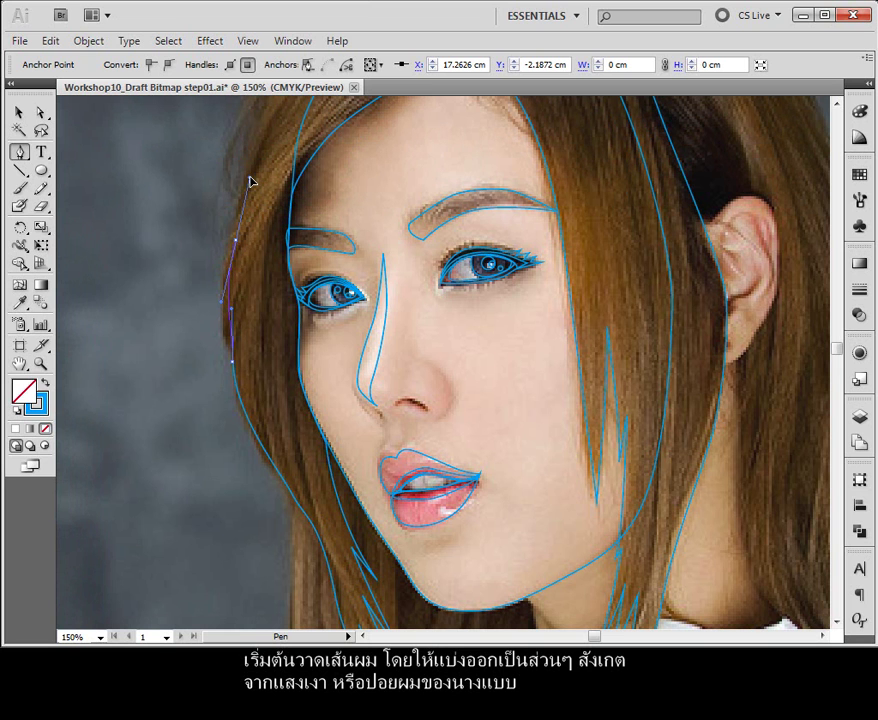
drag(265, 204, 275, 295)
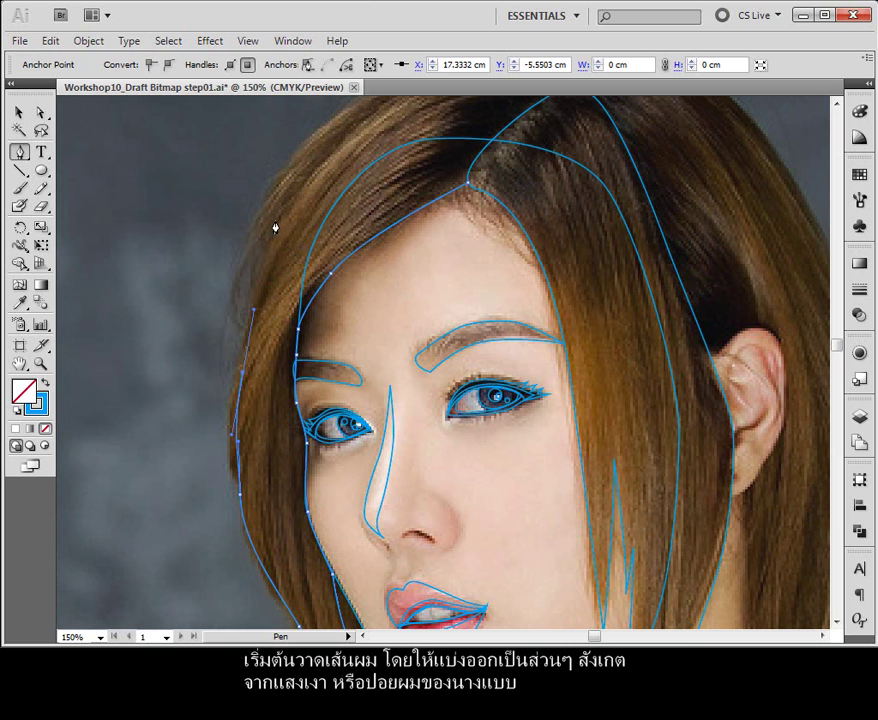
drag(276, 224, 294, 190)
click(275, 223)
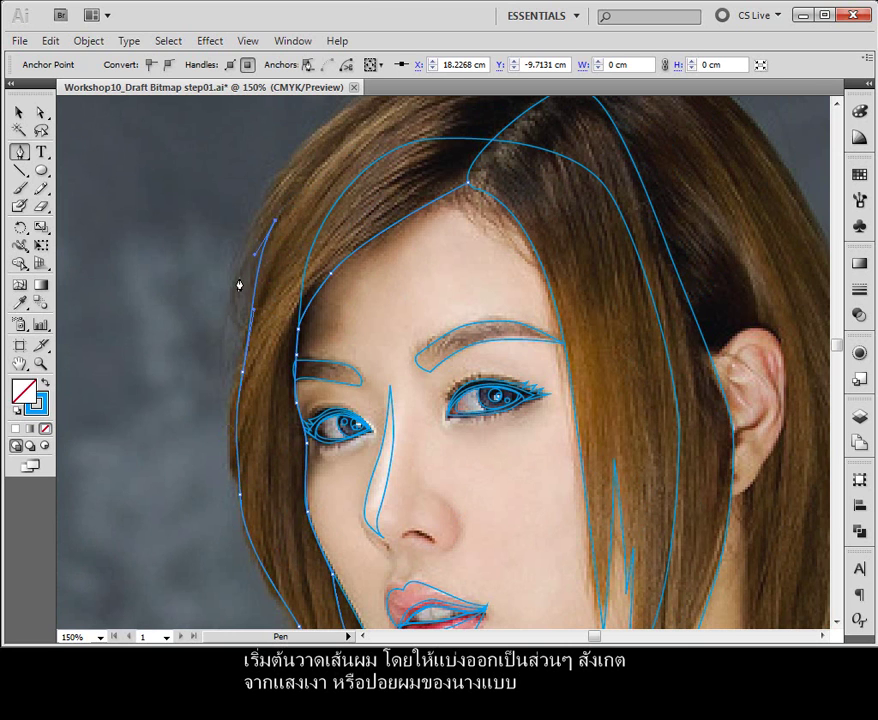
drag(241, 283, 209, 367)
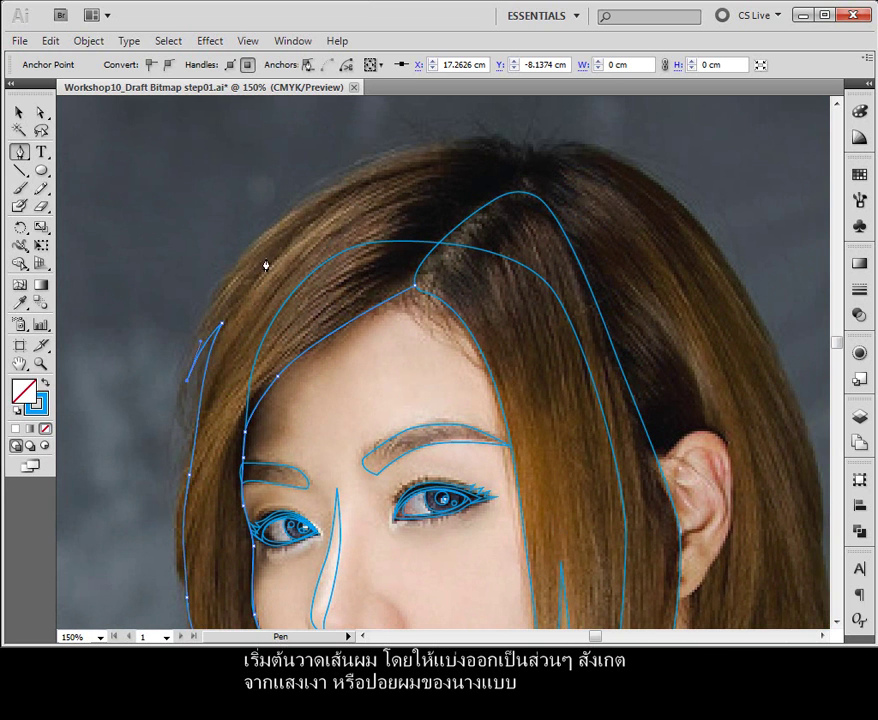
- Carry the left hair path over the crown down to the parting, then finish and deselect it
drag(286, 219, 369, 167)
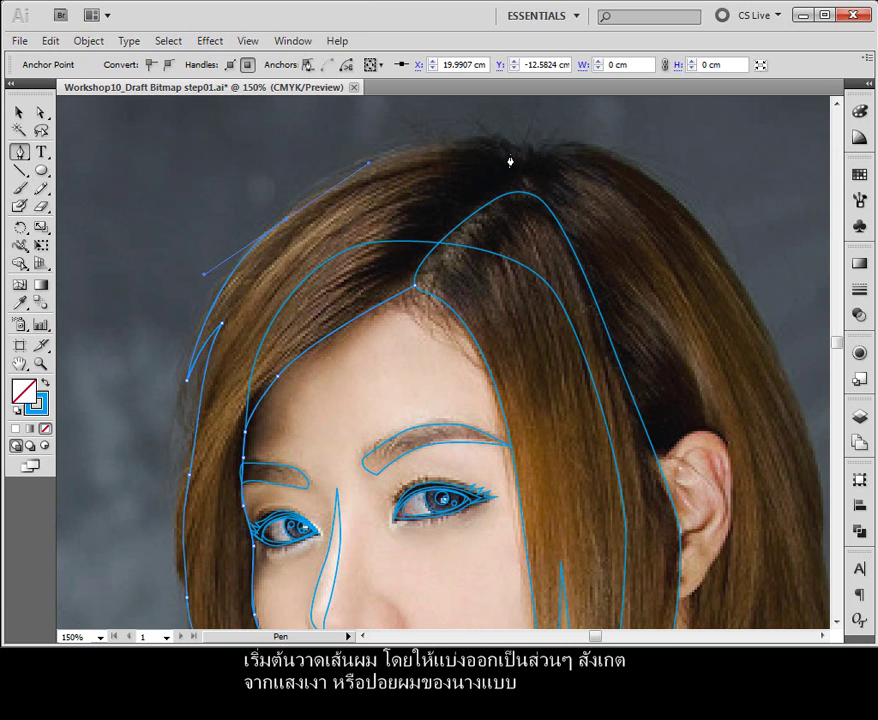
drag(525, 152, 597, 180)
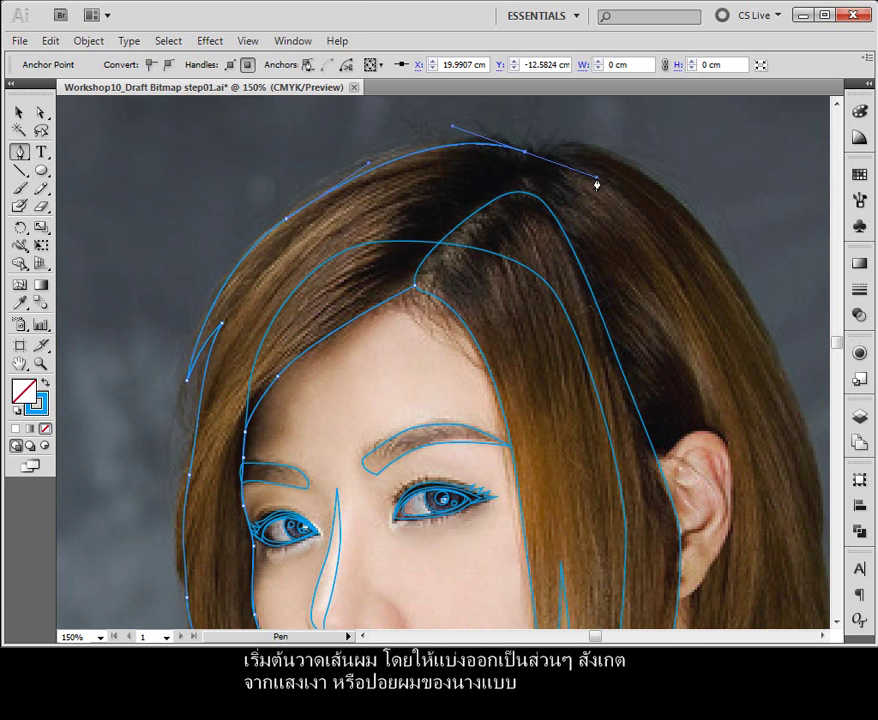
click(525, 152)
drag(543, 168, 521, 189)
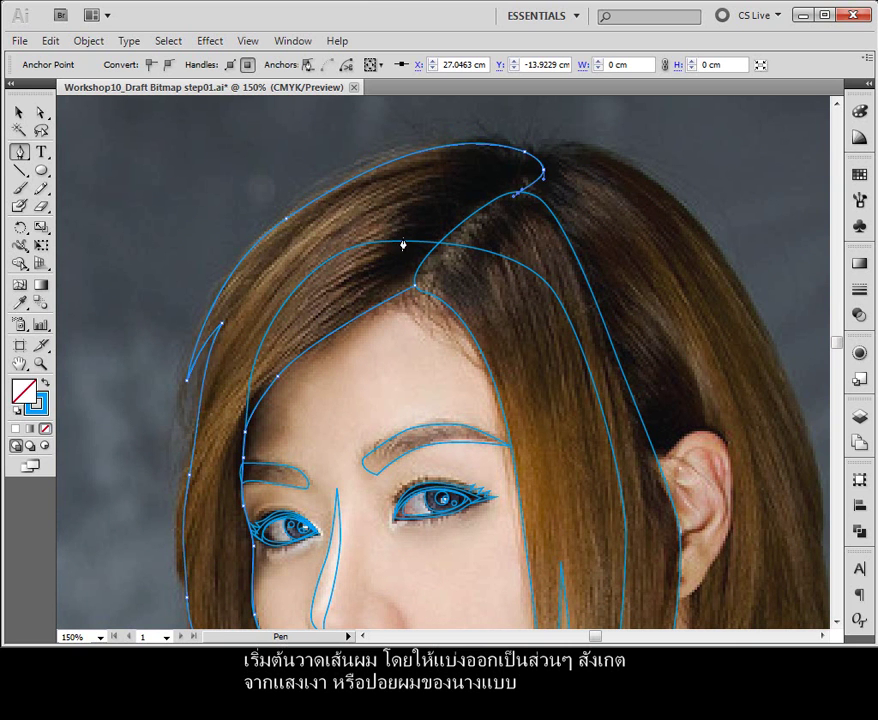
drag(415, 288, 402, 345)
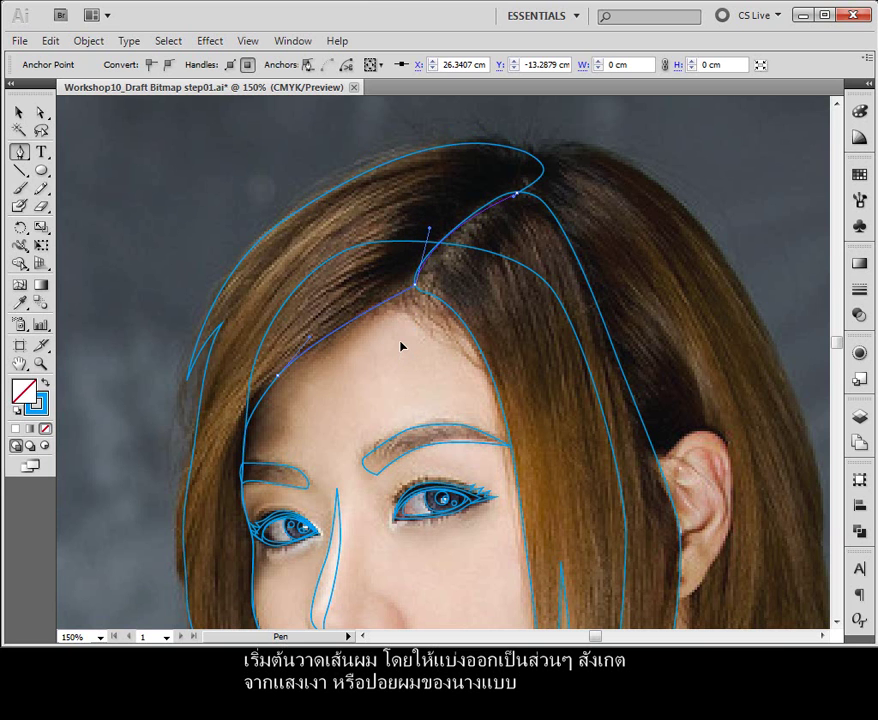
drag(504, 294, 474, 202)
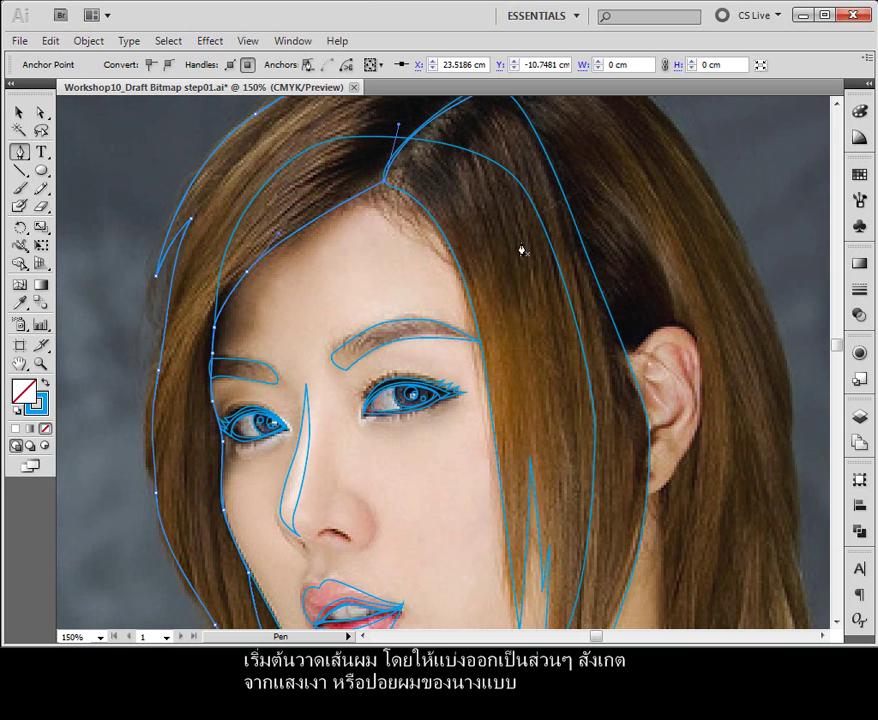
drag(508, 251, 433, 360)
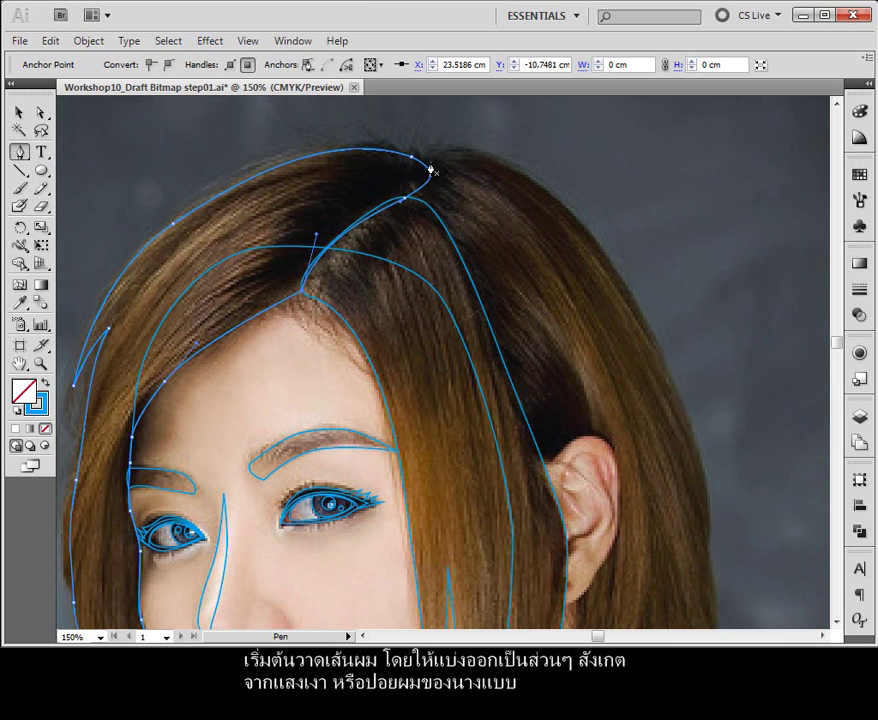
click(18, 113)
click(65, 153)
click(19, 152)
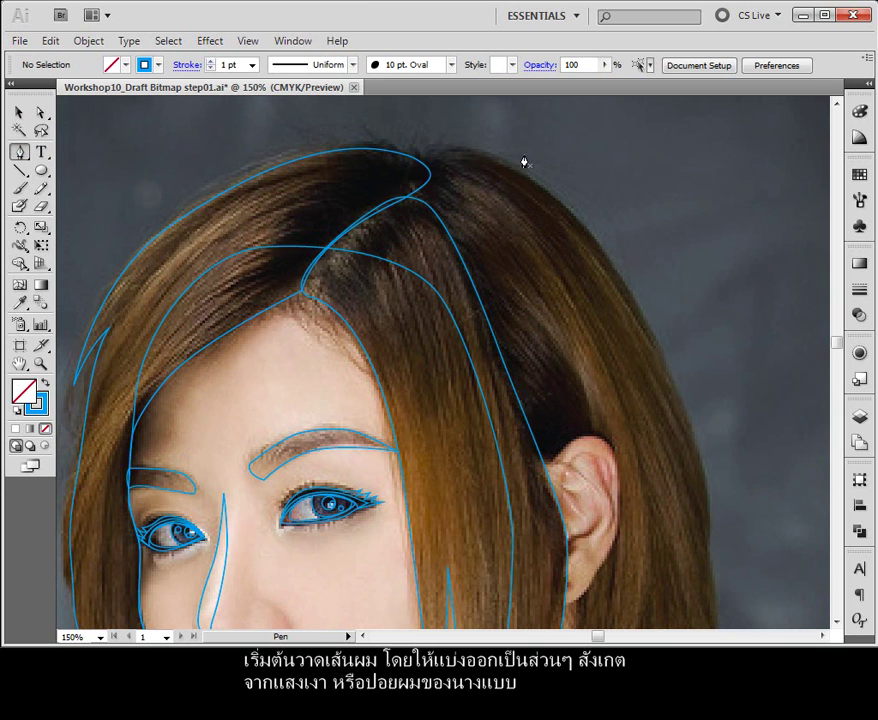
- Start the right hair path at the crown and trace the outer edge down past the shoulder
click(420, 168)
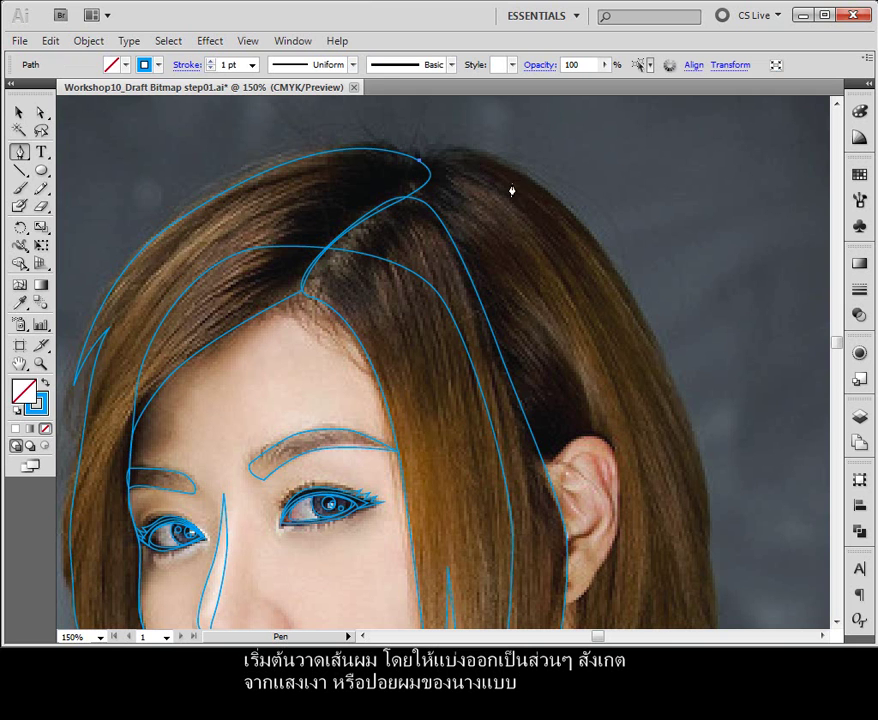
drag(555, 193, 628, 263)
drag(729, 367, 693, 308)
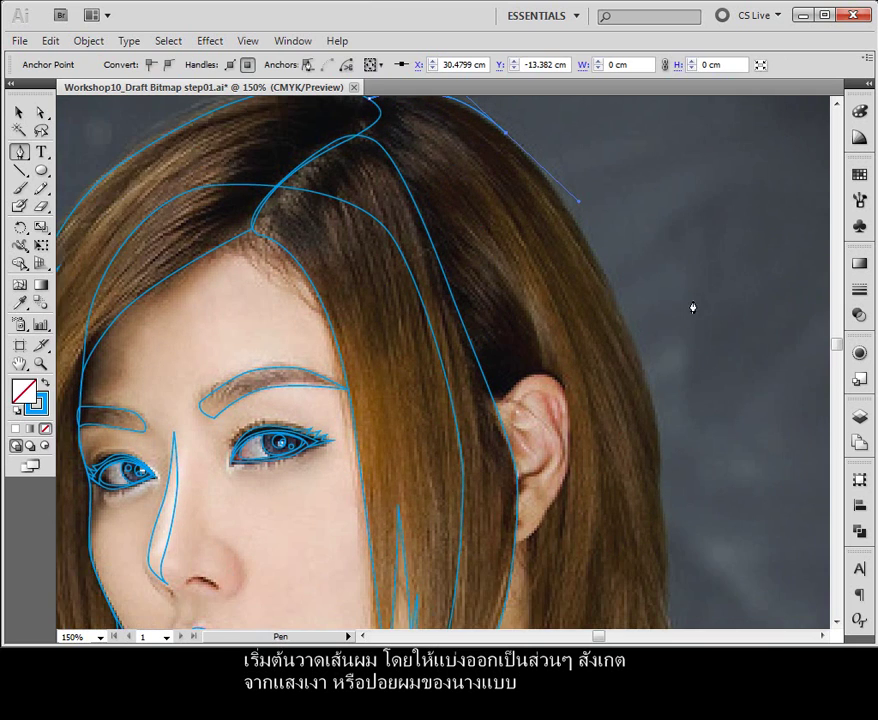
drag(652, 406, 662, 456)
drag(666, 505, 633, 410)
drag(621, 417, 607, 359)
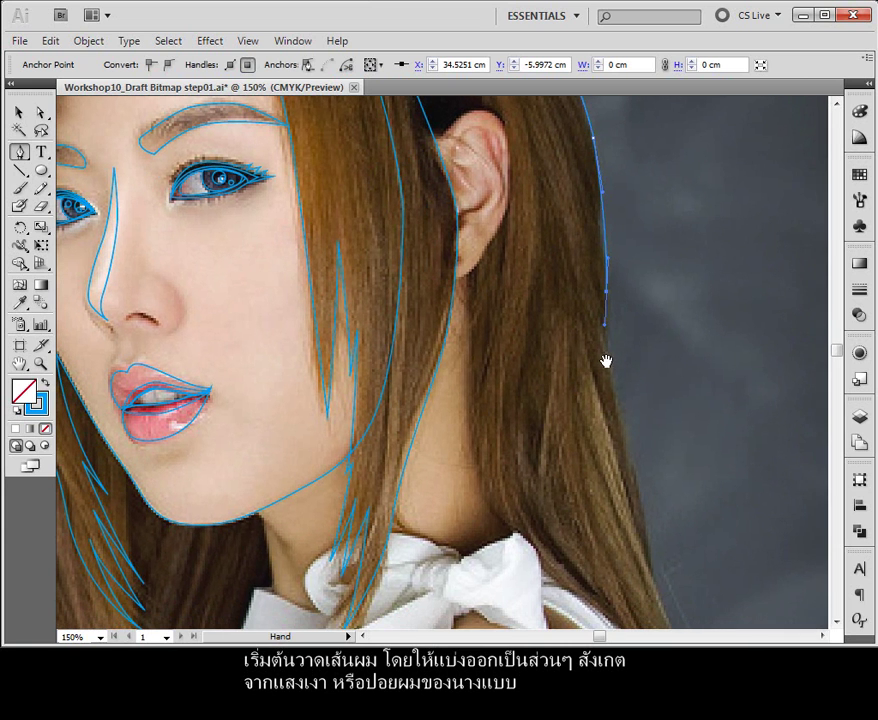
click(621, 432)
drag(621, 432, 564, 408)
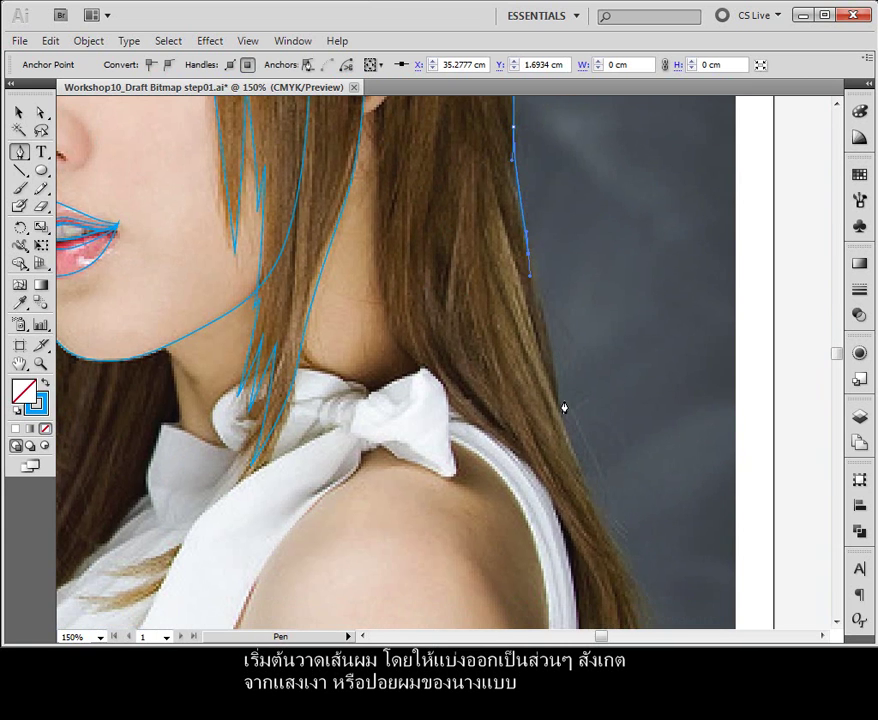
click(557, 405)
drag(570, 457, 570, 390)
click(569, 401)
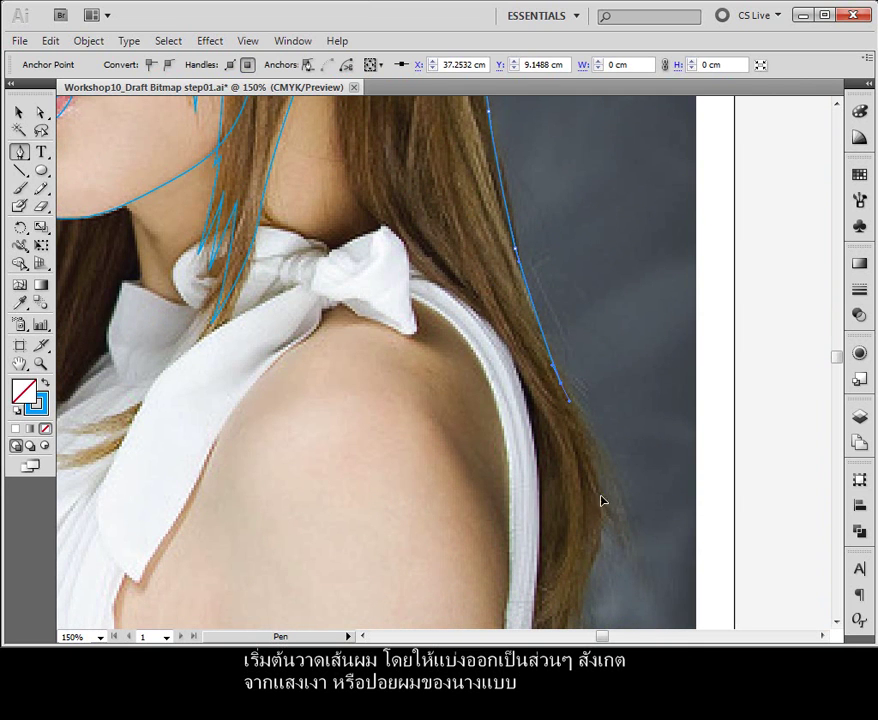
- Trace the pointed hair tips below the shoulder, undoing two misplaced anchors
click(606, 556)
drag(605, 557, 605, 466)
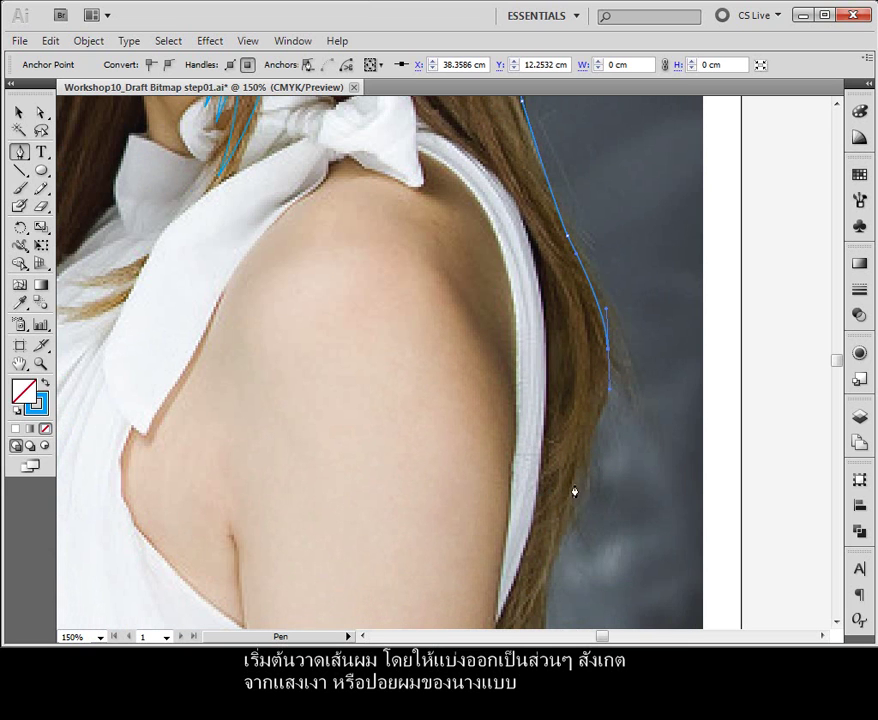
drag(562, 512, 505, 566)
key(ctrl+z)
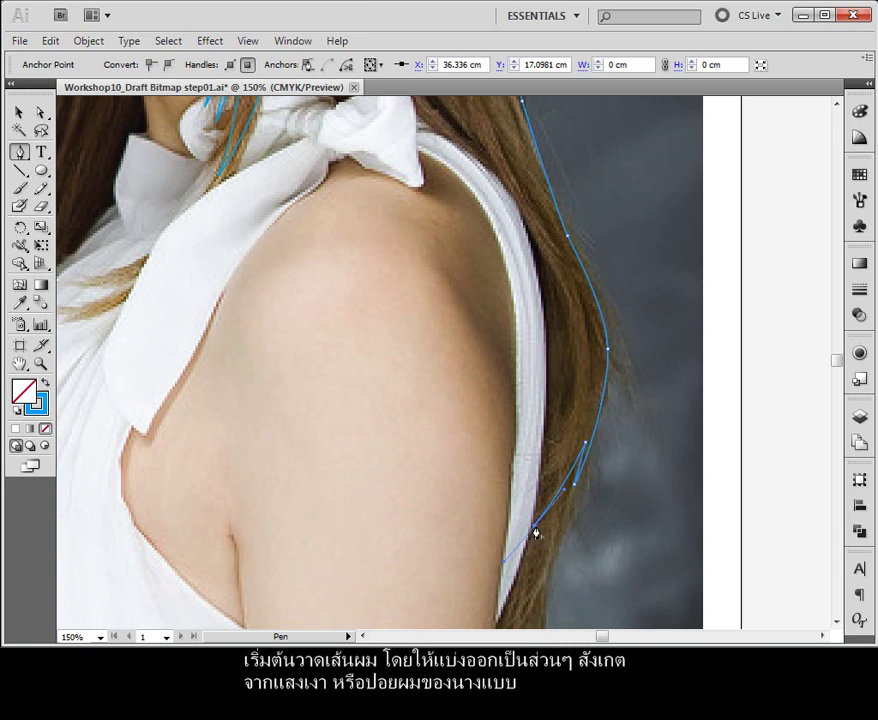
click(535, 531)
mouse_move(565, 454)
mouse_down()
mouse_move(565, 420)
mouse_move(568, 444)
mouse_move(532, 505)
mouse_up()
ctrl+click(539, 487)
key(ctrl+z)
click(536, 486)
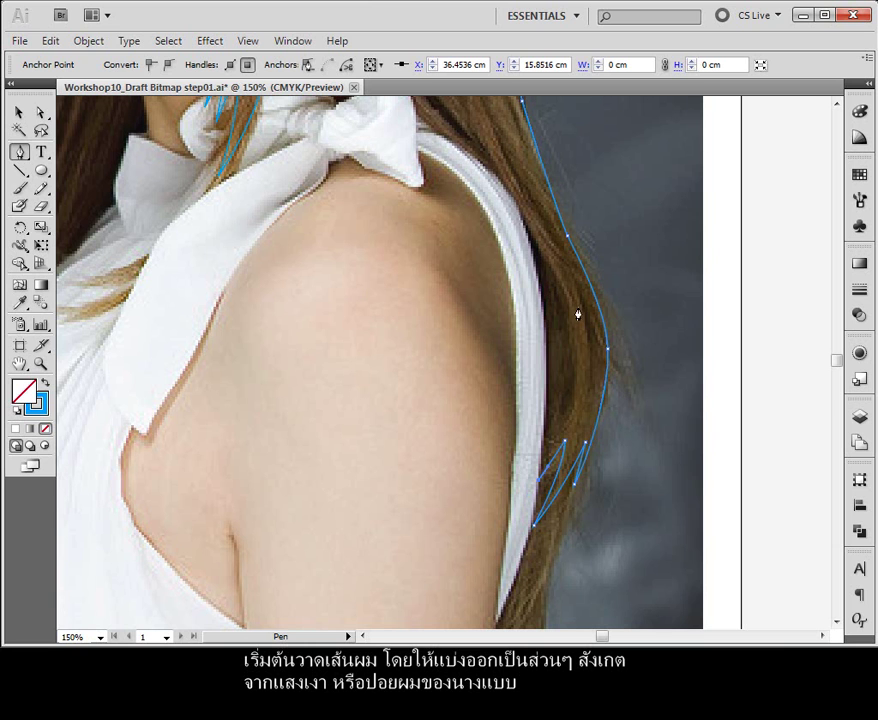
- Run the outline back up along the shoulder strap and neck to below the ear
ctrl+click(547, 354)
drag(546, 371, 546, 344)
scroll(544, 286, up, 3)
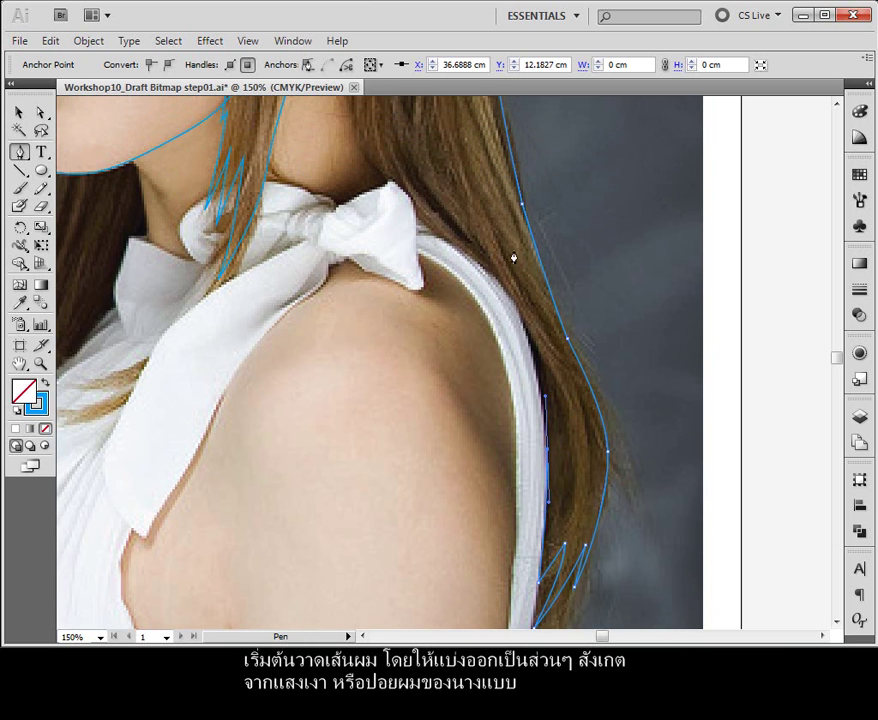
drag(502, 281, 476, 258)
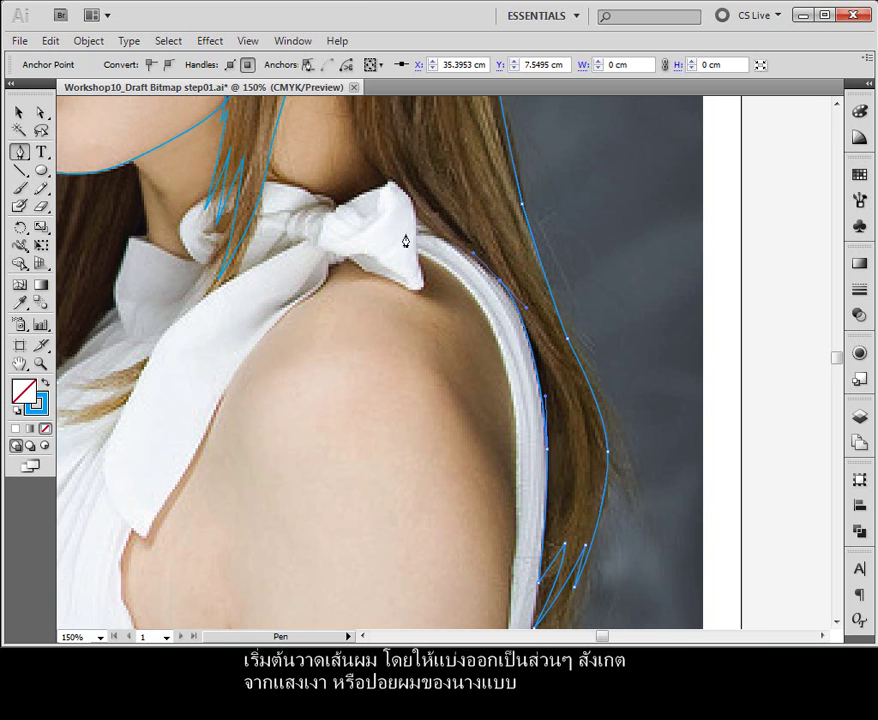
scroll(406, 241, up, 4)
drag(365, 238, 349, 178)
scroll(395, 250, up, 5)
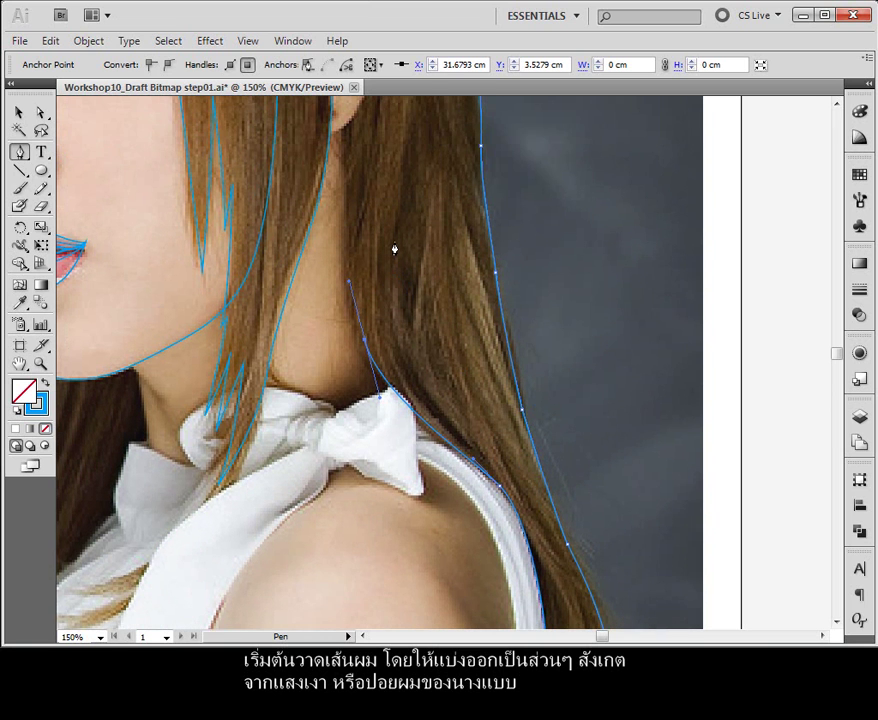
drag(349, 244, 343, 202)
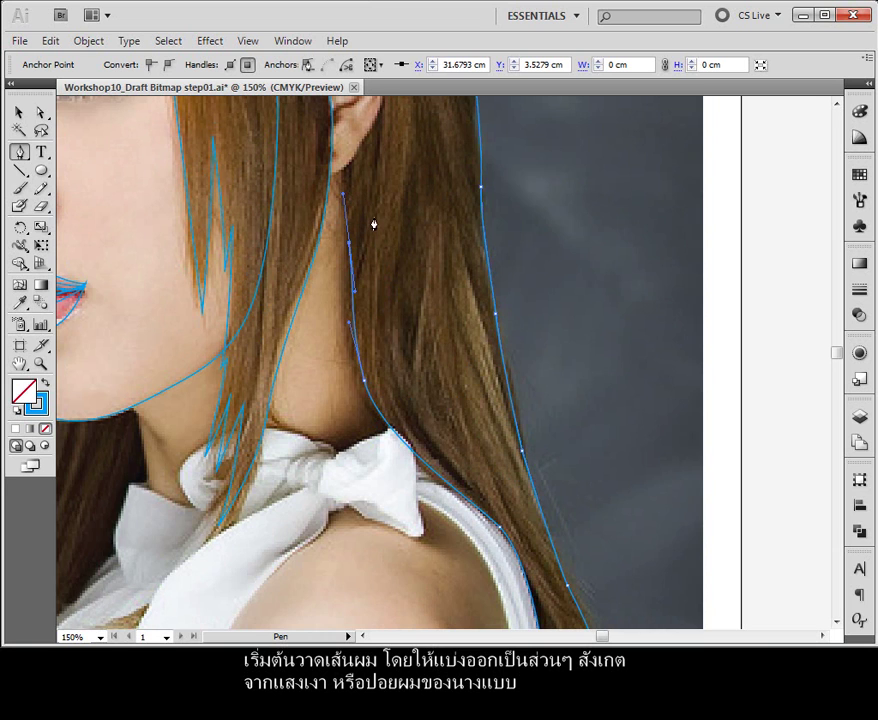
scroll(372, 225, up, 7)
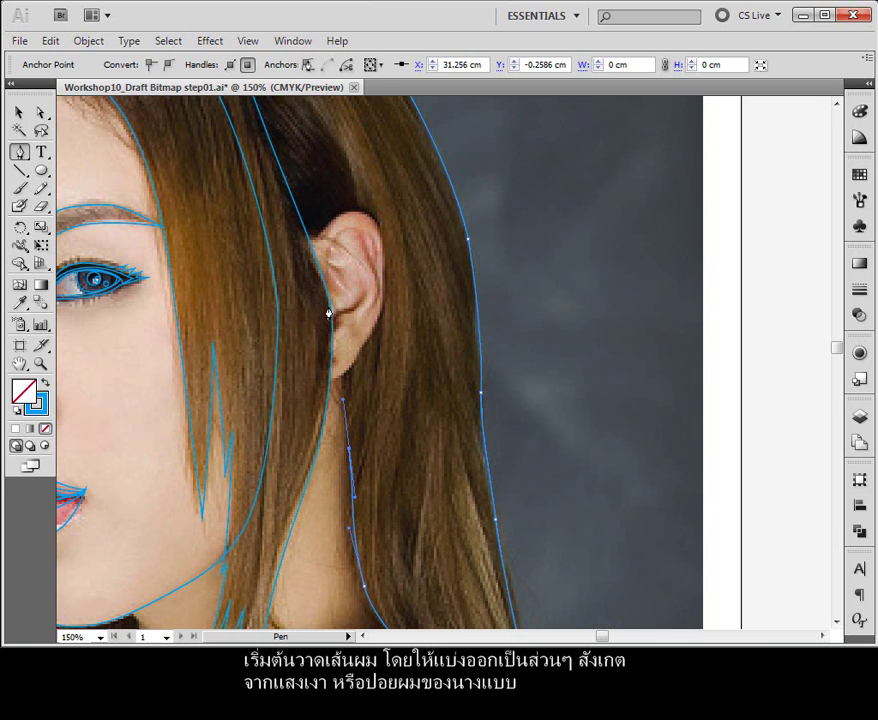
drag(330, 302, 325, 280)
- Trace behind the ear up the hair and close the right hair shape at its start point
scroll(235, 298, up, 5)
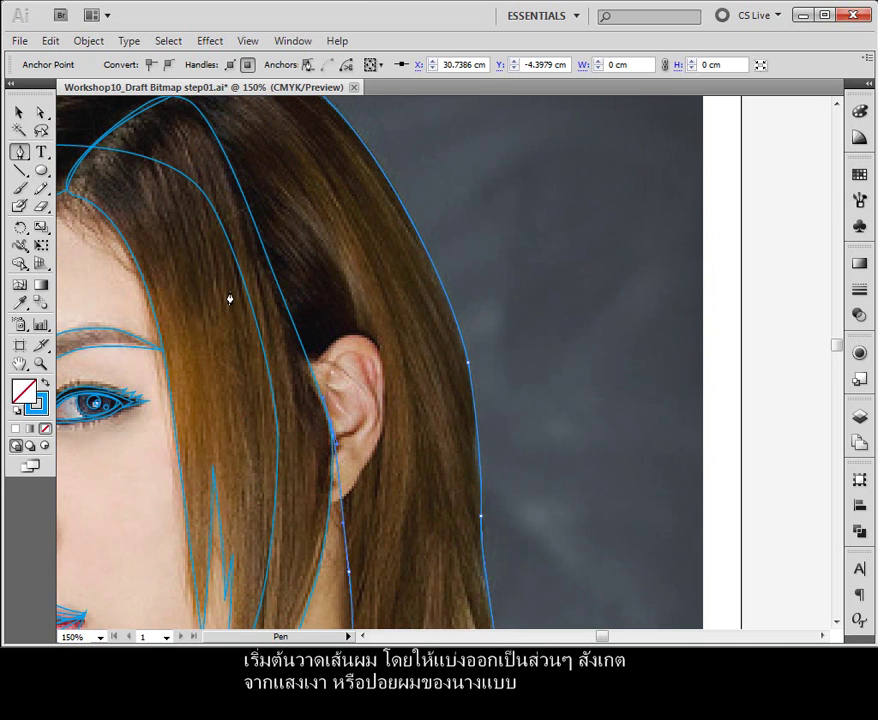
drag(271, 358, 258, 318)
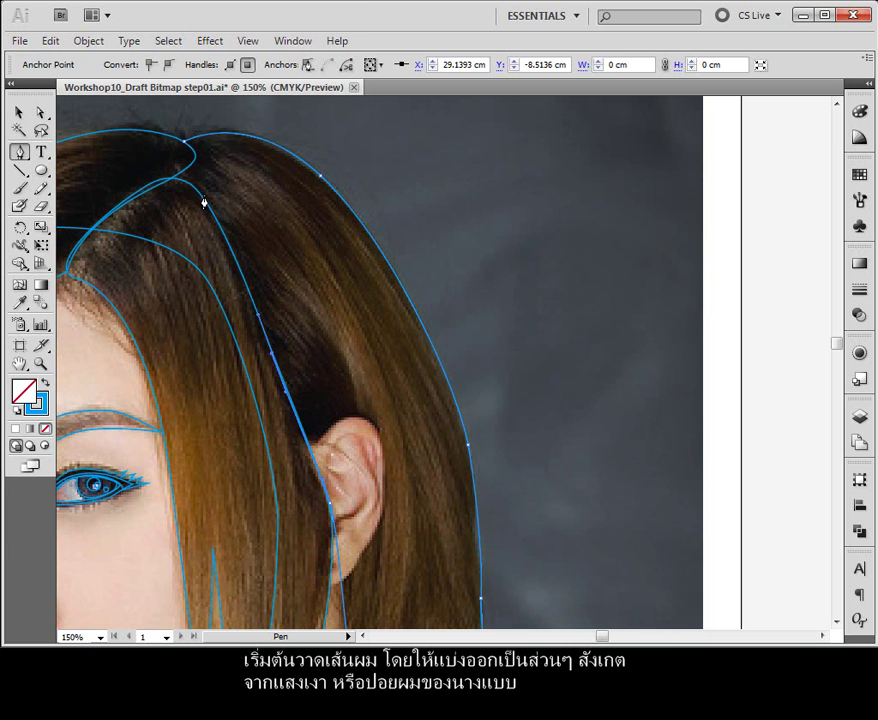
drag(198, 190, 157, 188)
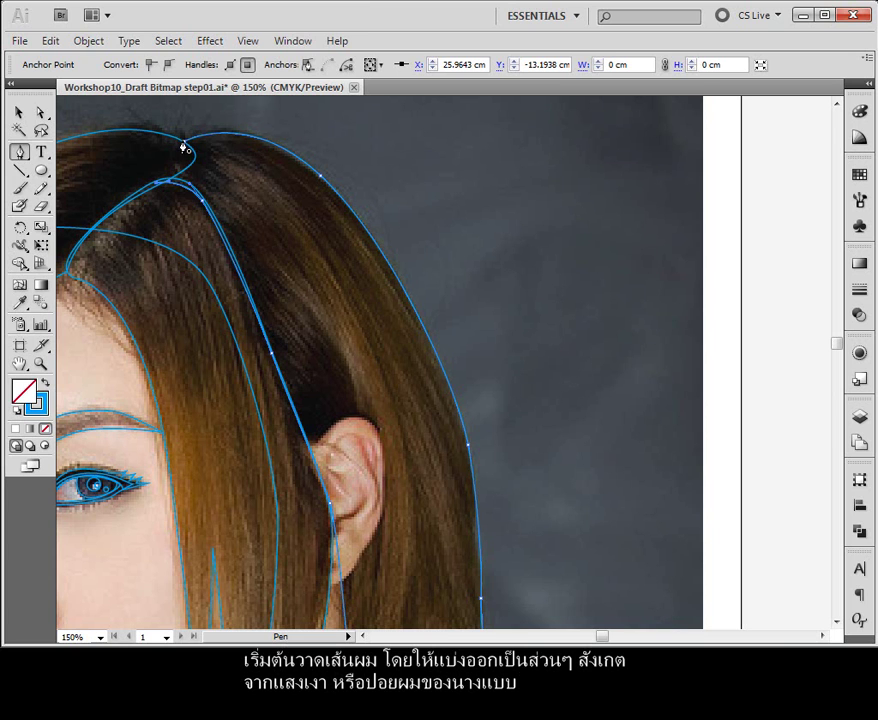
drag(184, 143, 210, 138)
scroll(369, 355, down, 3)
key(v)
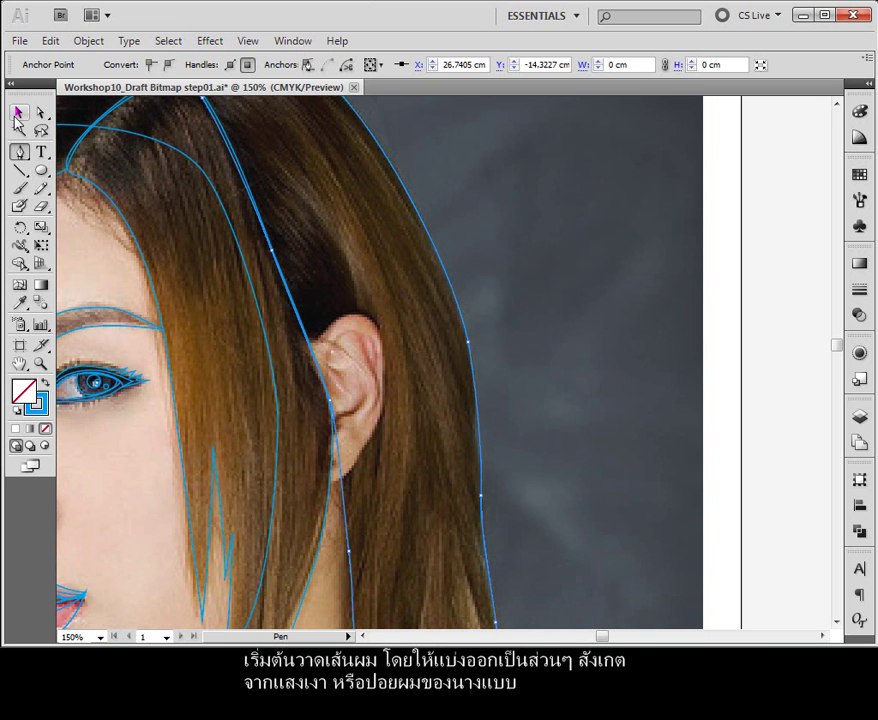
click(472, 245)
- Trace the ear's outer outline as a closed path beside the hair
click(585, 285)
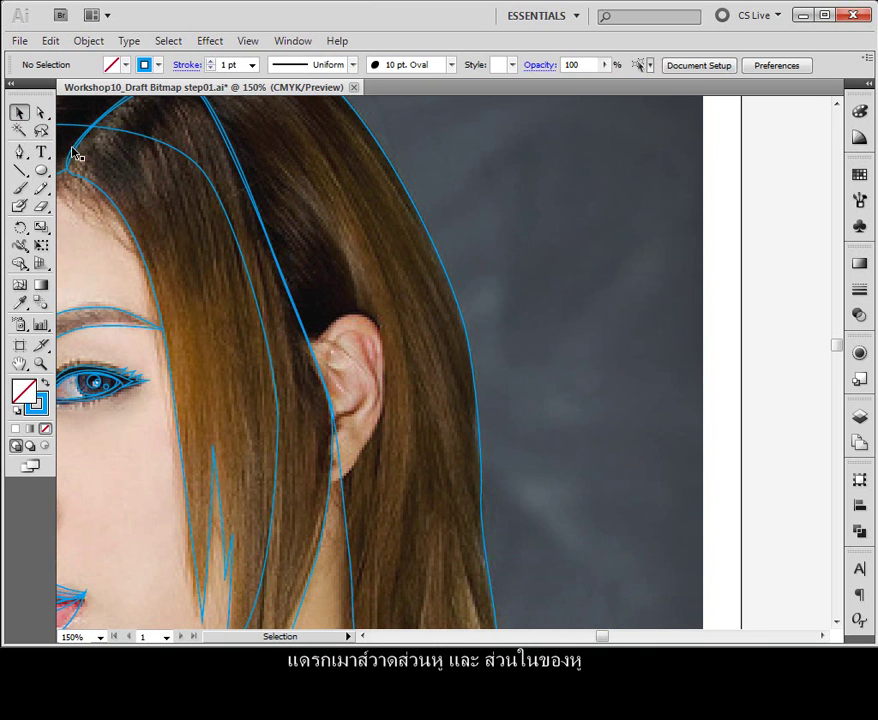
click(19, 151)
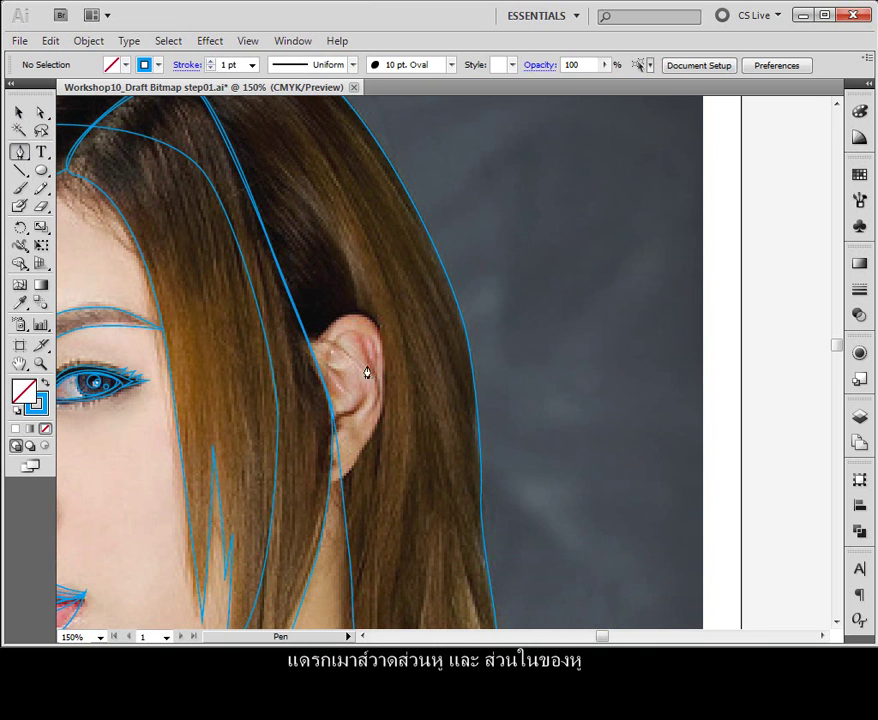
click(309, 348)
drag(355, 317, 388, 316)
click(387, 370)
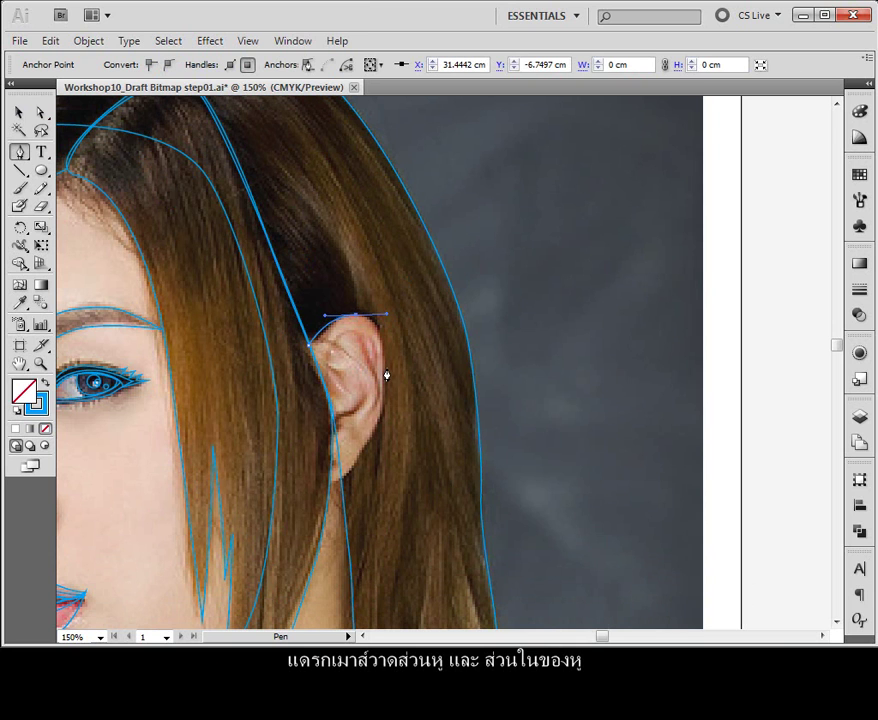
click(378, 432)
click(370, 443)
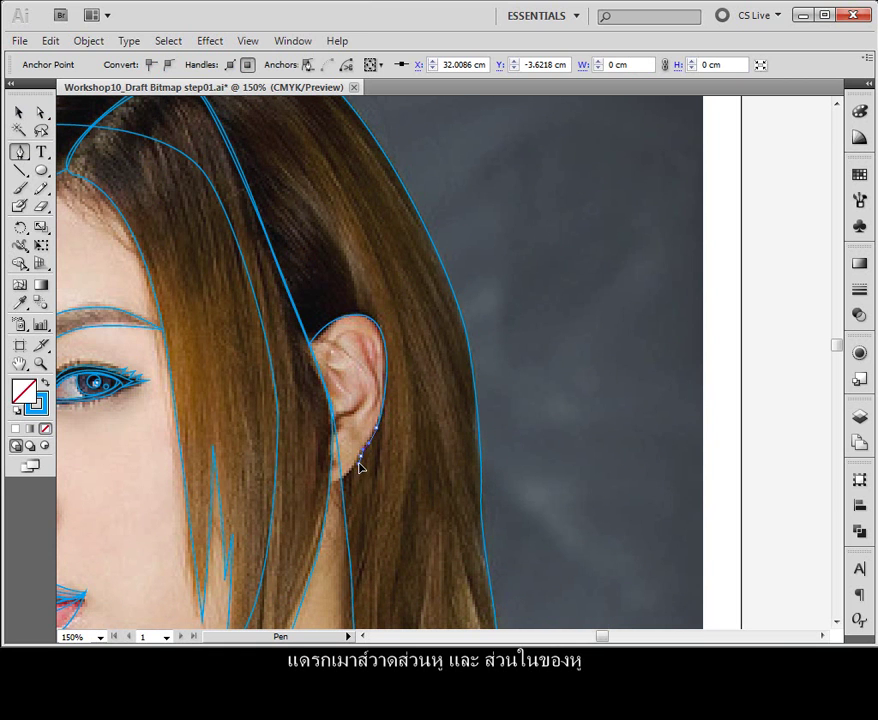
drag(346, 470, 310, 487)
click(329, 488)
click(310, 349)
- Trace a closed path along the inner ear fold and select it
scroll(358, 378, down, 1)
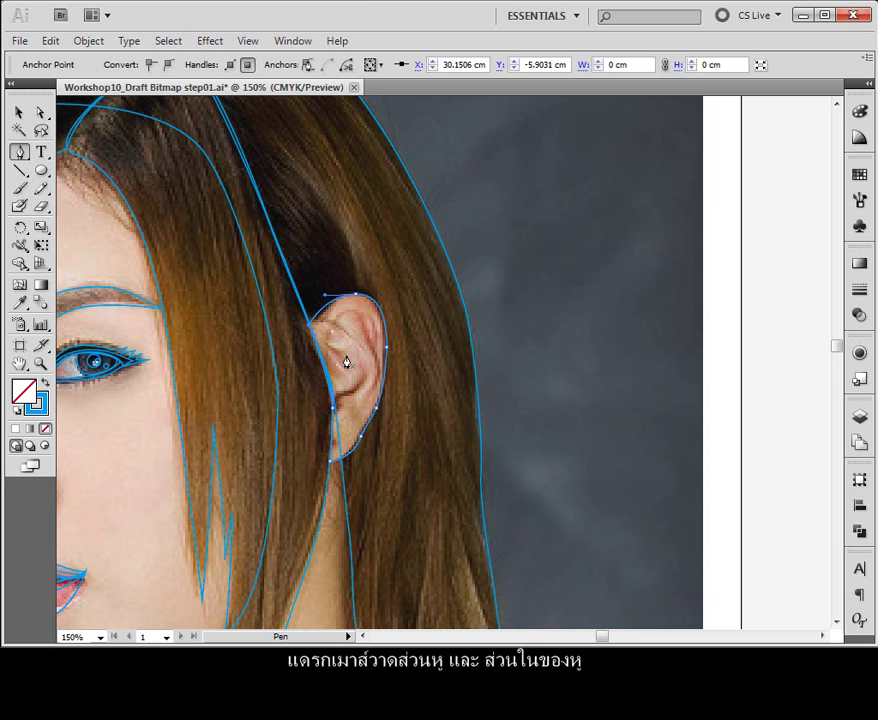
drag(330, 352, 342, 398)
click(343, 374)
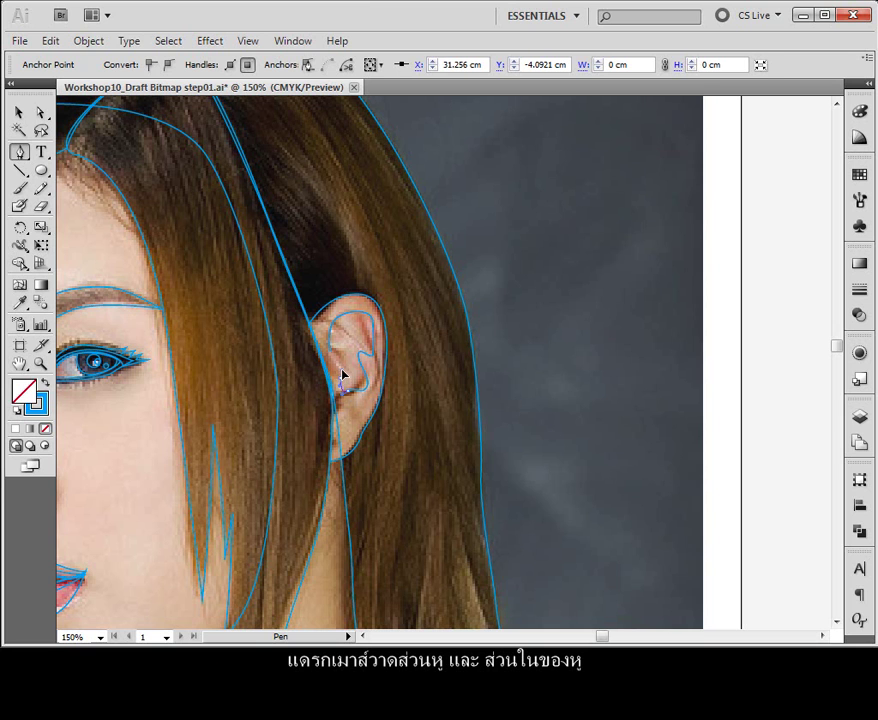
click(348, 372)
click(333, 357)
click(343, 337)
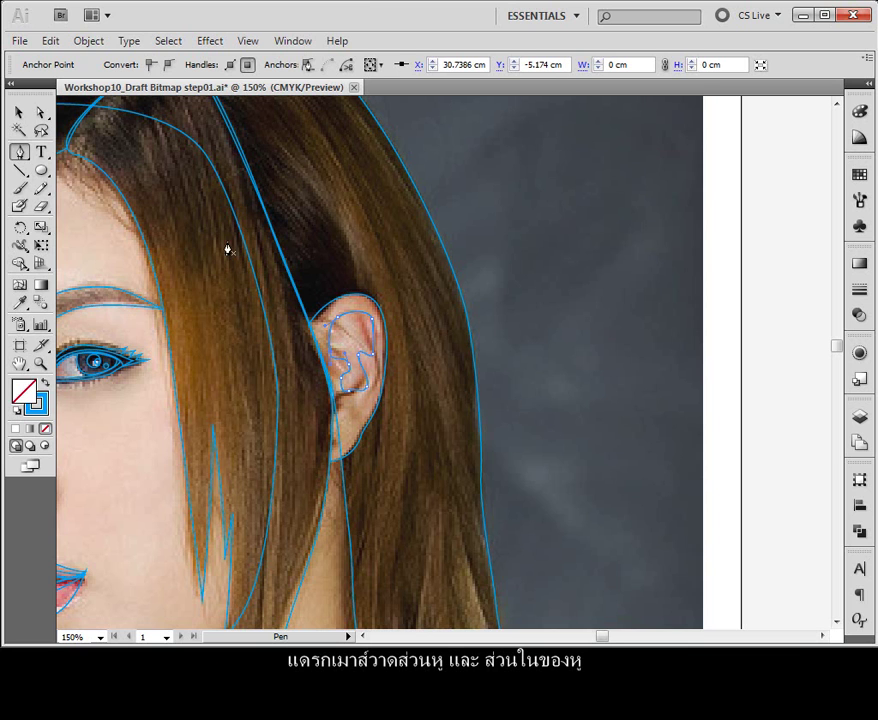
click(19, 112)
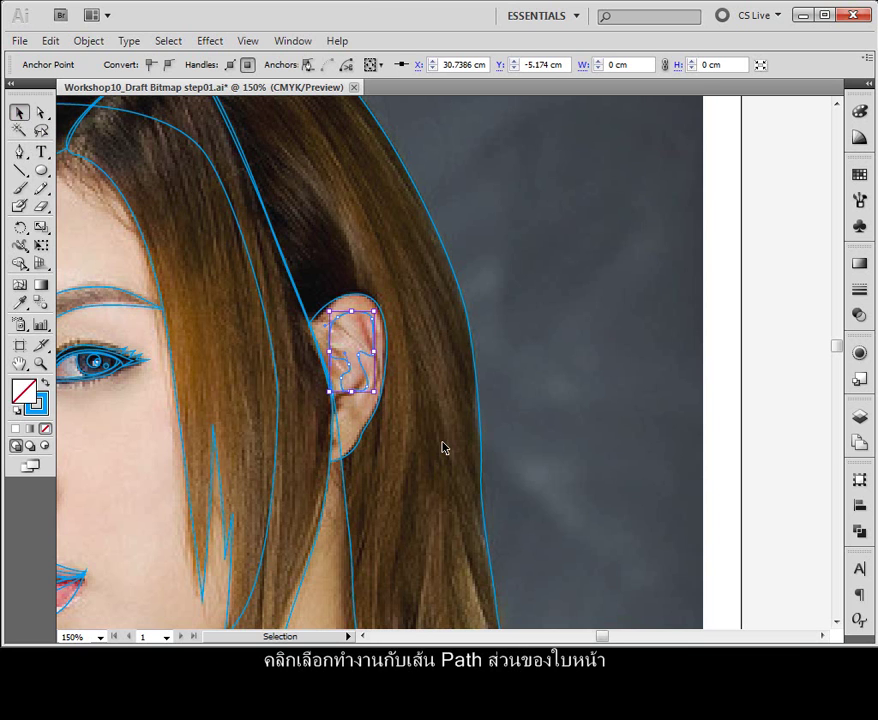
- Zoom out and give the face outline a peach fill of C0 M15 Y30 K0
scroll(444, 447, down, 2)
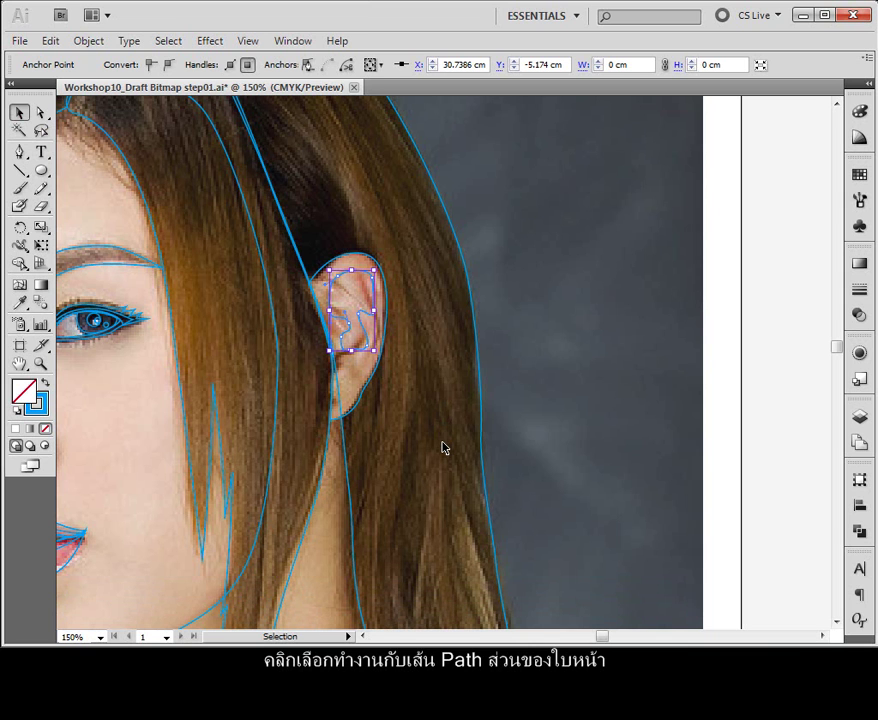
key(ctrl+minus)
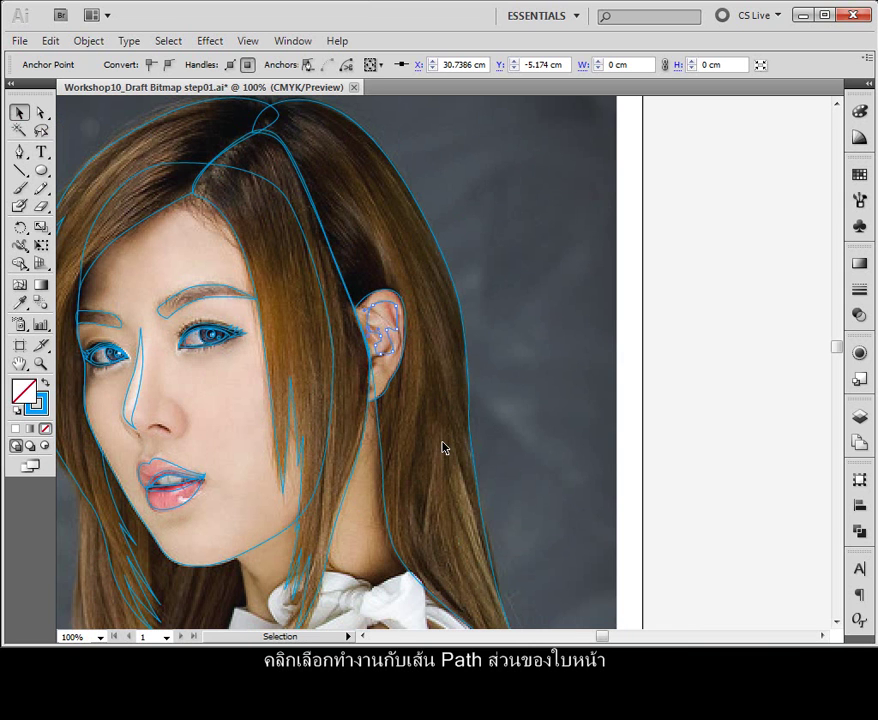
click(270, 537)
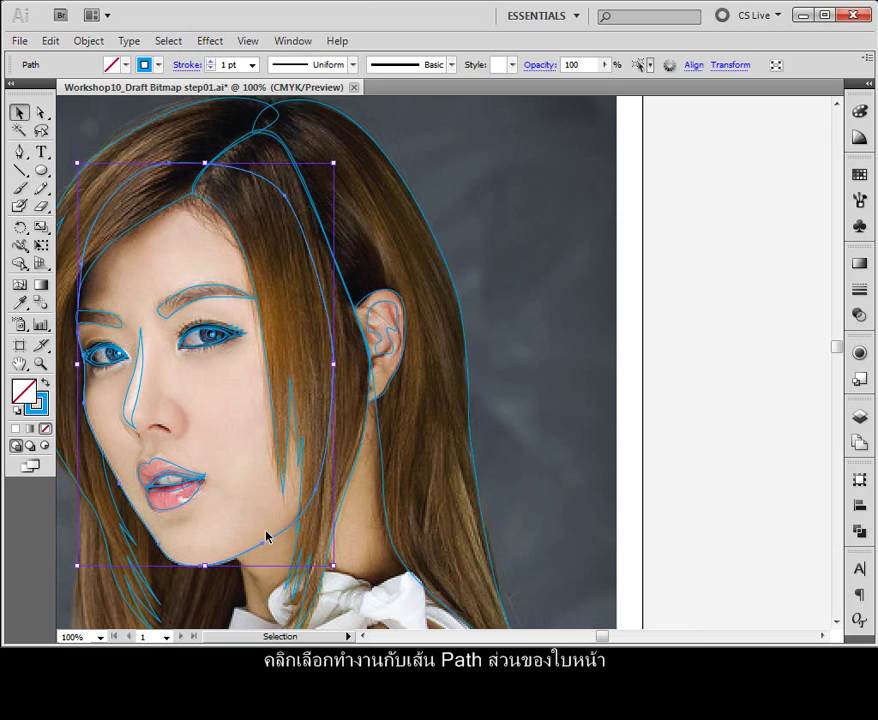
click(859, 111)
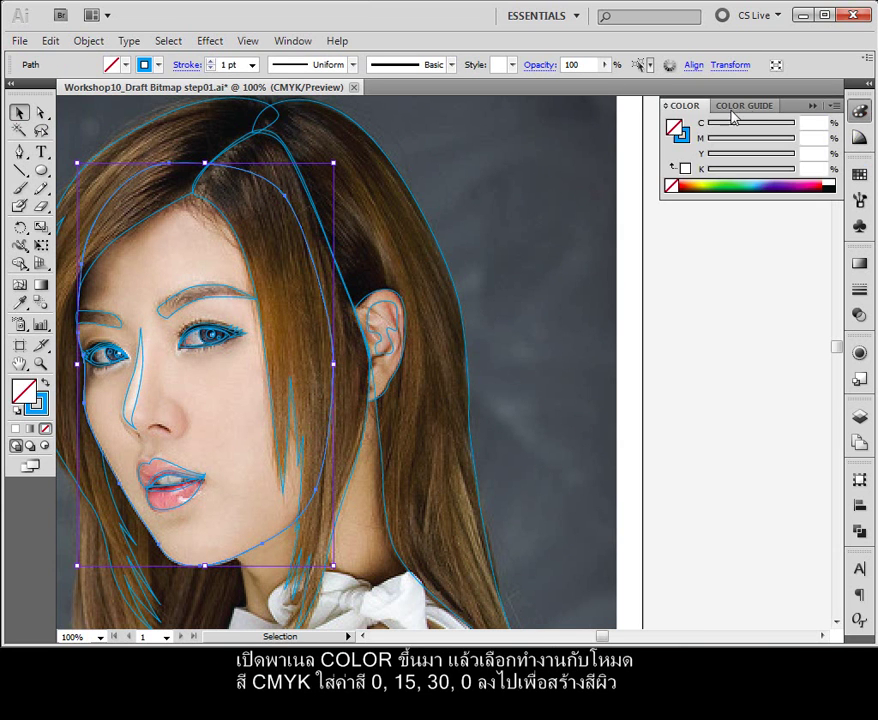
click(686, 169)
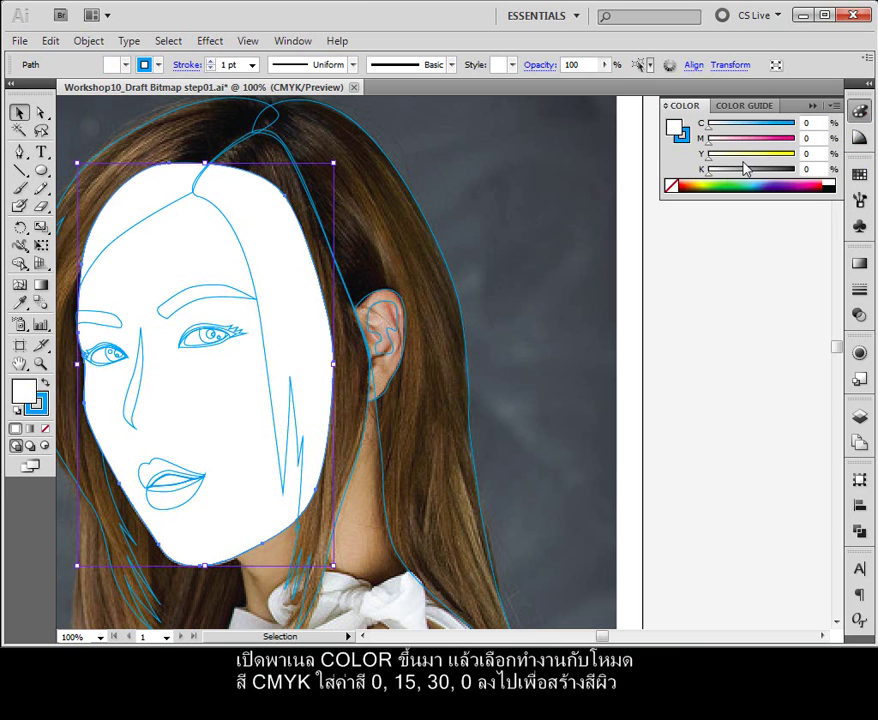
click(807, 138)
text(15)
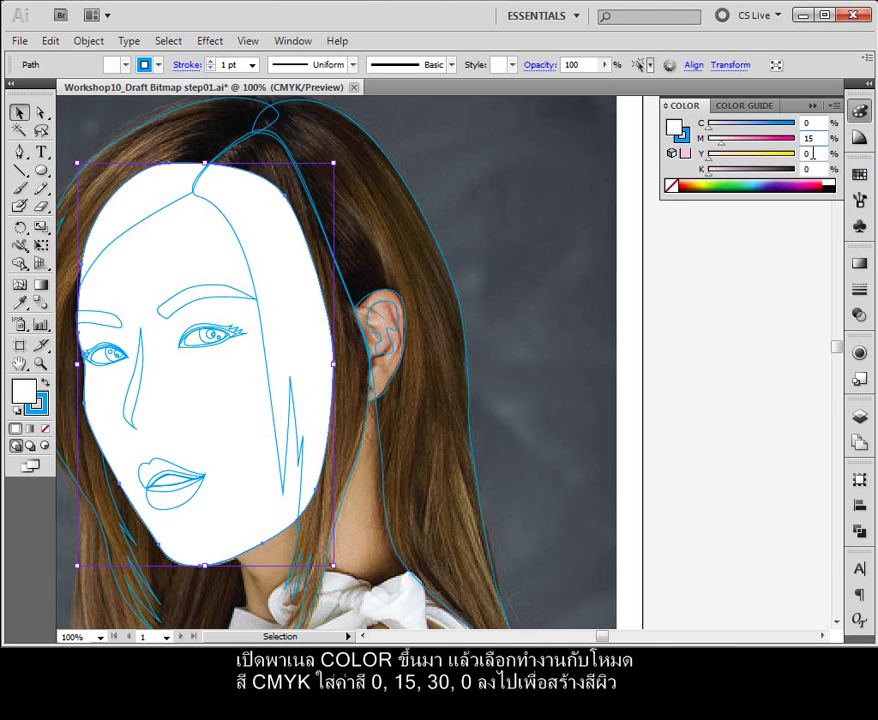
click(807, 152)
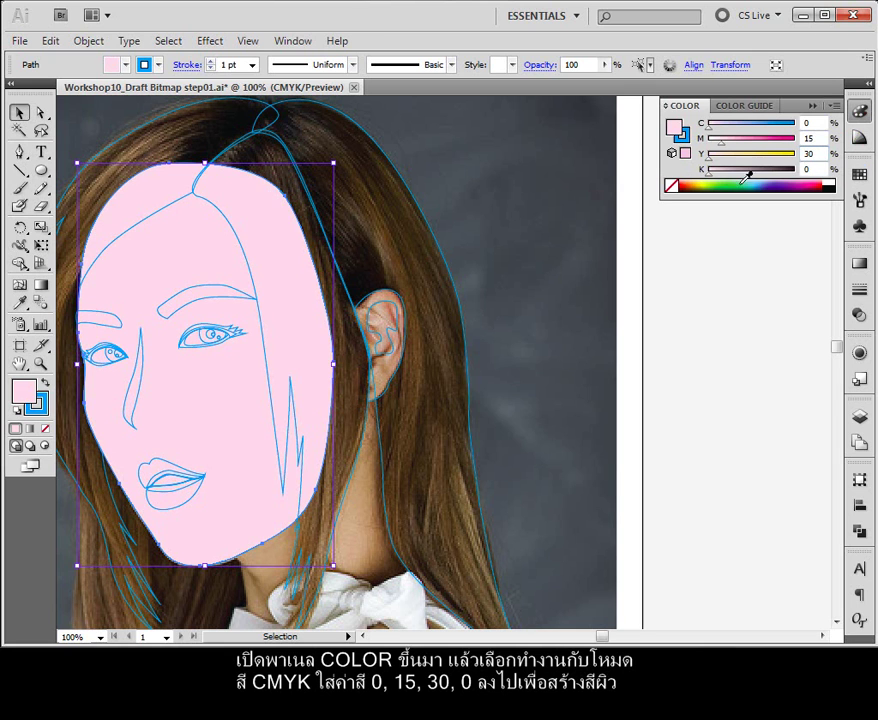
click(686, 140)
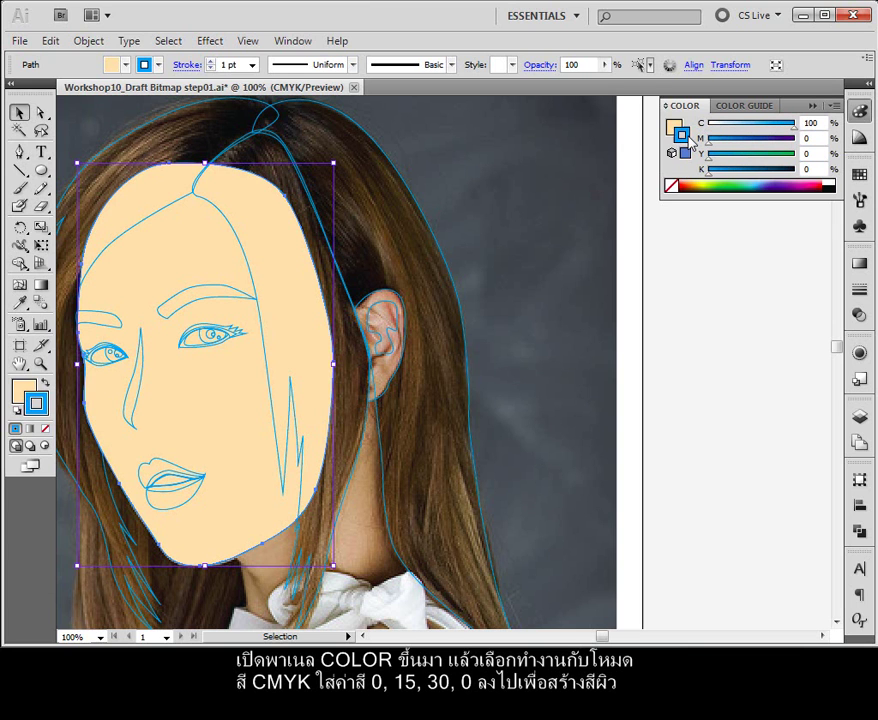
- Set the face outline's stroke to None and select the ear path
click(671, 185)
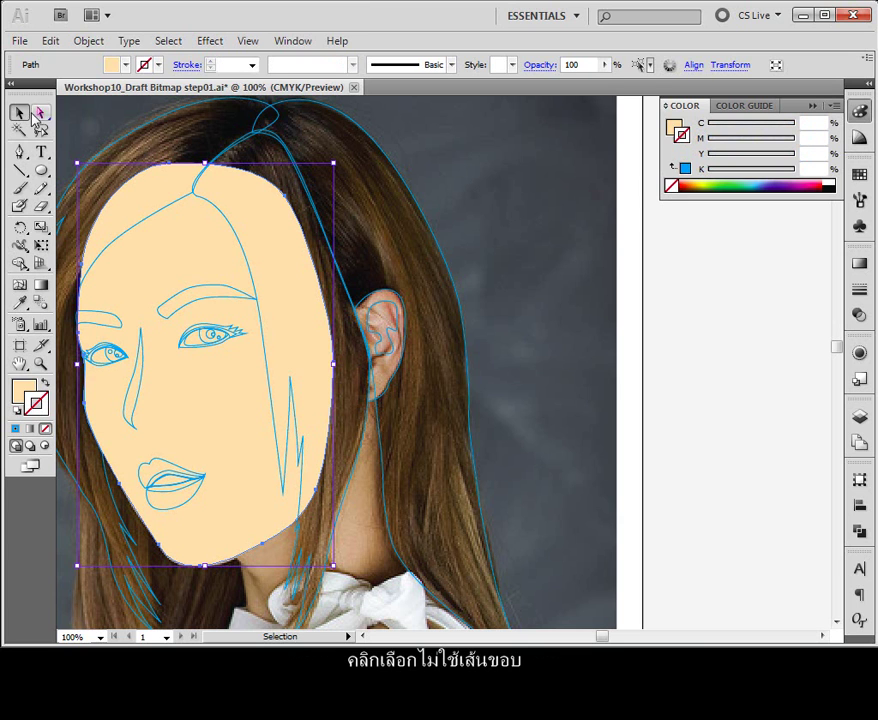
click(754, 346)
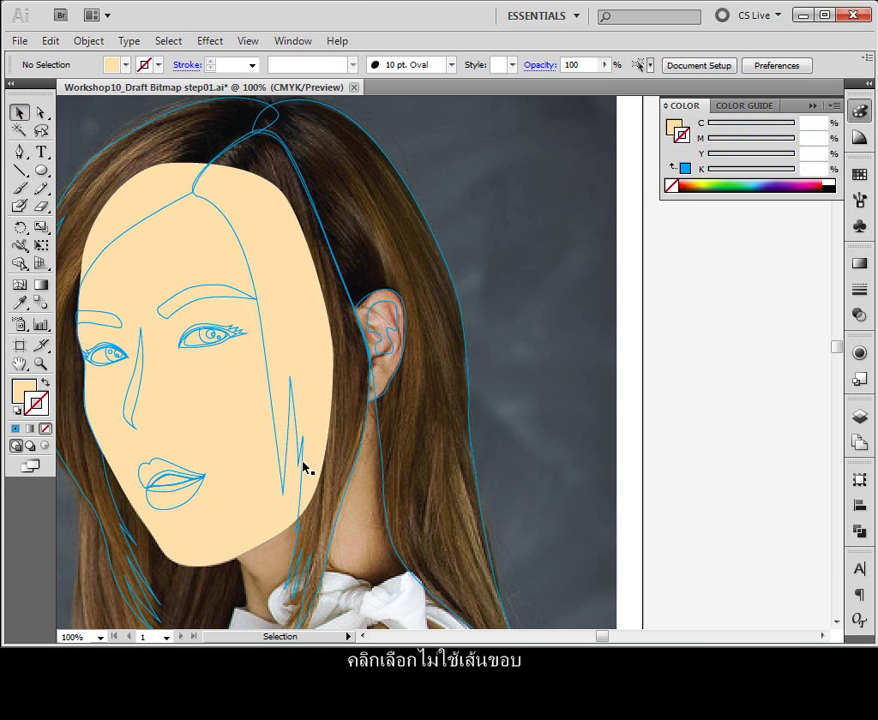
click(383, 398)
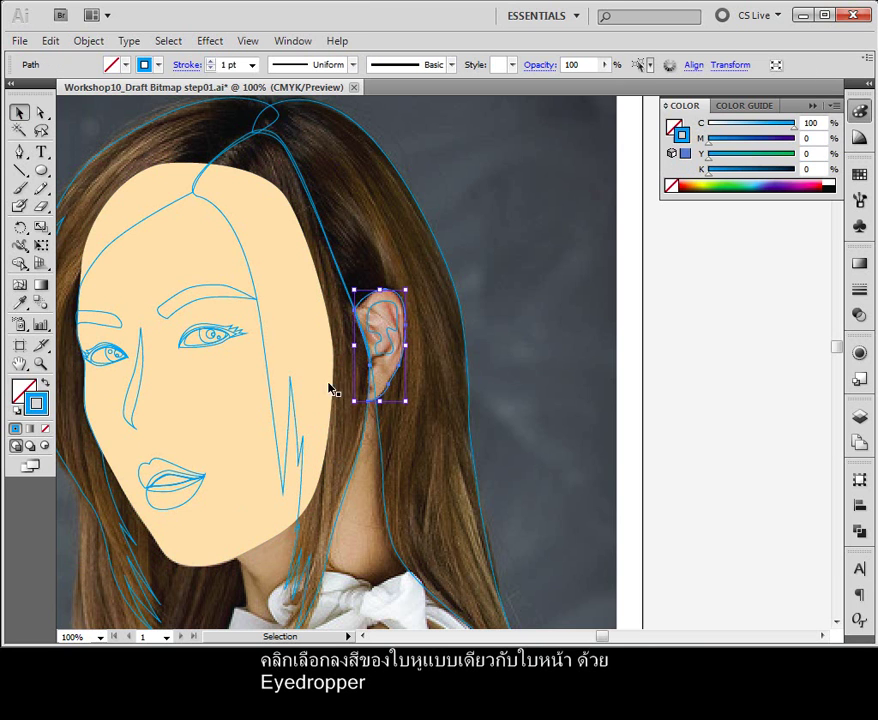
- Copy the face's peach fill onto the ear with the Eyedropper, then recentre the portrait
click(20, 303)
click(231, 380)
click(234, 376)
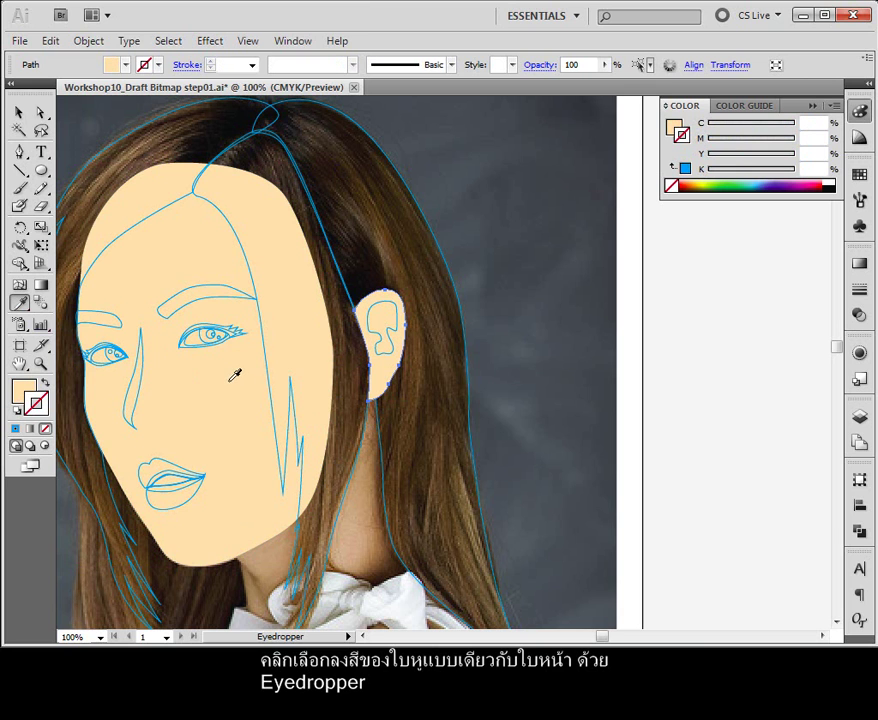
click(22, 114)
click(659, 363)
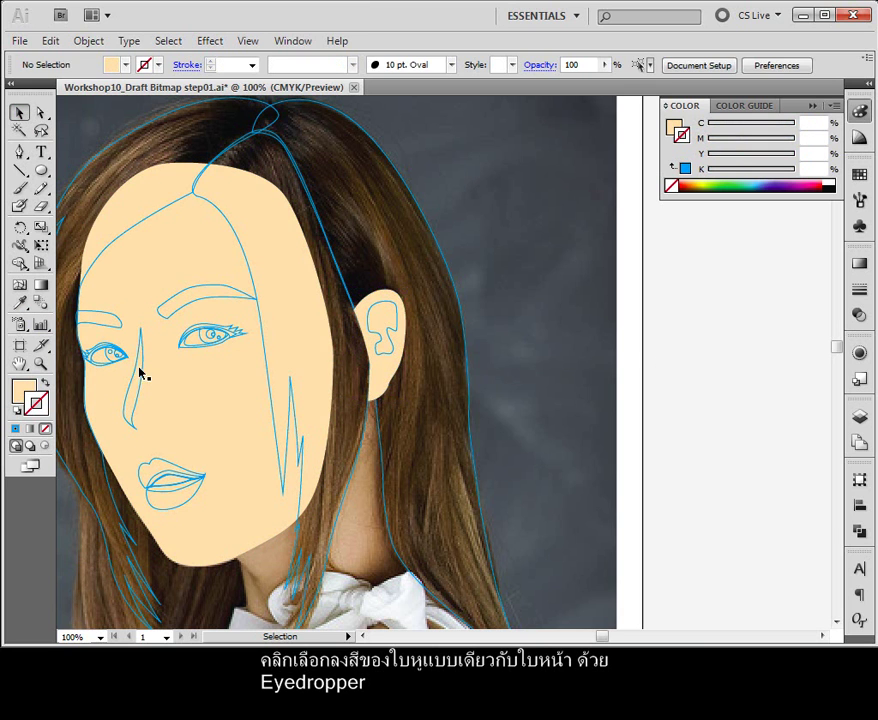
click(20, 364)
drag(189, 391, 340, 381)
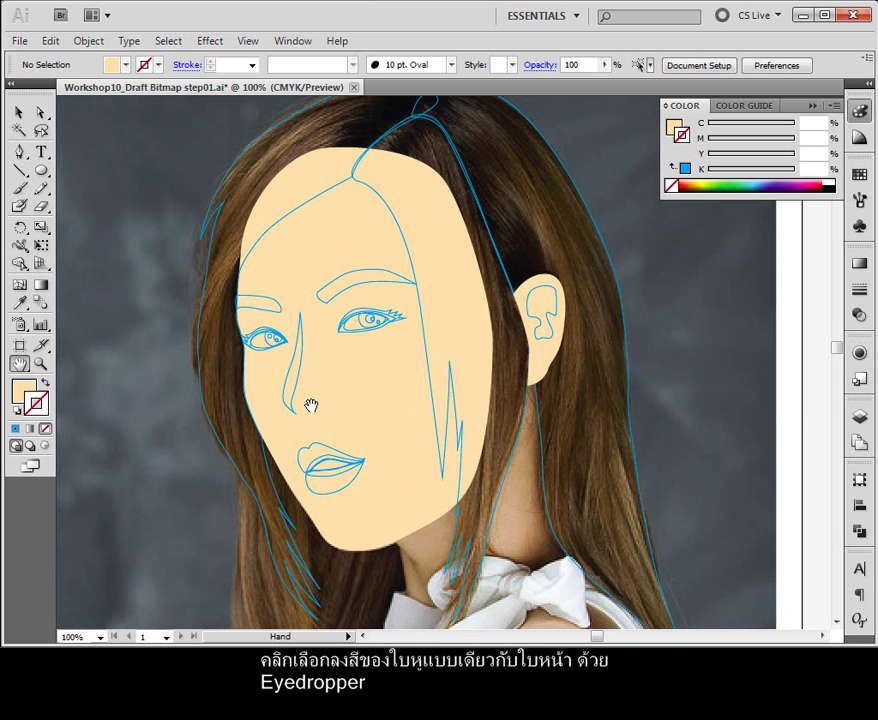
- Fill the left hair section with near-black brown C35.29 M68.63 Y100 K82 and no stroke
click(19, 112)
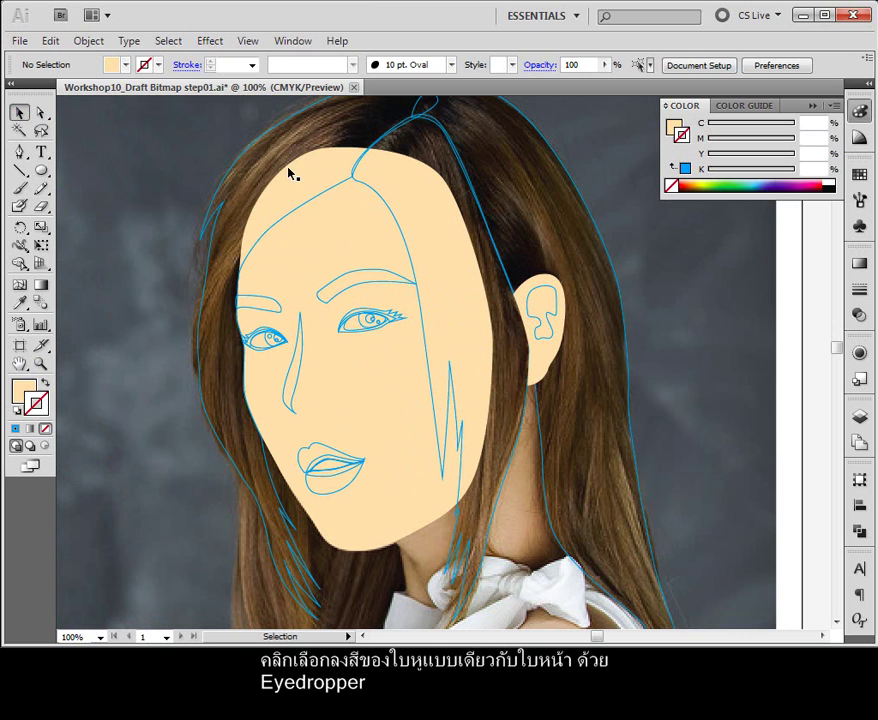
click(343, 186)
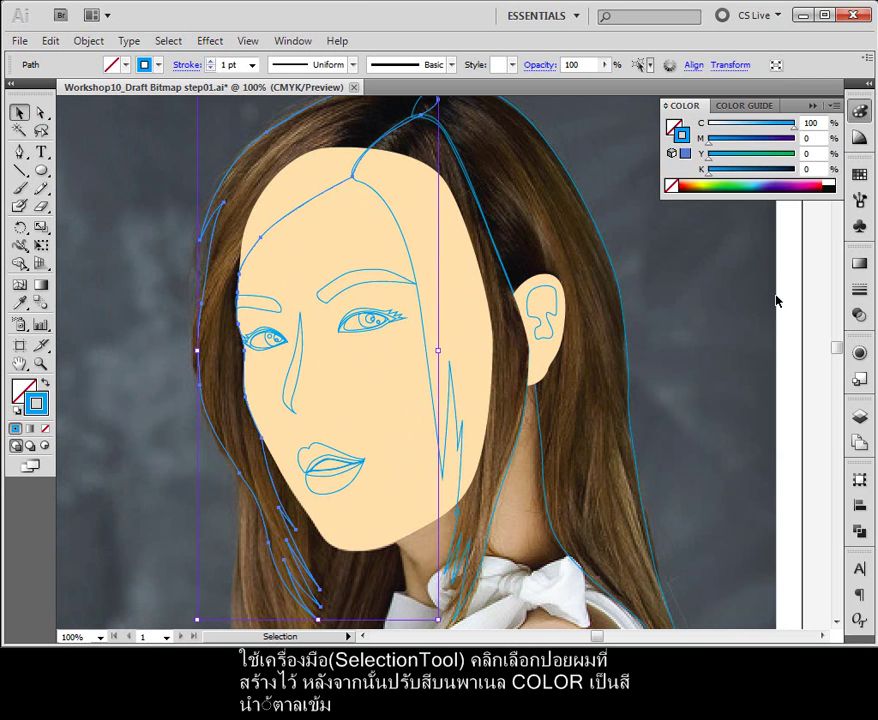
click(676, 128)
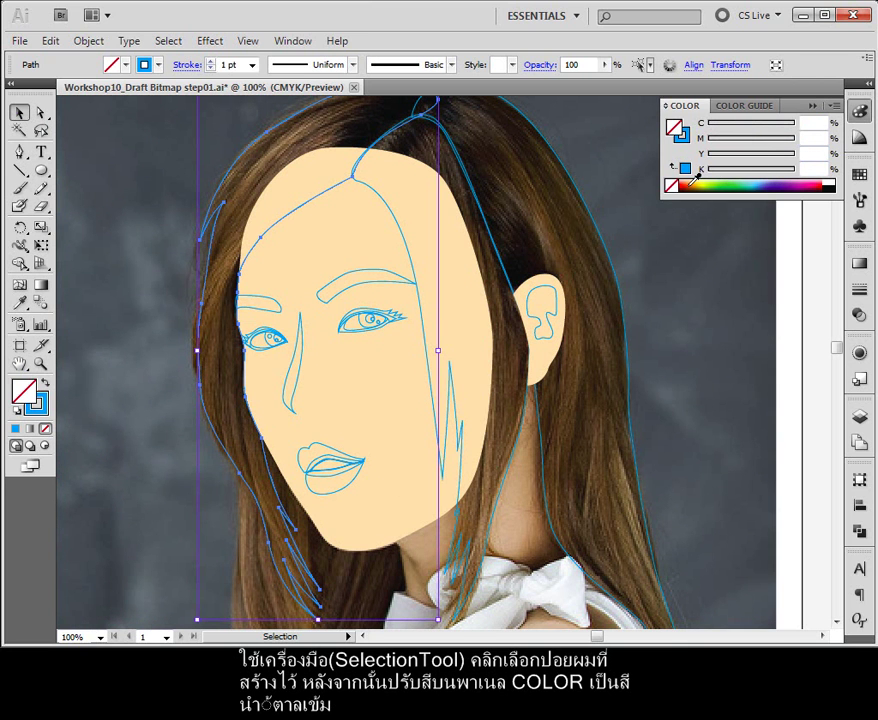
drag(695, 188, 697, 186)
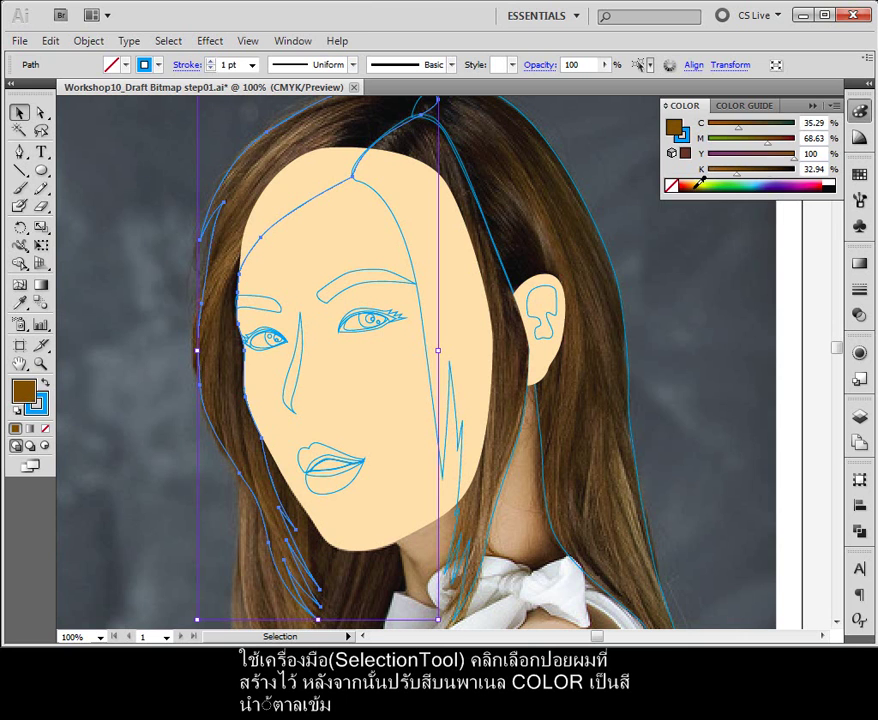
click(755, 176)
drag(755, 179, 762, 178)
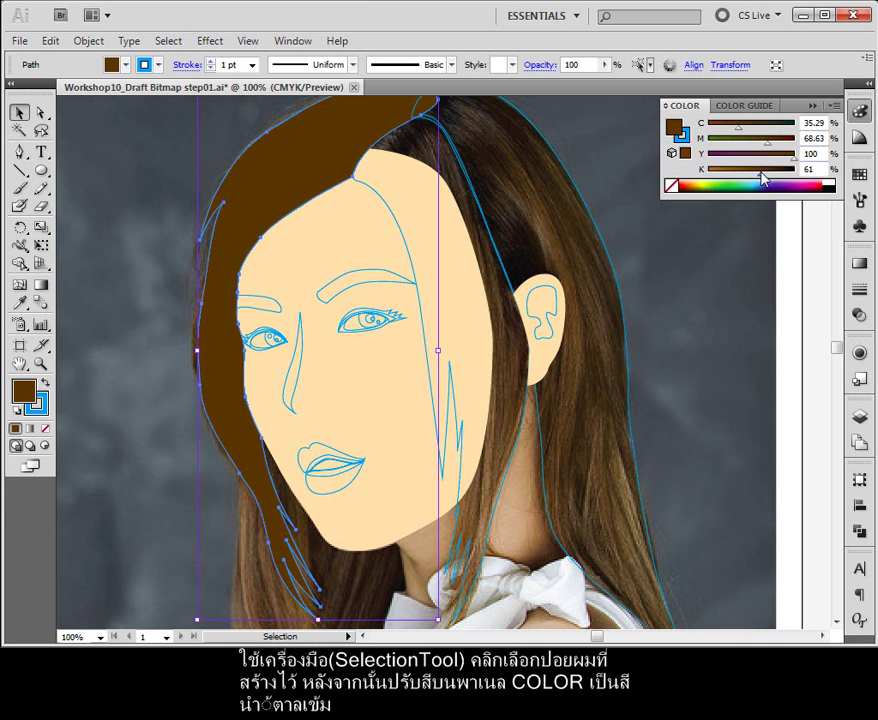
click(38, 408)
click(46, 430)
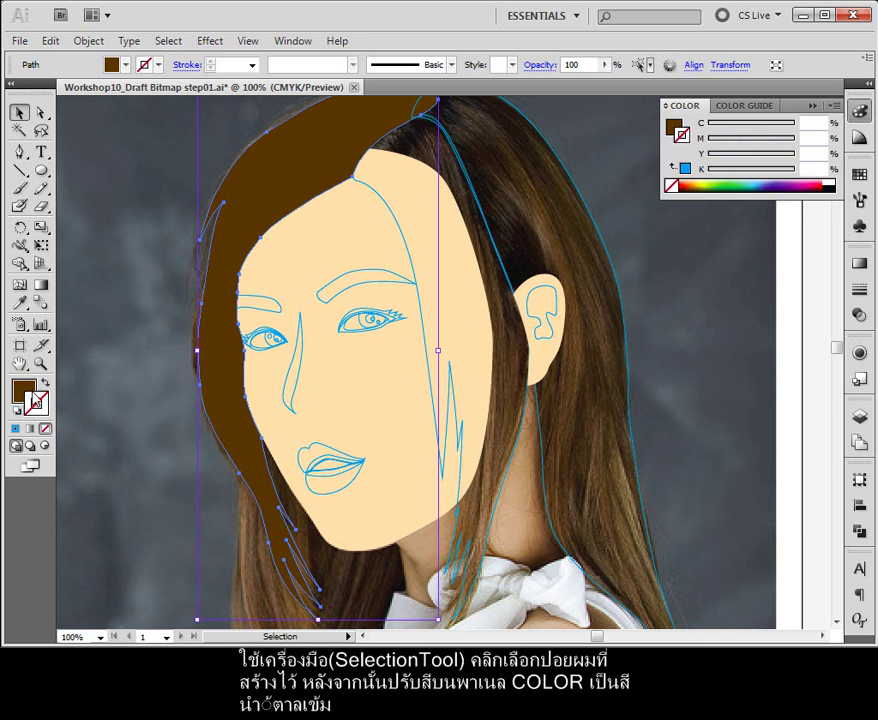
click(22, 388)
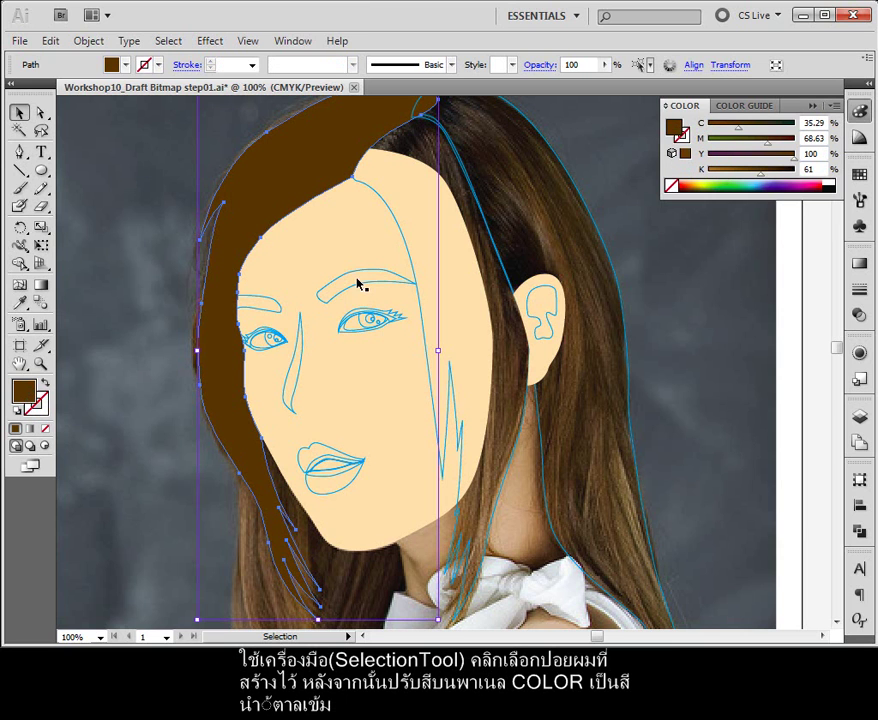
click(773, 174)
drag(775, 178, 781, 179)
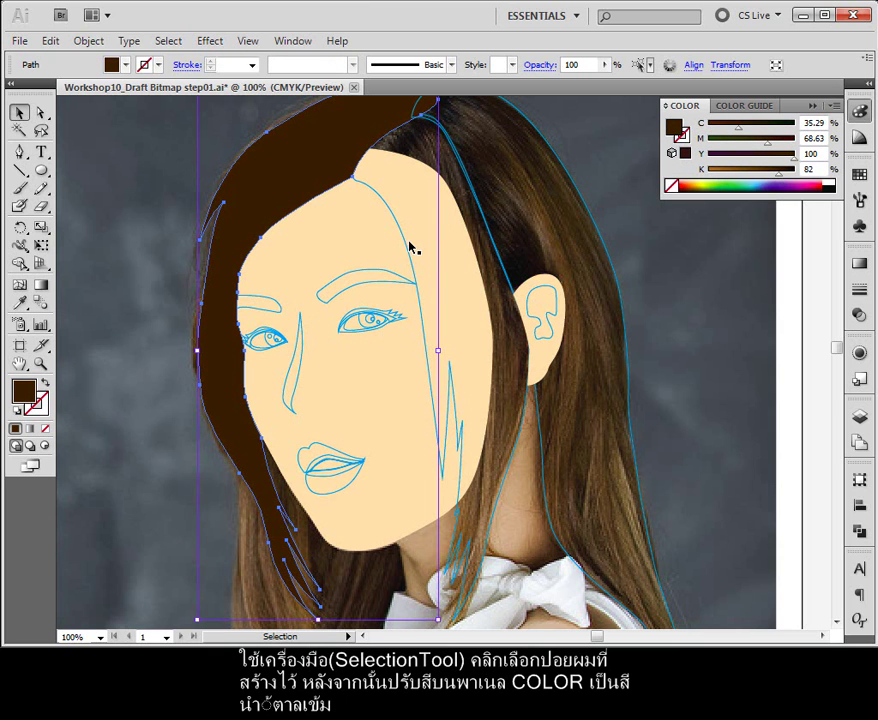
- Copy the left hair's dark brown fill onto the right hair section with the Eyedropper
click(567, 175)
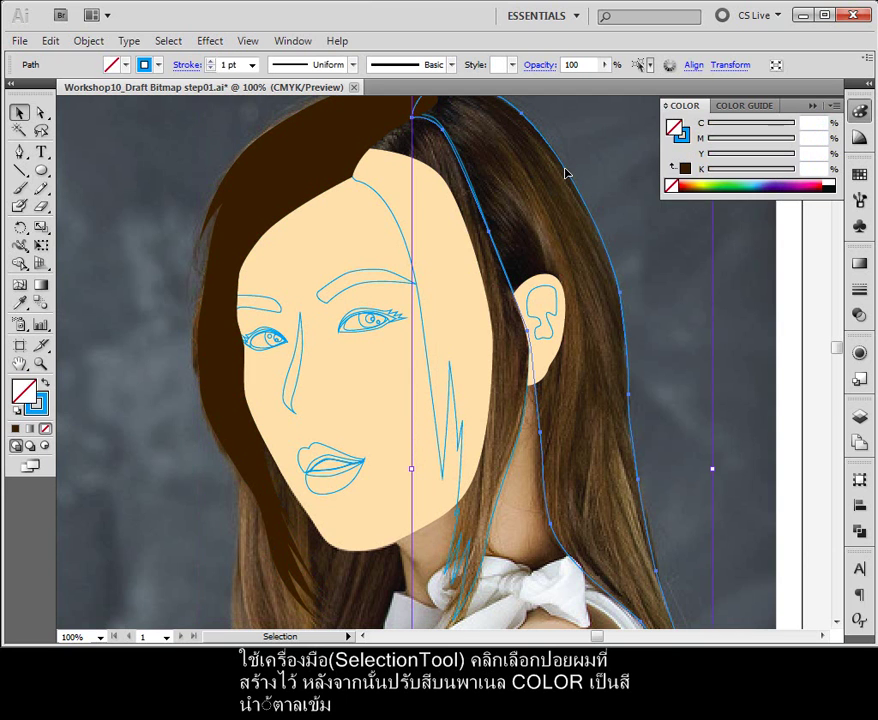
click(19, 303)
click(323, 160)
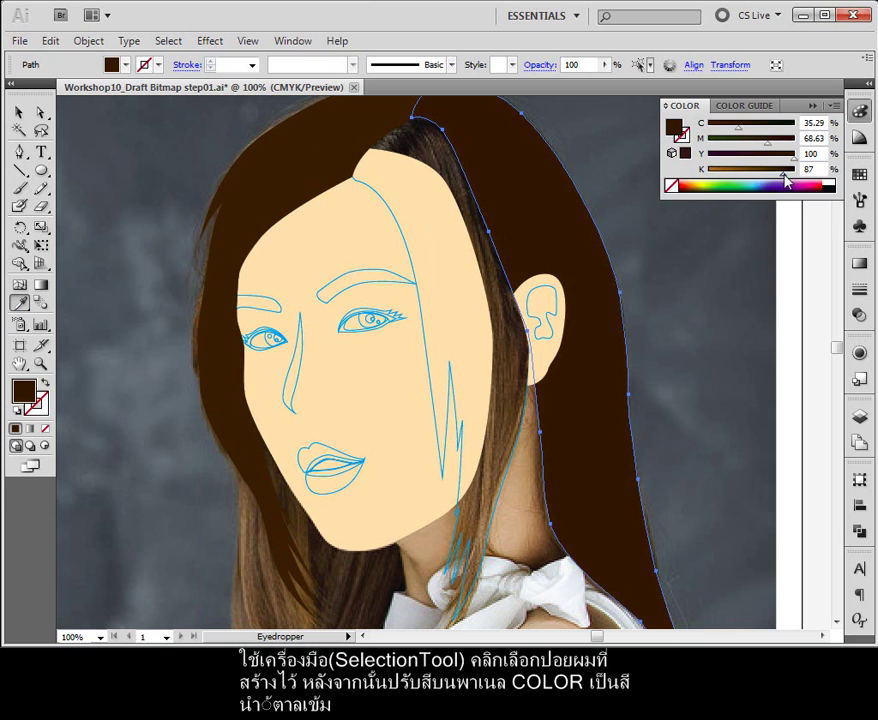
- Fill the front hair strand with the sampled dark hair brown, lightened to K 75
click(19, 112)
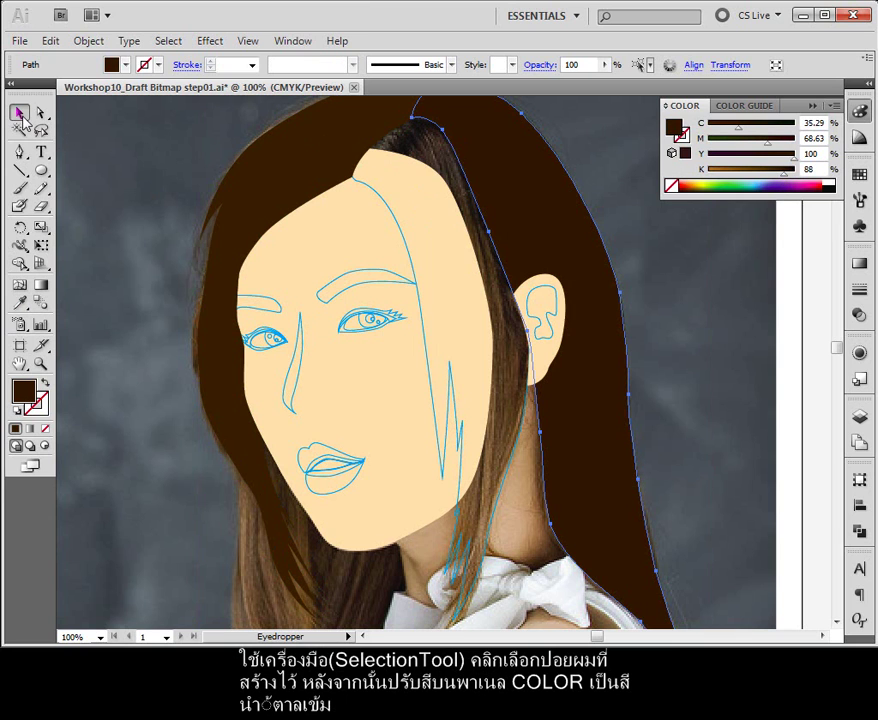
click(391, 217)
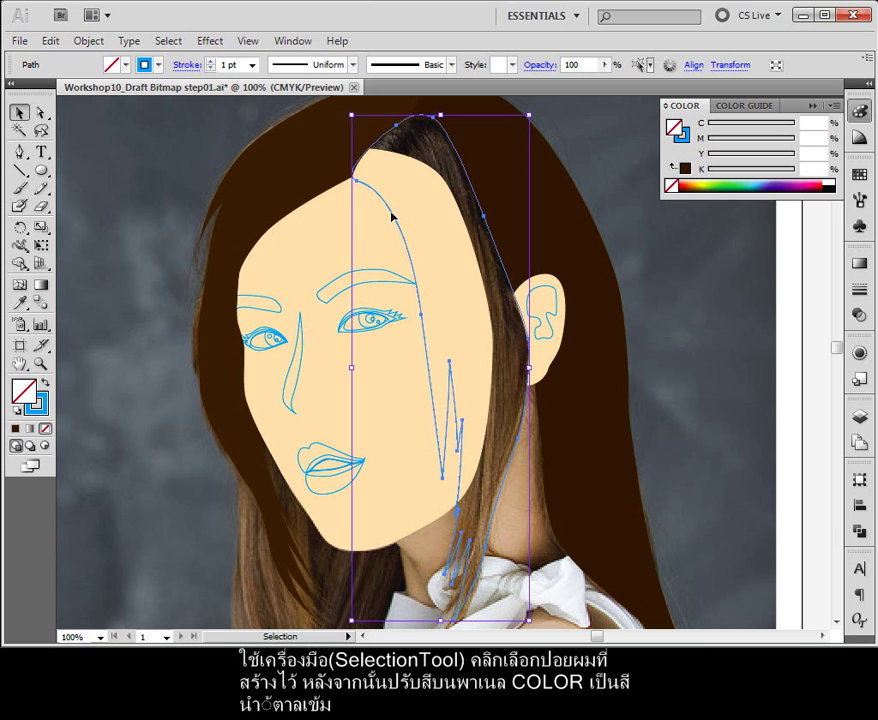
click(19, 302)
click(277, 186)
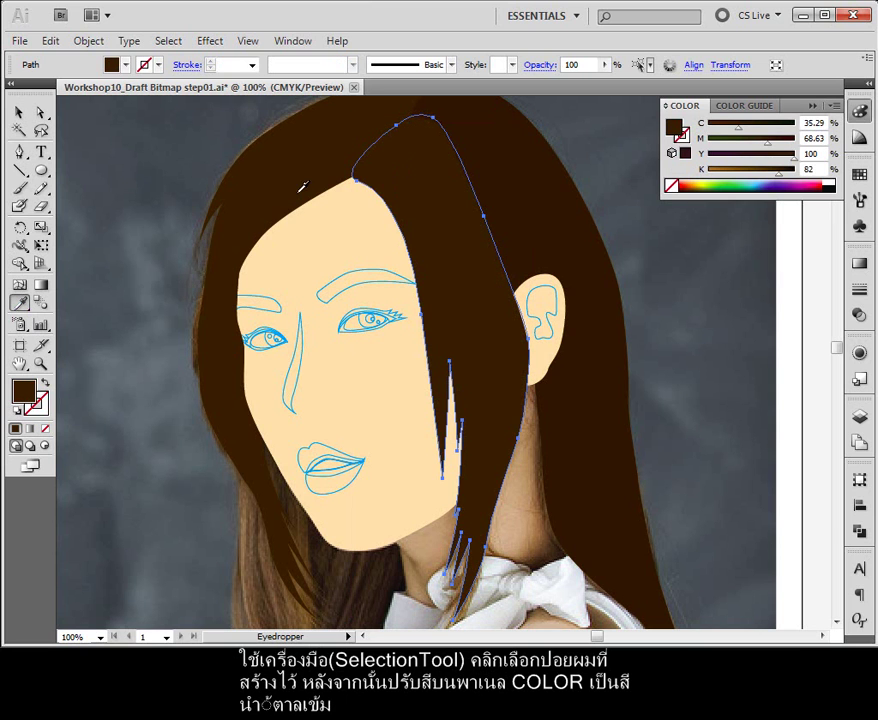
drag(777, 177, 773, 177)
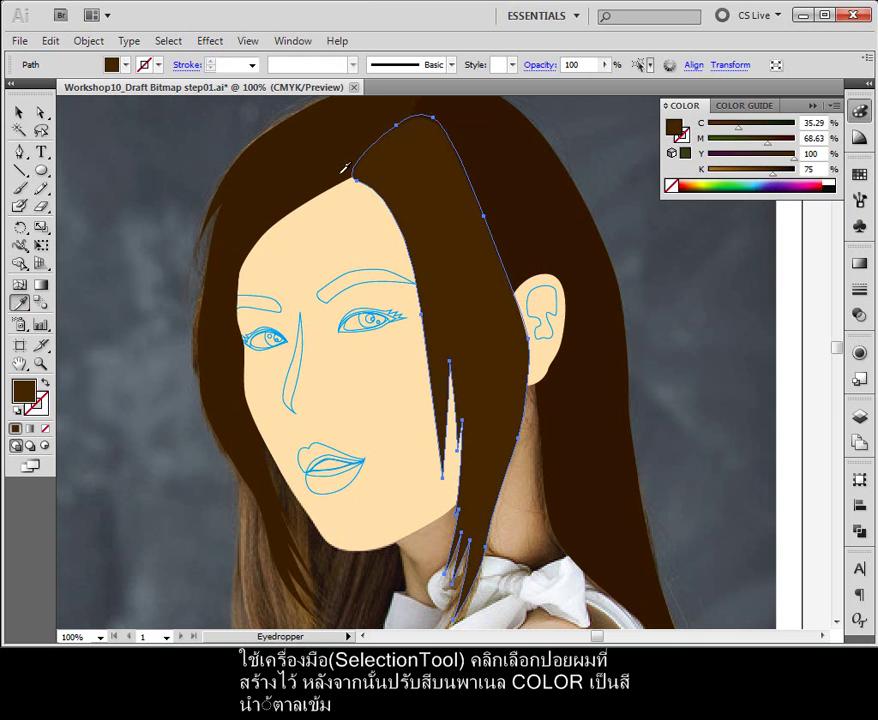
click(19, 112)
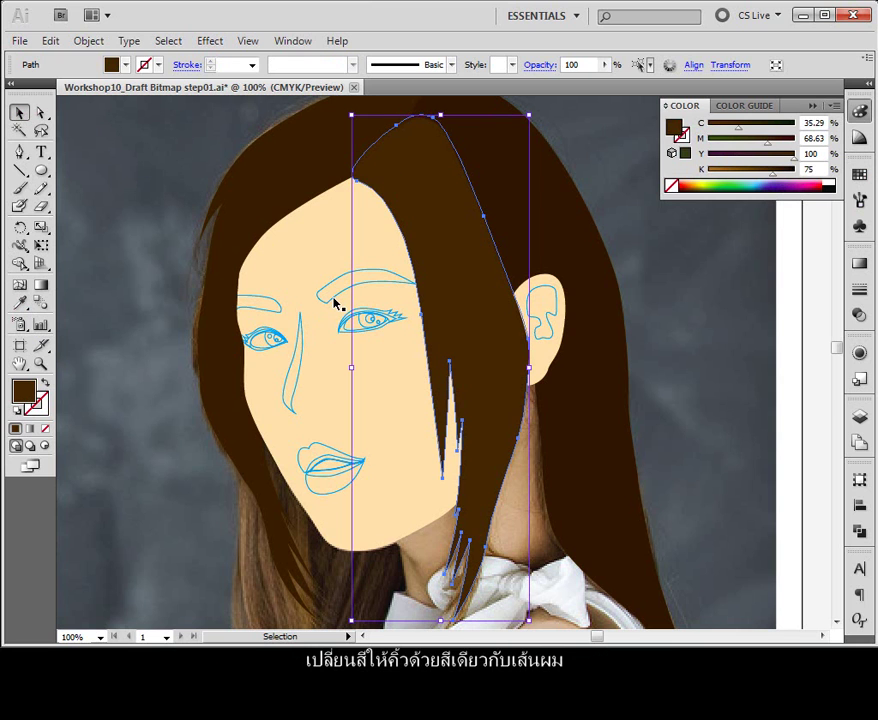
- Fill both eyebrows with the hair's dark brown (K 82) using the Eyedropper
click(335, 303)
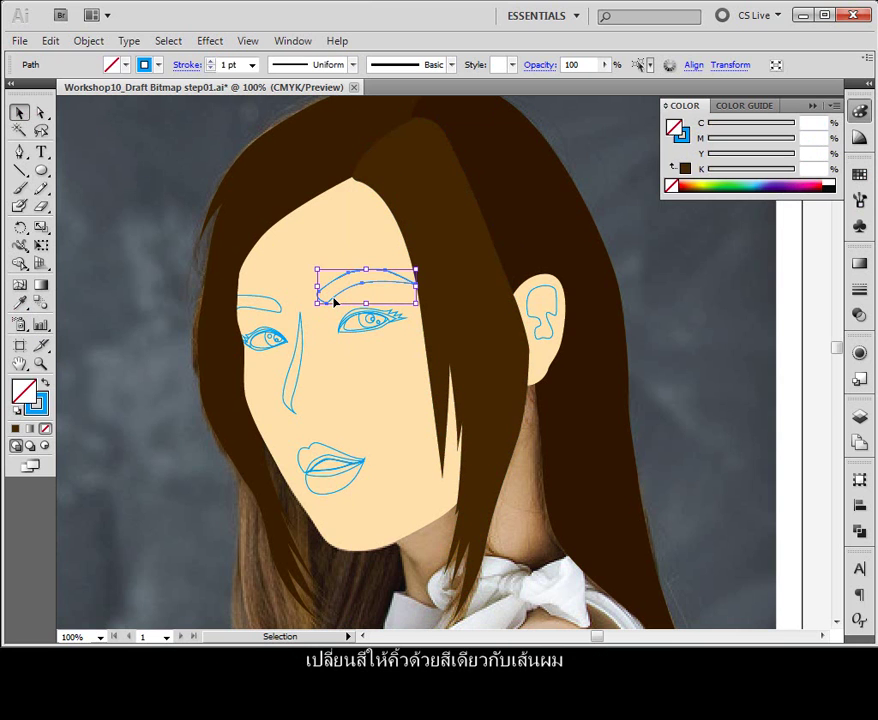
shift+click(273, 304)
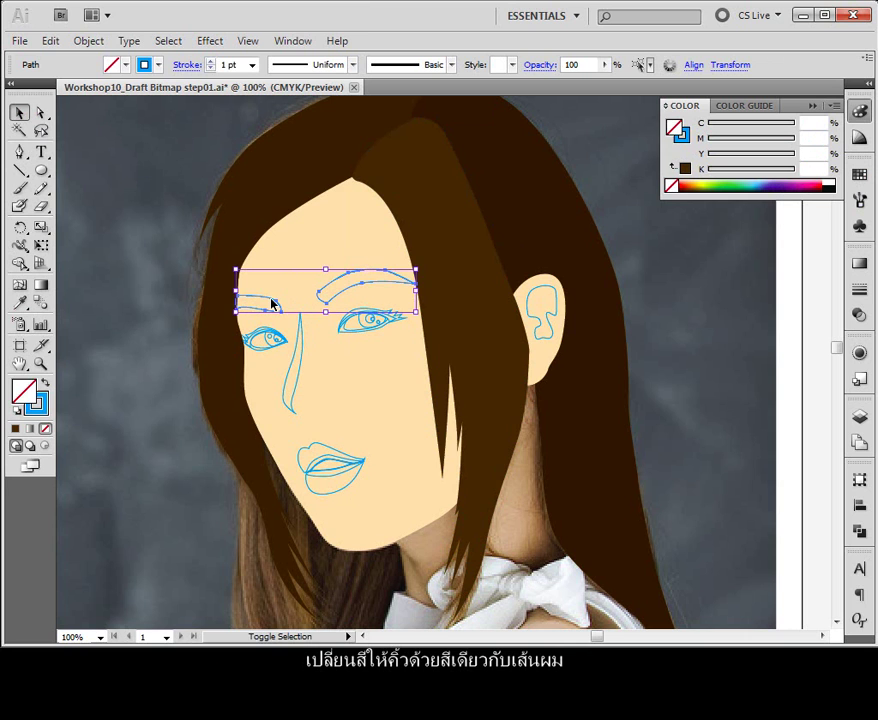
click(20, 303)
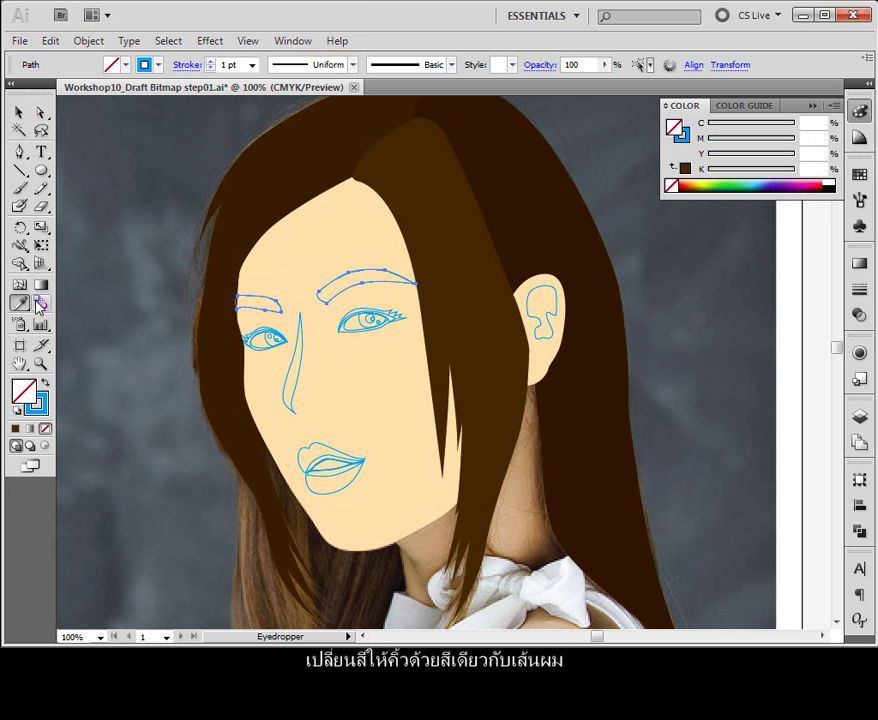
click(287, 196)
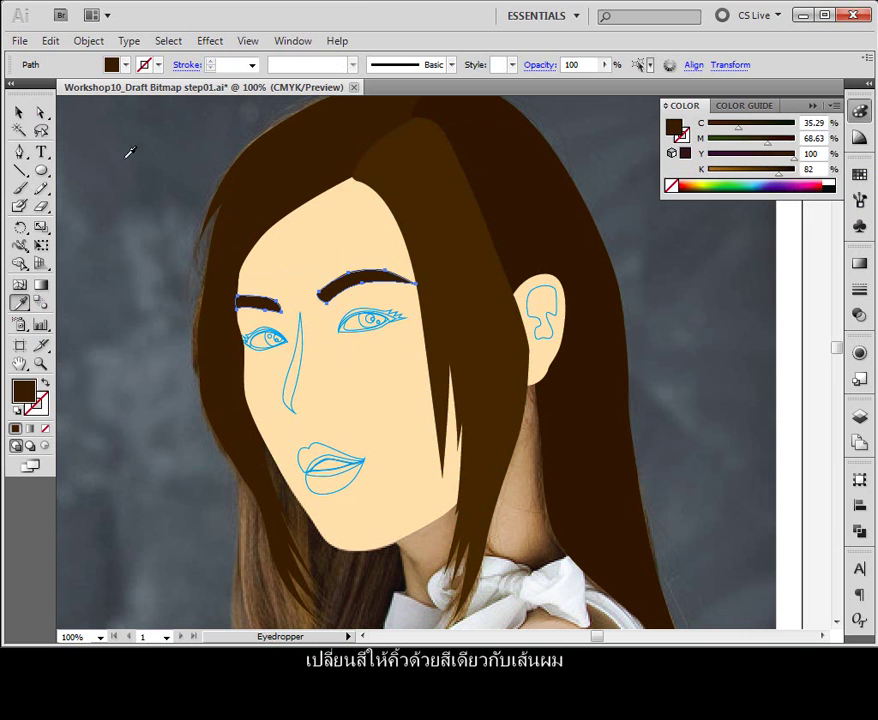
click(19, 112)
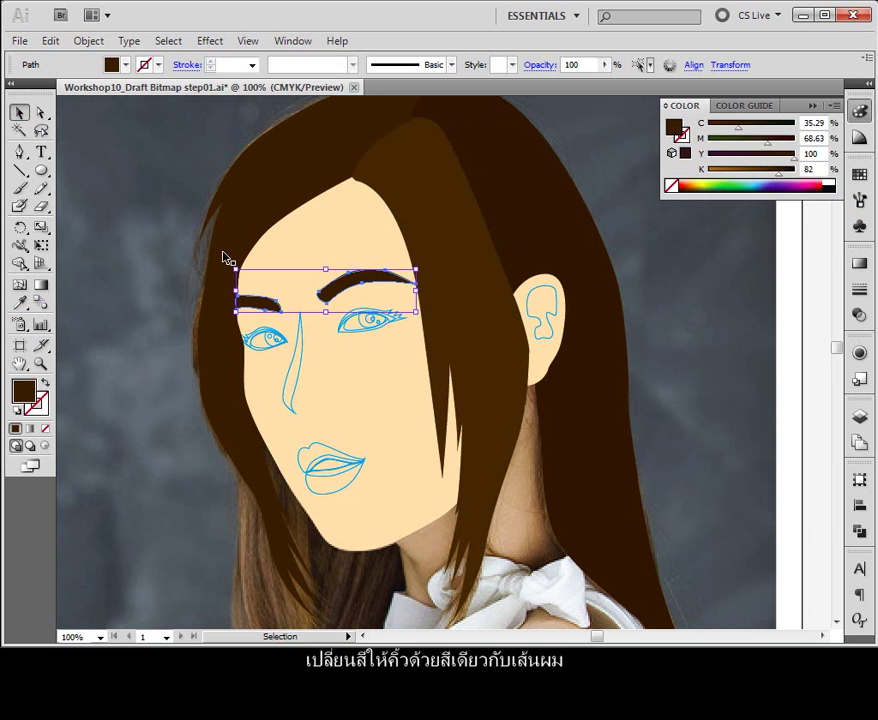
key(space)
drag(400, 431, 406, 400)
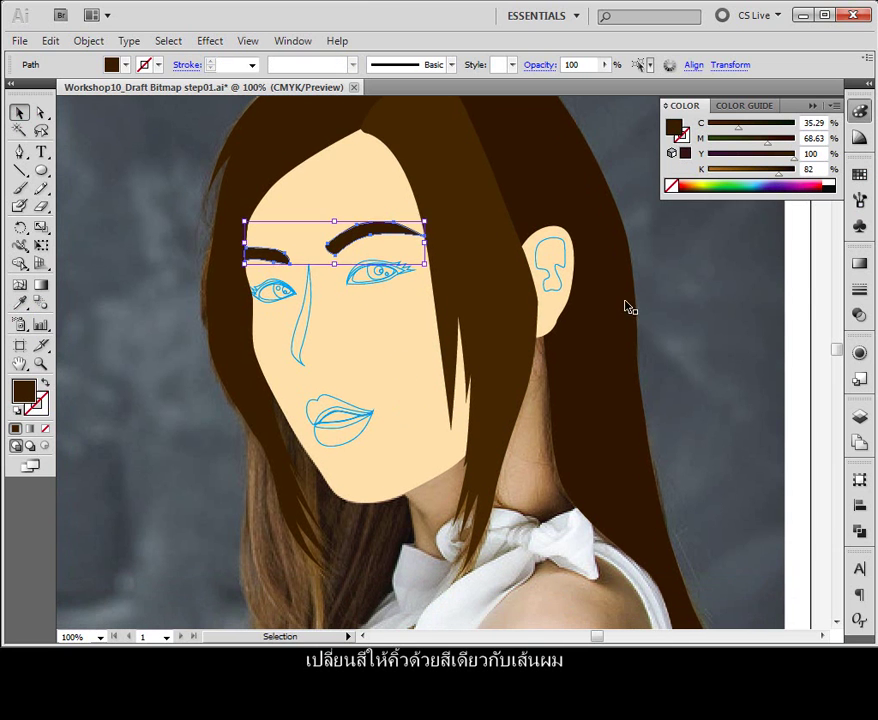
- Fill the left eye's outer shape salmon pink, C0 M38 Y37 K0
click(318, 356)
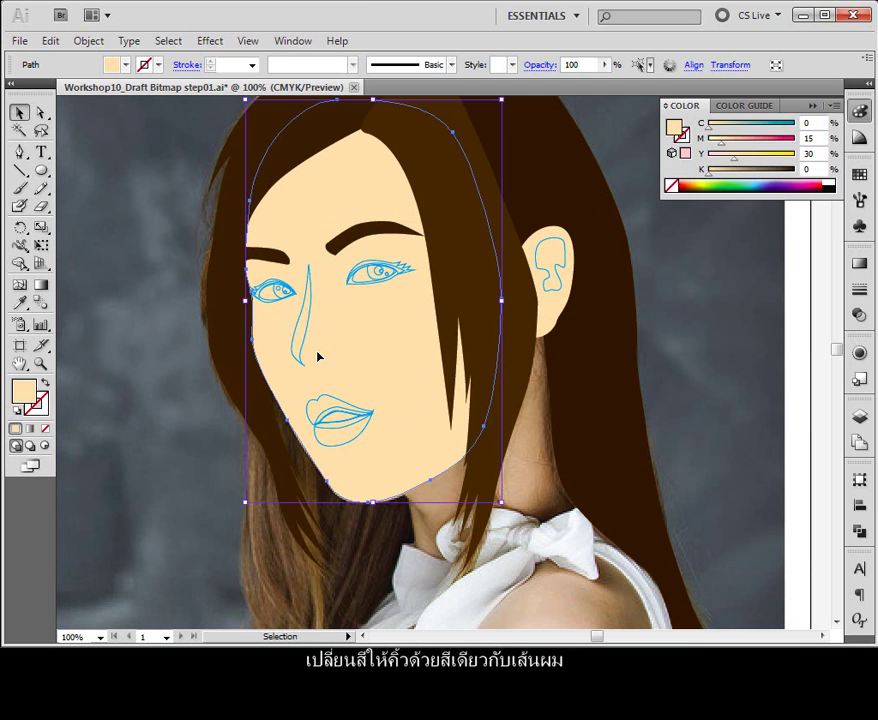
click(272, 301)
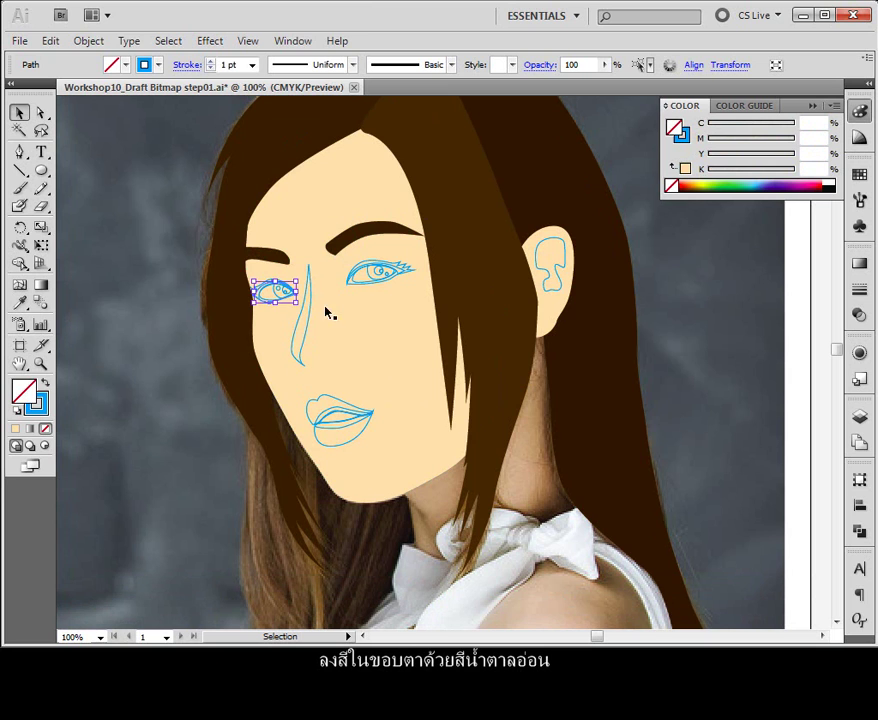
click(686, 169)
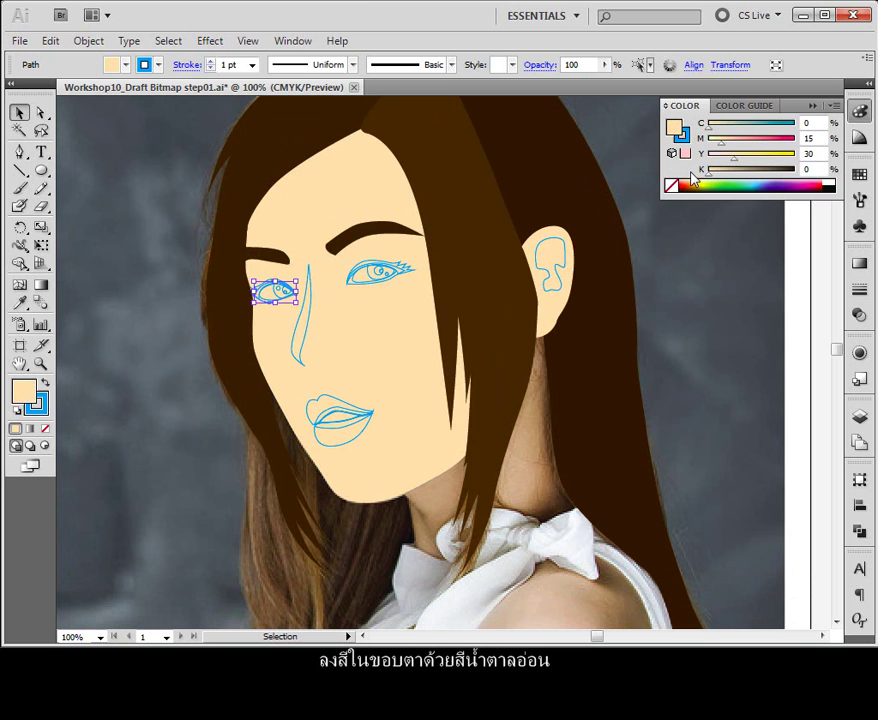
click(729, 144)
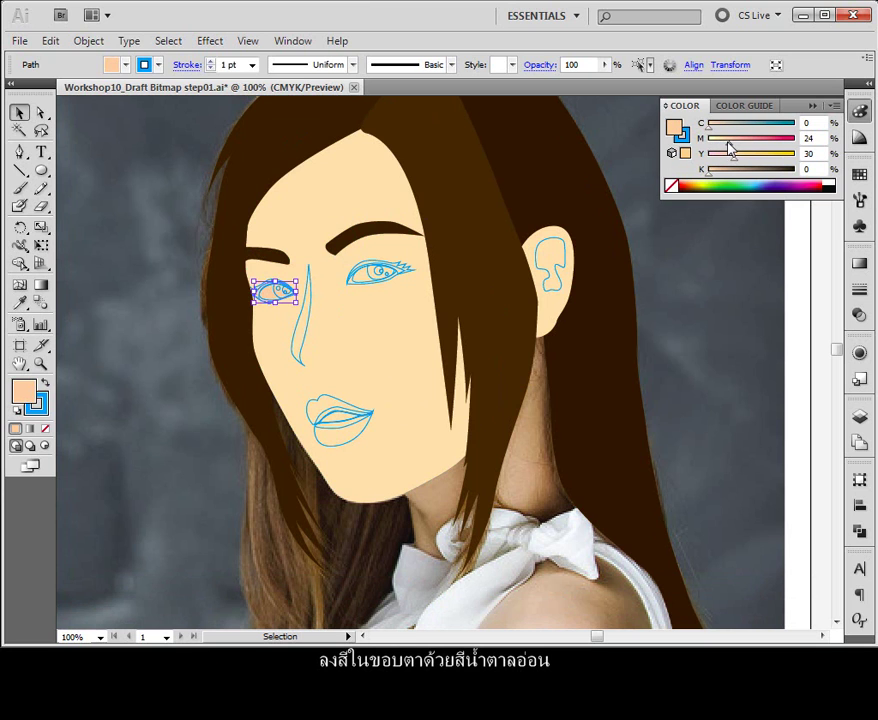
drag(730, 146, 733, 145)
click(742, 148)
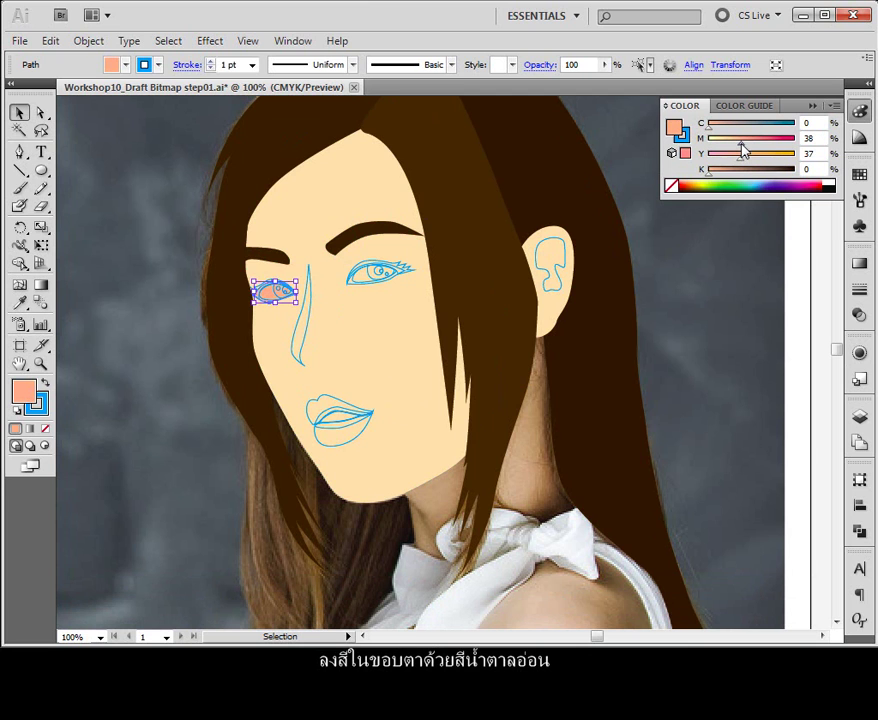
click(180, 316)
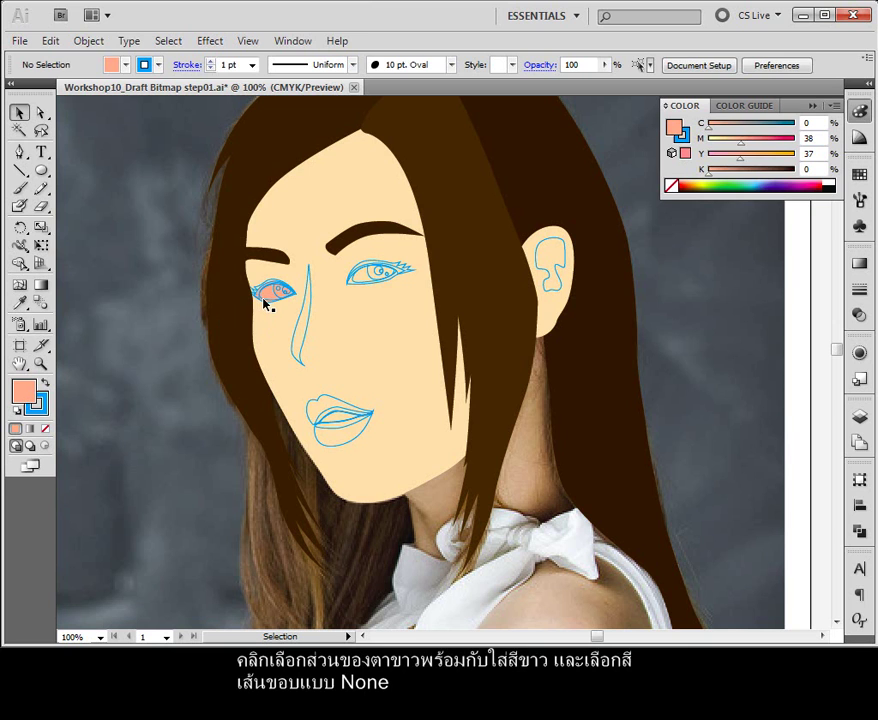
- Make the left eye white solid white with no outline, then zoom in on the eye
click(265, 303)
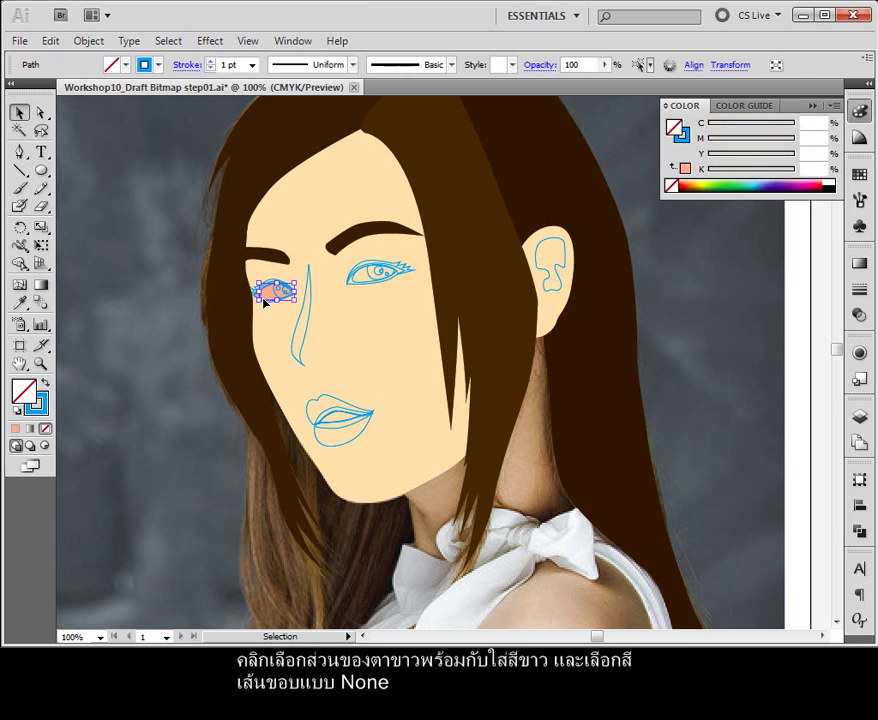
click(832, 180)
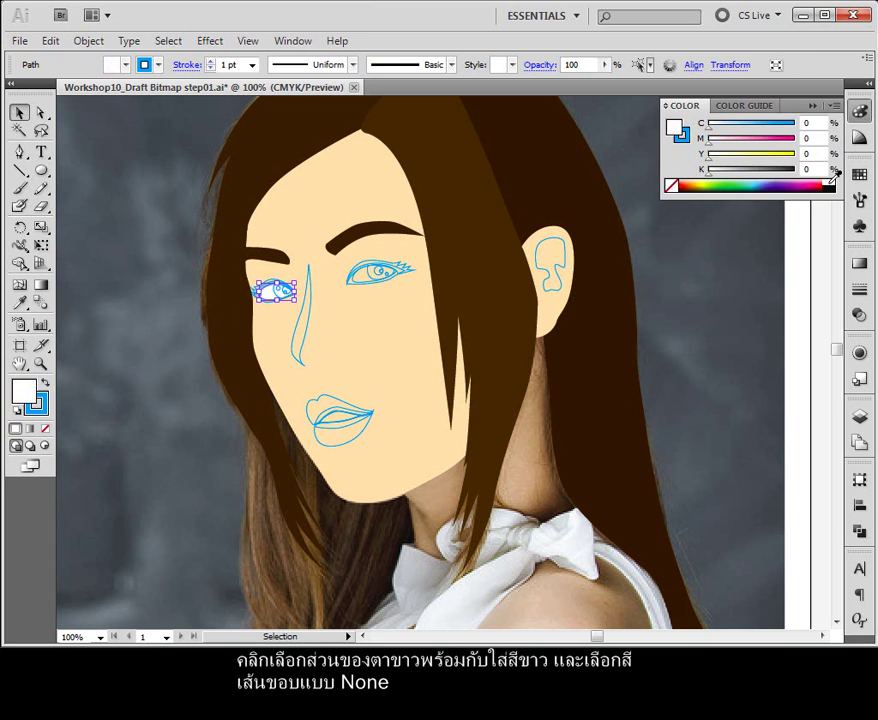
click(686, 146)
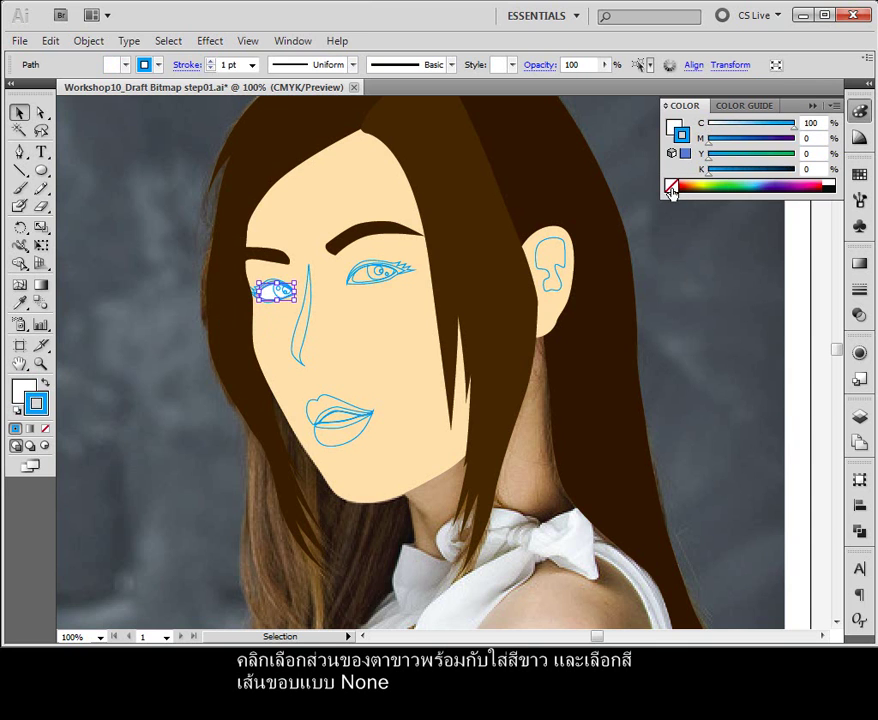
click(671, 187)
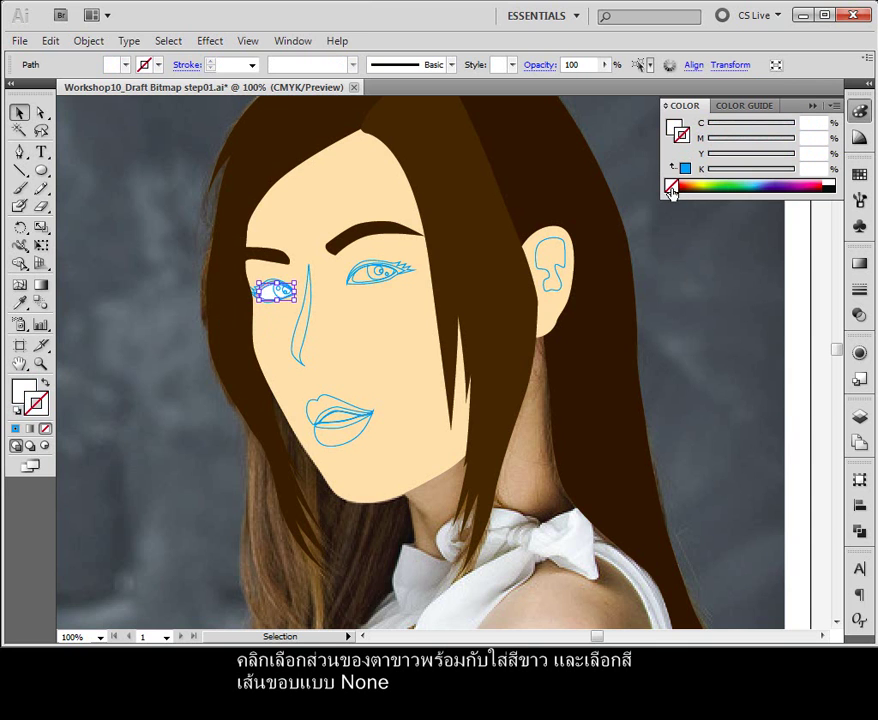
click(215, 307)
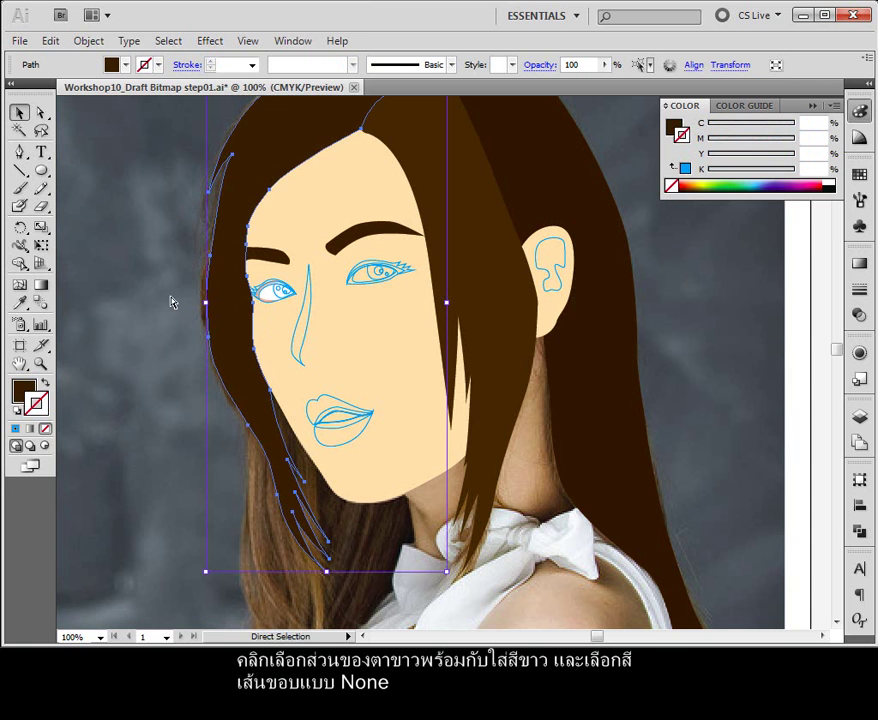
key(ctrl+plus)
key(ctrl+plus)
drag(182, 304, 382, 377)
- Fill the left eye's upper eyelid with the eyebrow's dark brown
click(265, 319)
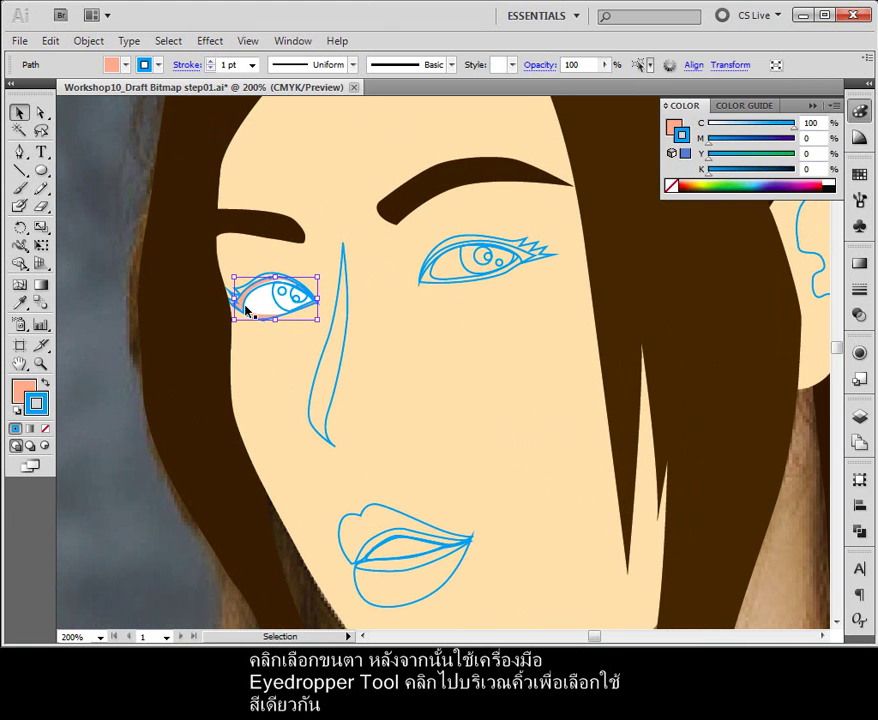
click(245, 310)
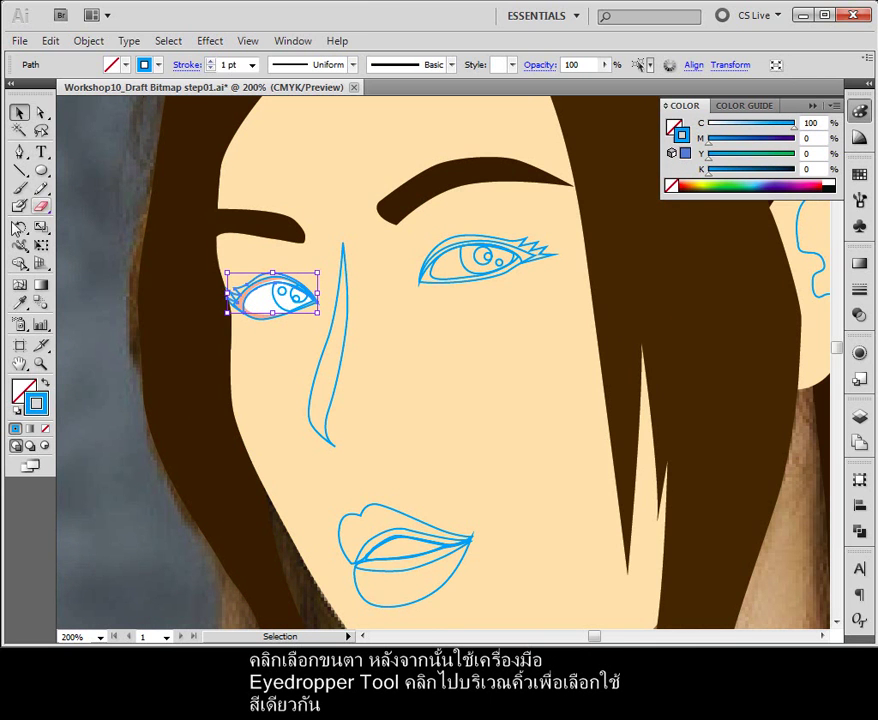
click(19, 302)
click(279, 212)
click(279, 212)
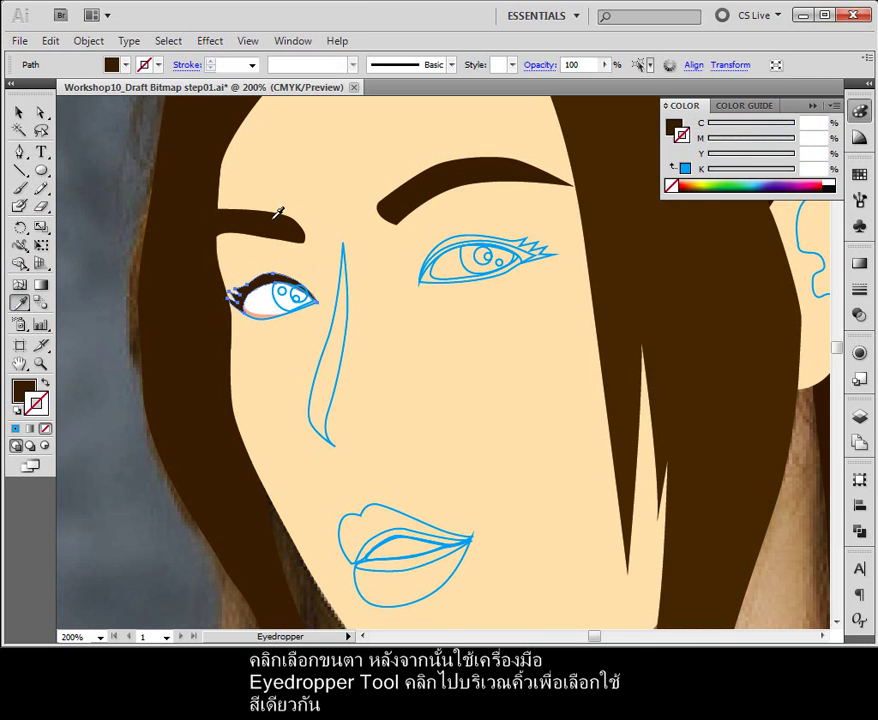
click(19, 112)
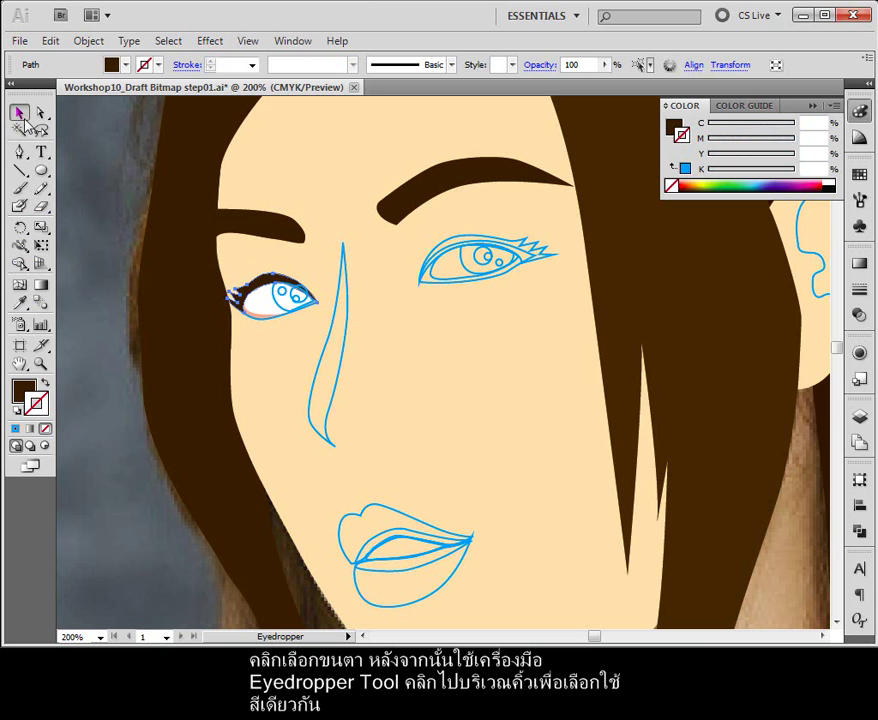
- Fill the left iris with the eyelash brown and set its black to K 90
click(286, 297)
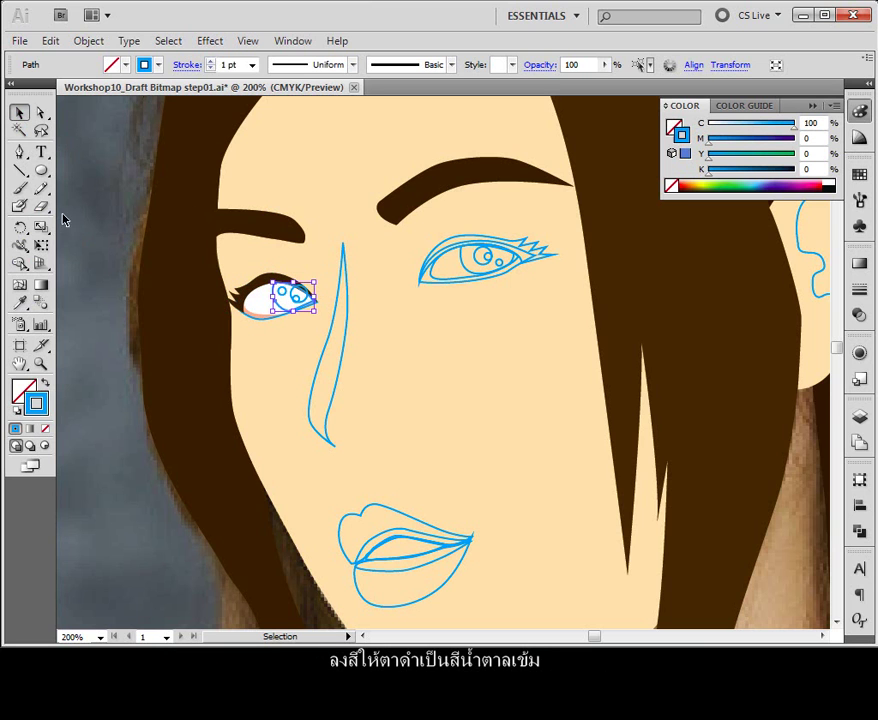
click(19, 303)
click(267, 278)
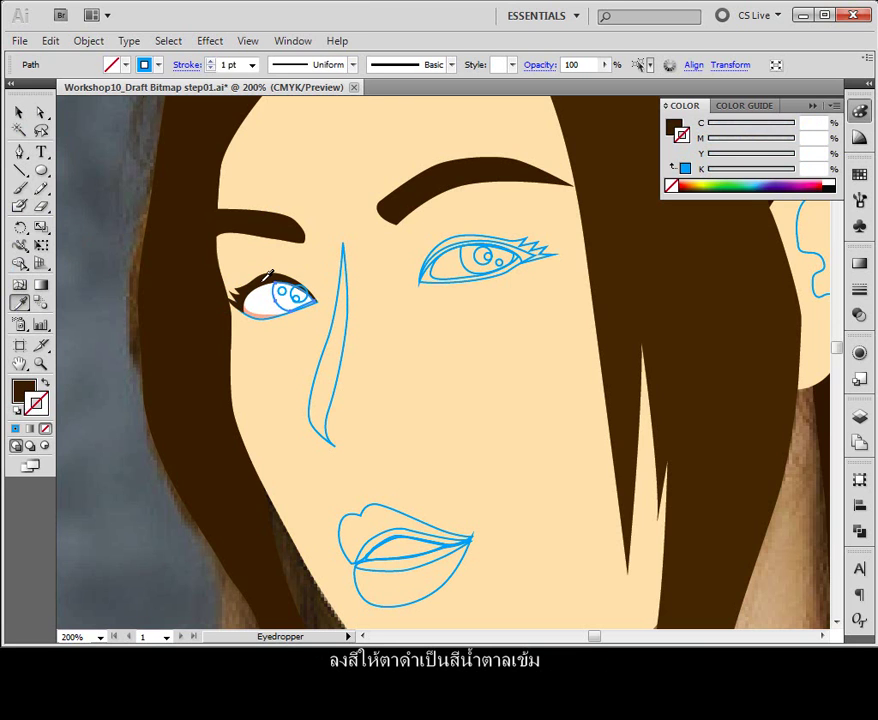
click(673, 126)
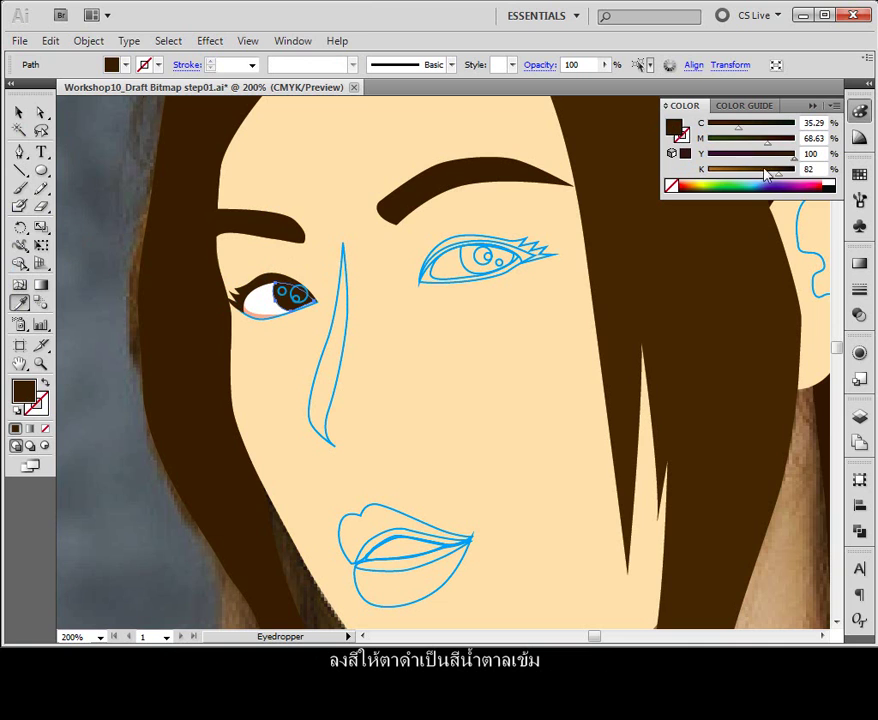
drag(790, 172, 786, 172)
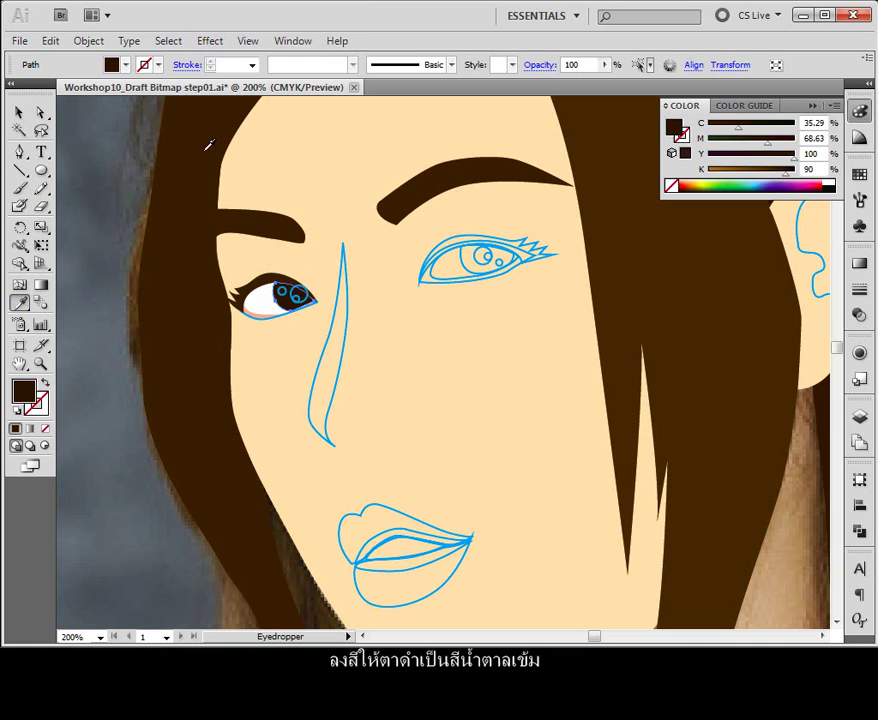
- Make the left eye's inner pupil circle solid black with no outline
click(18, 113)
click(268, 282)
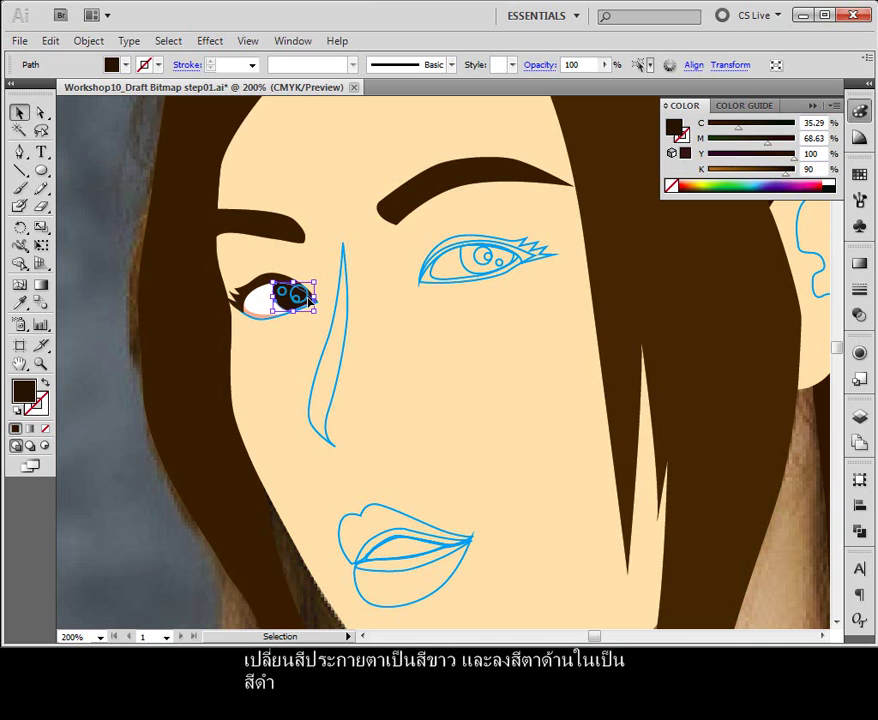
click(299, 292)
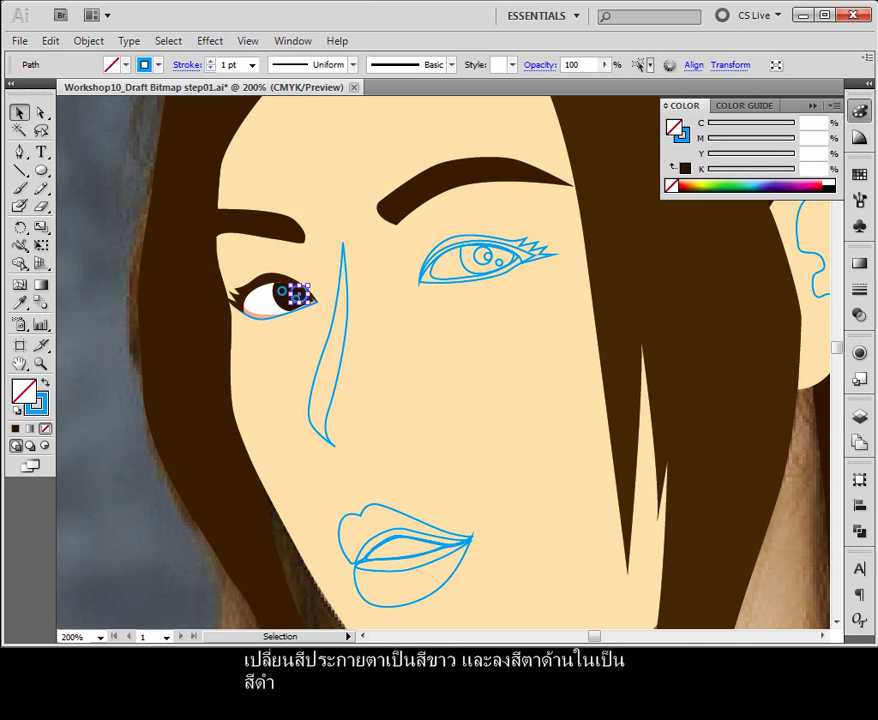
click(683, 169)
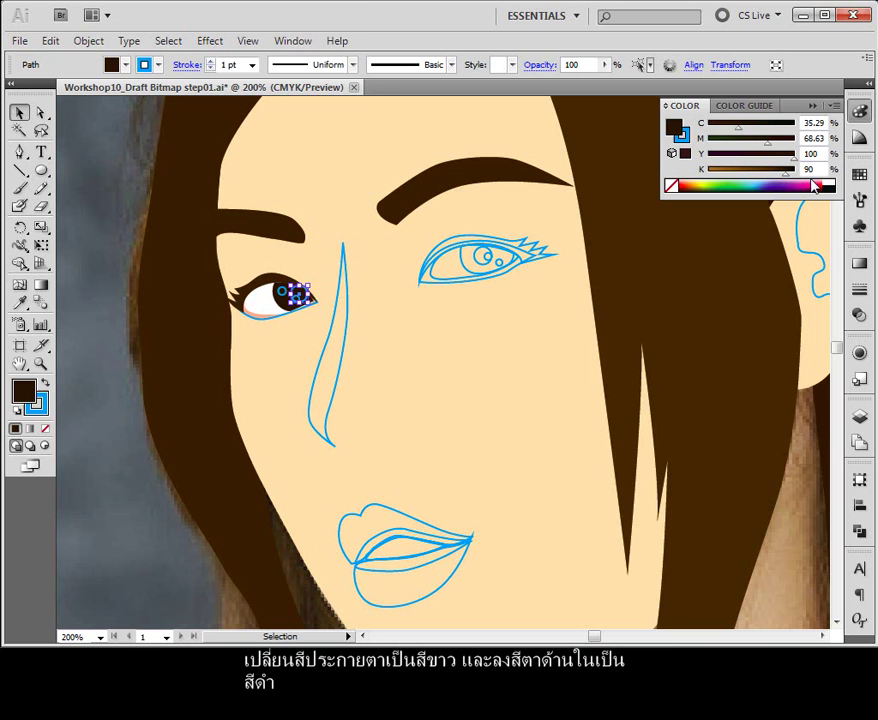
click(830, 187)
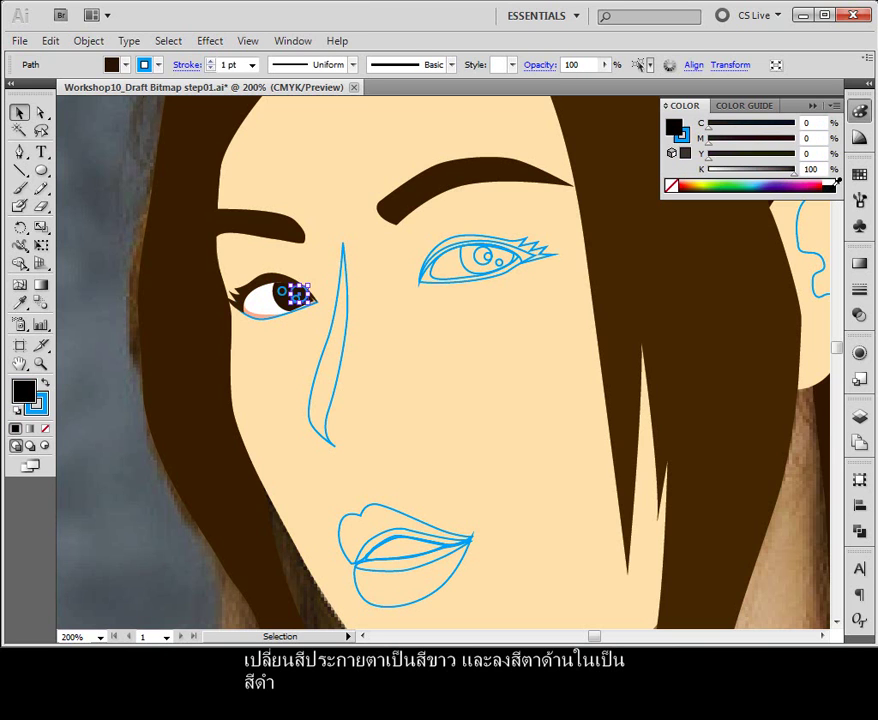
click(686, 139)
click(671, 186)
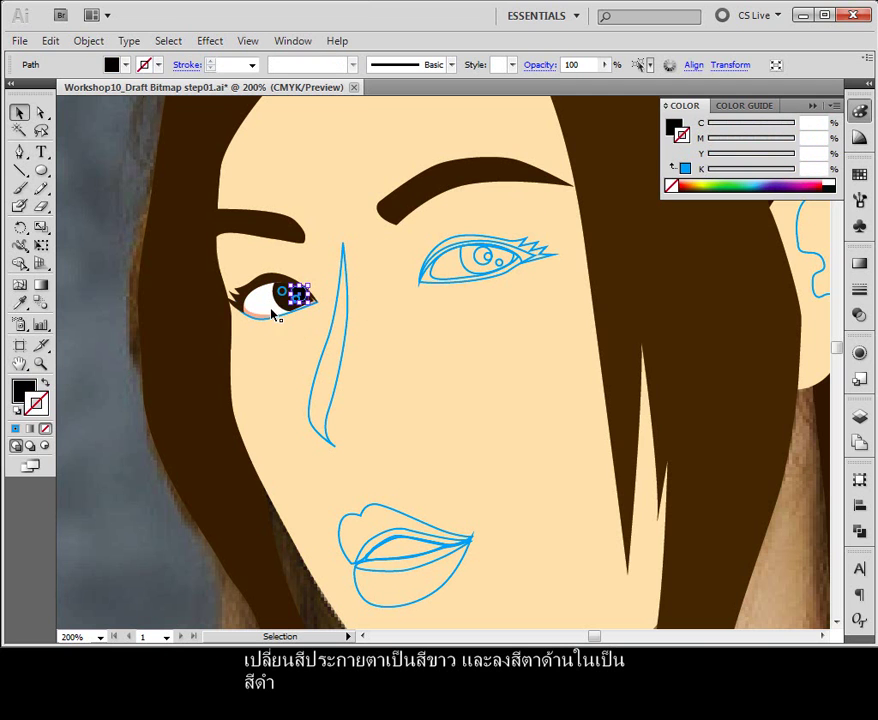
- Fill both left-eye highlight circles white and remove their blue outlines
click(292, 333)
key(ctrl+plus)
key(ctrl+plus)
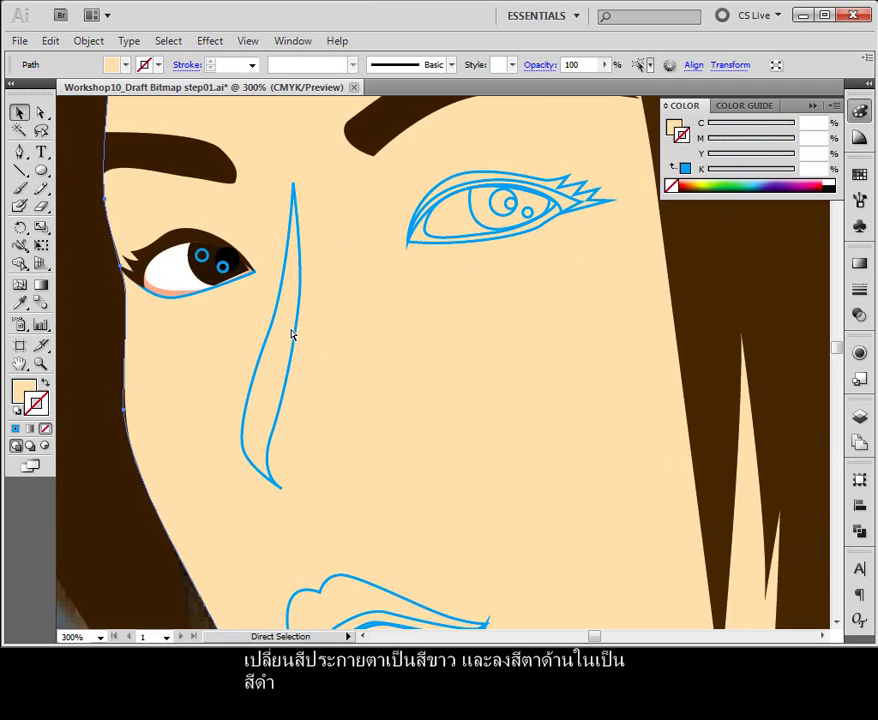
drag(288, 334, 437, 359)
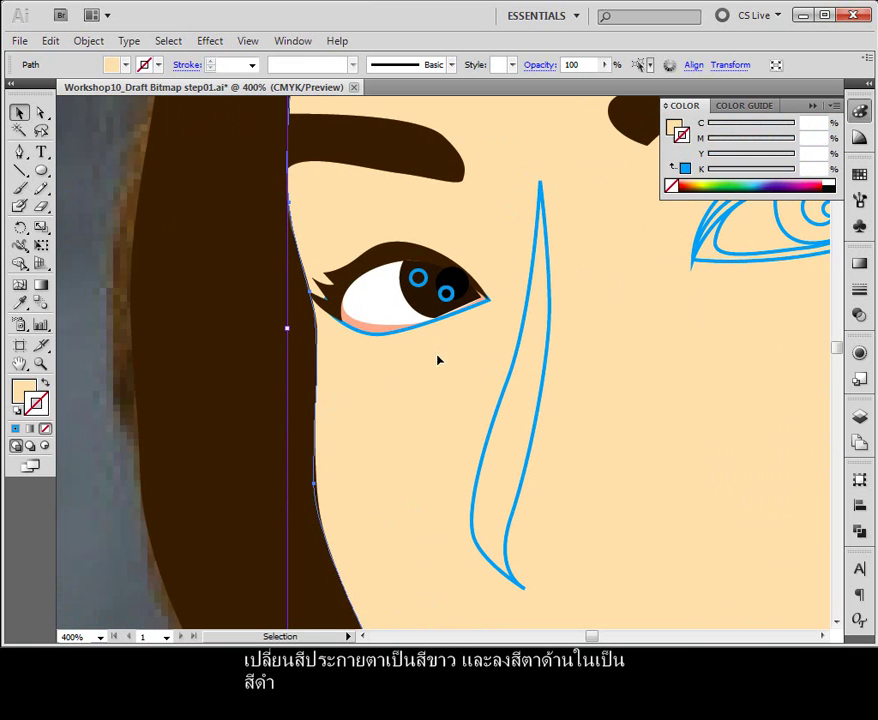
click(418, 284)
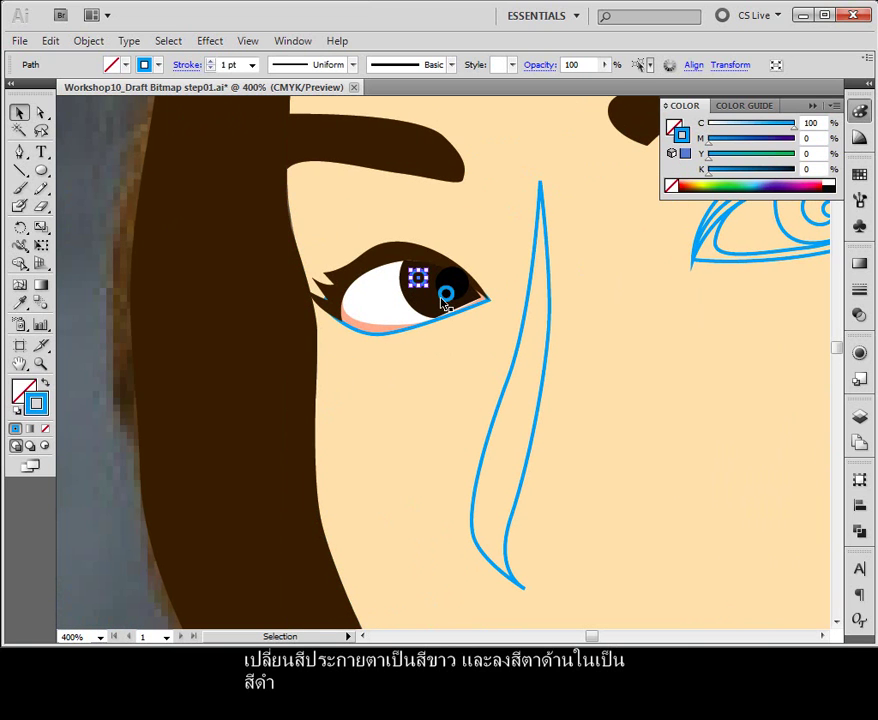
shift+click(444, 297)
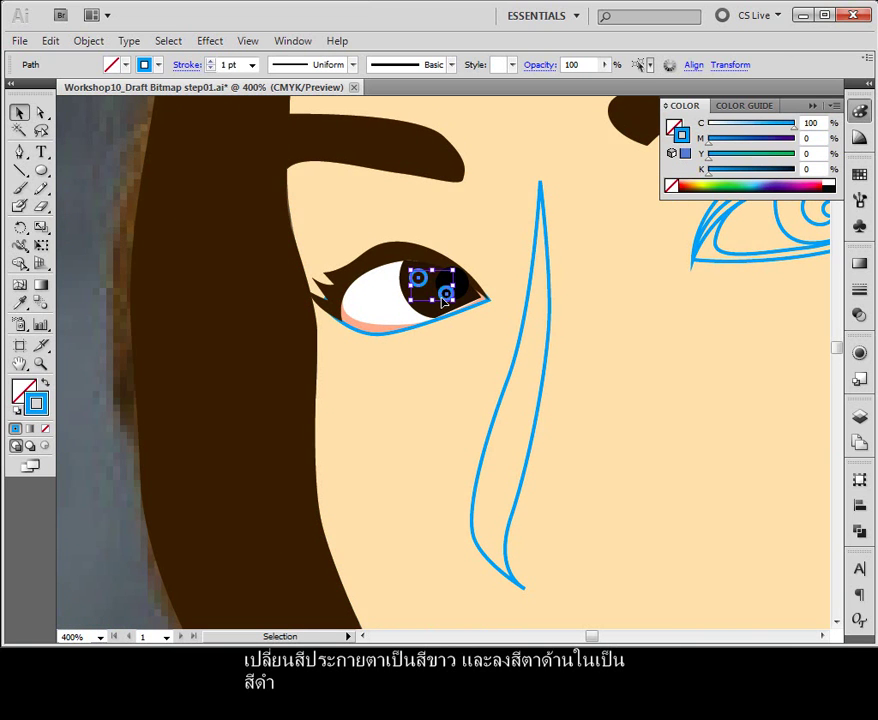
click(674, 128)
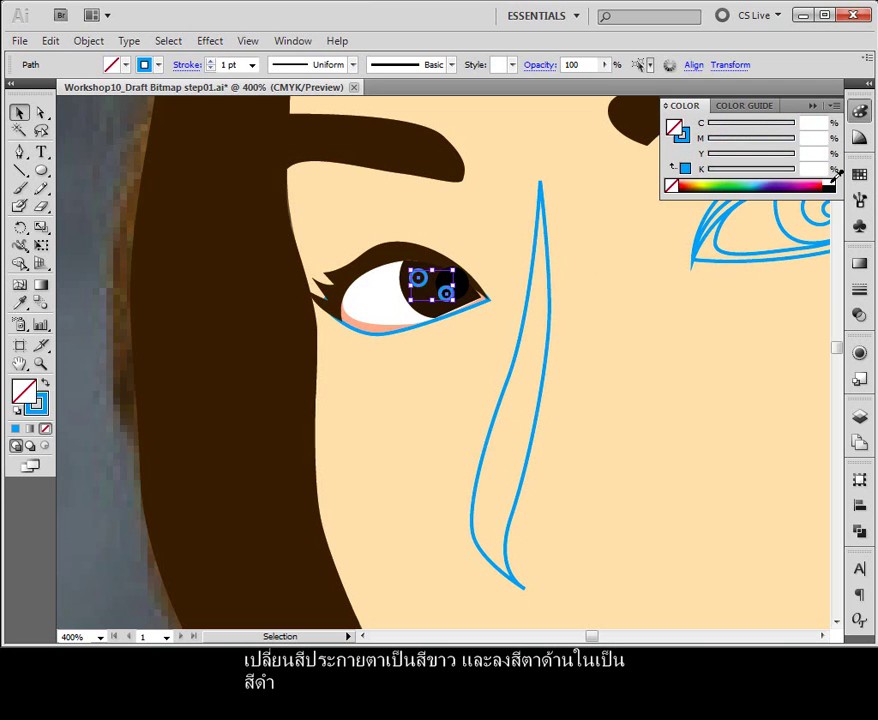
click(829, 182)
click(688, 145)
click(670, 185)
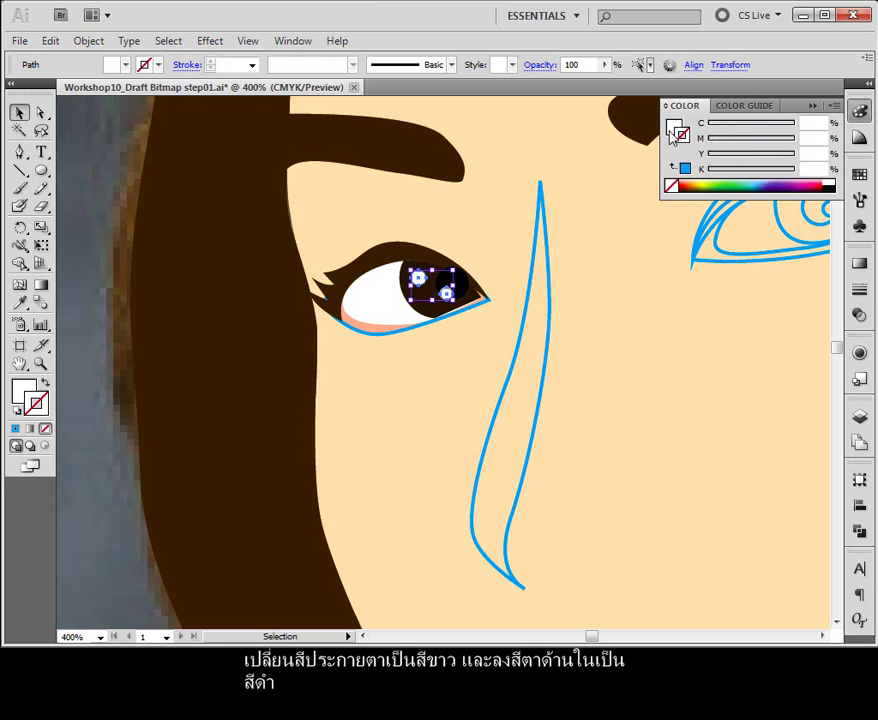
click(671, 128)
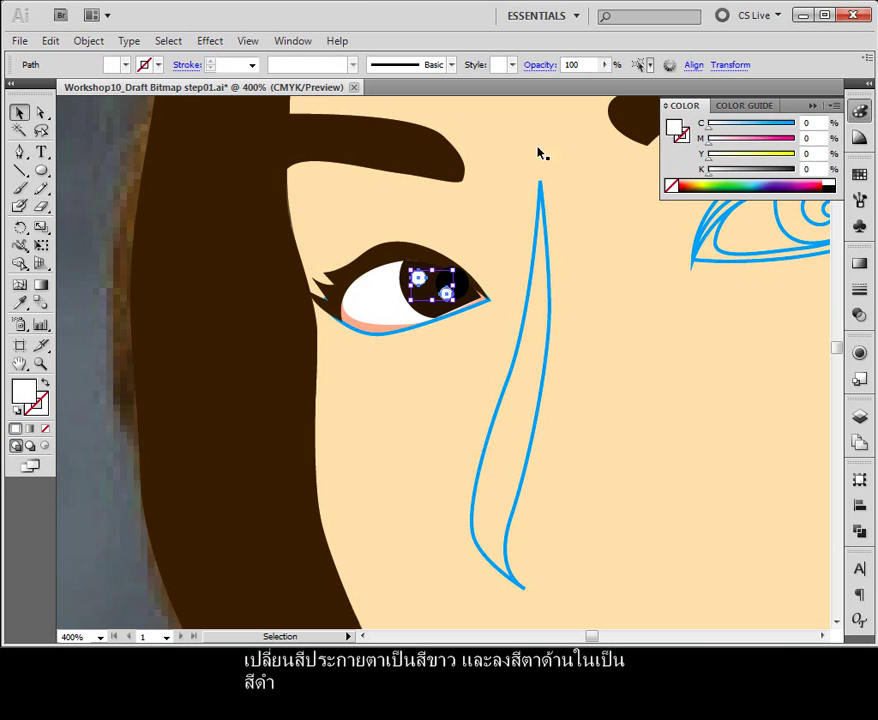
- Remove the blue outline from the left eye's outer shape
click(381, 337)
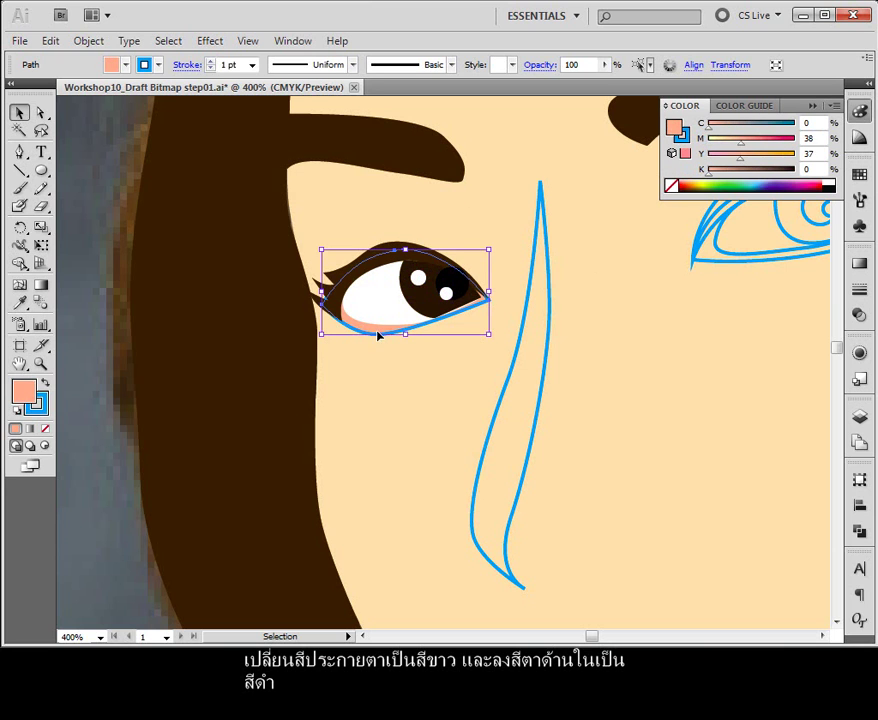
click(688, 143)
click(670, 186)
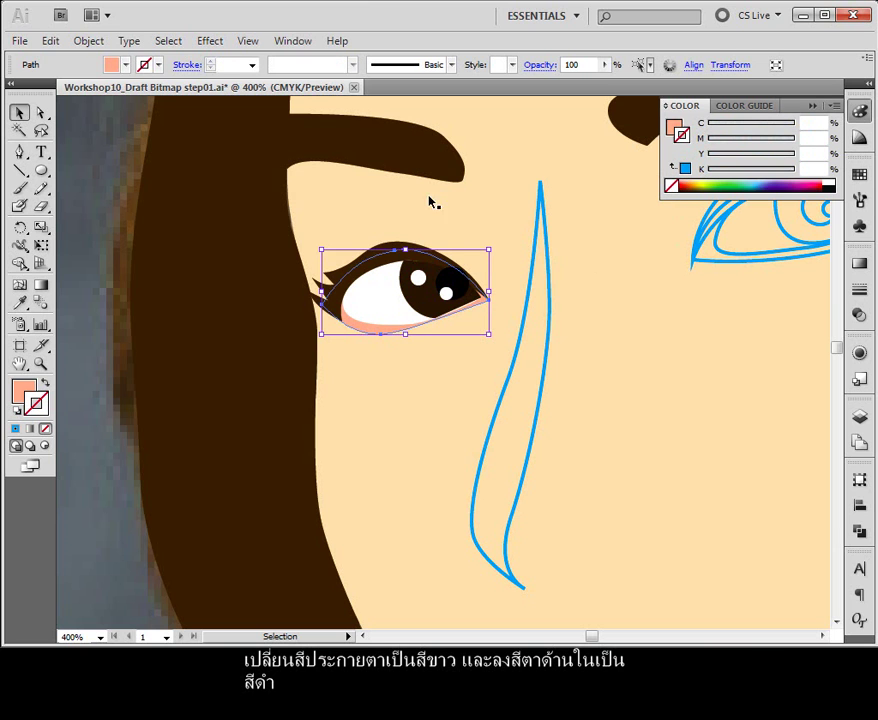
- Bring the upper lash shape to the front of the eye
click(375, 256)
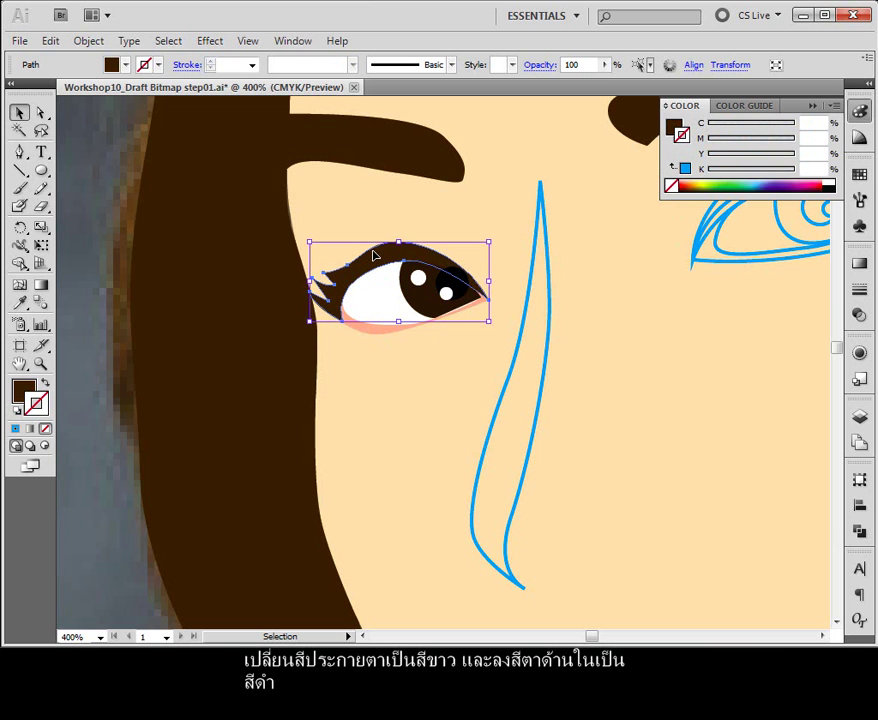
right_click(374, 256)
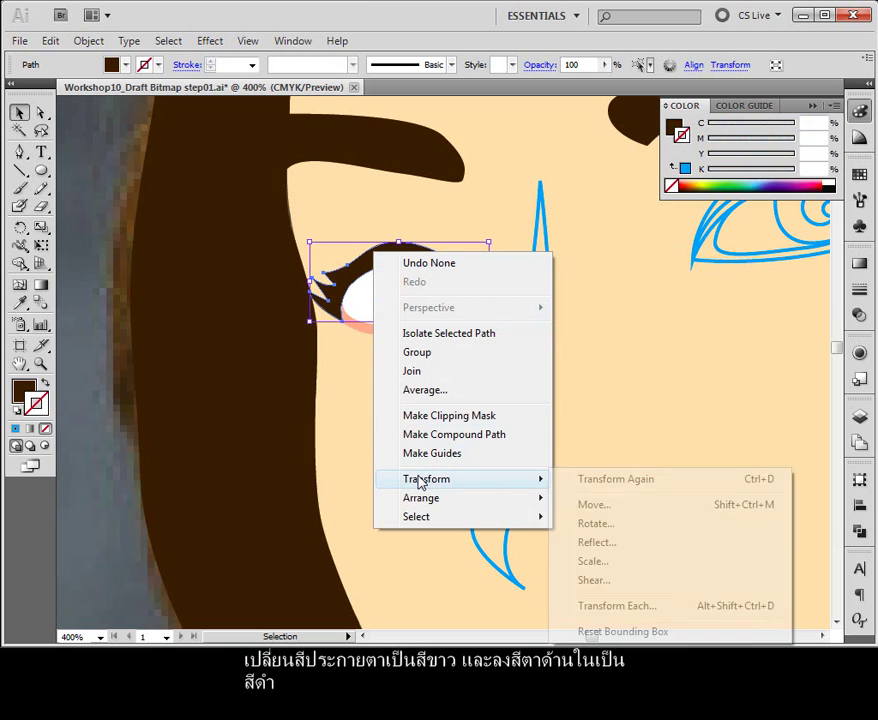
mouse_move(405, 500)
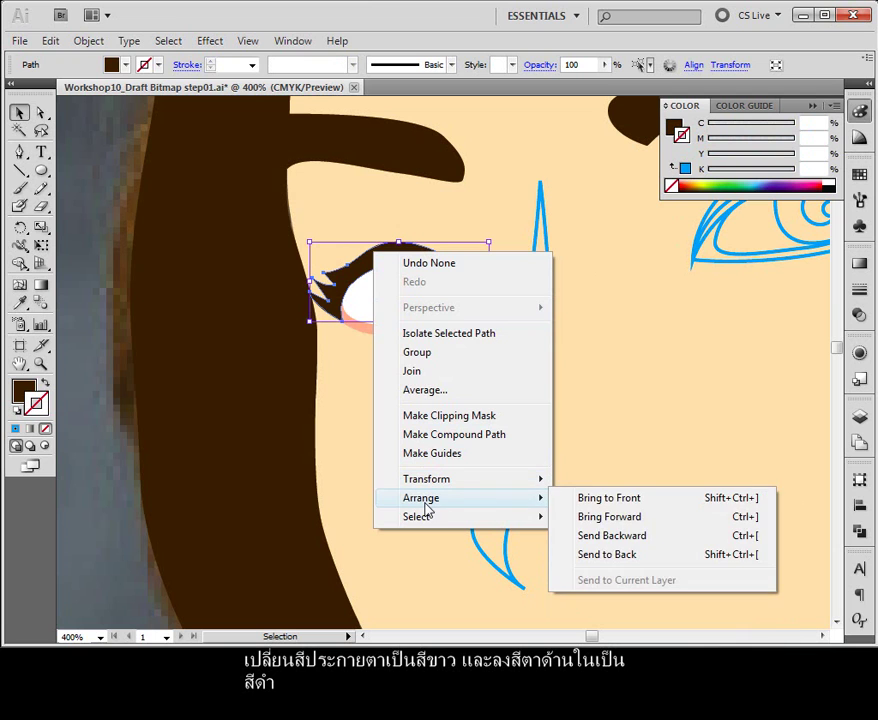
click(606, 503)
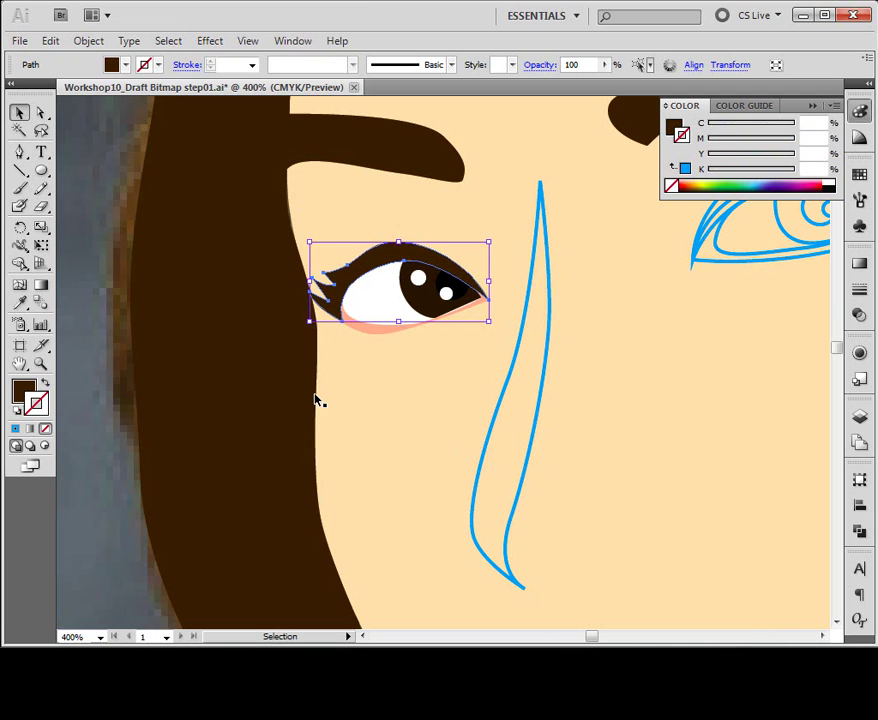
click(660, 320)
key(space)
drag(740, 350, 546, 379)
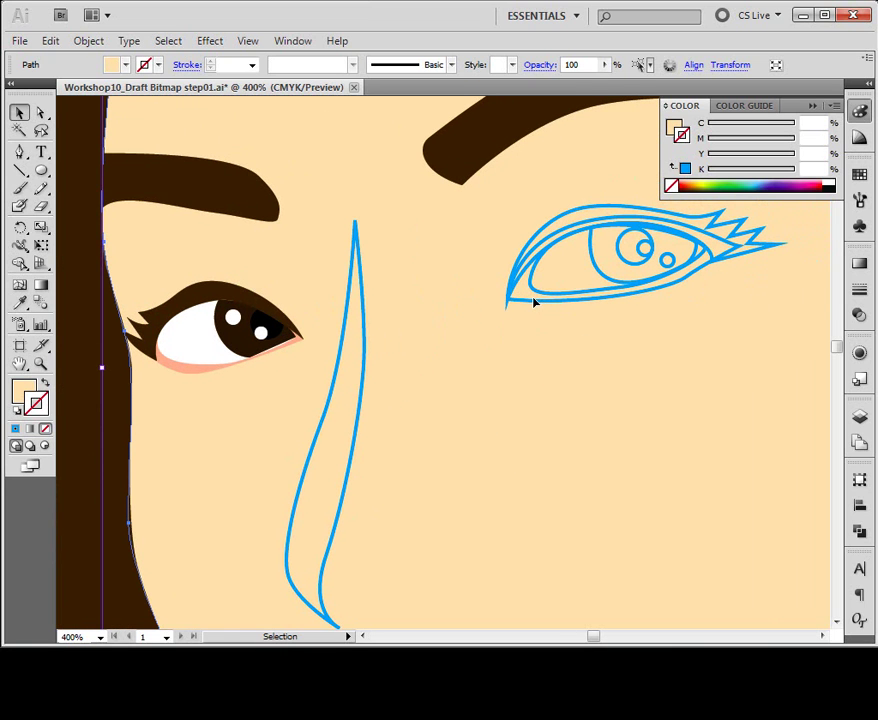
- Copy the left eye's salmon shape fill and white onto the right eye
click(535, 302)
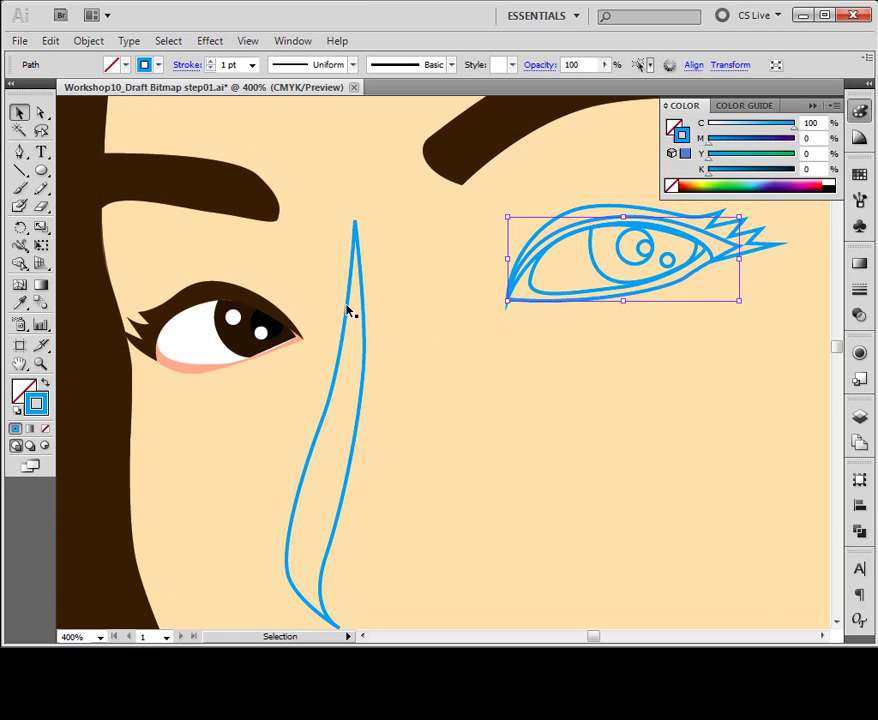
click(19, 302)
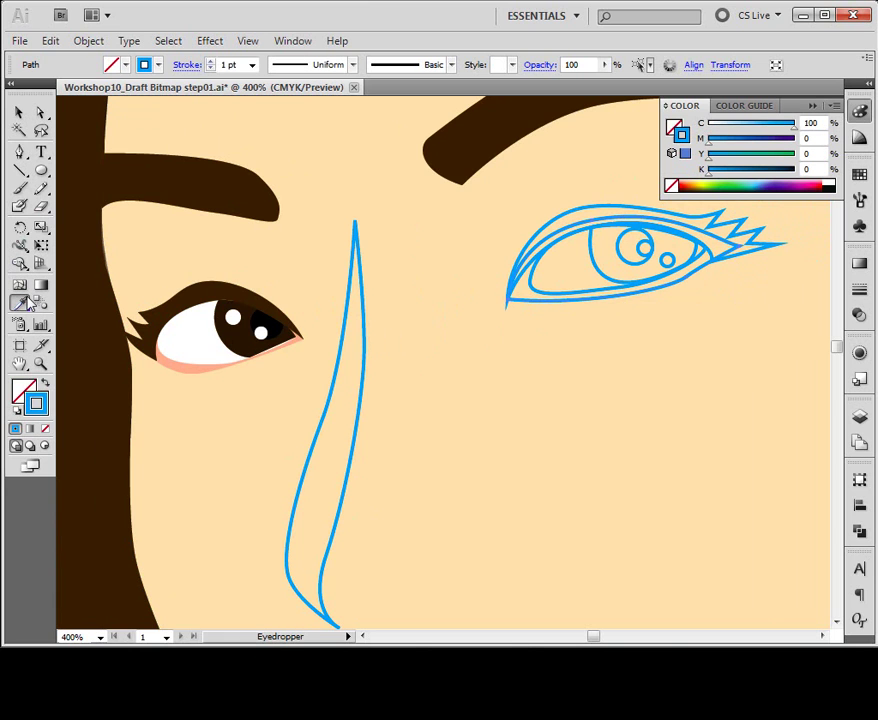
key(ctrl+shift+a)
click(174, 365)
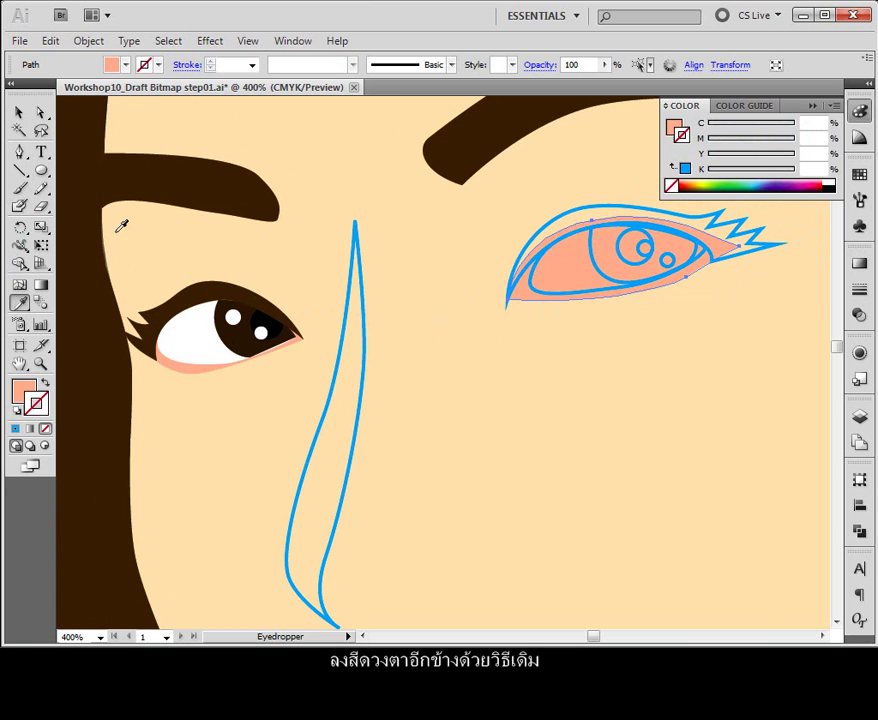
click(18, 113)
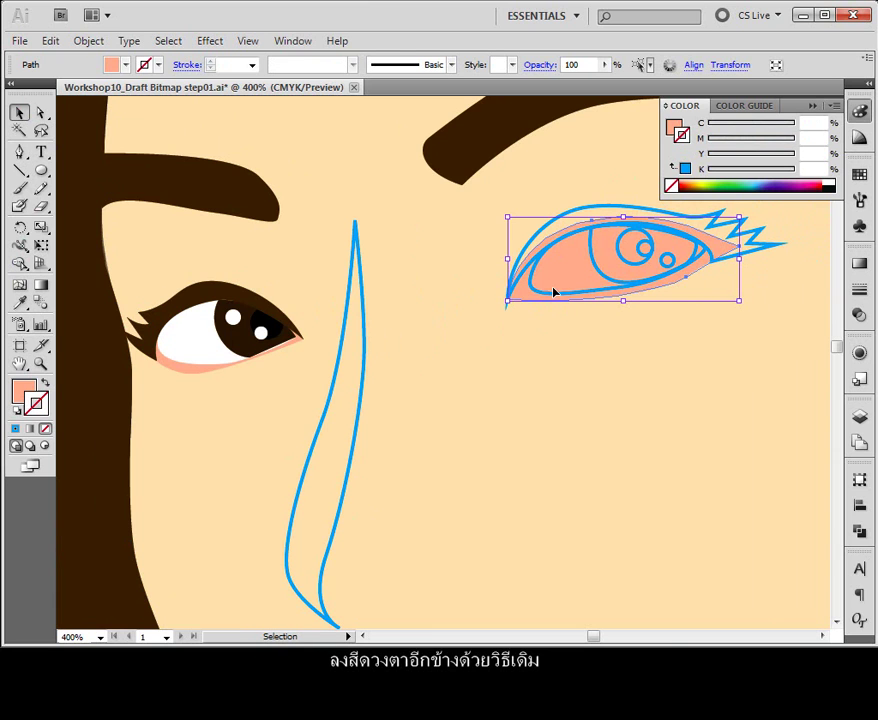
click(553, 297)
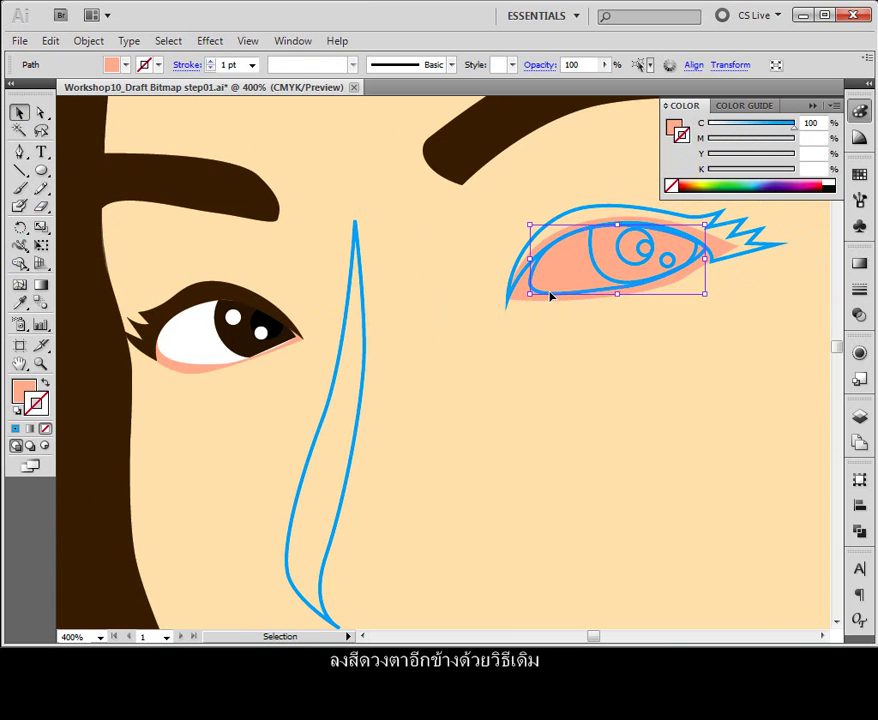
click(20, 302)
click(192, 345)
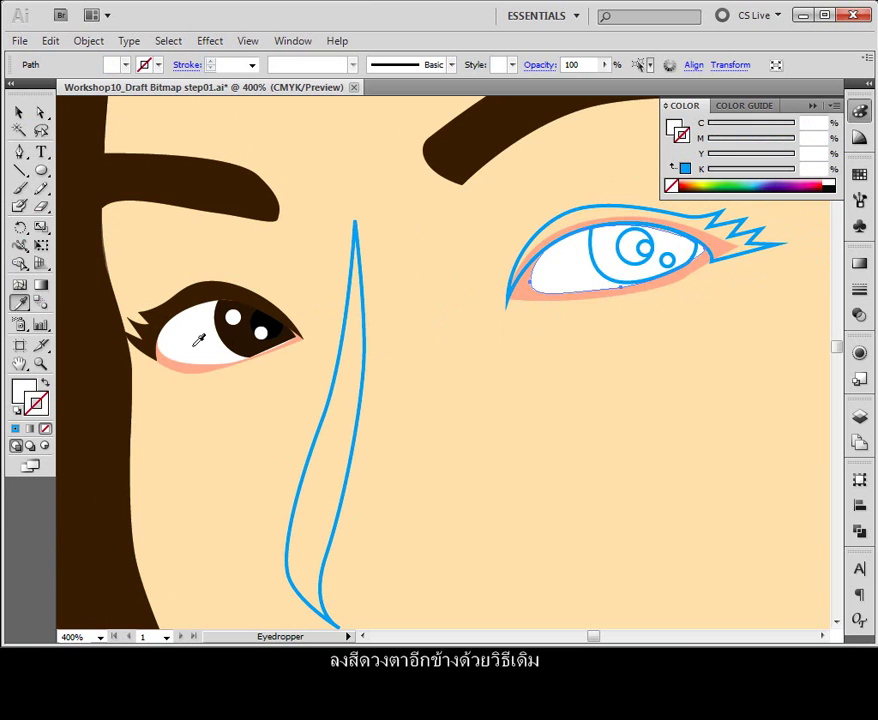
click(18, 113)
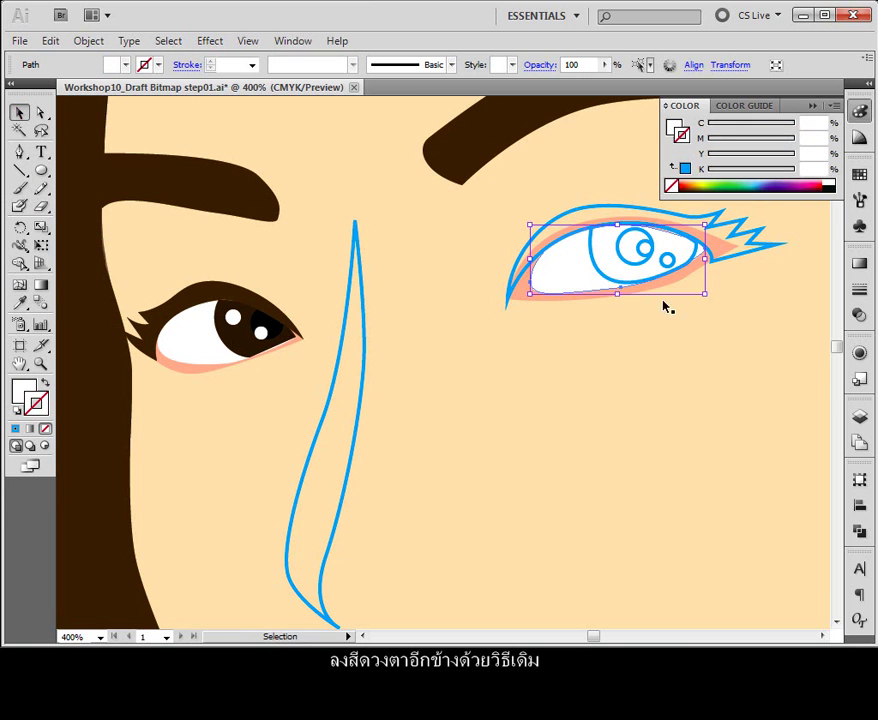
- Fill the right iris and its inner circle with the left iris's dark colours
click(608, 281)
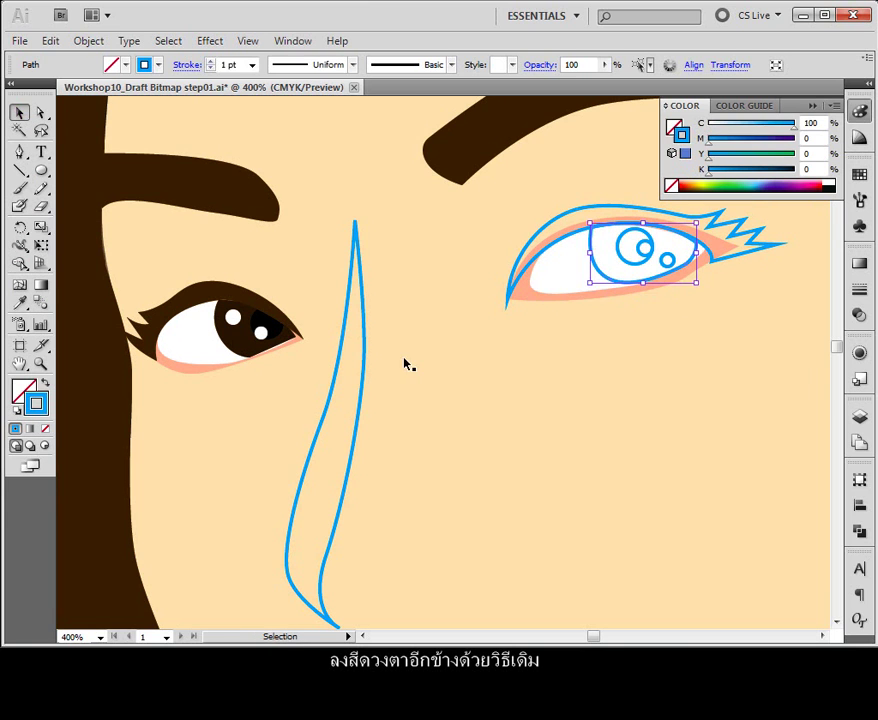
click(19, 303)
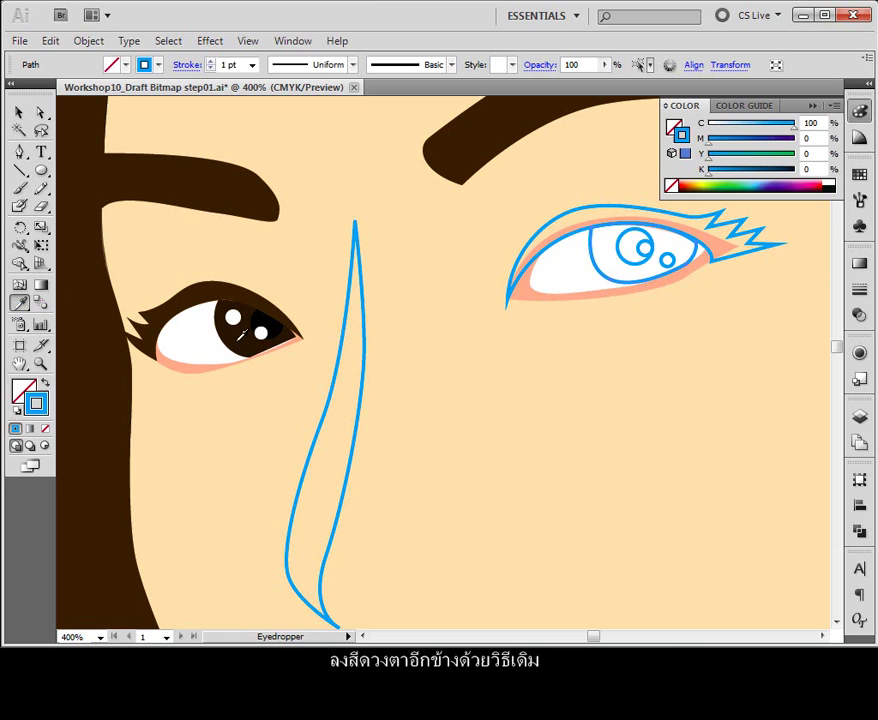
click(250, 325)
click(20, 112)
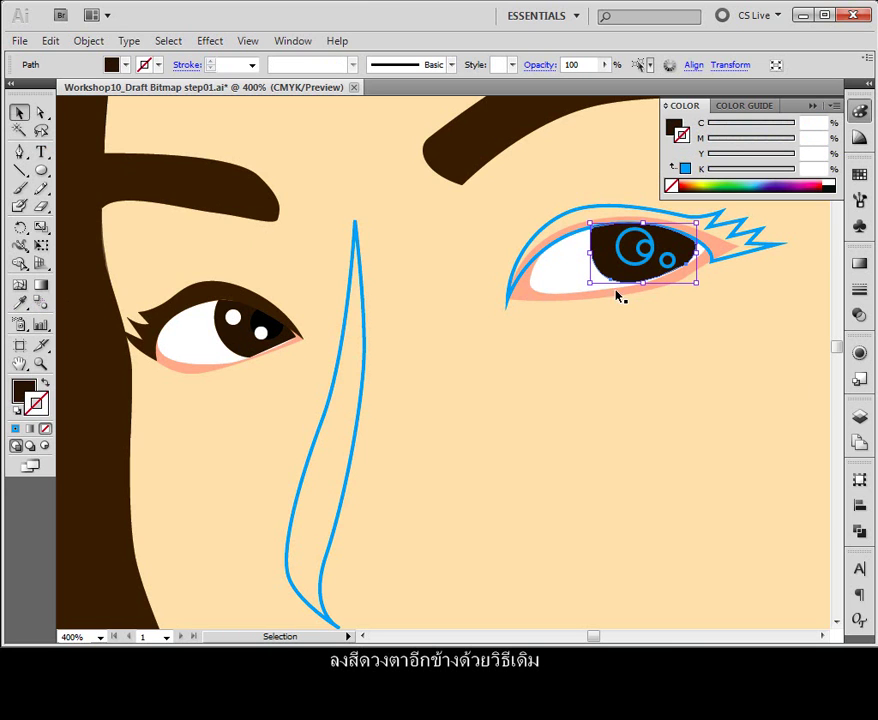
click(634, 250)
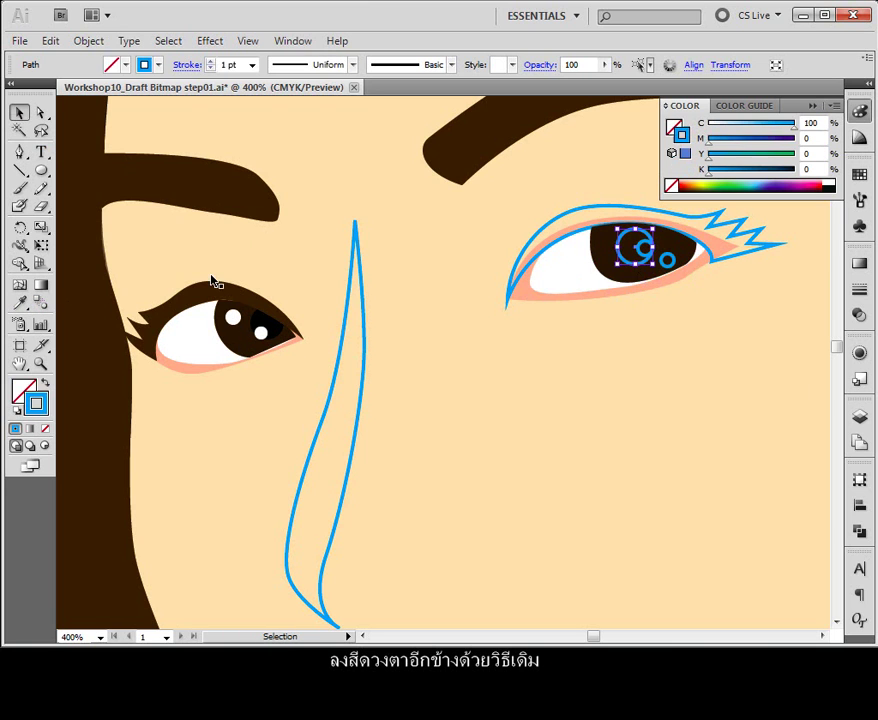
click(19, 303)
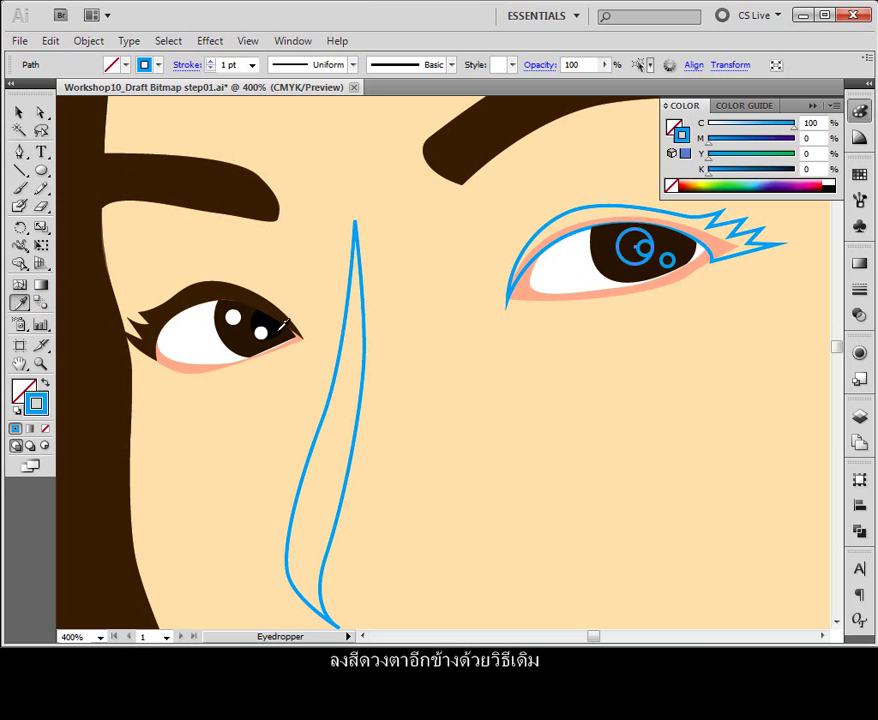
click(285, 327)
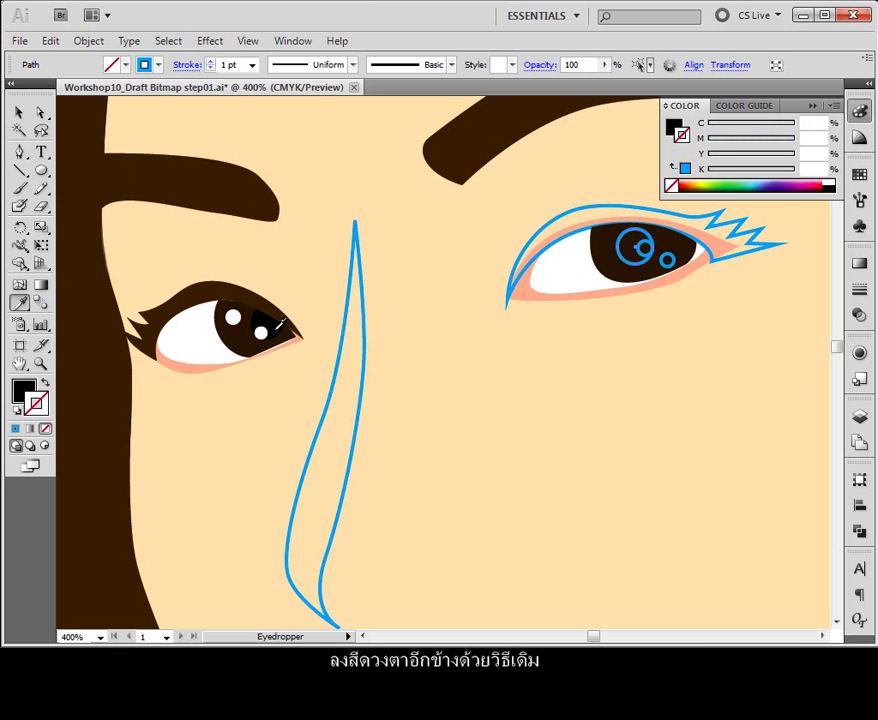
click(19, 112)
- Give both right-eye highlight rings the left eye's white
click(645, 252)
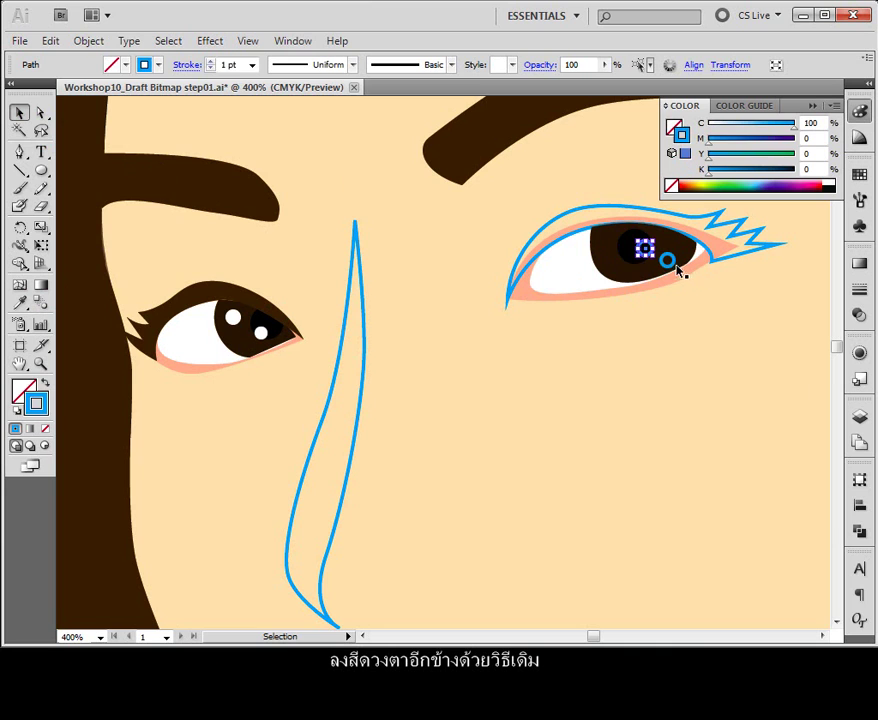
shift+click(667, 260)
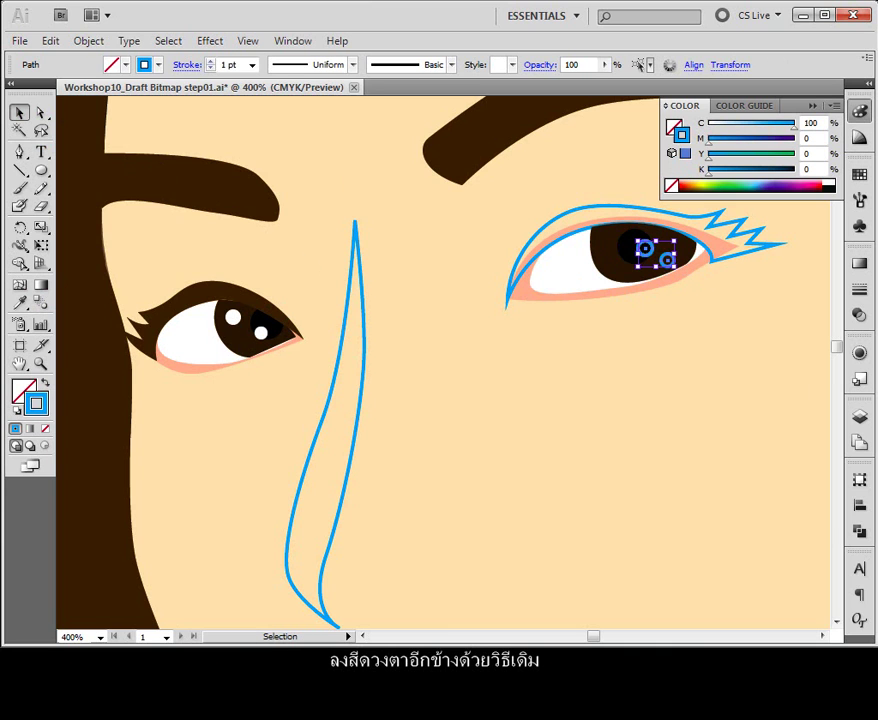
click(19, 303)
click(232, 317)
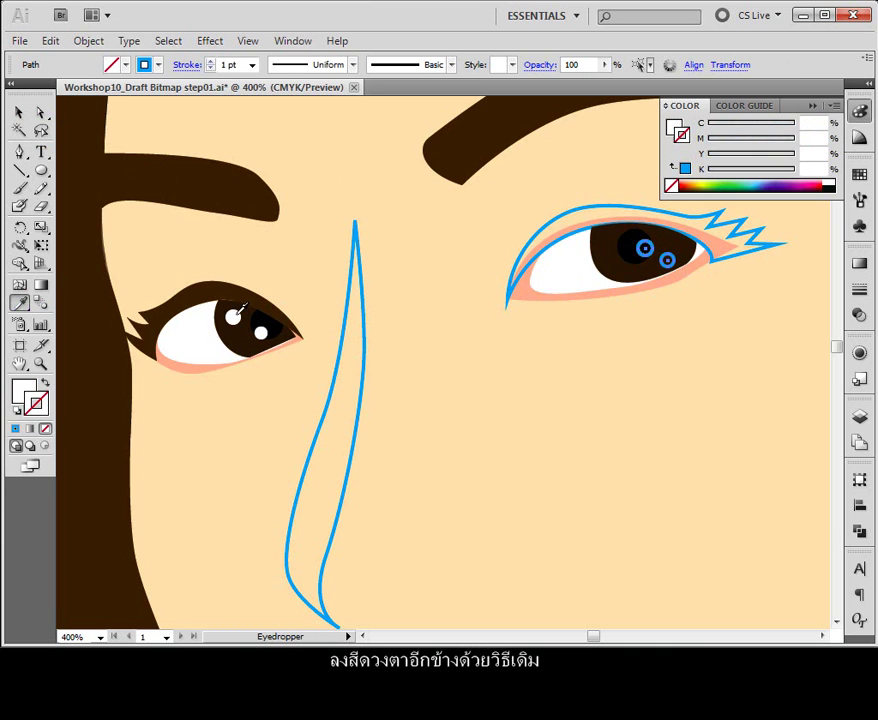
click(19, 112)
- Fill the right eye's lash shape with the eyebrow's dark brown
click(736, 238)
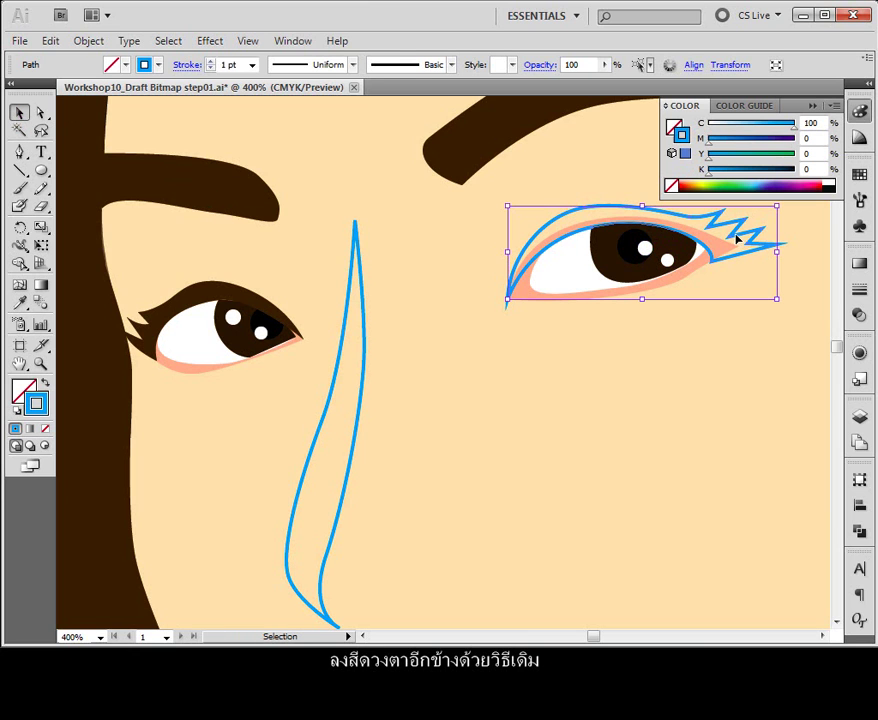
click(19, 303)
click(220, 202)
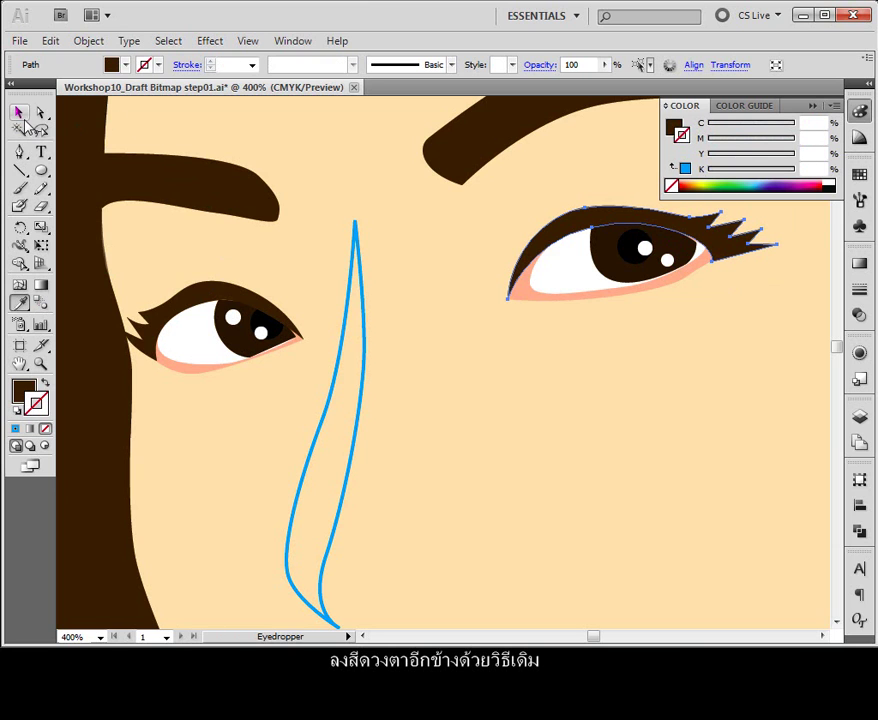
key(v)
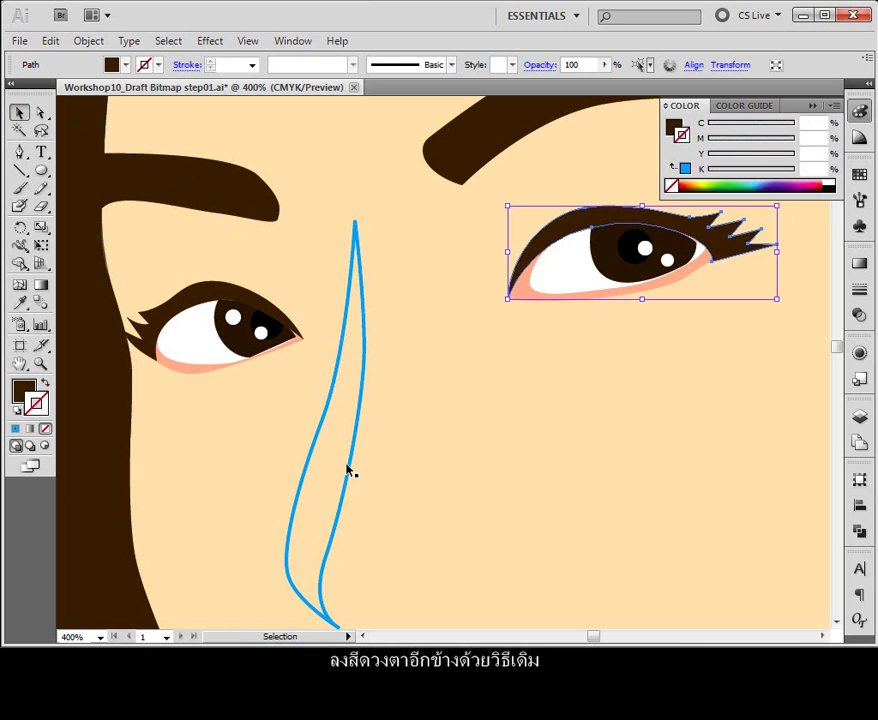
key(ctrl+h)
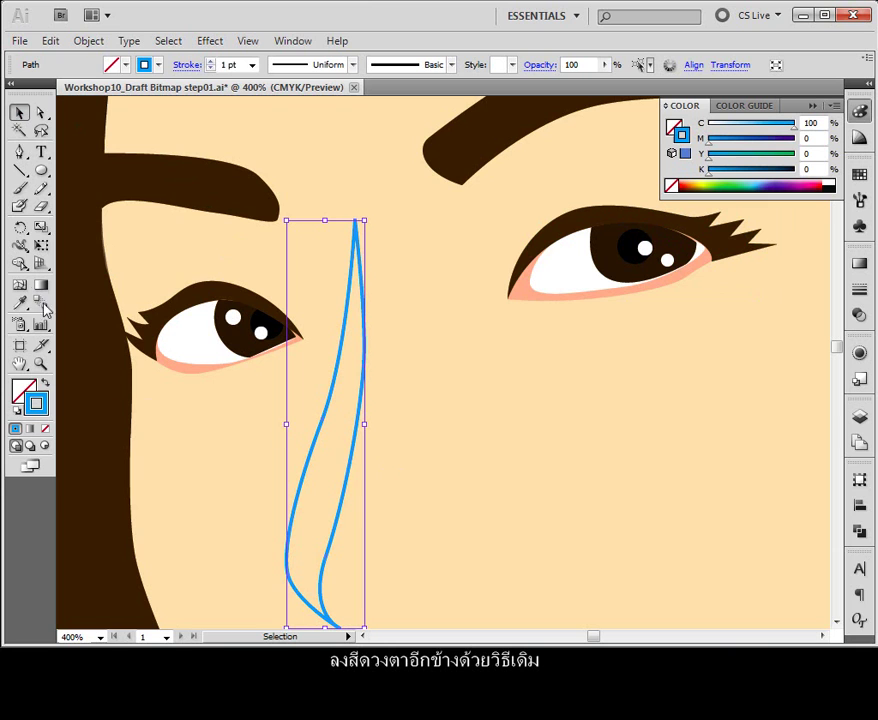
- Fill the nose highlight with the skin tone lightened to a cream of M 9, Y 20
click(19, 302)
click(516, 396)
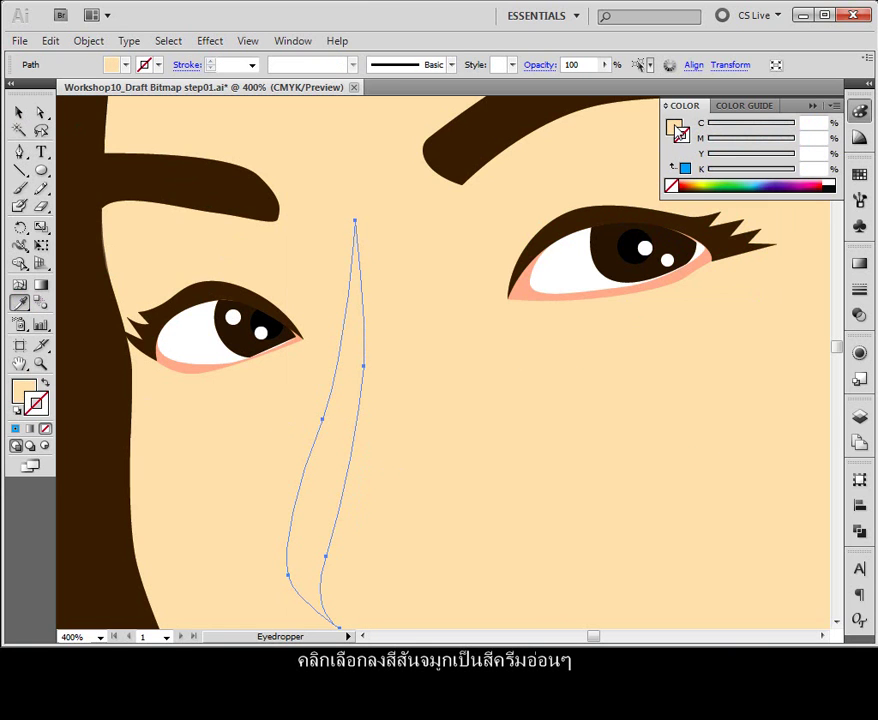
click(684, 168)
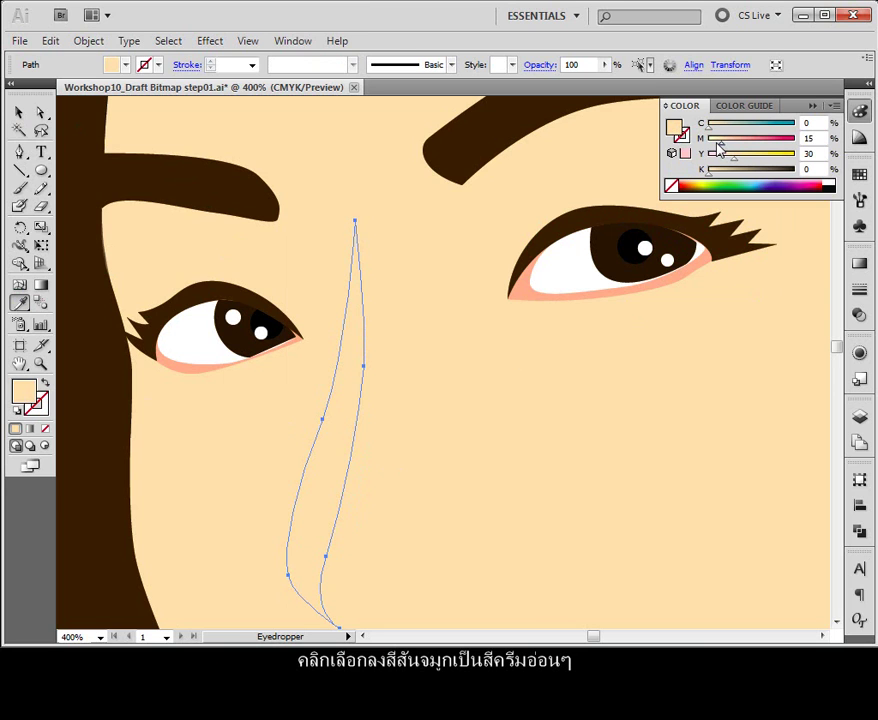
drag(717, 140, 713, 140)
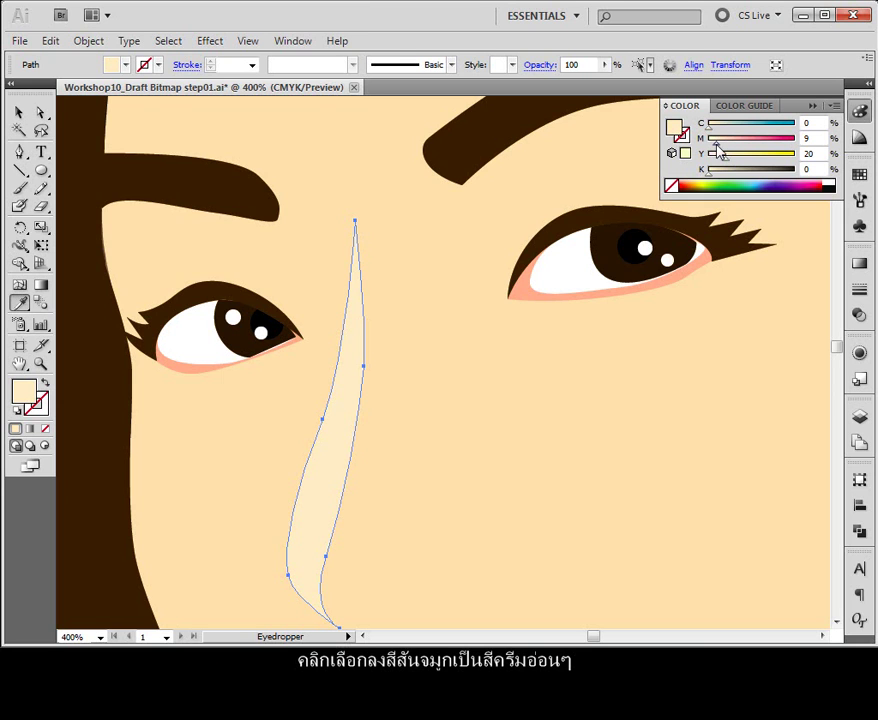
click(20, 114)
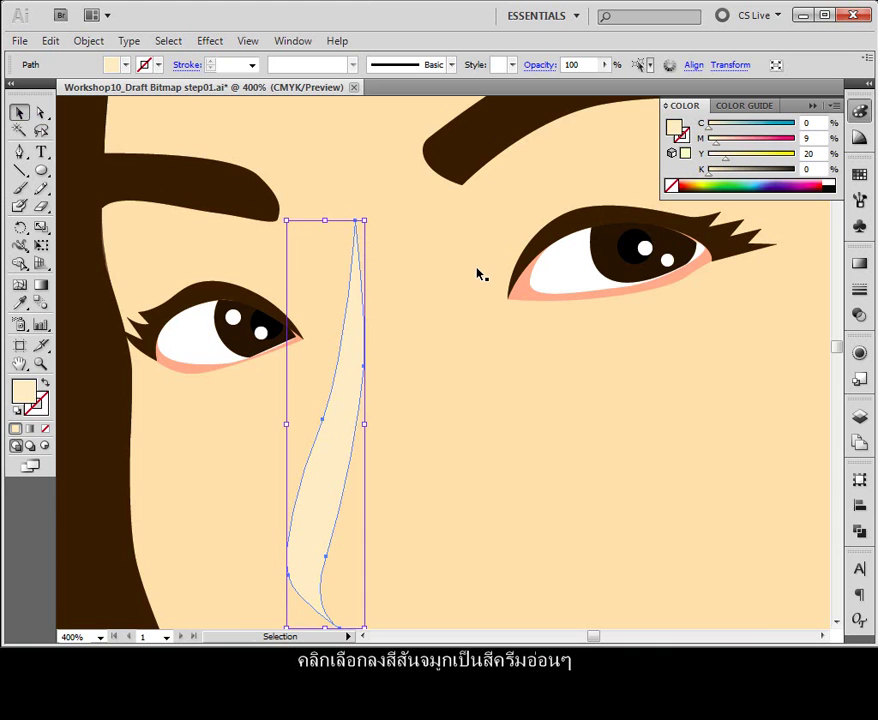
key(ctrl+minus)
key(ctrl+minus)
key(space)
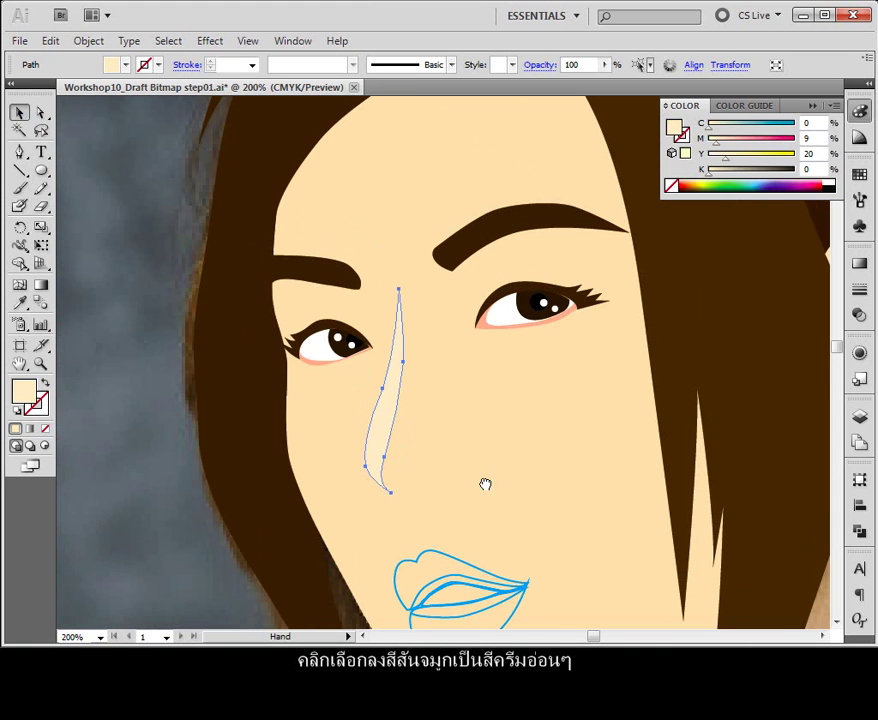
- Fill the upper and lower lips pink (M 70, Y 48) and remove their outline
drag(487, 473, 478, 367)
click(385, 486)
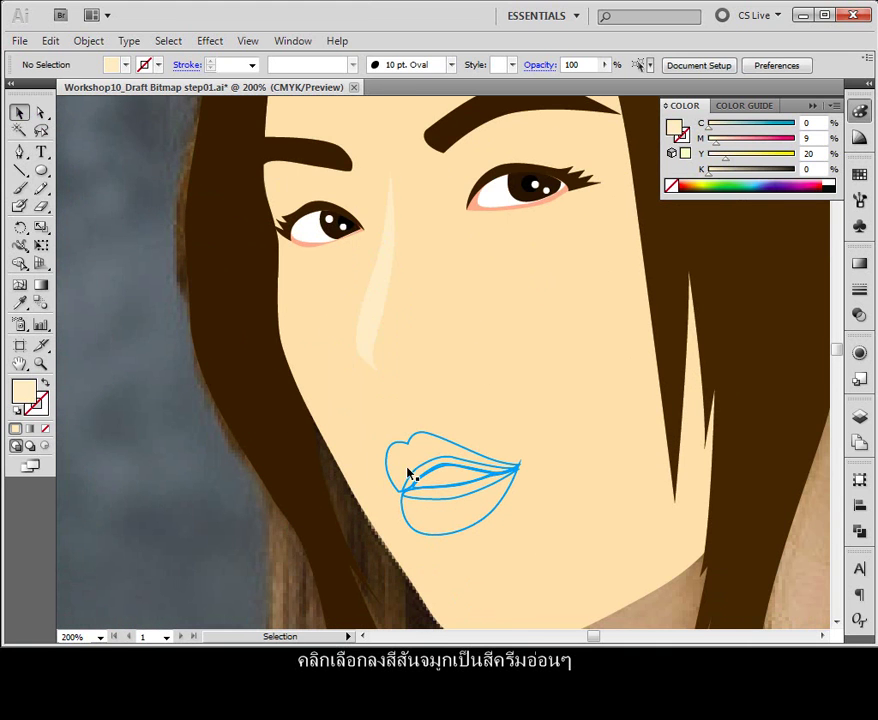
click(412, 440)
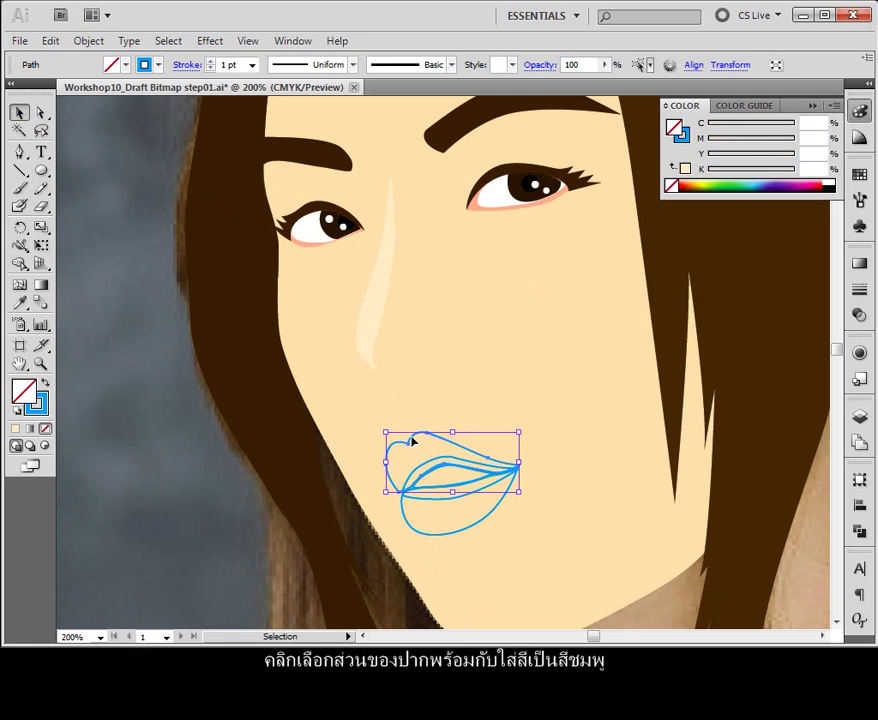
shift+click(462, 533)
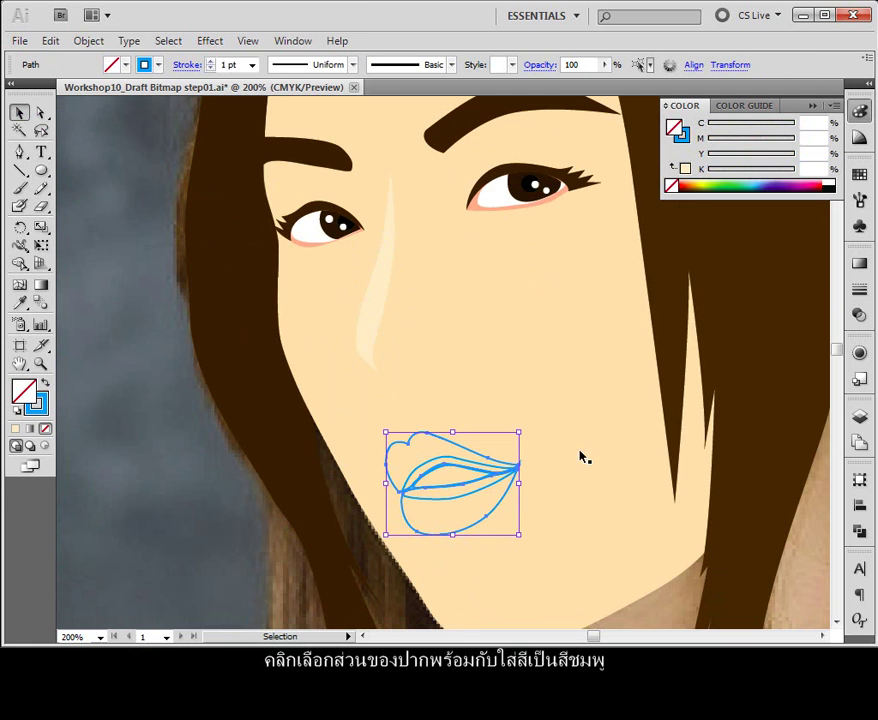
click(684, 170)
drag(717, 141, 761, 141)
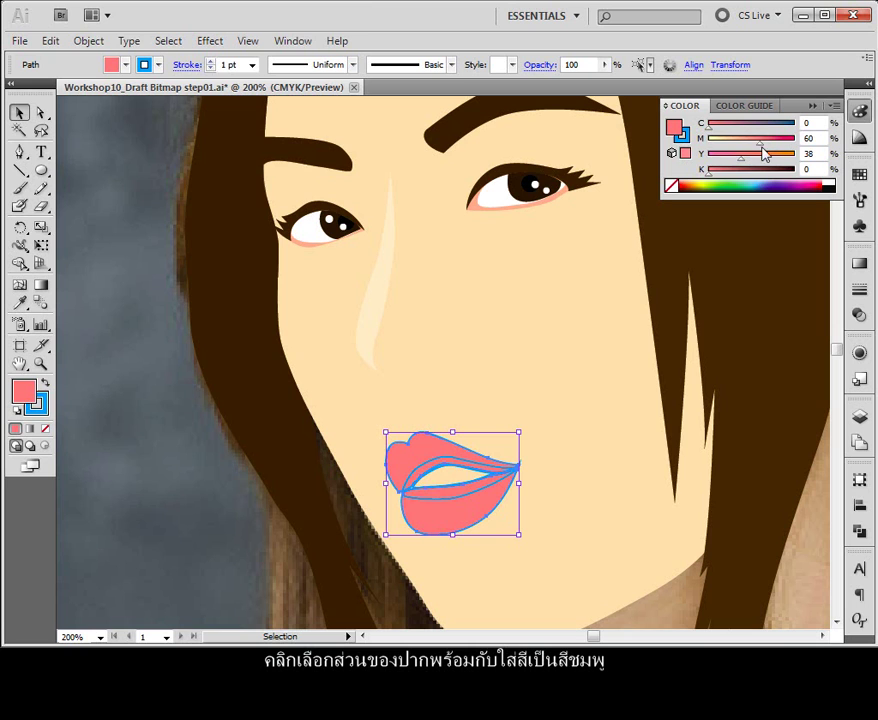
drag(762, 147, 769, 143)
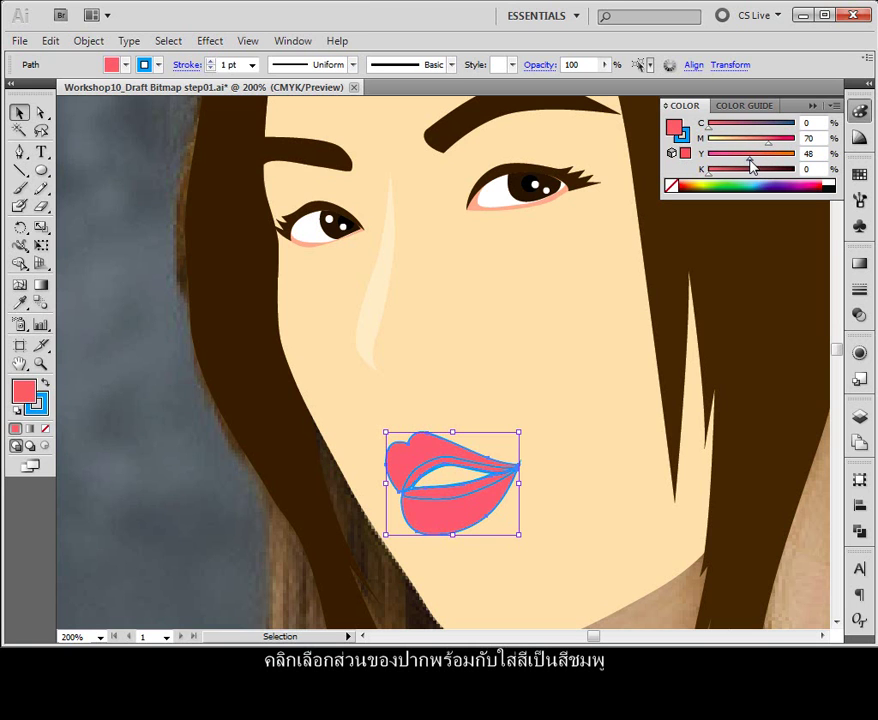
click(43, 412)
click(45, 428)
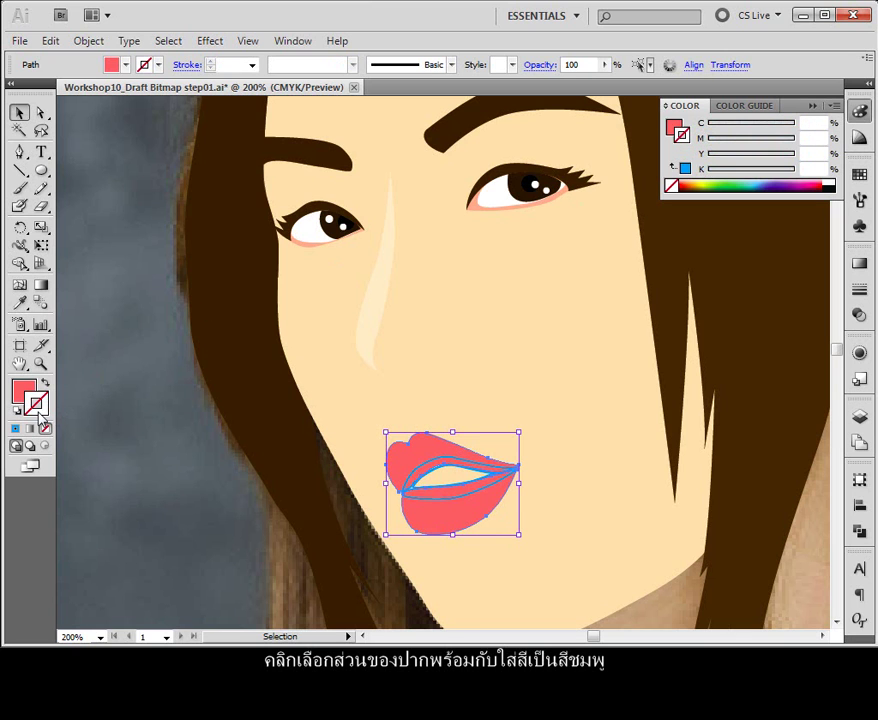
- Stretch the inner mouth shape slightly down and fill it a deeper lip pink
click(30, 395)
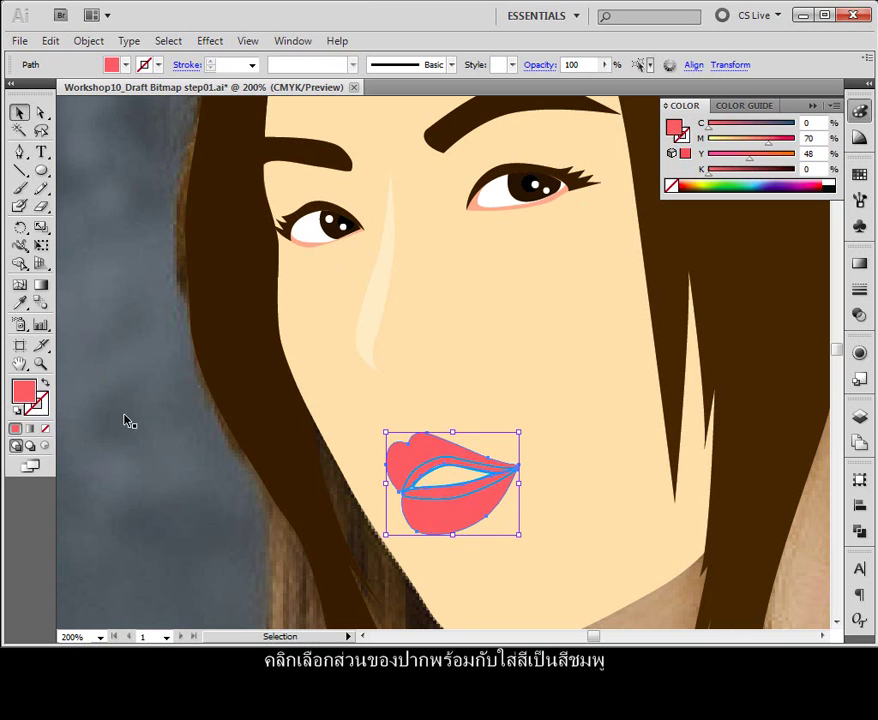
click(456, 462)
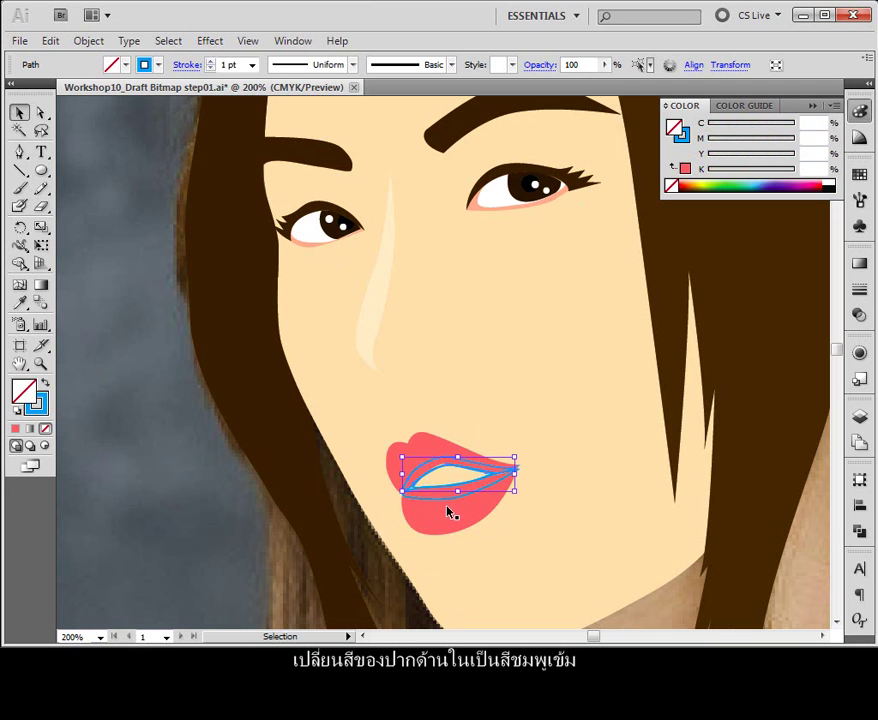
drag(450, 496, 439, 504)
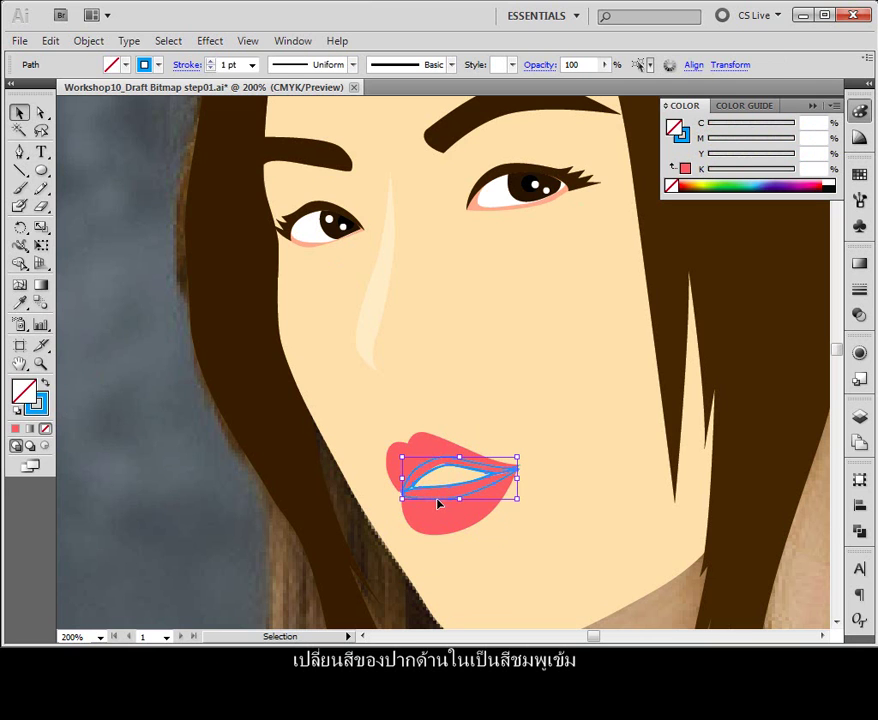
click(20, 302)
click(427, 442)
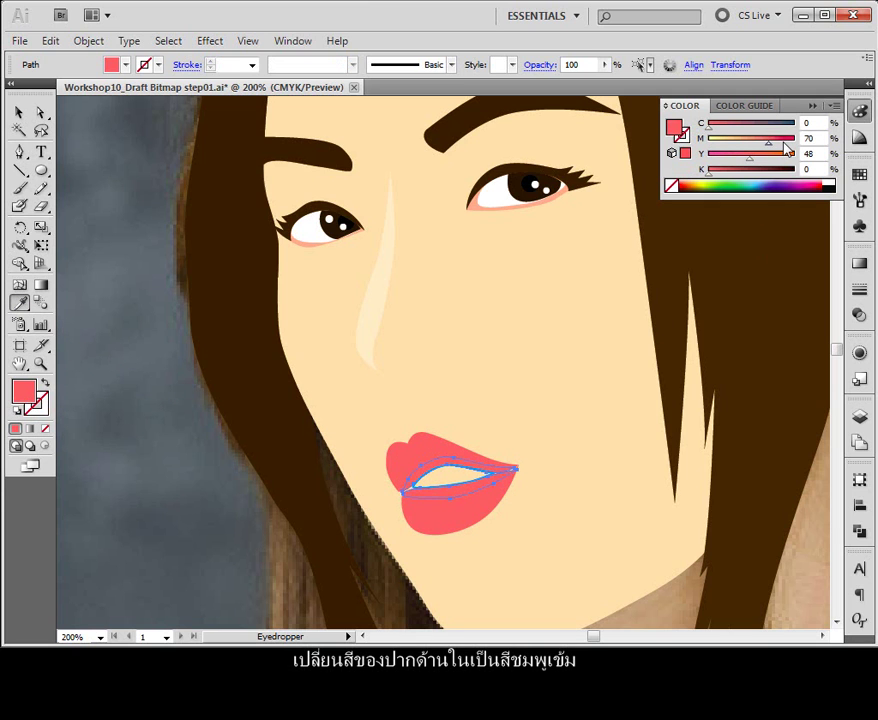
drag(771, 143, 777, 144)
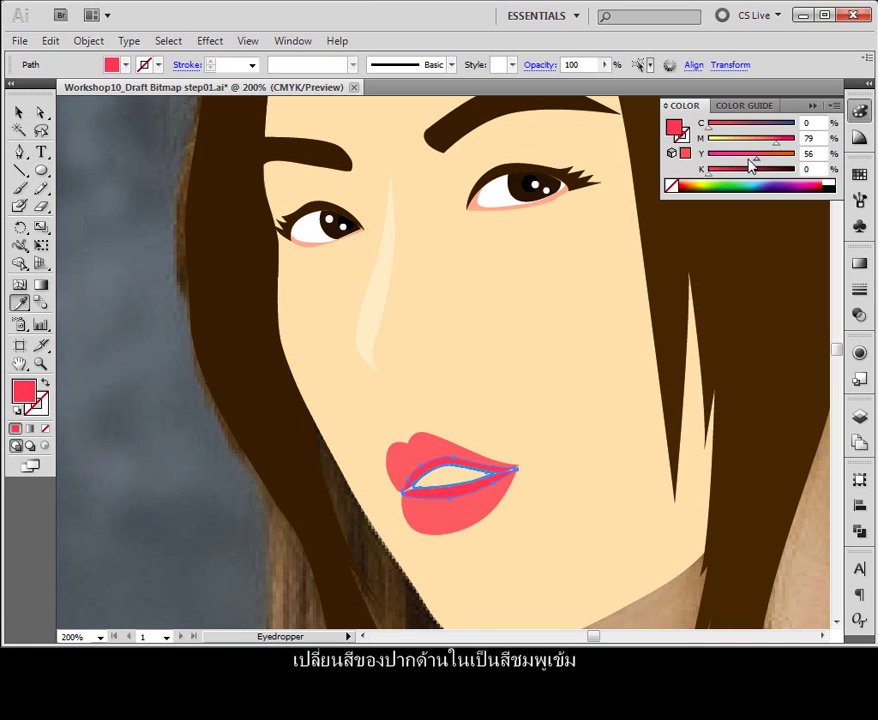
click(29, 118)
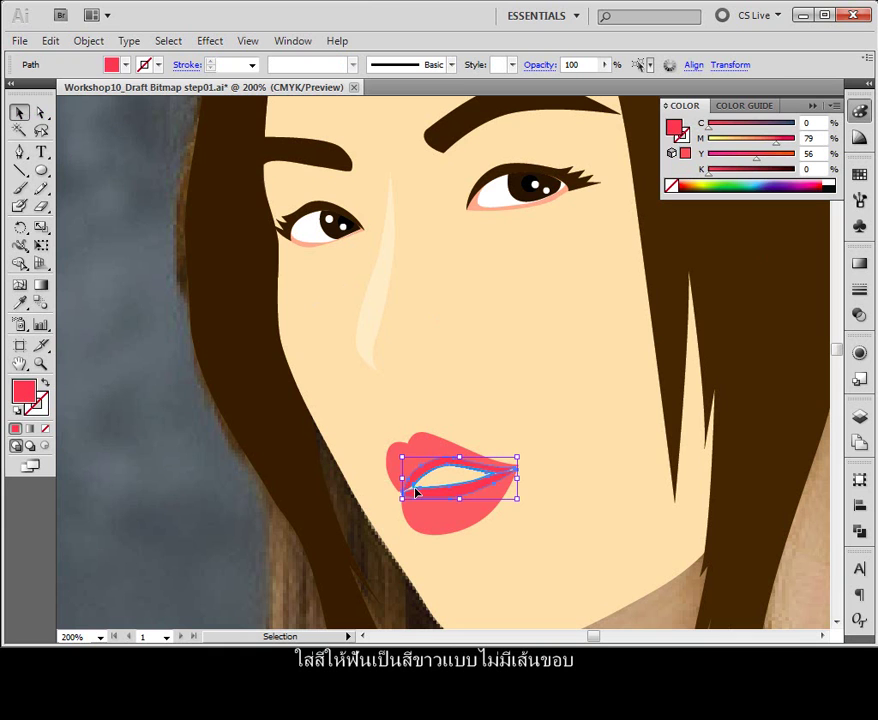
- Fill the teeth shape between the lips white with no outline
click(625, 516)
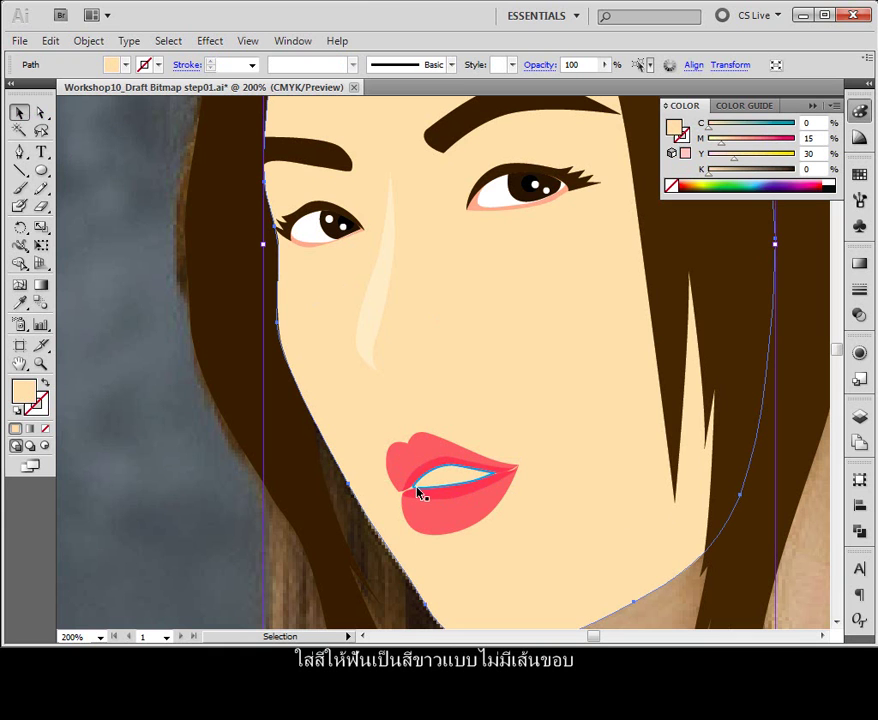
click(415, 488)
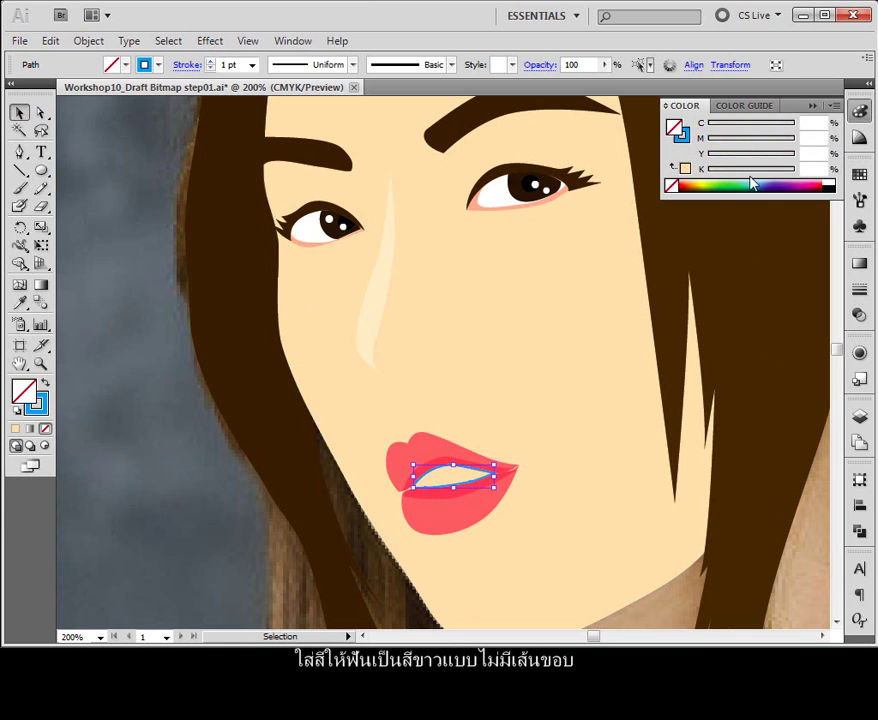
click(826, 183)
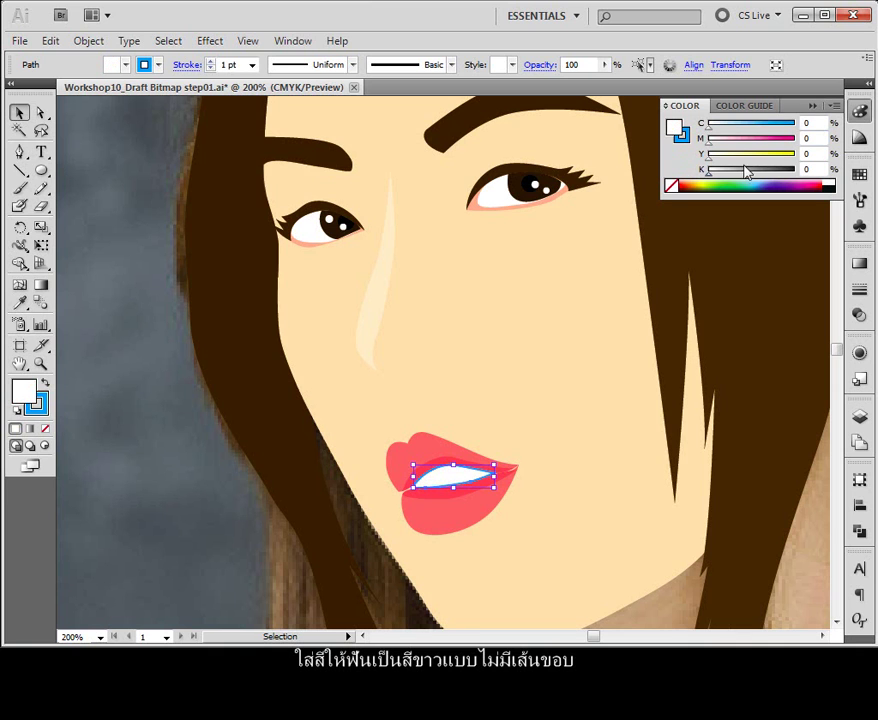
click(686, 138)
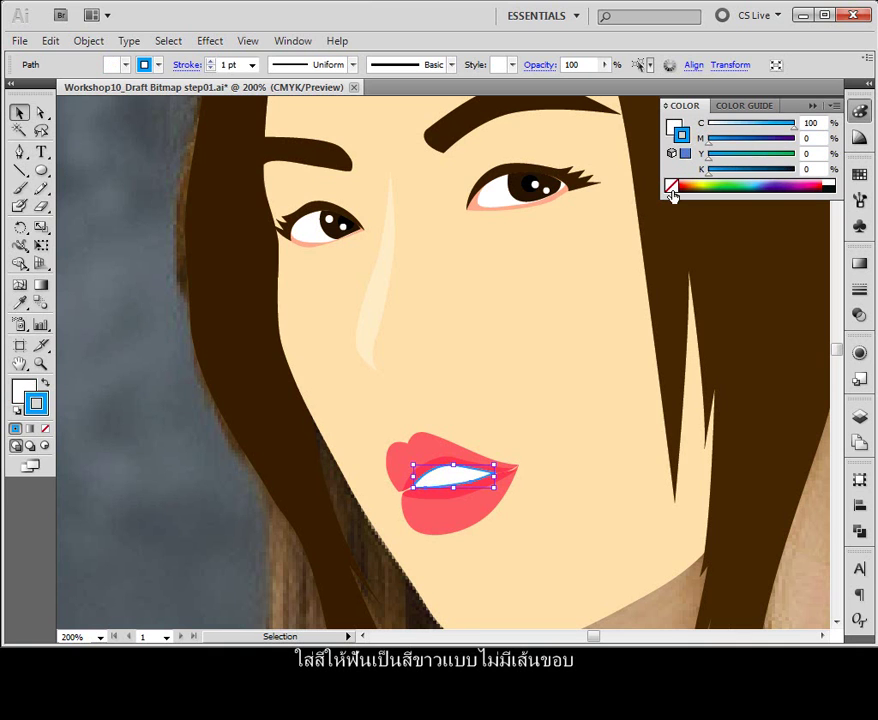
click(671, 186)
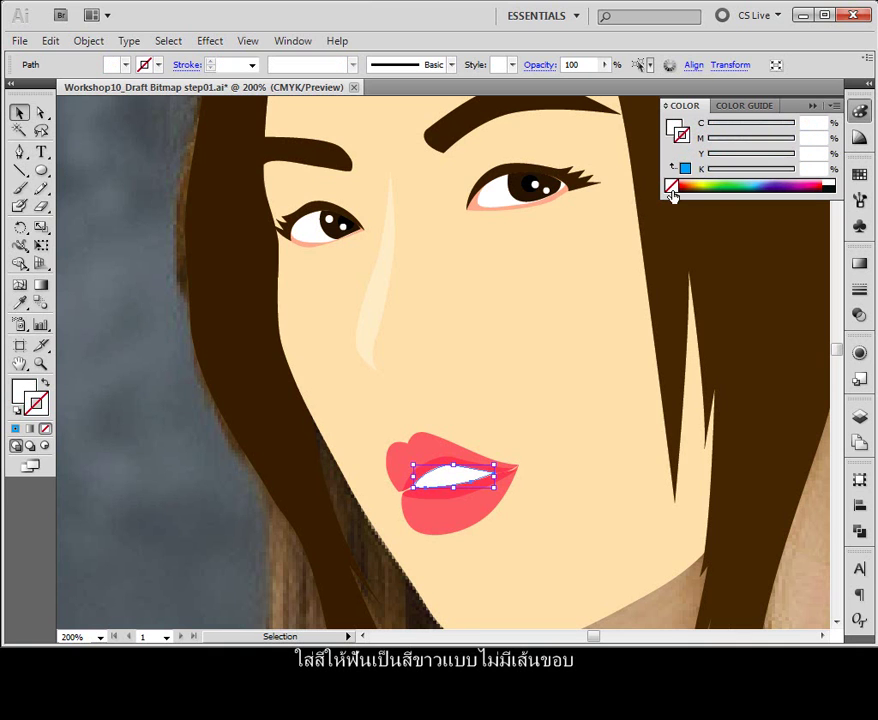
click(175, 438)
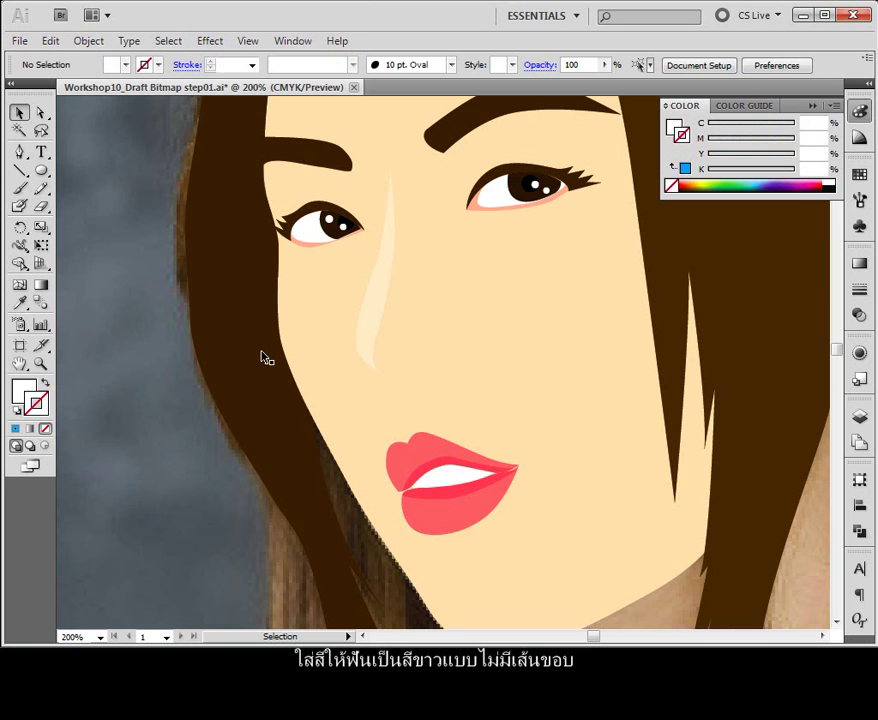
- Fill the inner ear with the face's skin tone warmed to C0 M29 Y43 K0
key(ctrl+minus)
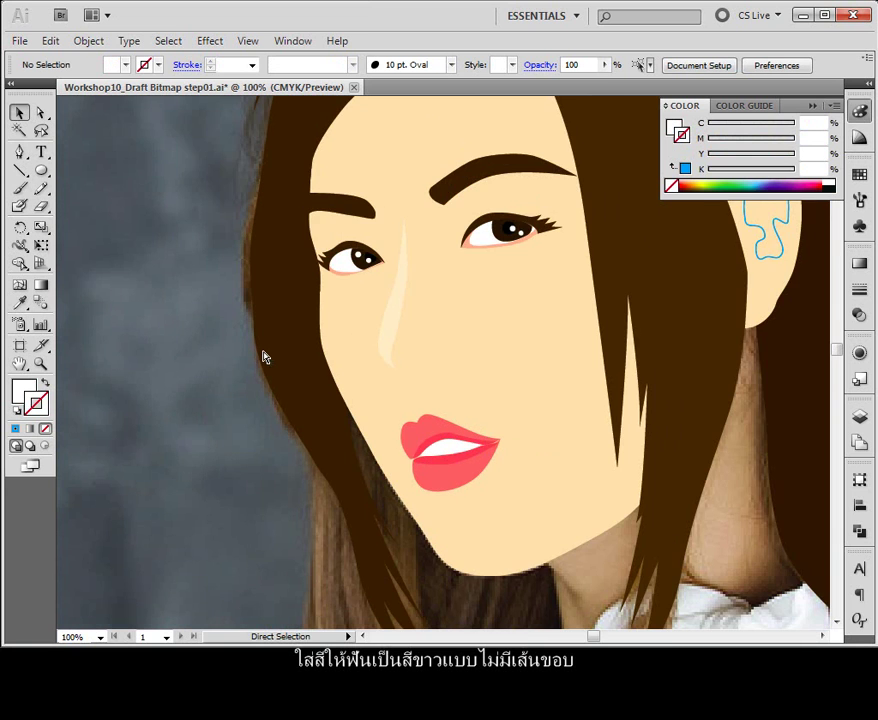
key(ctrl+minus)
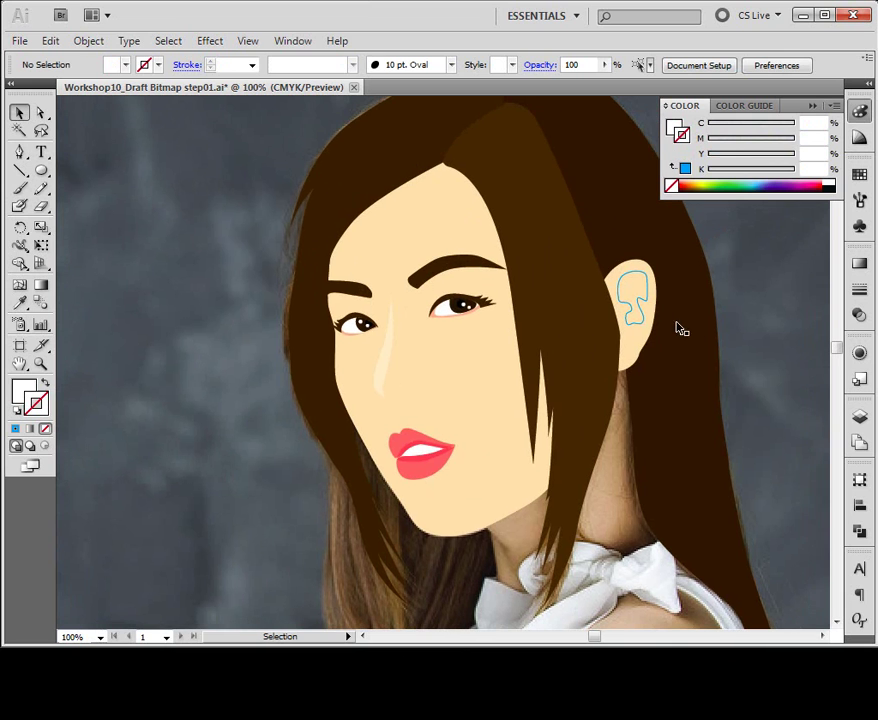
click(644, 323)
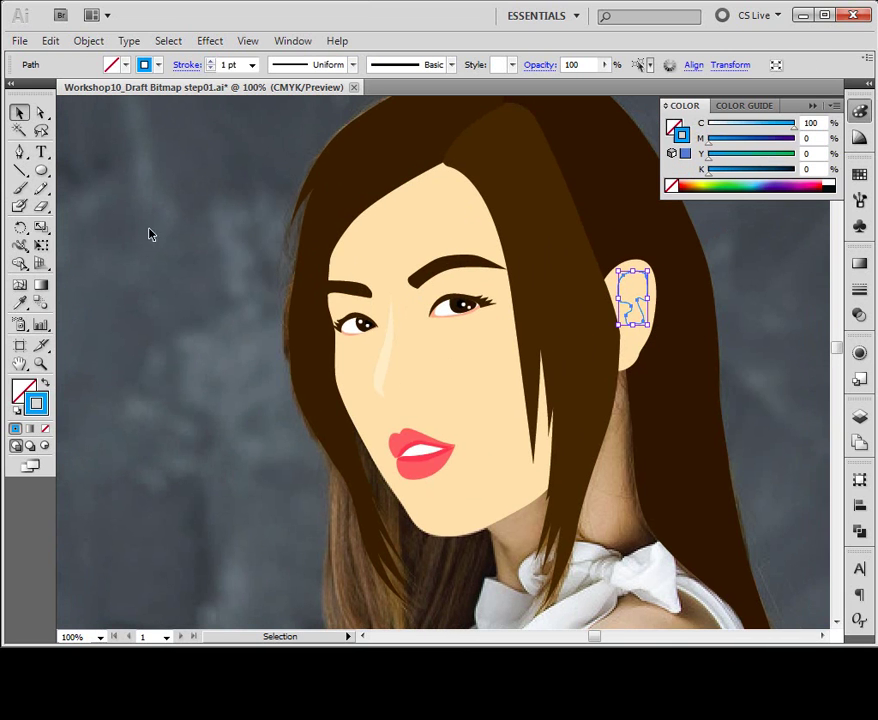
click(20, 302)
click(507, 365)
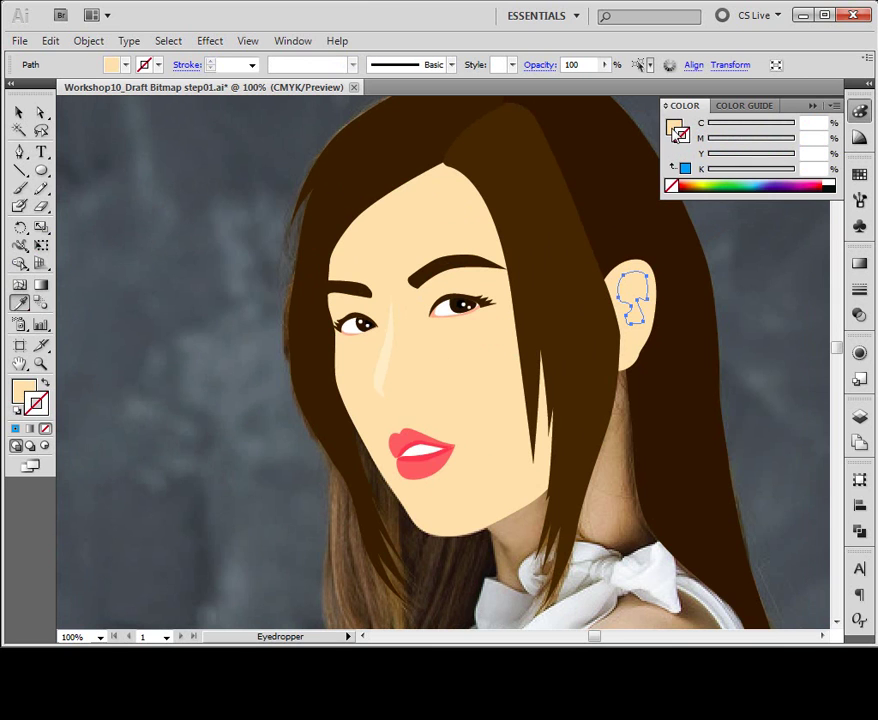
click(673, 128)
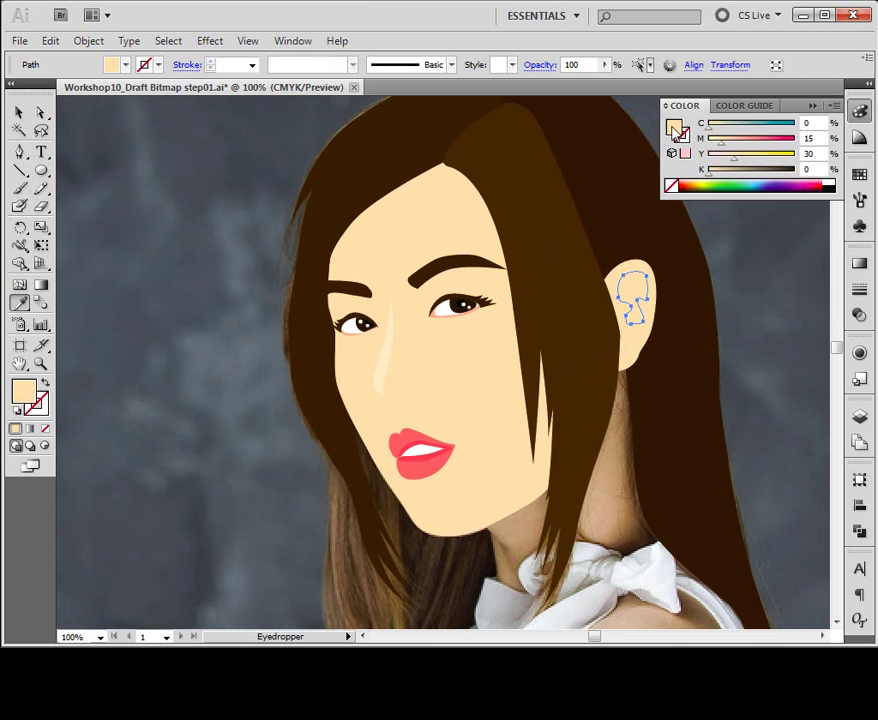
click(744, 159)
click(732, 142)
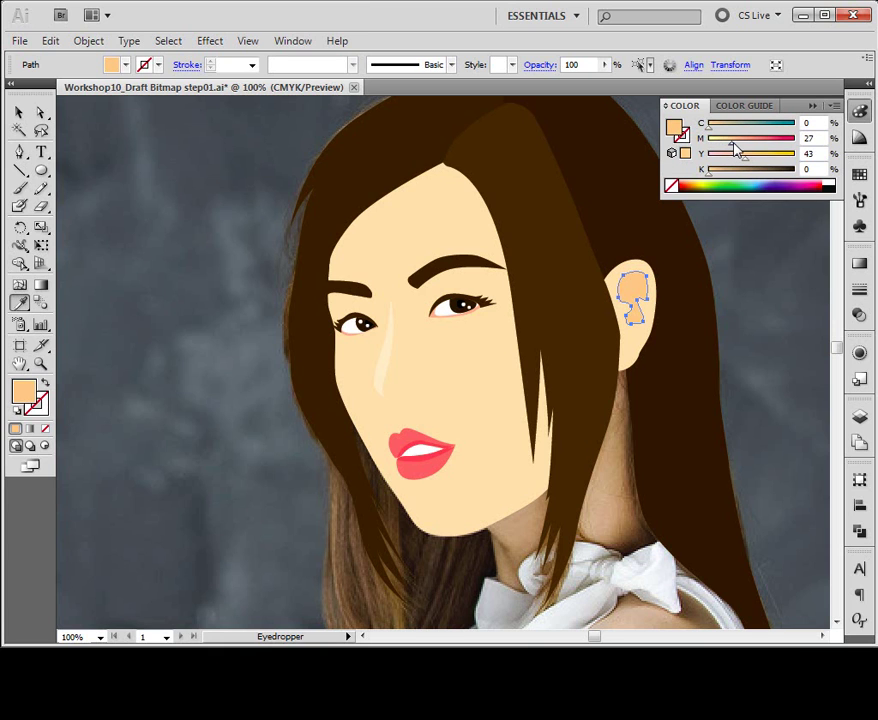
click(19, 114)
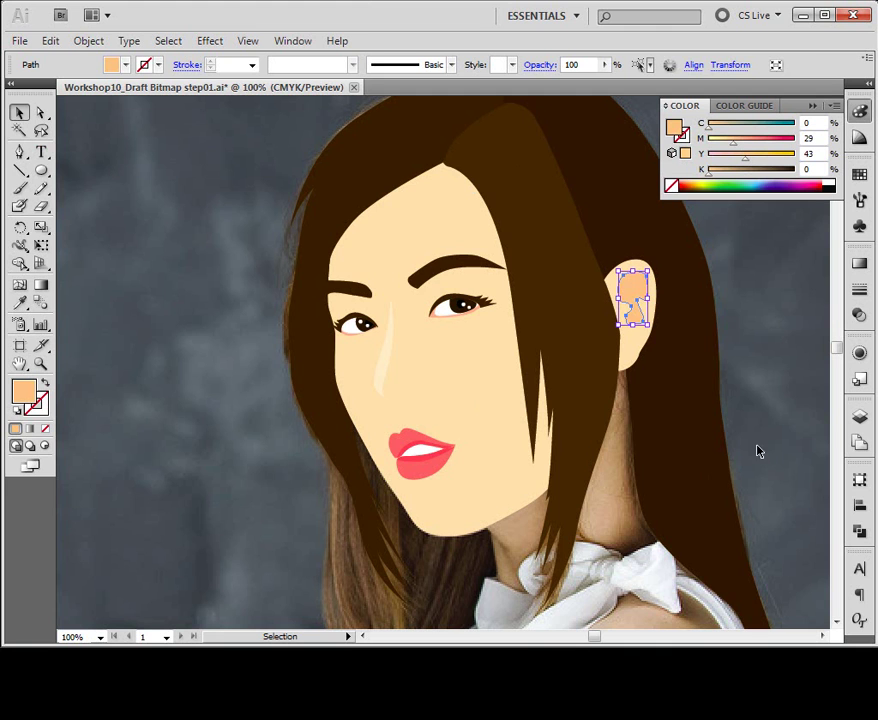
key(ctrl+shift+a)
mouse_move(557, 427)
mouse_down()
mouse_move(545, 462)
mouse_move(410, 292)
mouse_move(478, 304)
mouse_up()
- Zoom to 150% and draw the shading path from the hairline peak down the left cheek to the jaw
key(a)
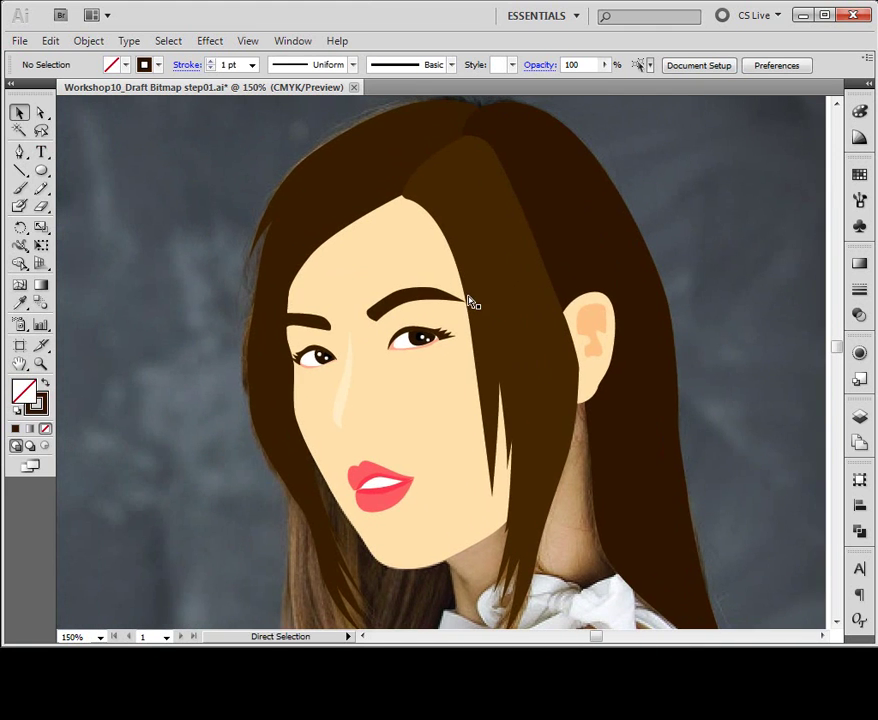
key(ctrl+plus)
drag(410, 294, 512, 323)
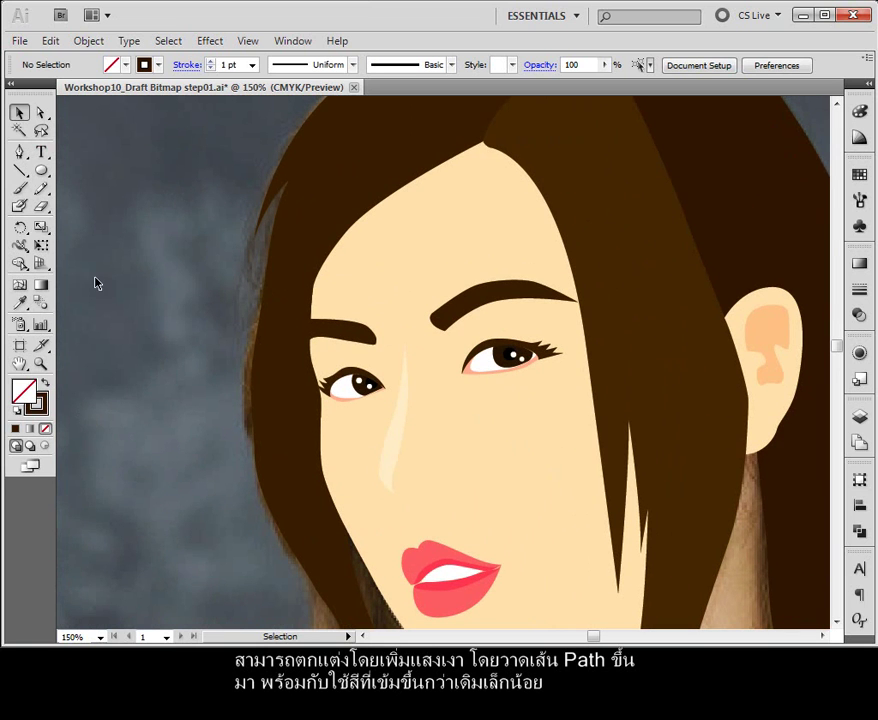
key(p)
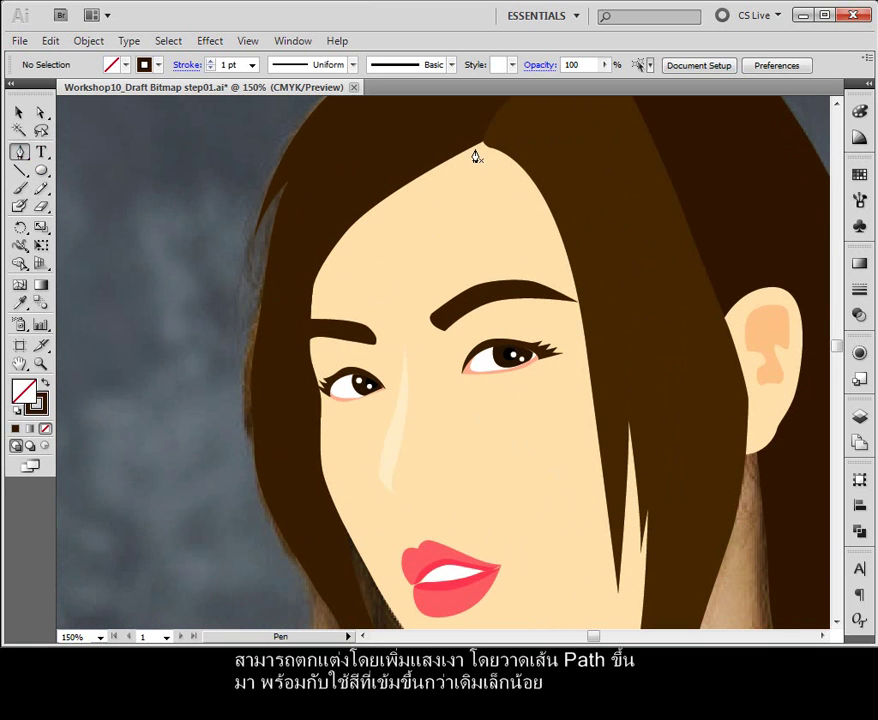
click(480, 147)
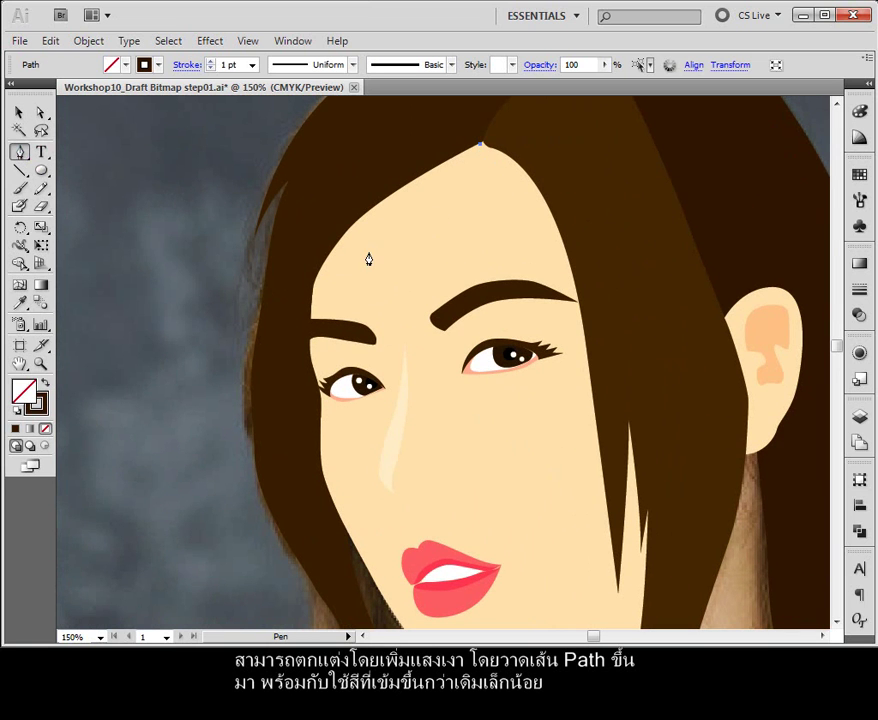
drag(367, 251, 402, 359)
drag(381, 429, 324, 379)
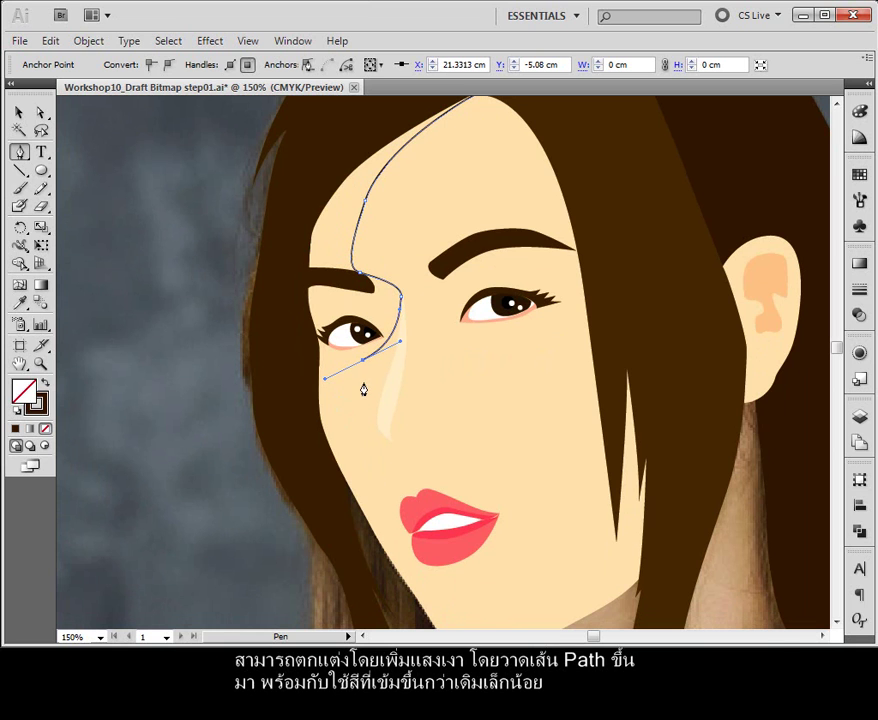
drag(380, 515, 370, 464)
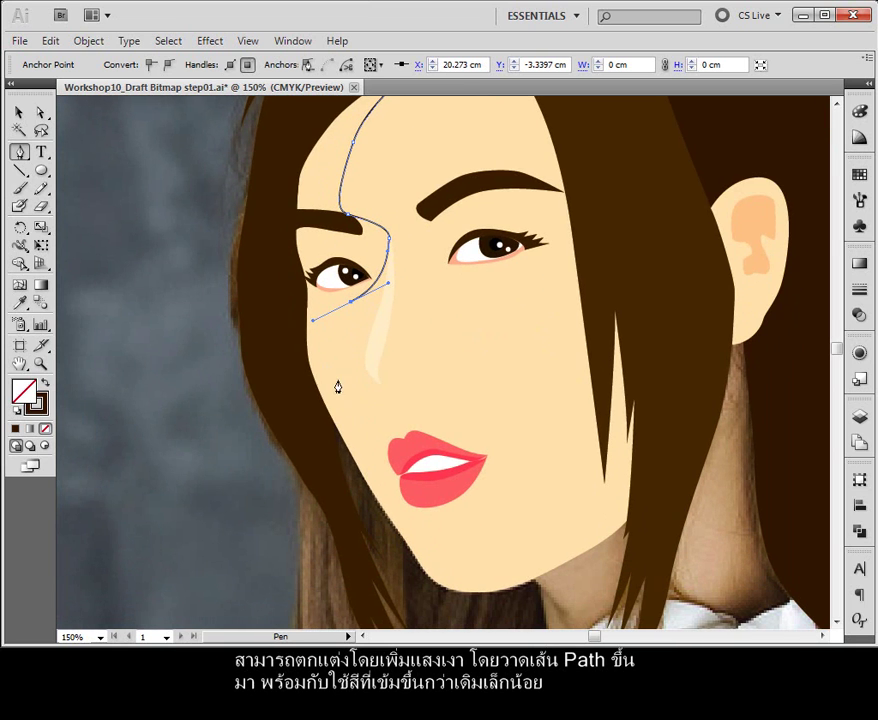
drag(330, 376, 338, 399)
drag(377, 495, 394, 533)
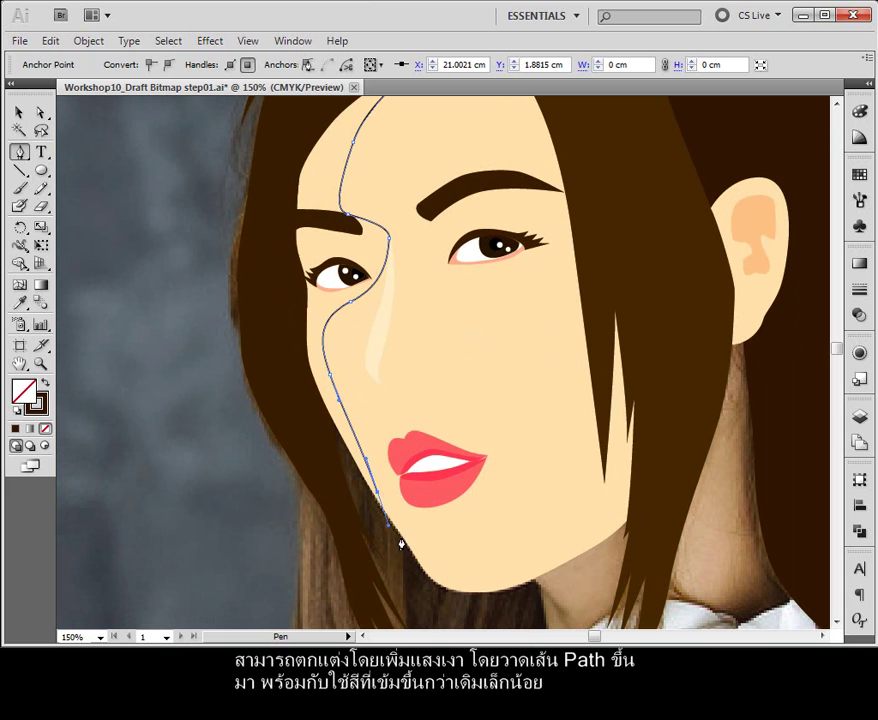
- Remove the jaw point's outgoing handle, then trace up the hair's left edge and close at the hairline peak
key(ctrl)
ctrl+click(393, 528)
click(378, 497)
ctrl+click(389, 519)
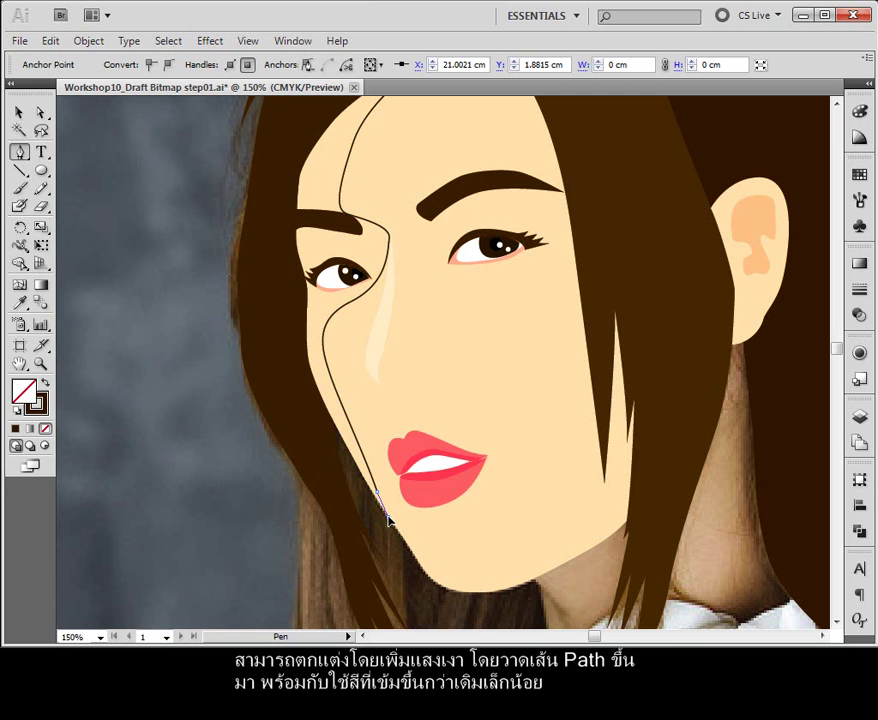
ctrl+click(389, 519)
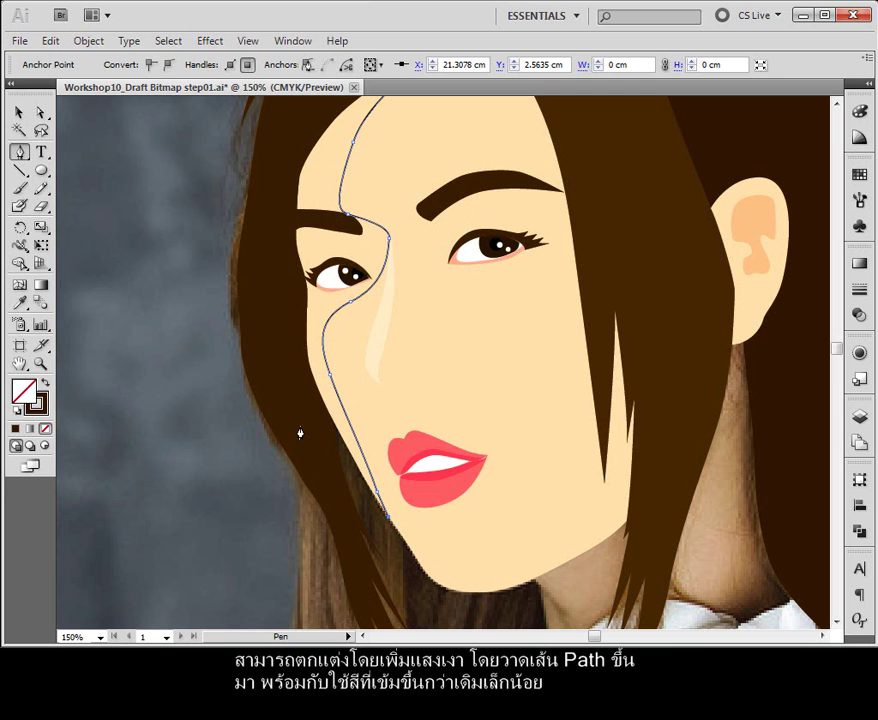
drag(300, 433, 260, 348)
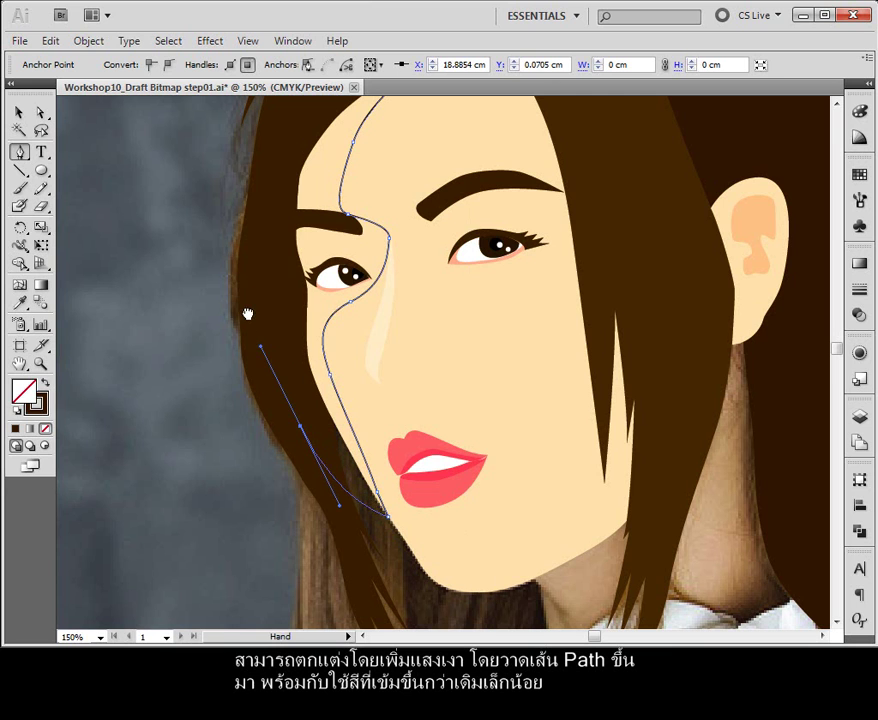
drag(249, 300, 257, 361)
drag(251, 257, 264, 224)
drag(314, 249, 290, 335)
drag(388, 177, 443, 164)
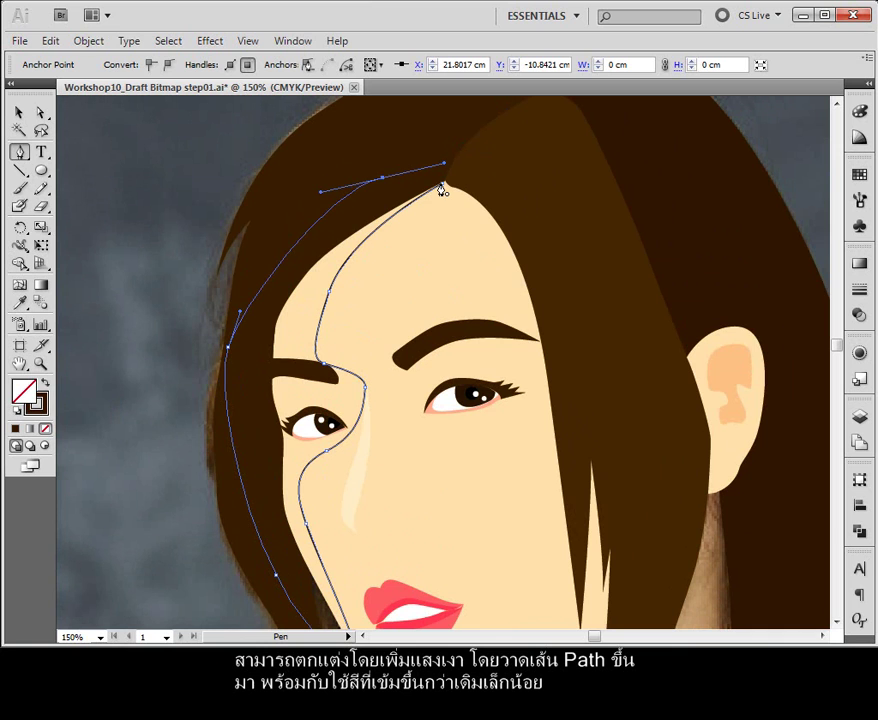
click(444, 185)
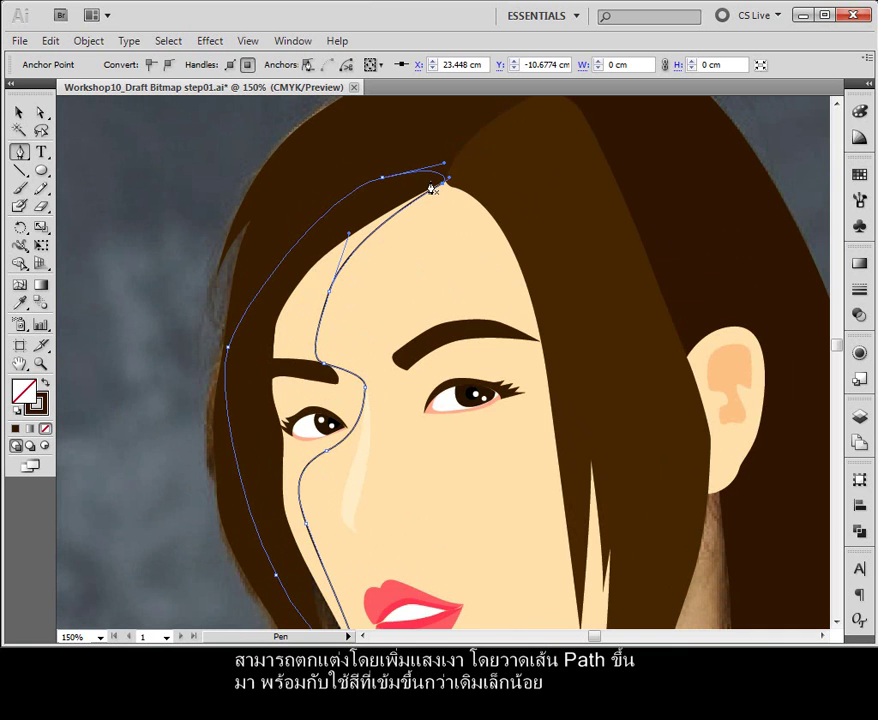
- Copy the face shape and paste a duplicate in front of it
key(v)
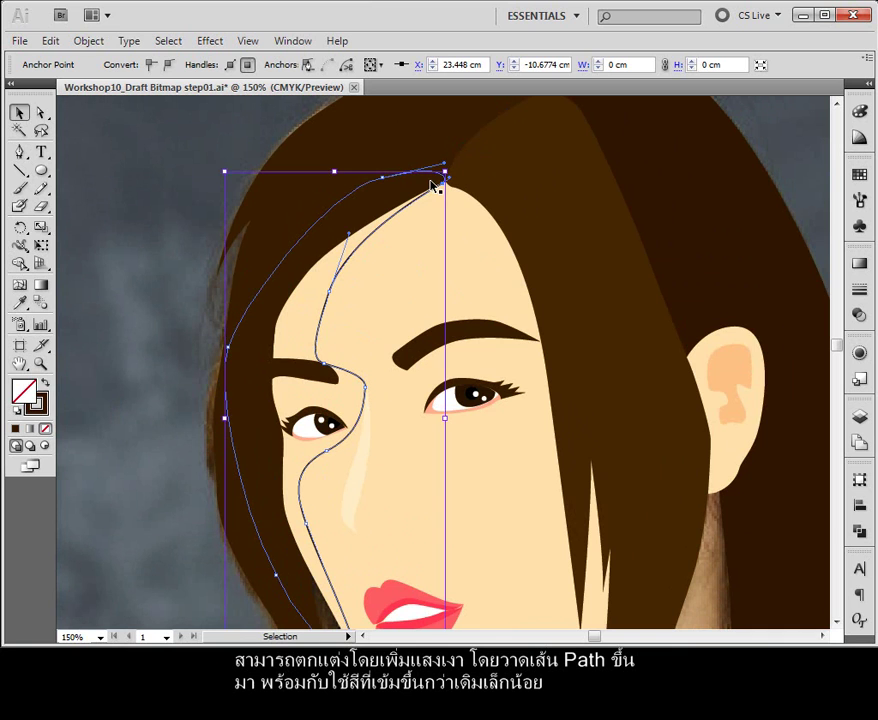
click(355, 310)
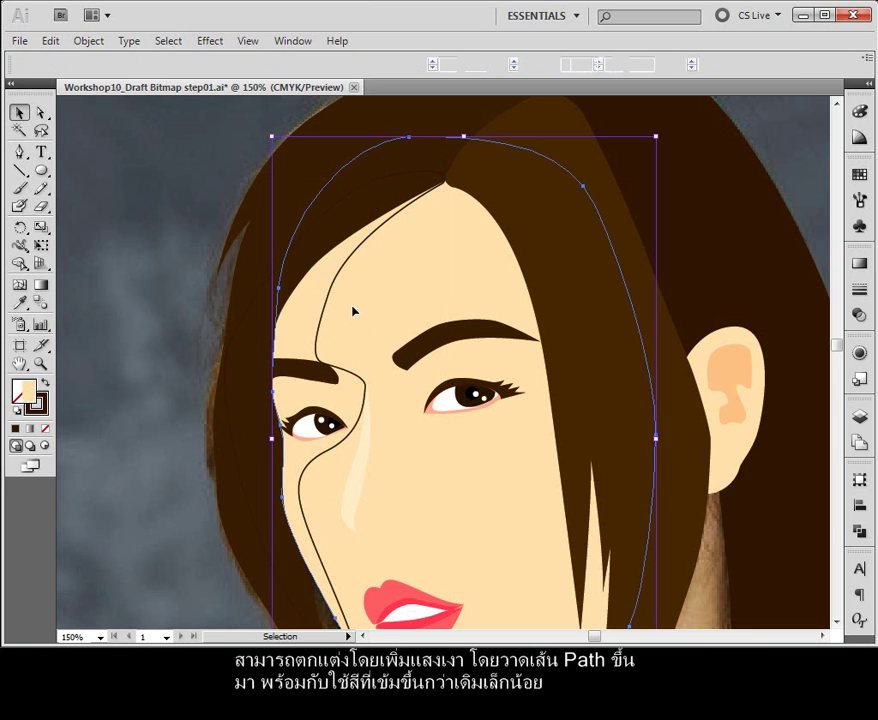
click(50, 40)
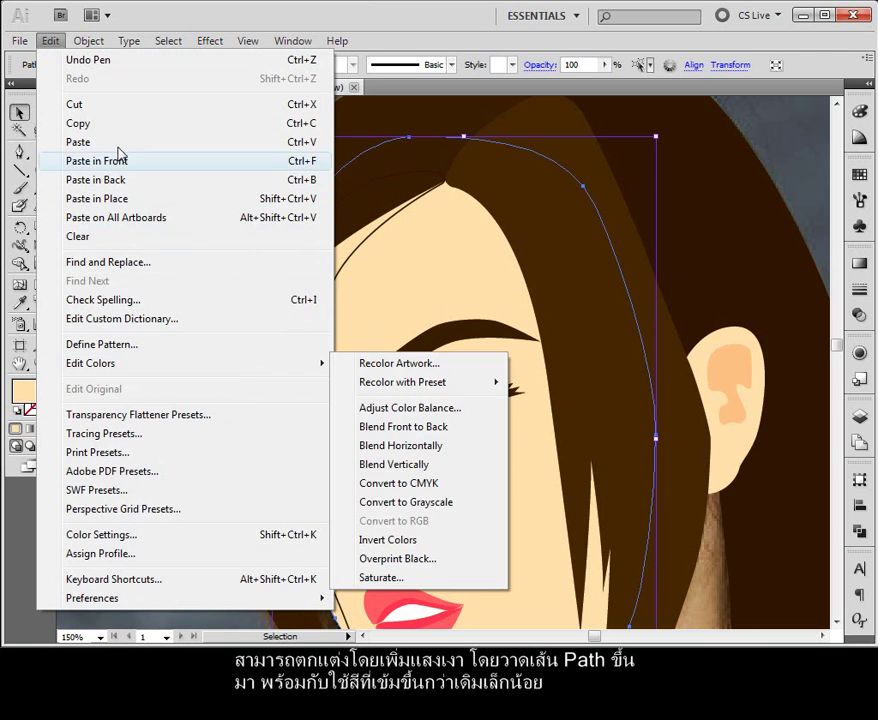
click(118, 123)
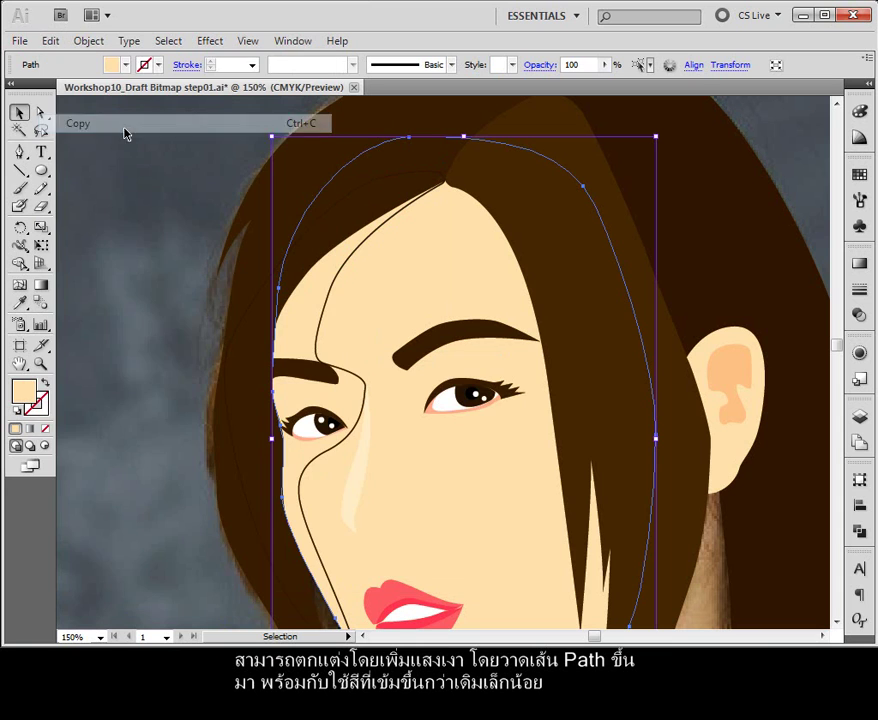
click(60, 40)
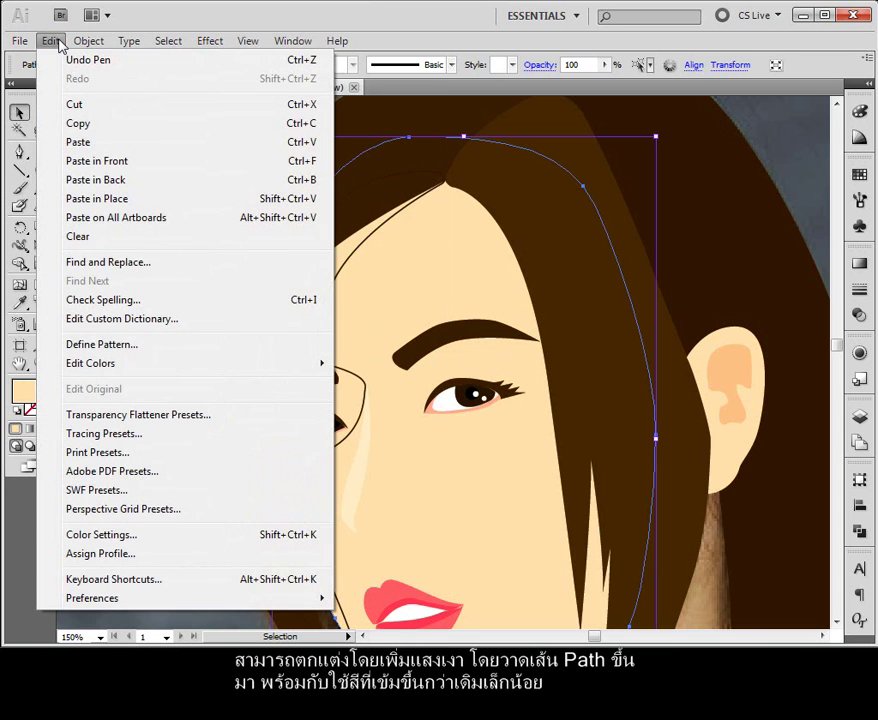
click(105, 161)
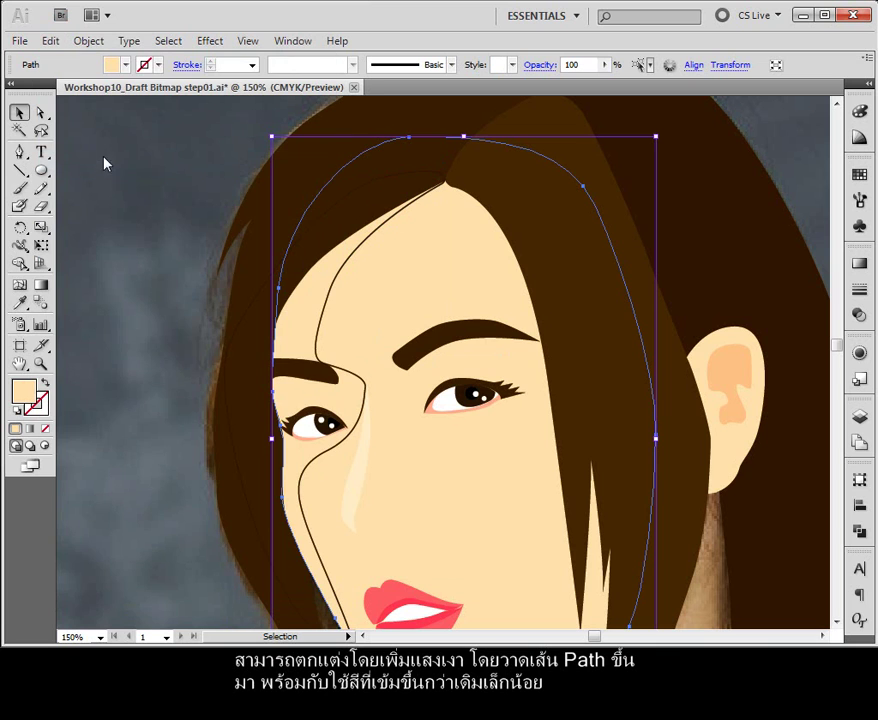
- Intersect the face copy with the left hair outline and fill the result with the skin colour
shift+click(264, 293)
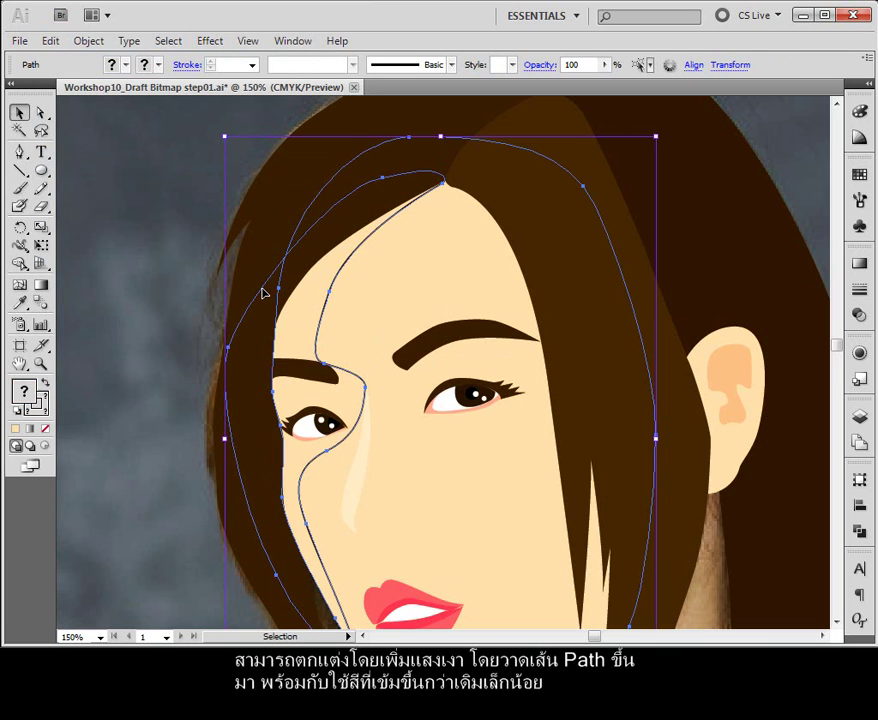
click(859, 530)
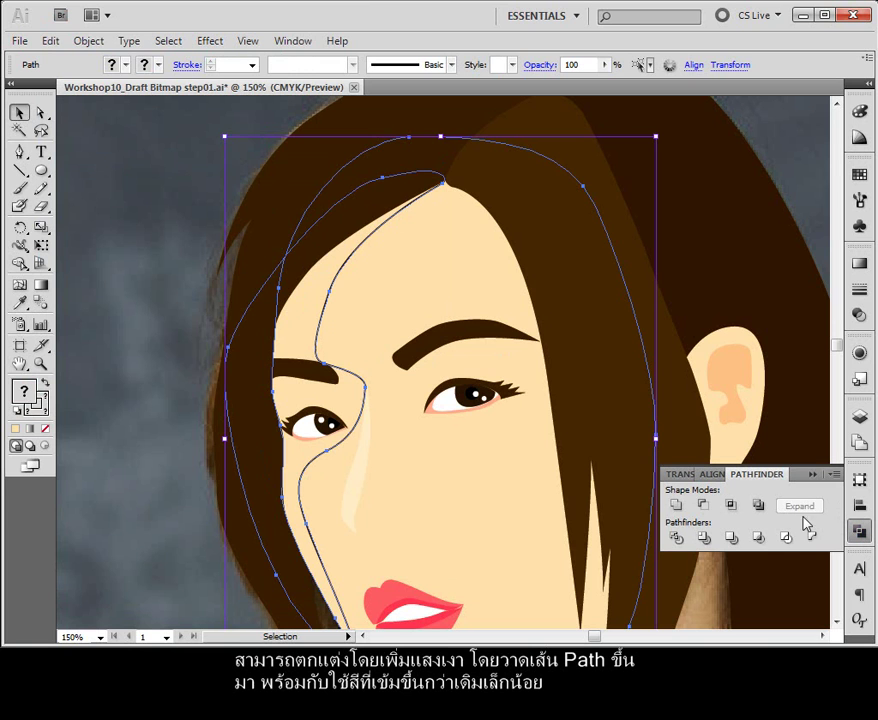
click(730, 507)
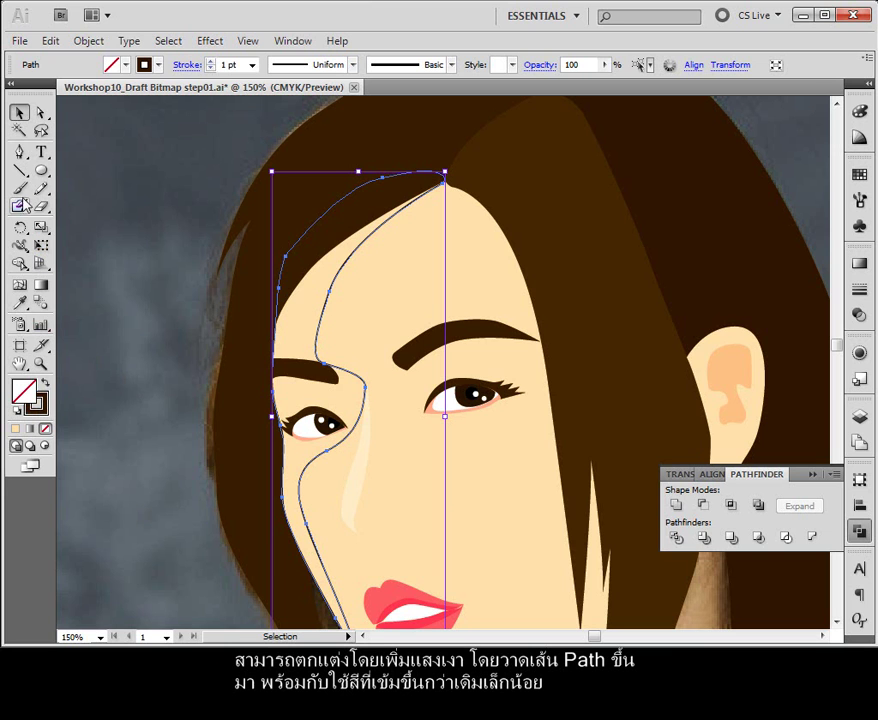
click(20, 302)
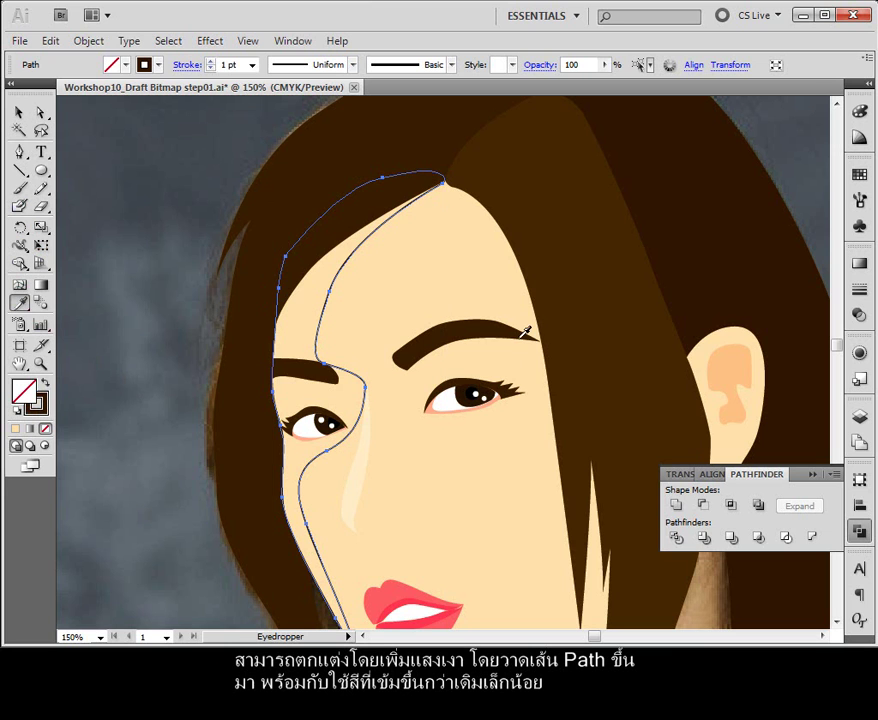
click(495, 273)
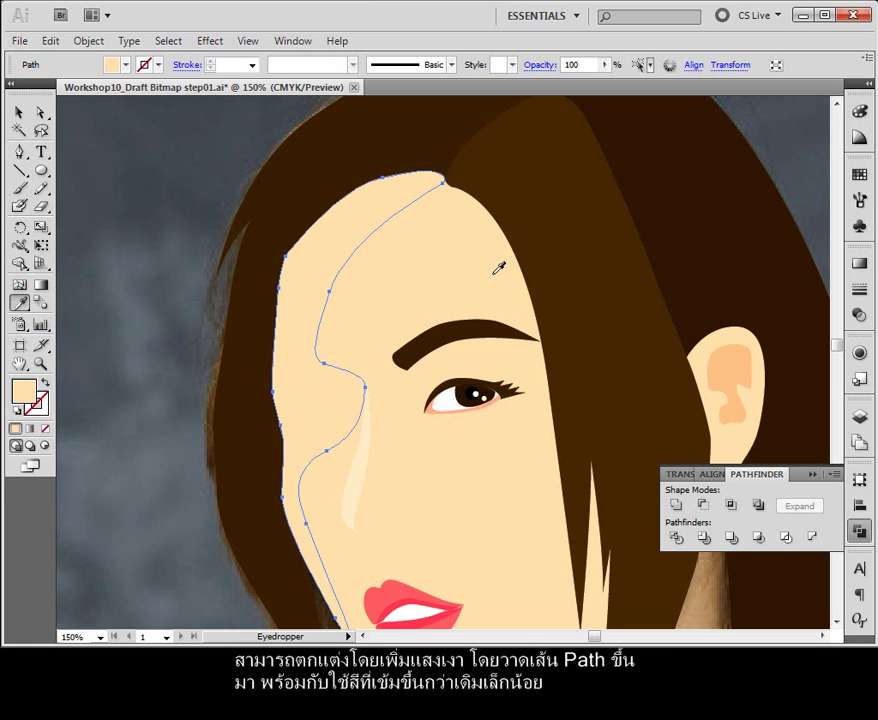
- Cut the new skin-coloured shape and paste it in front of the face
click(19, 112)
click(86, 147)
click(320, 259)
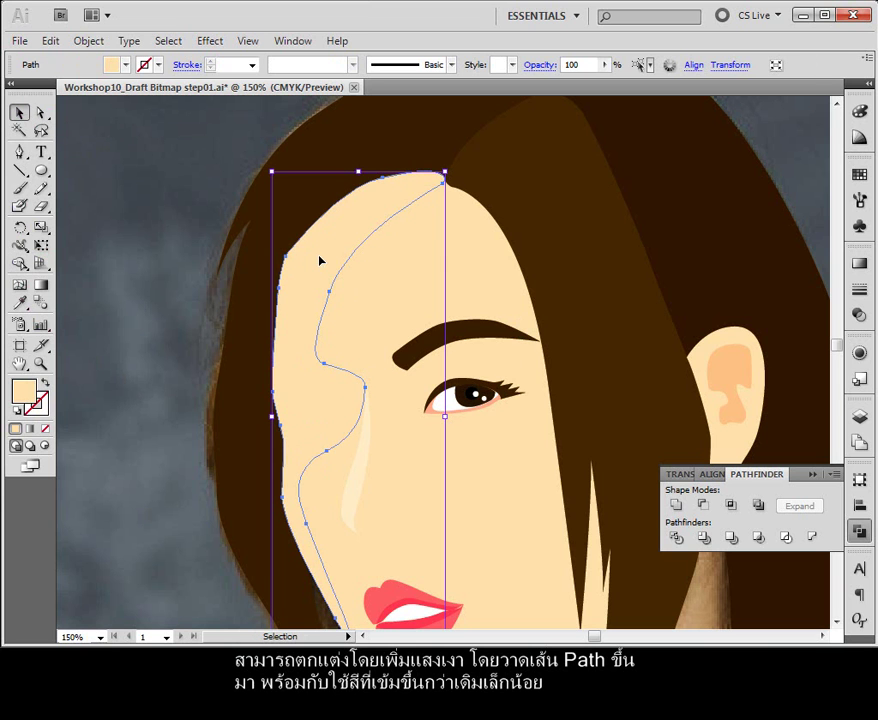
click(50, 41)
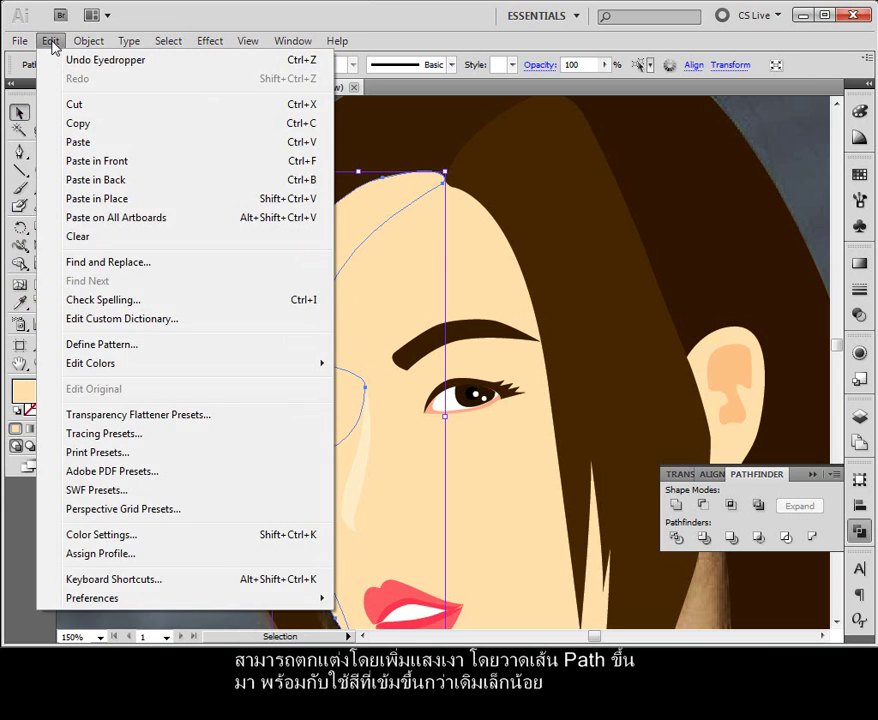
click(96, 104)
key(ctrl+f)
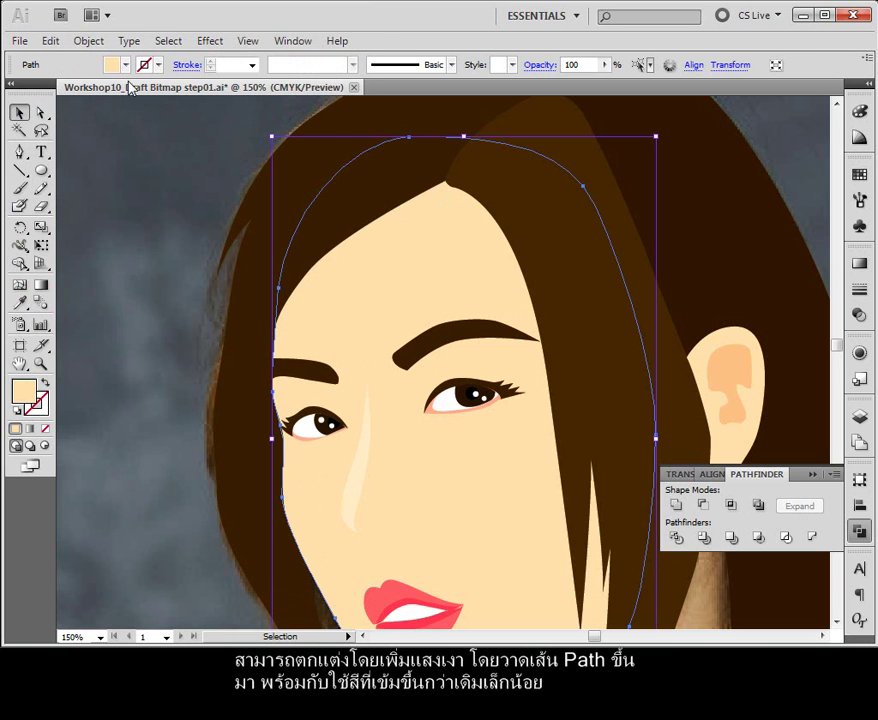
click(50, 41)
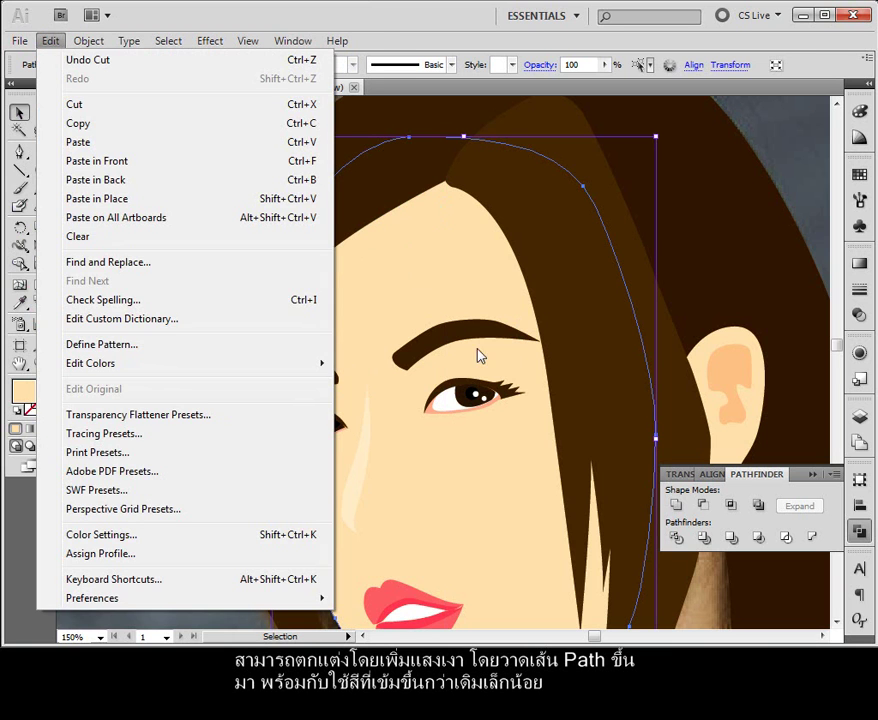
click(200, 170)
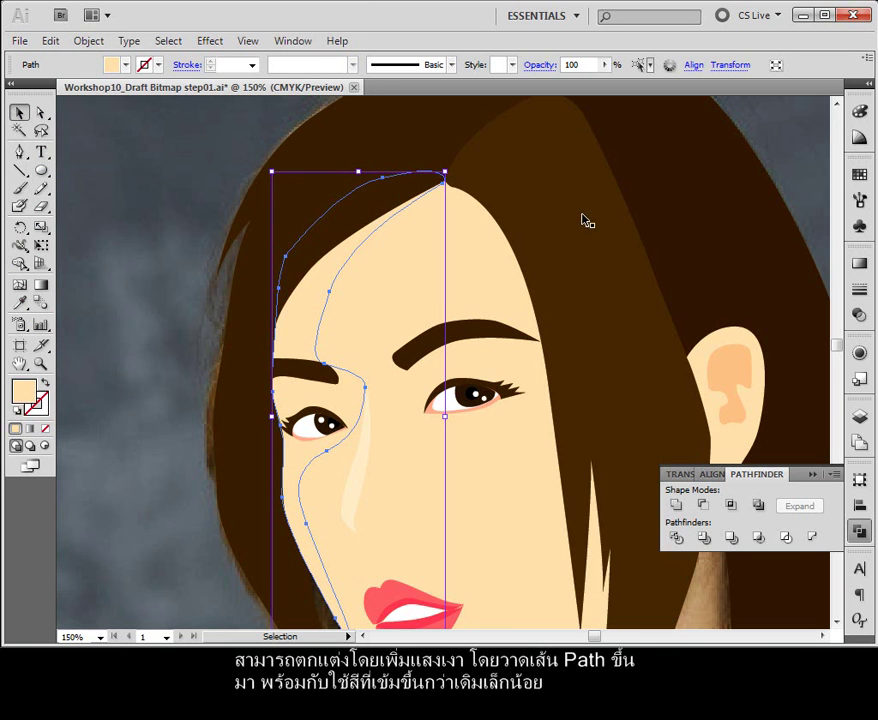
- Deepen the left shadow's fill to Magenta 25% and Yellow 39%
click(858, 111)
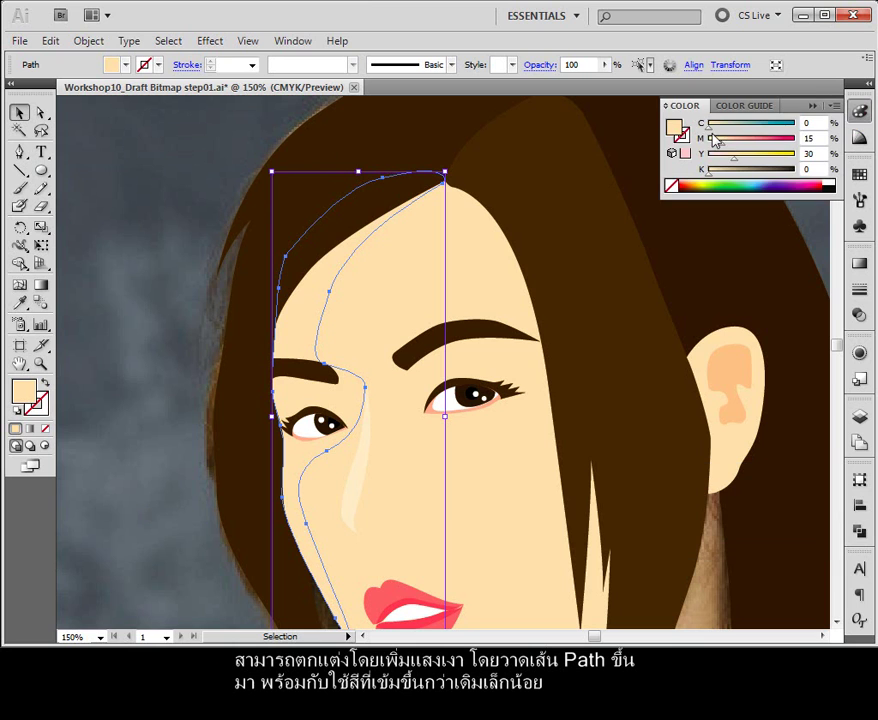
drag(734, 158, 734, 149)
click(727, 145)
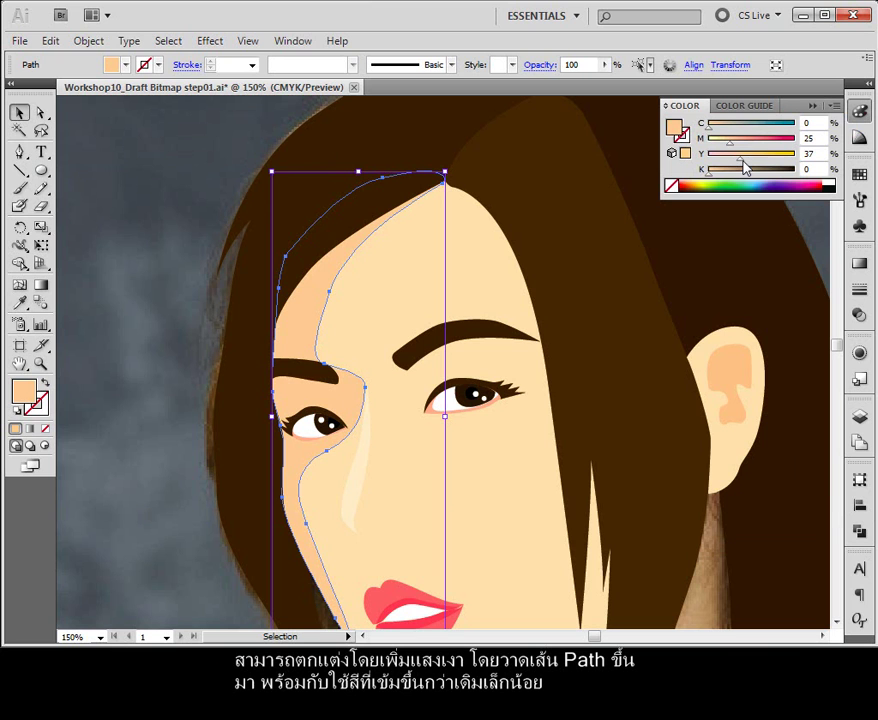
click(177, 234)
- Pull the shadow's corner anchor around the left eye to reshape it, then deselect
drag(187, 374, 225, 353)
key(a)
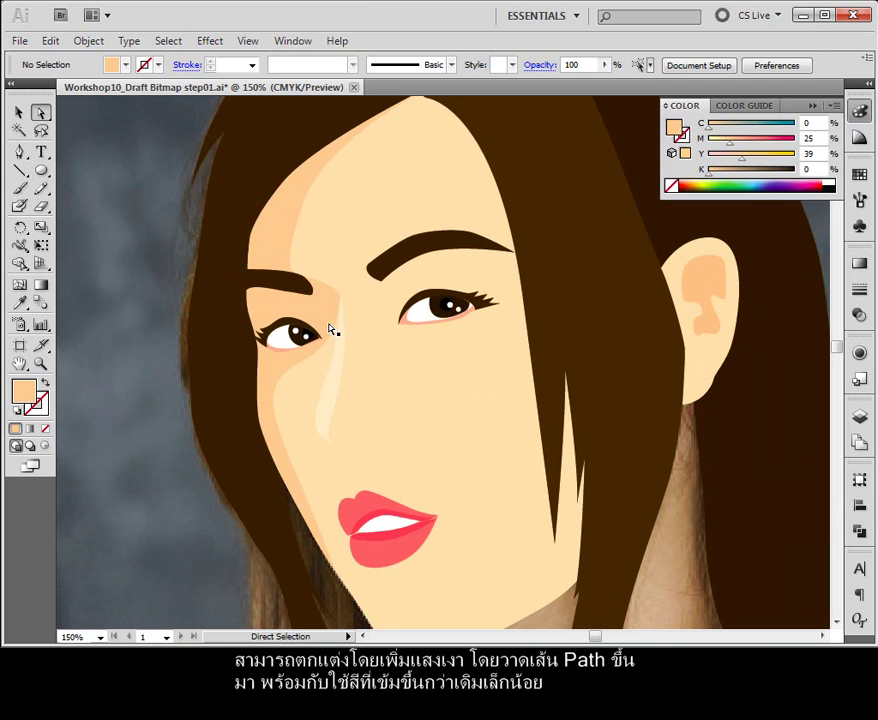
click(329, 344)
drag(302, 364, 338, 362)
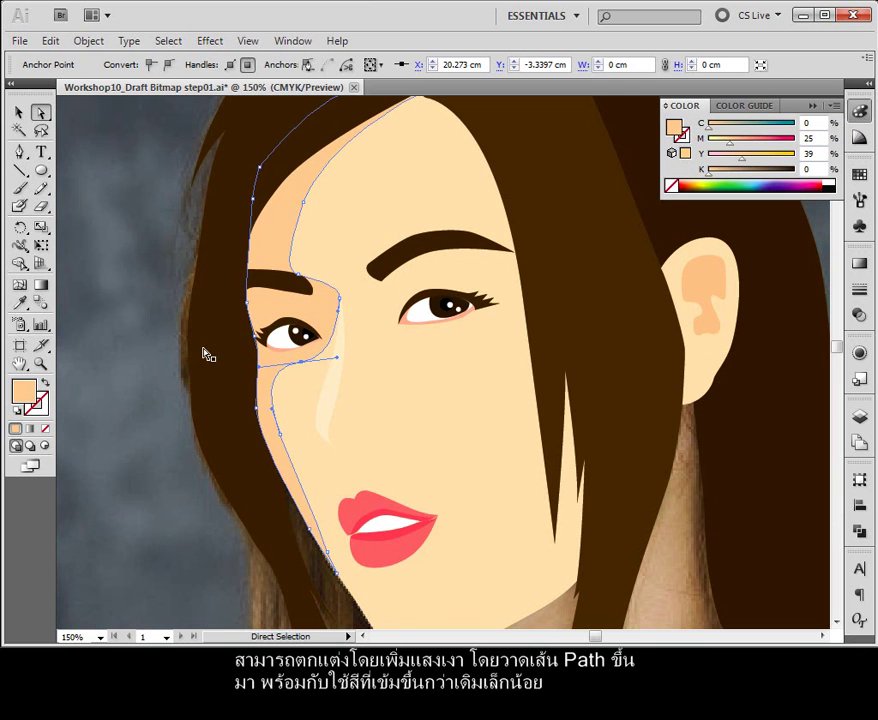
click(19, 152)
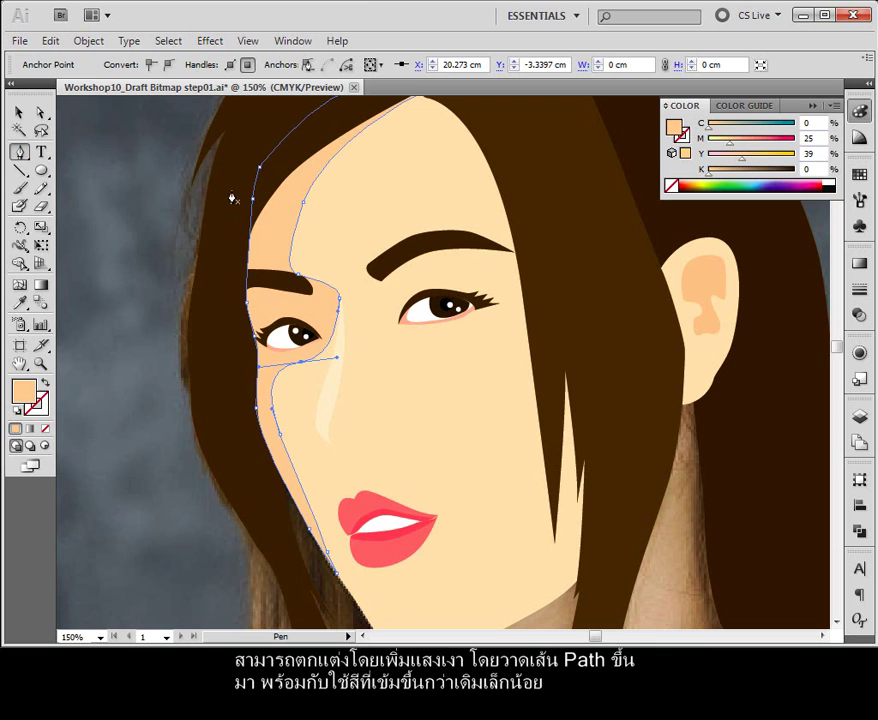
click(19, 112)
click(120, 195)
click(19, 152)
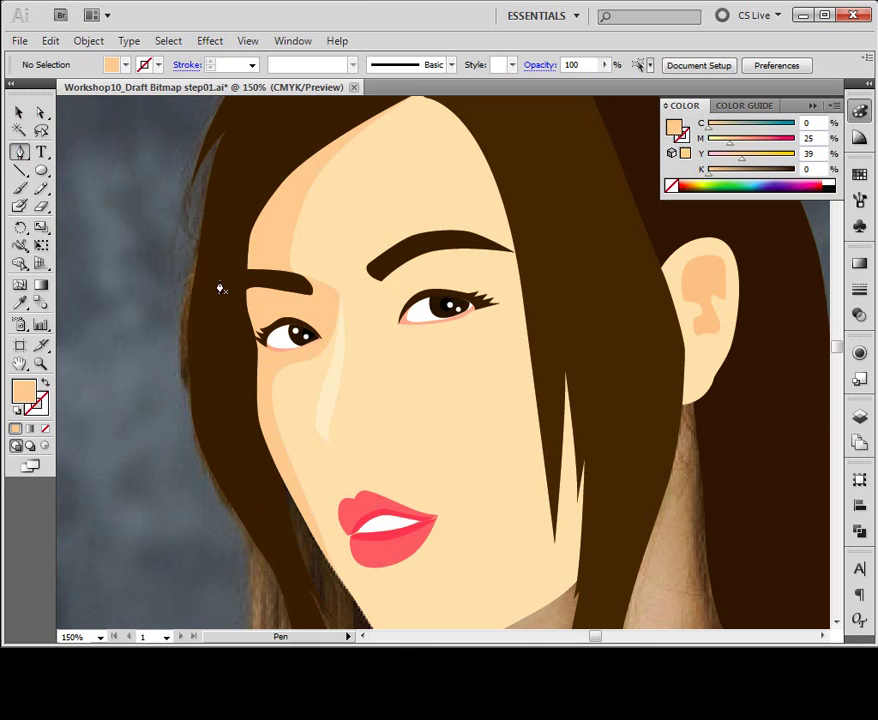
- Start the right-side shadow at the hairline and curve it down the hair strand to the chin
key(space)
drag(350, 327, 463, 347)
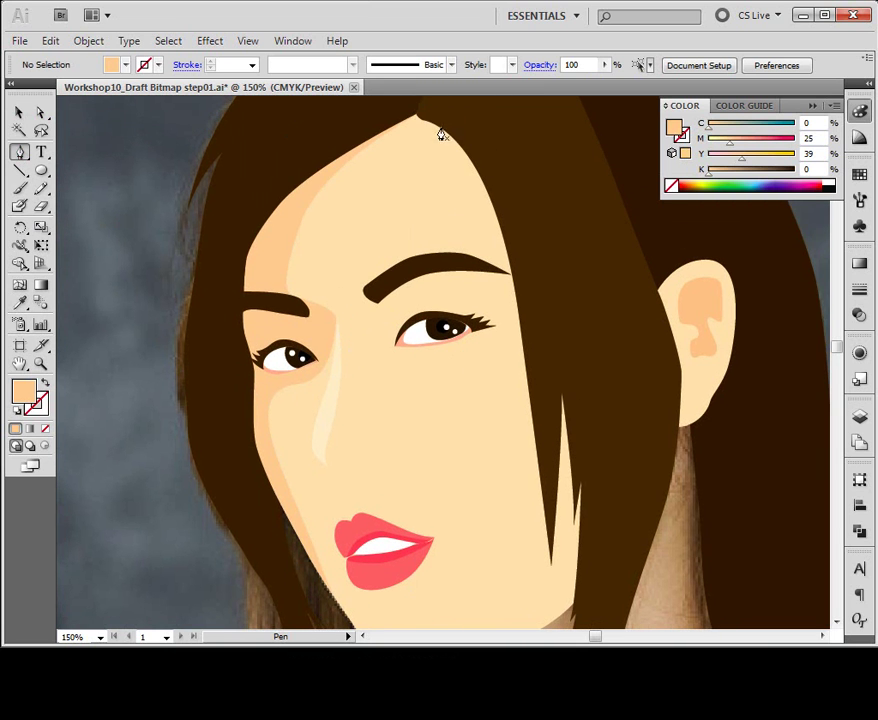
click(413, 119)
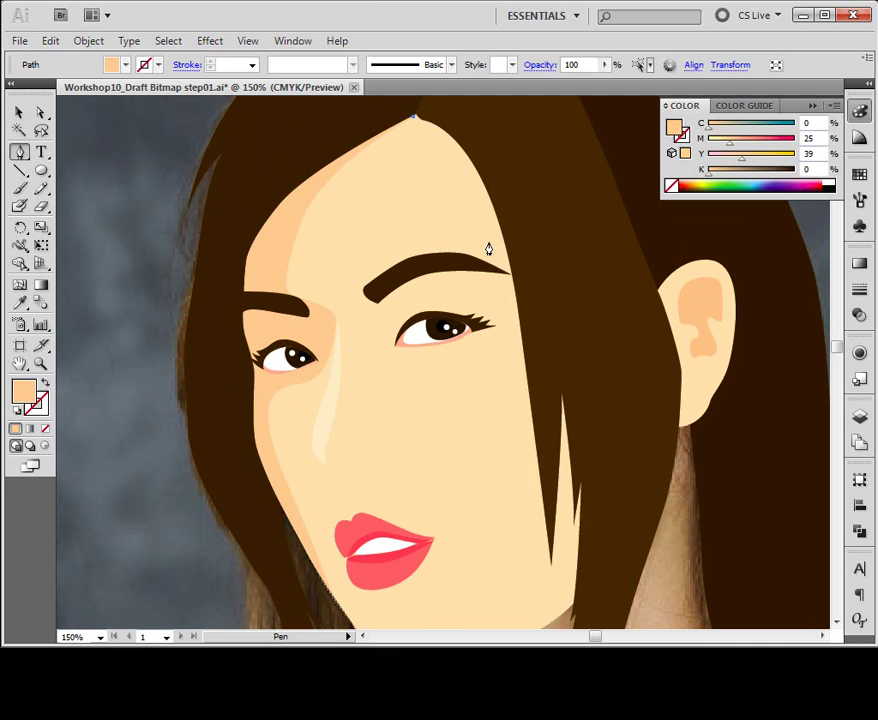
drag(487, 240, 501, 322)
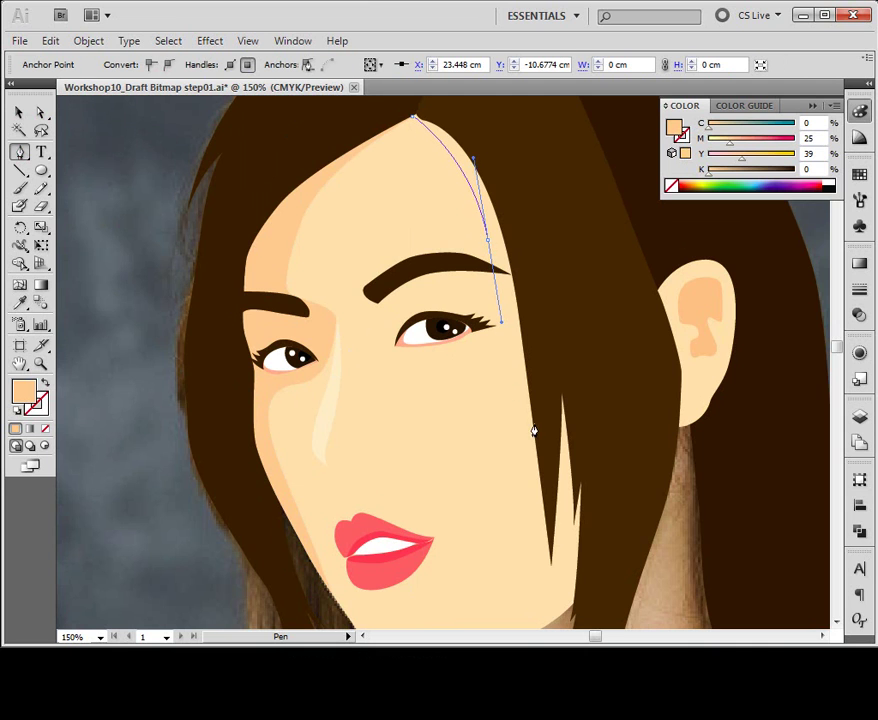
click(547, 597)
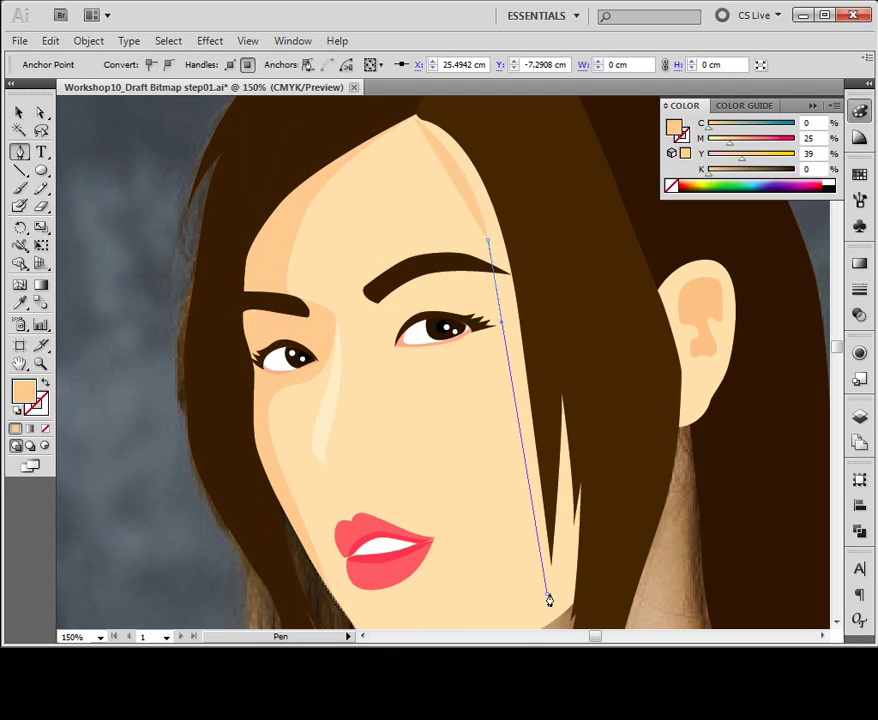
click(562, 499)
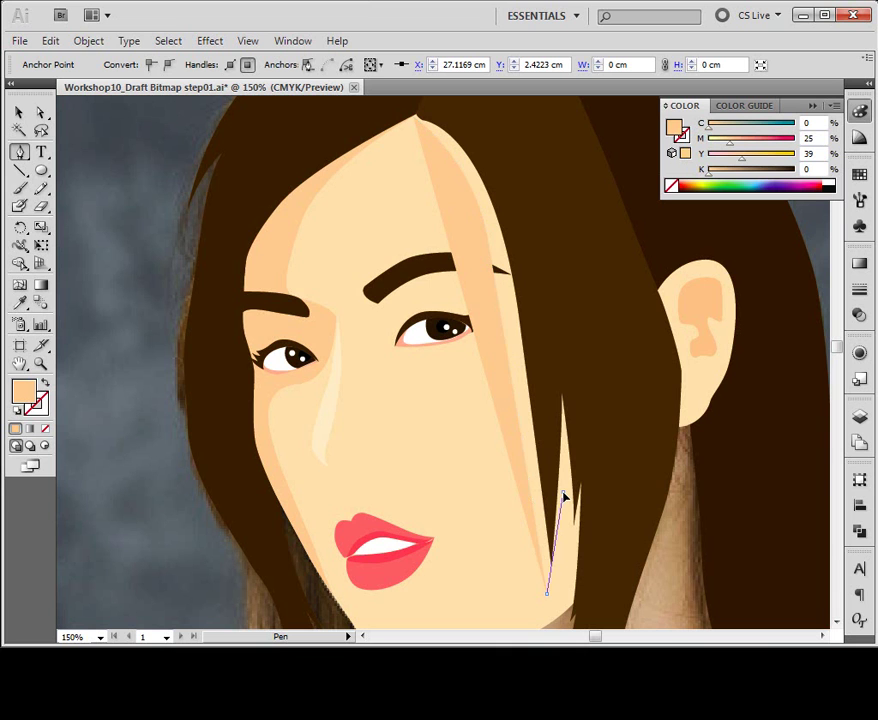
click(566, 551)
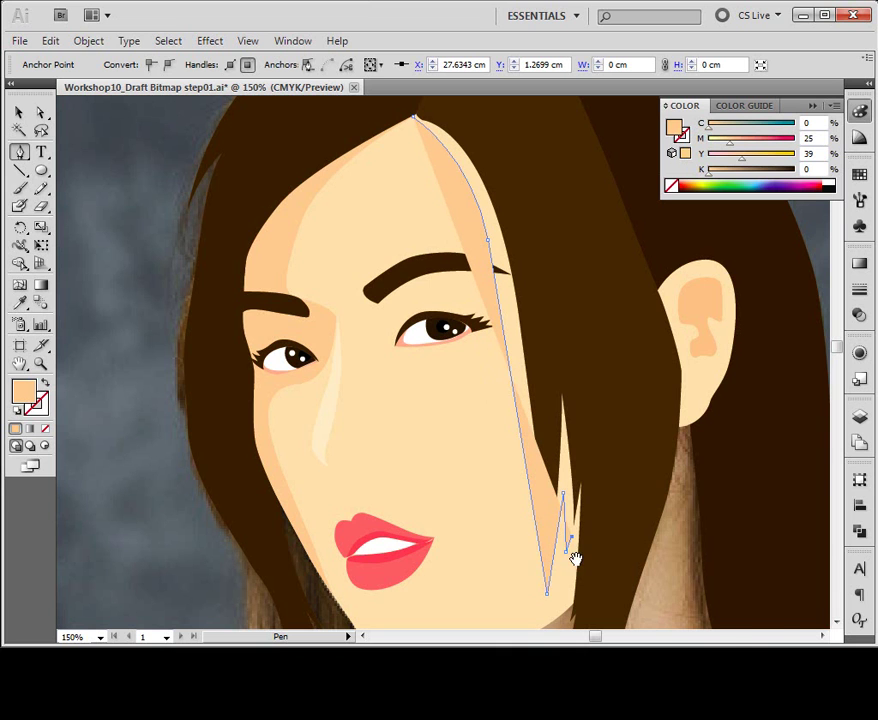
- Trace the shadow back up the face's right side, close it at the head top, and reselect it
drag(574, 564, 588, 474)
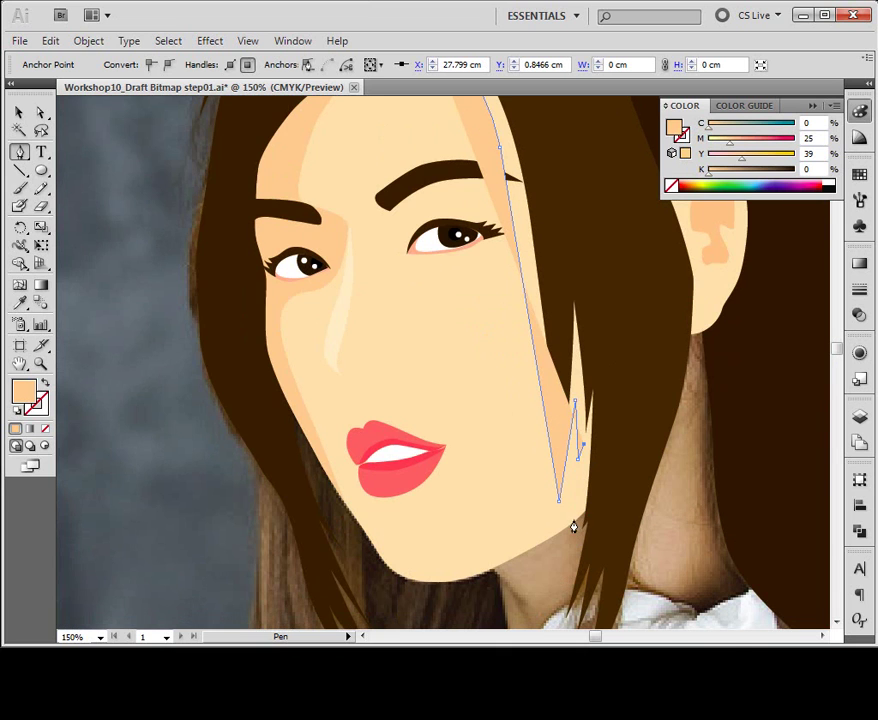
click(570, 522)
drag(571, 519, 617, 474)
drag(623, 405, 613, 484)
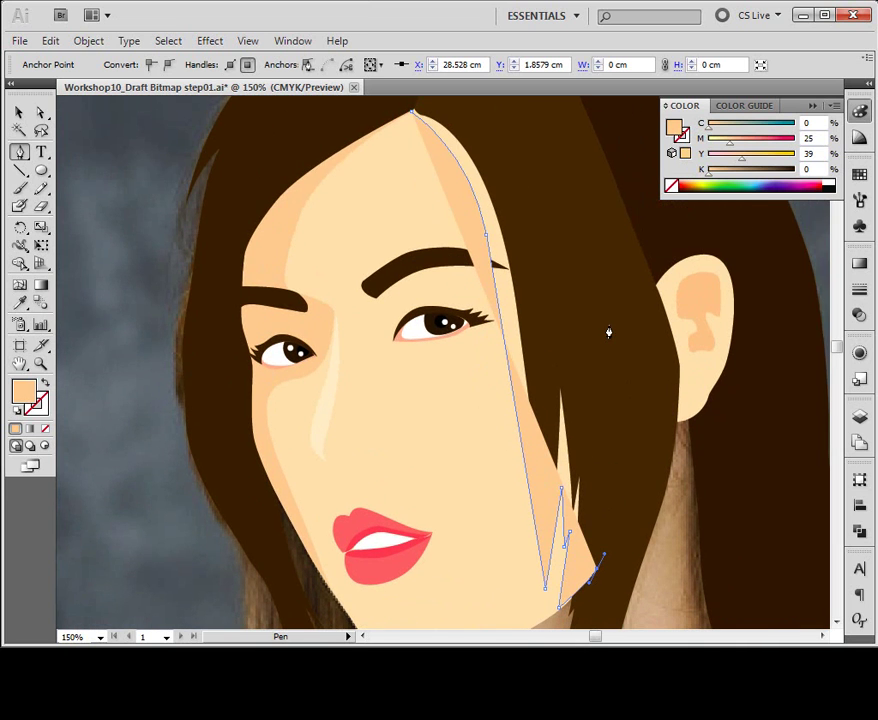
drag(600, 347, 598, 308)
click(414, 112)
drag(431, 121, 400, 270)
key(v)
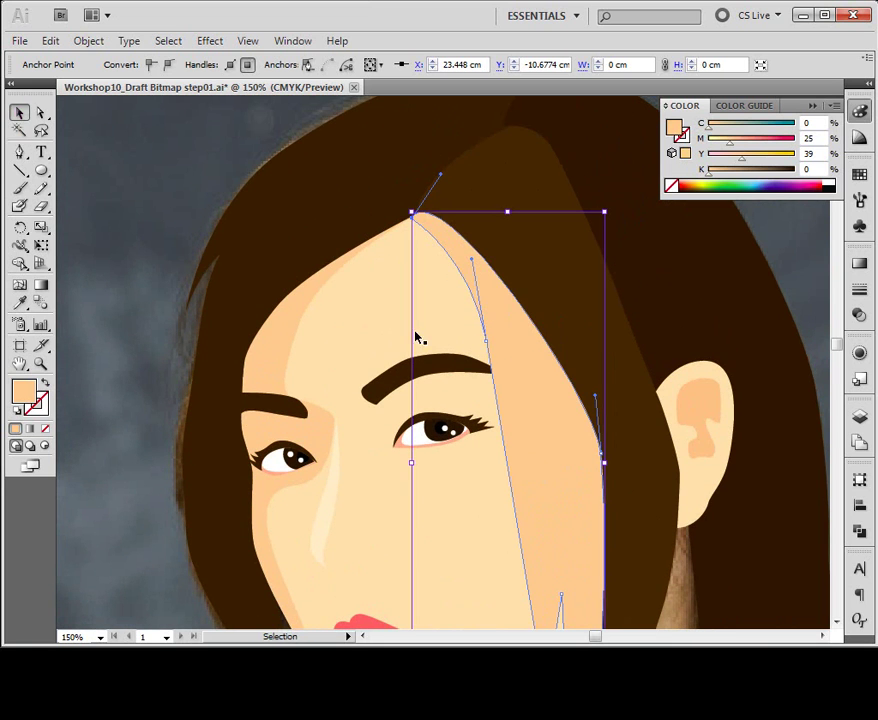
click(158, 268)
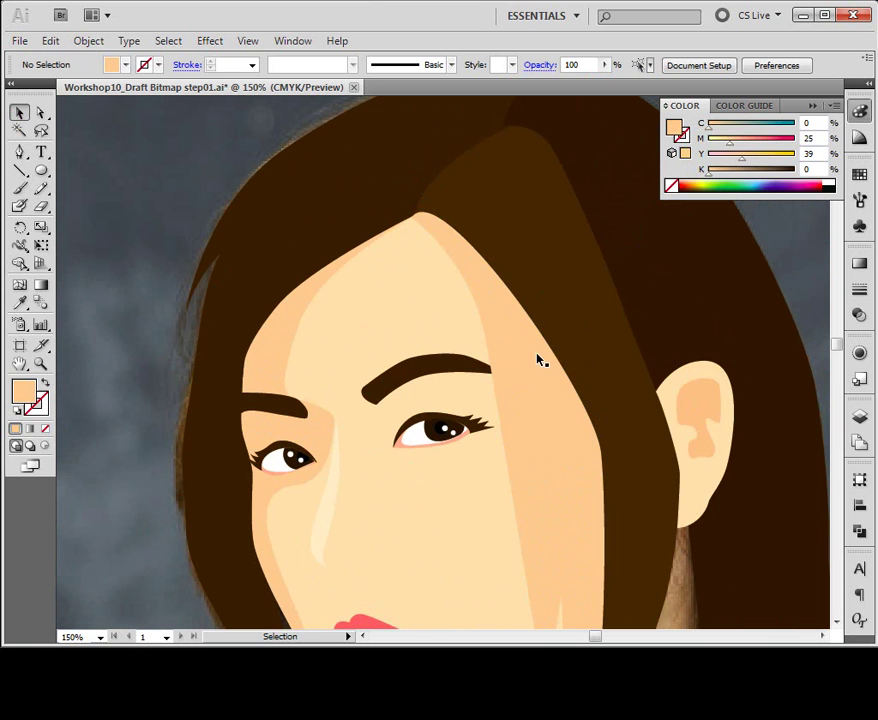
click(525, 362)
- Cut the right-side shadow and paste it in front of the face shape, then deselect
click(56, 41)
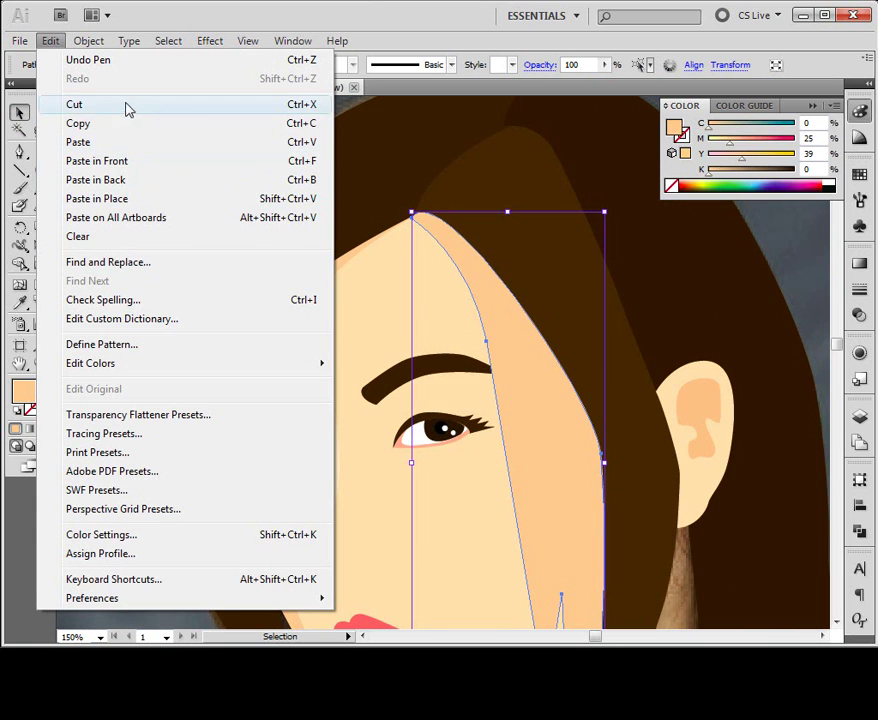
click(125, 105)
click(427, 287)
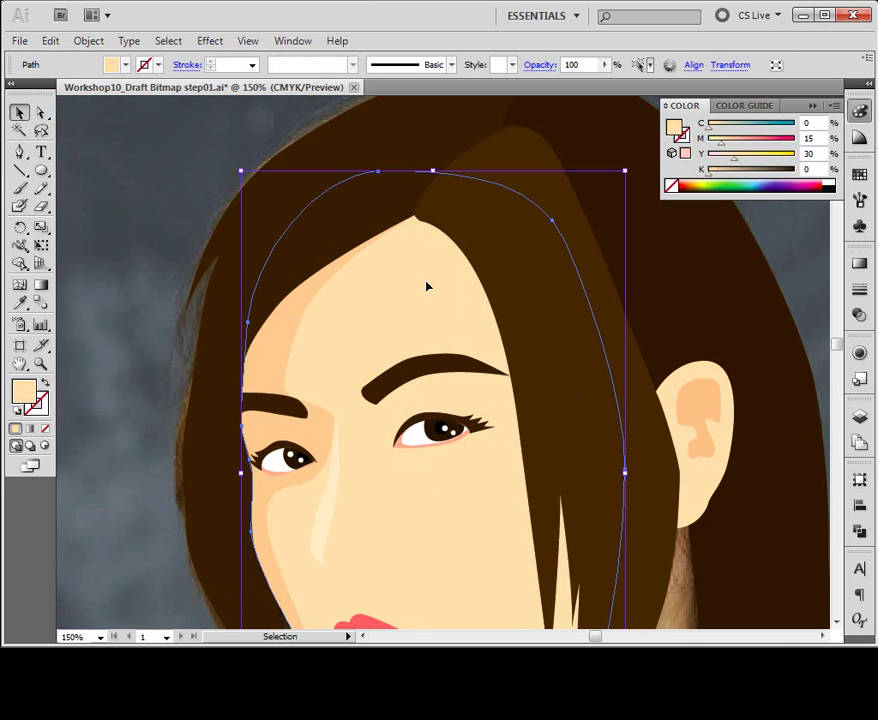
click(50, 41)
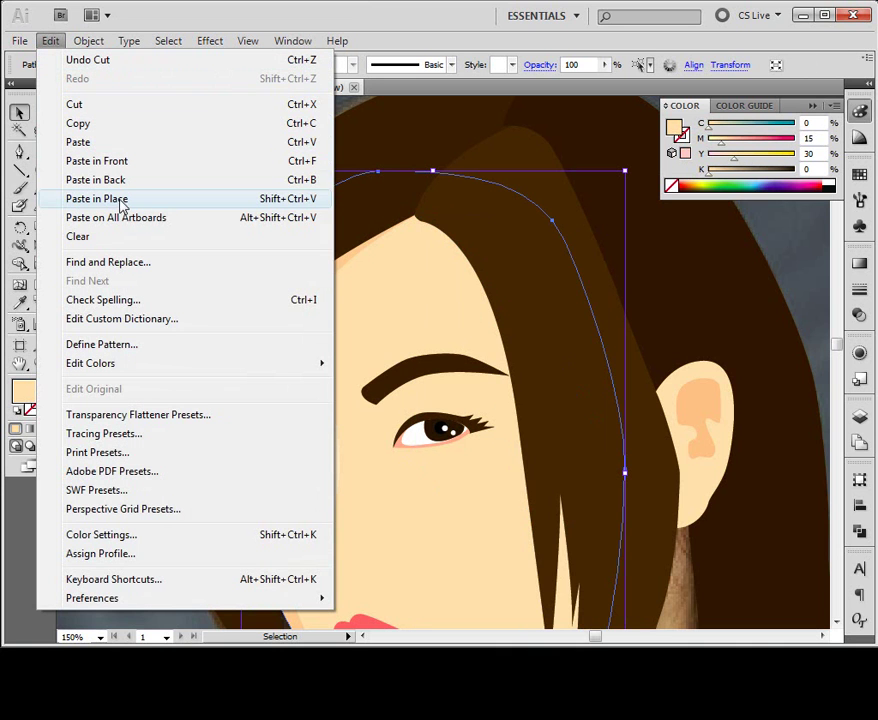
click(147, 163)
drag(378, 415, 350, 256)
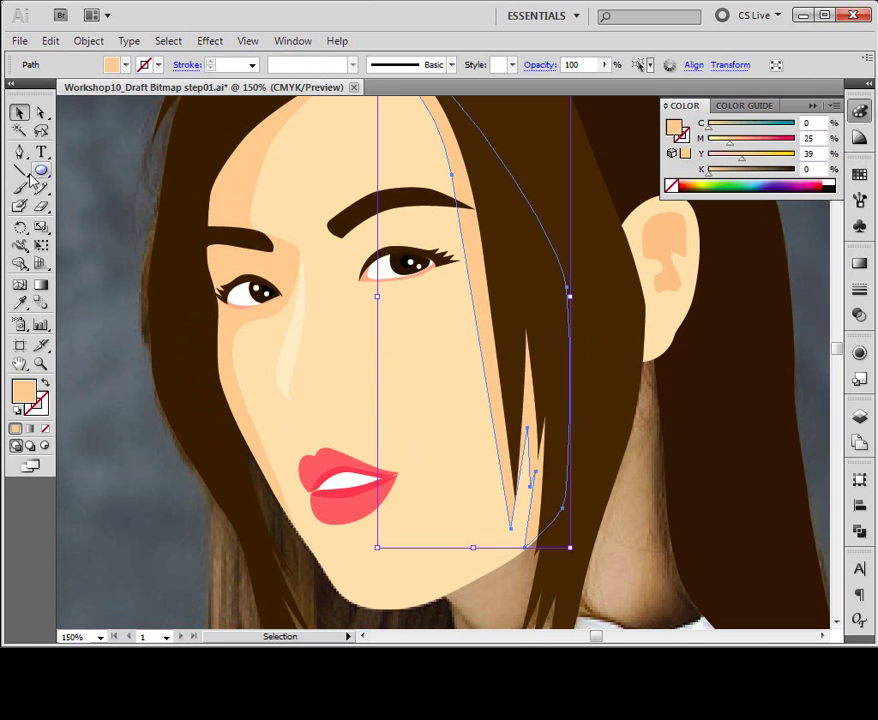
click(112, 239)
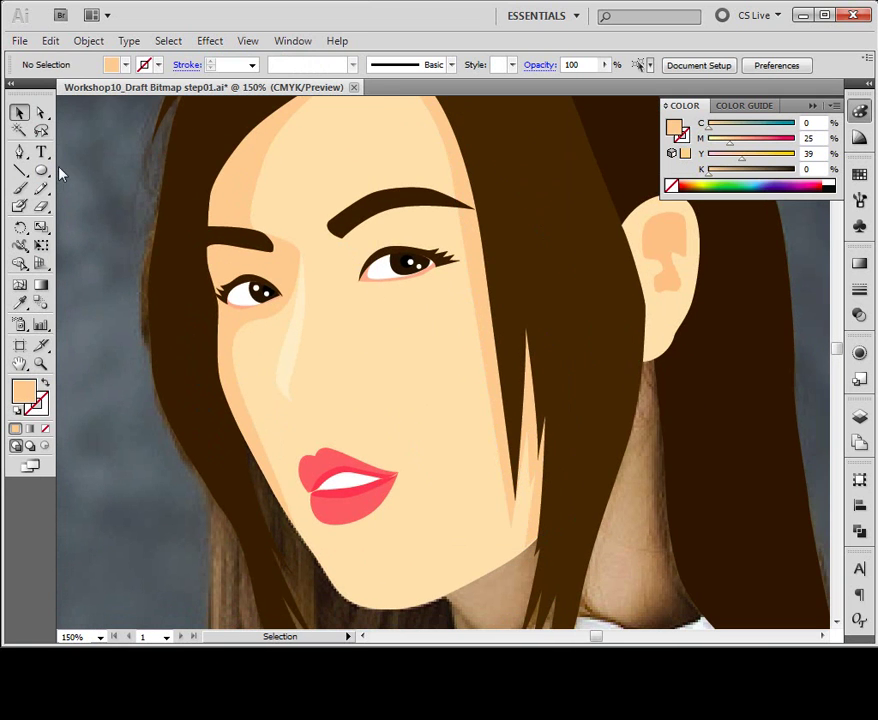
click(20, 151)
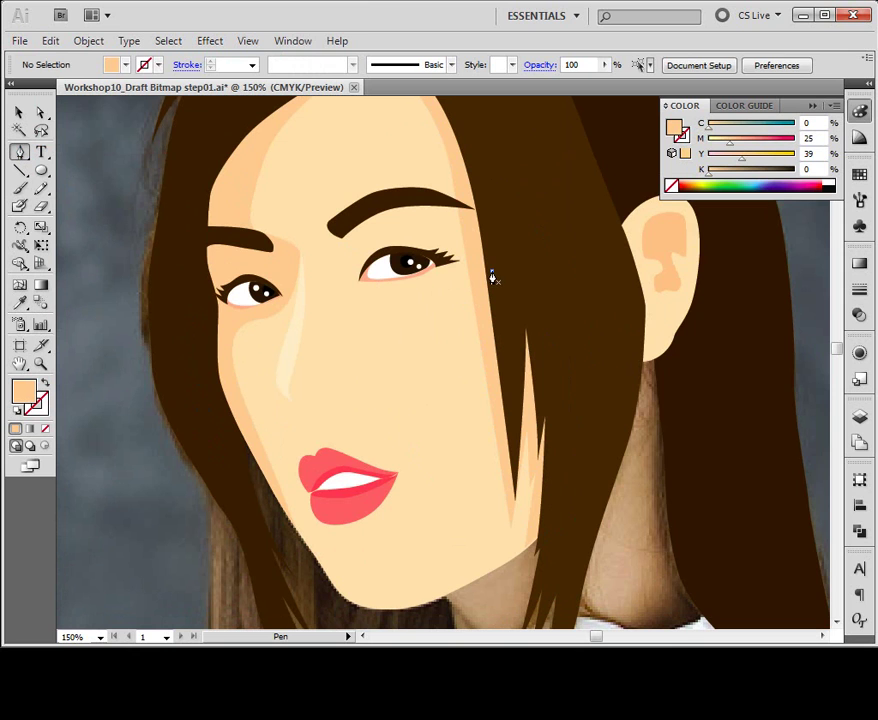
- Draw closed curved blush shapes on the right and left cheeks
click(491, 270)
drag(409, 328, 406, 344)
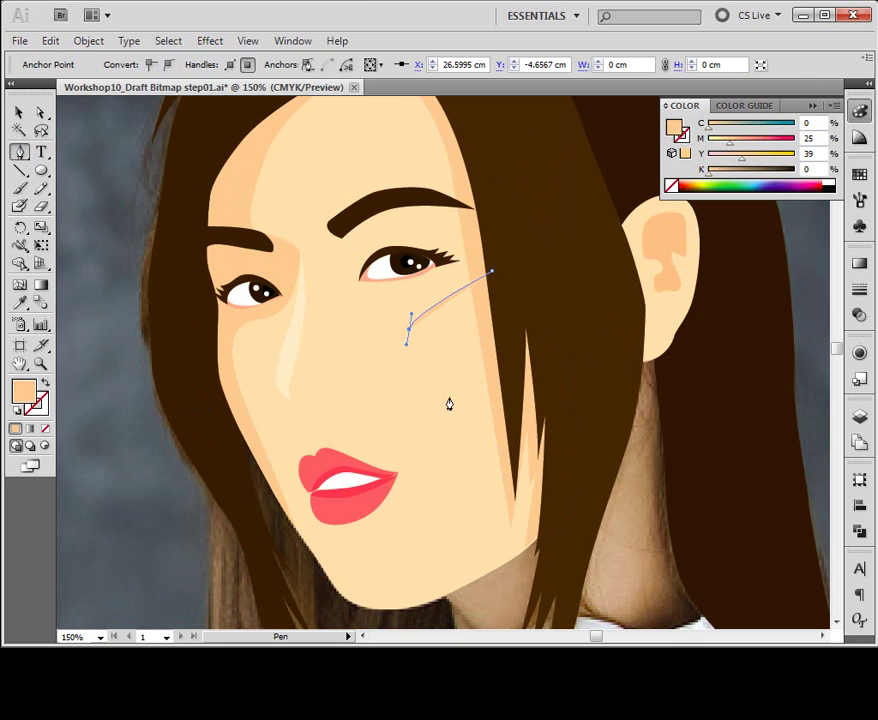
drag(463, 375, 510, 370)
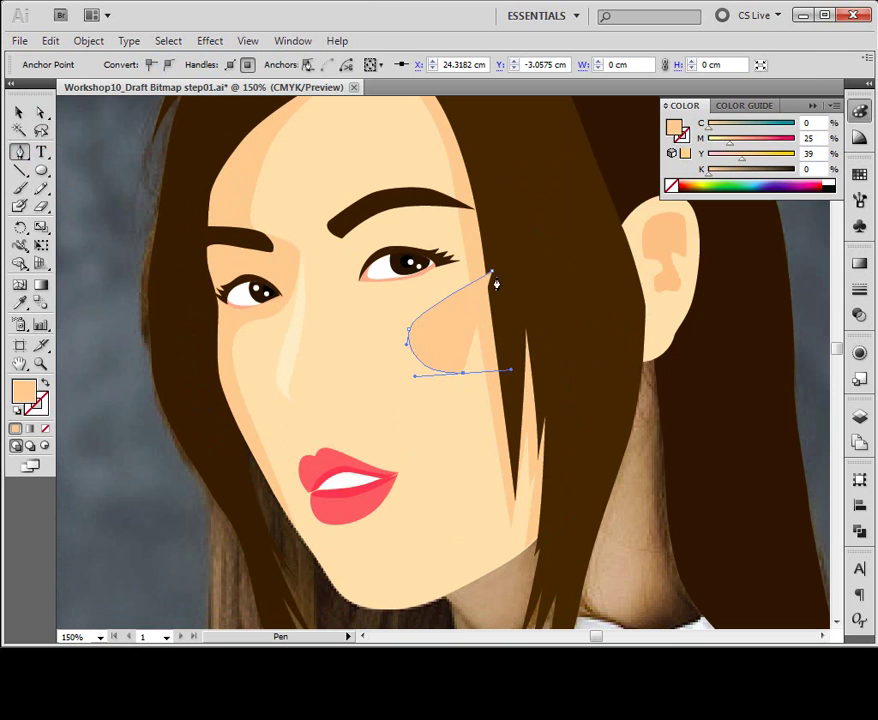
drag(491, 272, 443, 288)
click(221, 333)
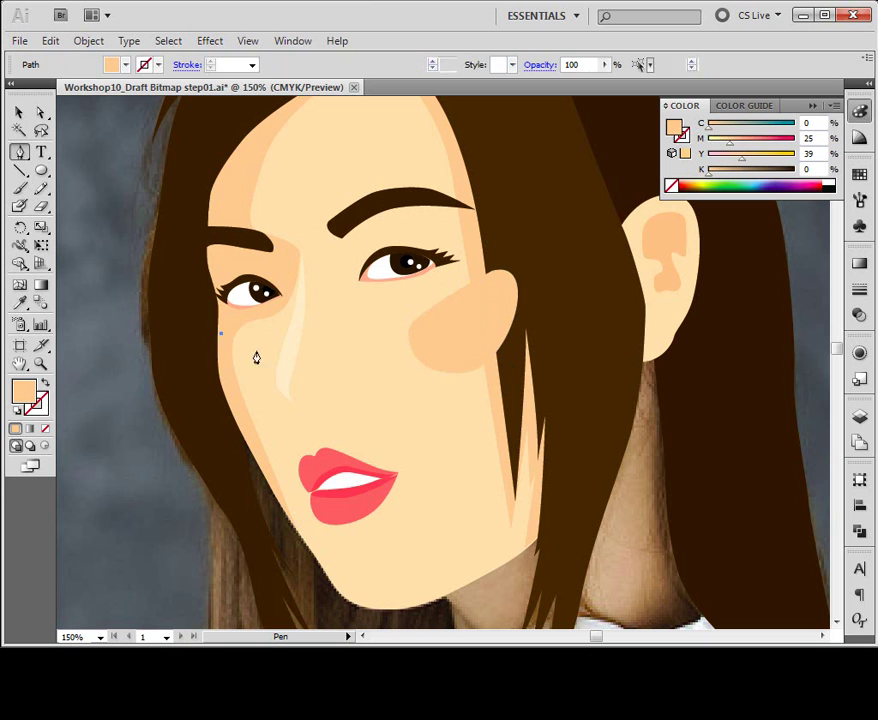
drag(275, 368, 274, 359)
click(246, 388)
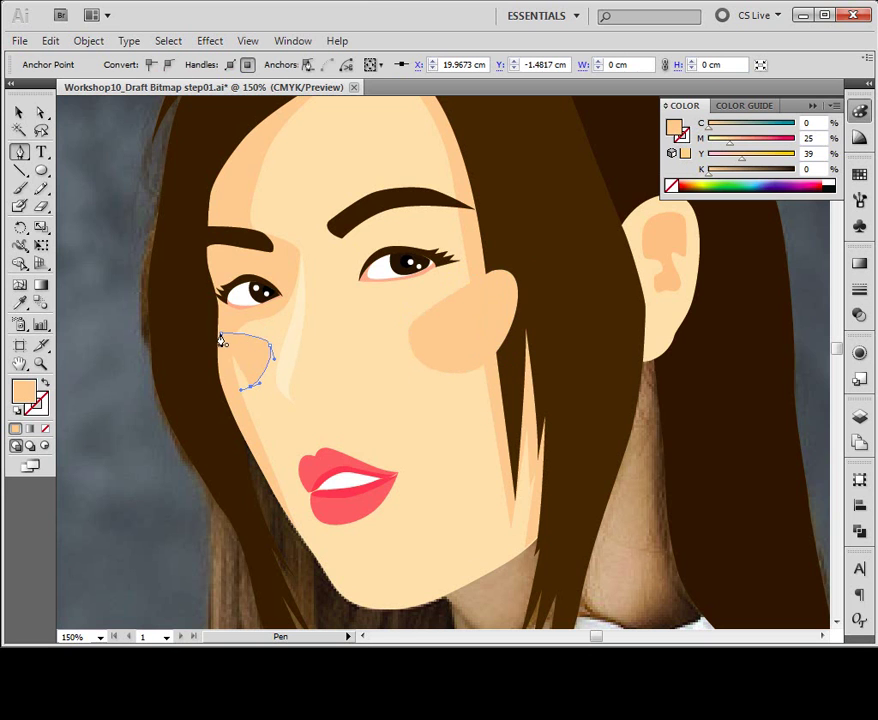
drag(222, 336, 227, 315)
- Tint both cheek blushes salmon pink at Magenta 38%, Yellow 39%
key(v)
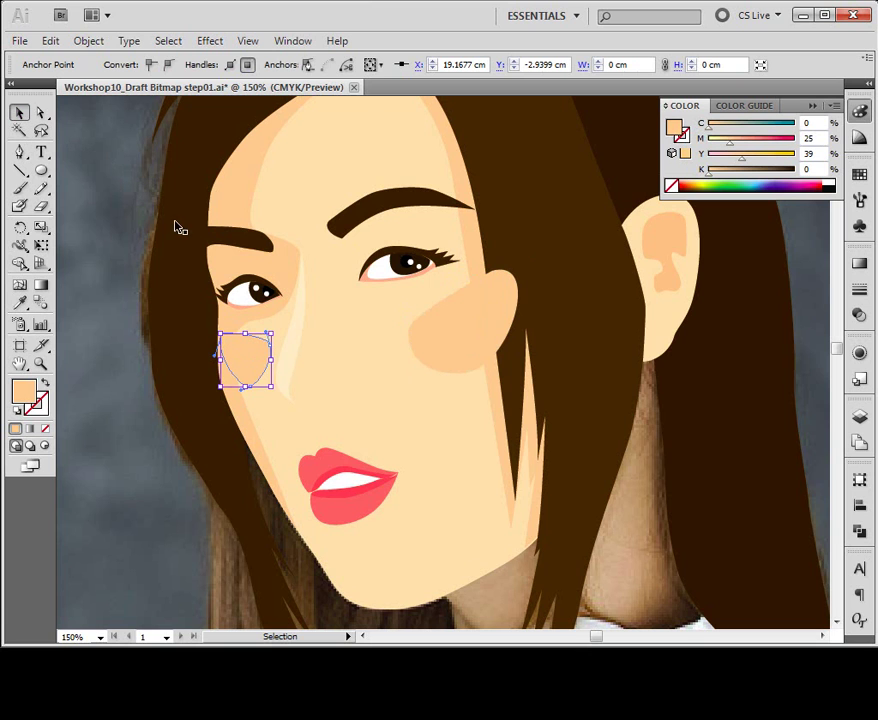
shift+click(453, 360)
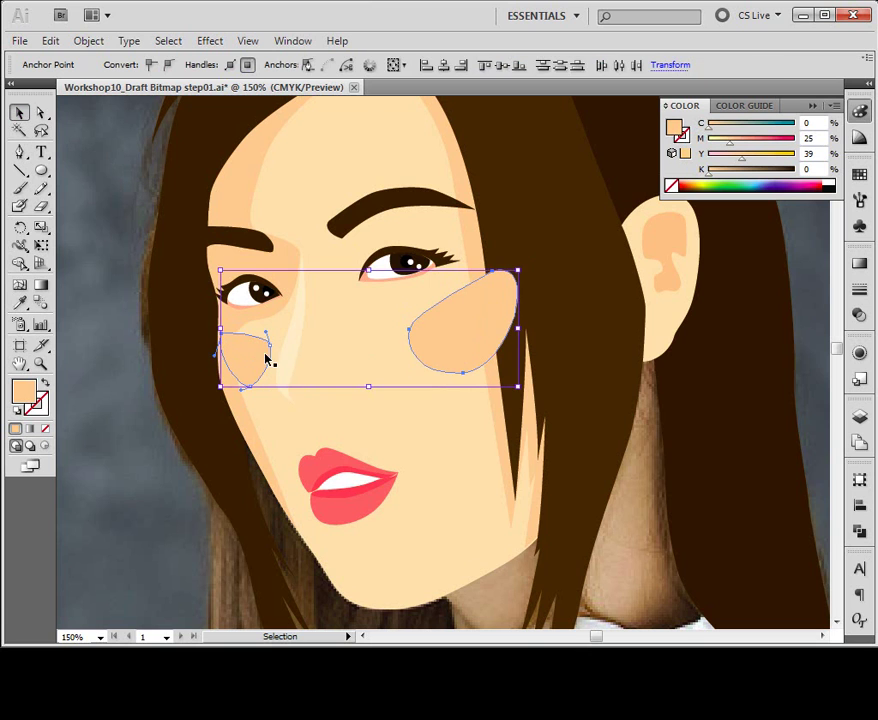
click(744, 149)
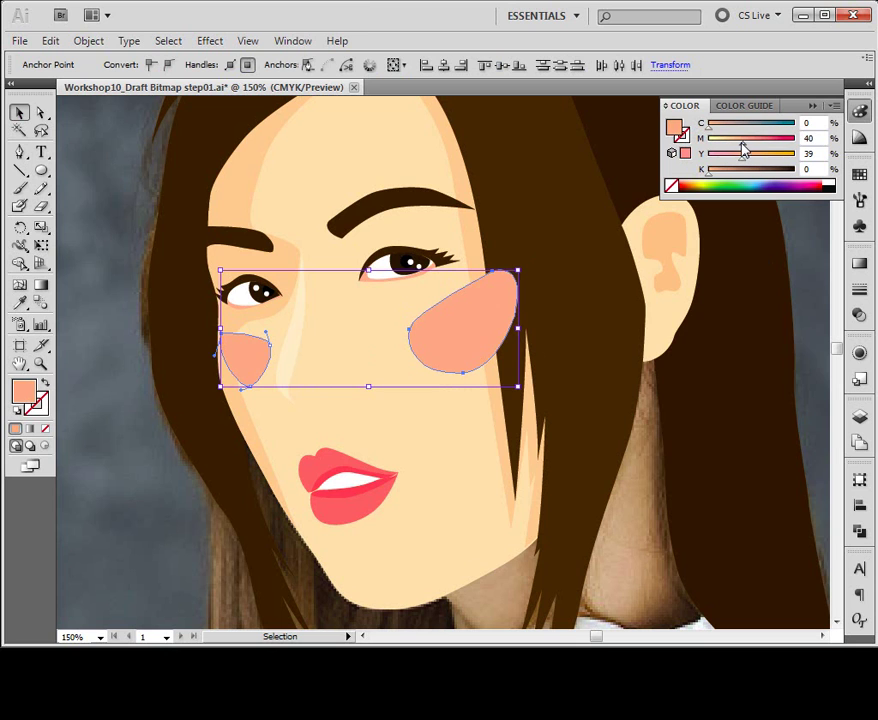
drag(740, 148, 744, 147)
- Apply Effect > Stylize > Feather at 0.5 cm to both blushes, then deselect
click(210, 41)
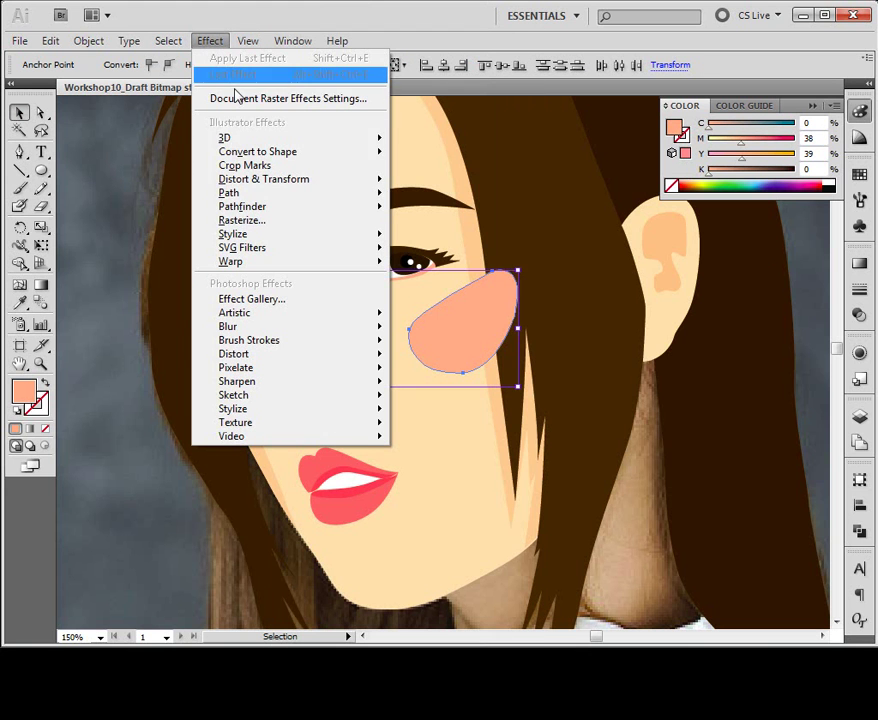
mouse_move(296, 246)
click(436, 256)
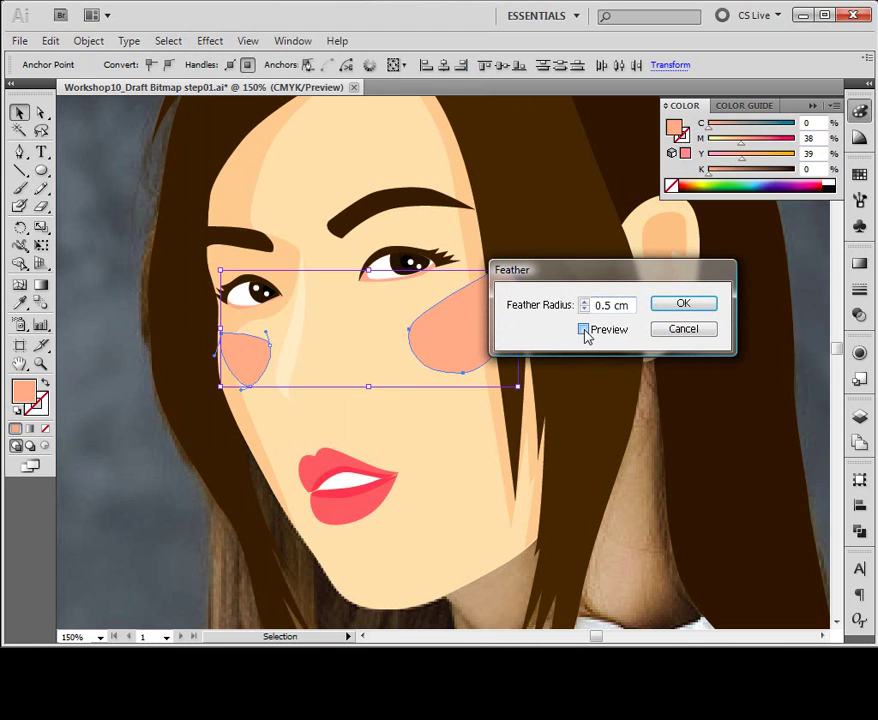
click(620, 333)
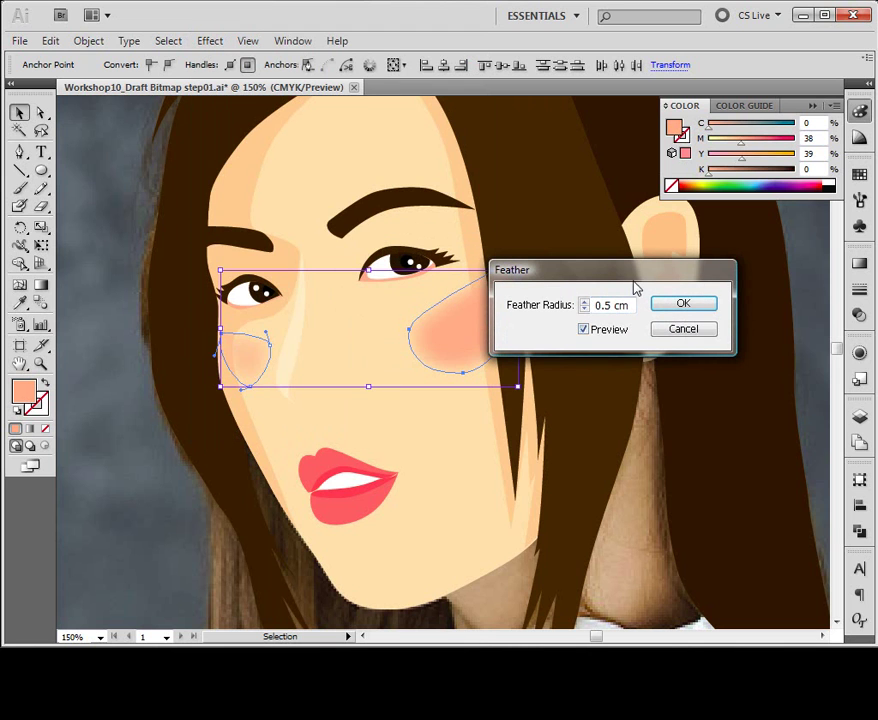
drag(618, 281, 635, 260)
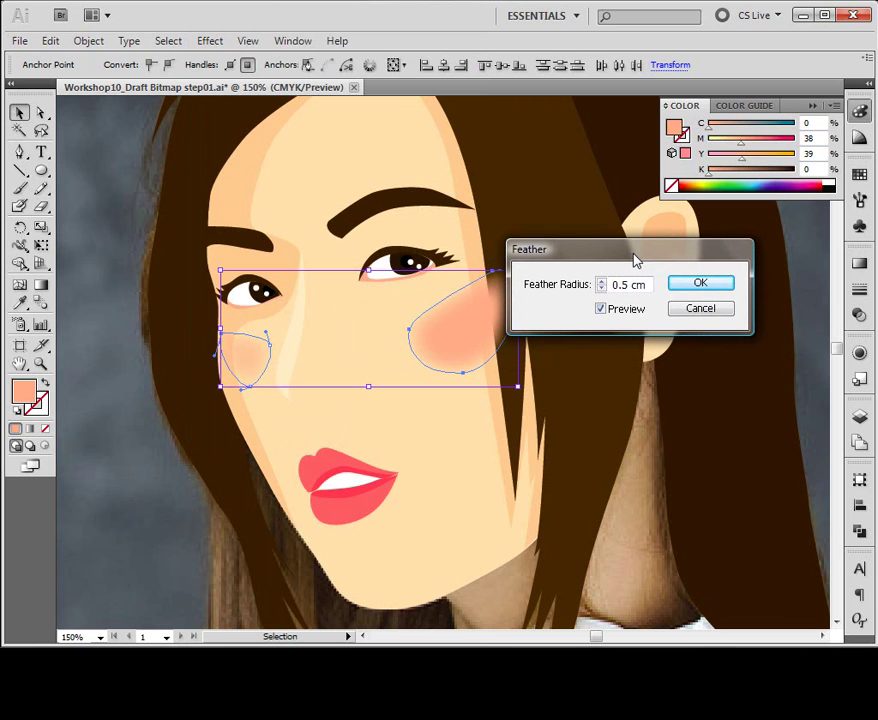
click(692, 287)
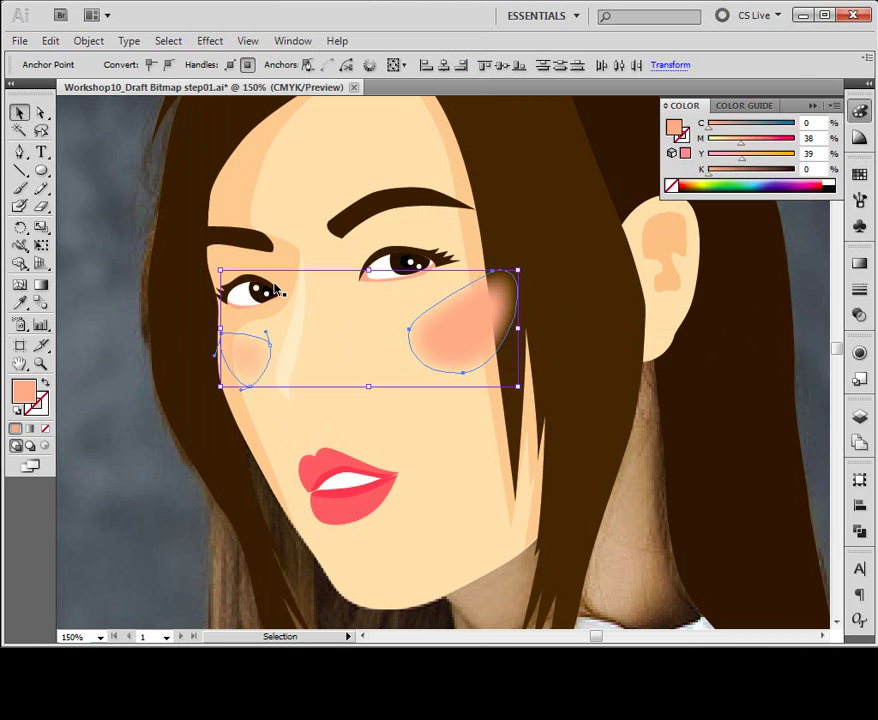
click(127, 296)
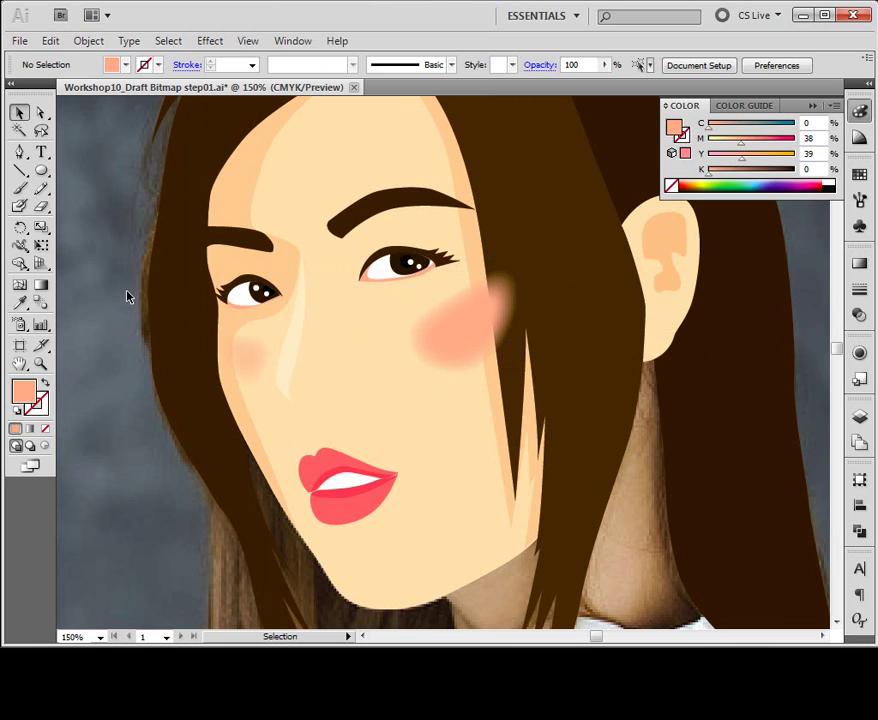
- Cut the right-cheek blush and paste it in front of the face shape
click(454, 343)
click(50, 40)
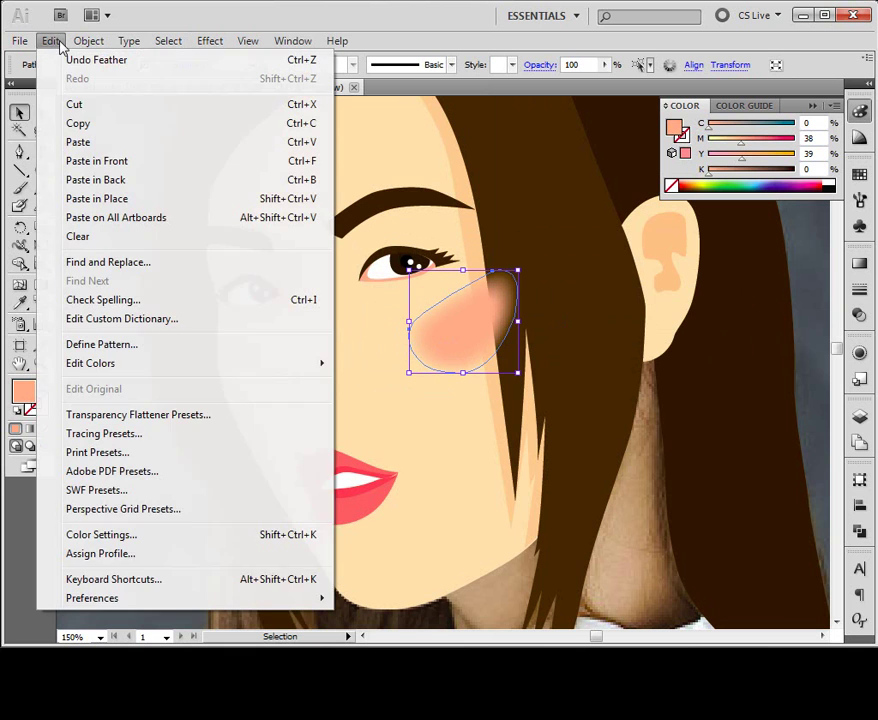
click(97, 108)
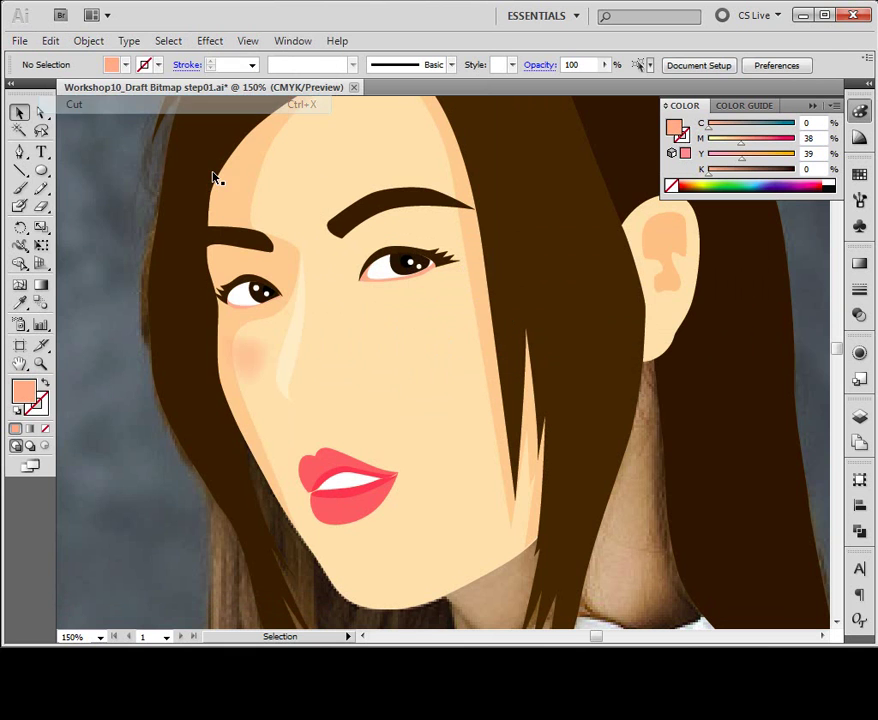
click(390, 344)
click(50, 40)
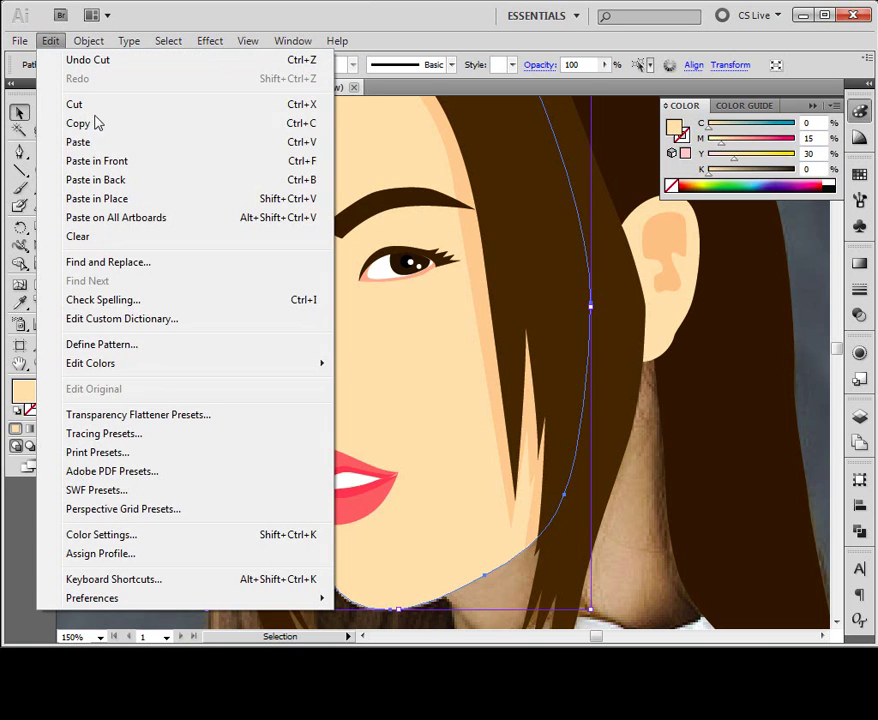
click(122, 164)
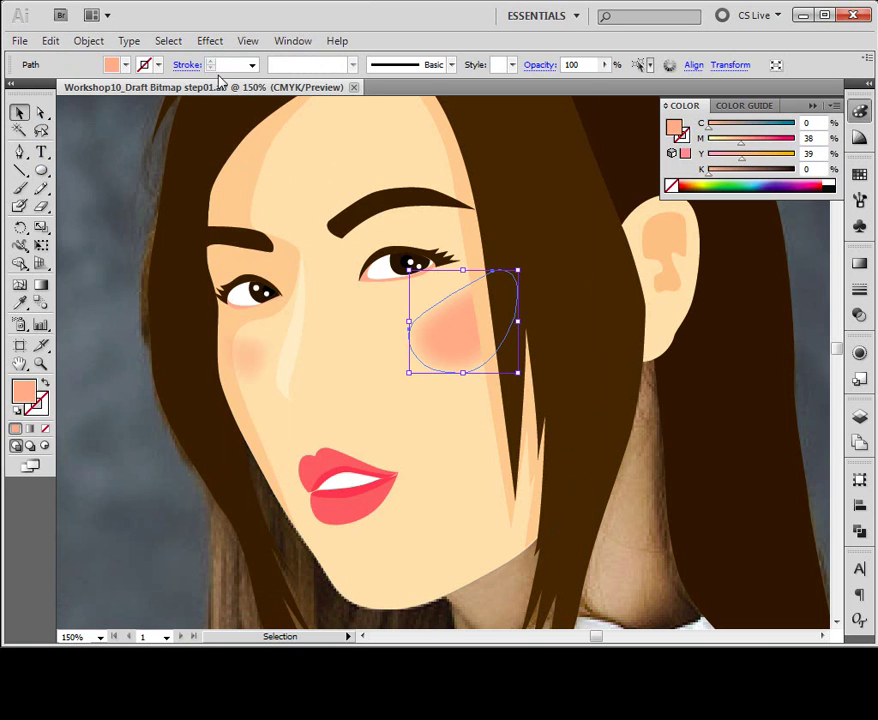
- Lower the right-cheek blush's opacity to 30%, keeping Normal blending after trying Multiply
click(537, 65)
click(440, 85)
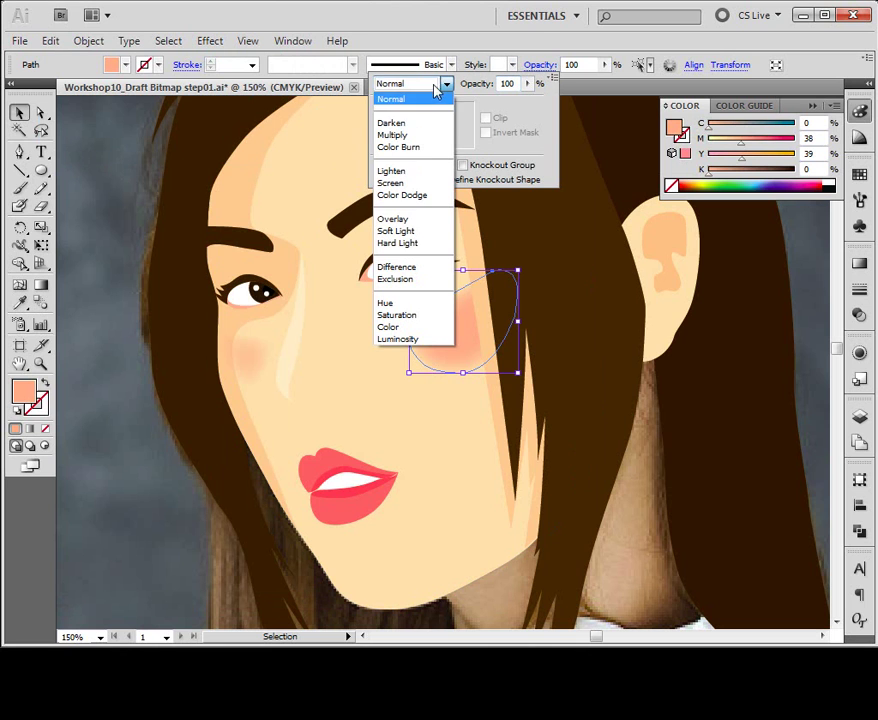
click(415, 136)
click(527, 84)
drag(529, 101, 460, 108)
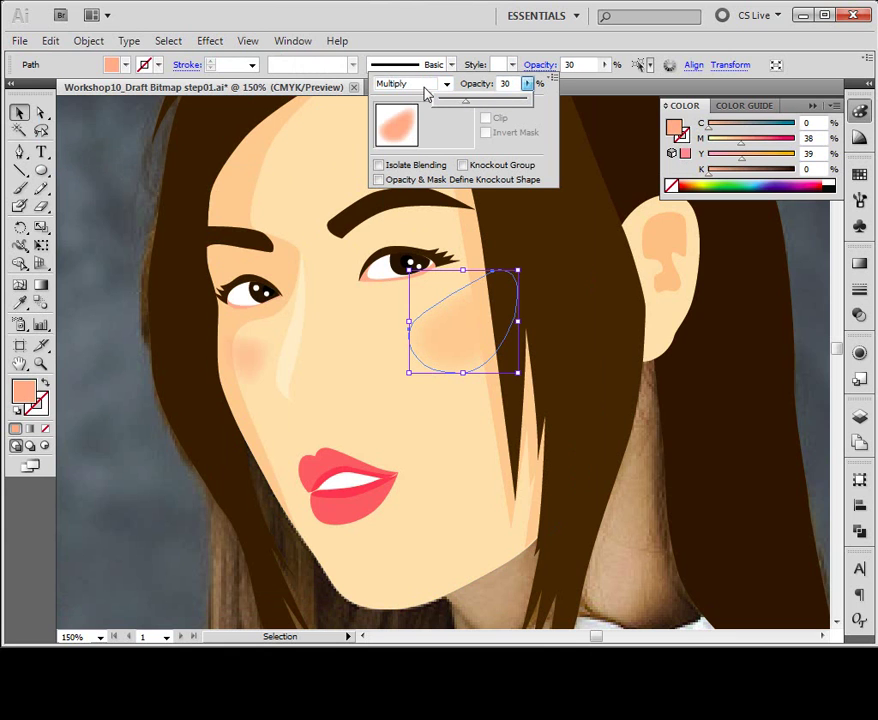
click(430, 86)
click(422, 100)
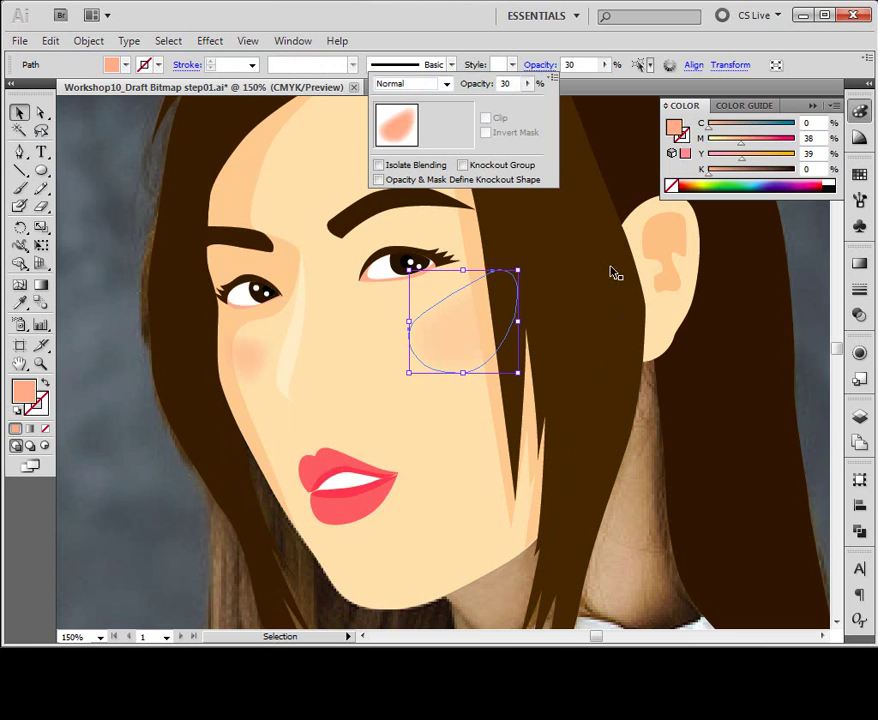
click(700, 390)
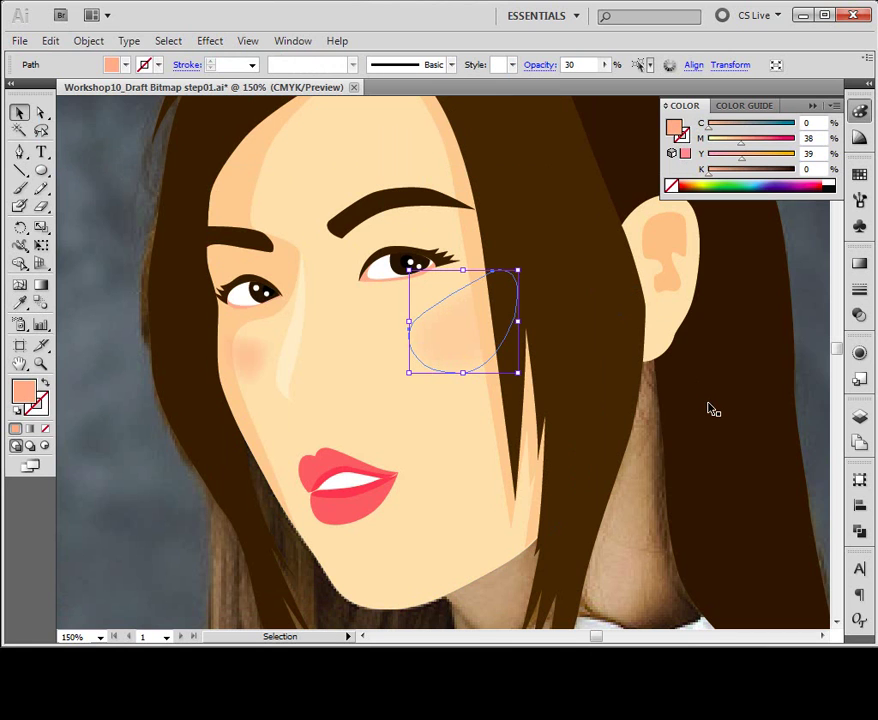
- Widen the left-cheek blush slightly and set its opacity to 66%
click(250, 360)
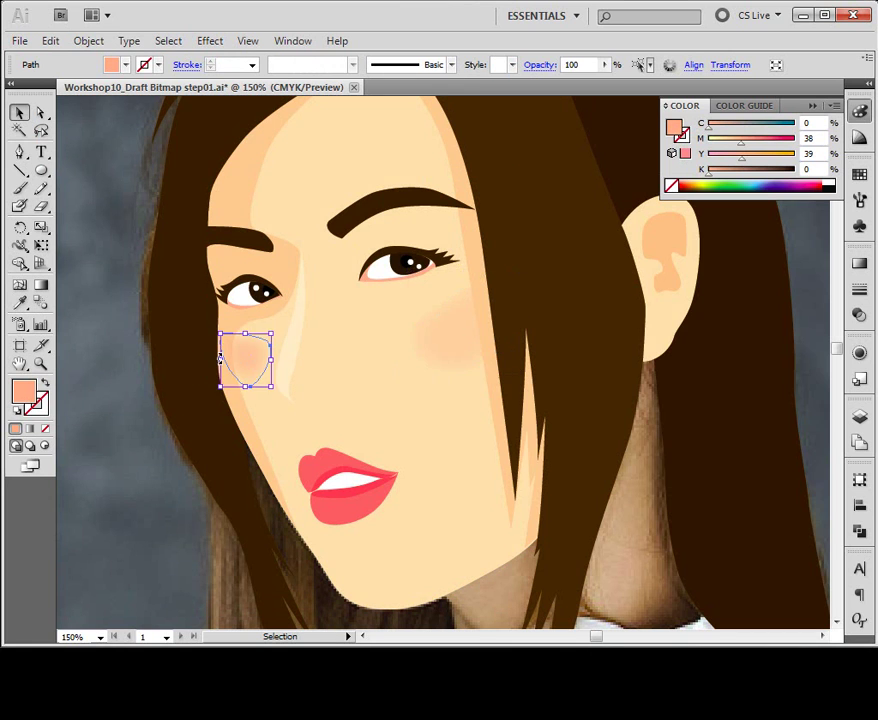
drag(220, 359, 216, 362)
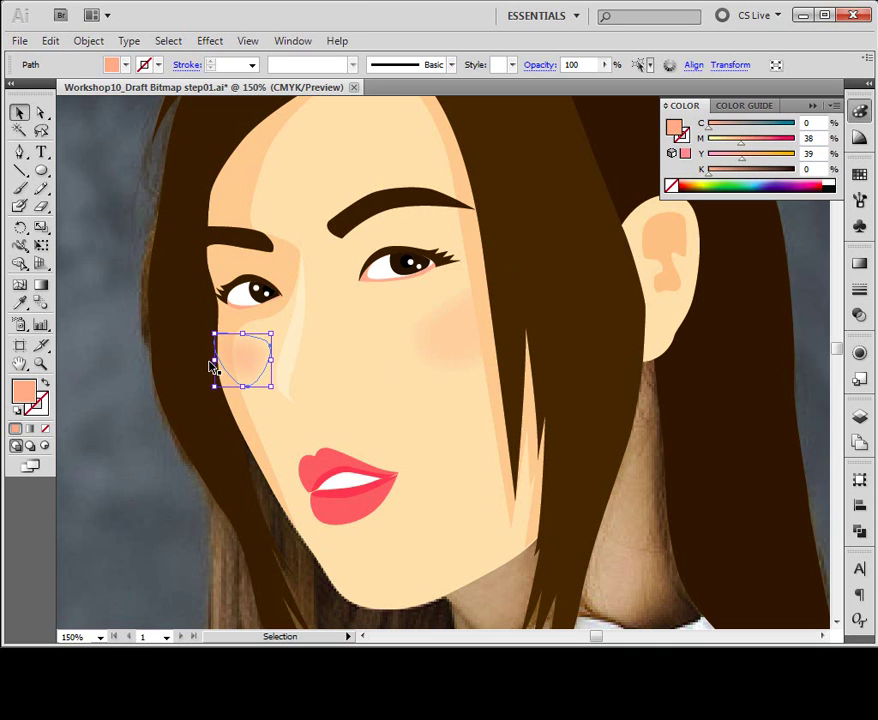
click(157, 435)
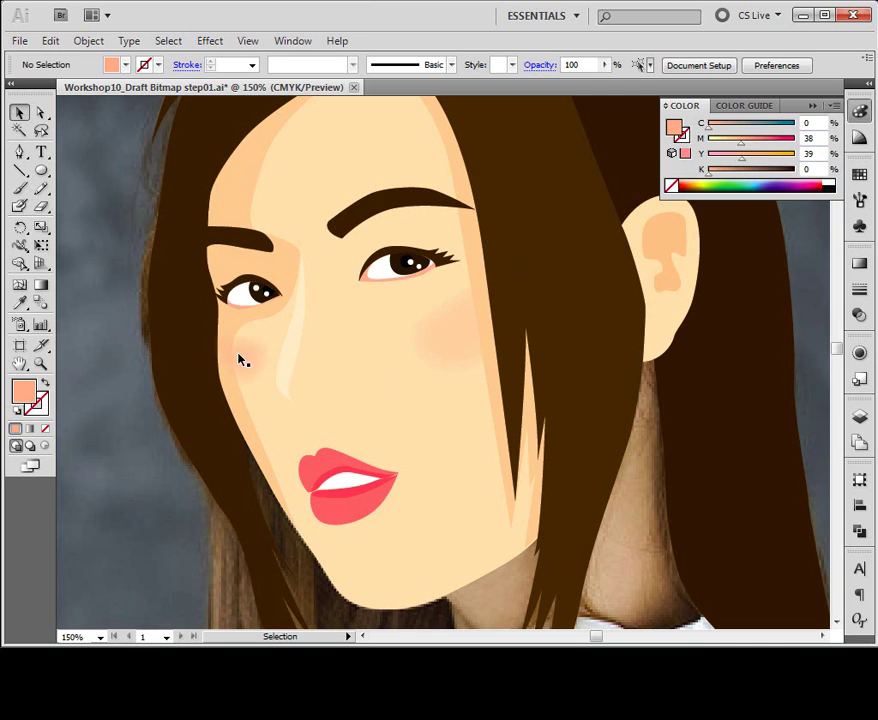
click(262, 357)
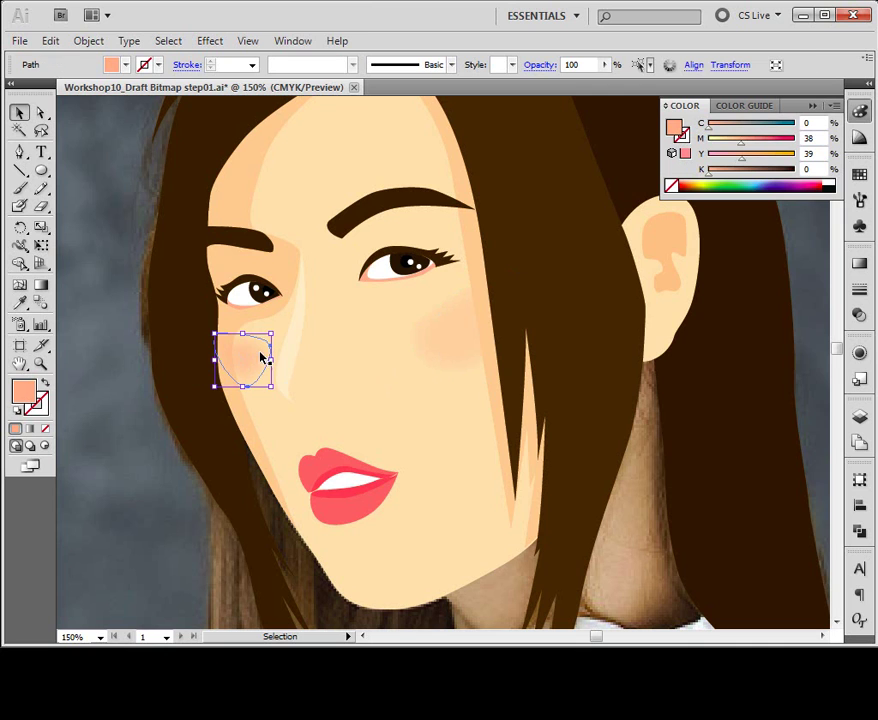
click(604, 65)
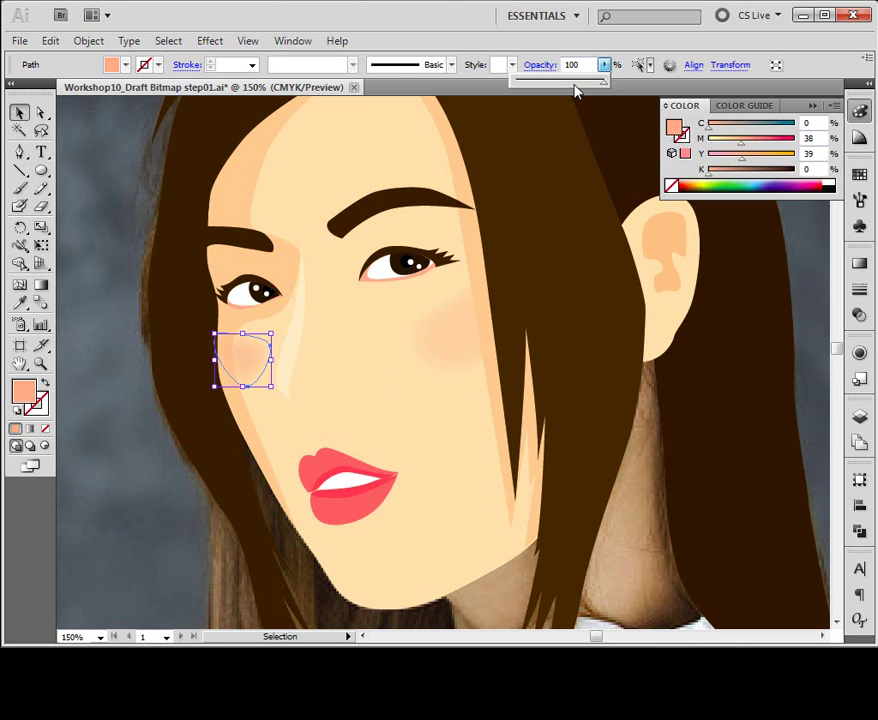
click(575, 84)
click(94, 228)
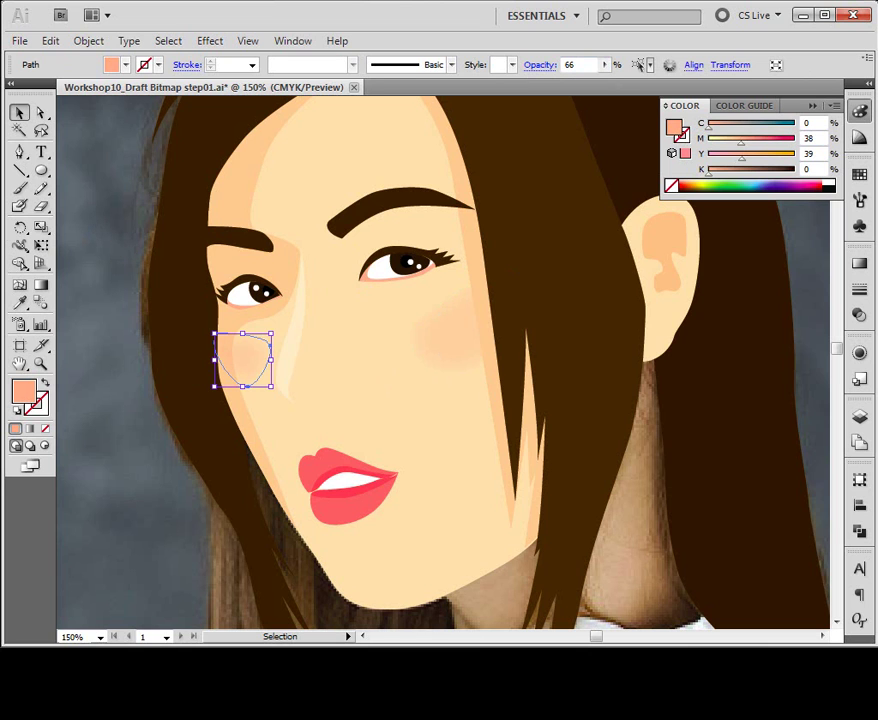
click(124, 236)
drag(202, 388, 176, 390)
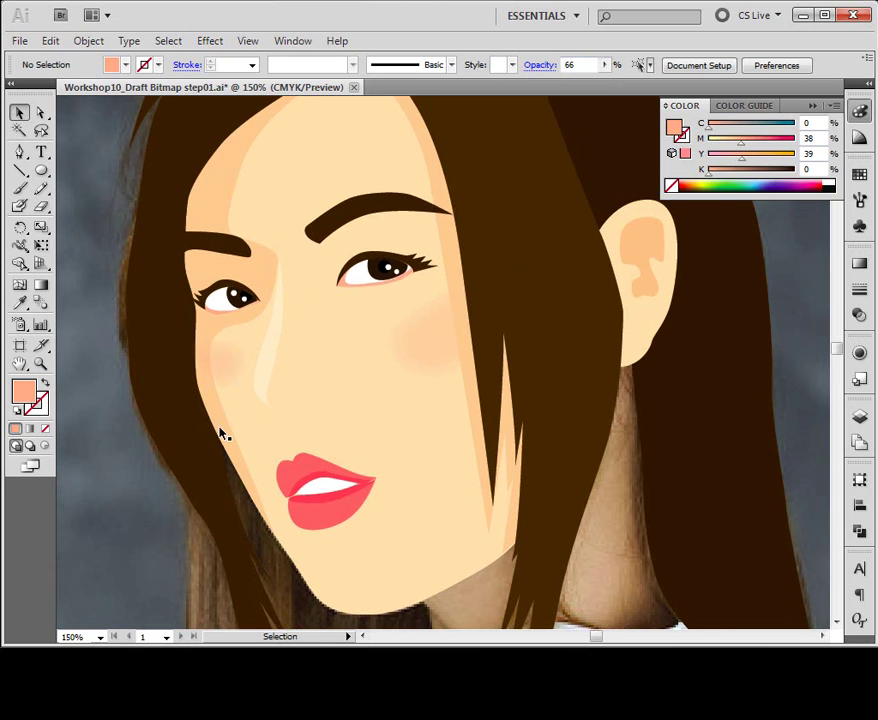
- Duplicate both eyebrows slightly lower and fill the copies with the cheek skin colour
click(367, 203)
click(367, 203)
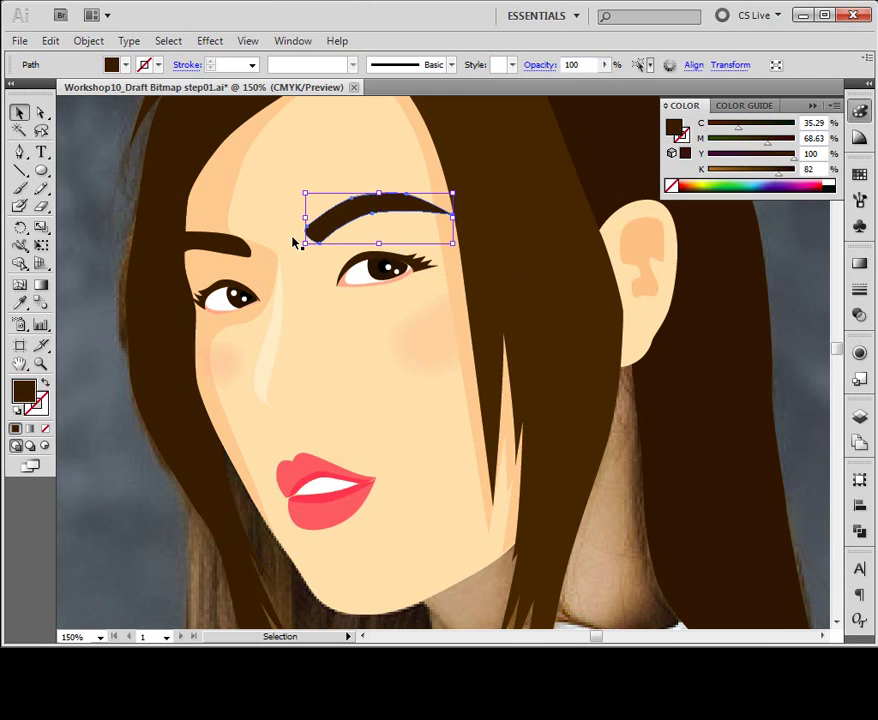
shift+click(240, 250)
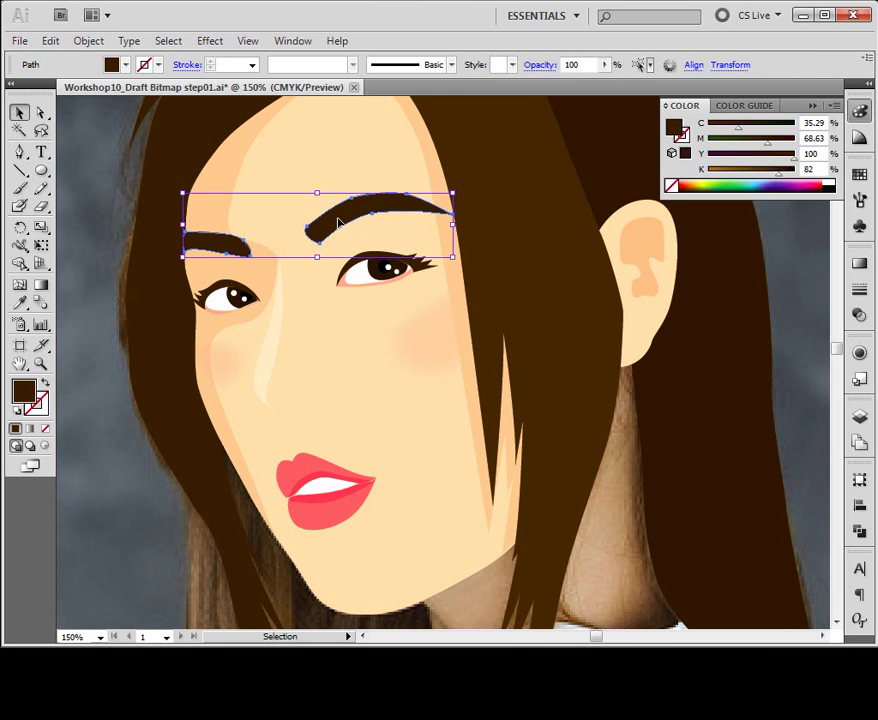
drag(344, 224, 371, 234)
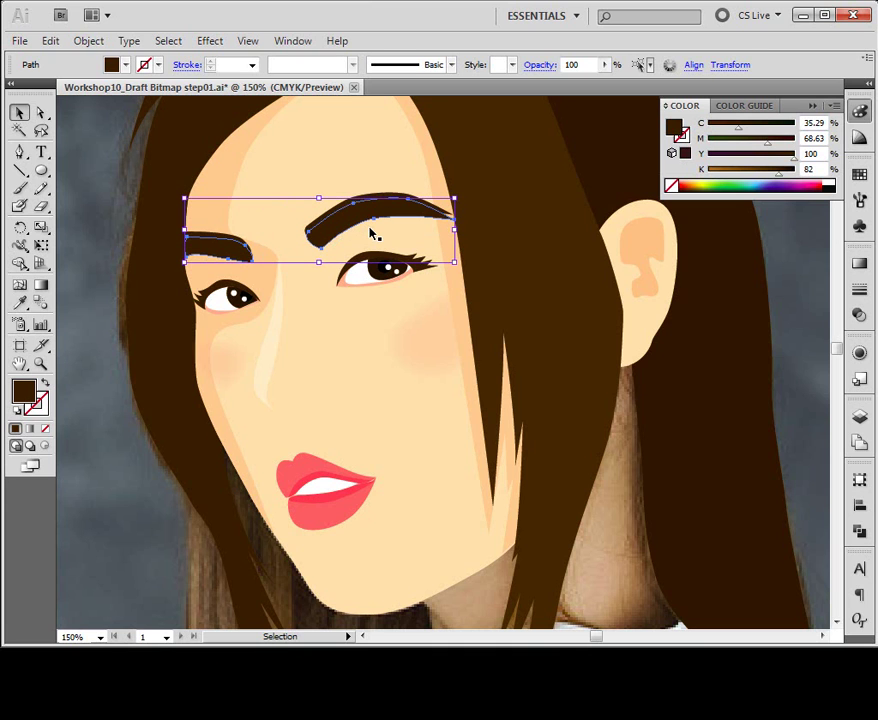
key(a)
key(v)
click(20, 303)
click(206, 324)
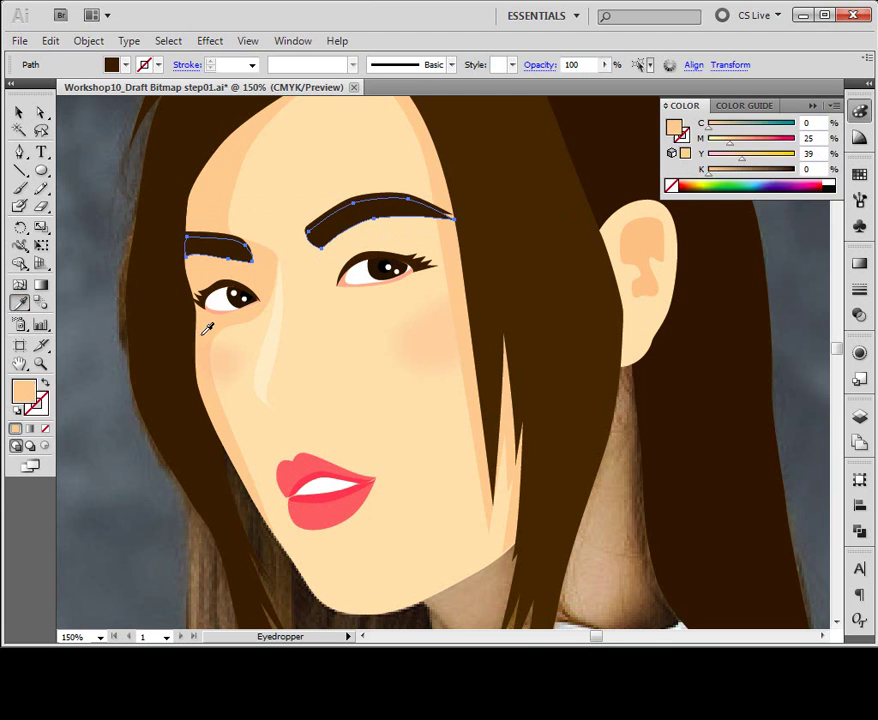
click(19, 112)
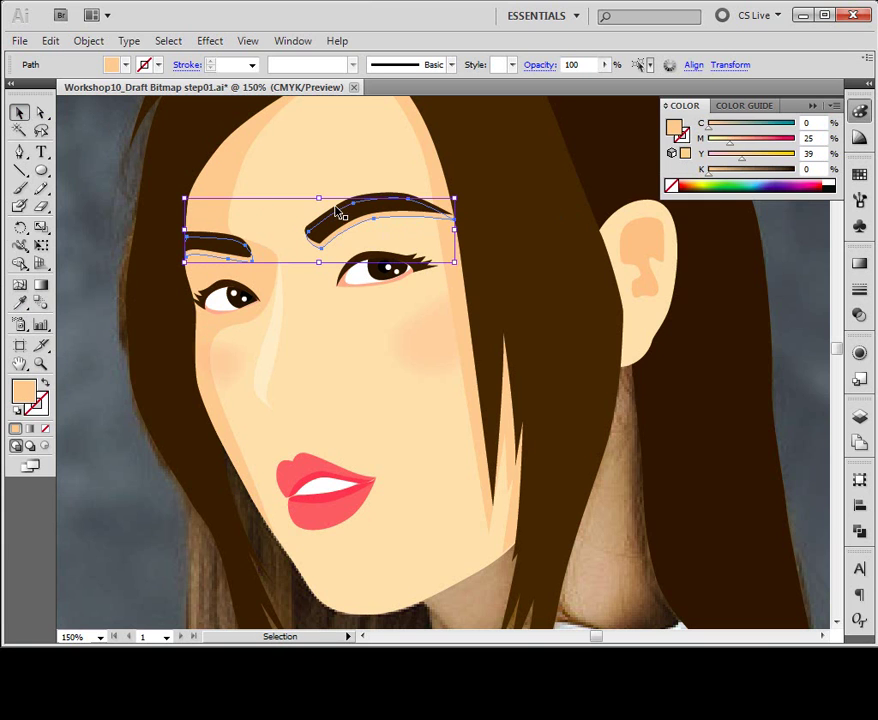
- Set the left eyebrow copy to Multiply blending at 52% opacity
click(443, 431)
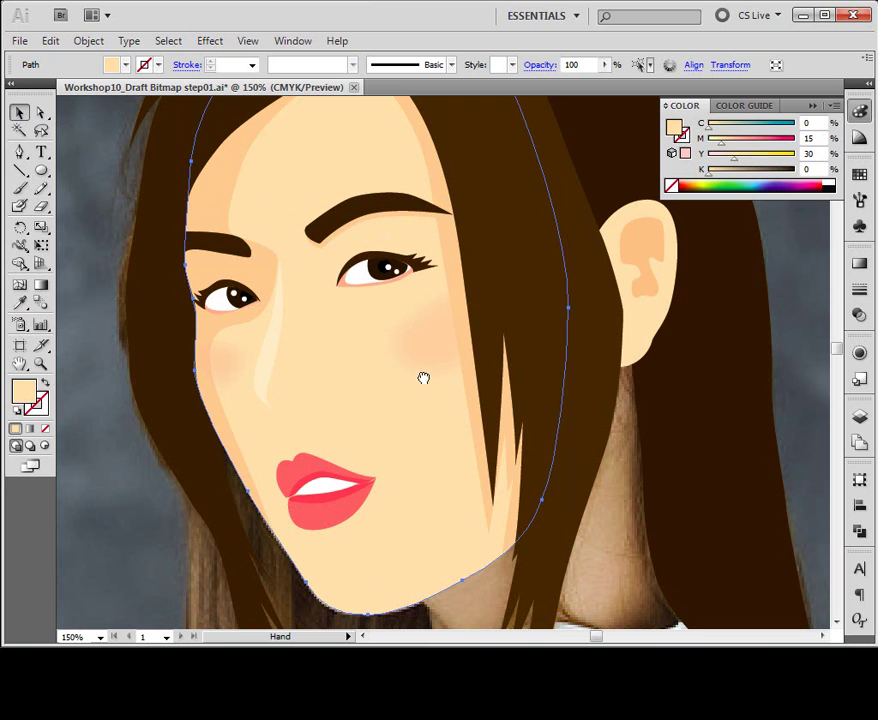
drag(423, 380, 419, 358)
click(237, 244)
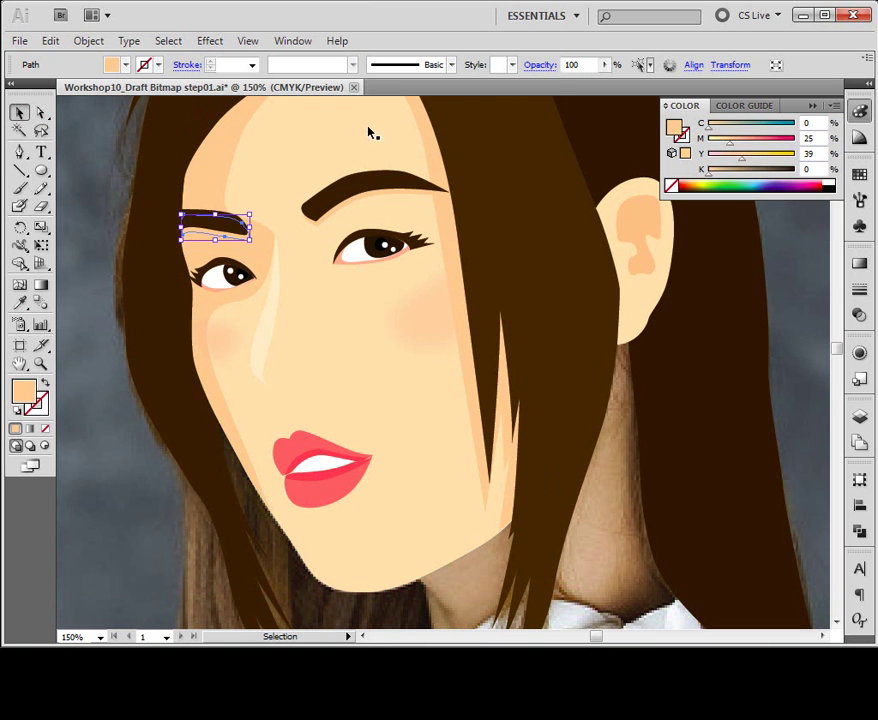
click(527, 66)
click(432, 86)
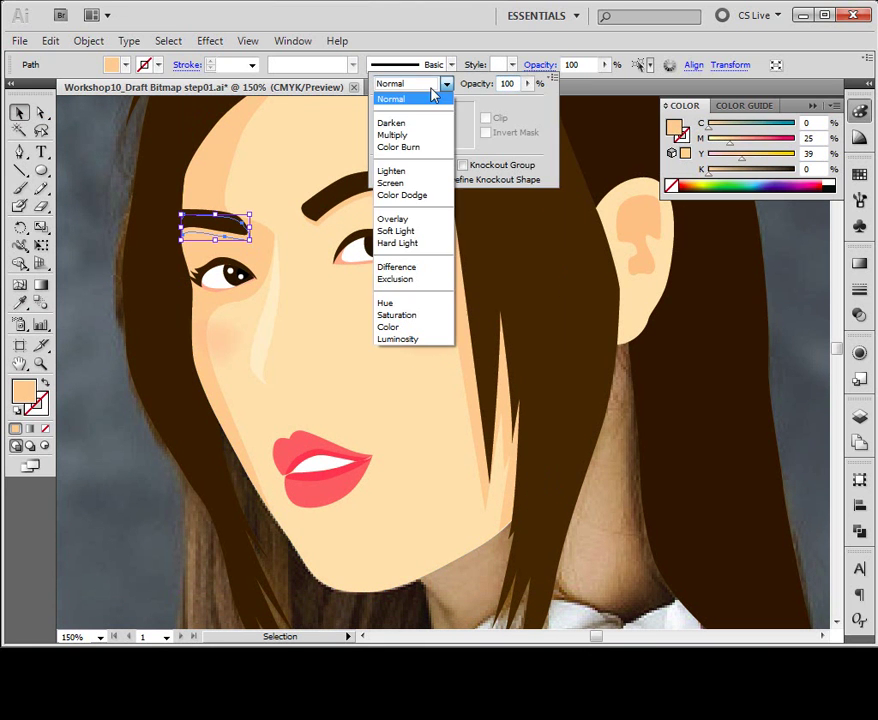
click(415, 136)
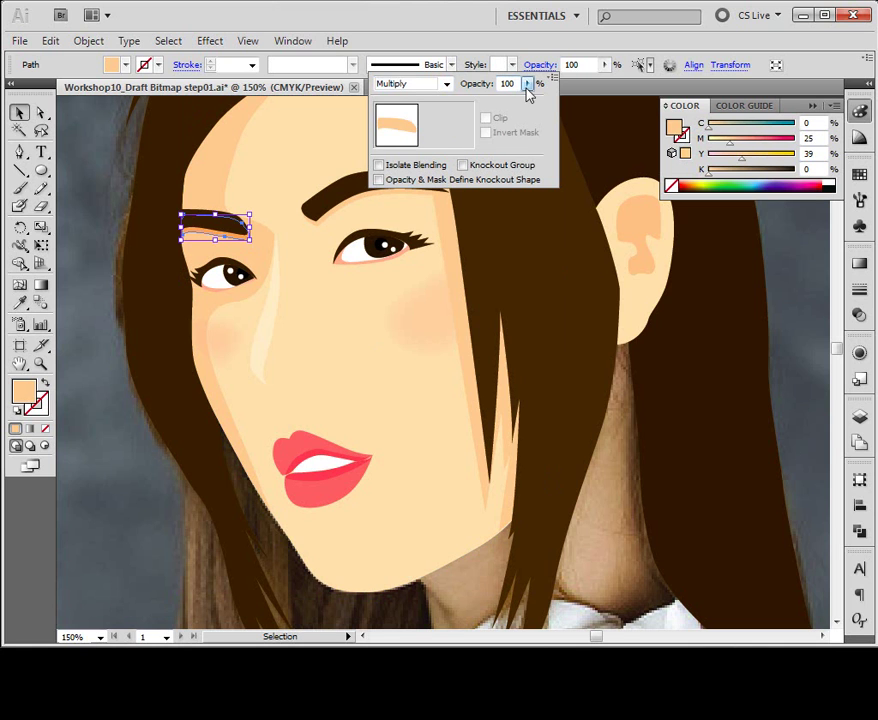
click(526, 84)
drag(493, 108, 487, 108)
click(118, 398)
click(84, 412)
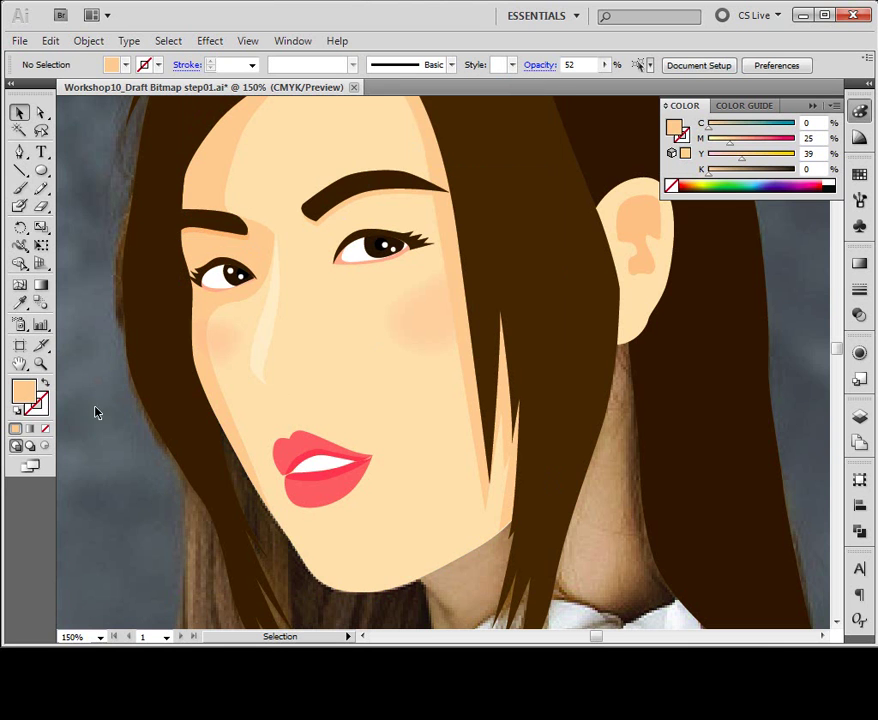
drag(137, 268, 127, 339)
drag(406, 412, 437, 362)
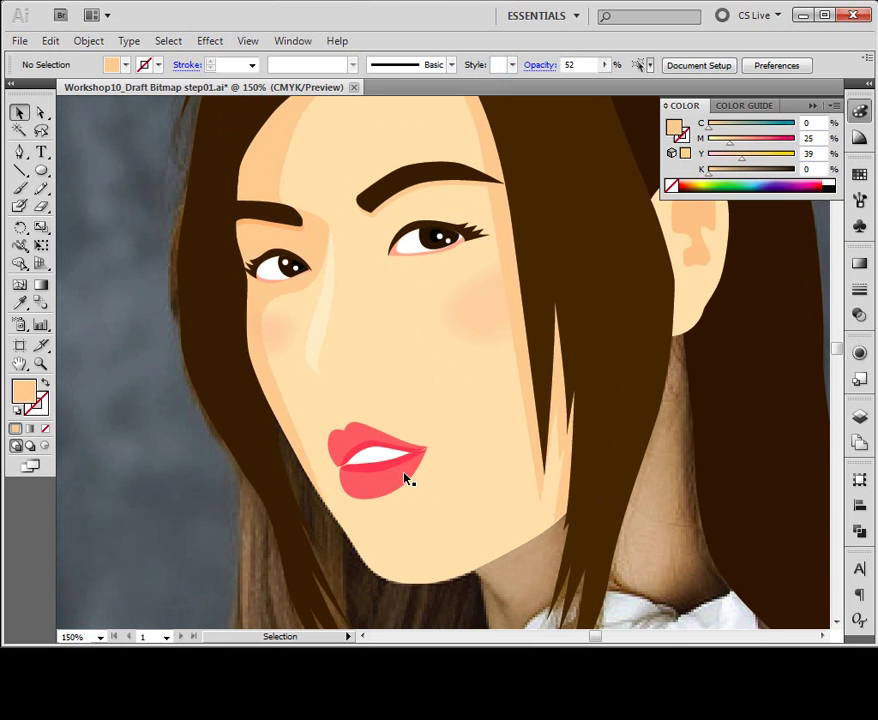
- Draw a small closed curved shape just below the lower lip with the Pen tool
key(p)
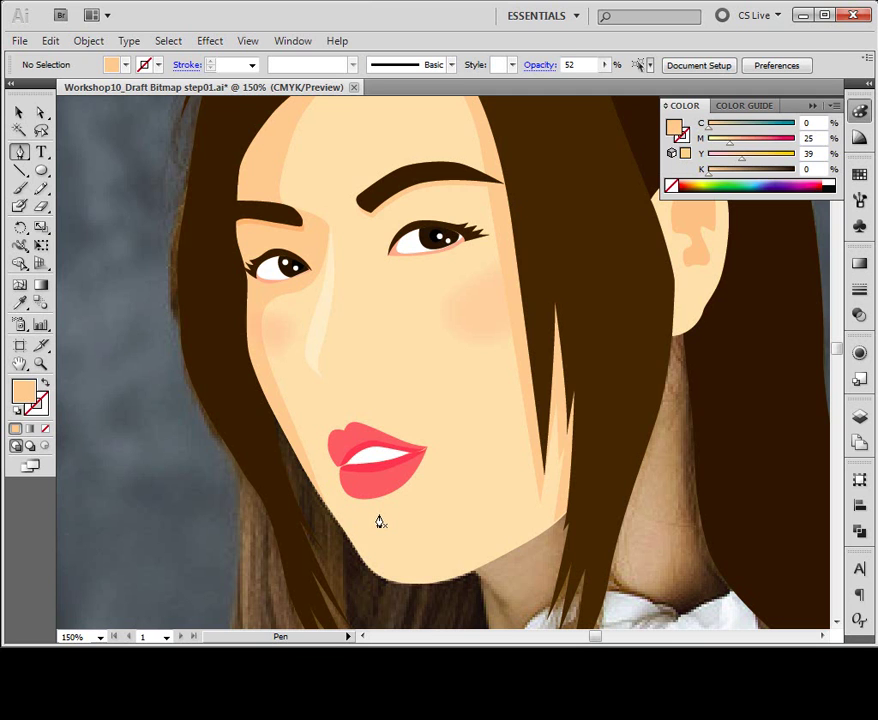
click(379, 515)
drag(430, 493, 377, 500)
click(380, 517)
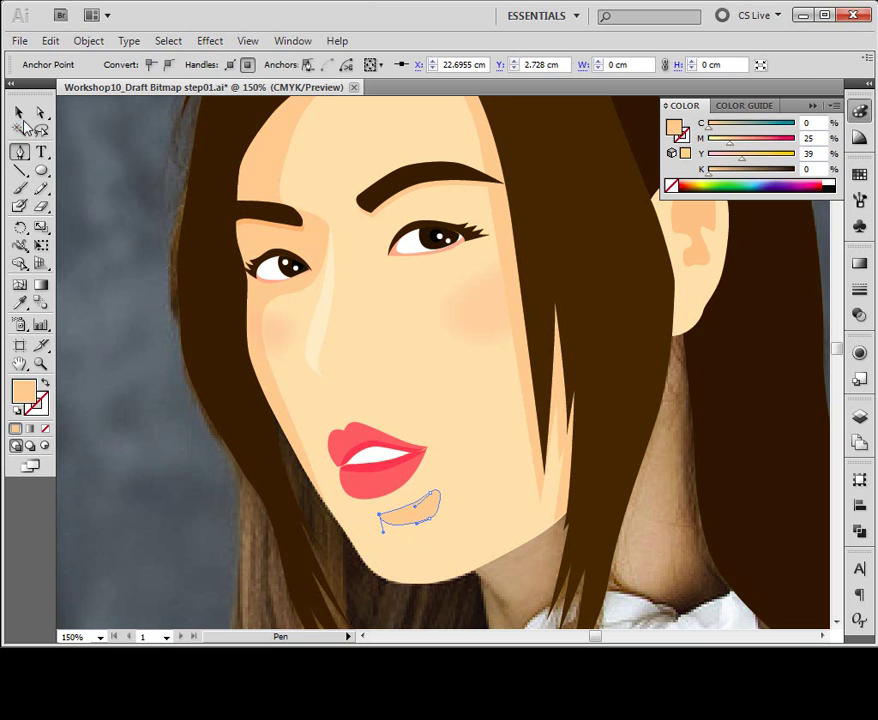
- Nudge the chin shadow slightly up and left and set its opacity to 57%
key(v)
click(403, 497)
drag(413, 514, 401, 513)
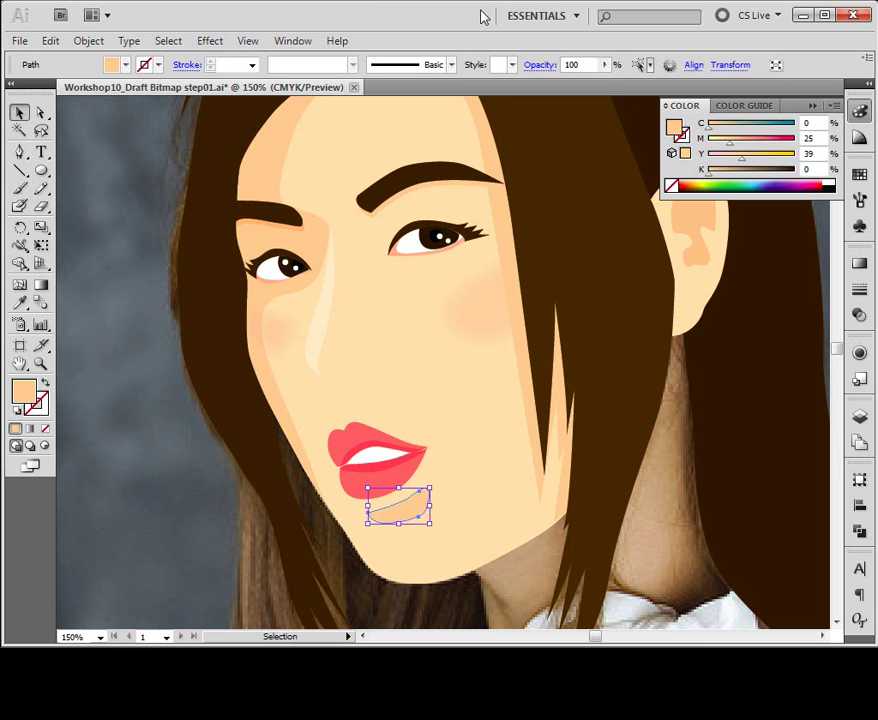
click(604, 64)
drag(565, 88, 568, 88)
click(143, 367)
drag(138, 338, 145, 355)
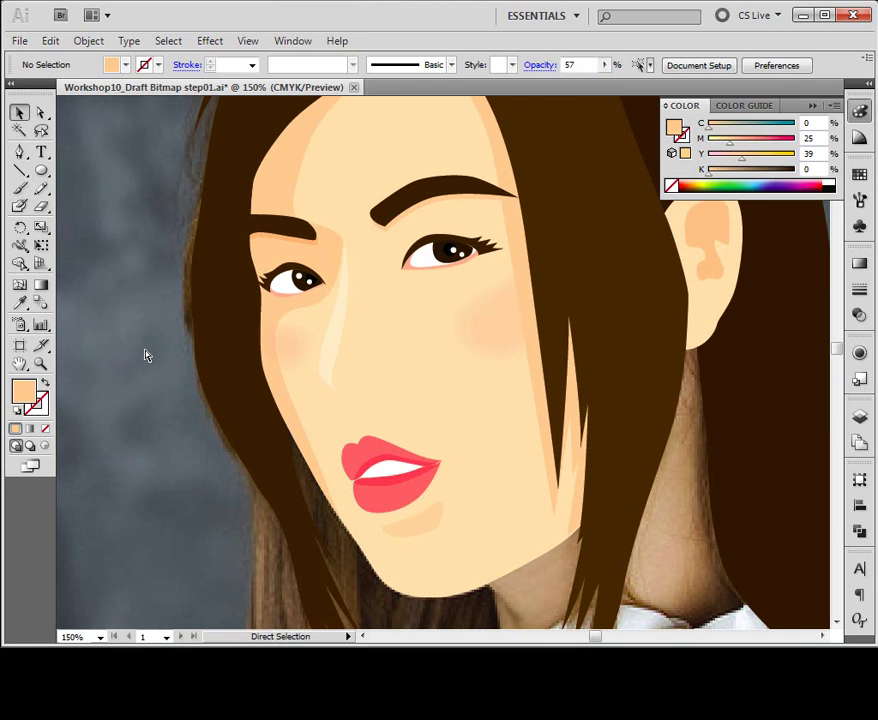
key(ctrl+minus)
key(ctrl+minus)
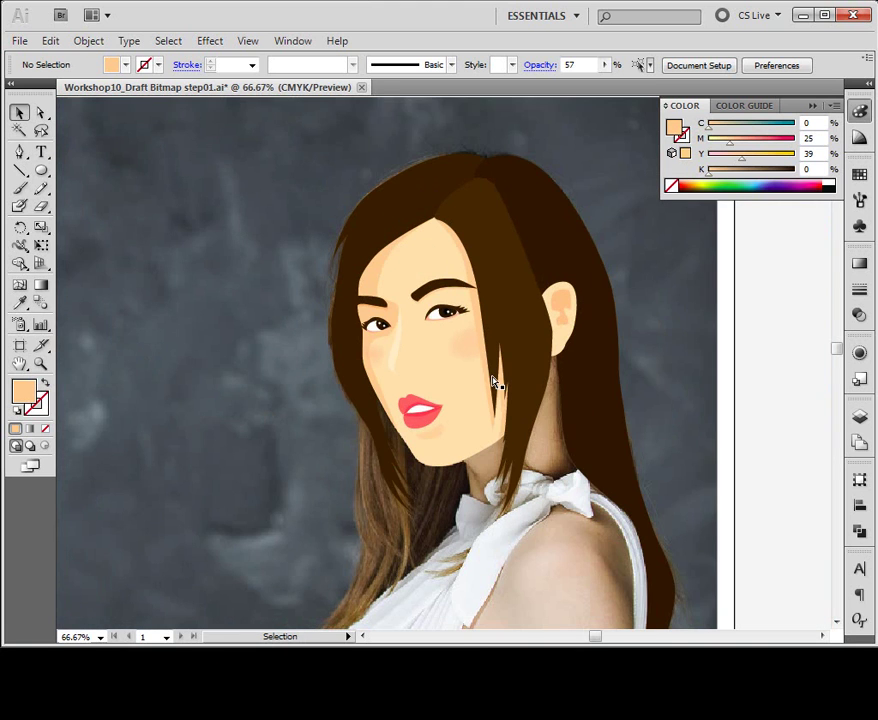
key(ctrl+plus)
key(ctrl+plus)
drag(318, 354, 331, 375)
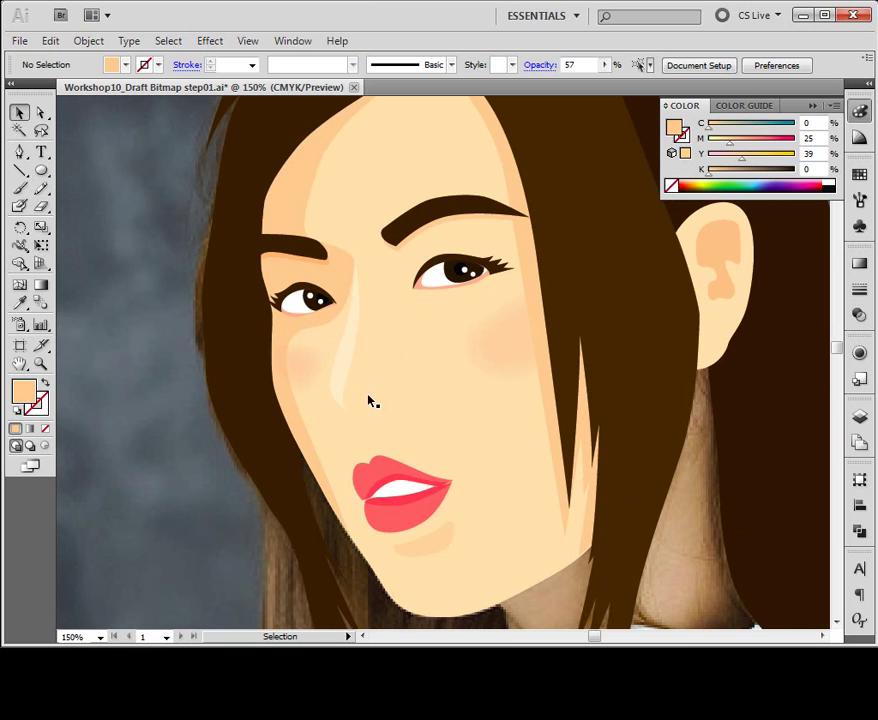
- Draw a curved shadow line under the nose with the Pen tool
key(p)
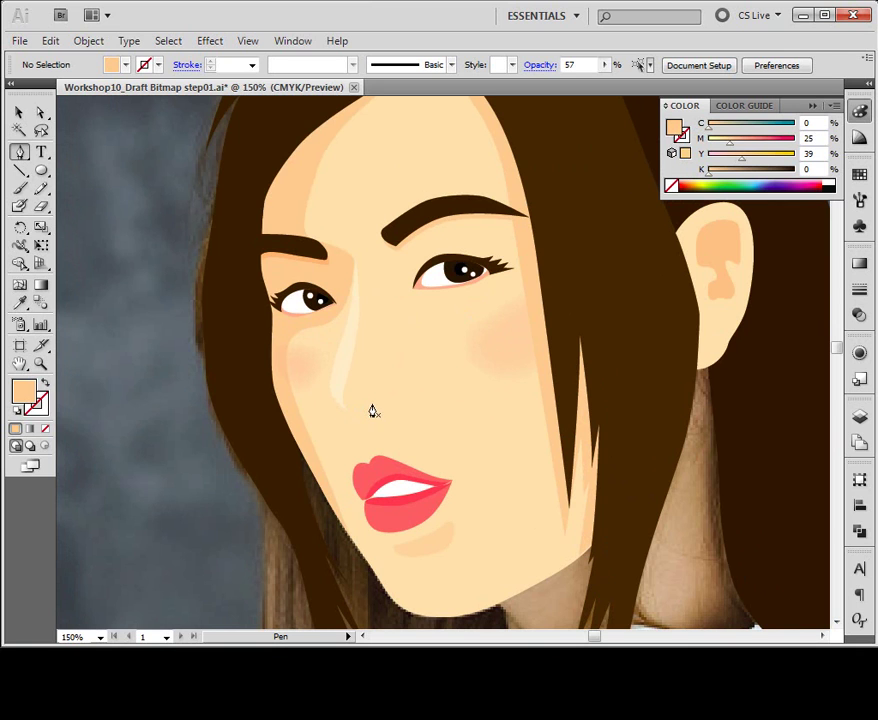
click(367, 404)
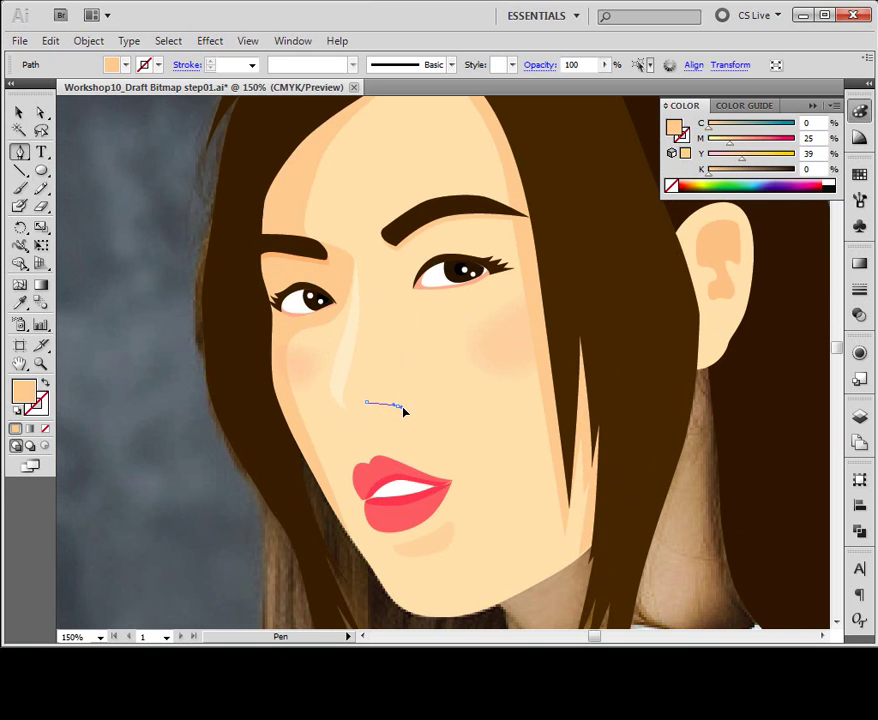
drag(405, 410, 366, 404)
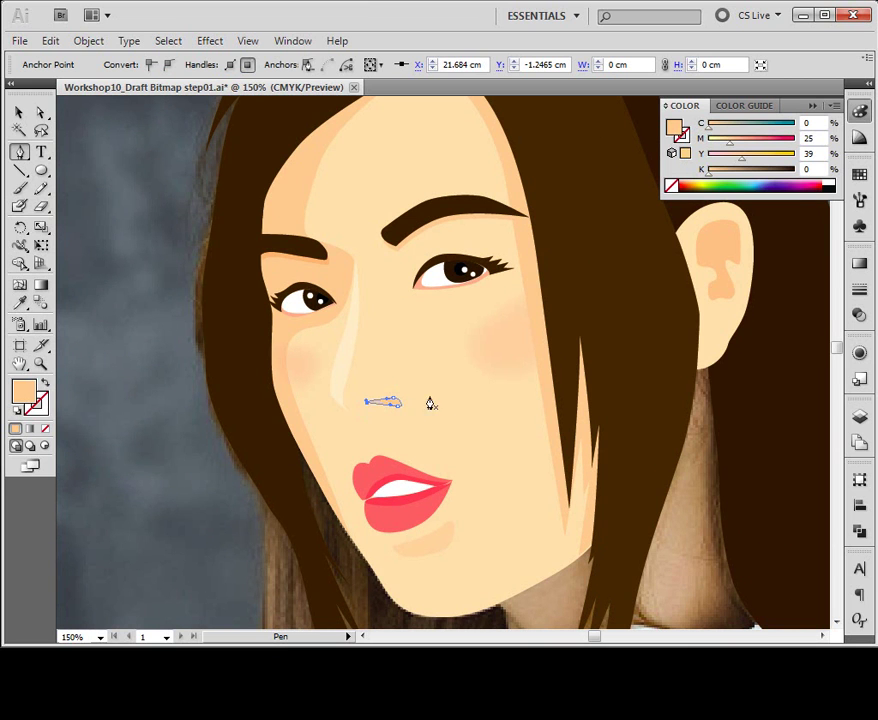
ctrl+click(204, 428)
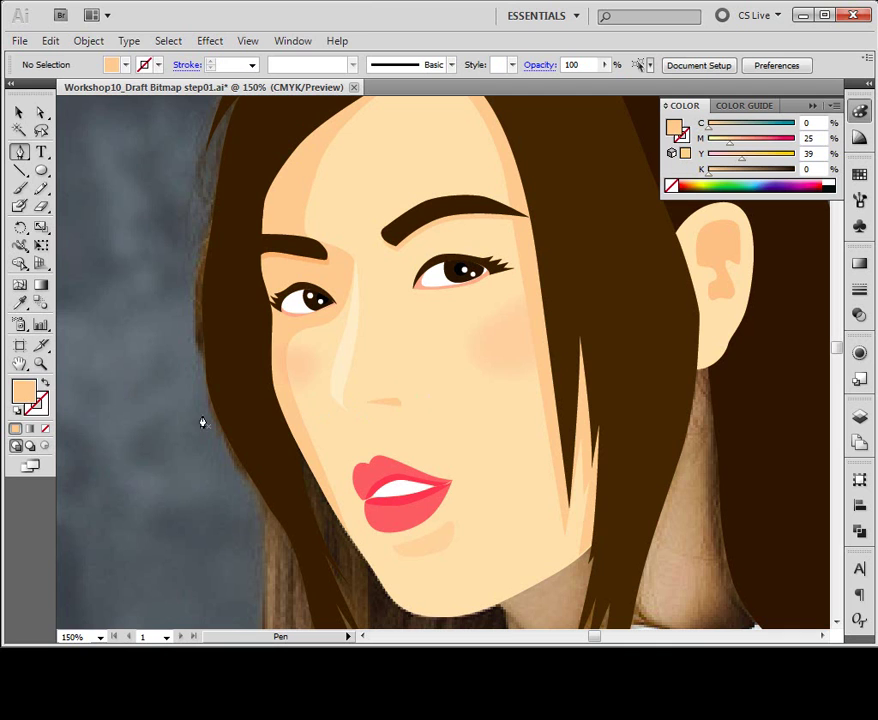
- Draw a closed curved shadow shape along the underside of the nose tip
click(349, 411)
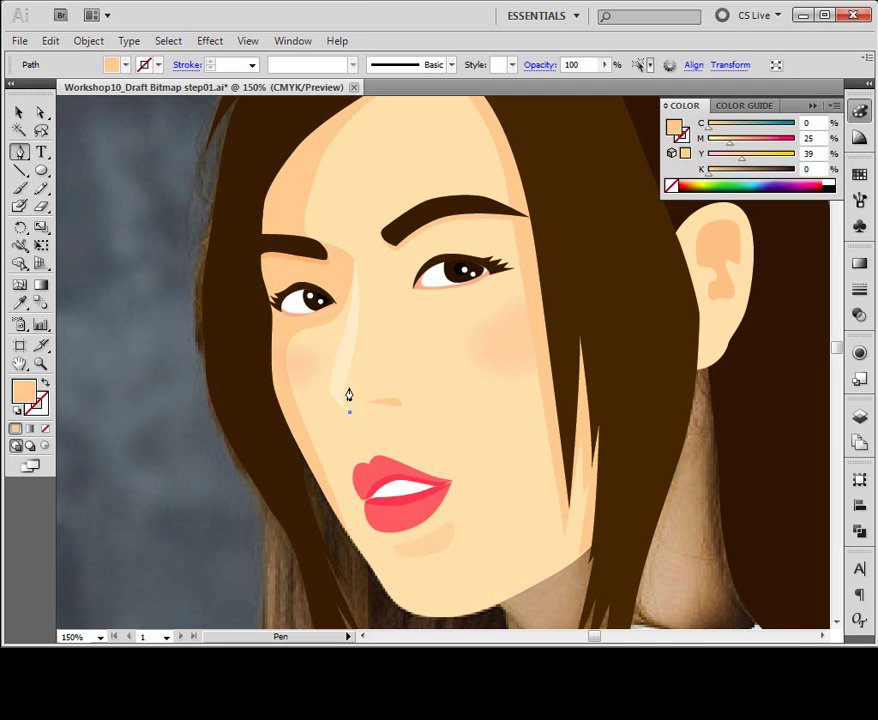
click(347, 383)
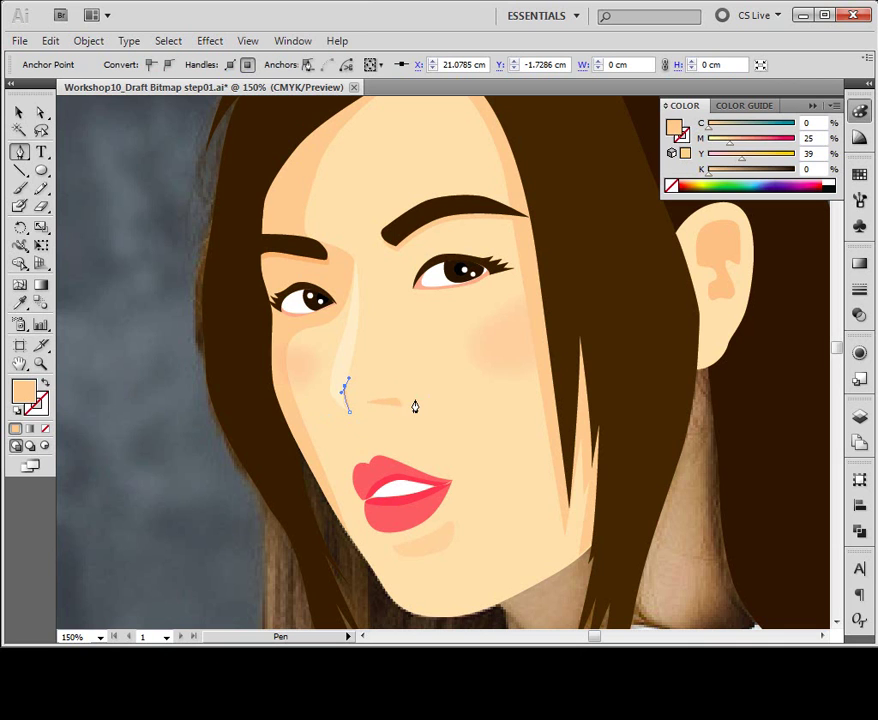
click(418, 400)
drag(432, 407, 430, 406)
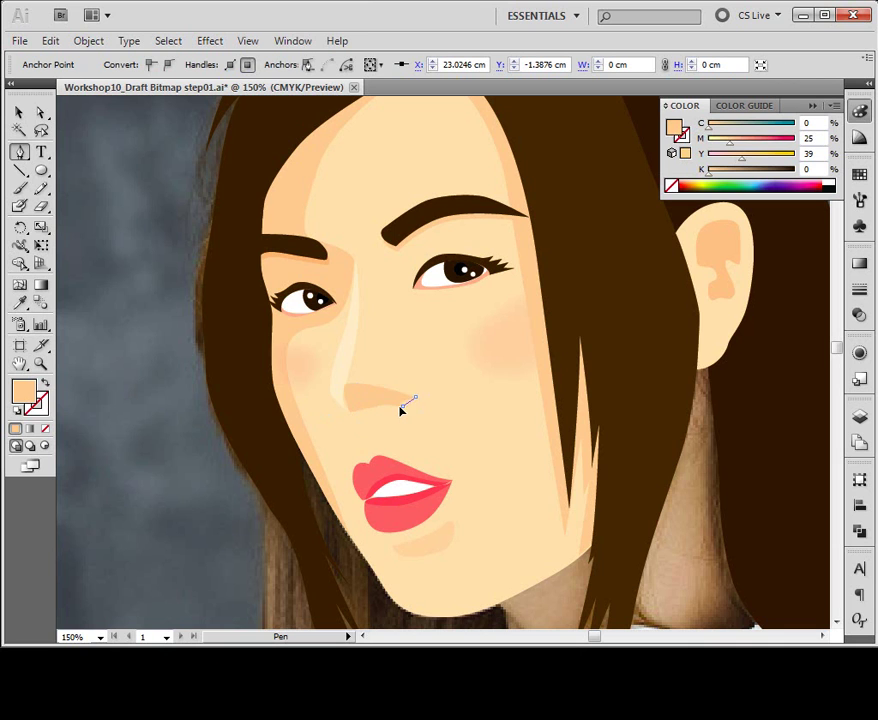
drag(392, 407, 345, 420)
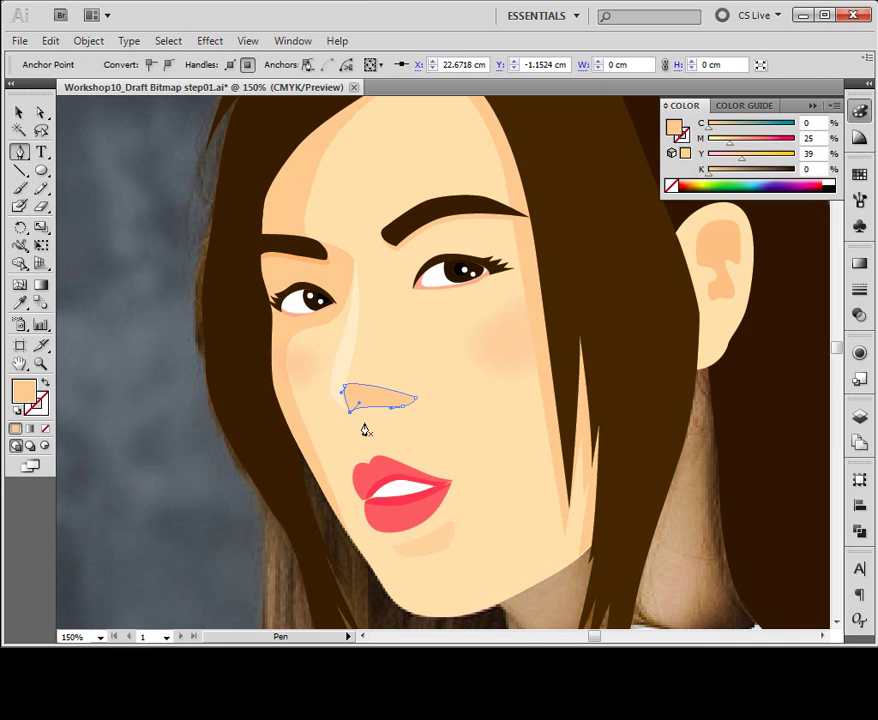
click(19, 111)
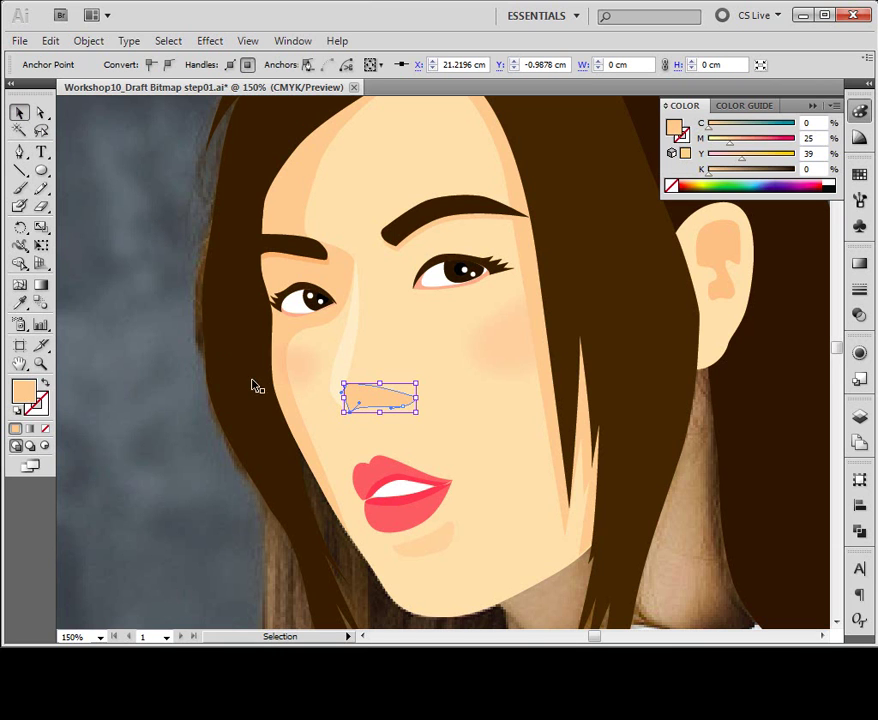
click(153, 313)
click(398, 408)
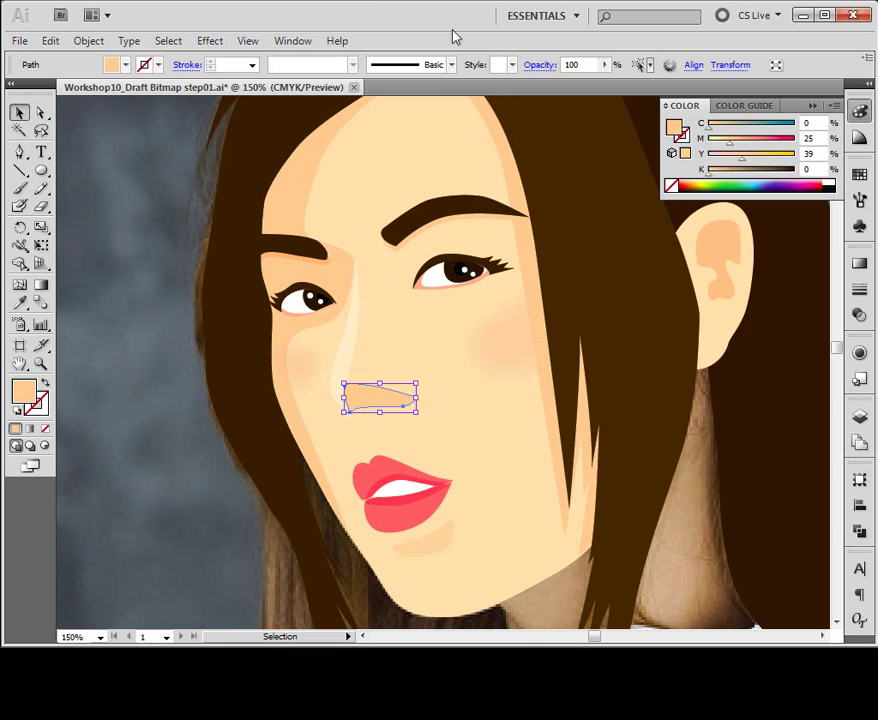
- Set the nose shadow to Multiply blending at about 32% opacity
click(541, 64)
click(449, 86)
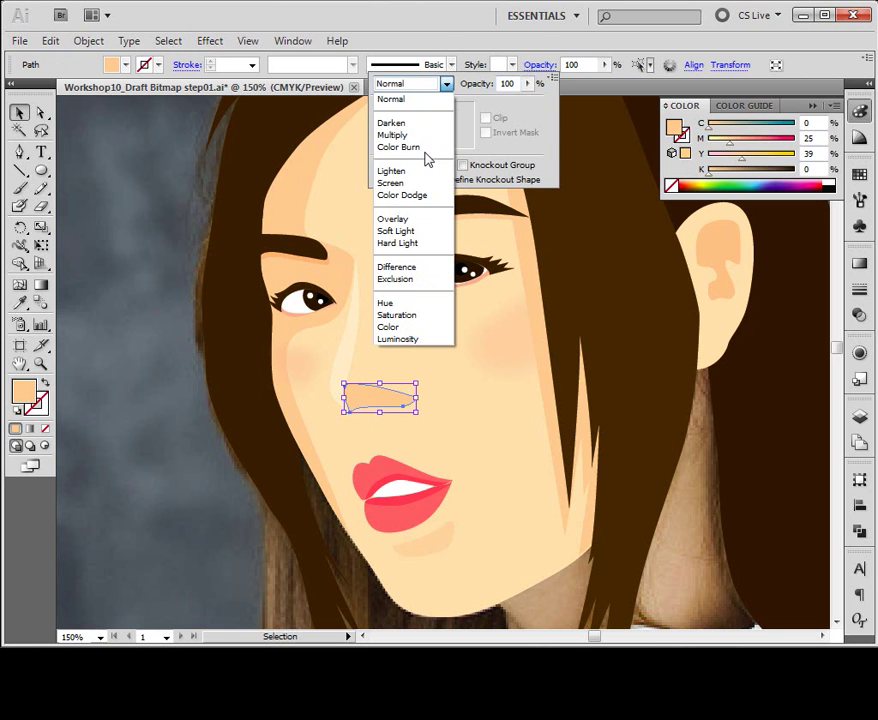
click(425, 135)
click(527, 83)
drag(498, 96, 468, 108)
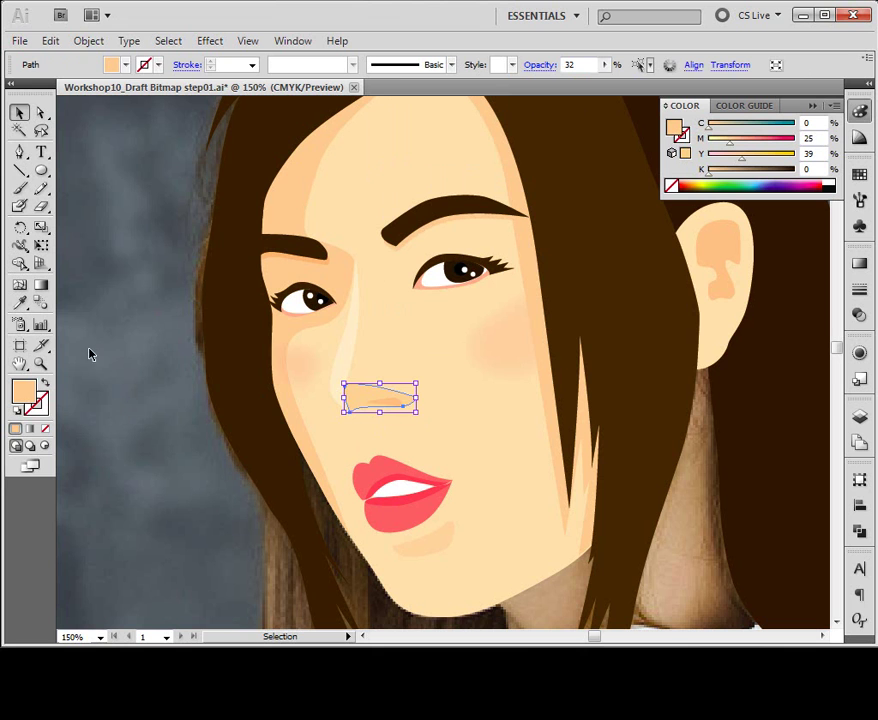
click(127, 357)
drag(159, 359, 134, 349)
drag(482, 349, 541, 462)
key(ctrl+1)
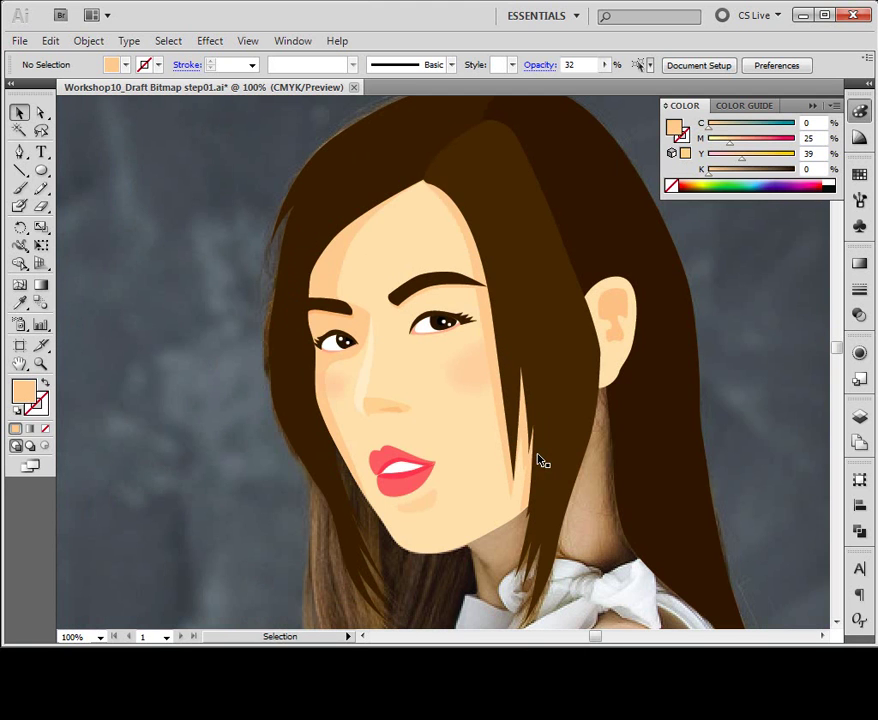
- Draw a curved pen path from the hair parting down beside the right side of the face
drag(501, 323, 494, 271)
click(19, 151)
key(ctrl+minus)
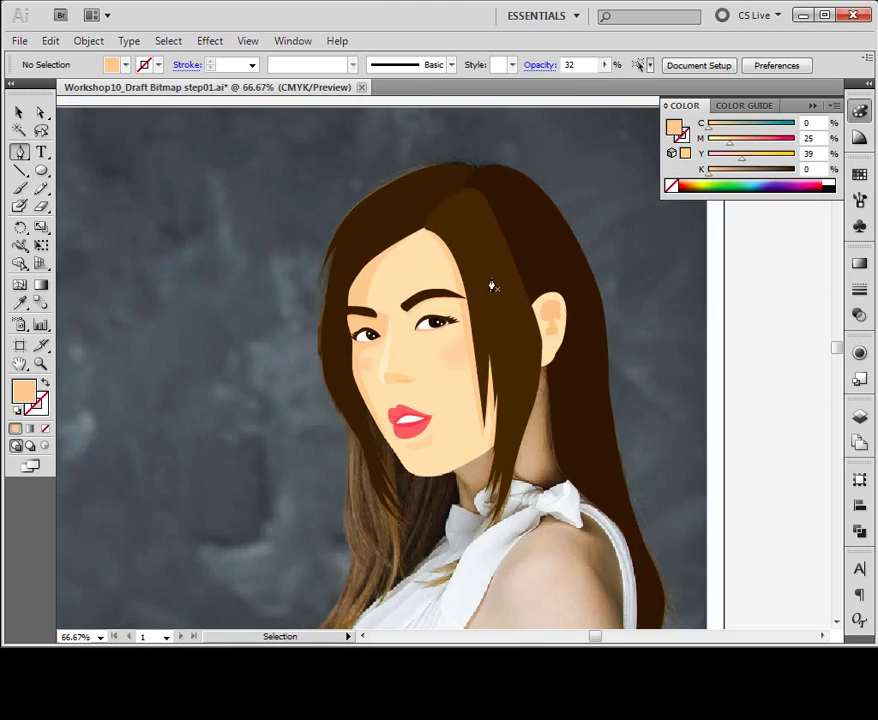
click(436, 214)
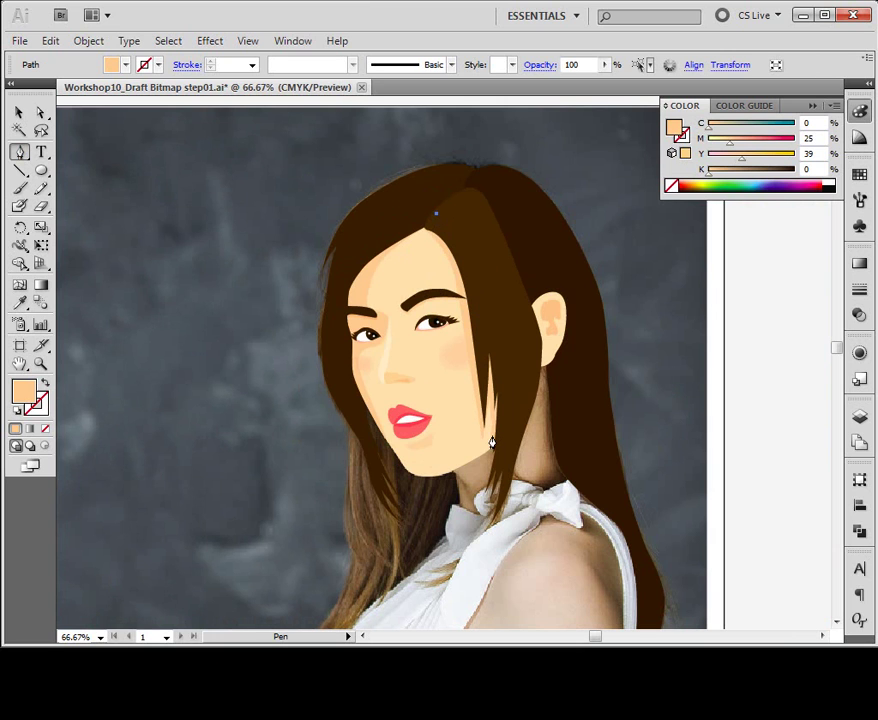
drag(489, 440, 482, 612)
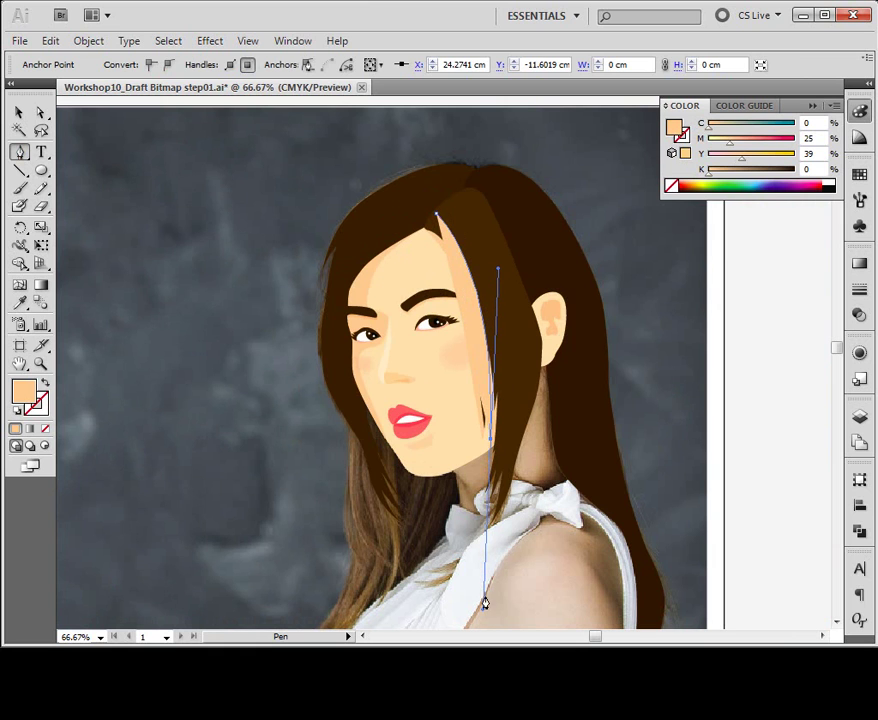
- Swap the path to a stroke and apply a multi-strand Artistic_ScrollPen brush
click(44, 386)
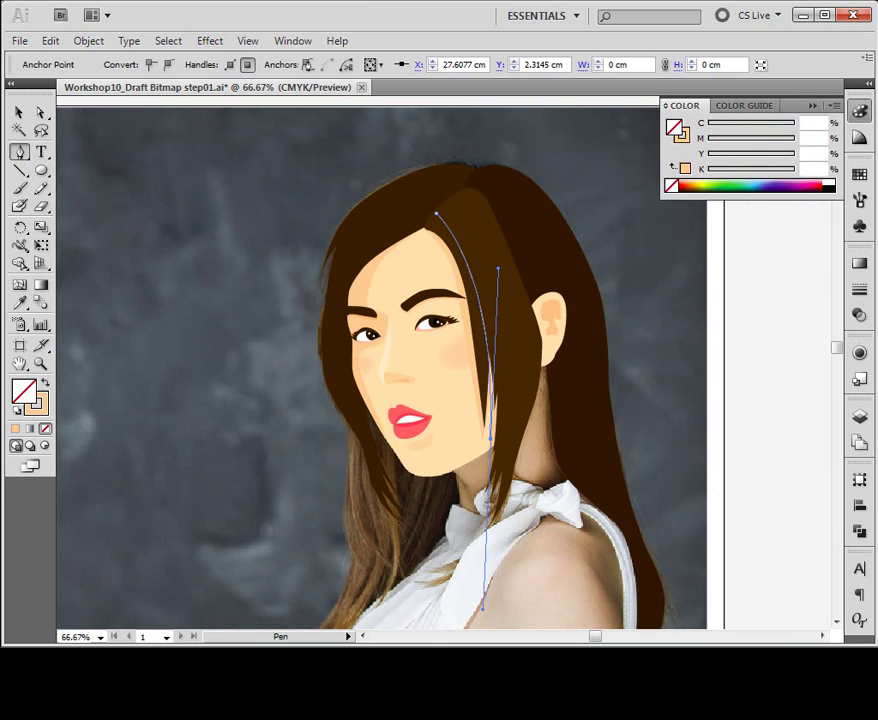
click(859, 200)
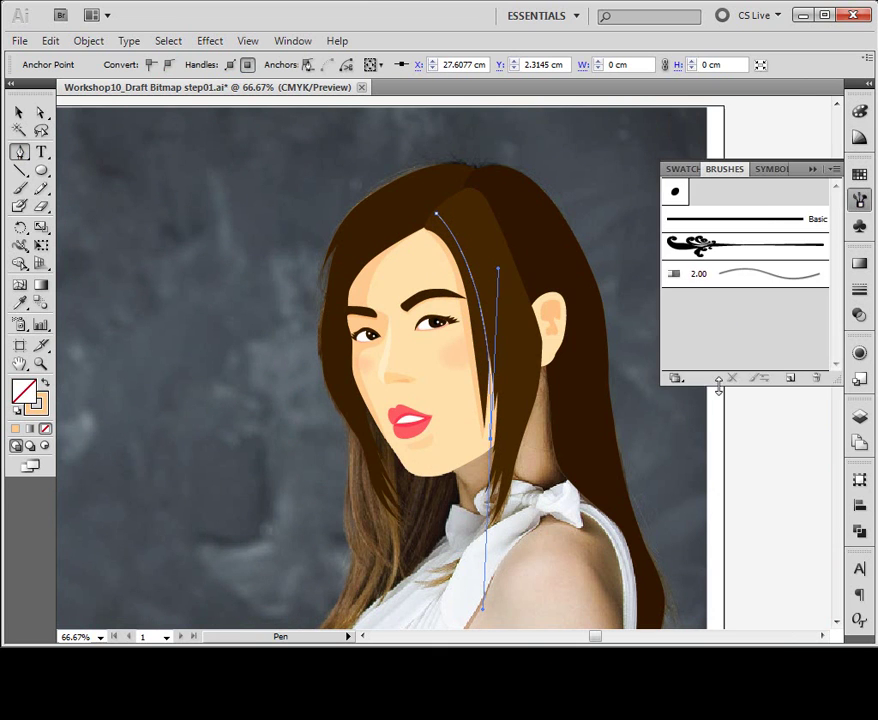
click(676, 379)
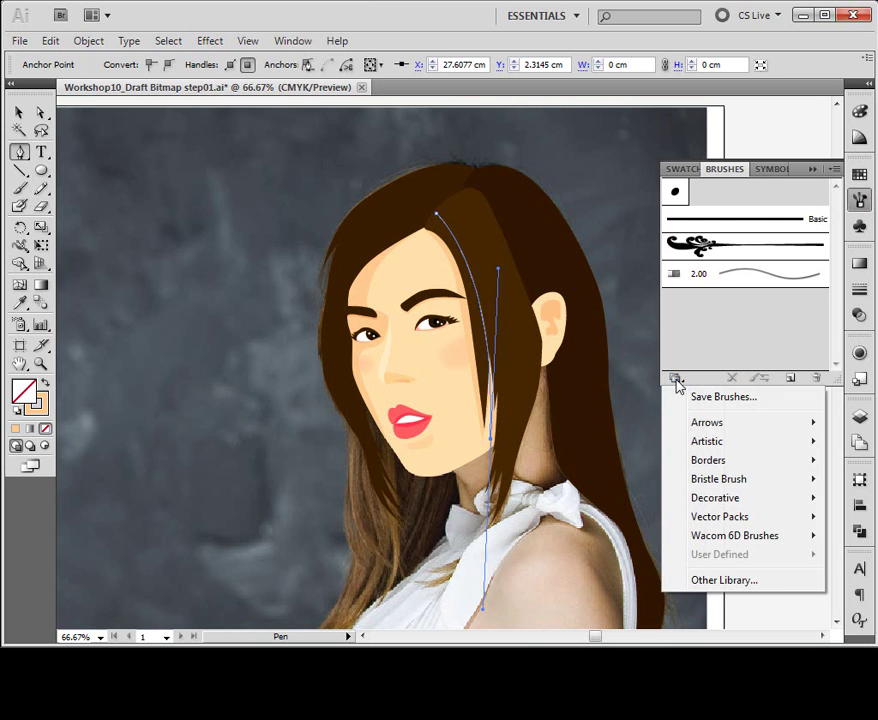
mouse_move(687, 446)
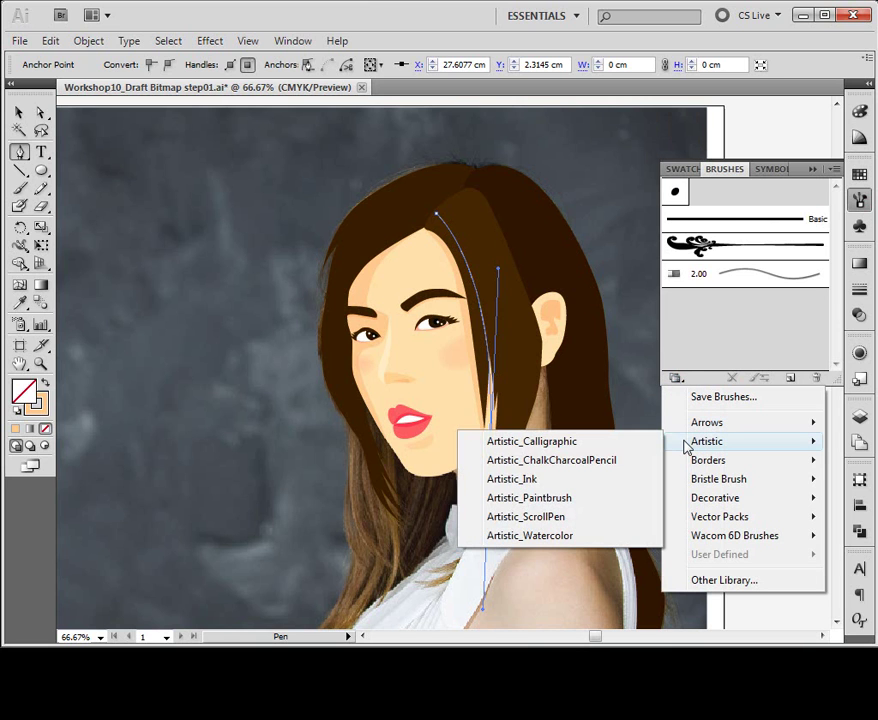
click(605, 519)
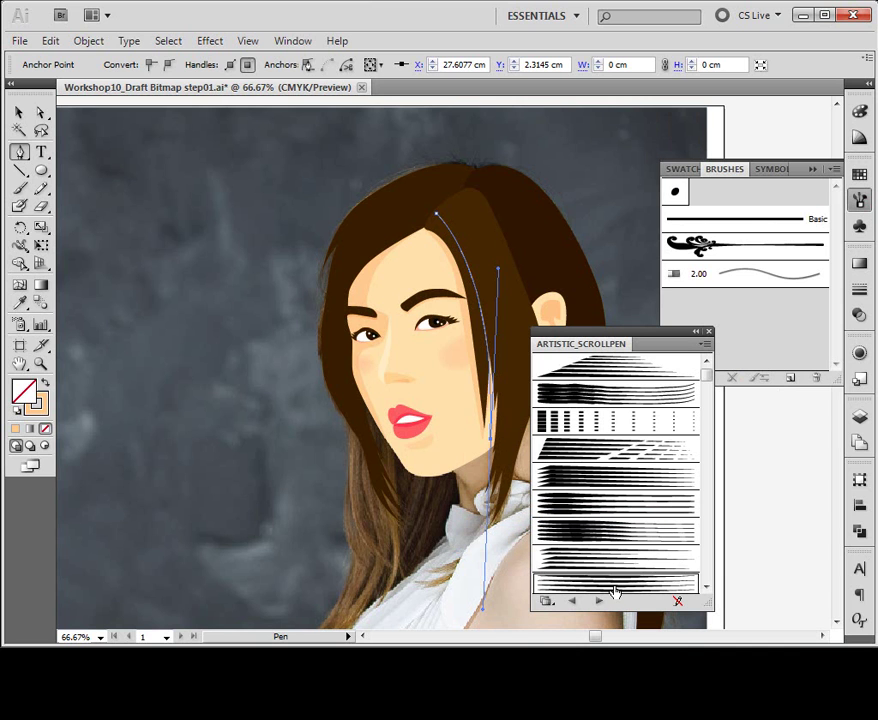
click(614, 588)
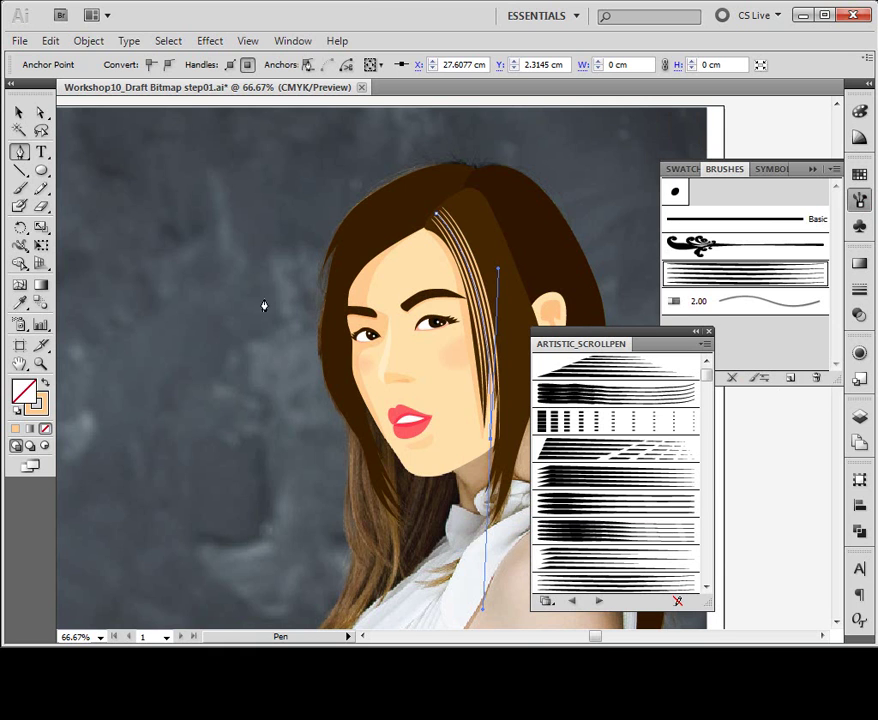
- Eyedrop the hair's dark brown onto the strand's stroke
click(19, 302)
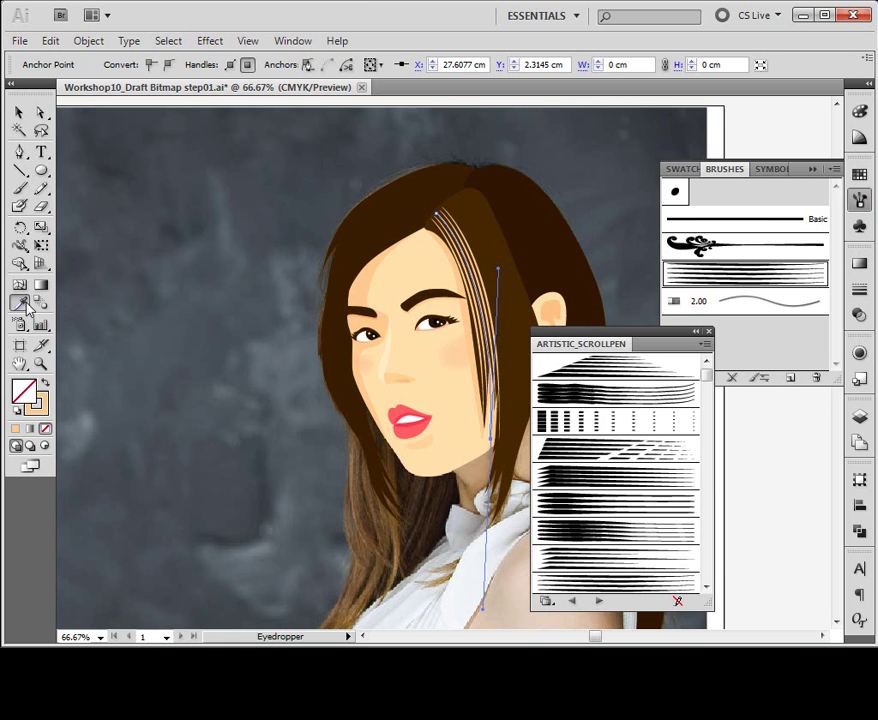
click(505, 254)
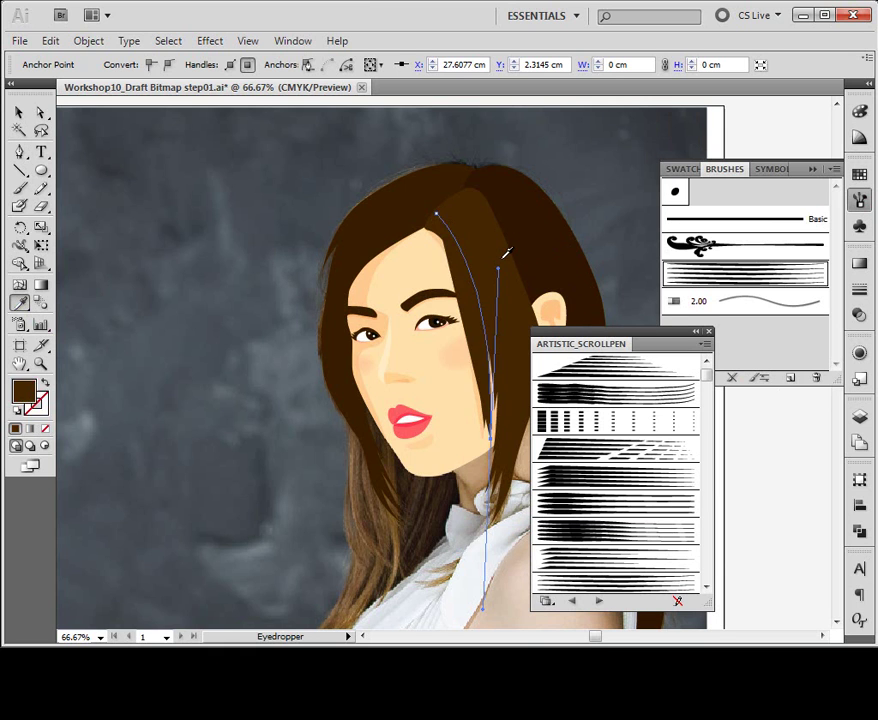
click(45, 386)
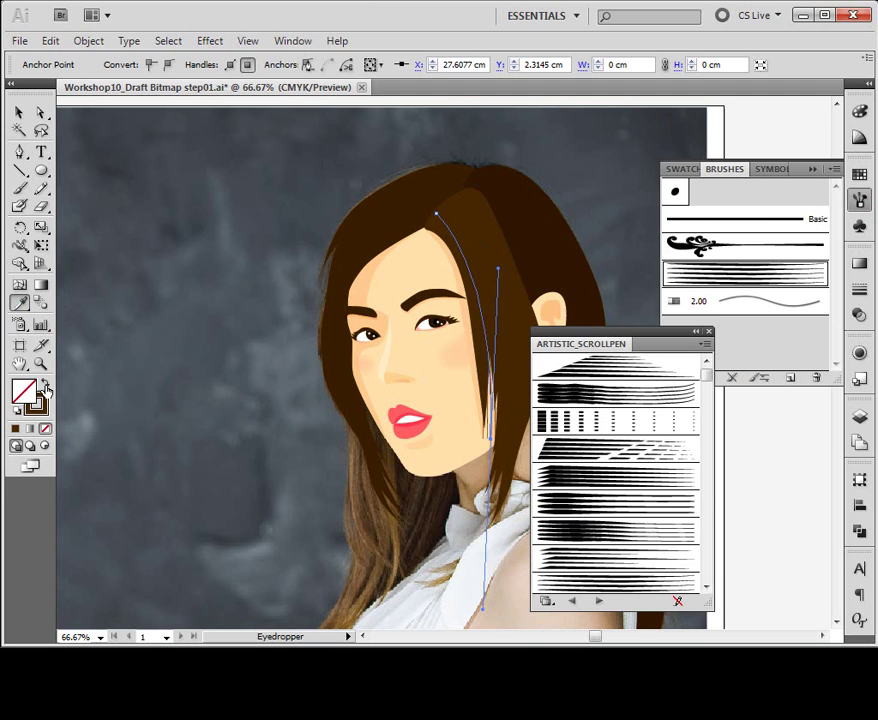
click(19, 112)
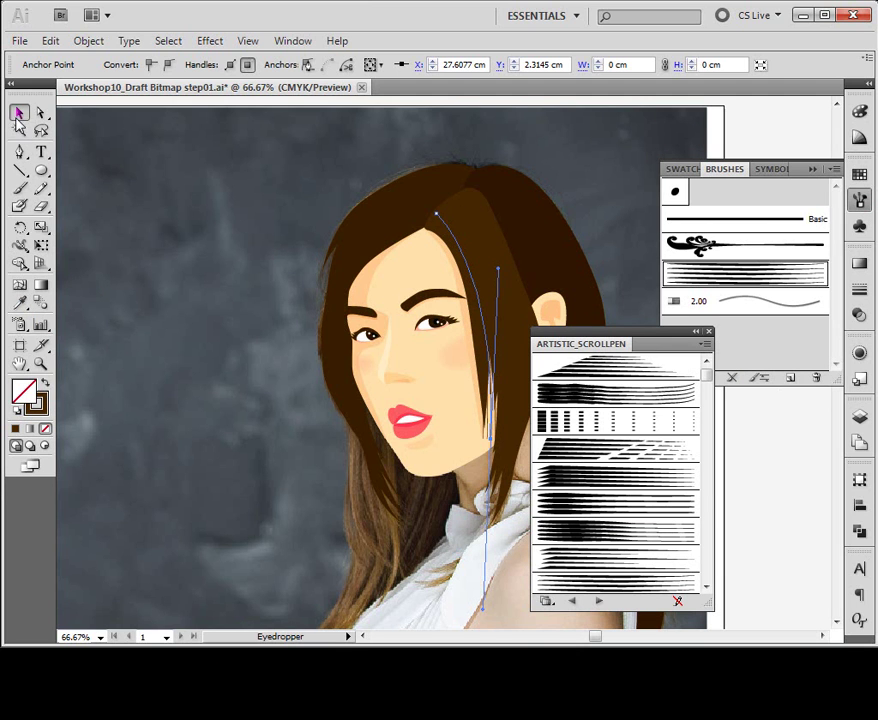
click(859, 111)
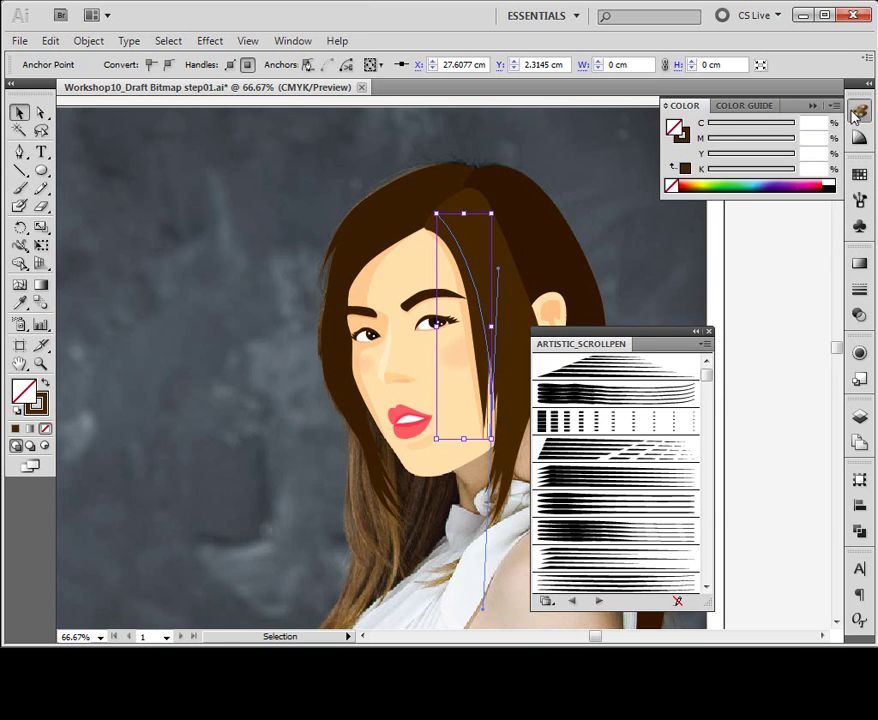
- Lighten the strand's stroke brown slightly by lowering K in the Color panel
click(682, 134)
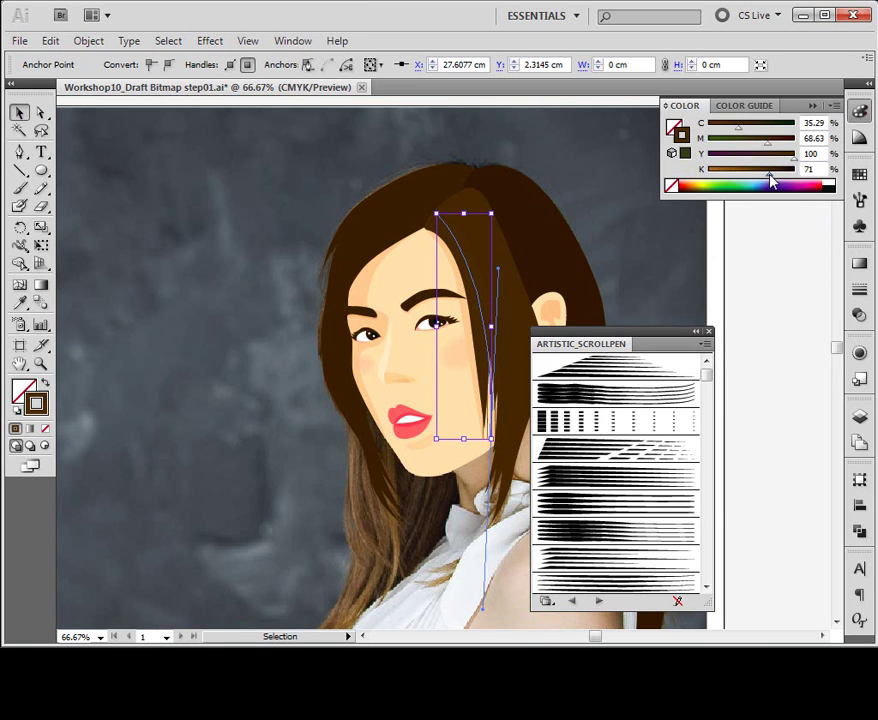
drag(770, 176, 765, 180)
click(745, 257)
drag(436, 392, 373, 362)
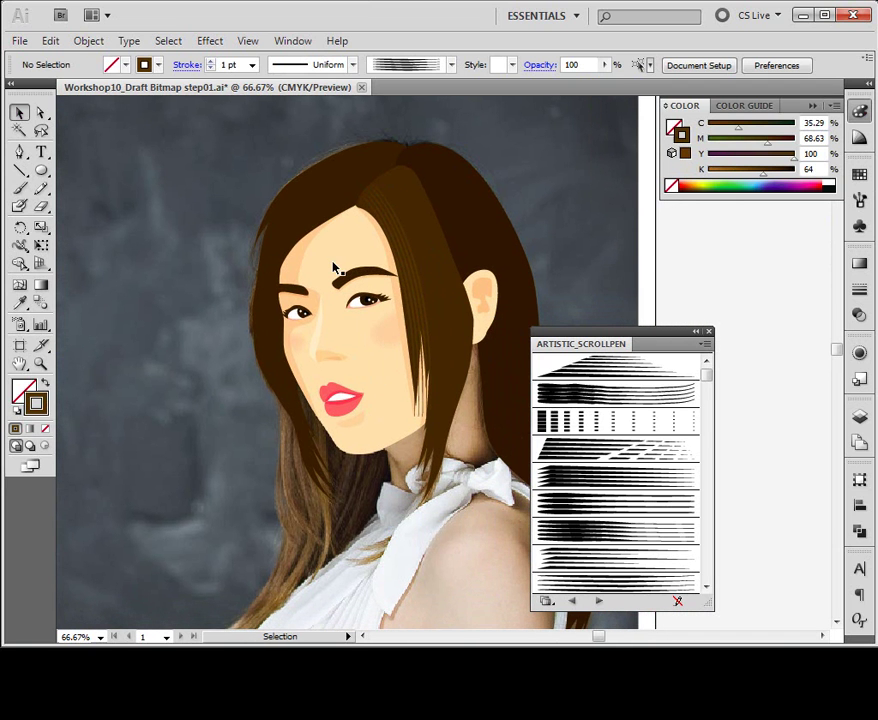
- Draw a new curved pen path from the top of the hair down the left side
key(p)
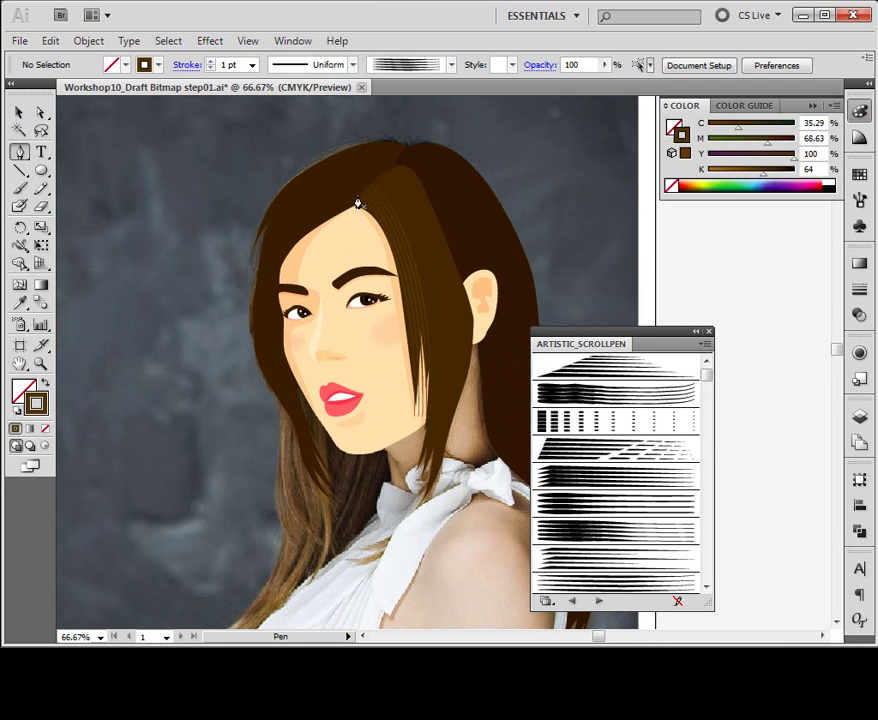
click(357, 195)
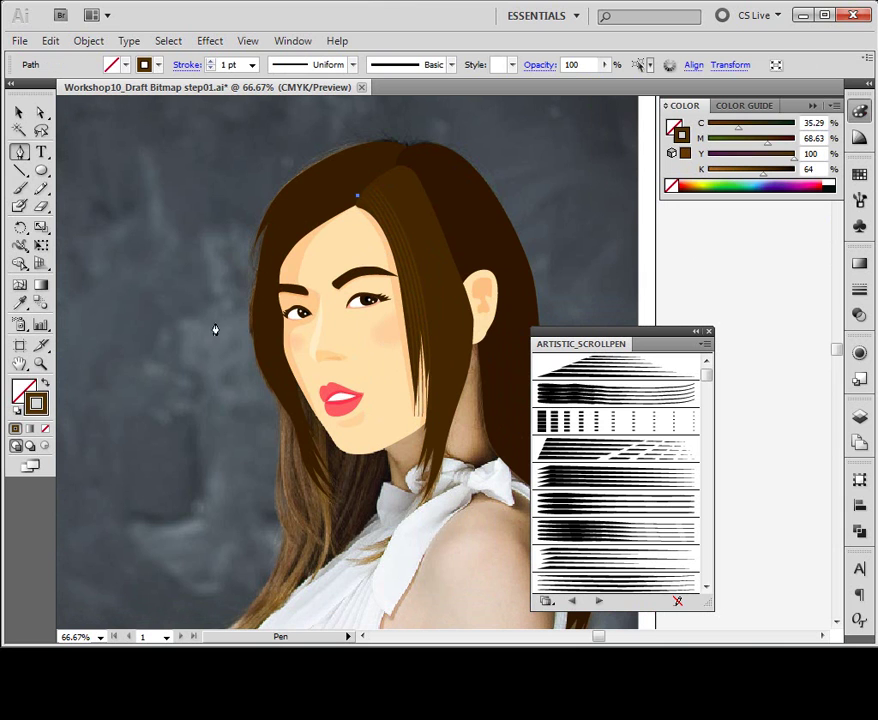
drag(252, 338, 272, 452)
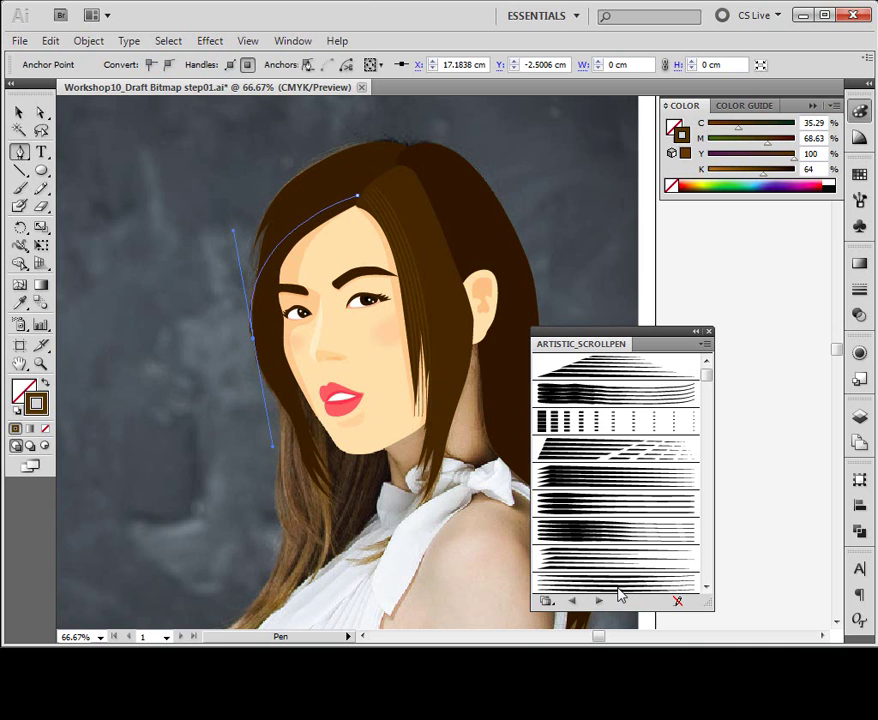
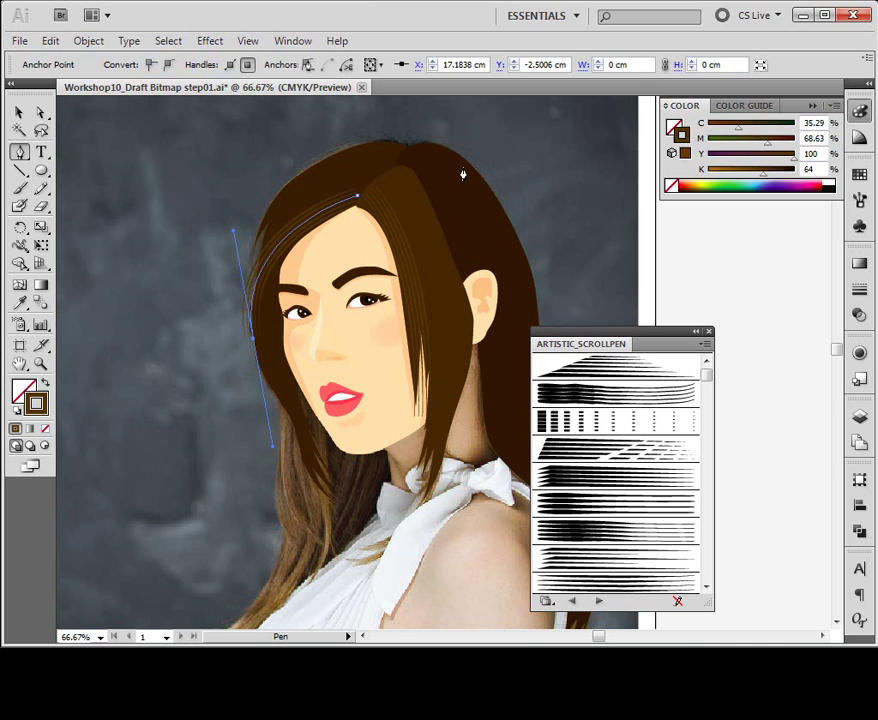
- Draw two curved strands from the crown, one down beside the neck, one down the hair's left edge
ctrl+click(525, 222)
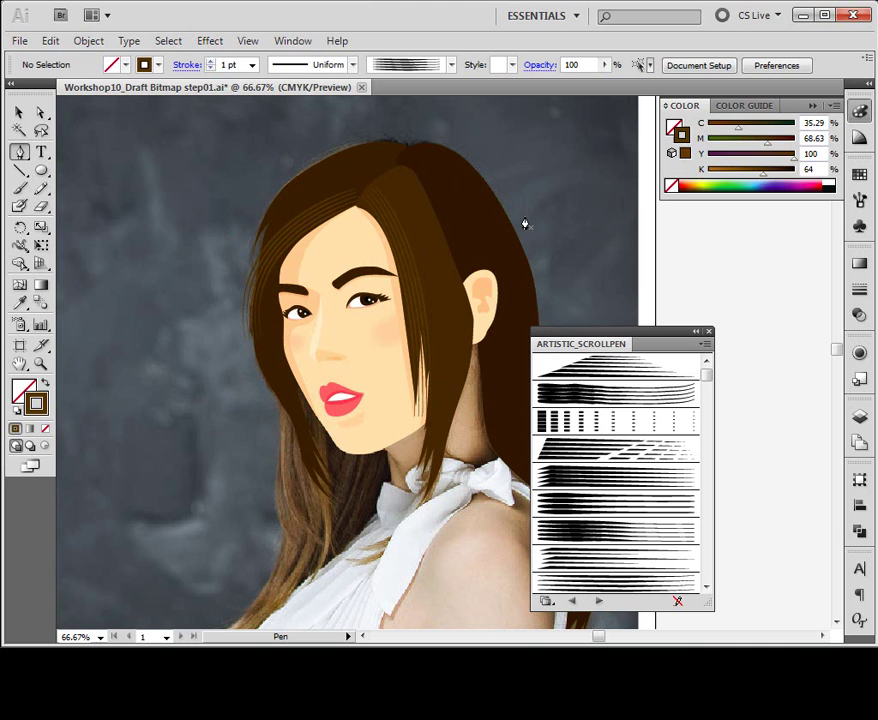
click(387, 174)
drag(457, 449, 450, 607)
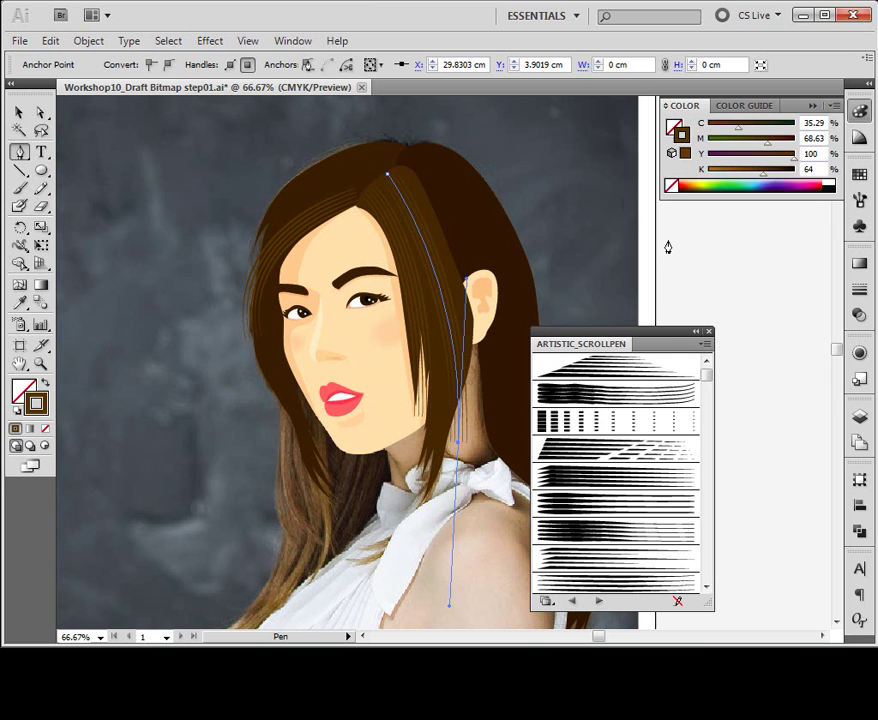
ctrl+click(627, 229)
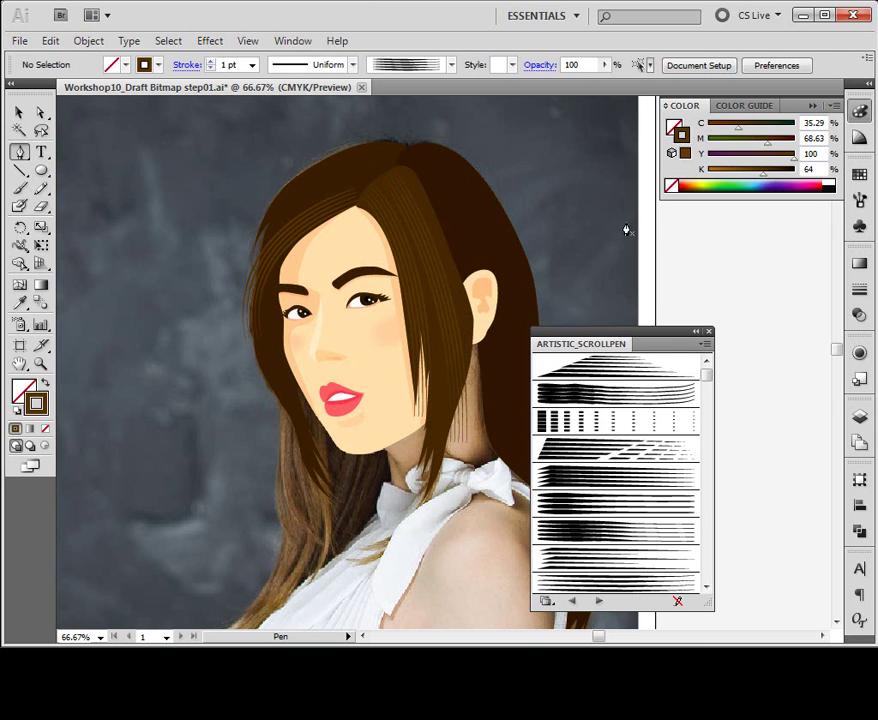
click(391, 163)
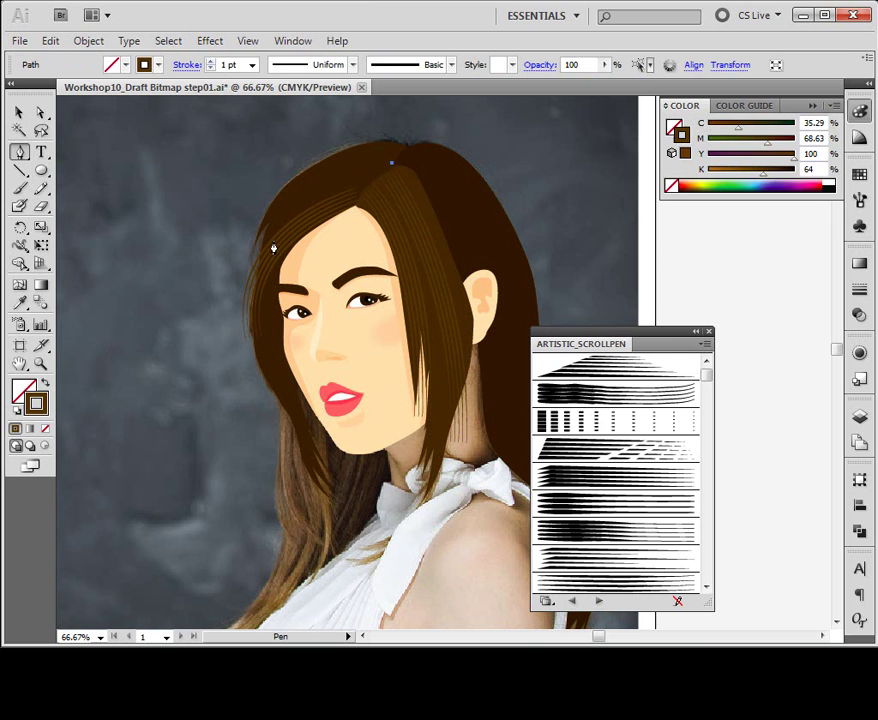
drag(271, 248, 259, 331)
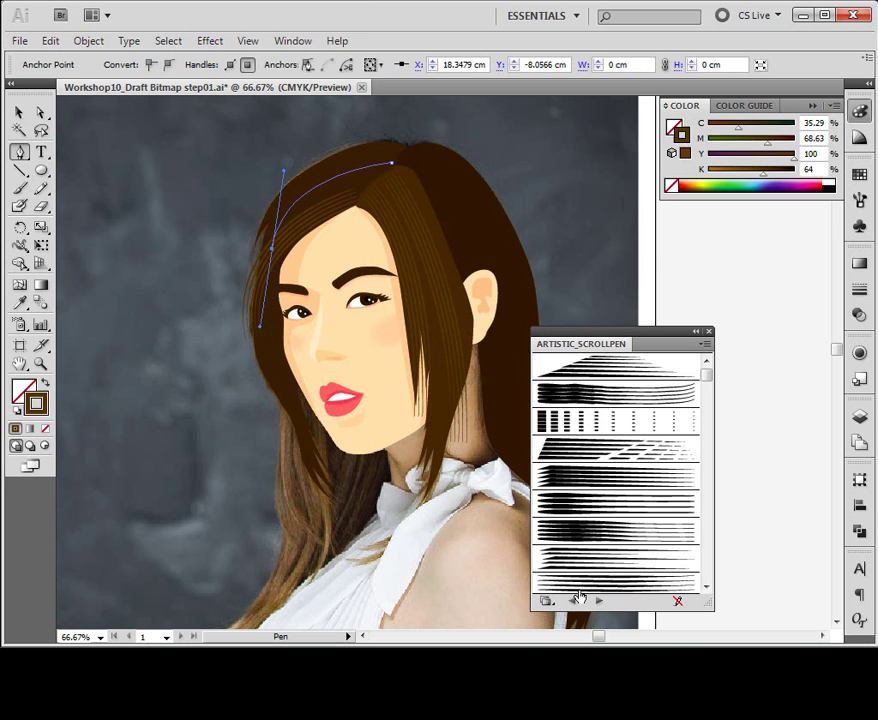
- Draw a strand from beside the left eye curving past the cheek to the jaw
ctrl+click(747, 274)
drag(396, 264, 370, 232)
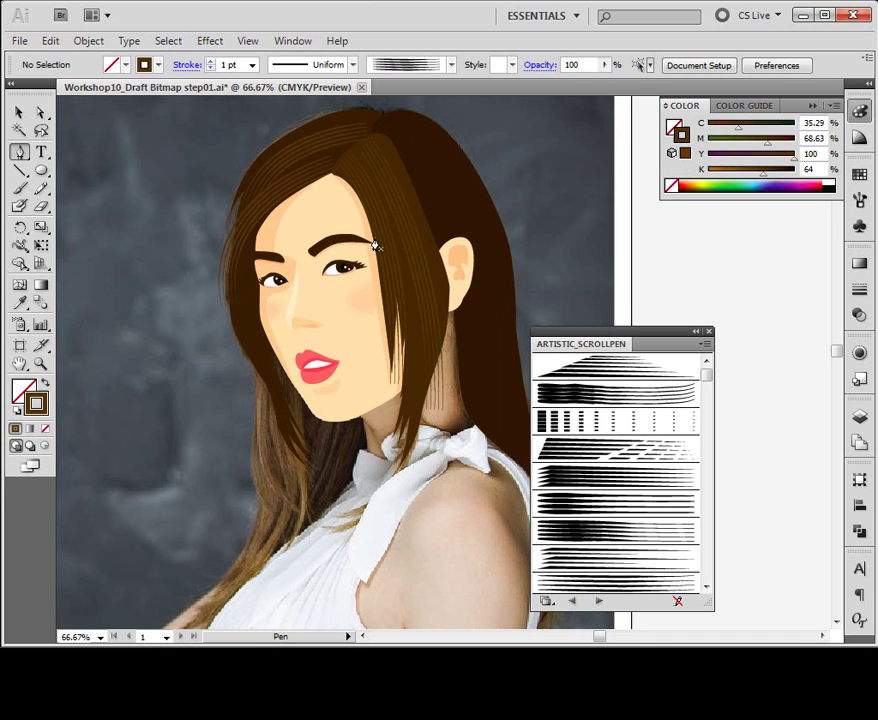
click(250, 268)
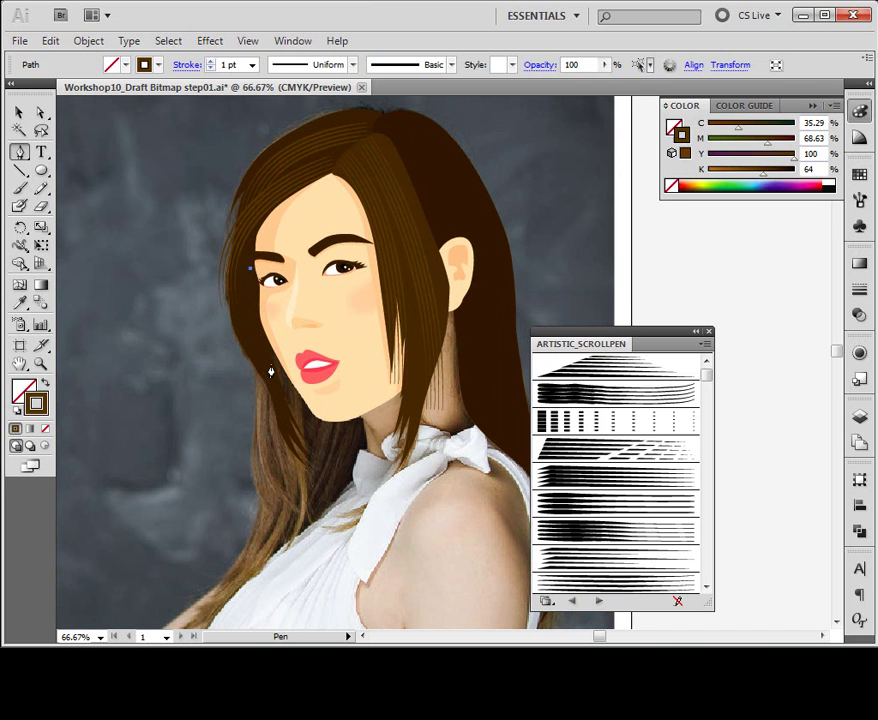
drag(266, 371, 300, 425)
click(304, 449)
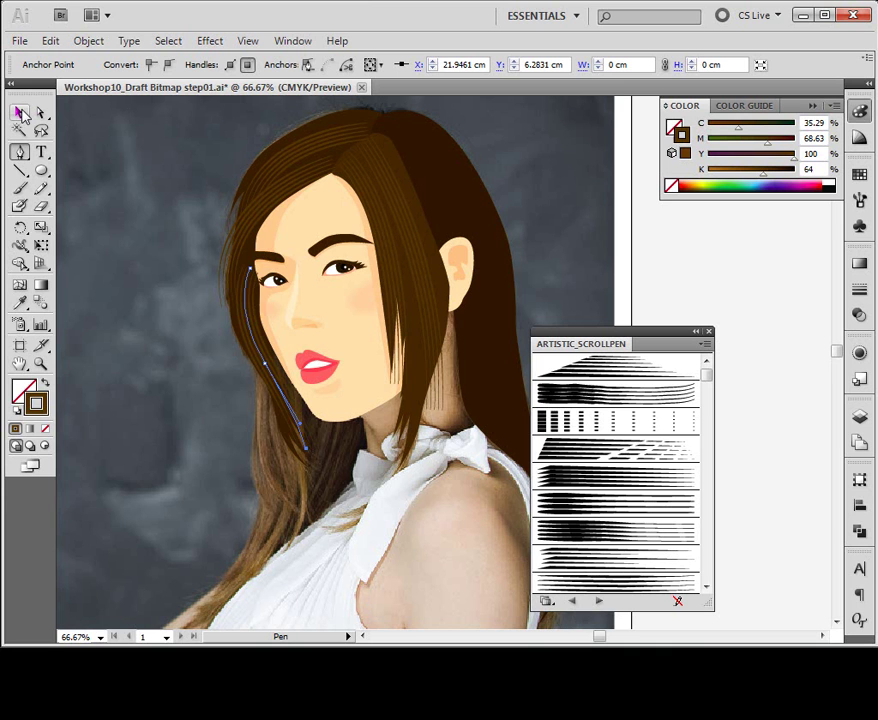
- Give the cheek-side strand a 0.75 pt stroke weight after trying 0.5 pt
key(v)
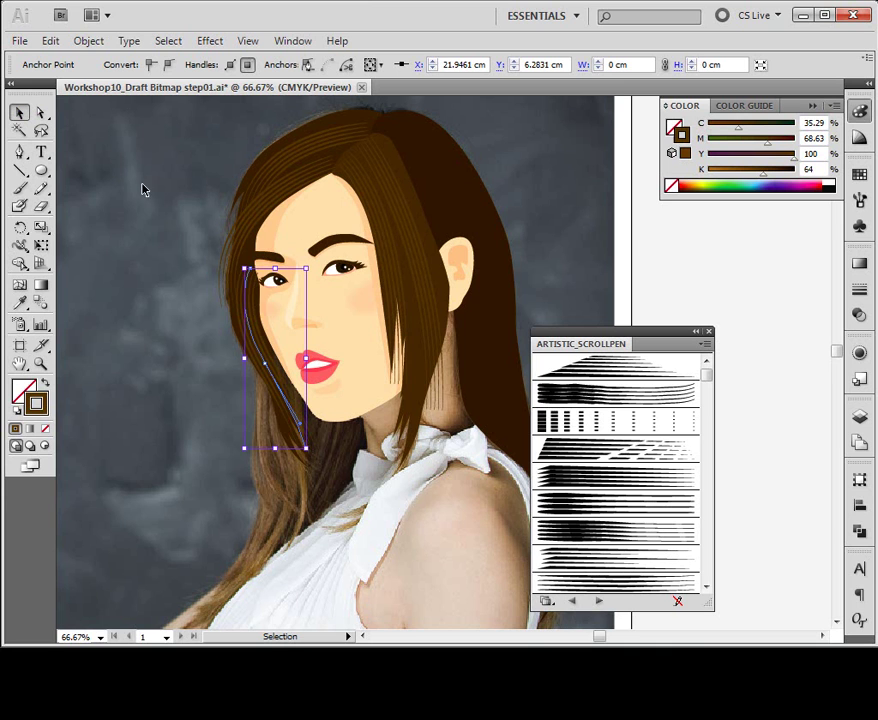
click(855, 290)
click(778, 280)
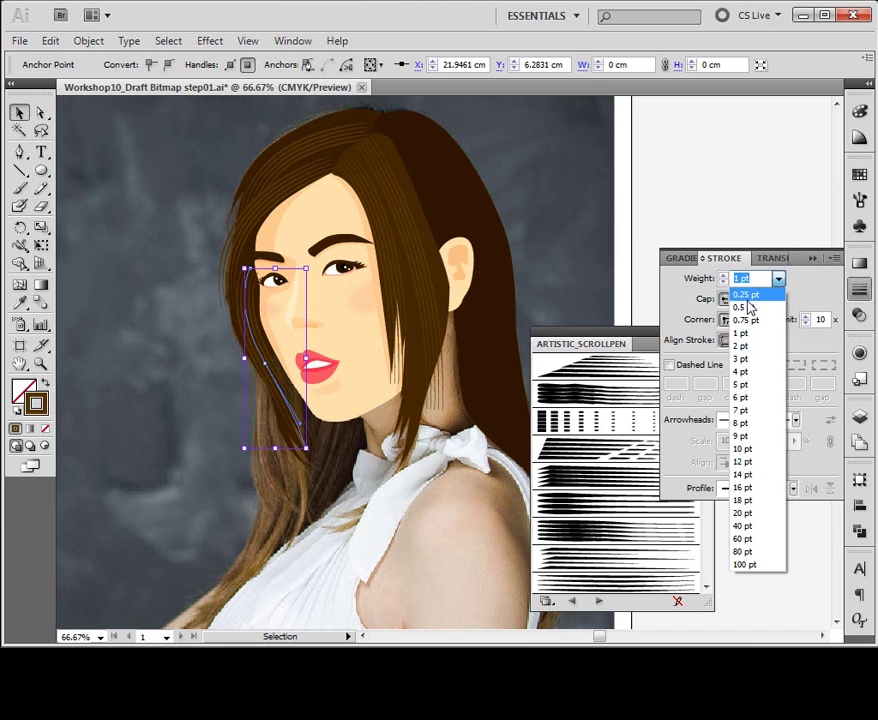
click(743, 308)
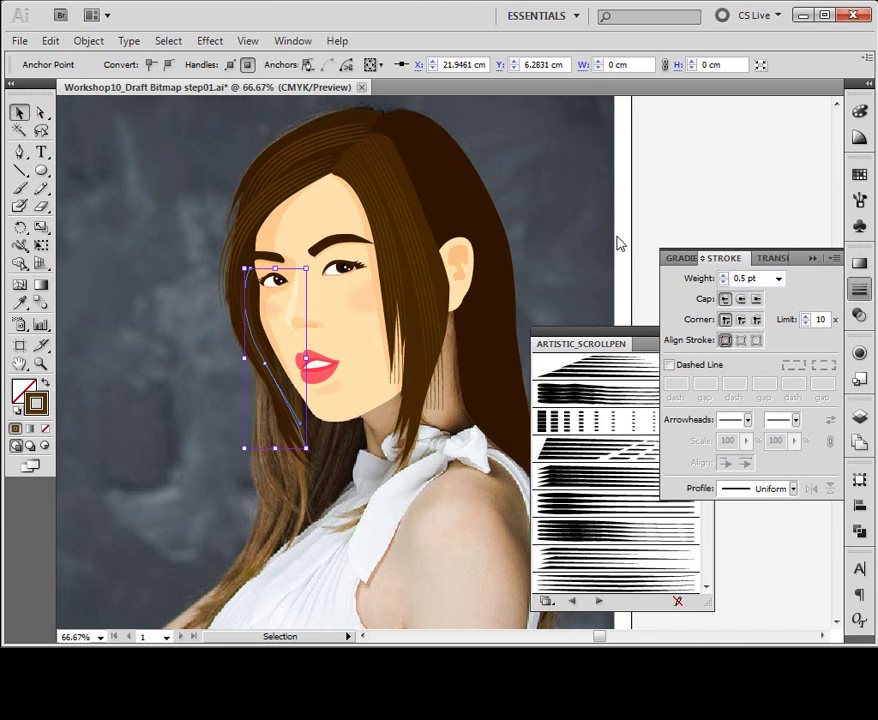
click(779, 281)
click(768, 324)
click(601, 210)
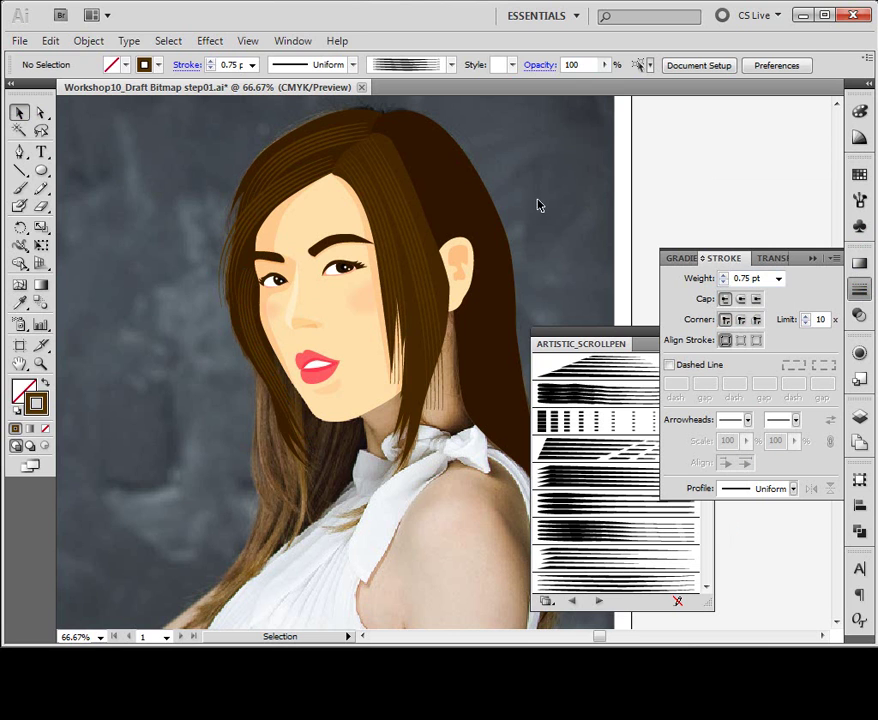
click(255, 337)
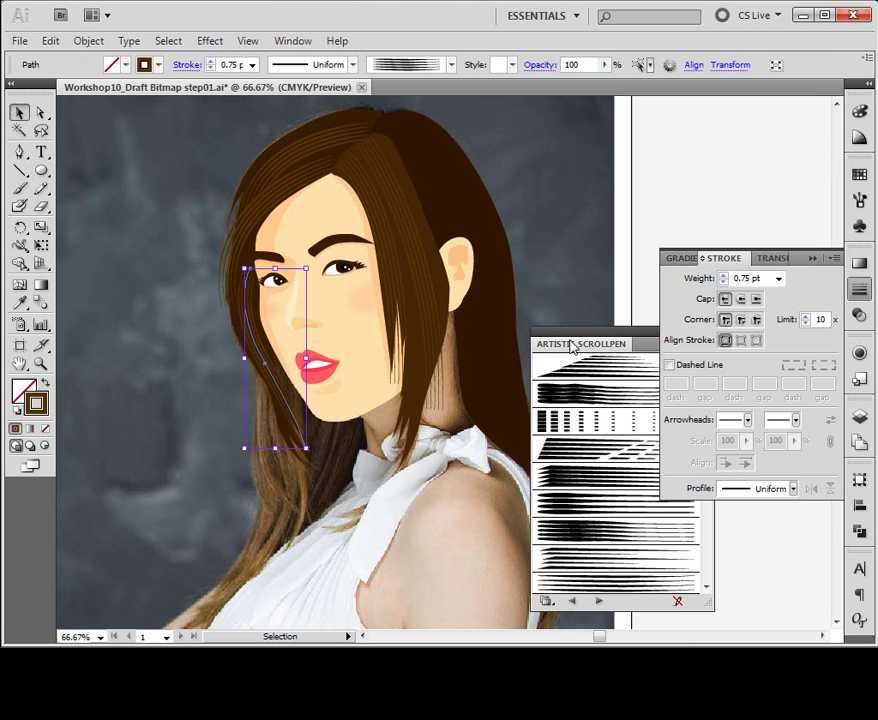
click(680, 199)
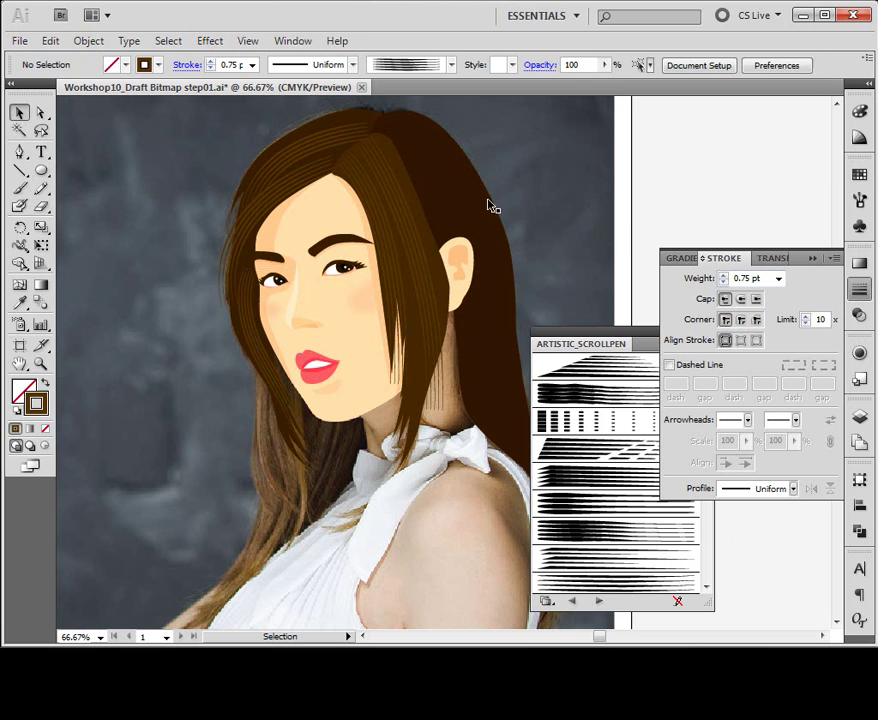
- Draw a strand arcing across the crown toward the left and apply an Artistic_ScrollPen brush
drag(480, 210, 392, 235)
key(p)
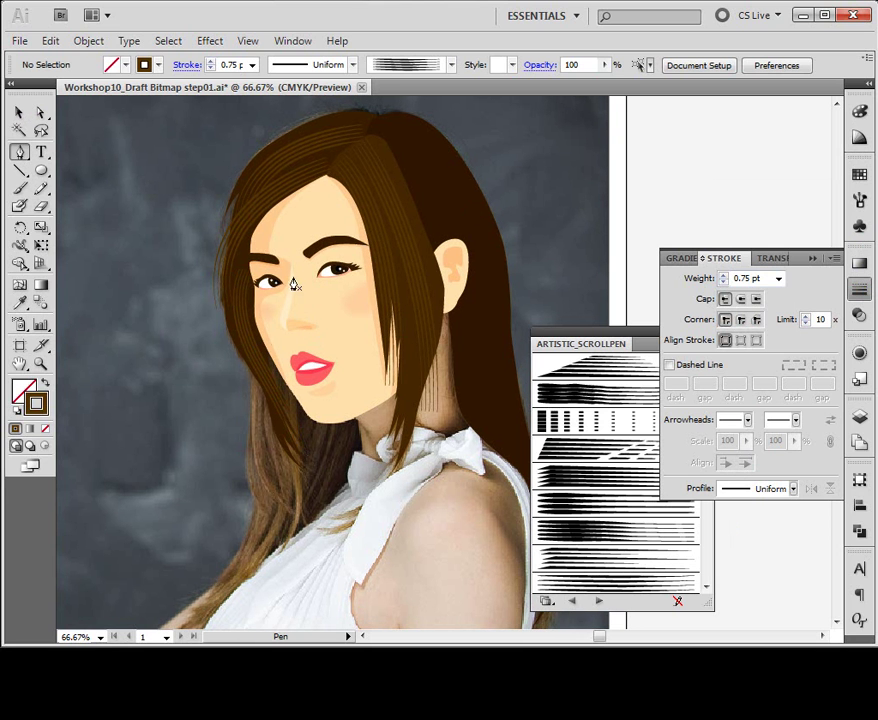
click(377, 119)
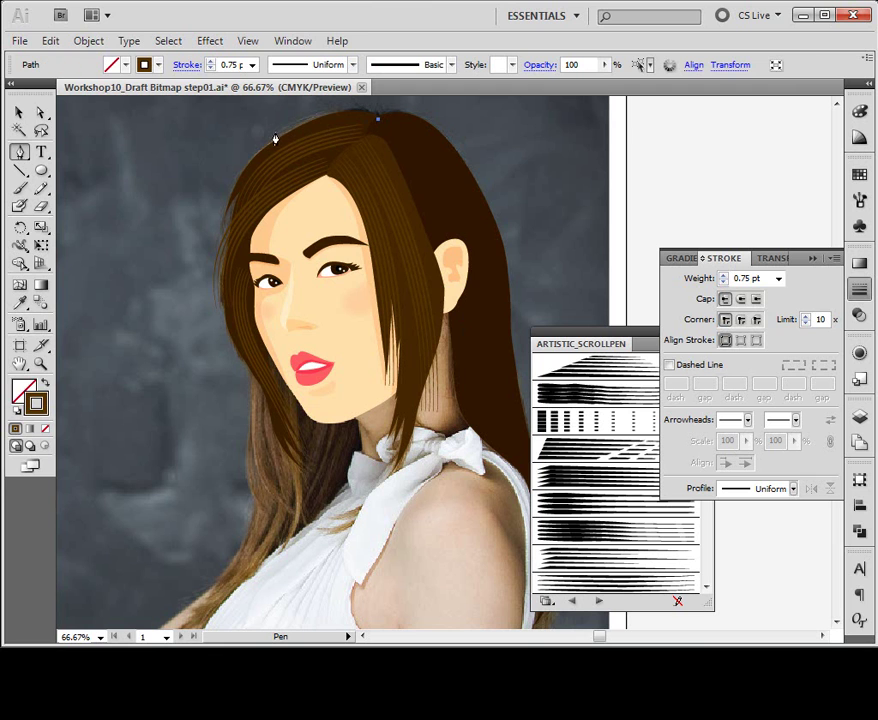
drag(259, 150, 197, 188)
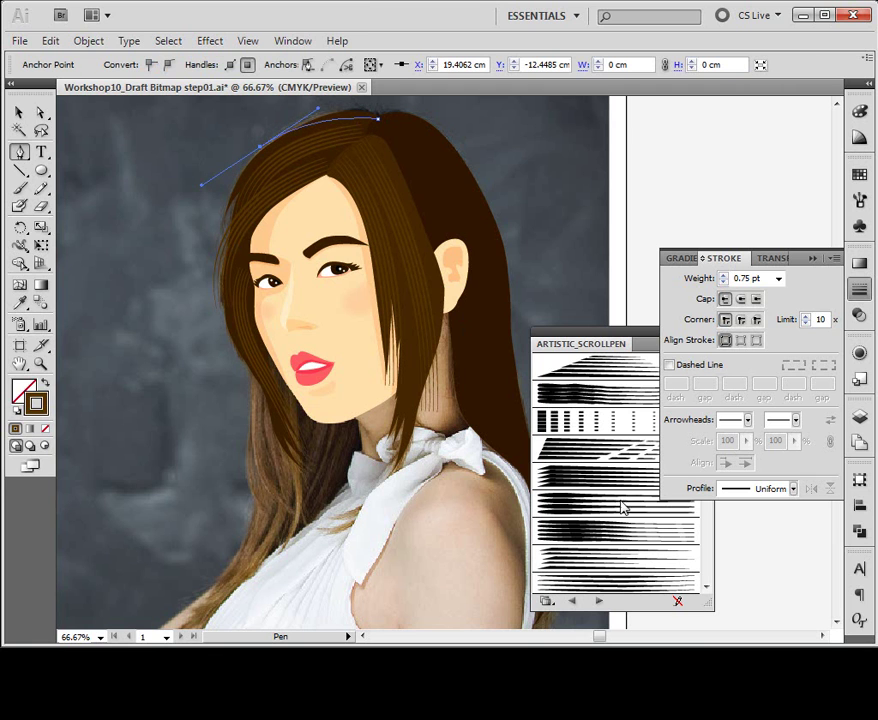
click(598, 586)
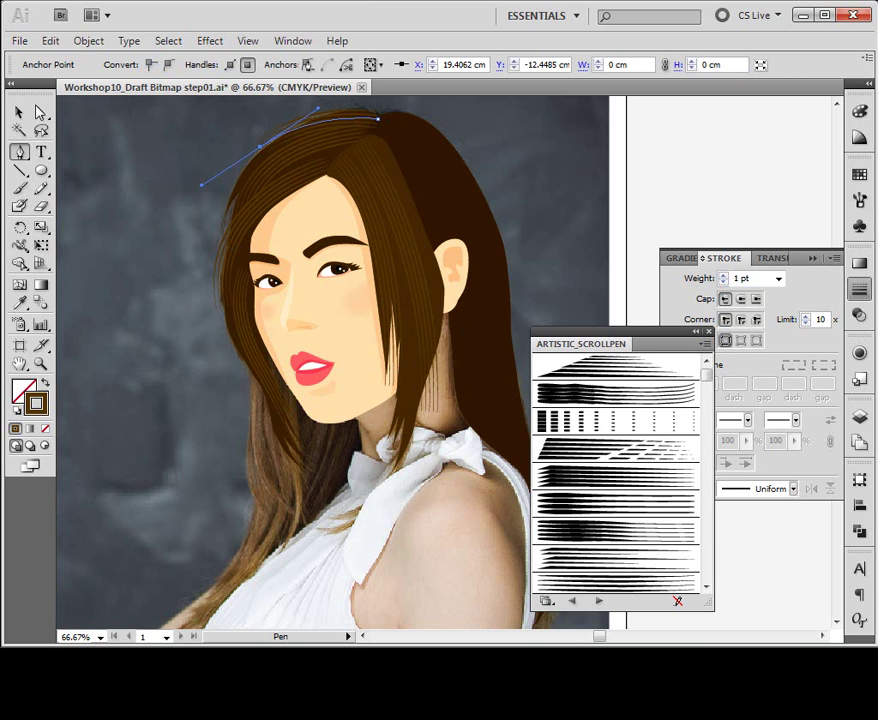
- Scale up the strand on top of the head and lower its opacity to 55%
key(v)
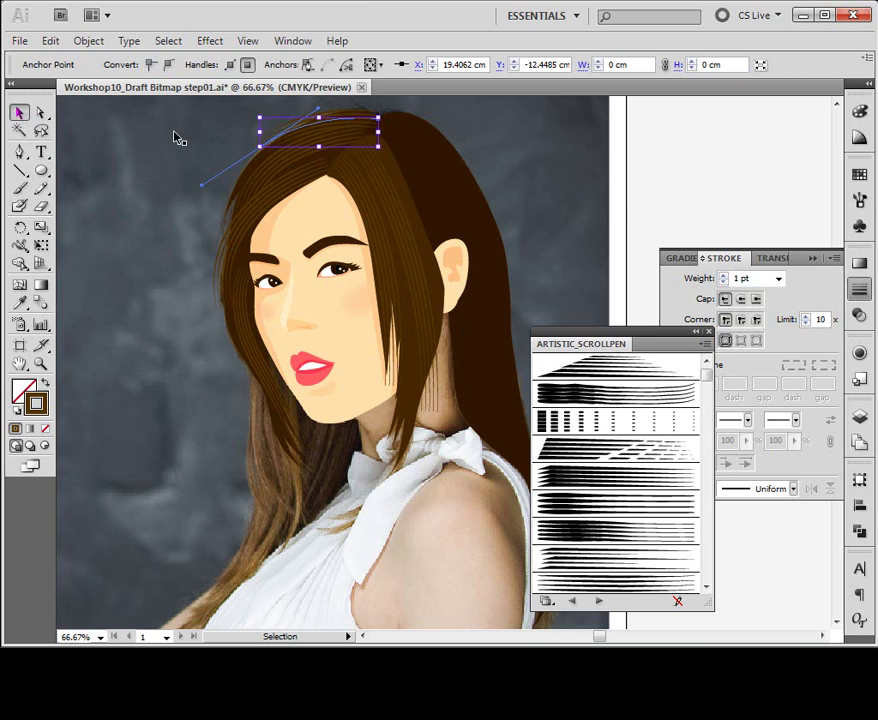
click(633, 176)
drag(519, 221, 372, 196)
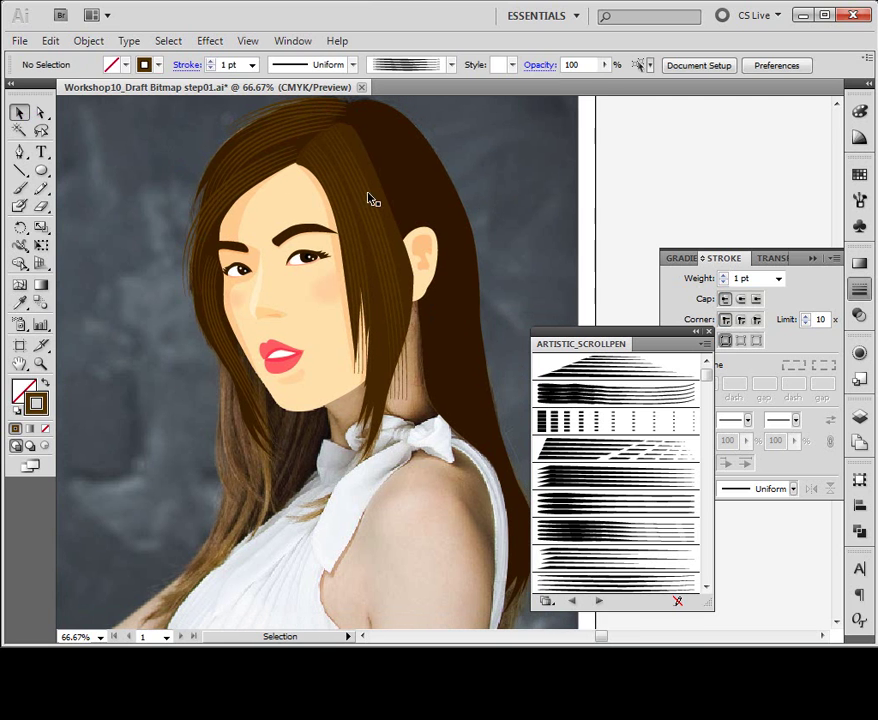
click(318, 122)
drag(336, 113, 351, 101)
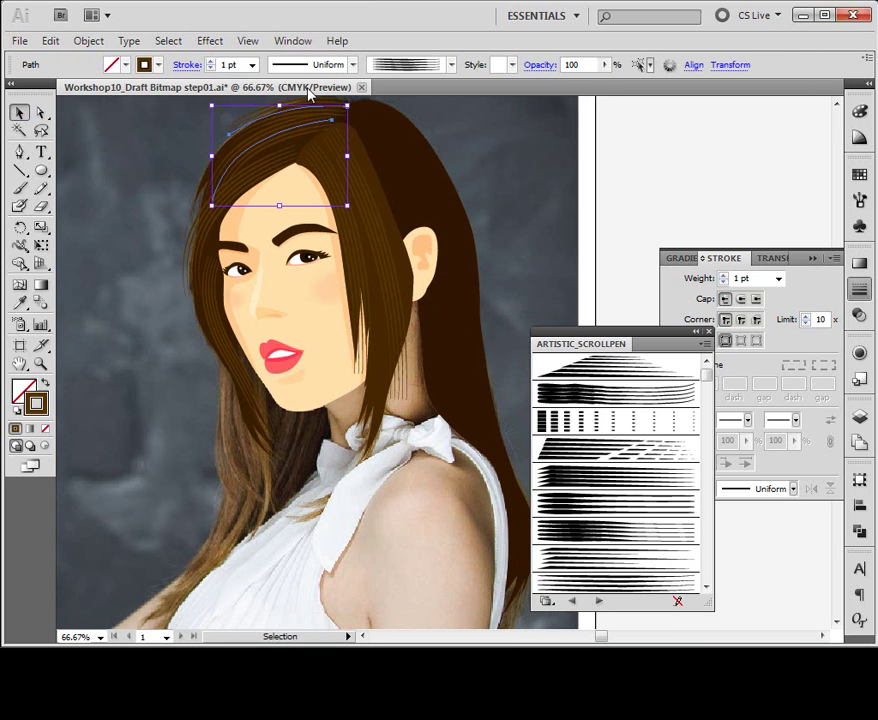
click(604, 65)
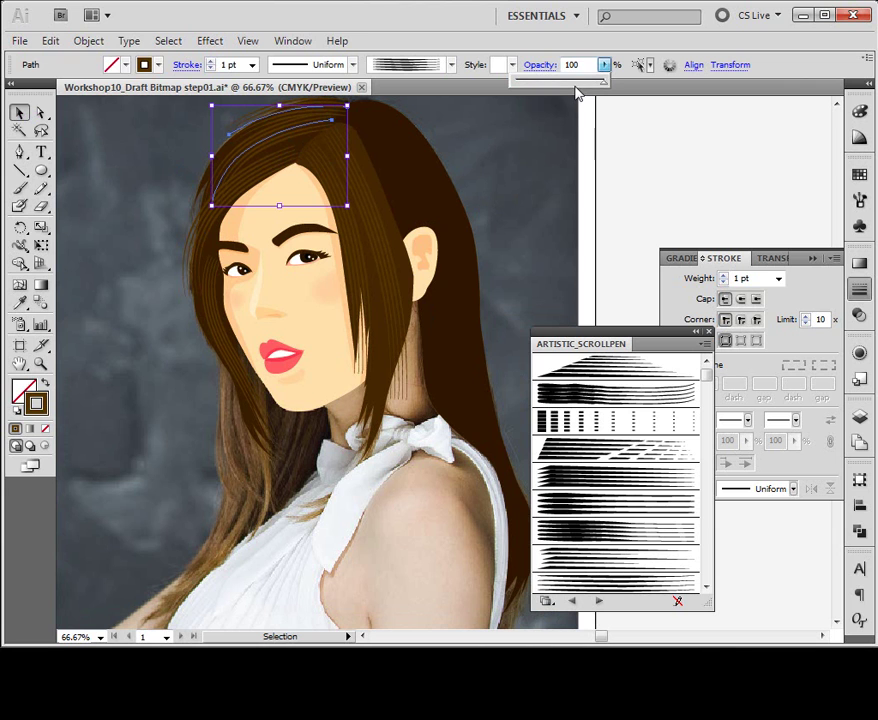
drag(569, 88, 565, 89)
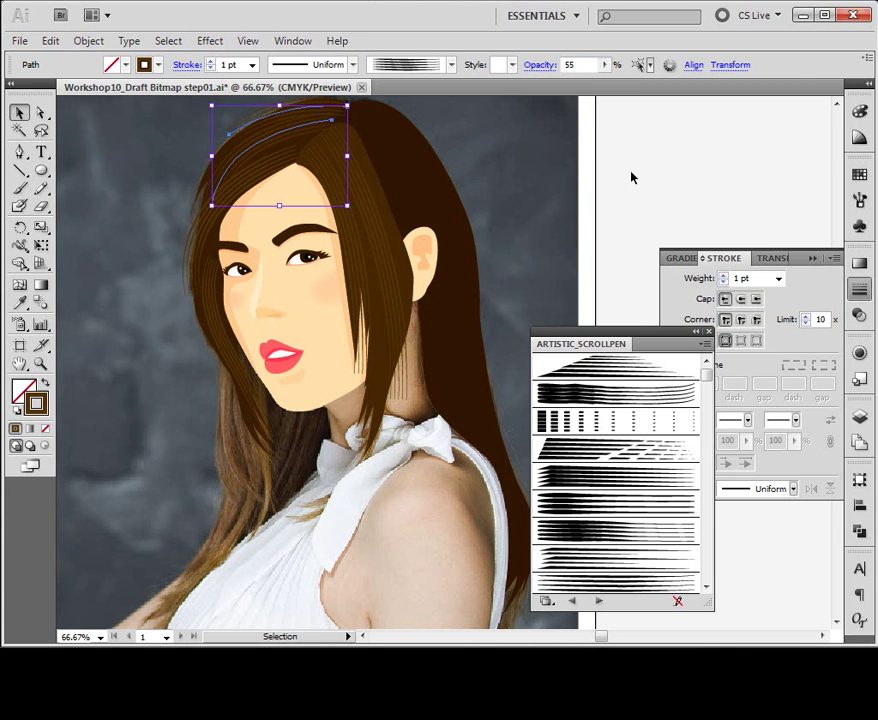
click(600, 180)
- Fade the short top-of-head strand to 33% opacity
drag(496, 196, 452, 256)
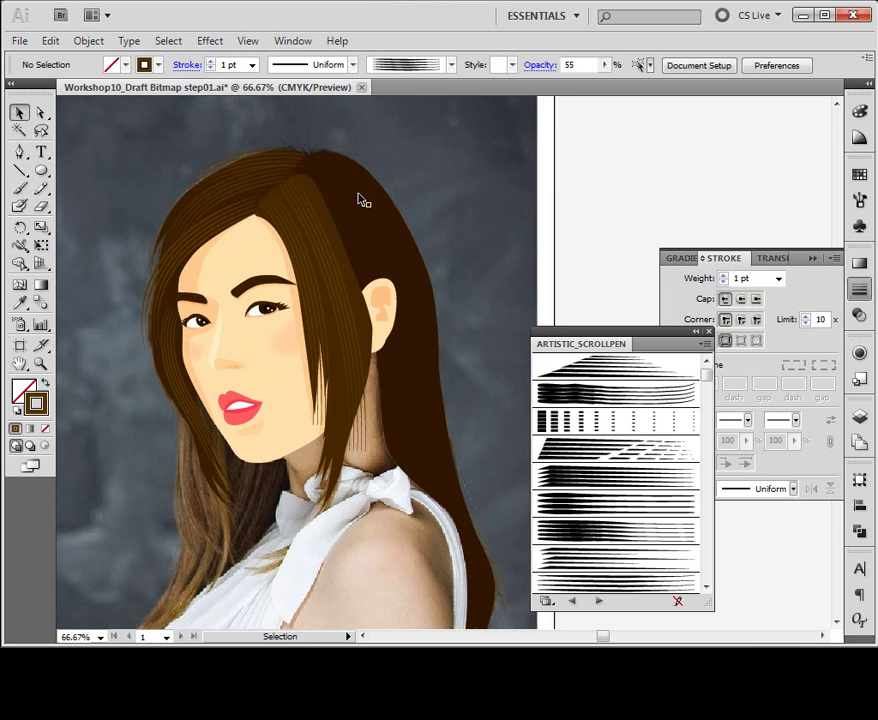
click(268, 165)
click(604, 65)
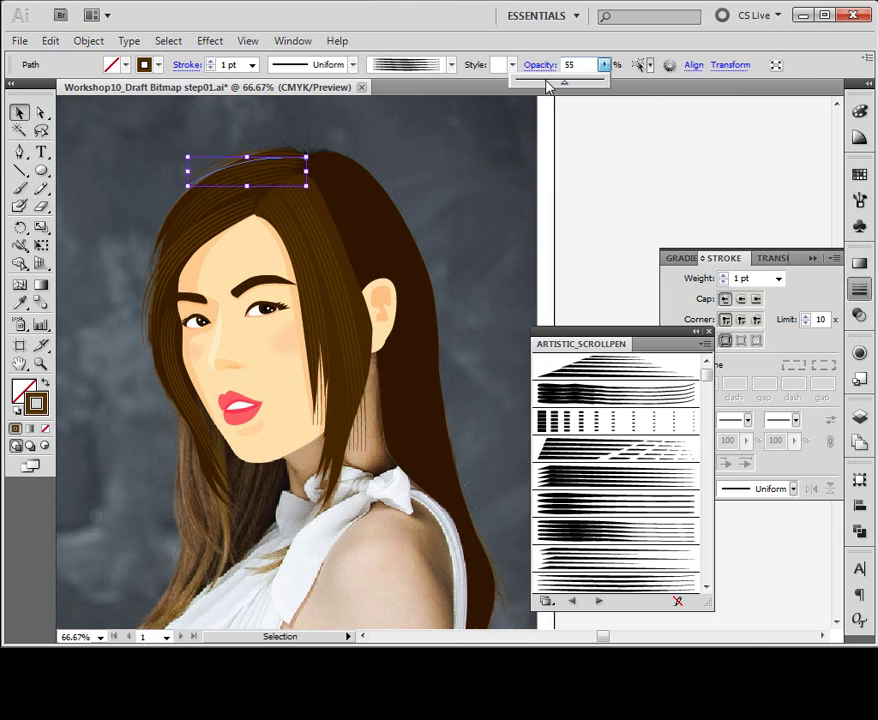
click(525, 249)
drag(525, 249, 503, 271)
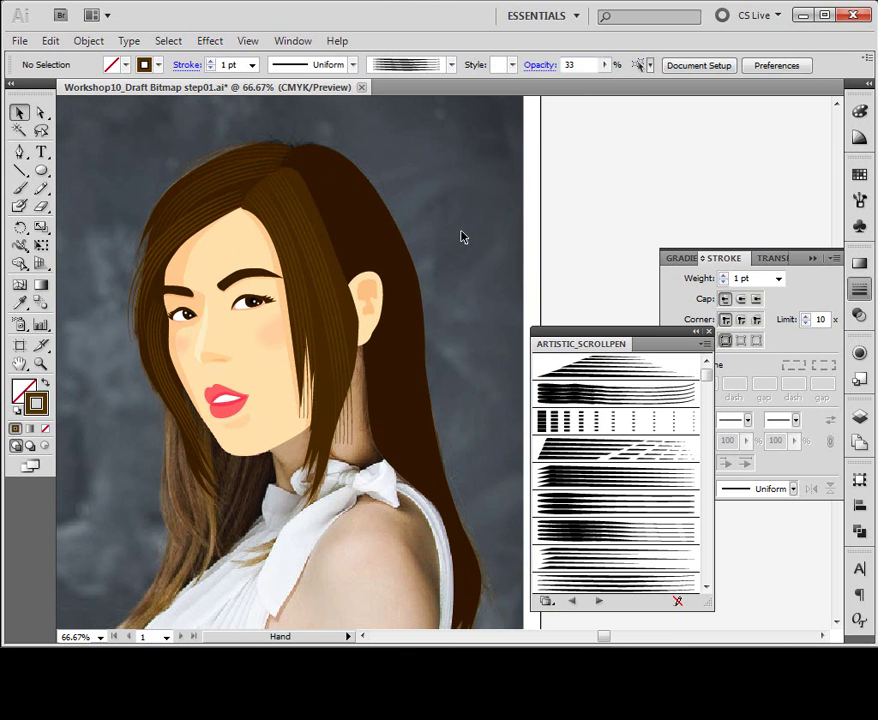
drag(423, 290, 429, 246)
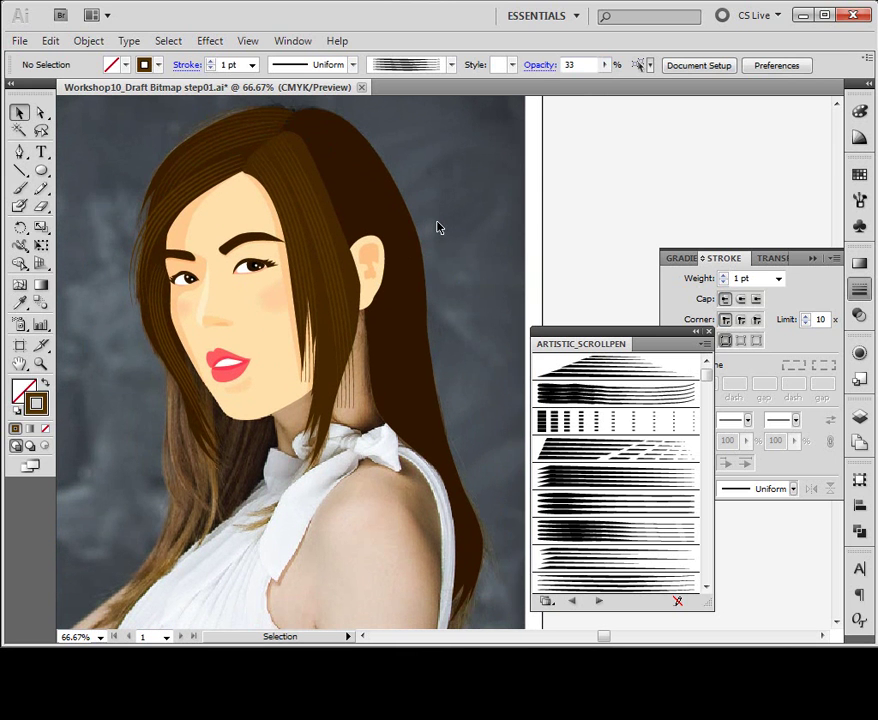
- Draw two strands from the hair top down beside the ear, extending one toward the shoulder
click(343, 345)
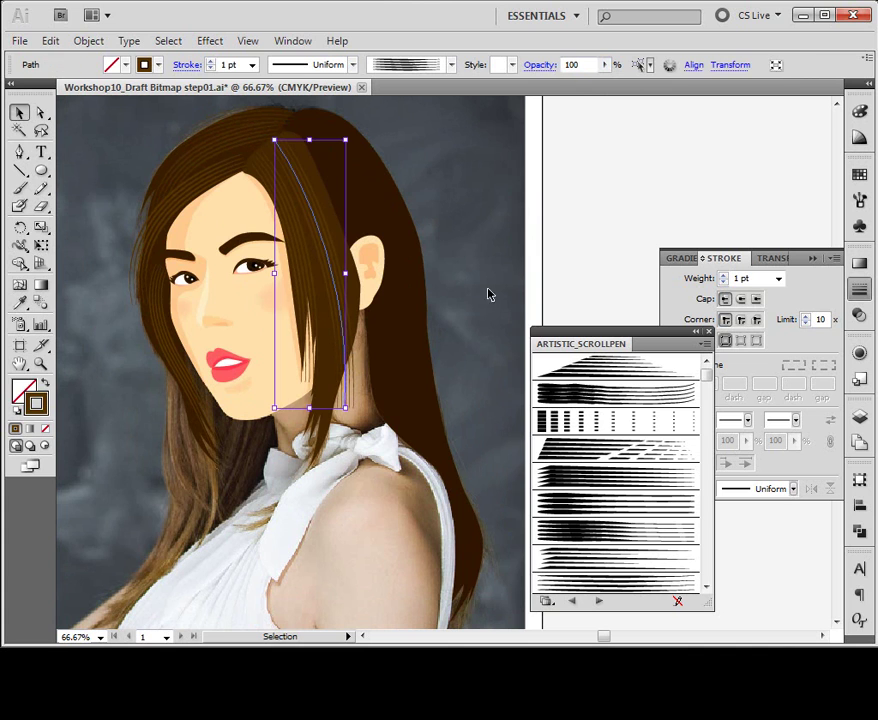
click(576, 251)
key(p)
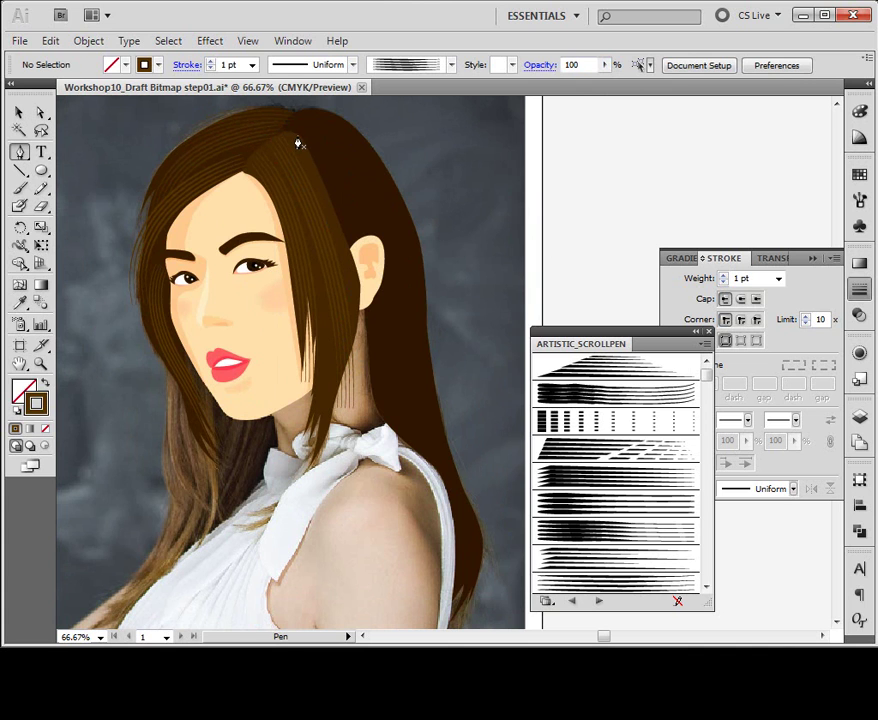
click(292, 132)
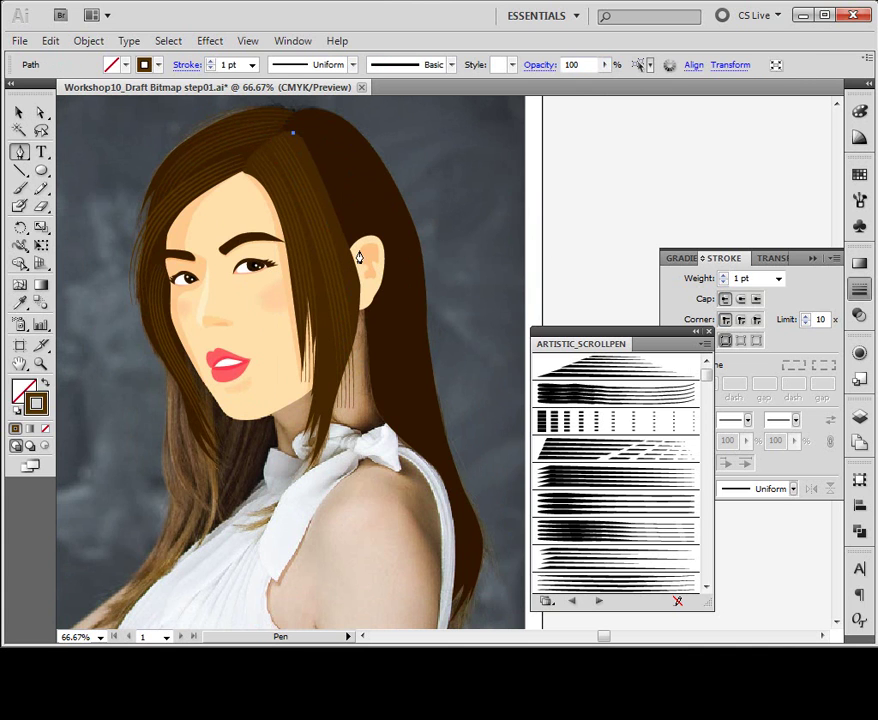
drag(359, 250, 367, 328)
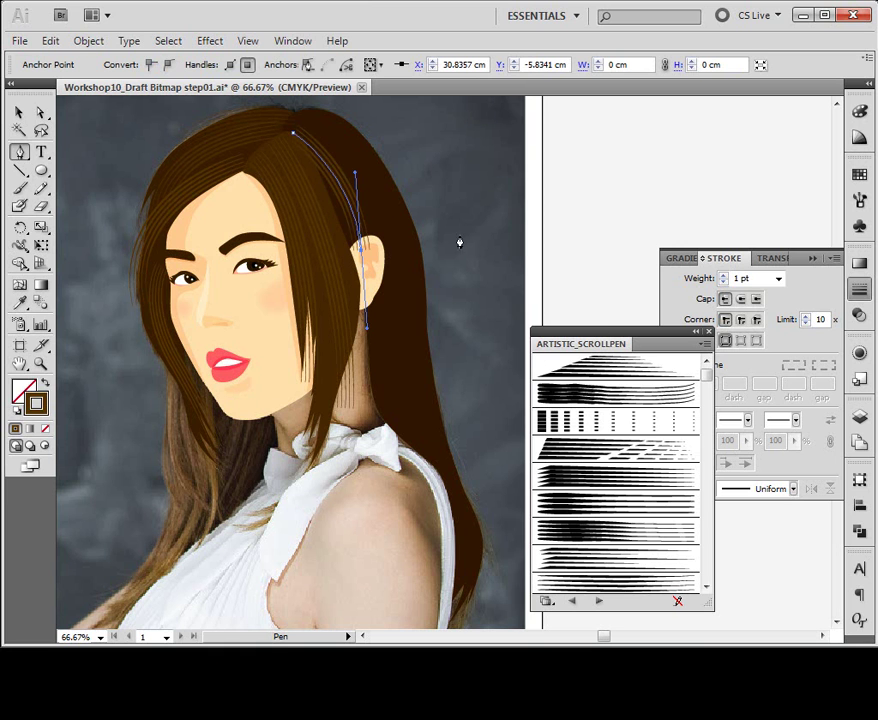
ctrl+click(560, 178)
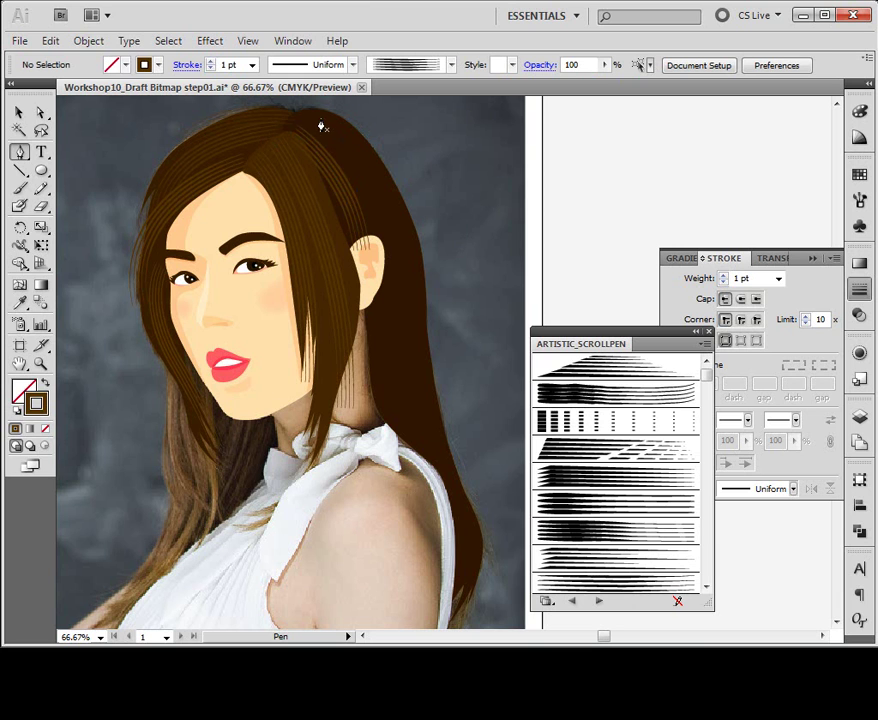
click(307, 116)
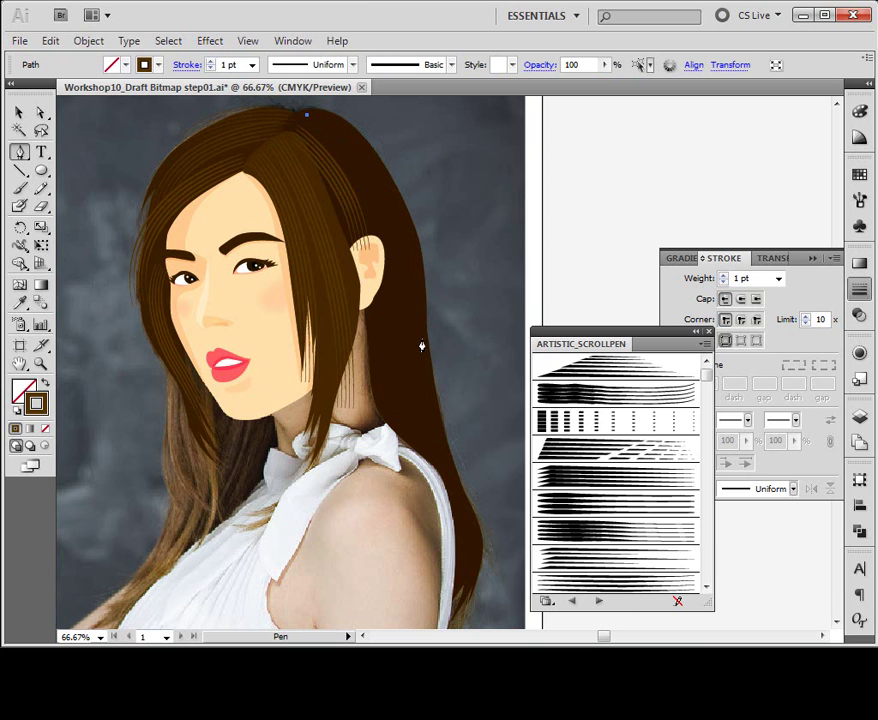
drag(405, 242, 415, 342)
drag(436, 425, 445, 457)
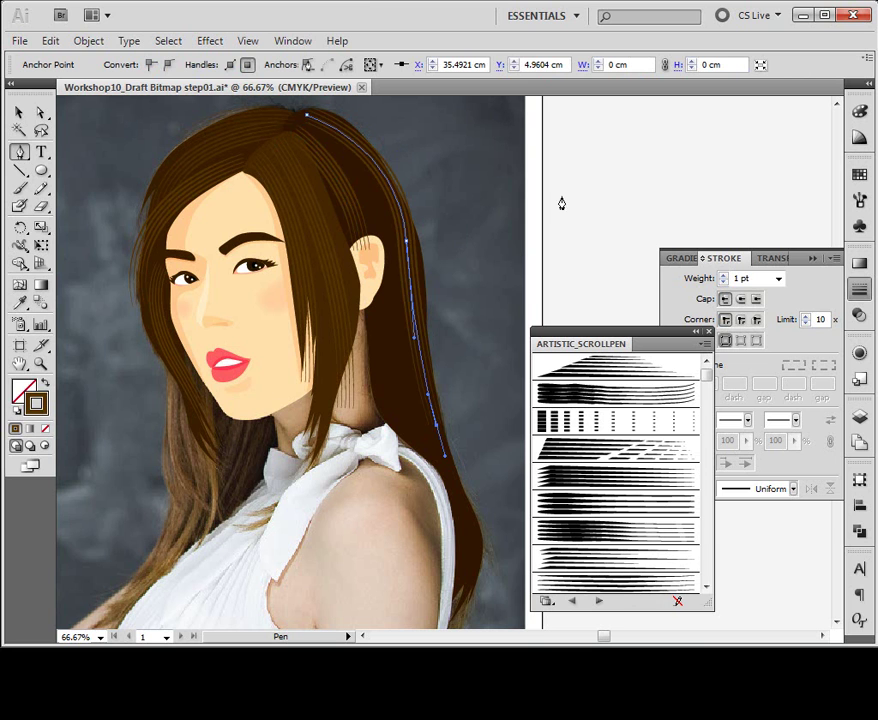
key(ctrl+shift+a)
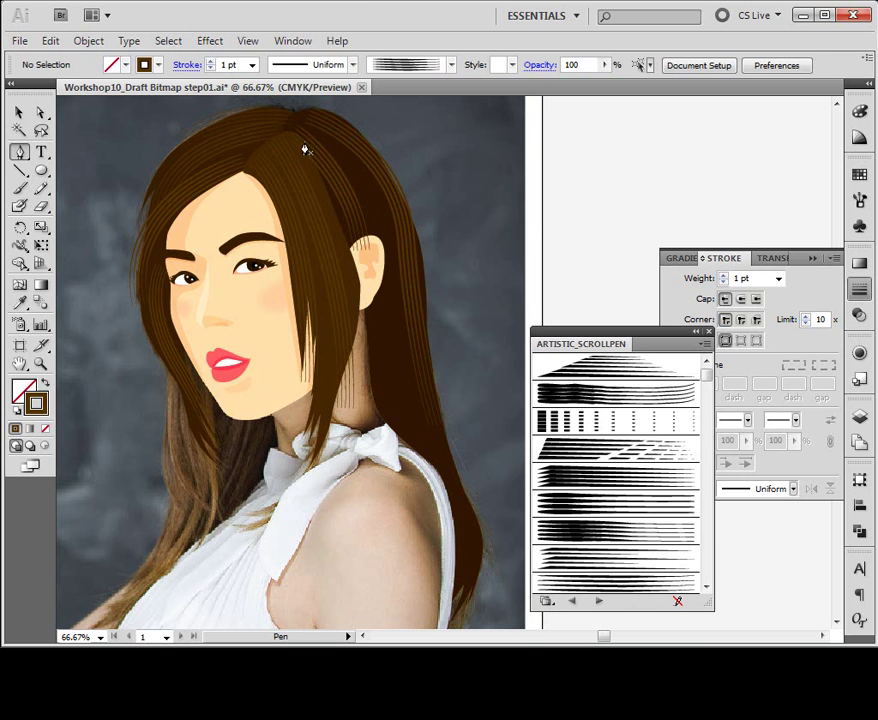
- Add strands past the ear, from the jaw toward the shoulder, and along the shoulder edge
click(346, 169)
drag(394, 289, 394, 380)
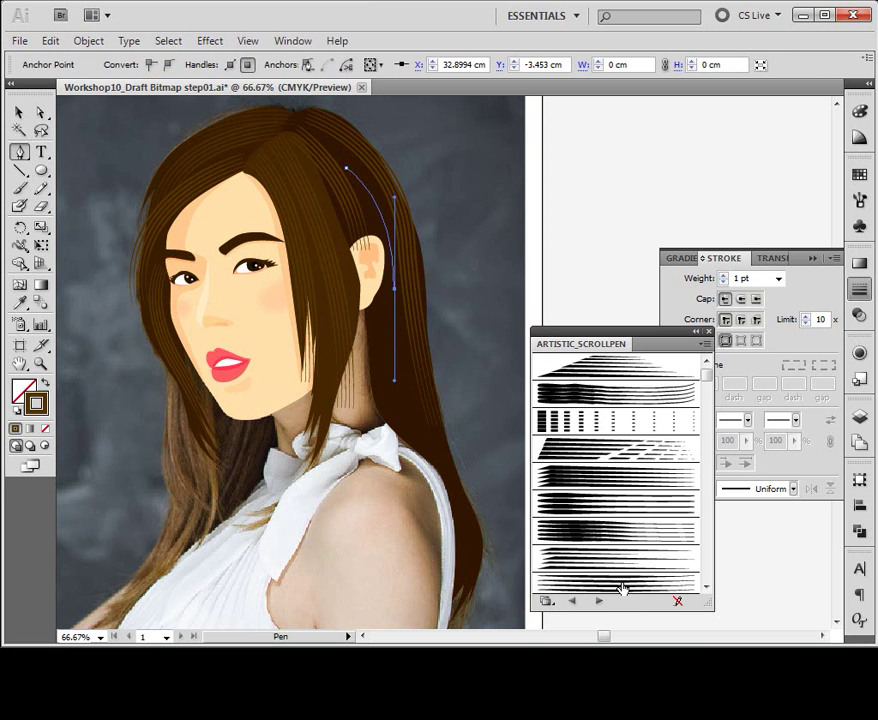
key(ctrl+shift+a)
drag(472, 249, 431, 213)
click(340, 276)
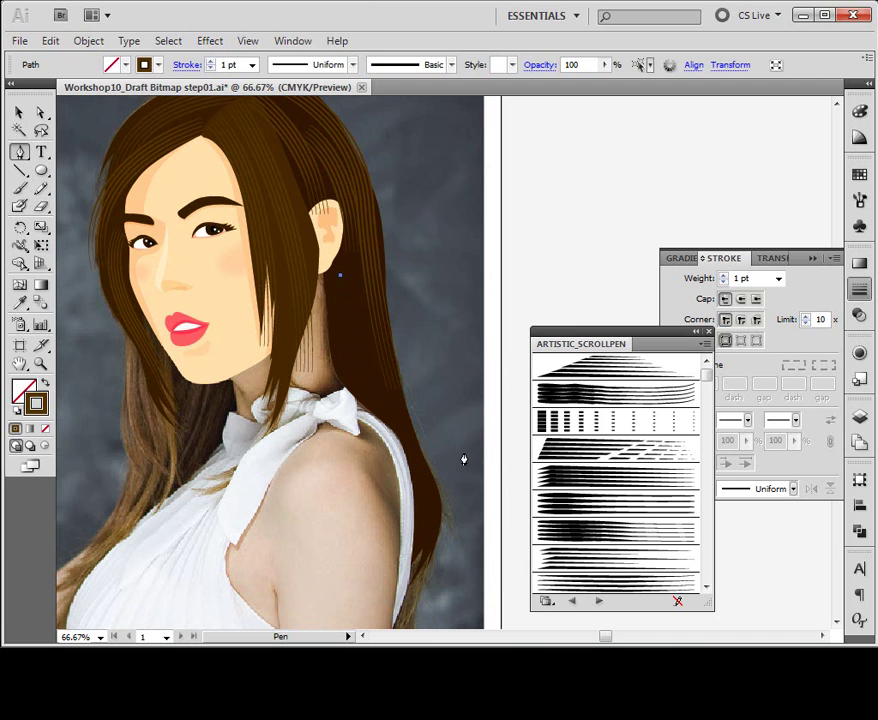
drag(443, 446, 547, 479)
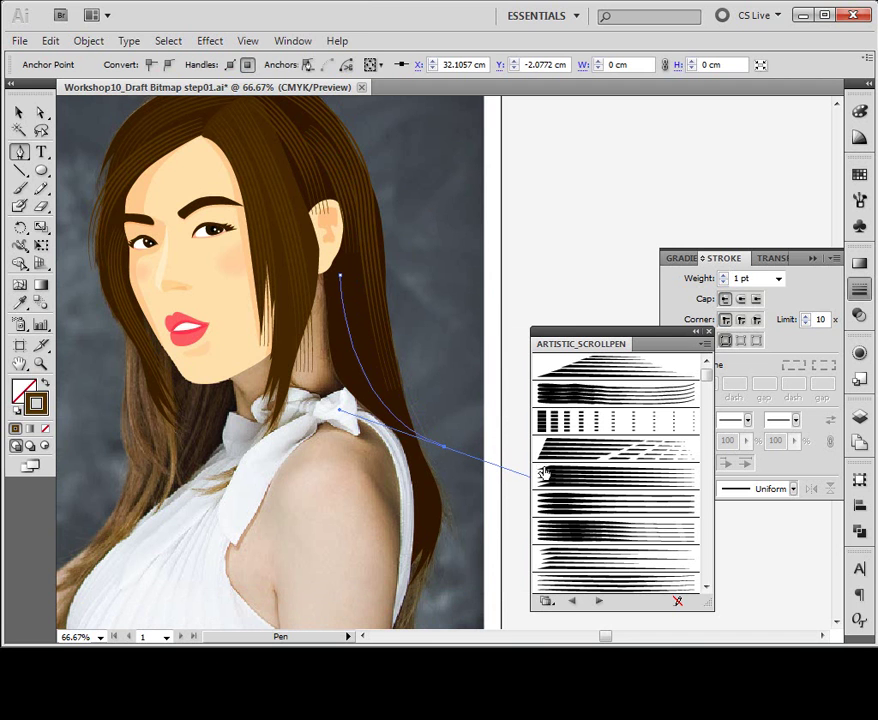
drag(377, 319, 377, 412)
scroll(494, 382, down, 3)
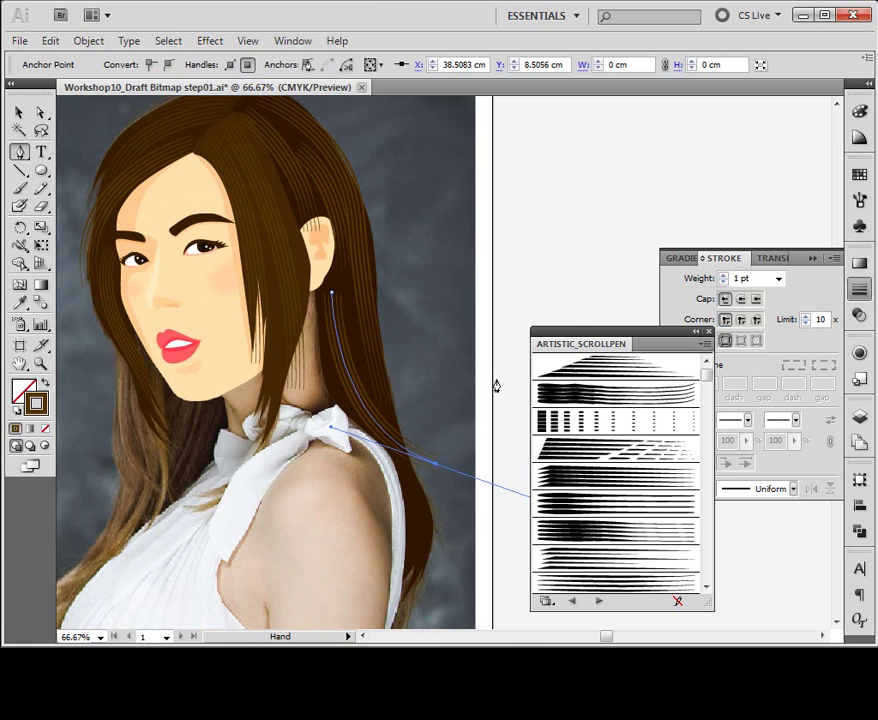
ctrl+click(474, 314)
scroll(422, 438, down, 2)
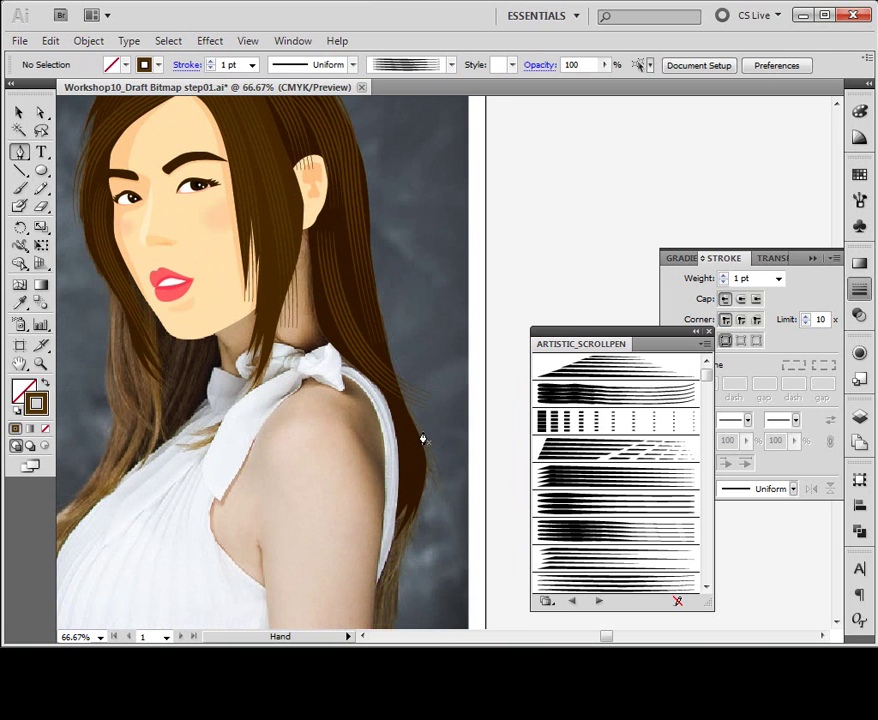
click(390, 391)
drag(415, 517, 410, 578)
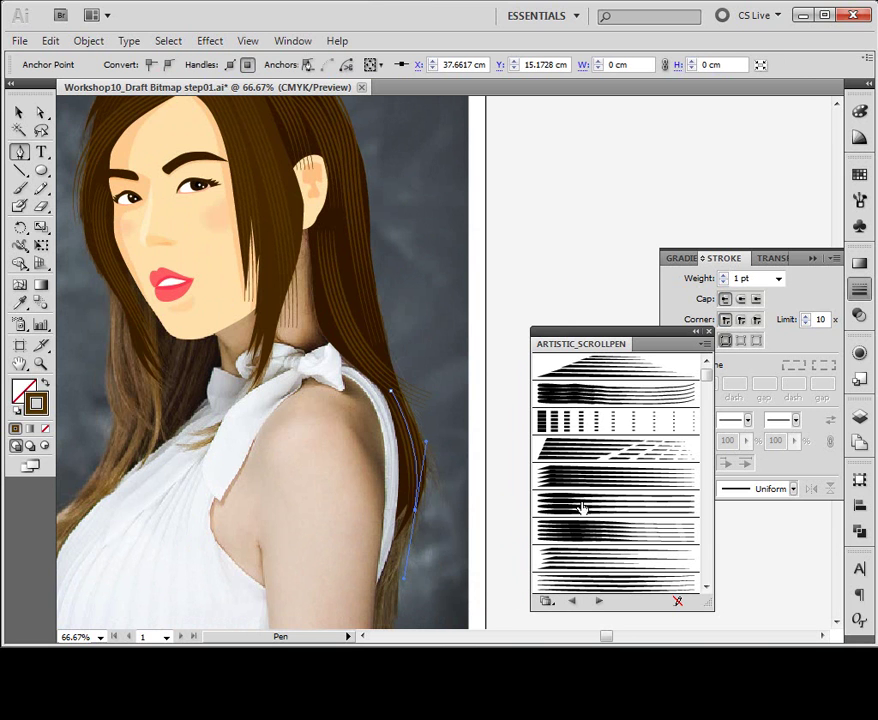
- Lower the shoulder strand's opacity to 51% and fade the strand above the ear further
drag(500, 233, 496, 273)
key(v)
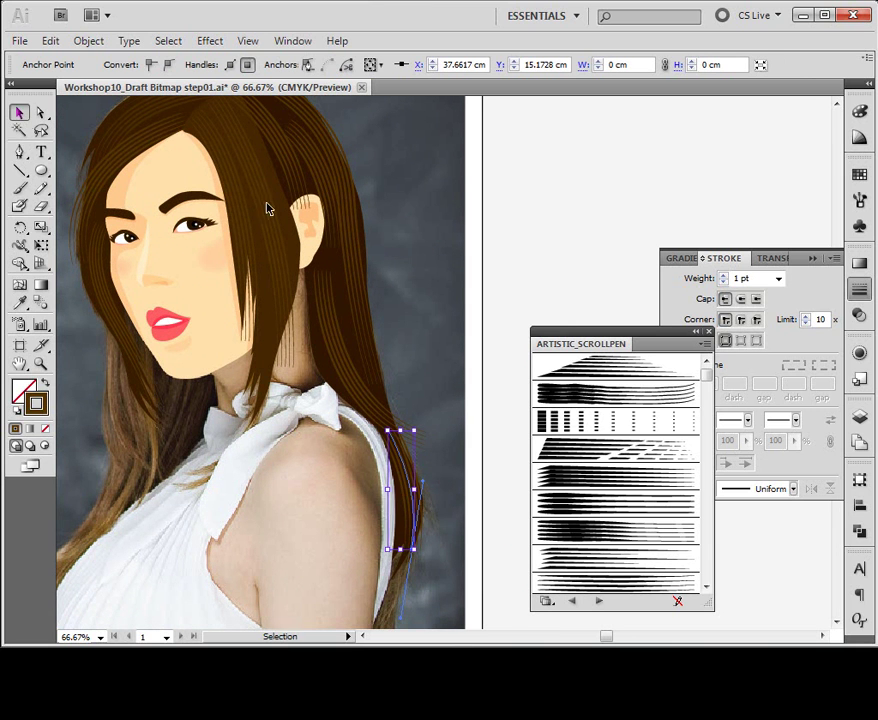
click(362, 268)
drag(362, 268, 362, 321)
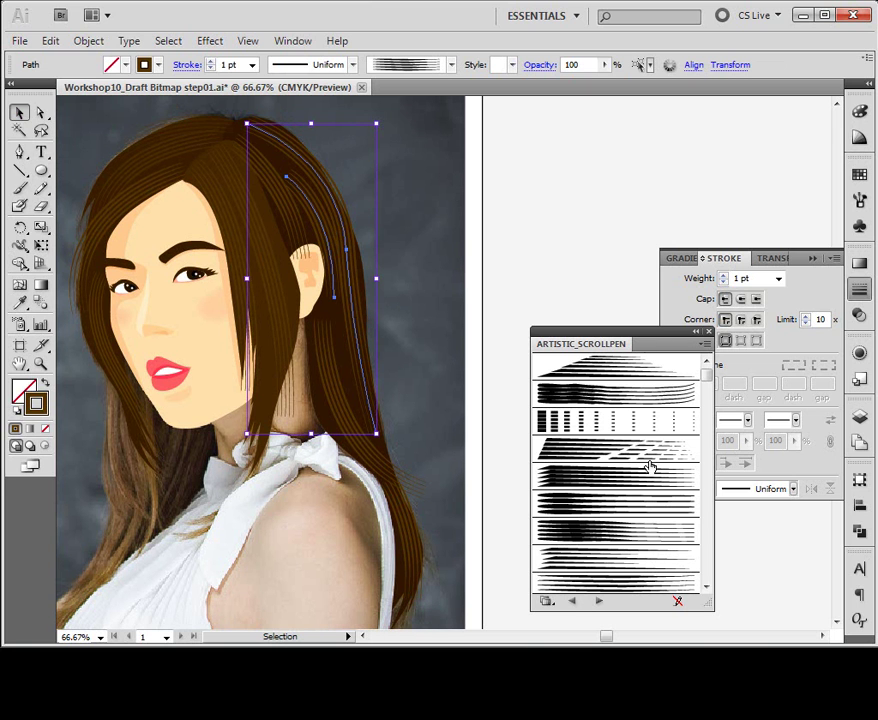
click(604, 64)
click(563, 85)
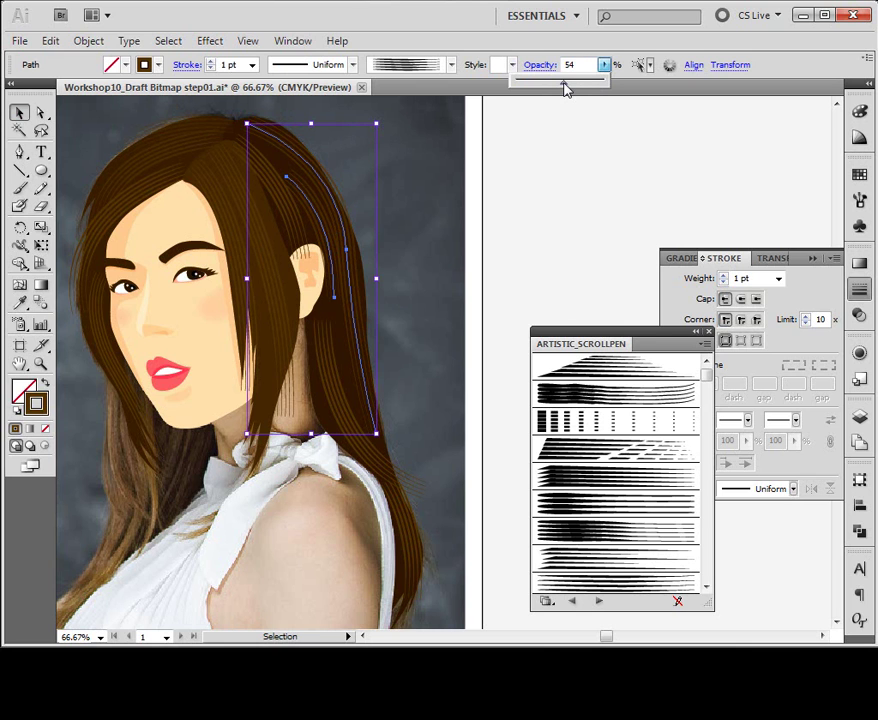
drag(563, 84, 560, 85)
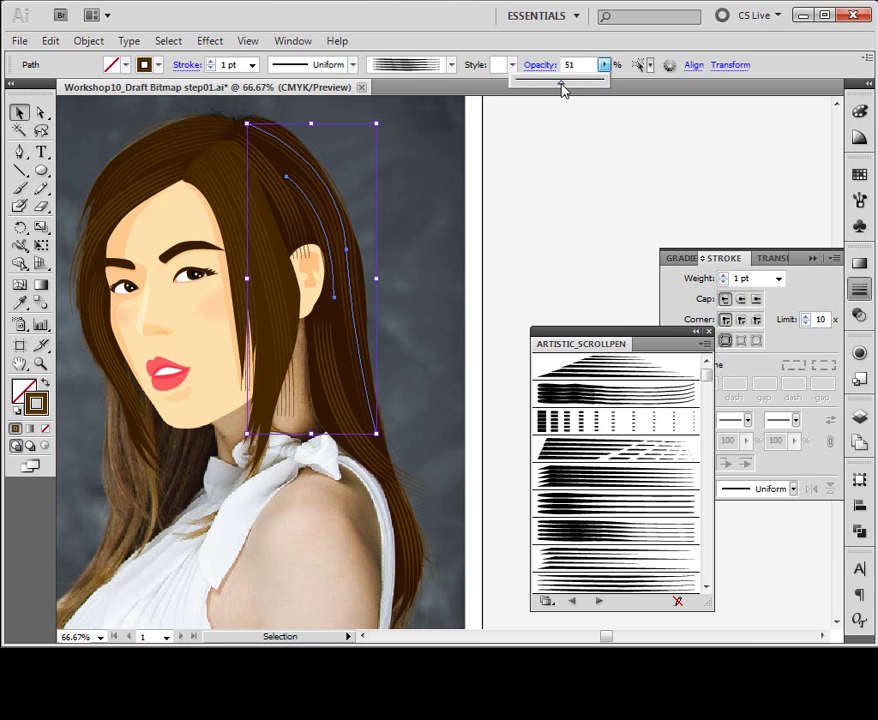
click(604, 258)
click(530, 249)
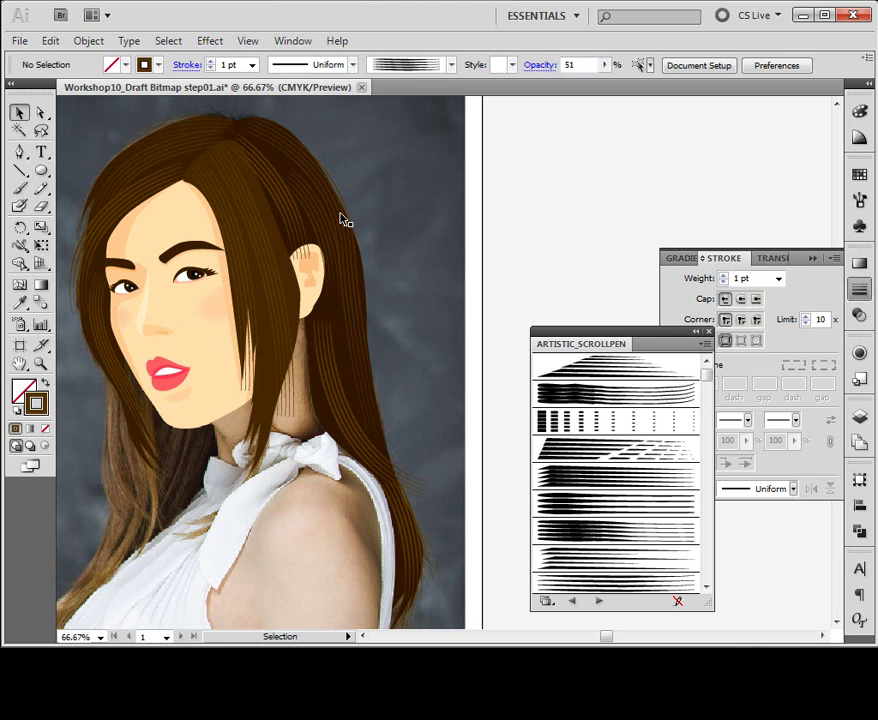
click(343, 220)
click(606, 65)
mouse_move(562, 80)
mouse_down()
mouse_move(545, 90)
mouse_move(552, 88)
mouse_up()
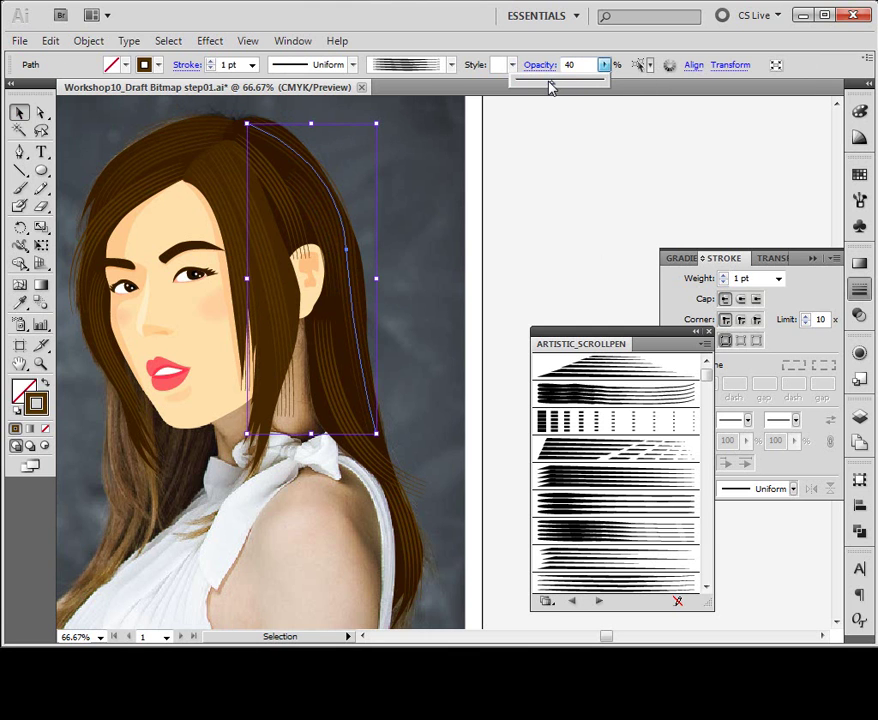
click(545, 233)
- Reduce the neck strand's opacity and set the shoulder strand to 77%
drag(455, 252, 455, 242)
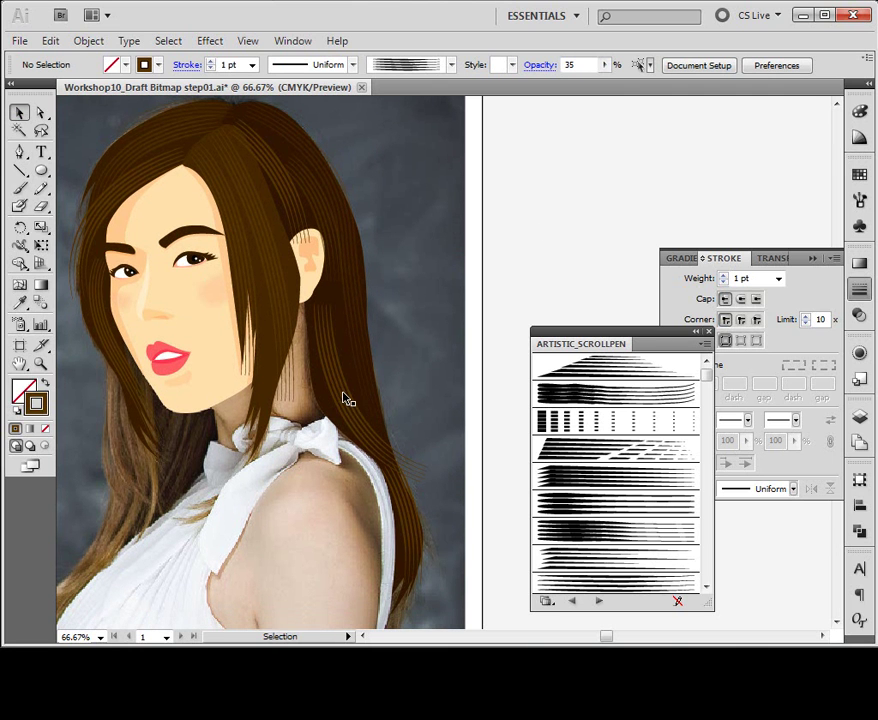
click(343, 393)
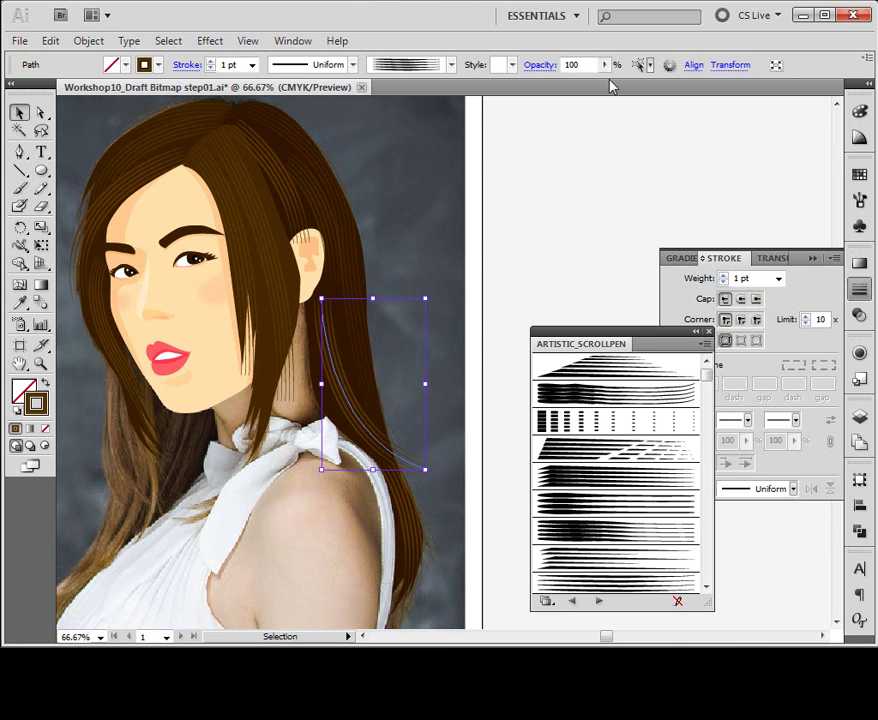
drag(592, 76, 558, 88)
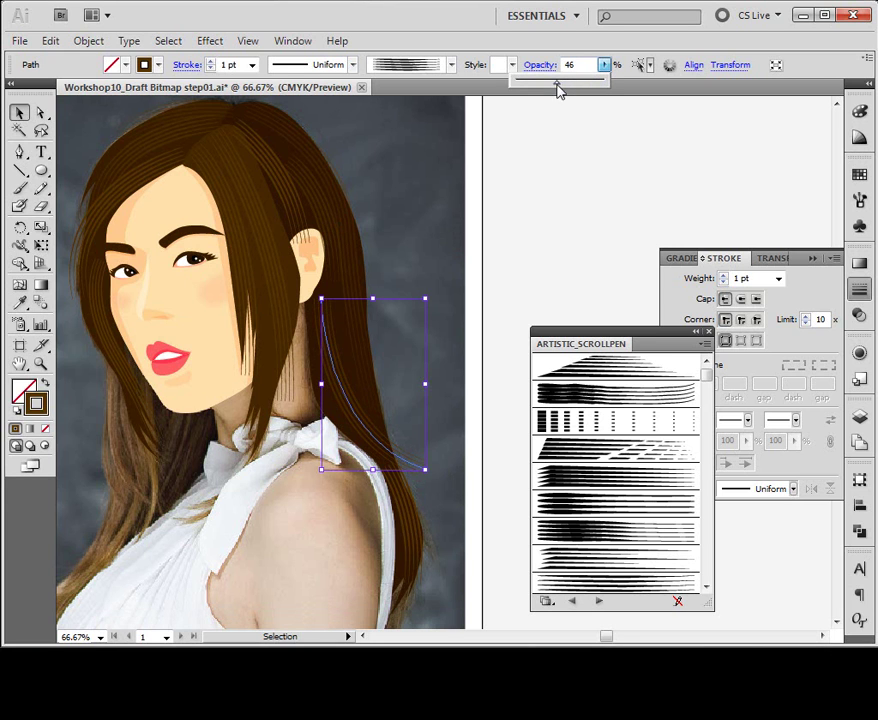
click(408, 549)
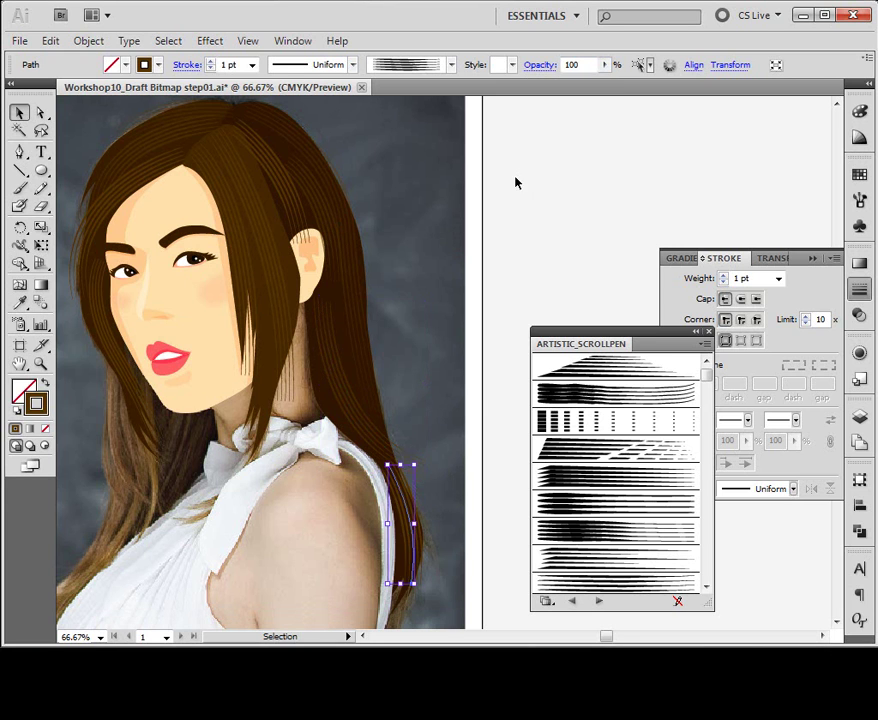
click(604, 66)
drag(584, 86, 587, 89)
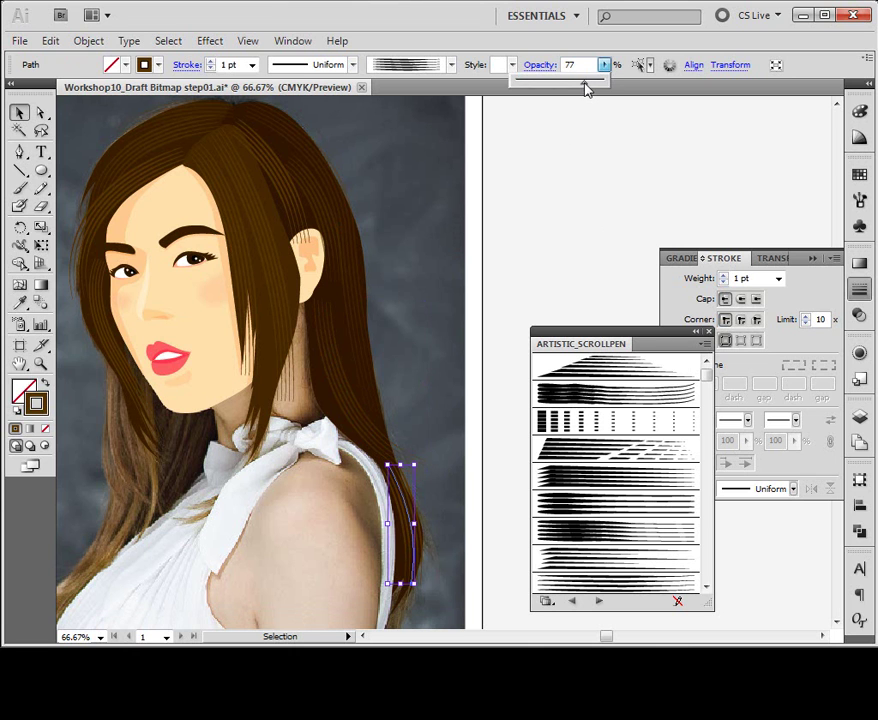
click(553, 300)
key(space)
drag(314, 308, 407, 367)
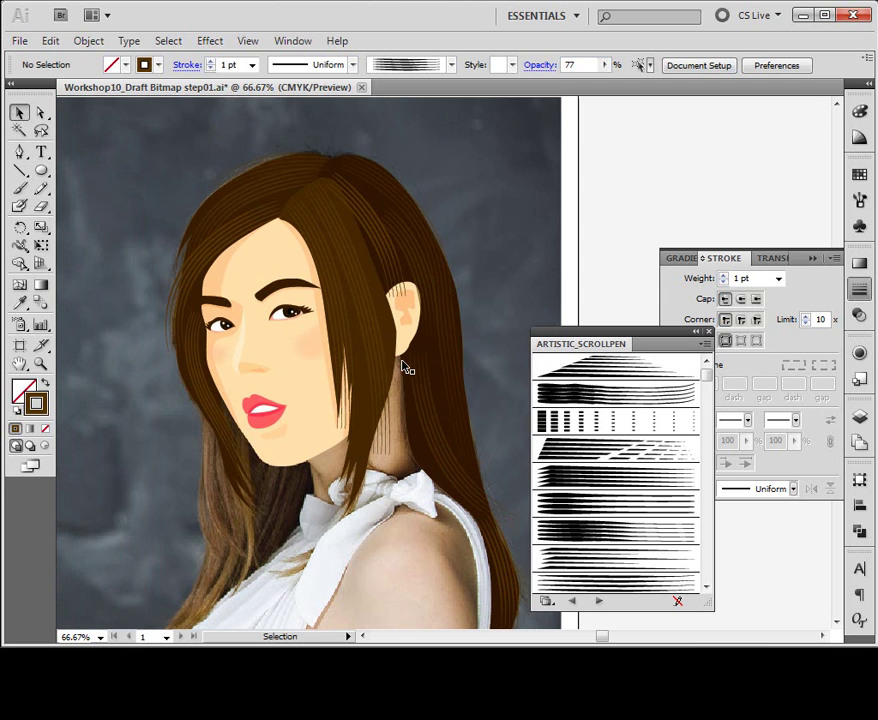
- Close the scroll pen brush library and Stroke panel, zoom out, and start a path below the chin
click(709, 331)
click(811, 259)
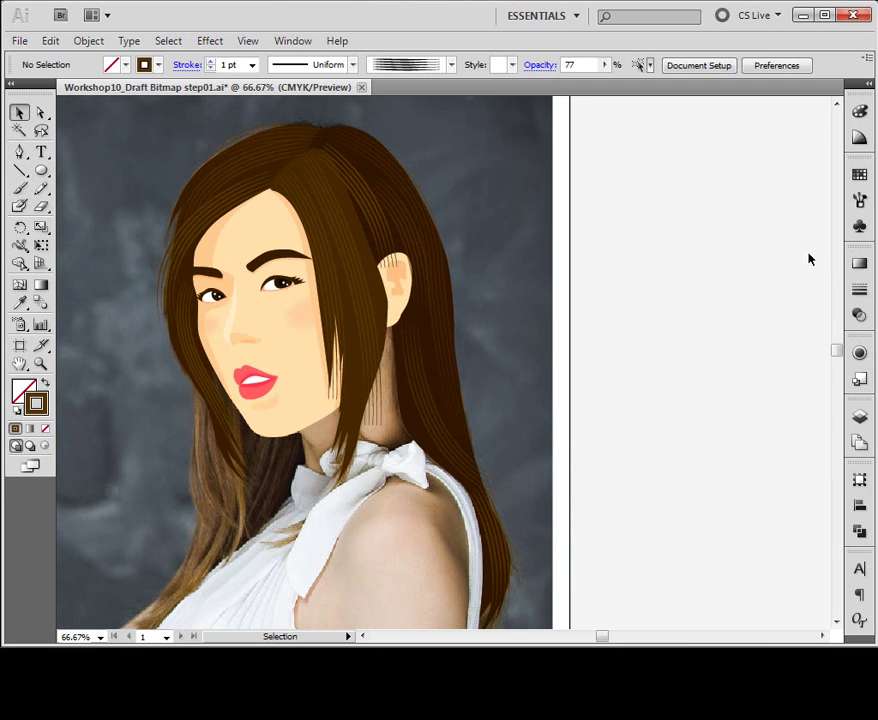
drag(420, 452, 500, 342)
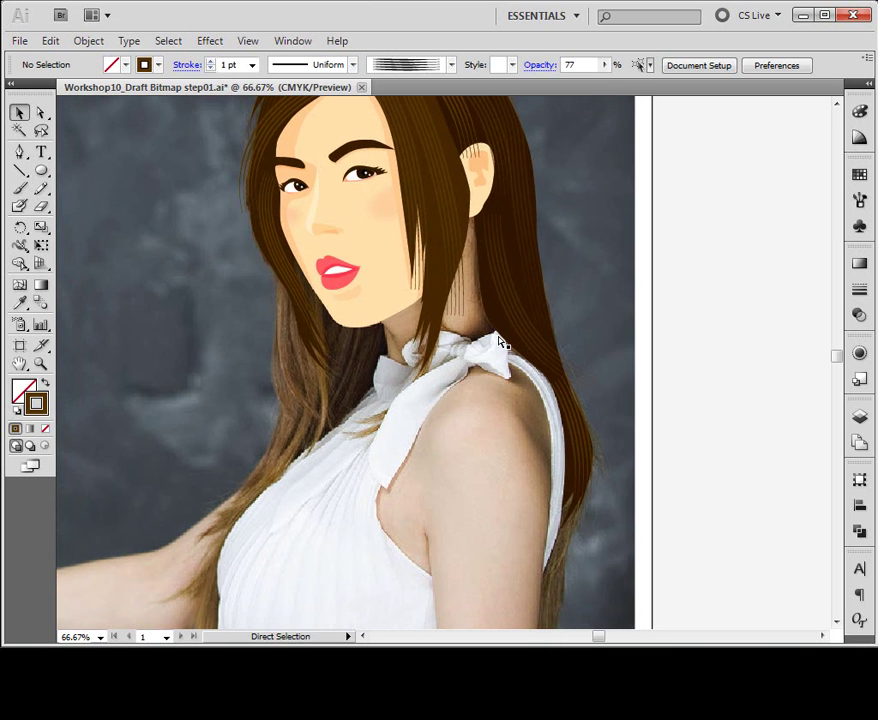
key(ctrl+minus)
key(ctrl+minus)
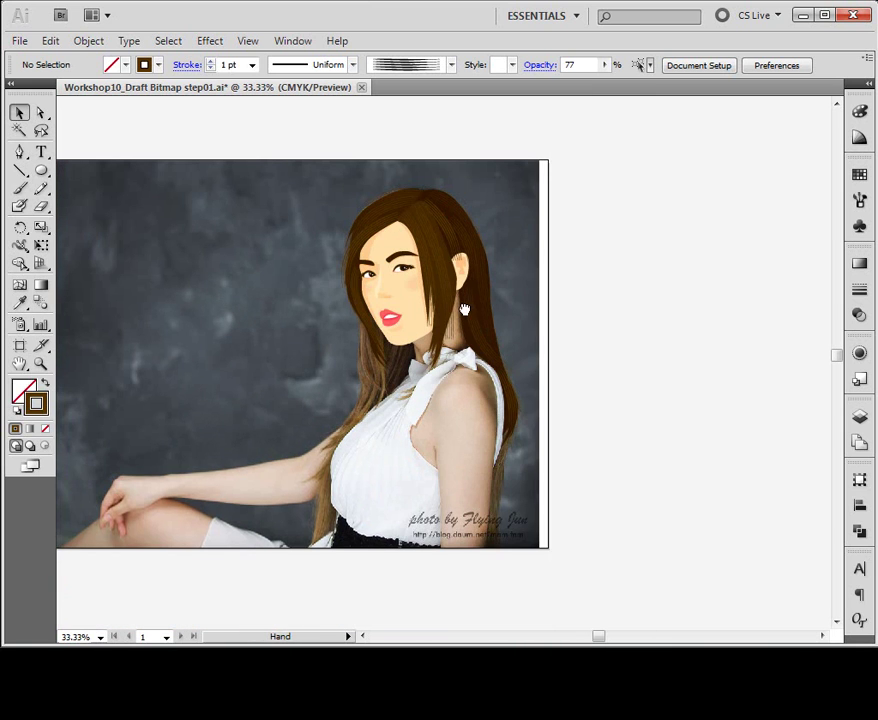
drag(466, 308, 466, 320)
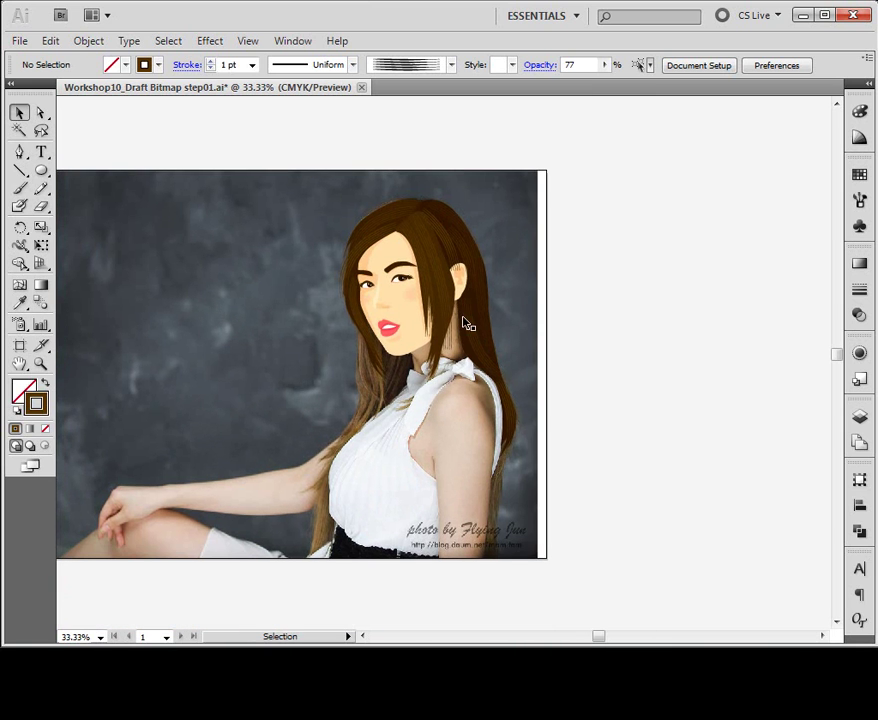
click(19, 151)
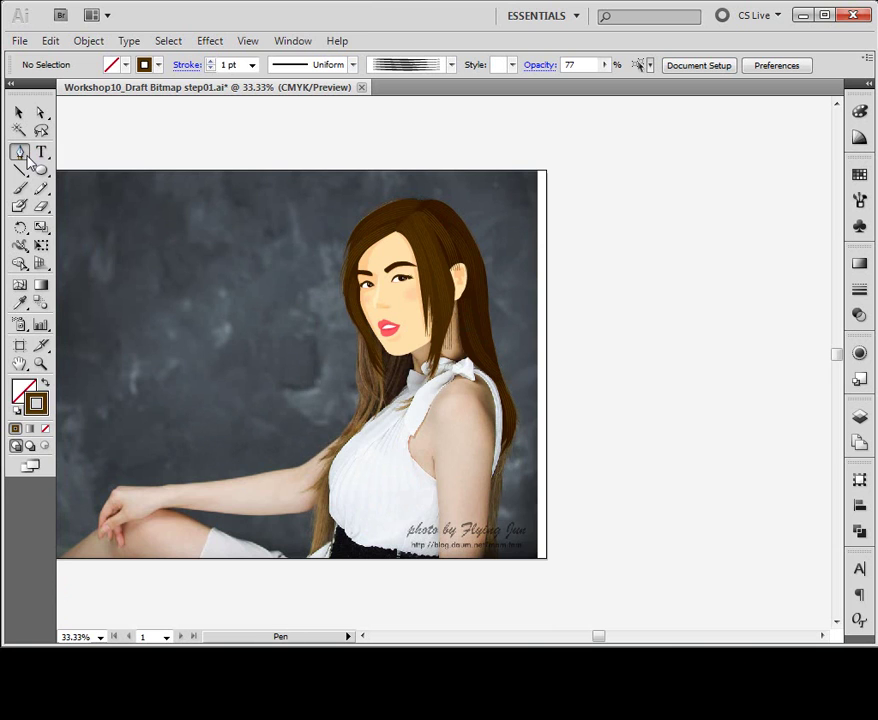
click(410, 350)
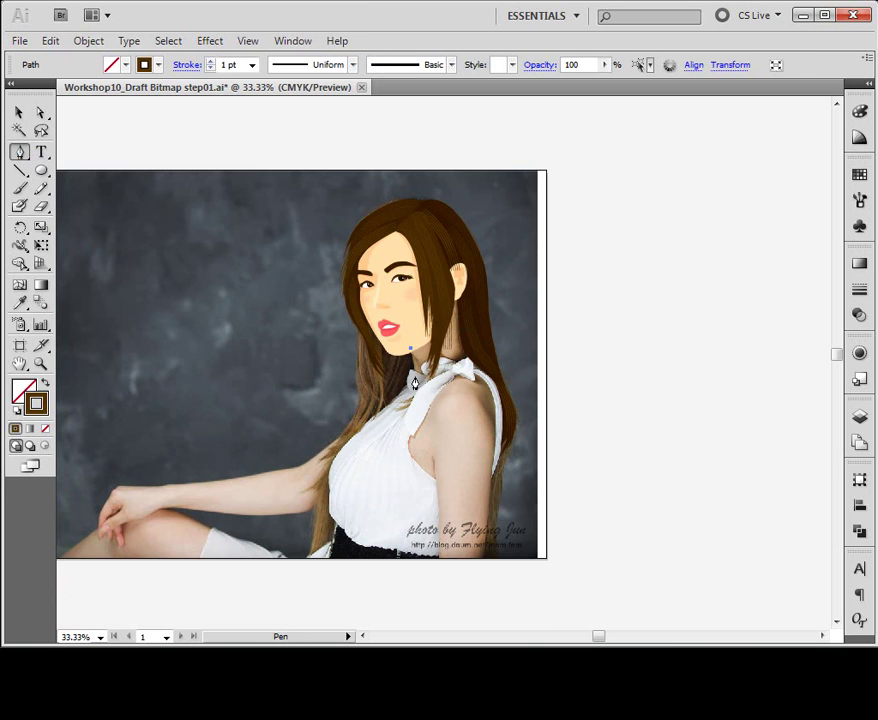
- Trace the torso down the left side, straight across below the photo, and up the arm to the shoulder
click(412, 393)
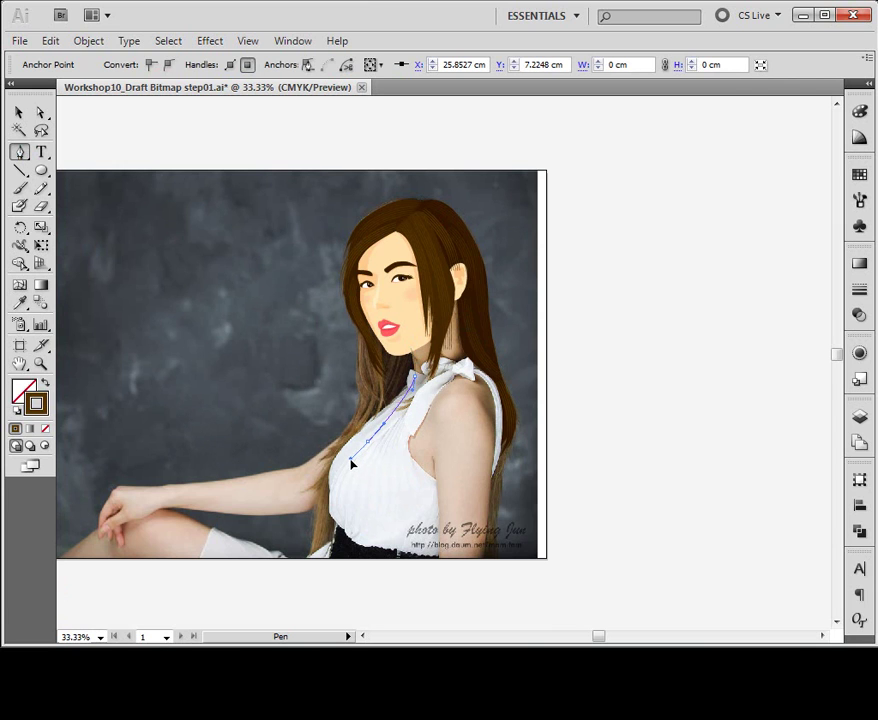
drag(333, 488, 375, 517)
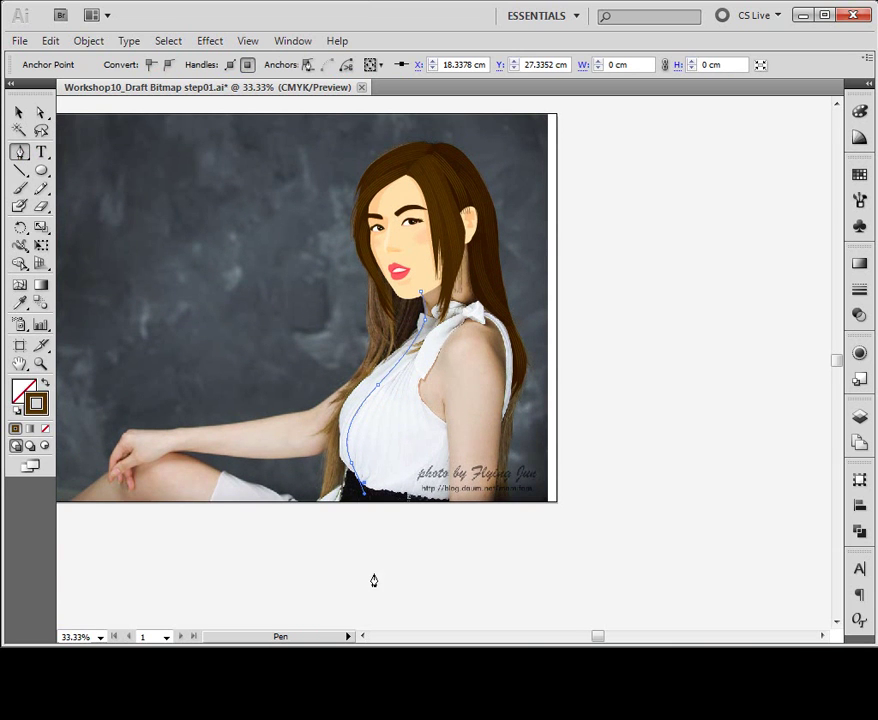
drag(373, 572, 370, 600)
click(372, 573)
click(467, 571)
drag(484, 456, 504, 431)
click(505, 416)
drag(512, 371, 456, 287)
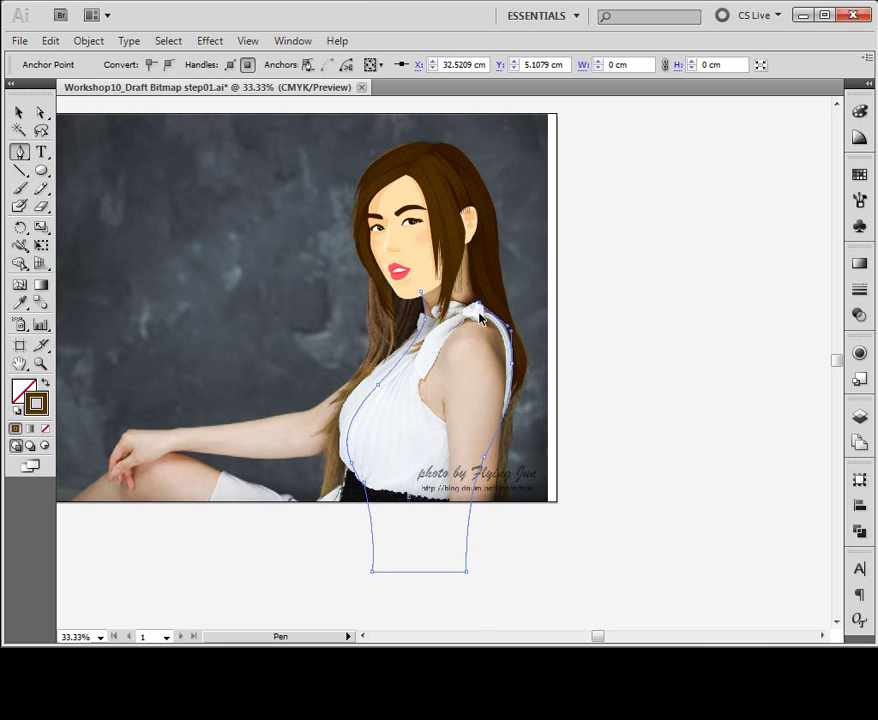
- Continue the outline from the shoulder bow up to the earlobe, then deselect it
key(ctrl+plus)
key(ctrl+plus)
drag(504, 361, 479, 441)
drag(475, 270, 474, 240)
click(470, 196)
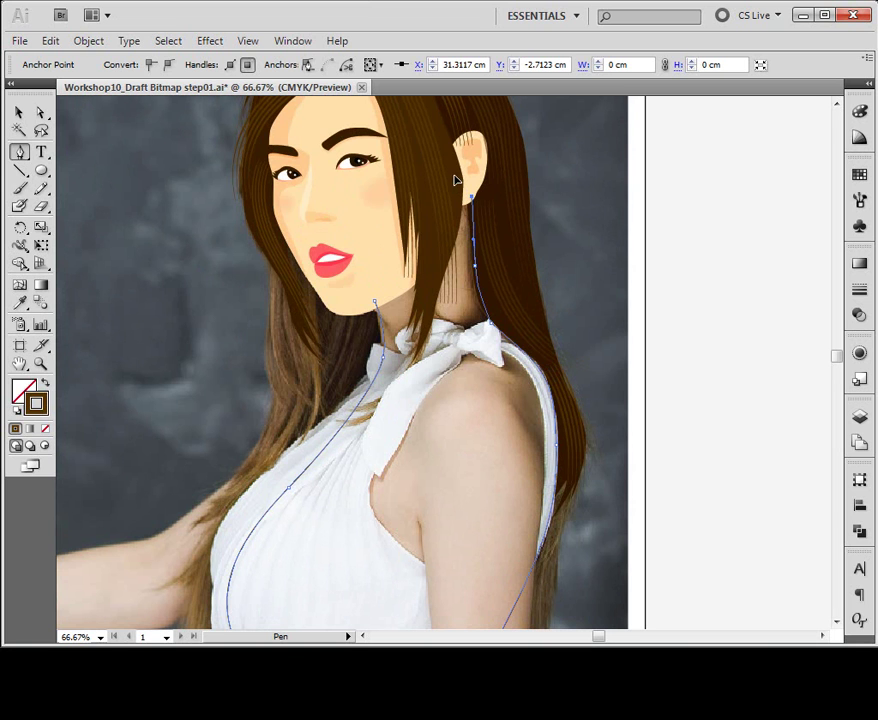
drag(470, 307, 475, 205)
drag(390, 458, 386, 400)
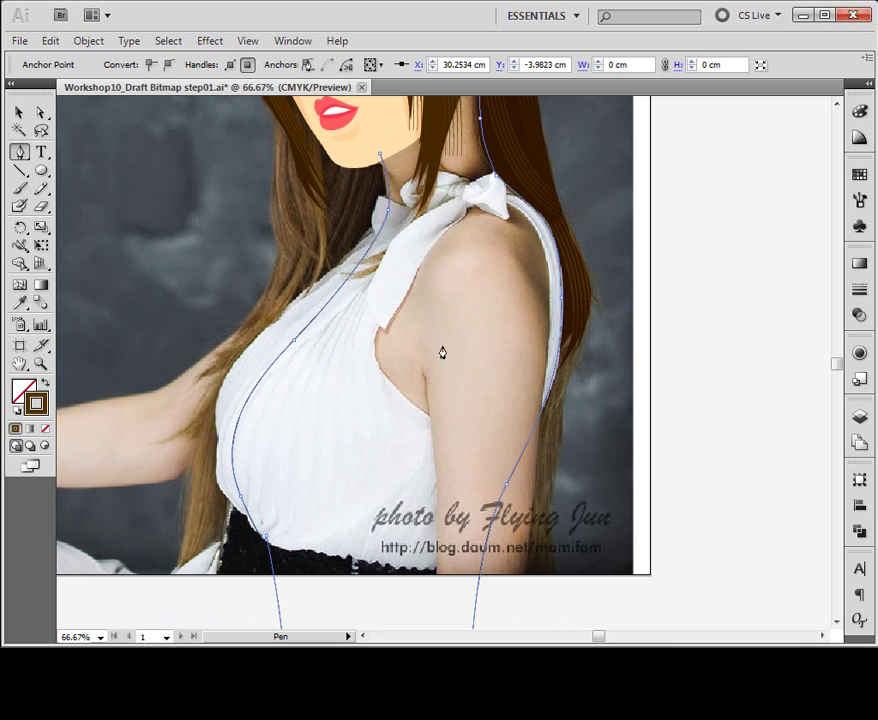
drag(390, 320, 503, 502)
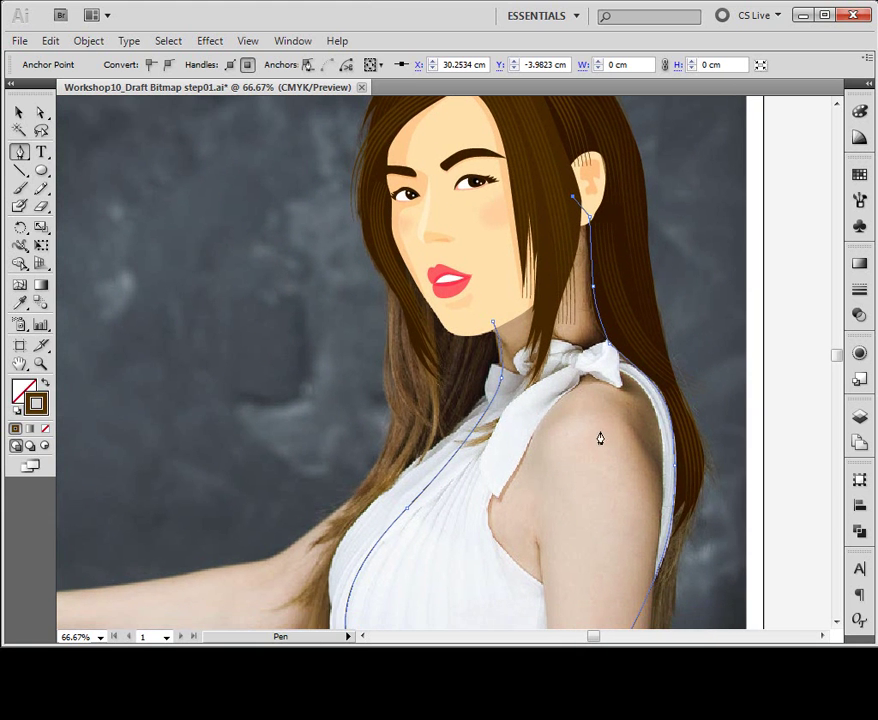
drag(590, 431, 569, 373)
key(ctrl+minus)
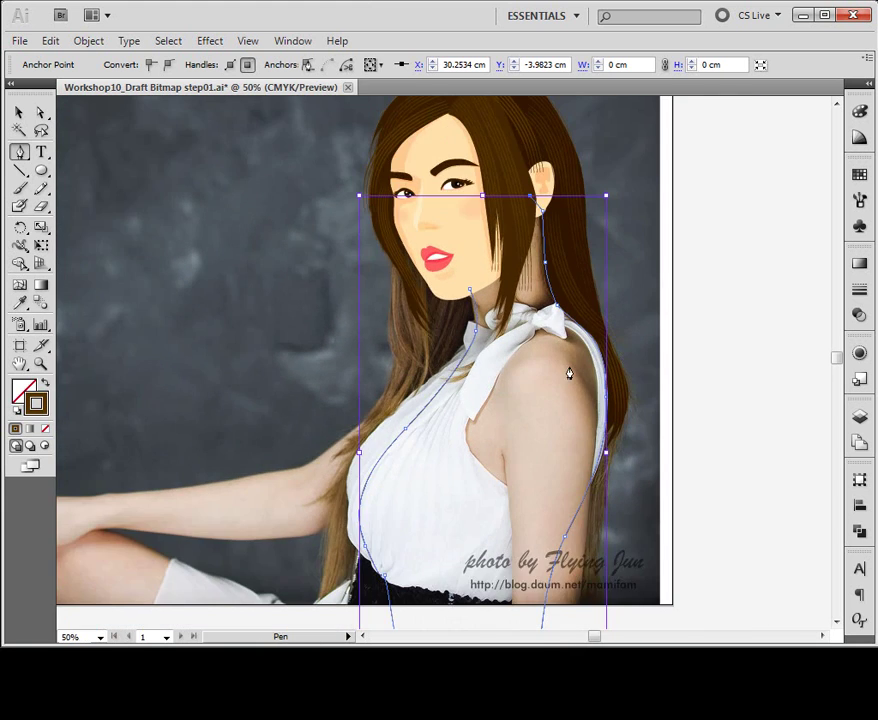
click(19, 112)
click(771, 288)
click(19, 151)
drag(588, 386, 588, 370)
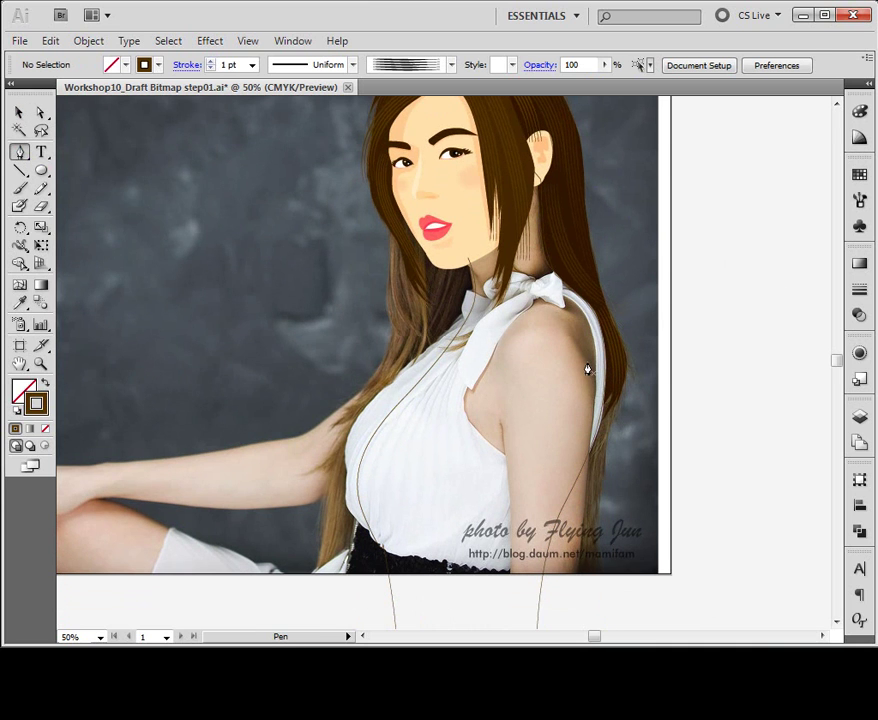
- Outline the white top from the shoulder bow across the collar and chest and down its left side
click(559, 282)
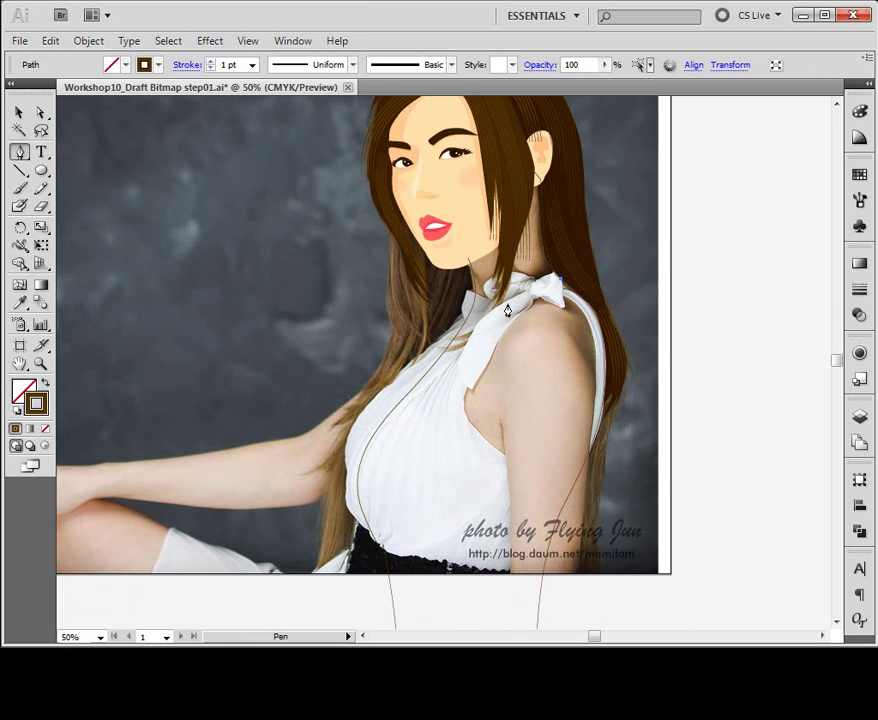
click(453, 390)
drag(379, 429, 356, 413)
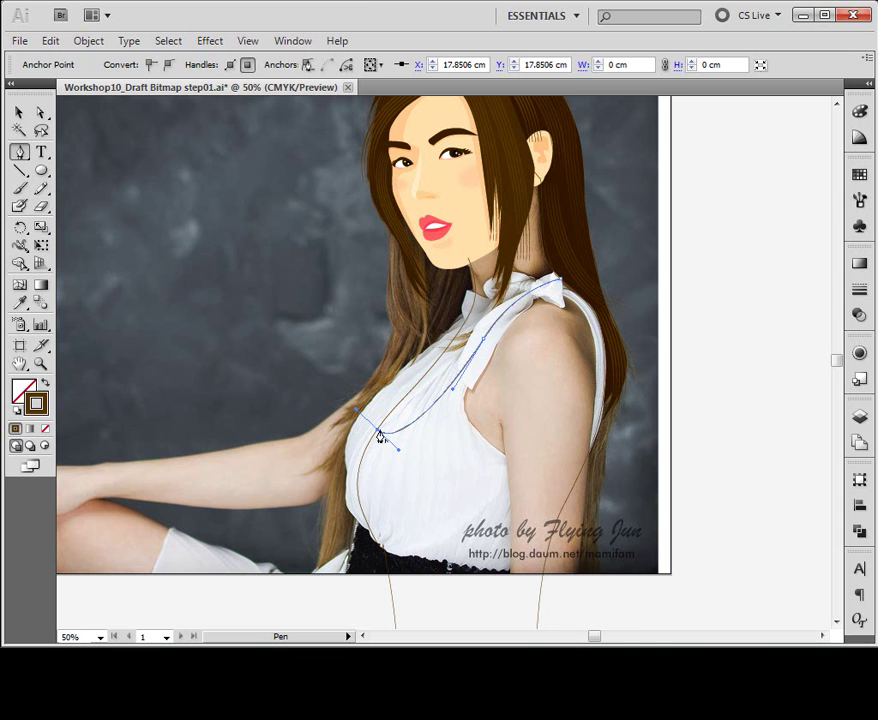
scroll(372, 445, down, 2)
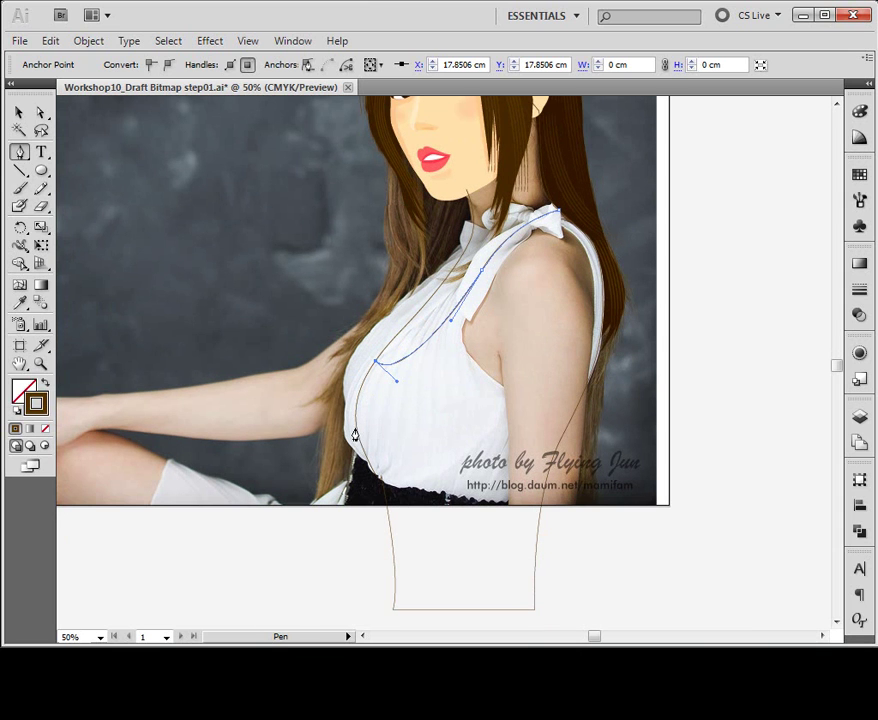
drag(353, 430, 386, 502)
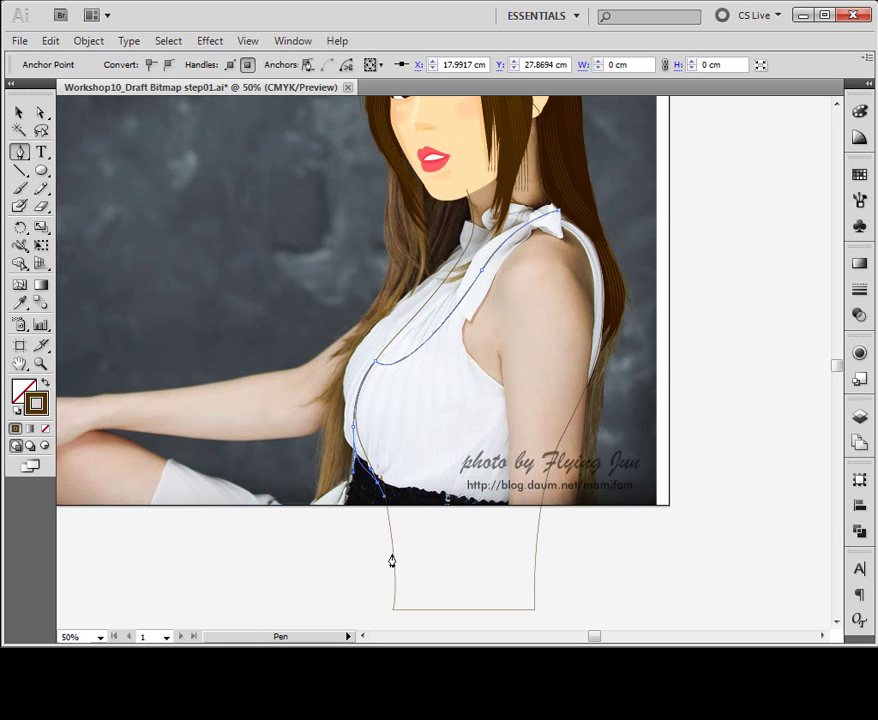
key(space)
mouse_move(387, 612)
mouse_down()
mouse_move(390, 595)
mouse_move(383, 627)
mouse_up()
click(391, 600)
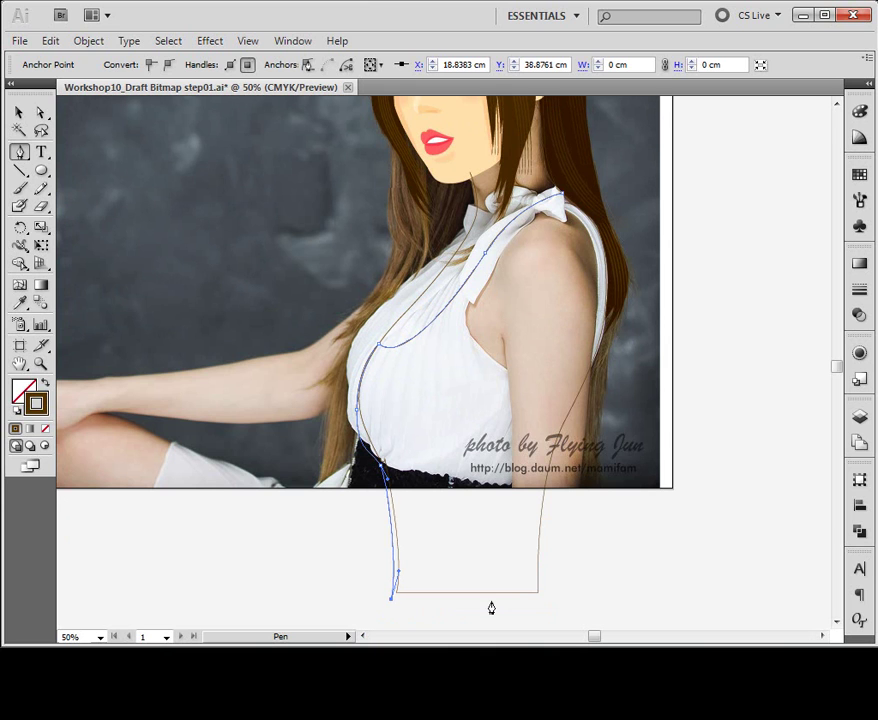
- Run the top's outline along the bottom, up the right side and arm, closing at the shoulder bow
click(543, 599)
drag(550, 481, 566, 431)
drag(651, 418, 653, 425)
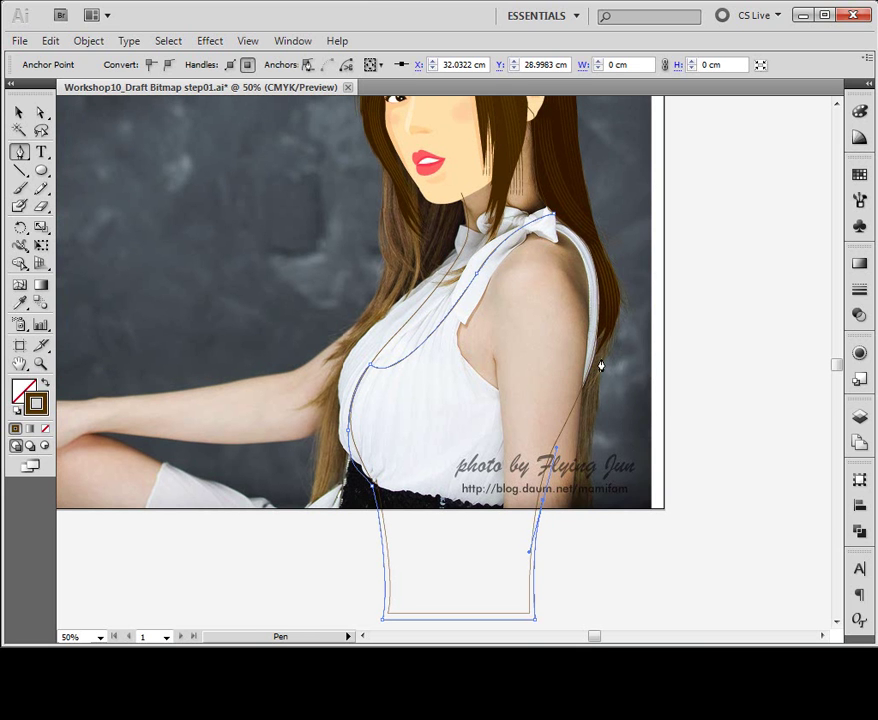
drag(599, 359, 604, 330)
drag(553, 214, 487, 198)
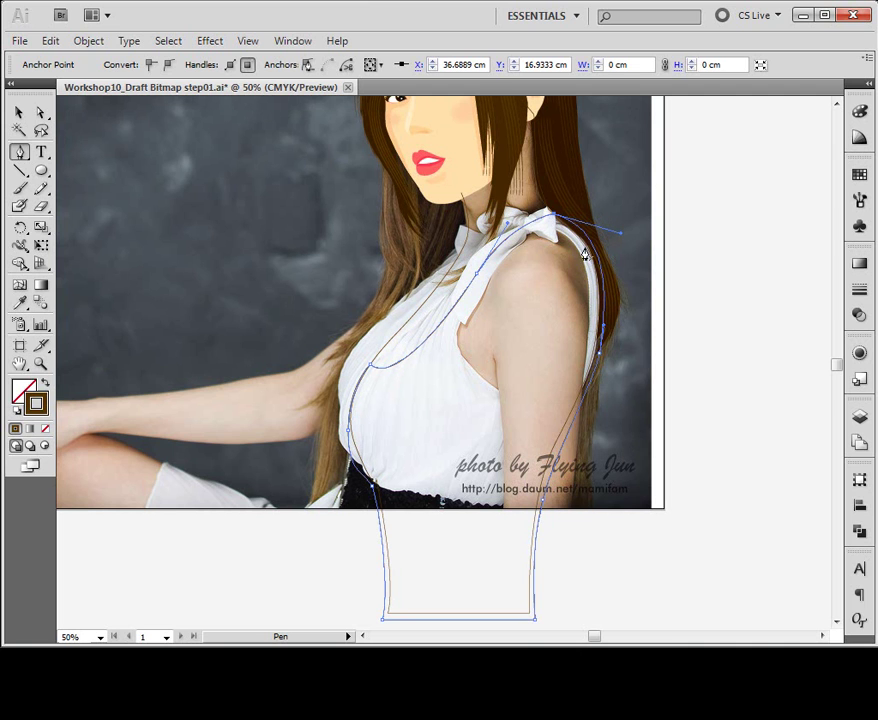
drag(676, 370, 688, 361)
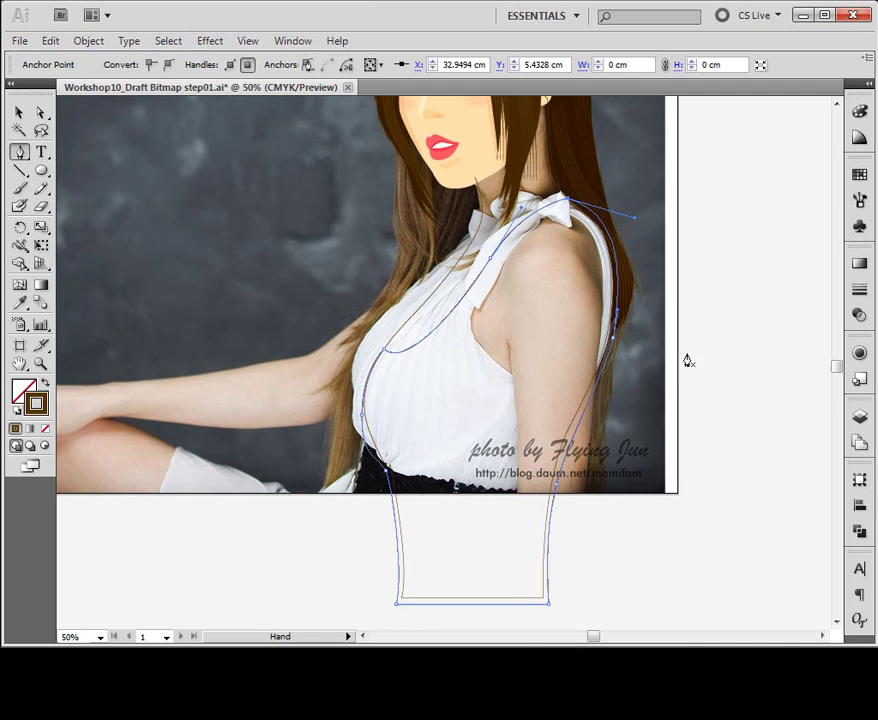
click(515, 380)
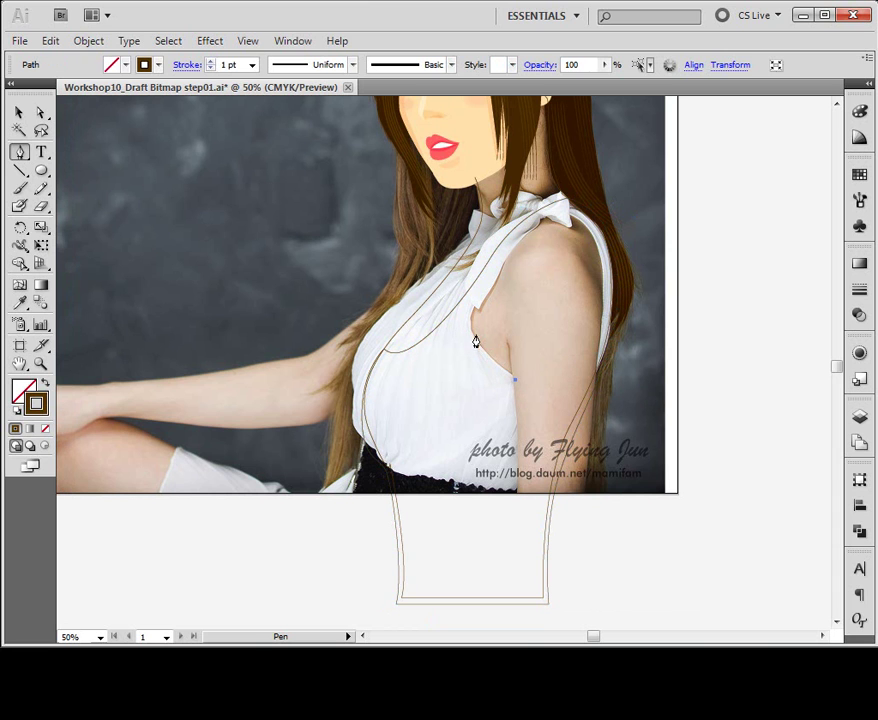
- Pen-draw a closed outline around the bare right shoulder, from the armhole over the shoulder and back
drag(477, 351, 468, 313)
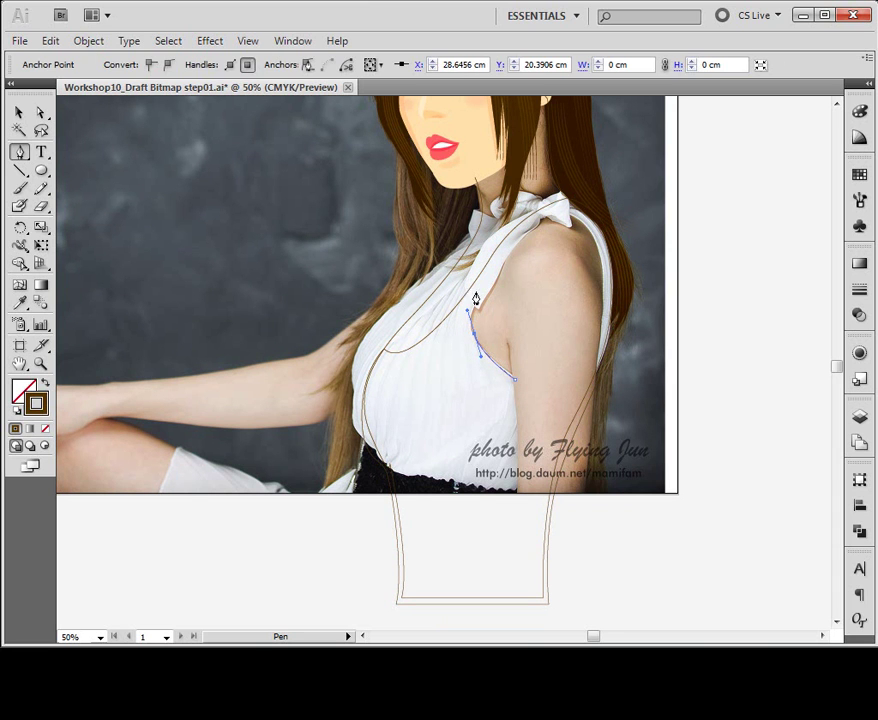
drag(506, 257, 560, 219)
drag(602, 265, 608, 330)
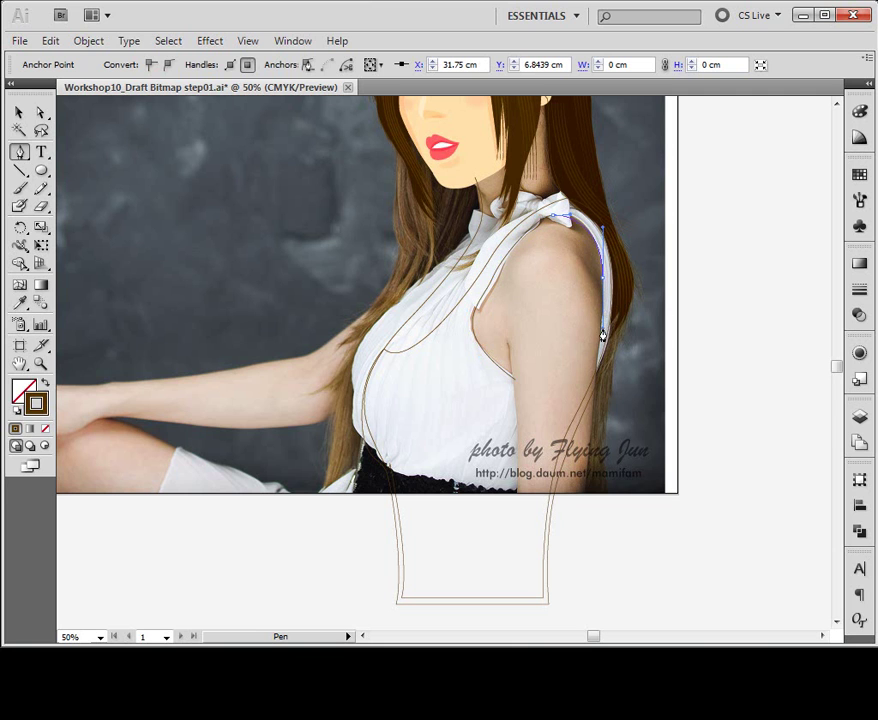
click(569, 398)
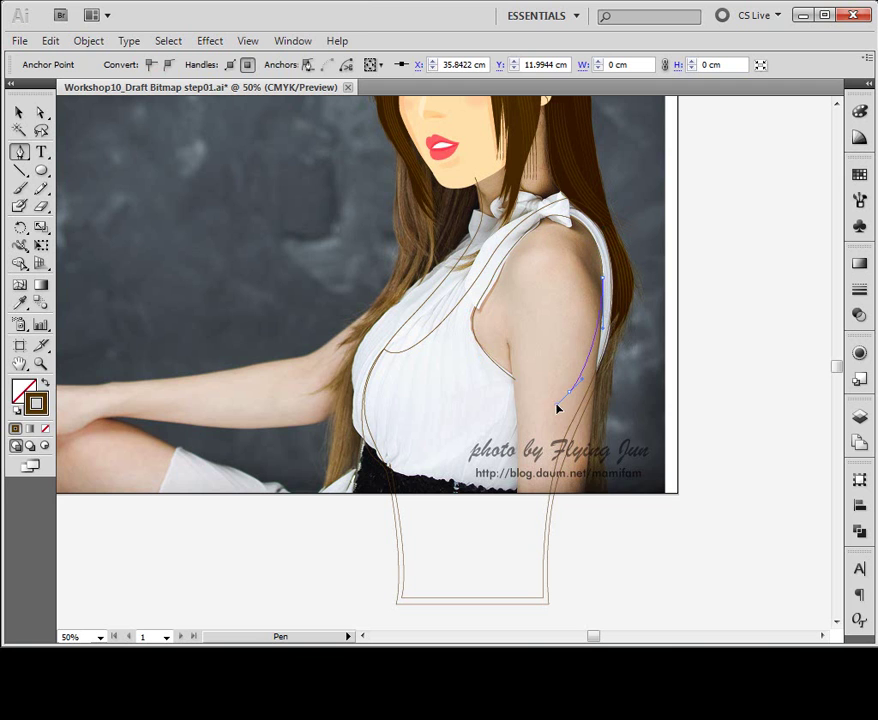
drag(479, 356, 474, 334)
click(516, 382)
key(ctrl)
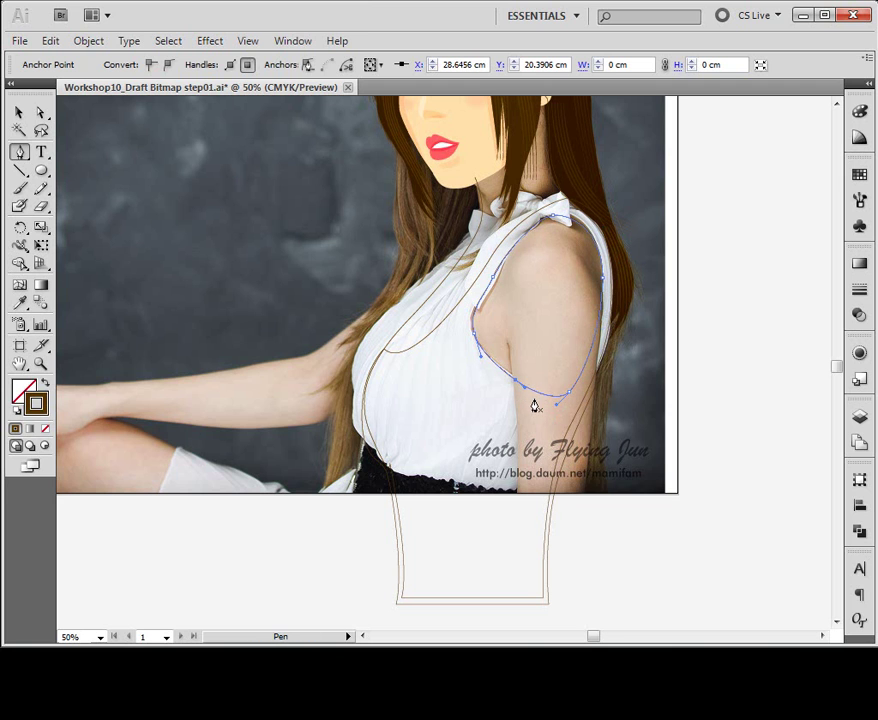
ctrl+click(716, 407)
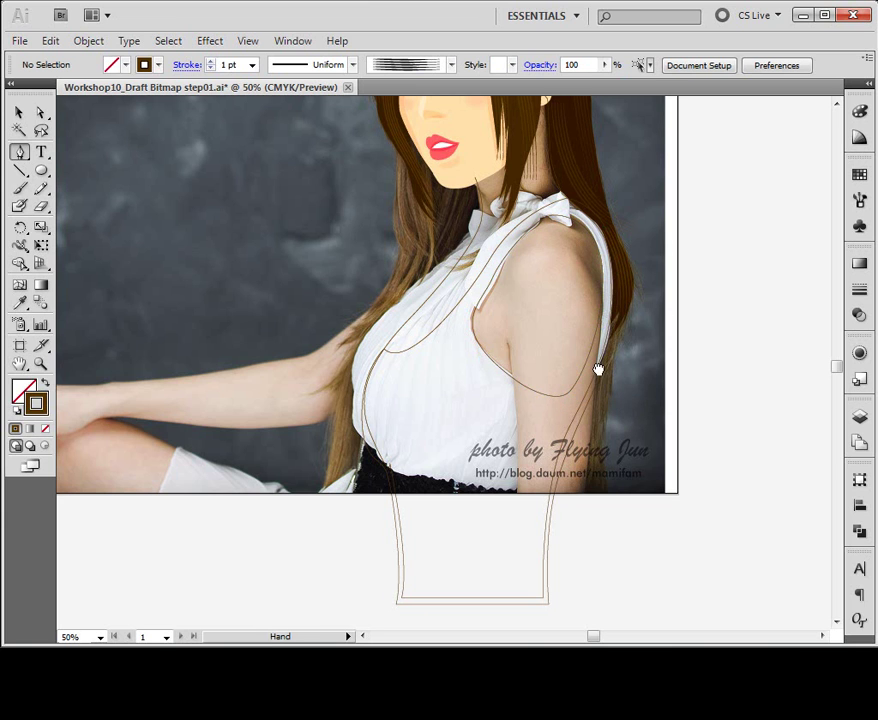
- Trace a second path from the armhole down the arm below the photo and back up to the shoulder
scroll(598, 368, down, 1)
click(507, 313)
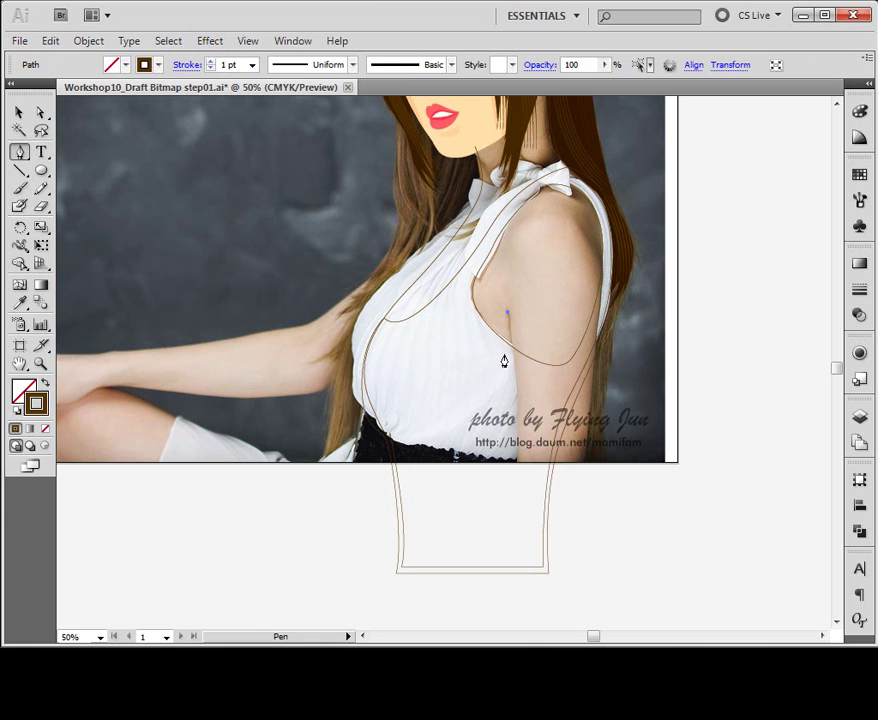
drag(517, 447, 525, 473)
click(527, 573)
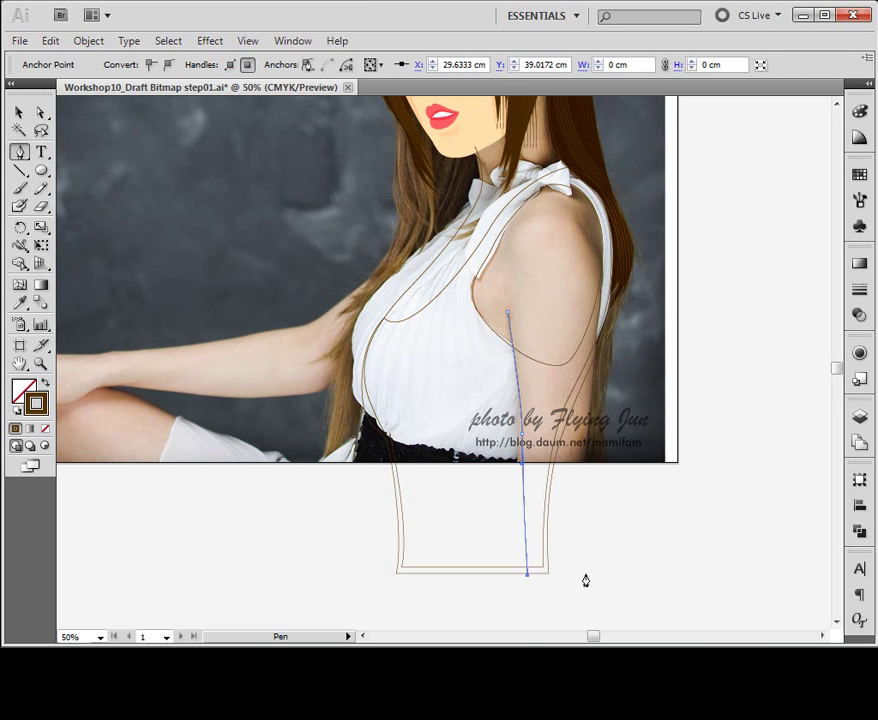
drag(593, 575, 589, 575)
drag(589, 460, 589, 414)
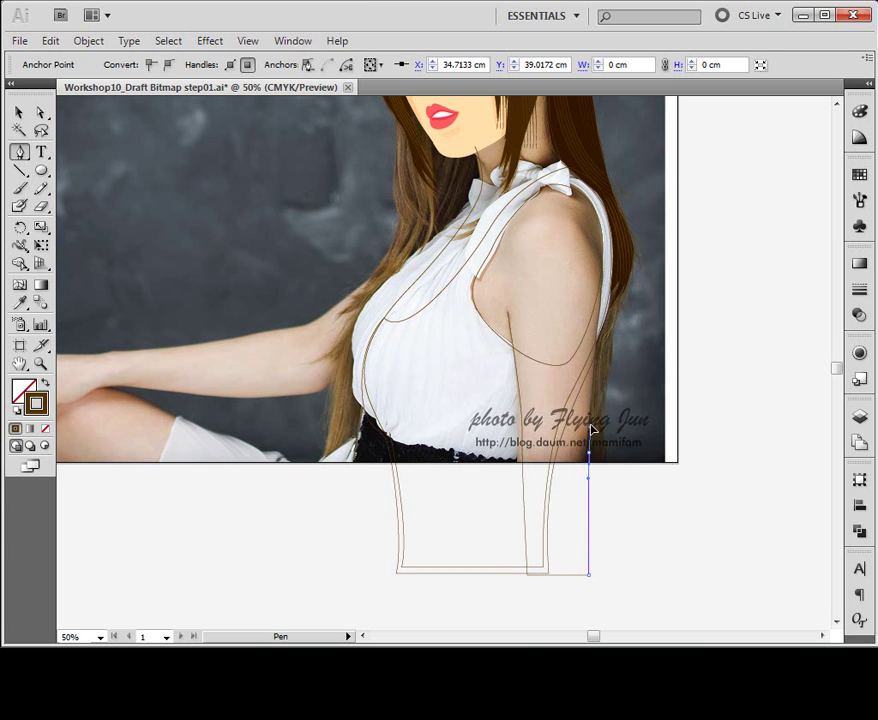
click(604, 287)
click(565, 208)
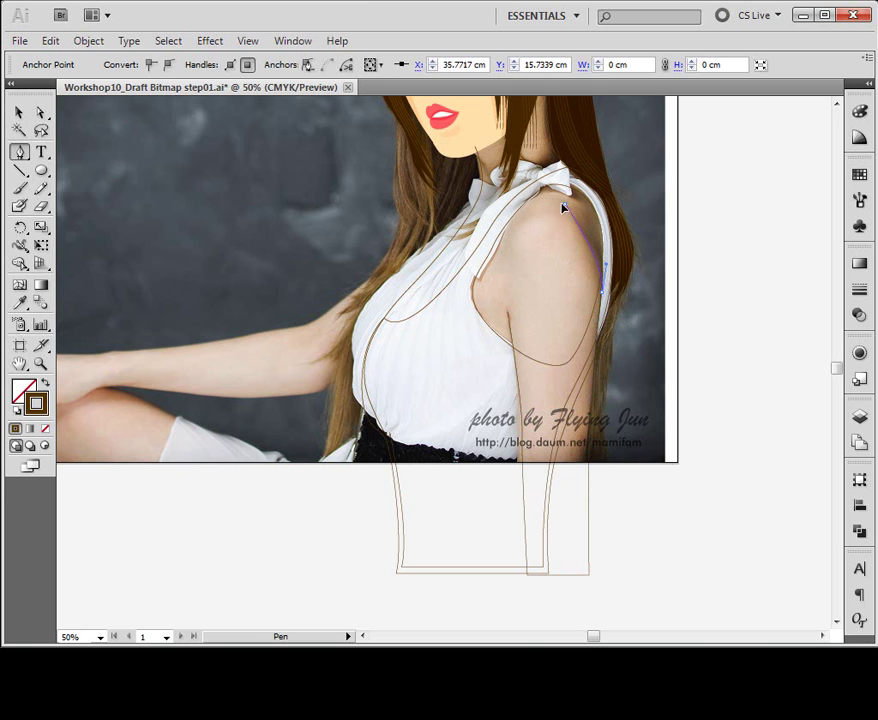
click(529, 210)
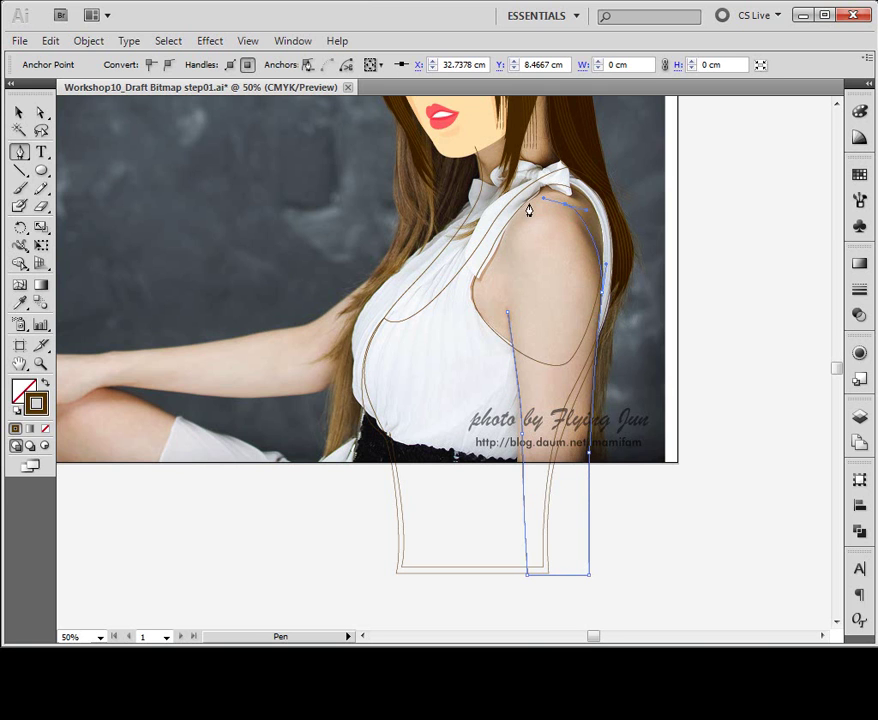
click(540, 207)
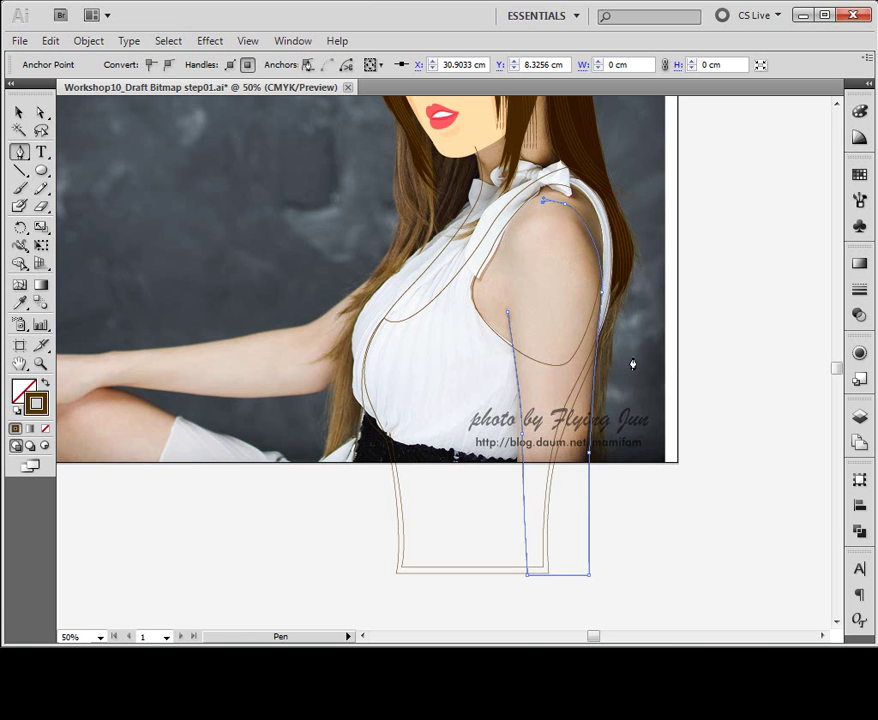
- Return to the Selection tool, recentre the view and deselect the arm outline
click(17, 114)
key(space)
drag(284, 190, 432, 367)
key(space)
drag(511, 408, 445, 304)
click(762, 305)
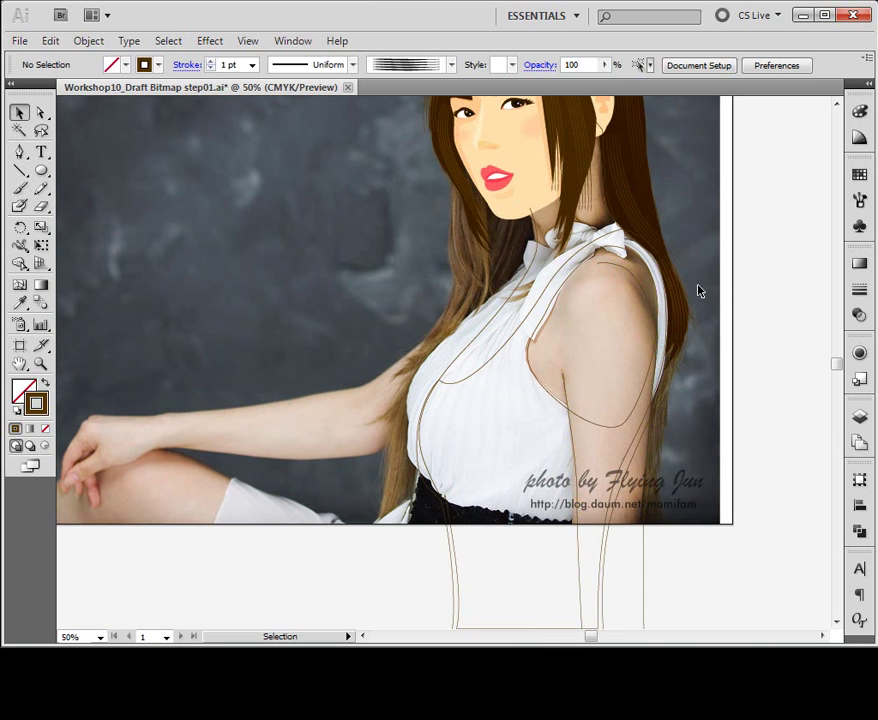
- Start the hair outline at the hairline and curve it down the hair's left edge beside the arm
key(p)
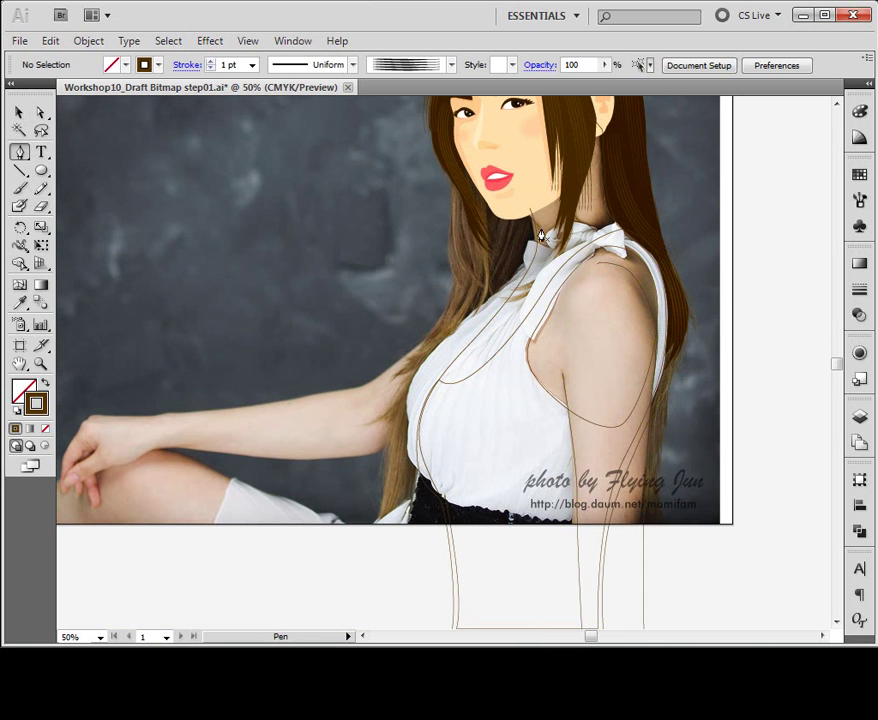
click(458, 156)
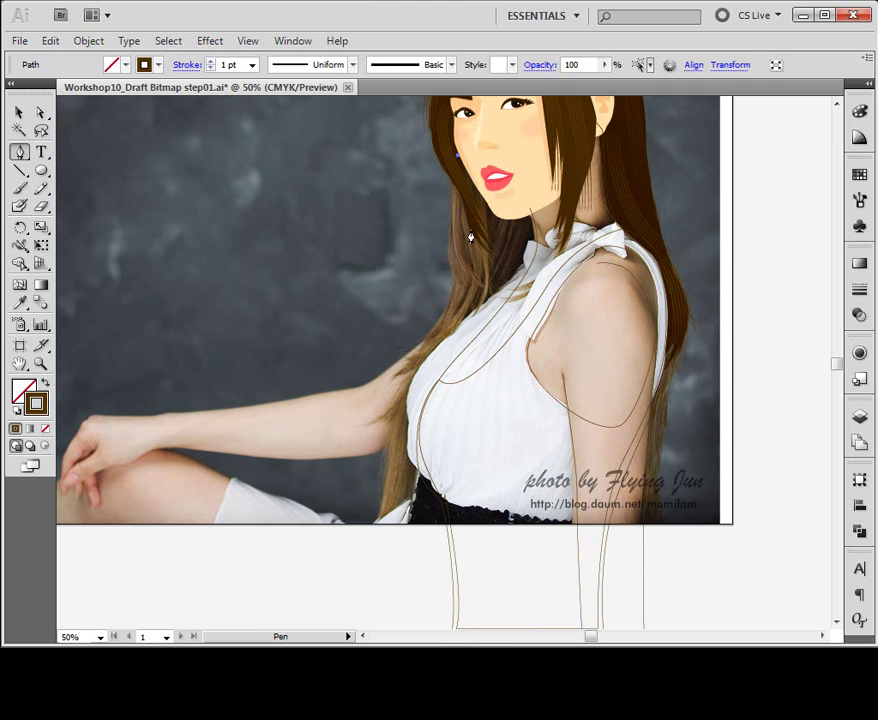
drag(491, 247, 490, 292)
click(450, 295)
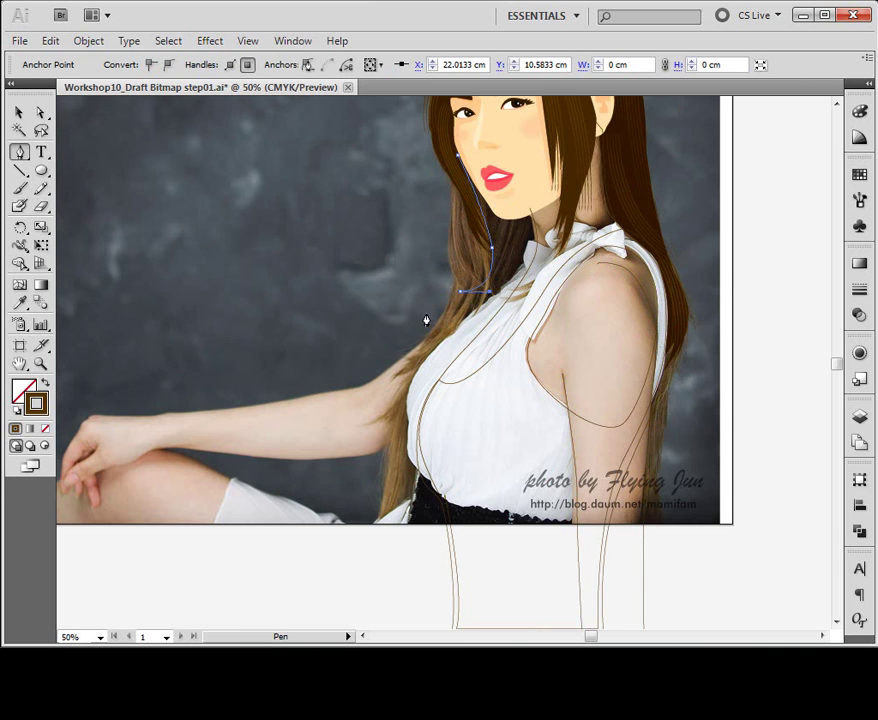
click(421, 344)
drag(400, 345, 456, 339)
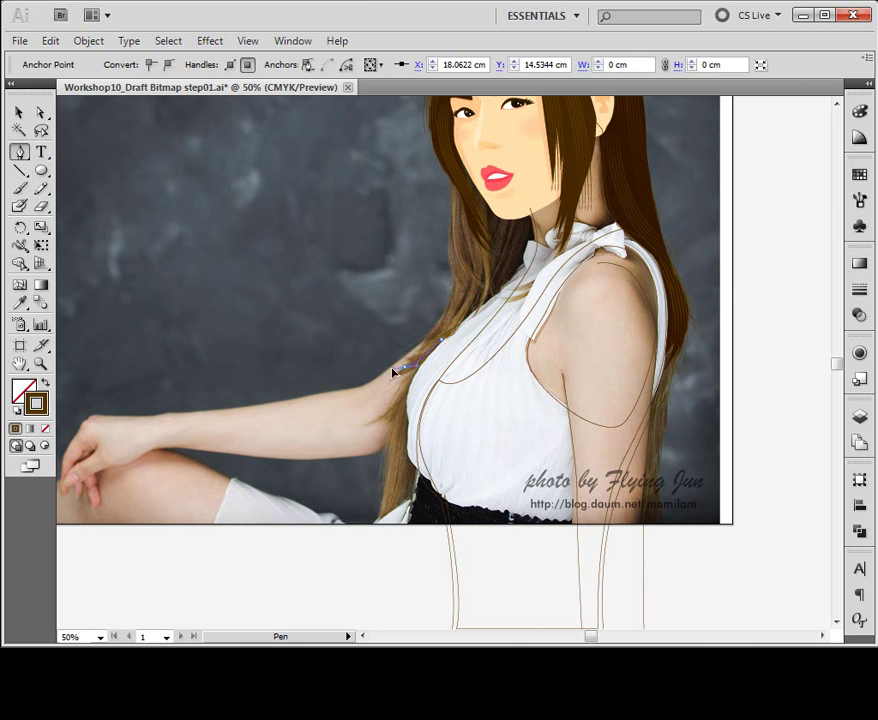
drag(402, 370, 432, 366)
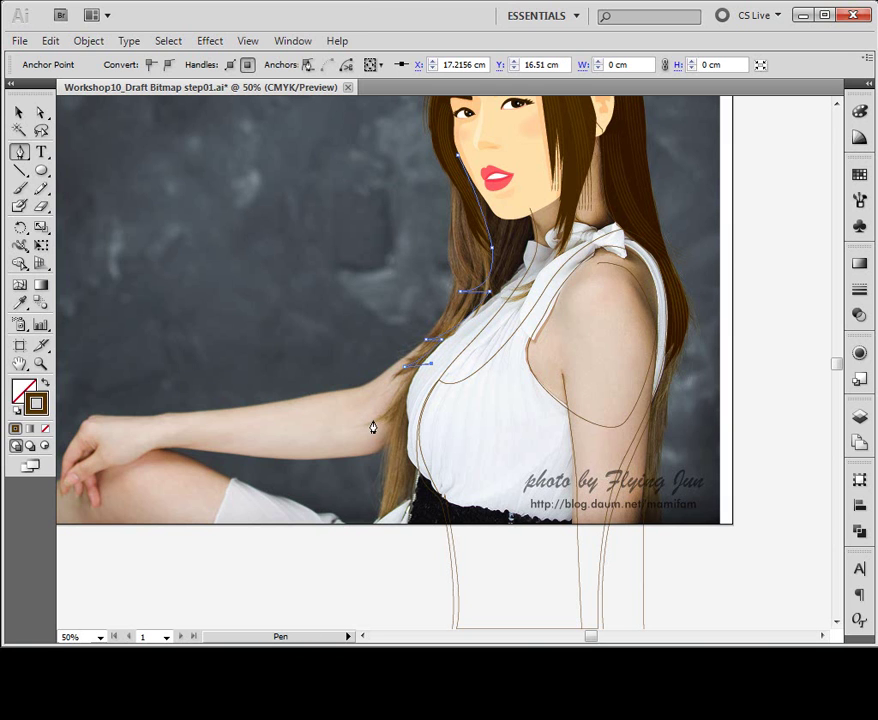
drag(373, 420, 406, 411)
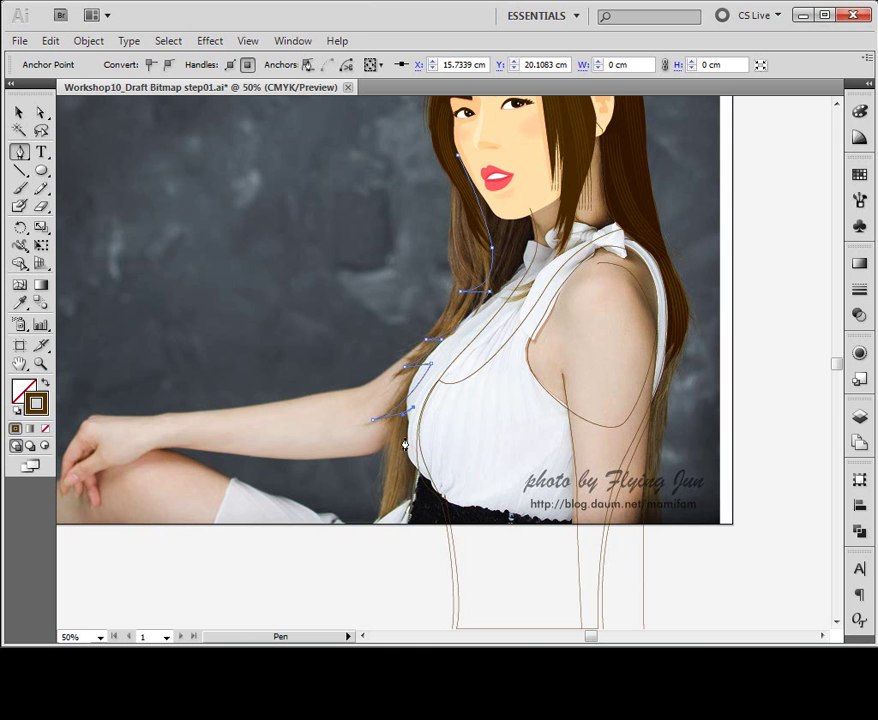
- Extend the hair outline down to its end, across the bottom and out to a lower-right corner tip
scroll(412, 412, down, 2)
drag(382, 422, 401, 413)
drag(418, 542, 390, 588)
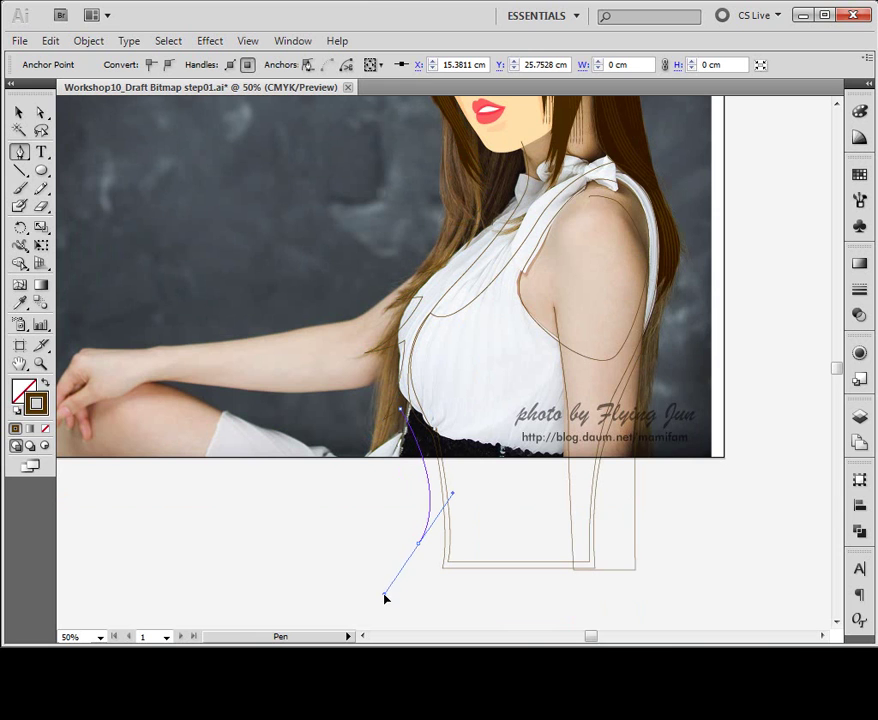
click(418, 545)
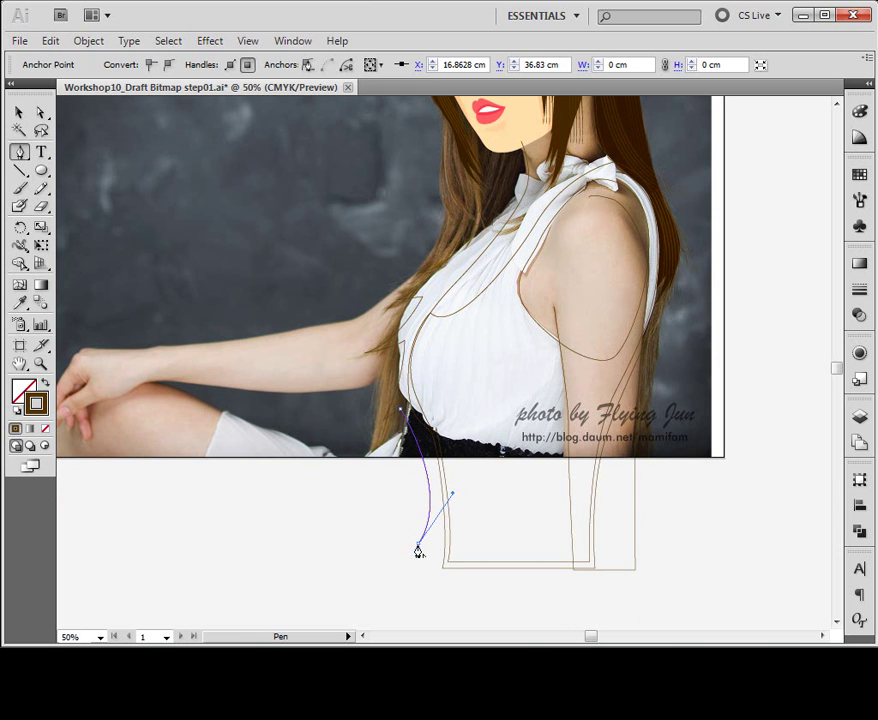
drag(588, 465, 608, 428)
click(587, 463)
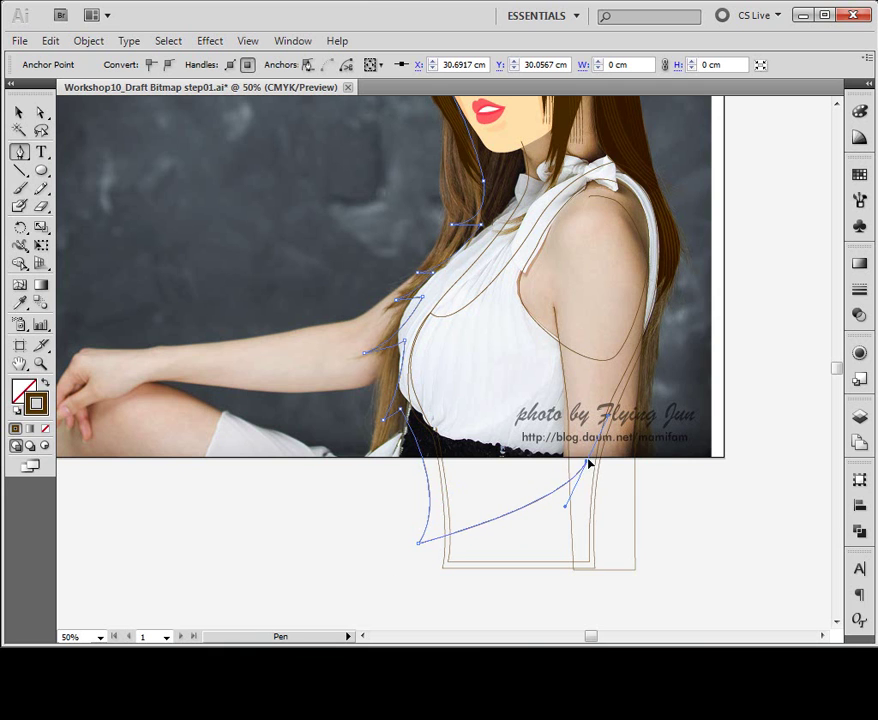
drag(659, 558, 709, 588)
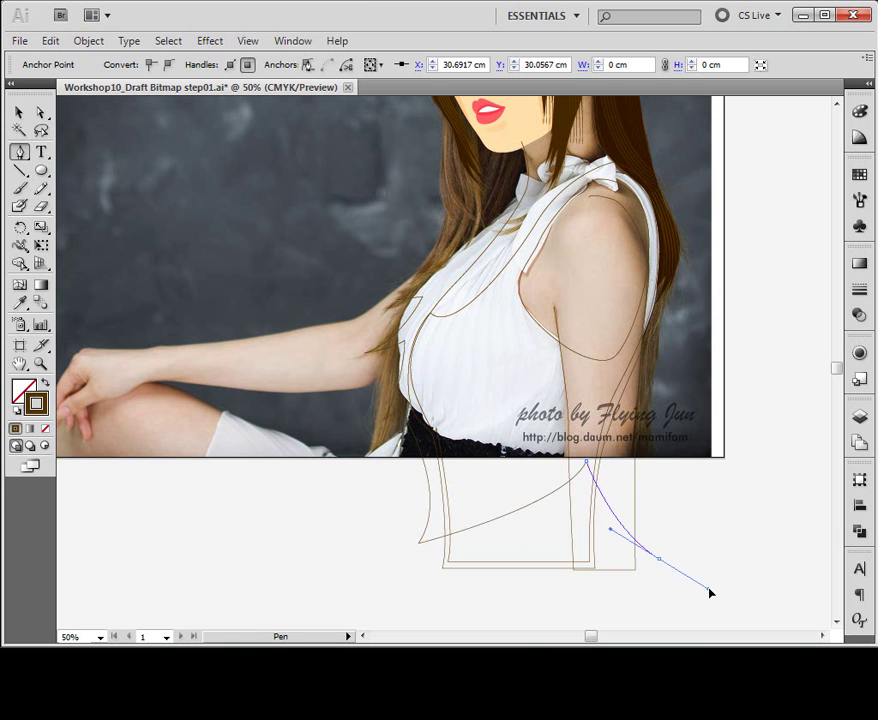
click(659, 558)
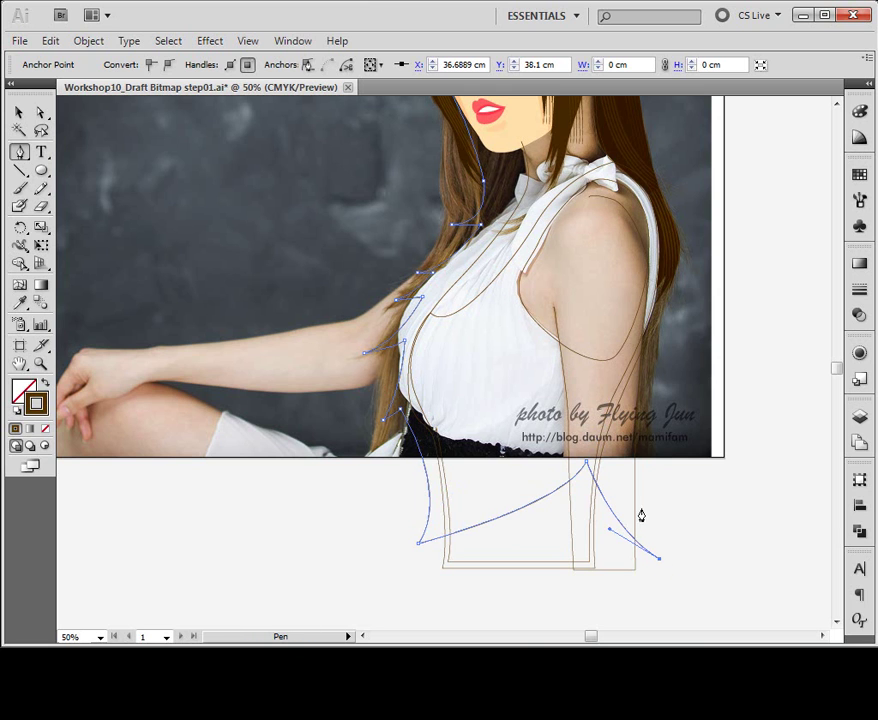
- Carry the hair outline back up the right edge to the ear, then switch to the Selection tool
mouse_move(640, 452)
mouse_down()
mouse_move(643, 462)
mouse_move(645, 436)
mouse_up()
drag(656, 488, 655, 477)
click(651, 388)
click(654, 340)
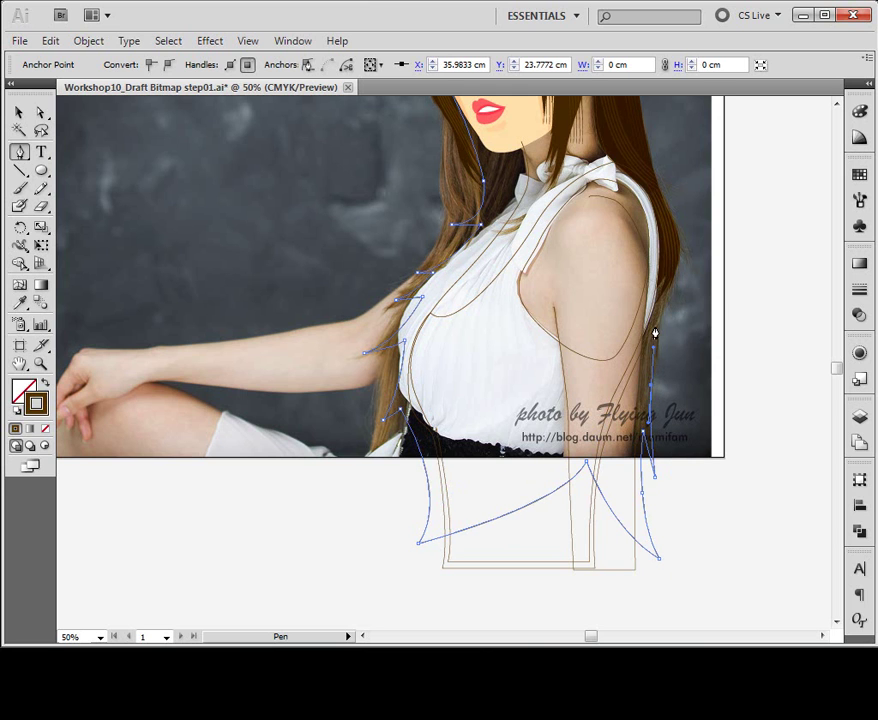
drag(656, 338, 662, 372)
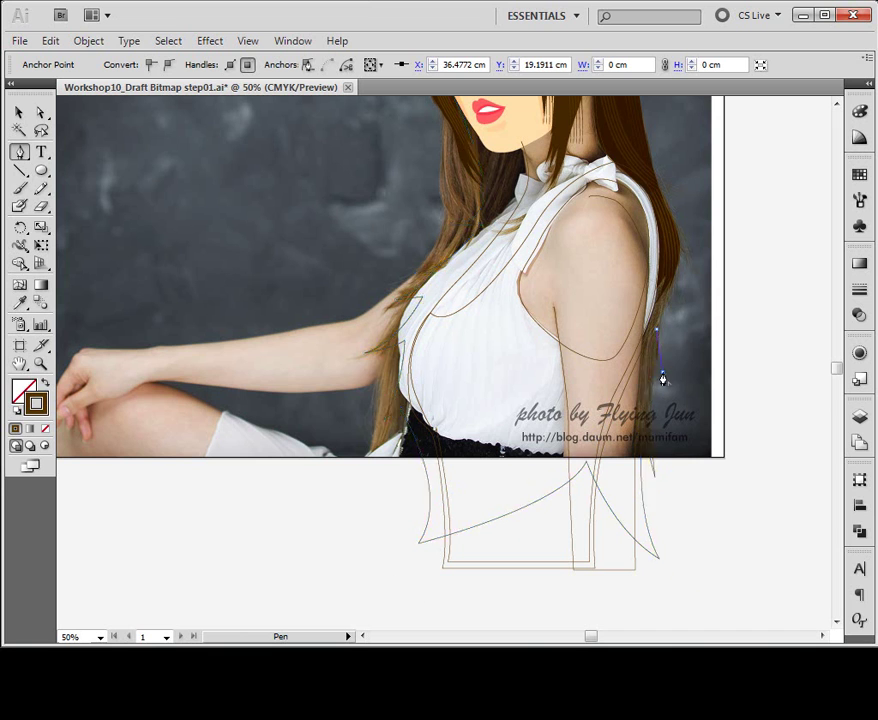
key(space)
drag(668, 256, 657, 347)
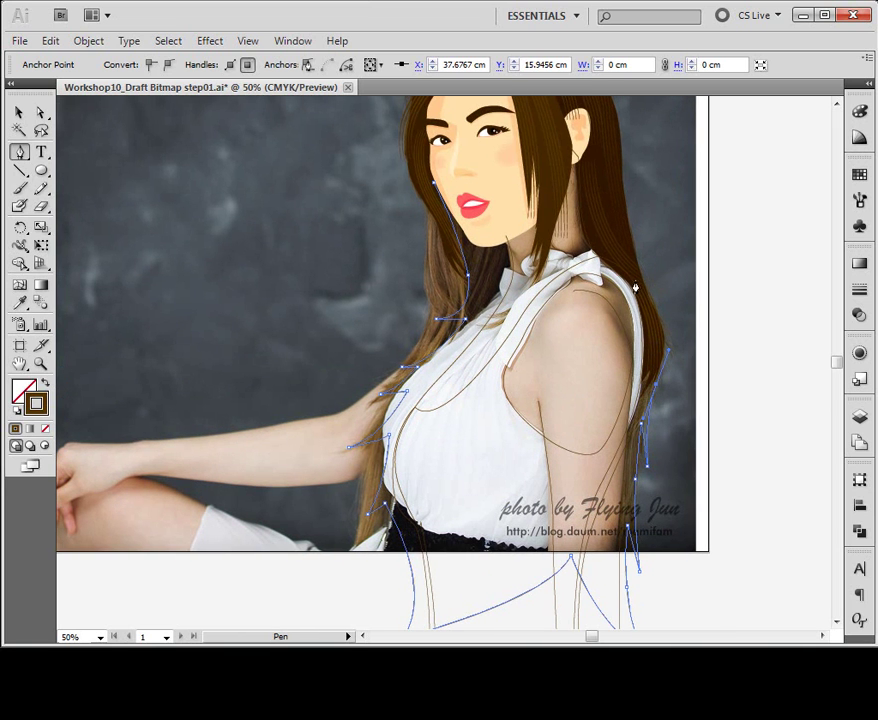
drag(640, 280, 624, 252)
drag(576, 148, 590, 108)
drag(537, 325, 517, 257)
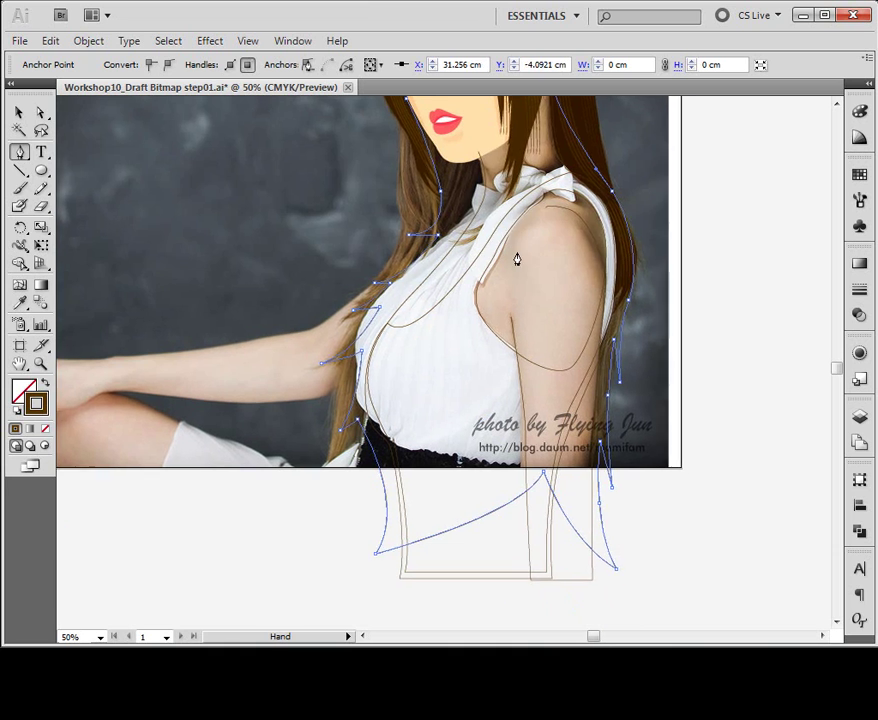
drag(443, 251, 447, 316)
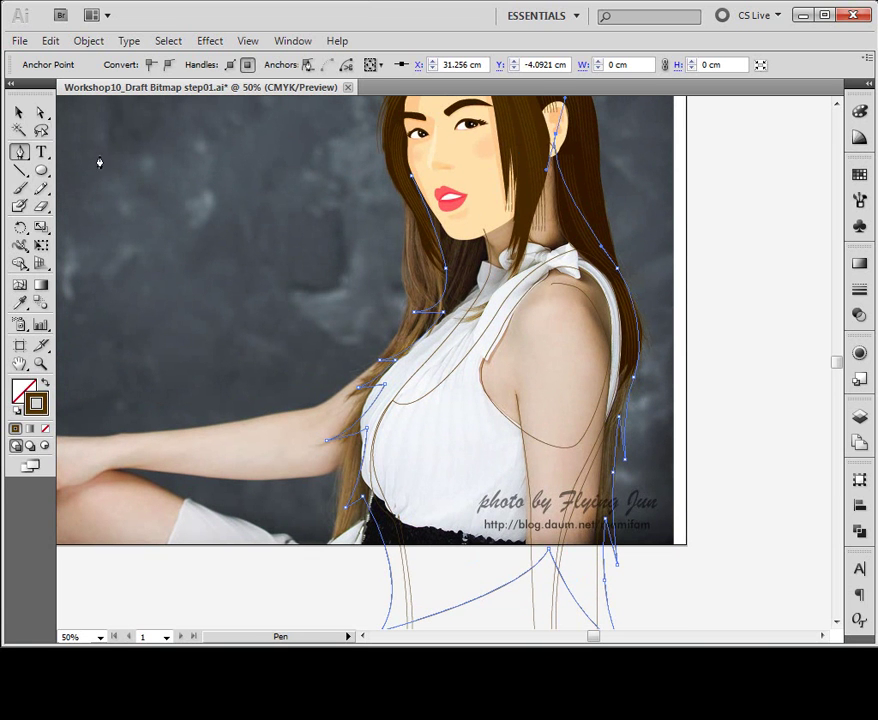
click(18, 114)
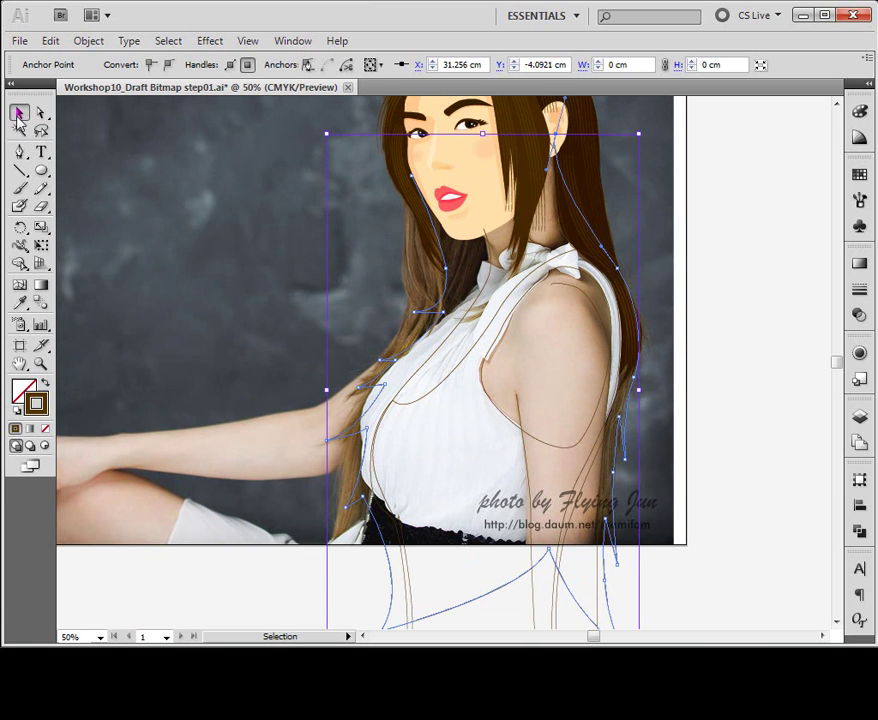
- Zoom out, marquee-select all traced paths and move them right of the reference photo
click(726, 311)
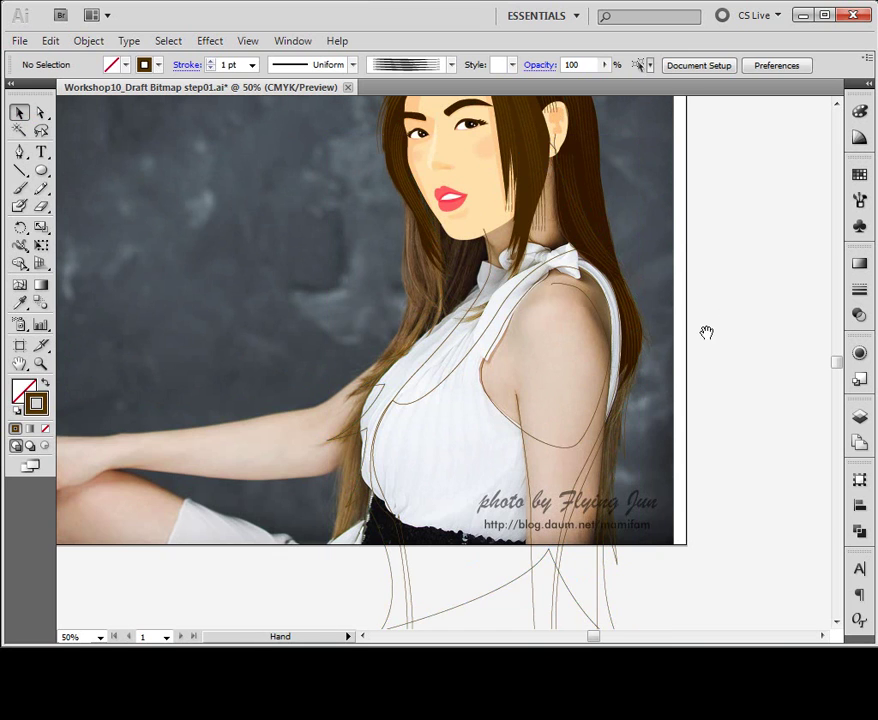
key(ctrl+minus)
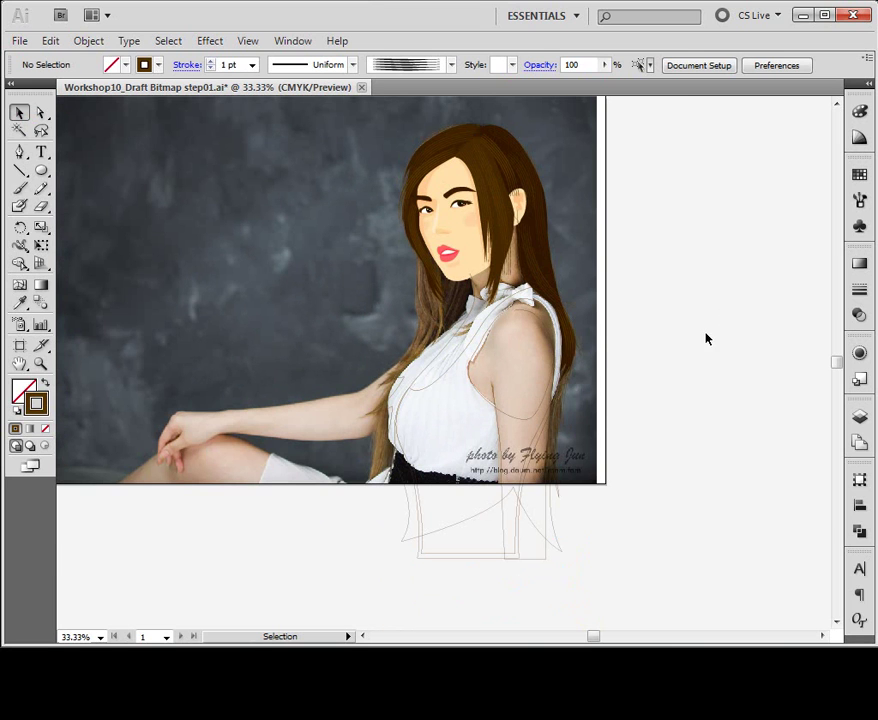
mouse_move(640, 121)
mouse_down()
mouse_move(549, 247)
mouse_move(366, 545)
mouse_move(353, 583)
mouse_up()
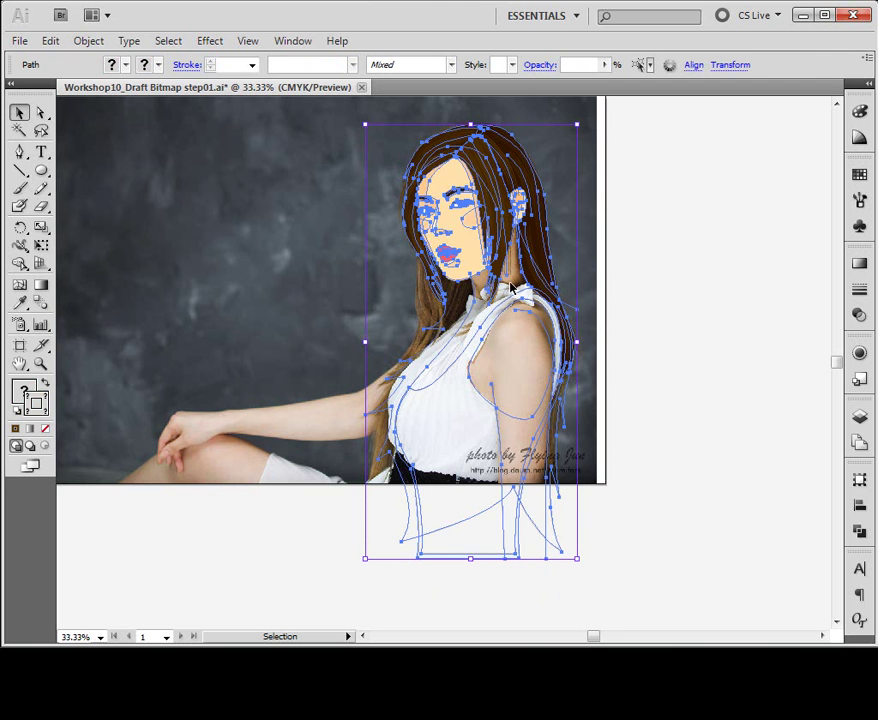
drag(497, 260, 745, 256)
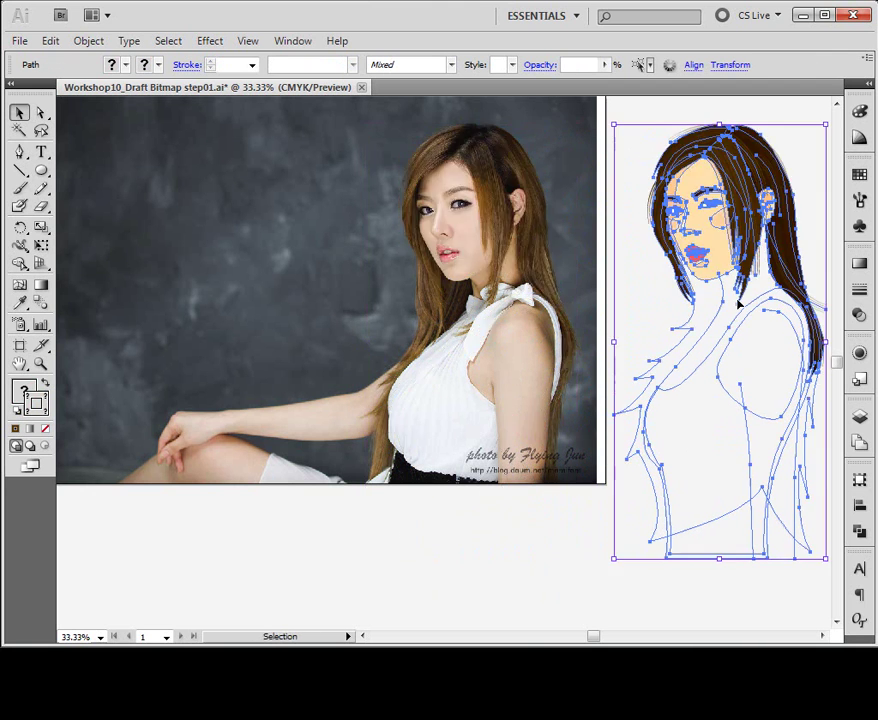
drag(649, 310, 378, 310)
click(643, 321)
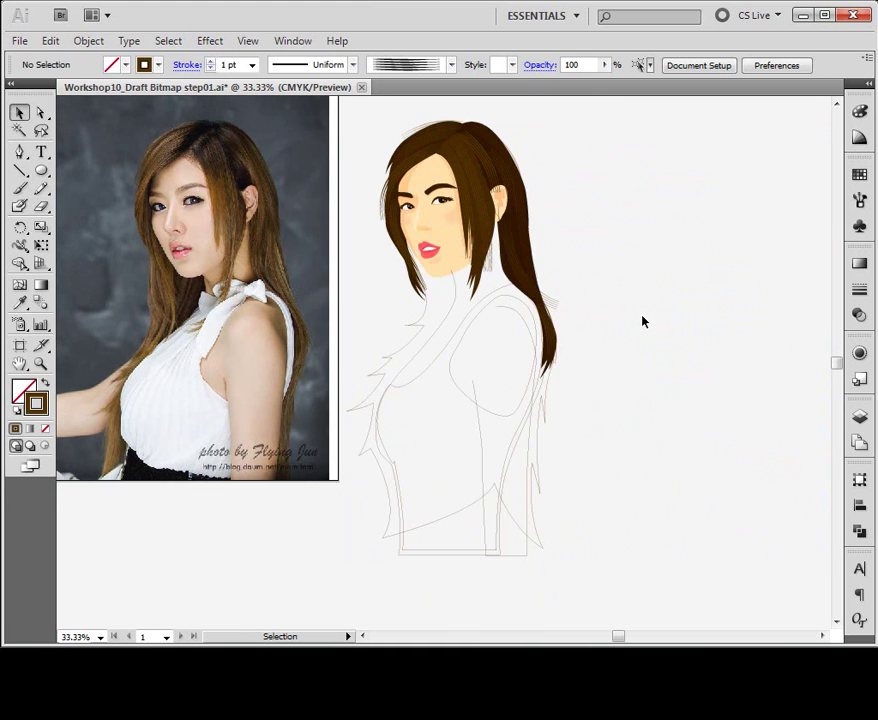
- Zoom back in on the moved figure and select the top's body outline
key(ctrl+plus)
drag(643, 321, 656, 265)
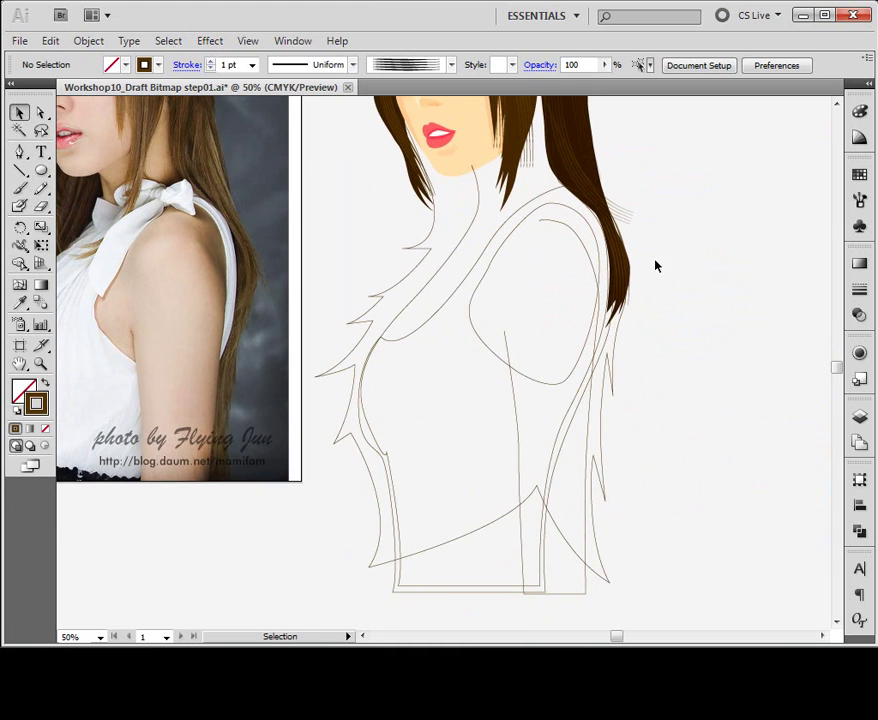
click(488, 592)
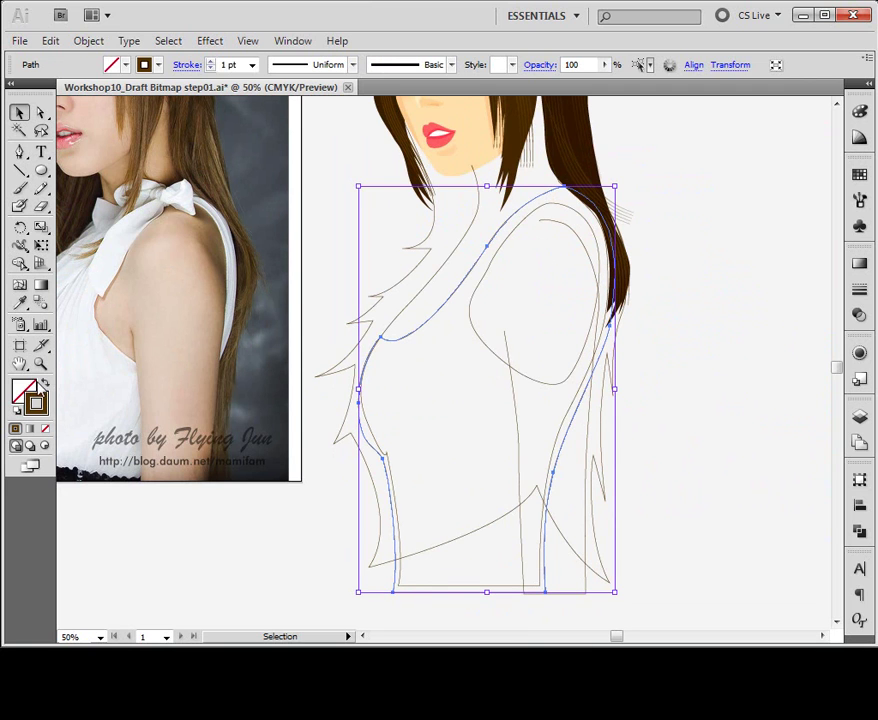
- Give the top's body shape a white fill and set its stroke to None in the Color panel
click(859, 112)
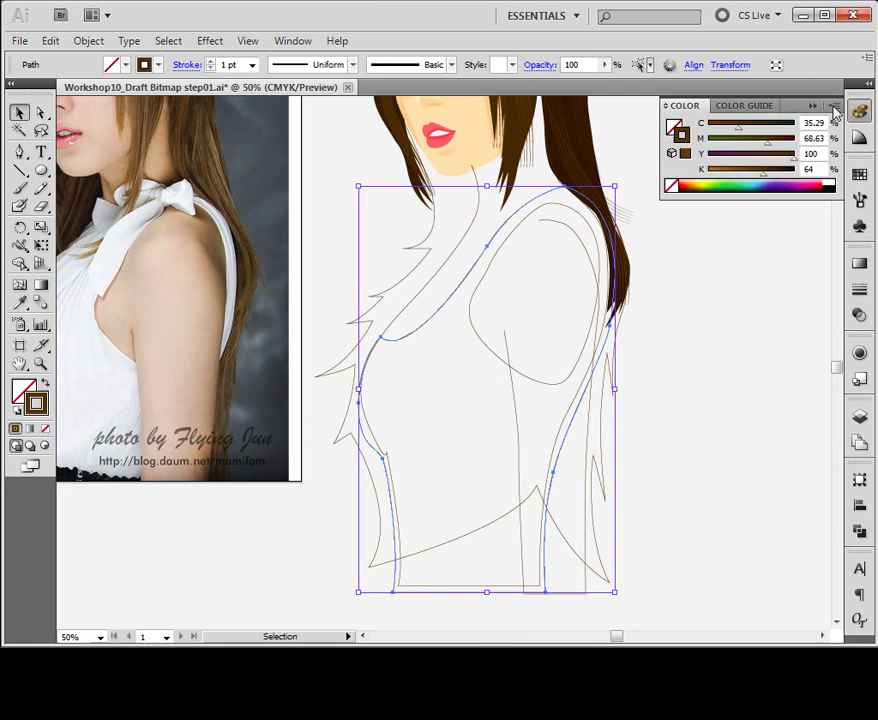
click(829, 183)
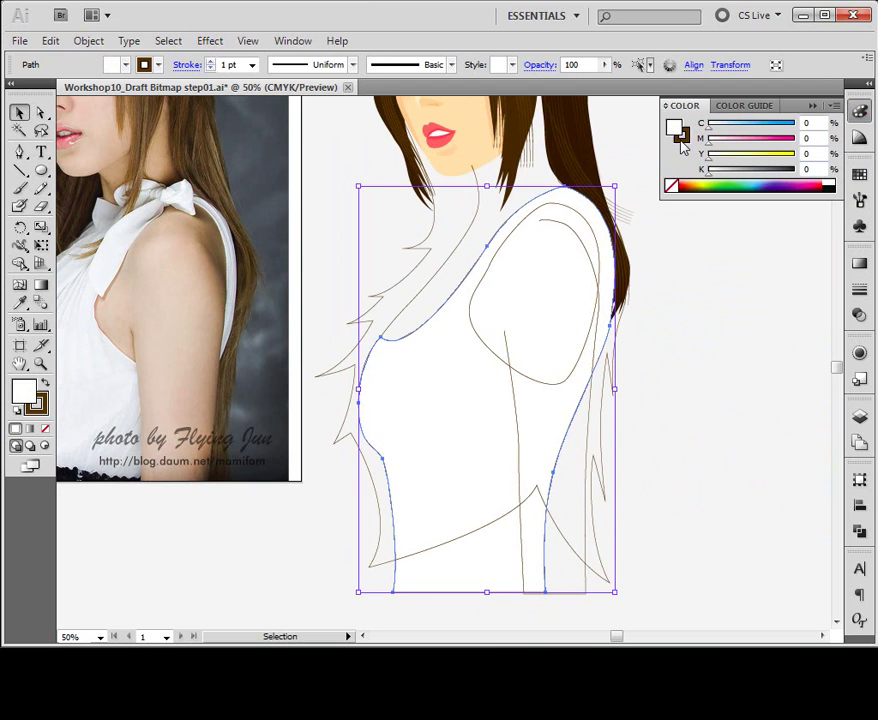
click(683, 136)
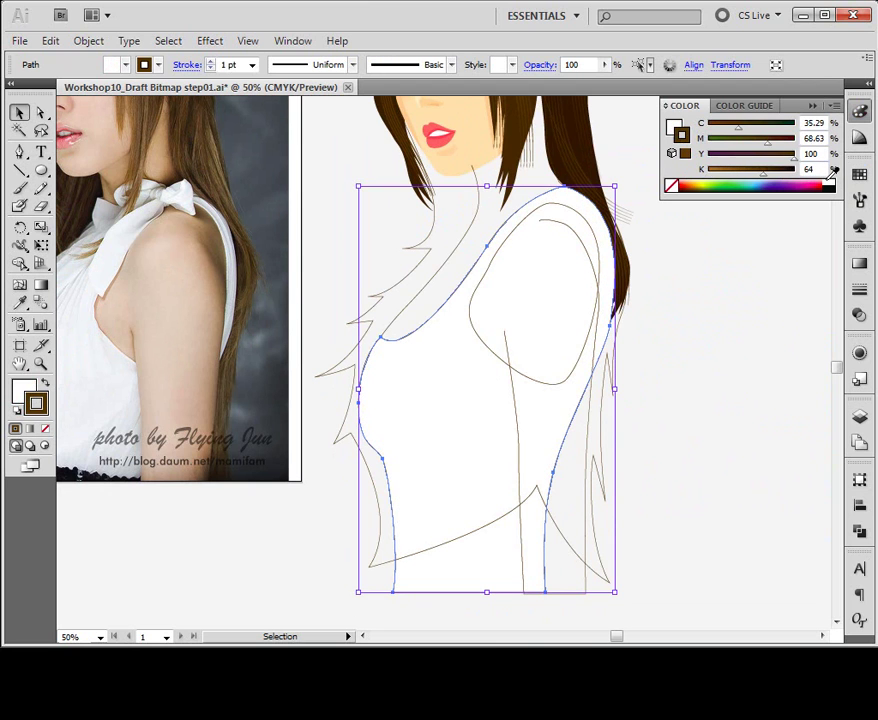
click(672, 187)
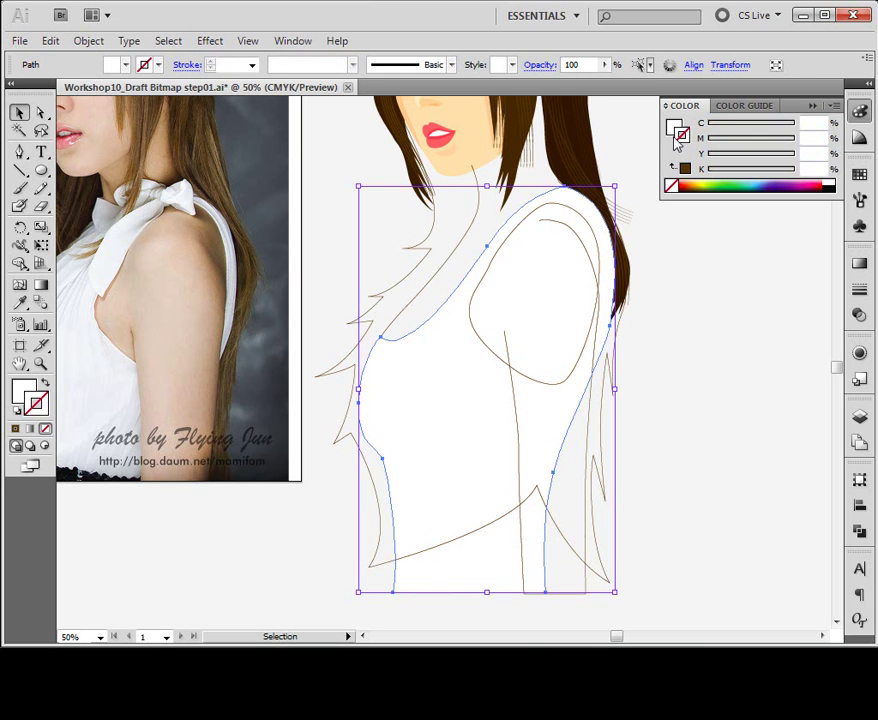
- Deselect to review the white top, then select the neck and torso outline path
click(696, 373)
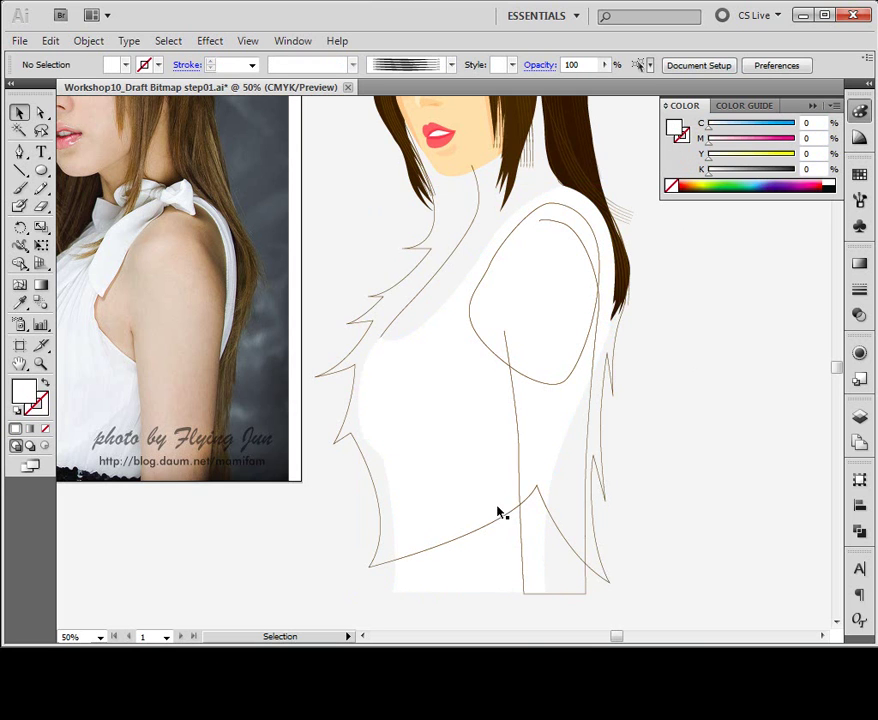
click(456, 592)
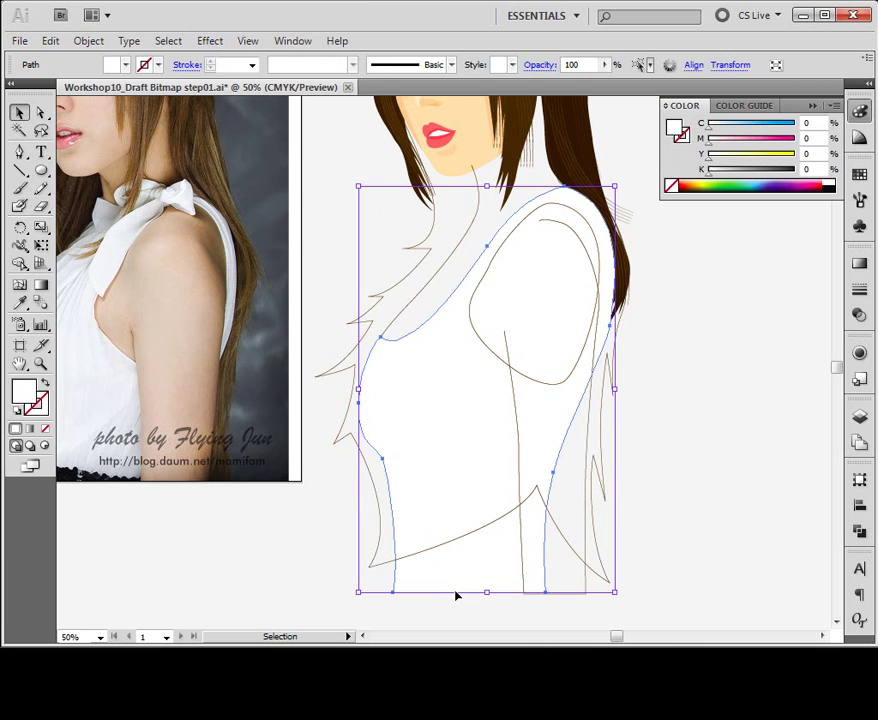
click(412, 308)
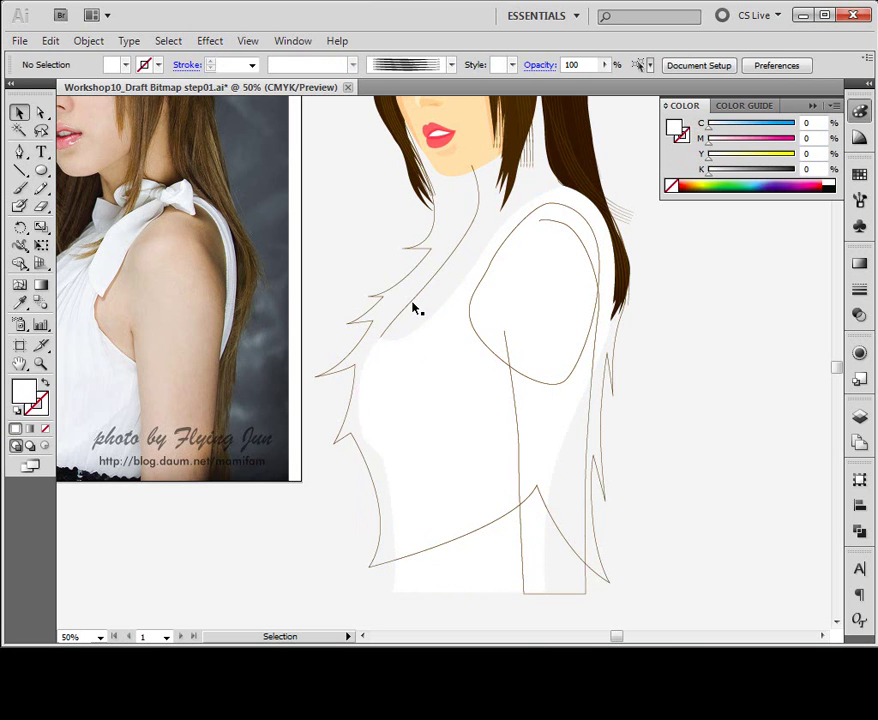
click(412, 306)
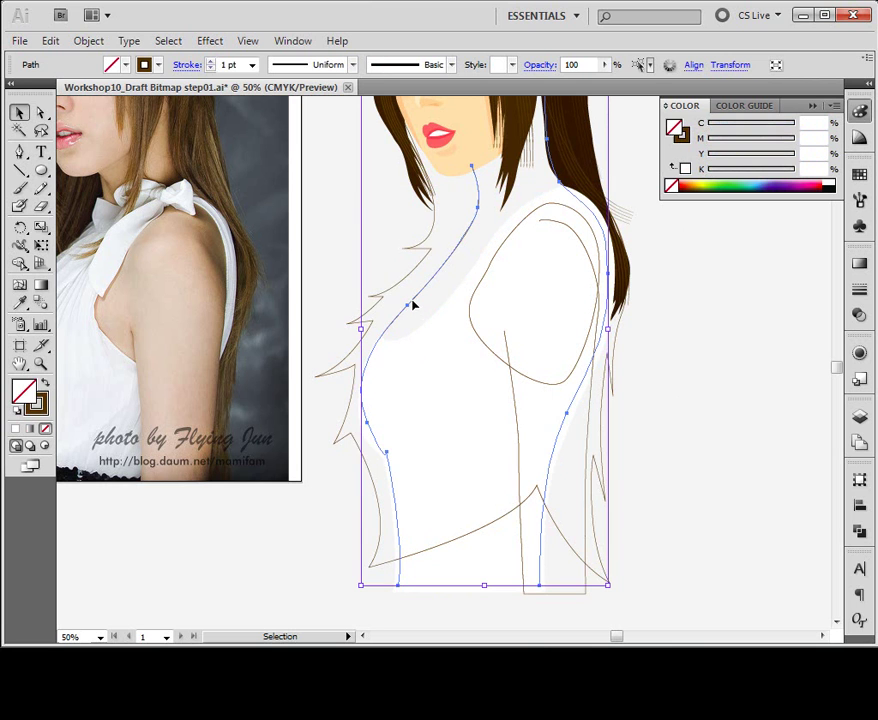
- Eyedropper the neck's skin colour onto the neck-and-chest shape and deepen it to a warmer peach
click(19, 303)
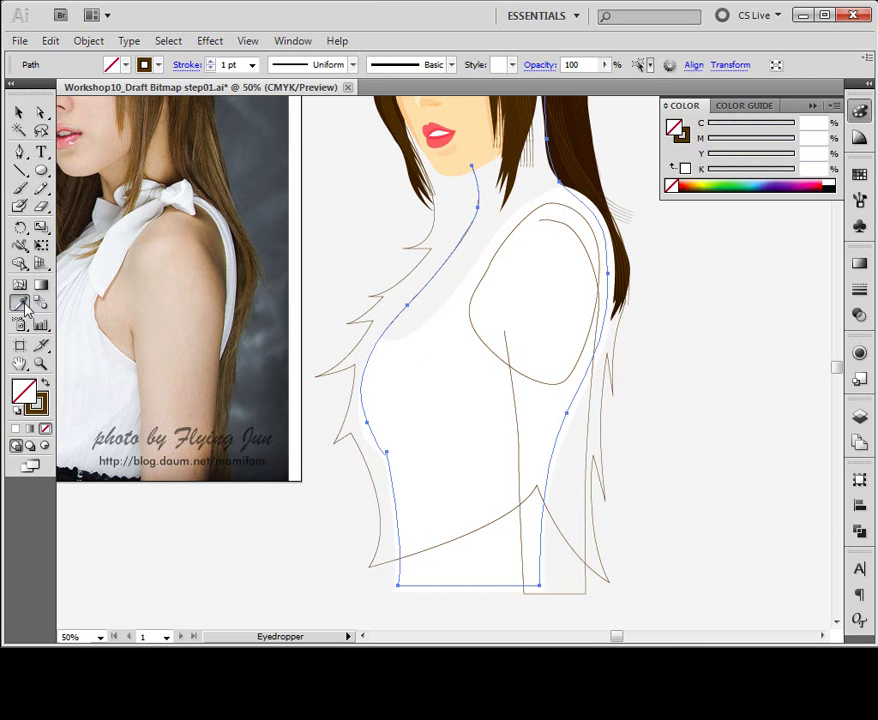
click(467, 168)
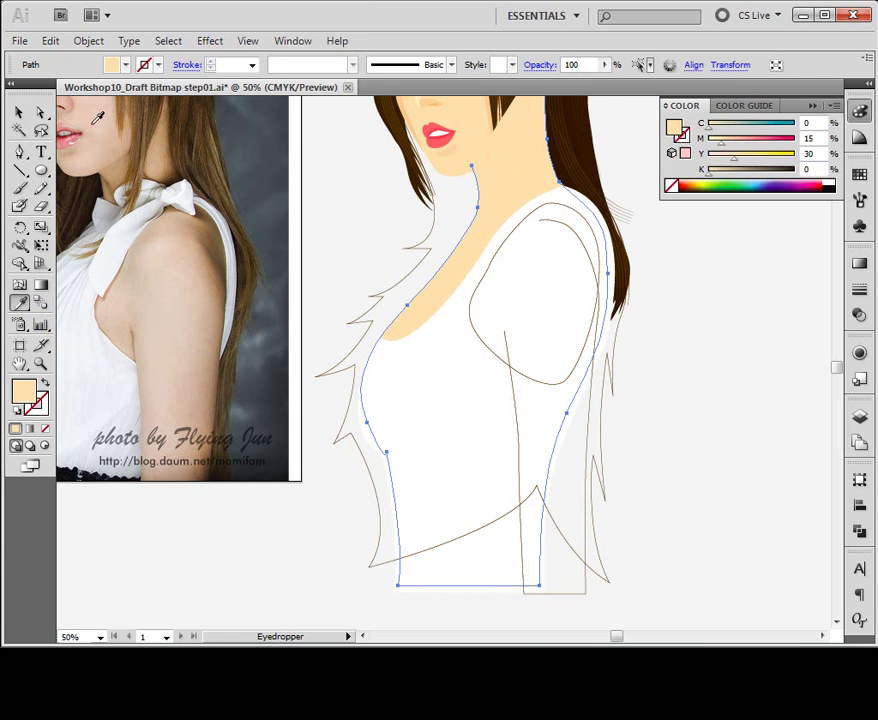
click(21, 114)
drag(723, 146, 748, 167)
click(741, 348)
drag(637, 261, 629, 308)
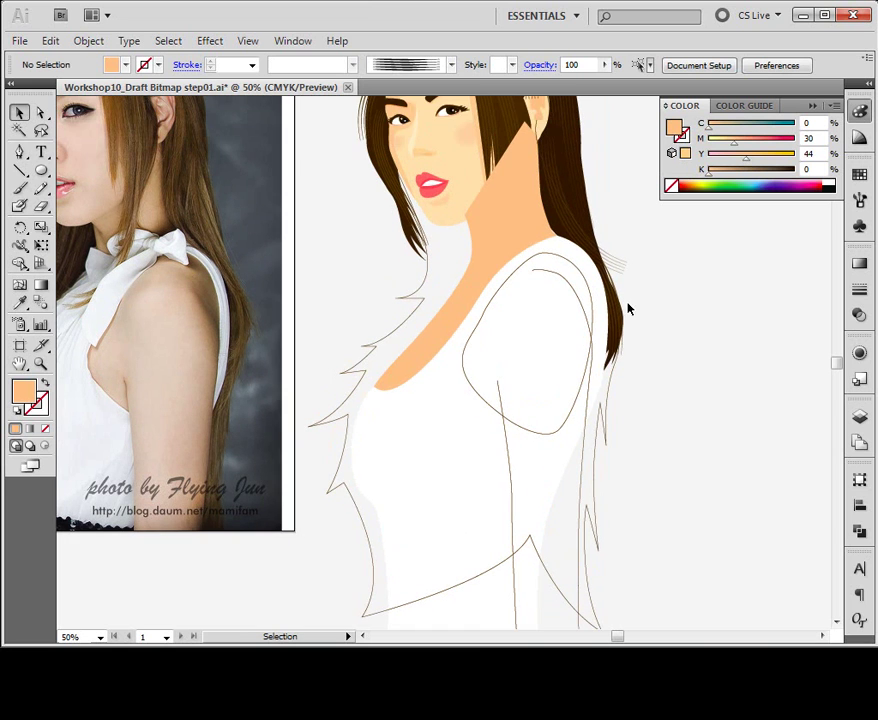
- Select the skin shape with the jagged hair outline and send both to the back
click(526, 234)
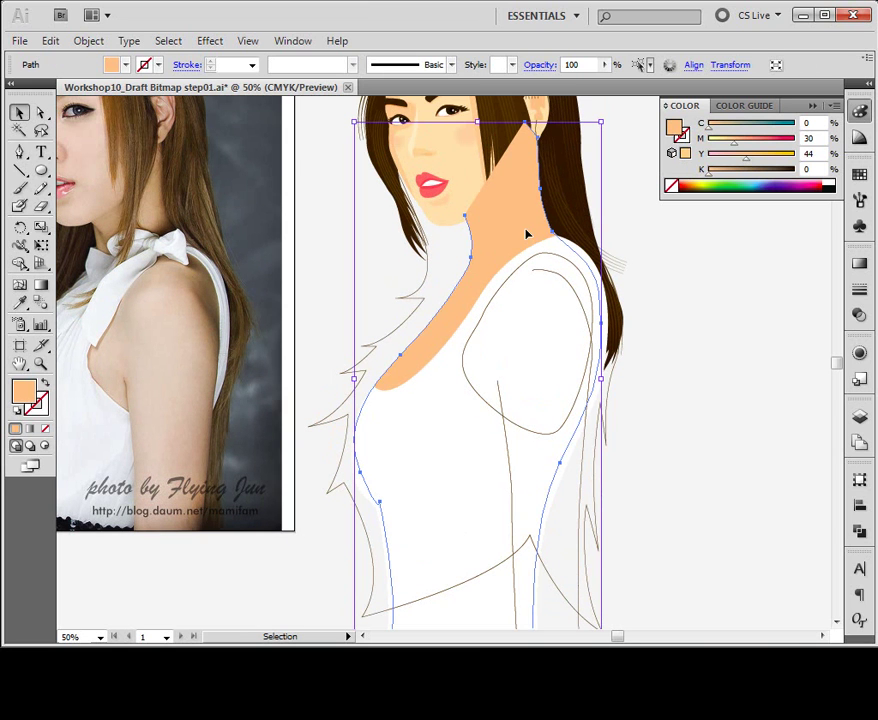
shift+click(423, 290)
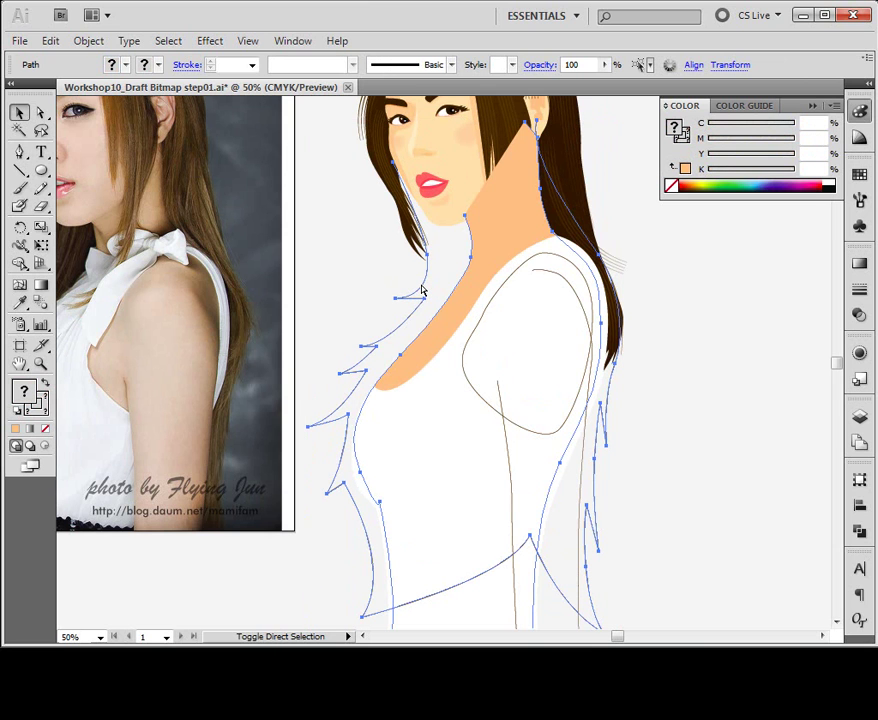
right_click(421, 290)
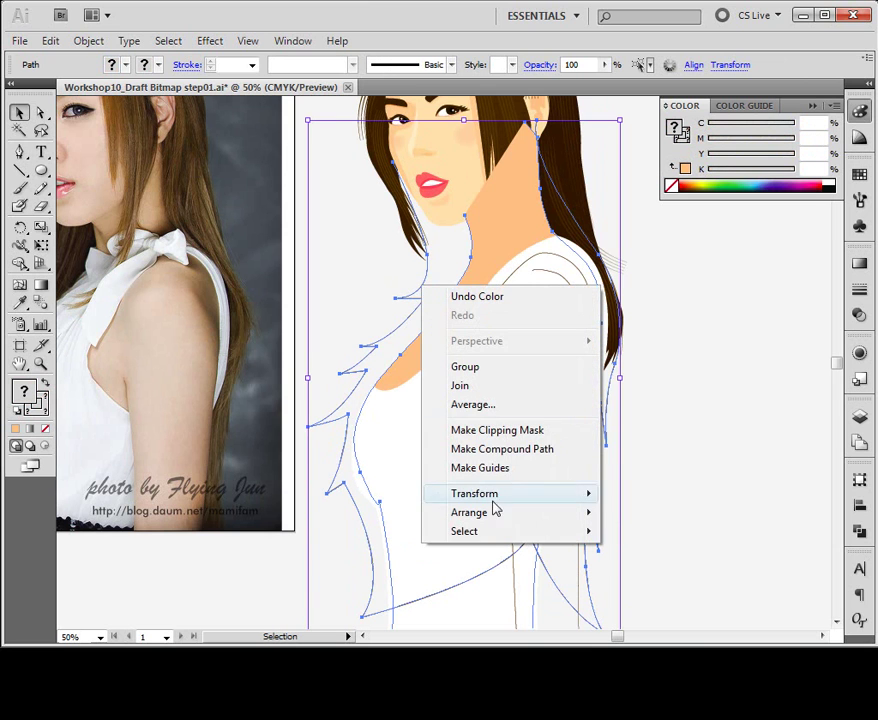
mouse_move(525, 517)
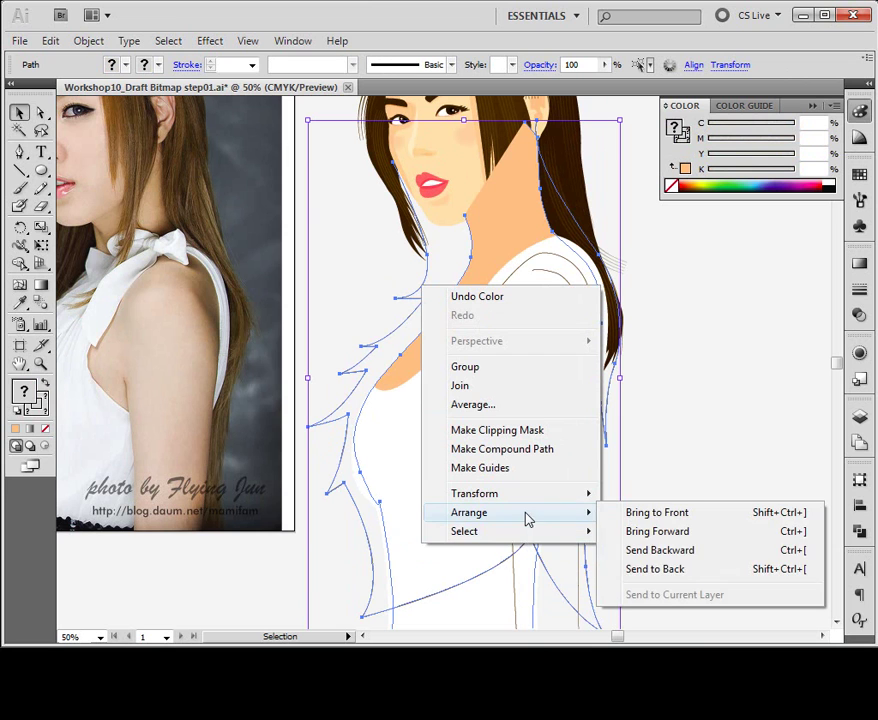
click(672, 569)
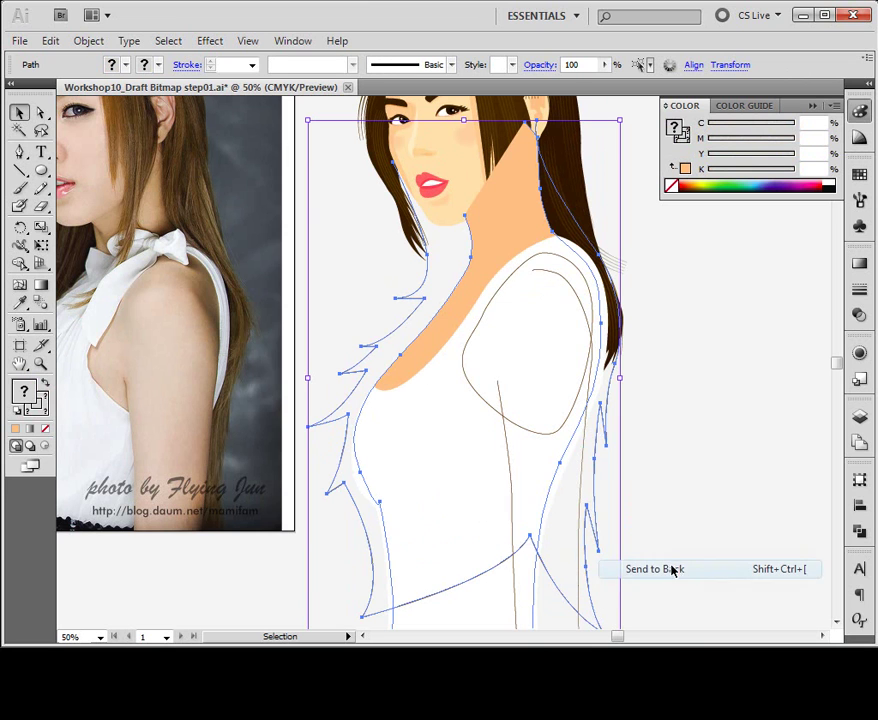
click(668, 322)
scroll(565, 400, down, 1)
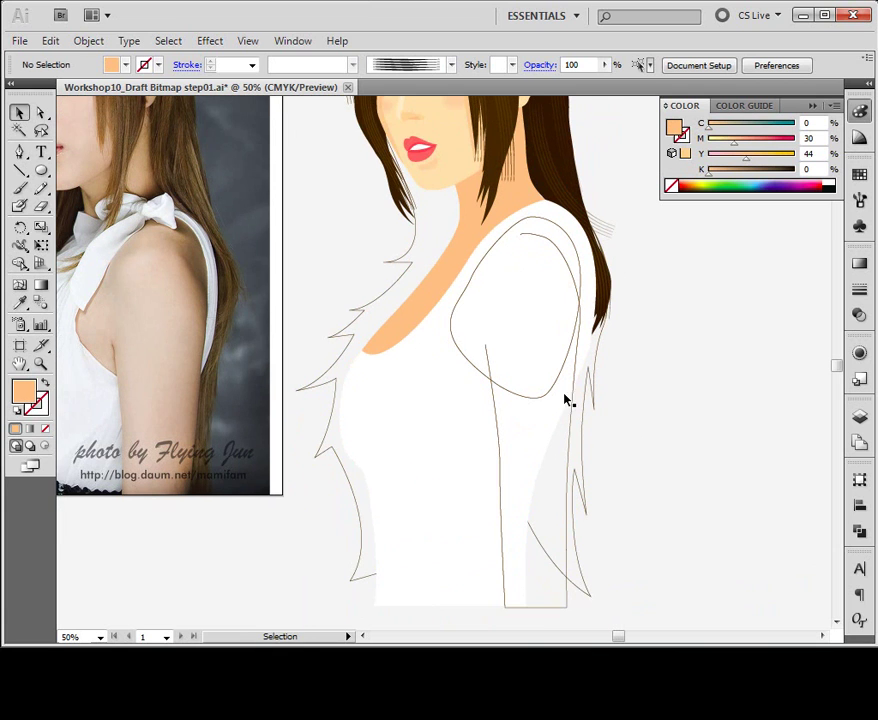
- Fill the jagged back-hair shape with the sampled dark brown hair colour
click(581, 444)
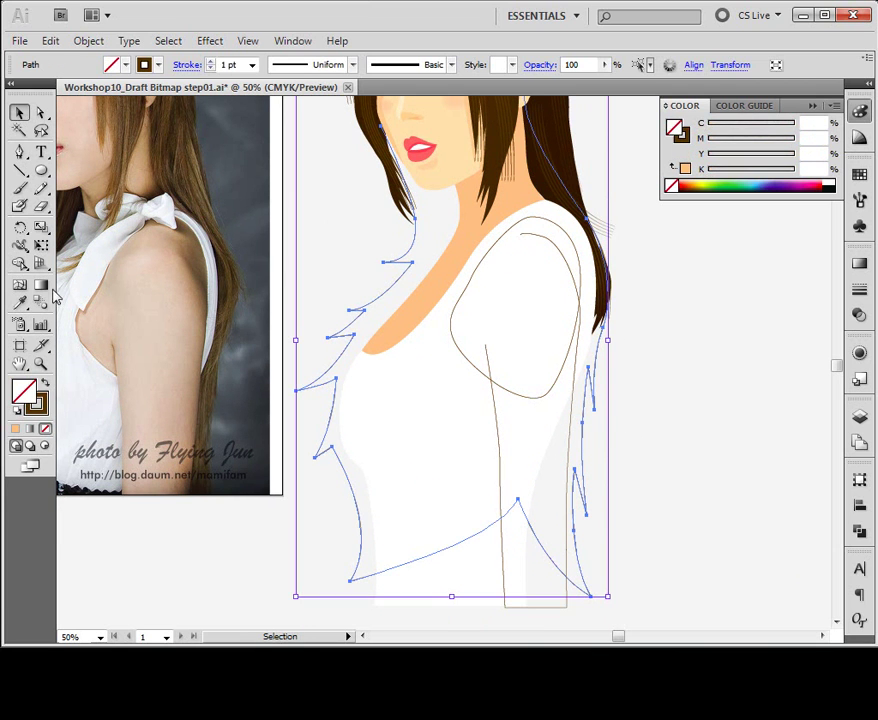
click(19, 302)
click(548, 172)
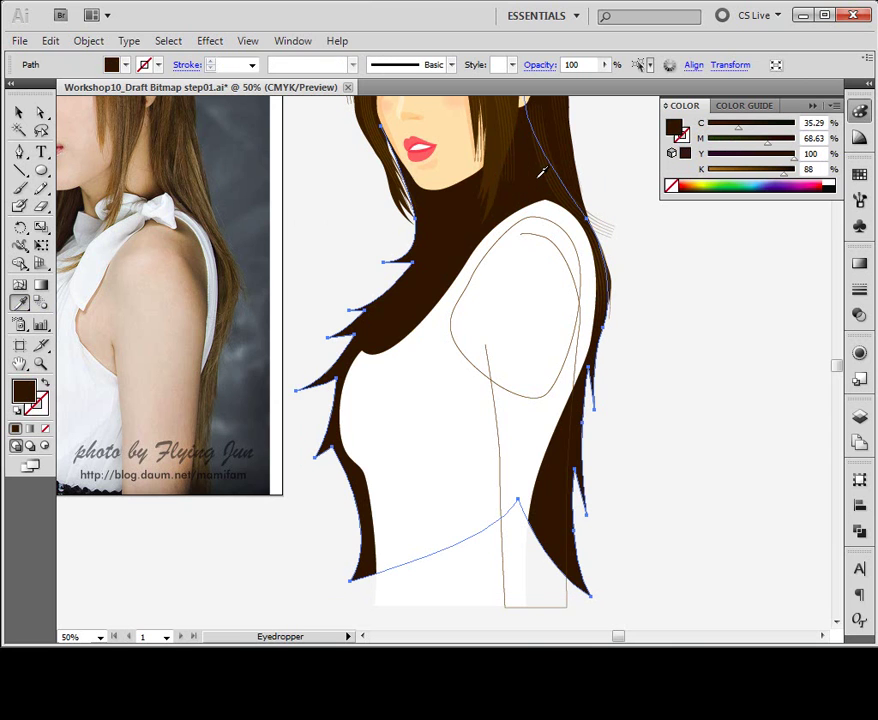
click(19, 111)
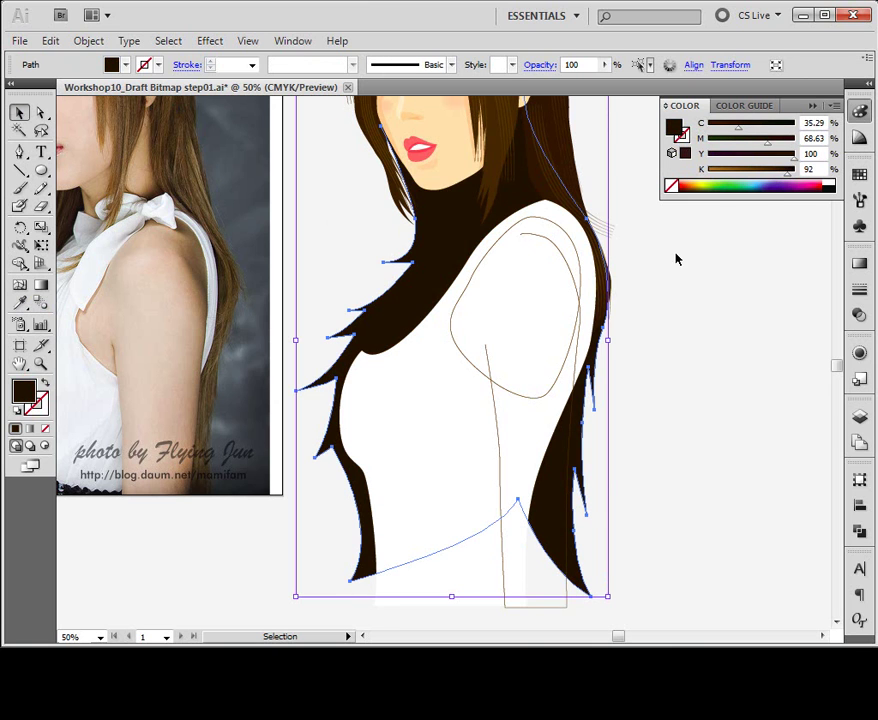
- Send the brown hair shape to the back, behind the white shirt, and deselect it
right_click(436, 203)
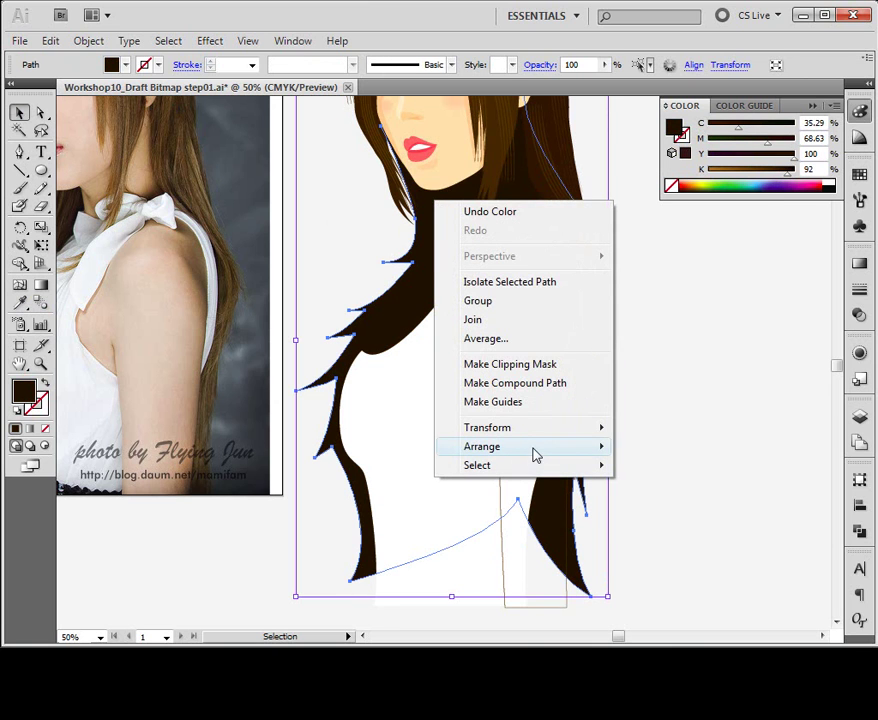
mouse_move(534, 455)
click(684, 502)
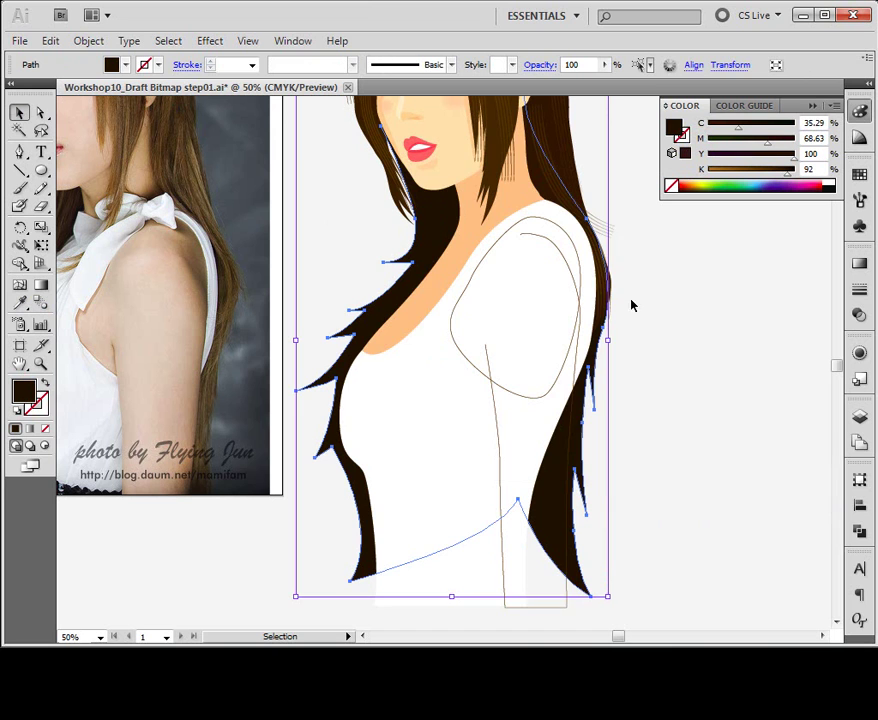
click(640, 296)
drag(618, 393, 602, 378)
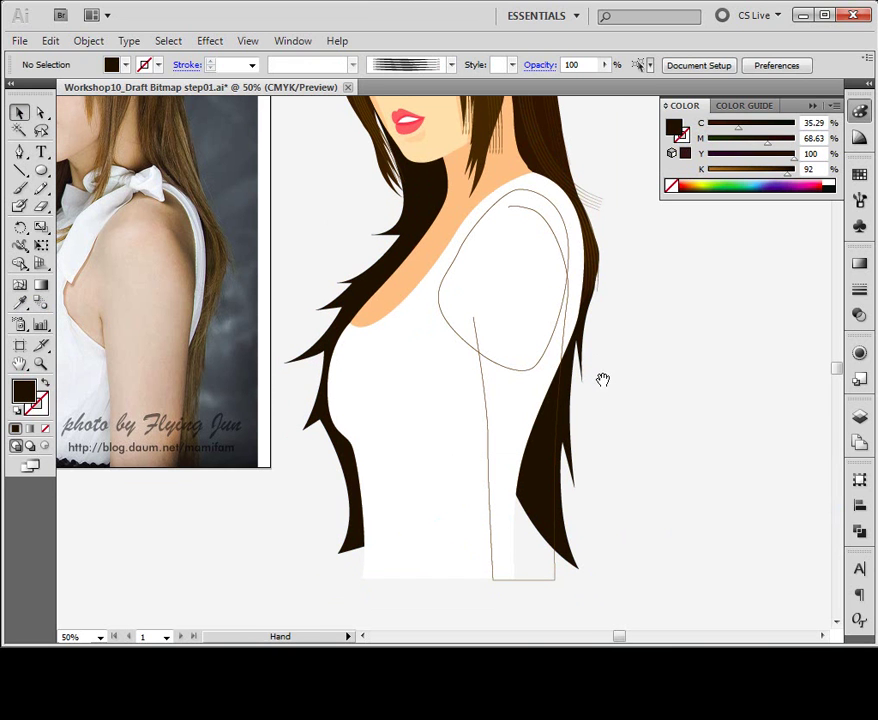
- Smooth the white shirt's left edge with two Smooth Tool strokes, then select the shoulder shape
click(404, 419)
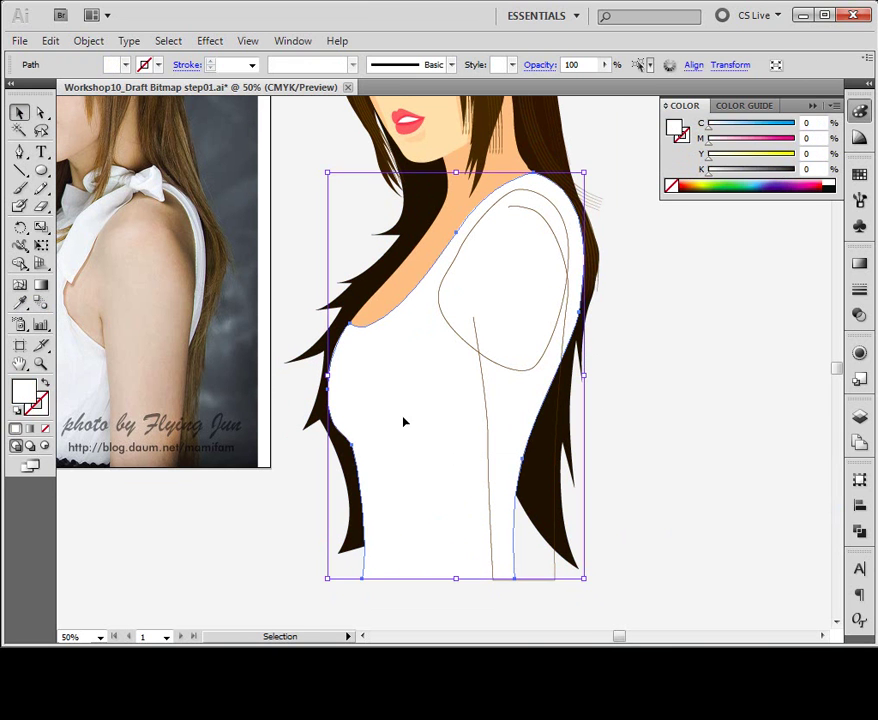
drag(38, 192, 70, 208)
mouse_move(371, 445)
mouse_down()
mouse_move(347, 417)
mouse_move(331, 358)
mouse_up()
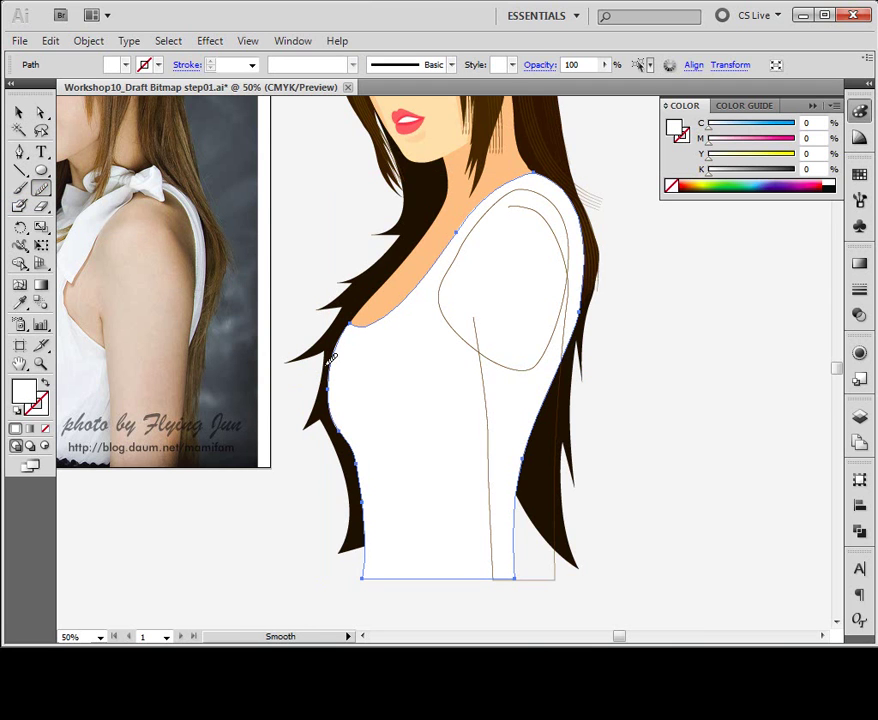
drag(341, 421, 343, 349)
click(19, 112)
click(625, 374)
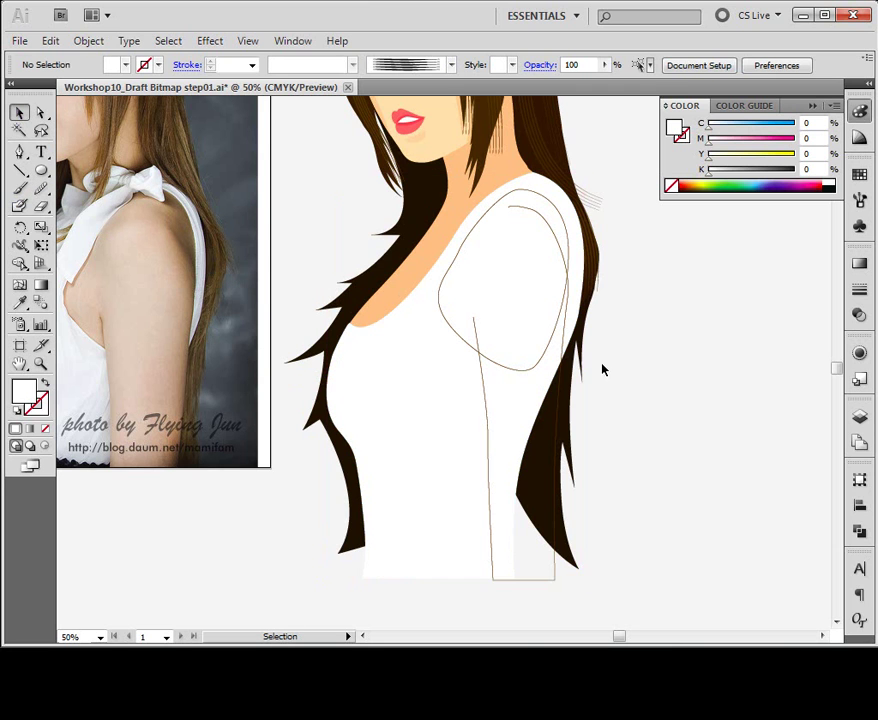
click(464, 345)
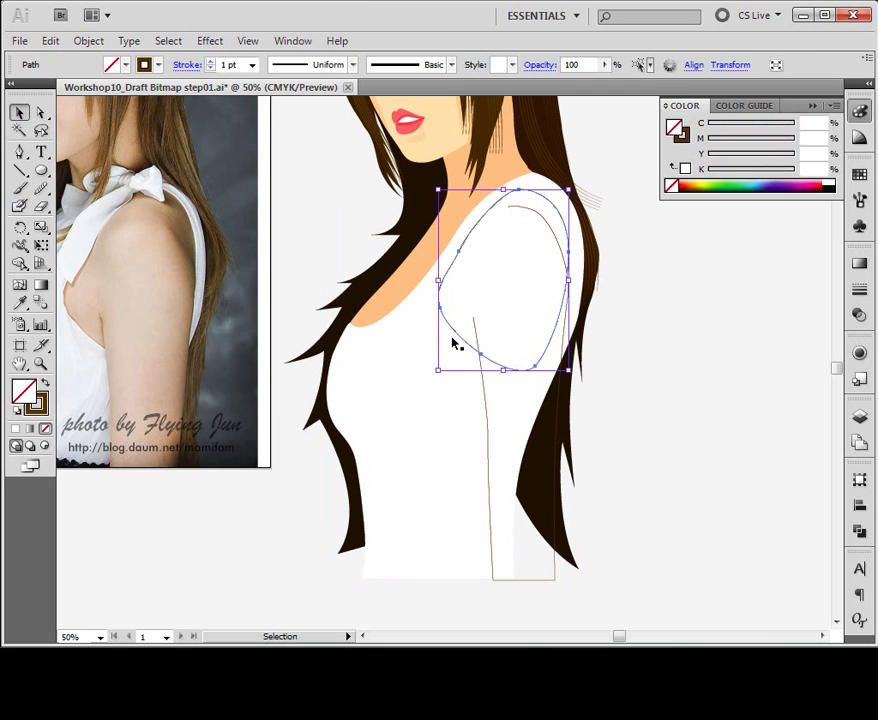
- Eyedropper the peach skin colour onto the shoulder shape
click(19, 302)
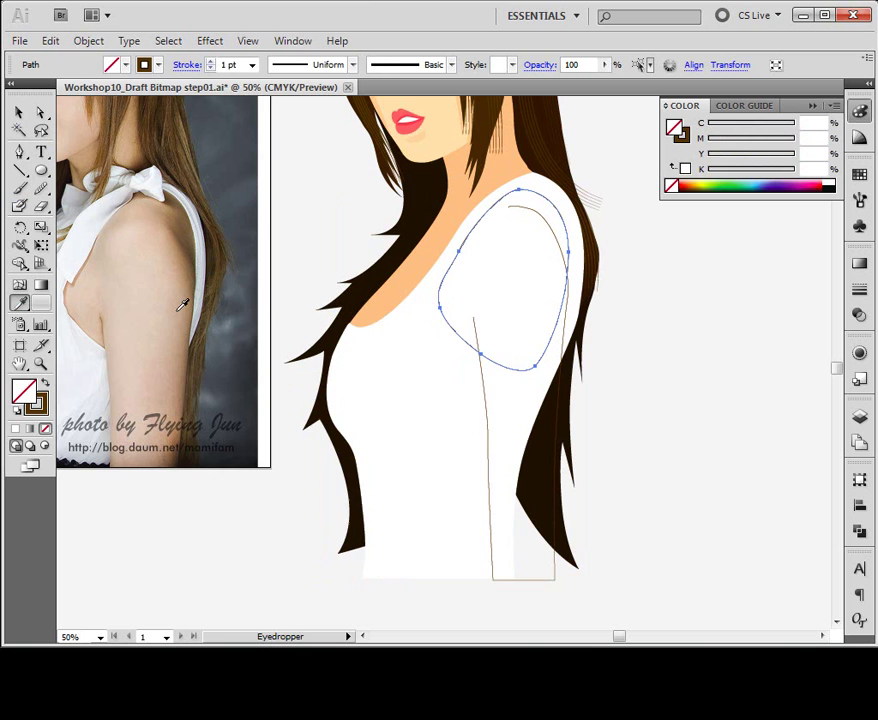
click(398, 295)
click(19, 112)
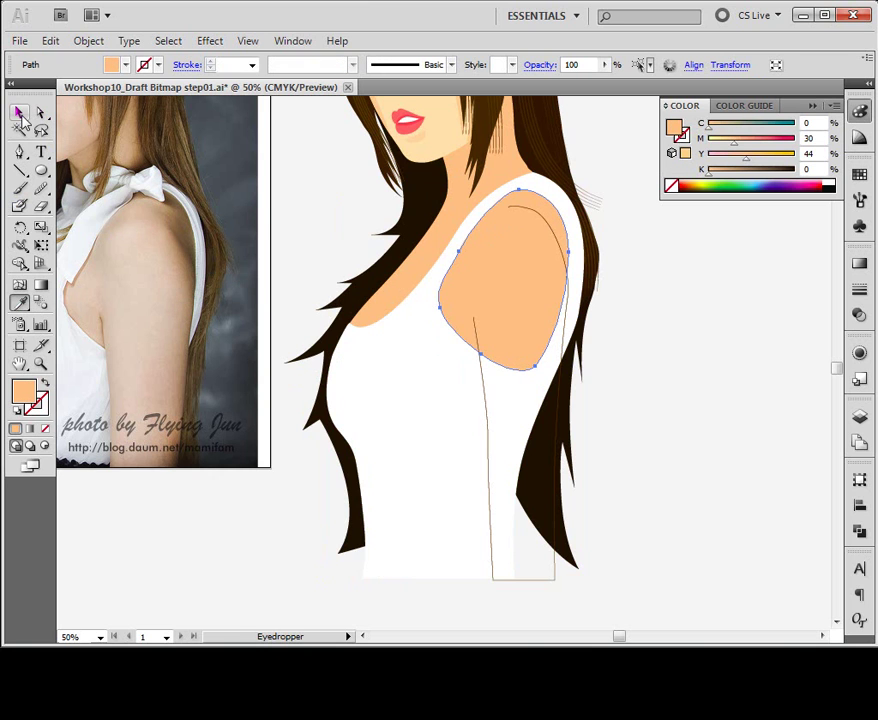
- Fill the tall upper-arm shape with the darker peach skin tone, then deselect it
click(484, 386)
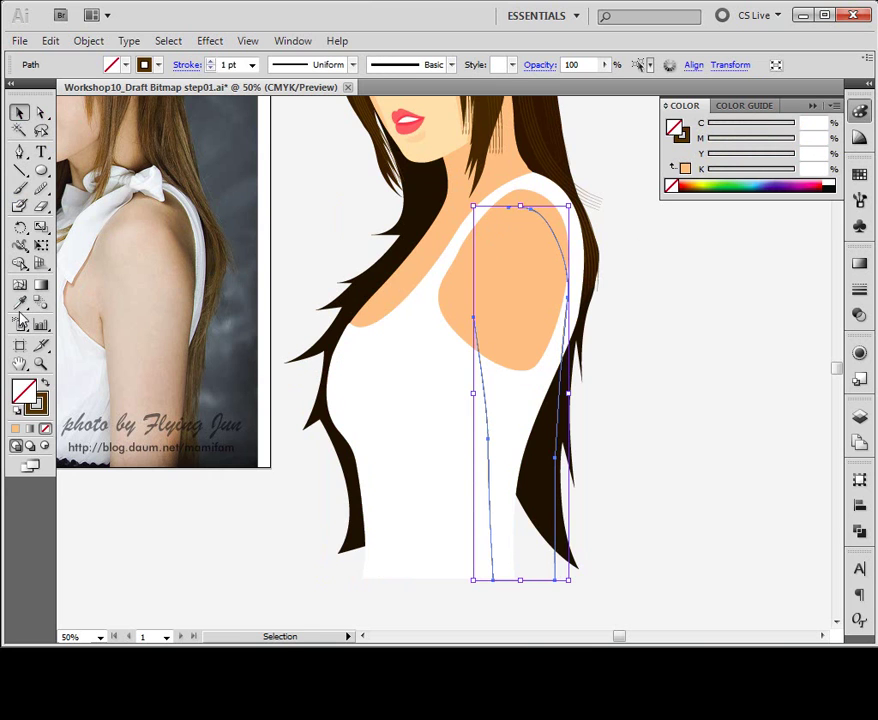
key(i)
click(451, 148)
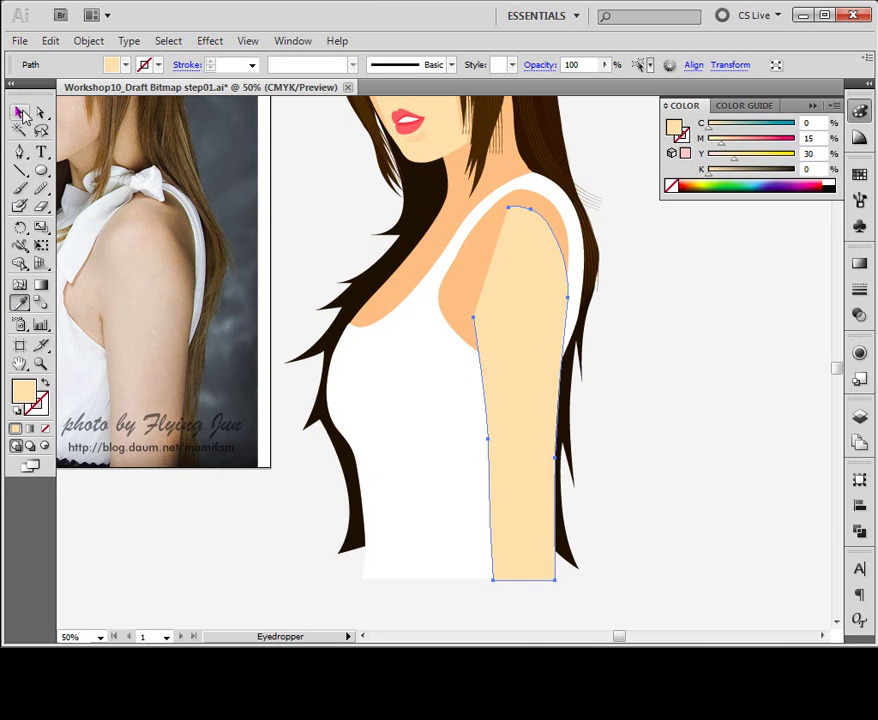
key(v)
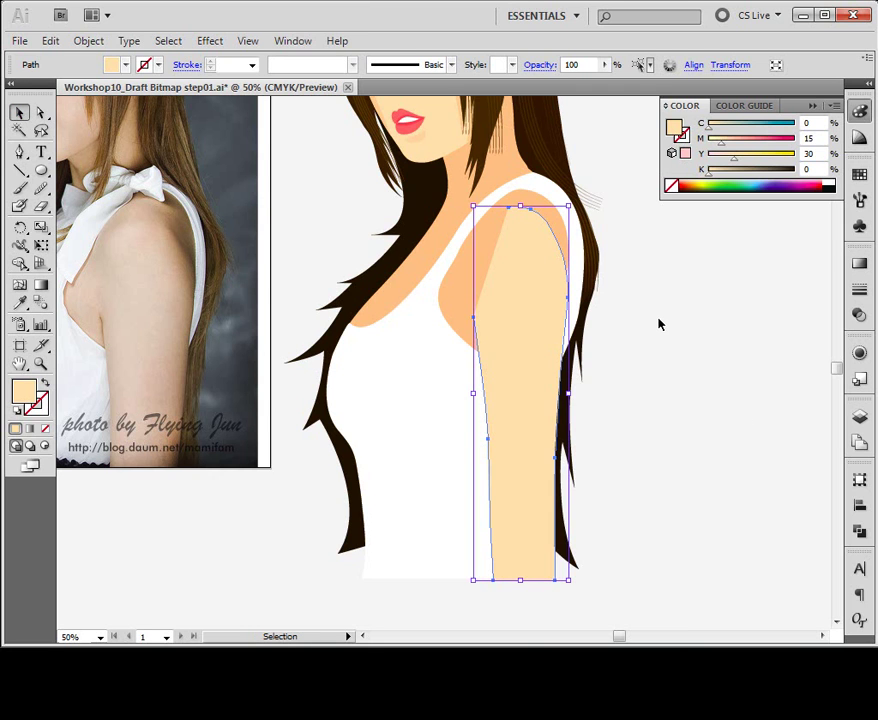
click(20, 302)
click(452, 283)
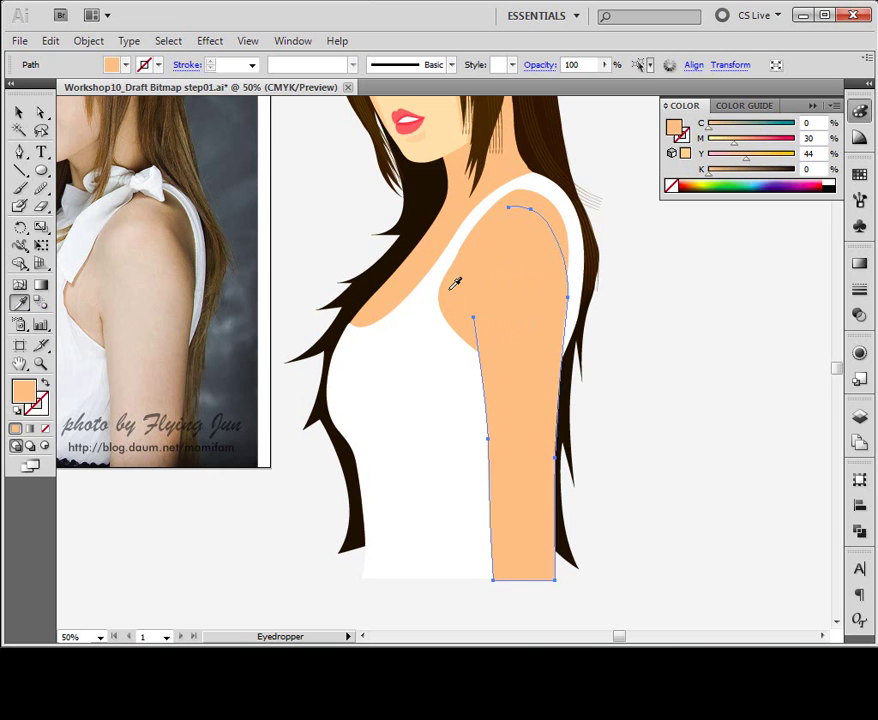
key(v)
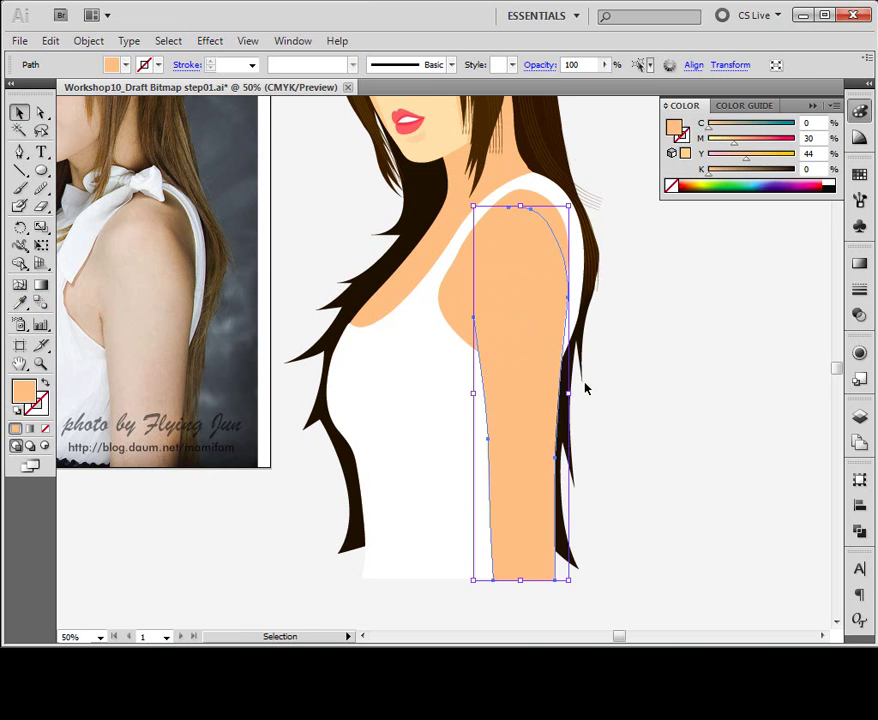
click(605, 386)
drag(605, 386, 598, 352)
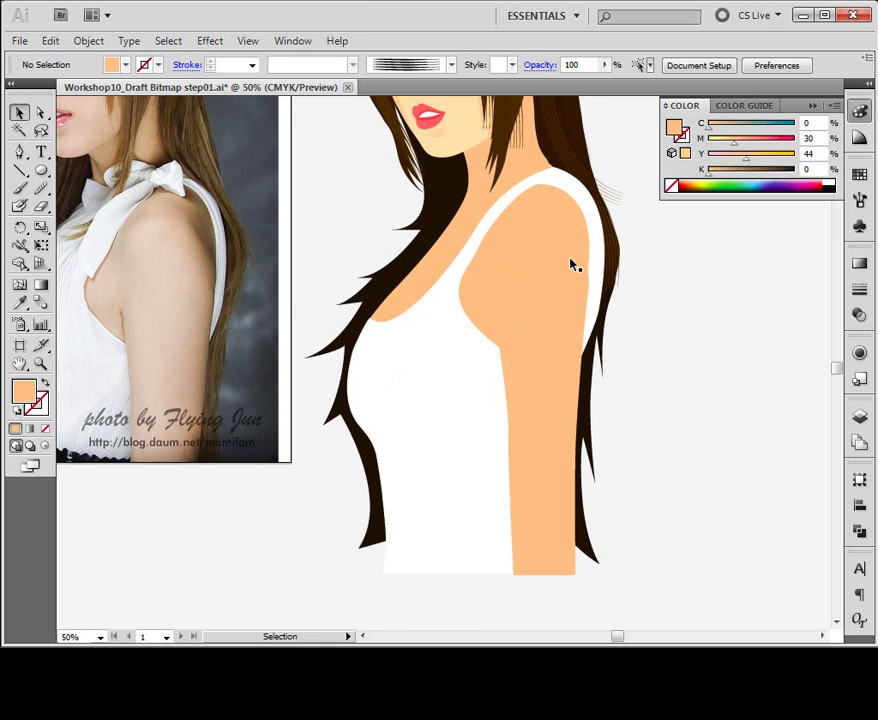
- Pen-trace a closed outline from the shoulder top down the arm's back edge, bulging past the hair
key(p)
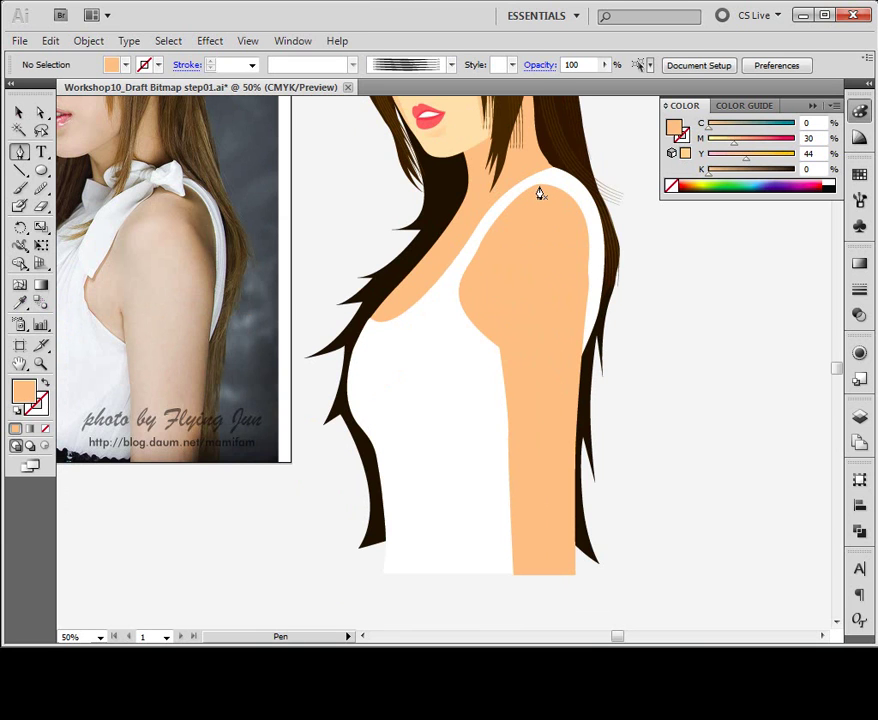
click(539, 185)
drag(575, 266, 573, 331)
drag(563, 392, 561, 420)
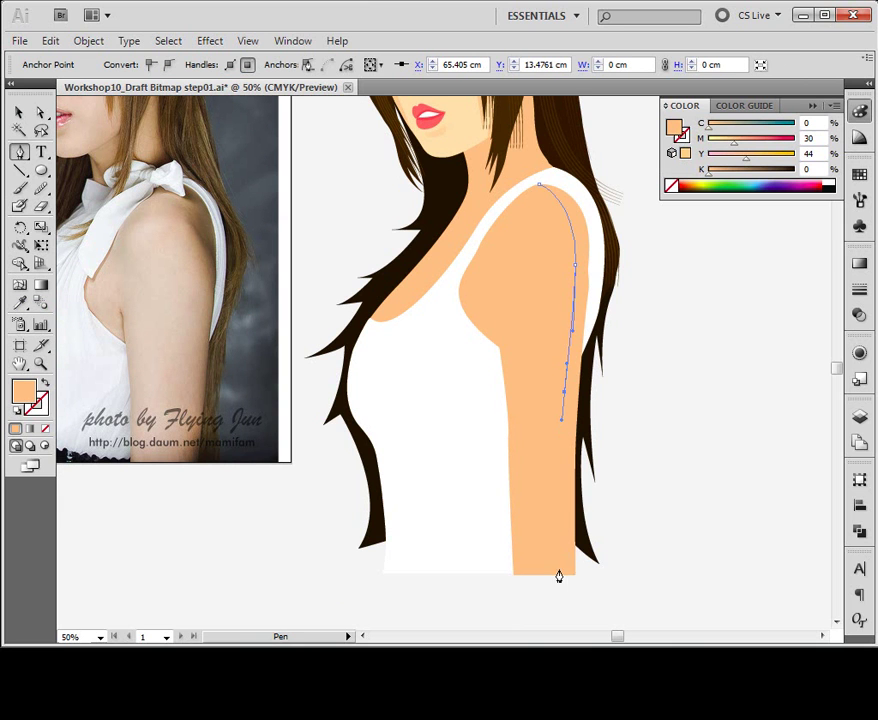
click(561, 576)
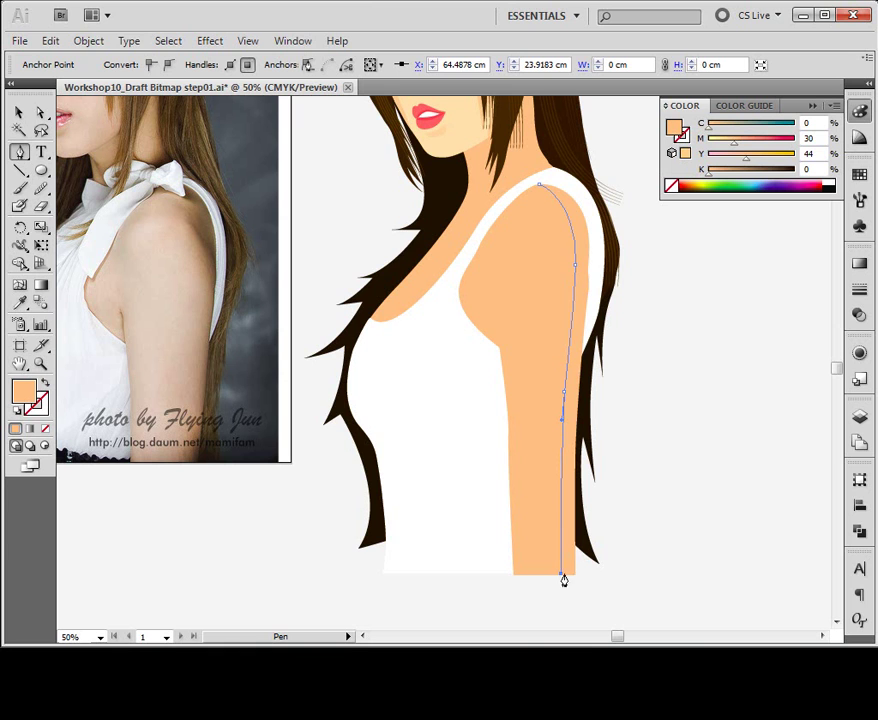
click(573, 575)
drag(658, 445, 658, 378)
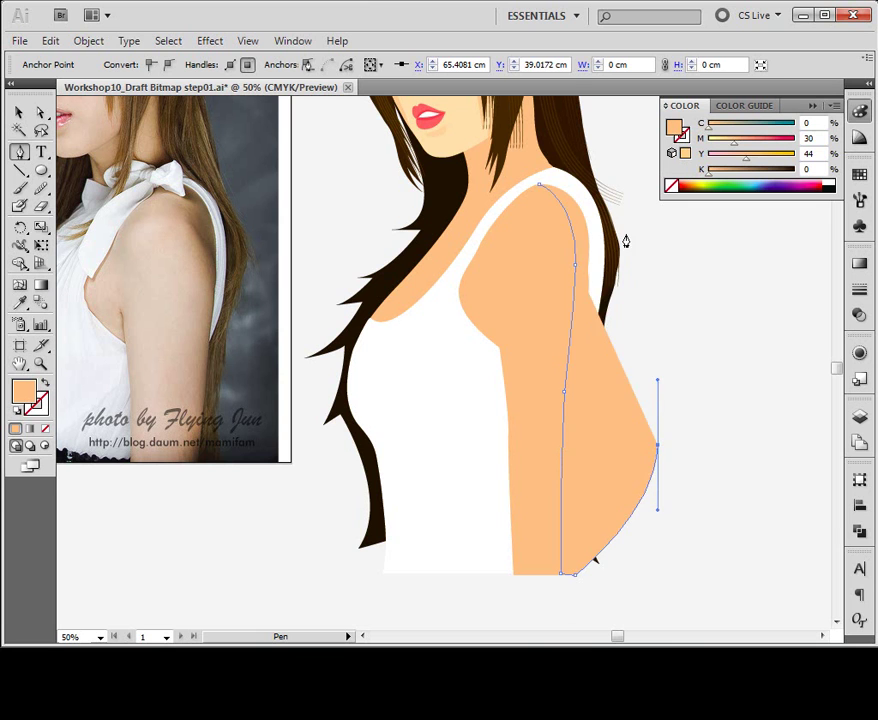
click(624, 209)
click(555, 157)
click(537, 187)
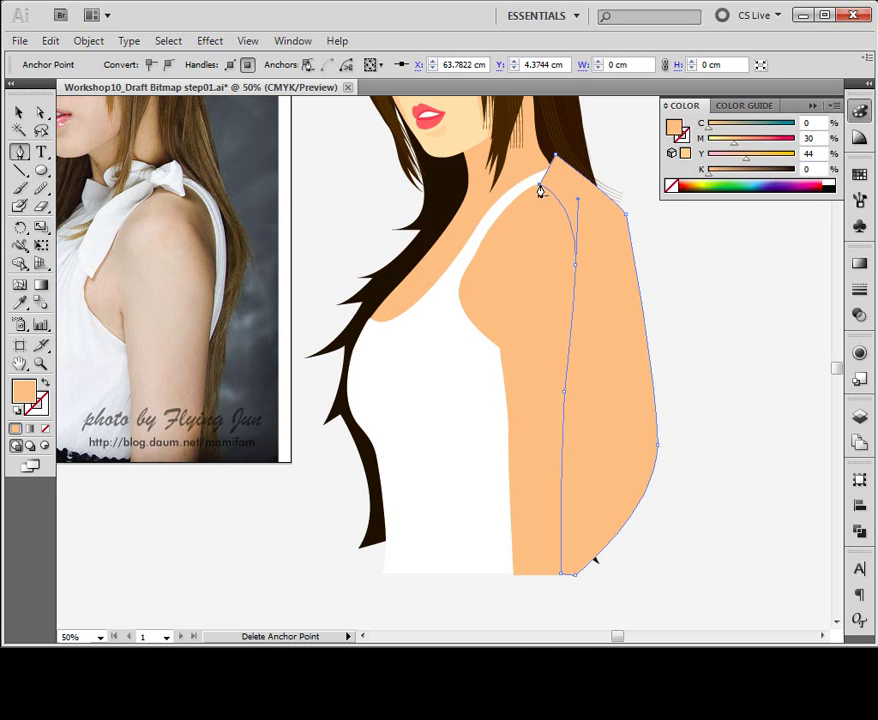
click(20, 112)
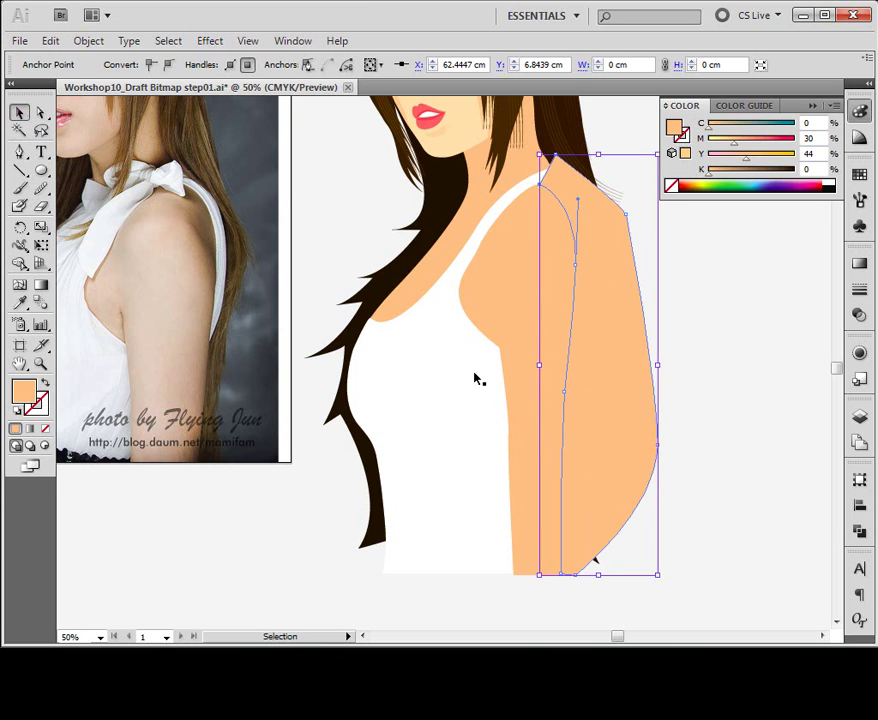
click(529, 406)
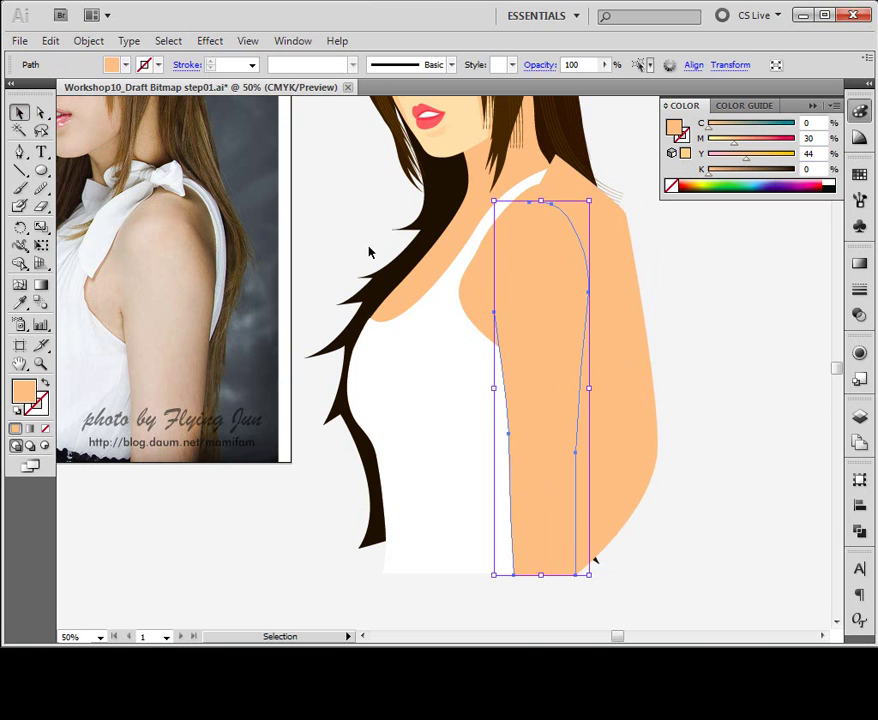
- Copy the arm shape and Paste in Front to stack a duplicate over it
click(50, 40)
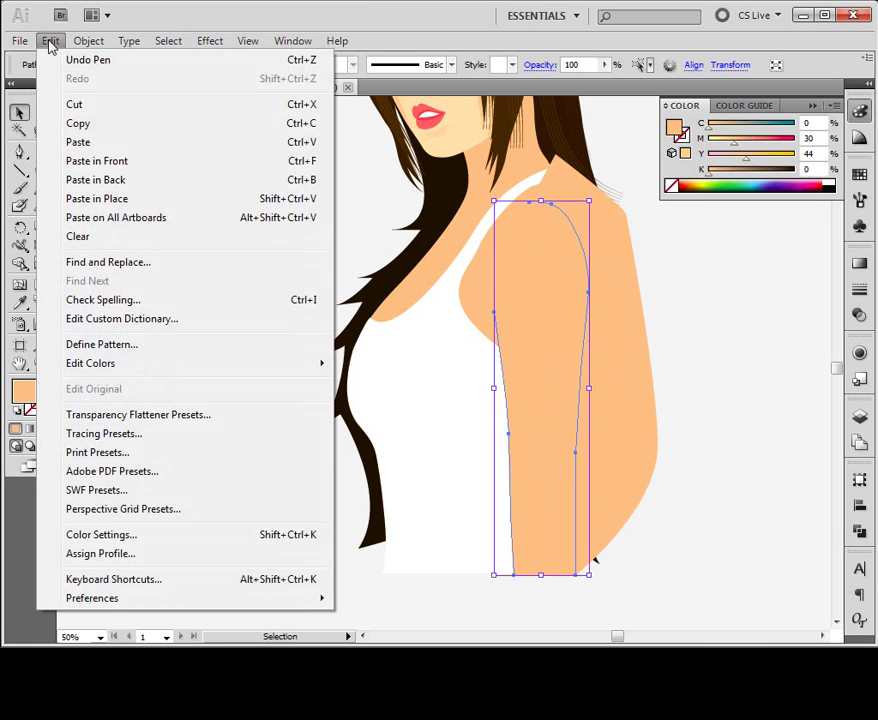
click(104, 126)
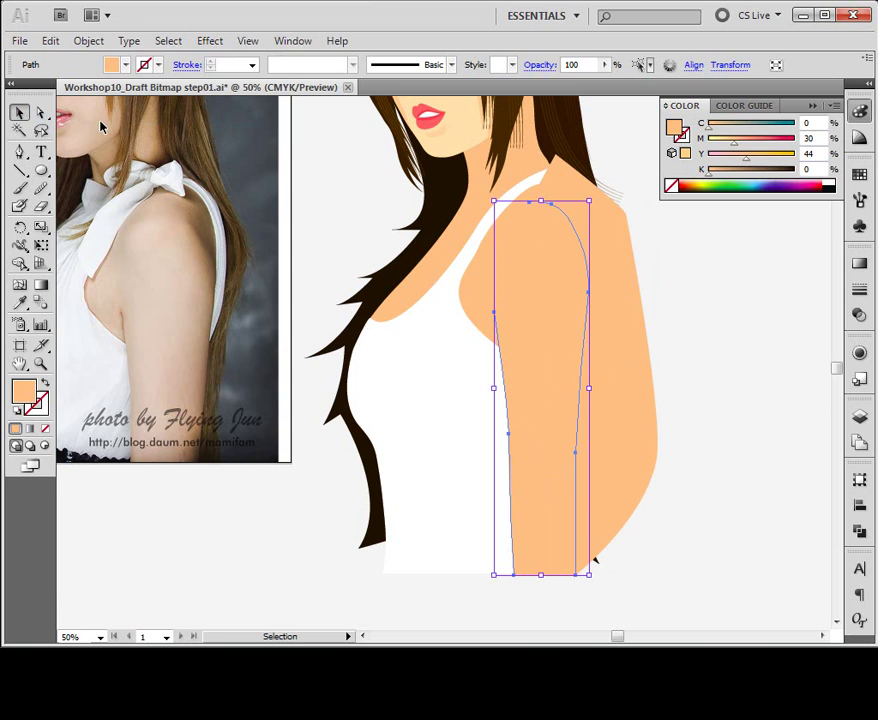
click(52, 41)
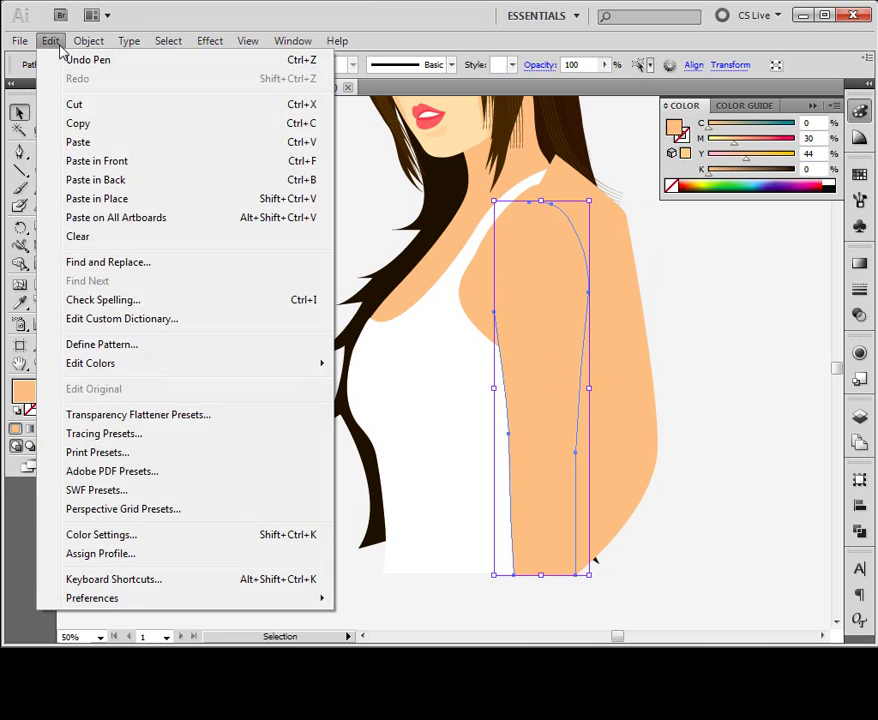
click(125, 161)
- Add the traced arm outline to the selection and apply Pathfinder Intersect
shift+click(642, 440)
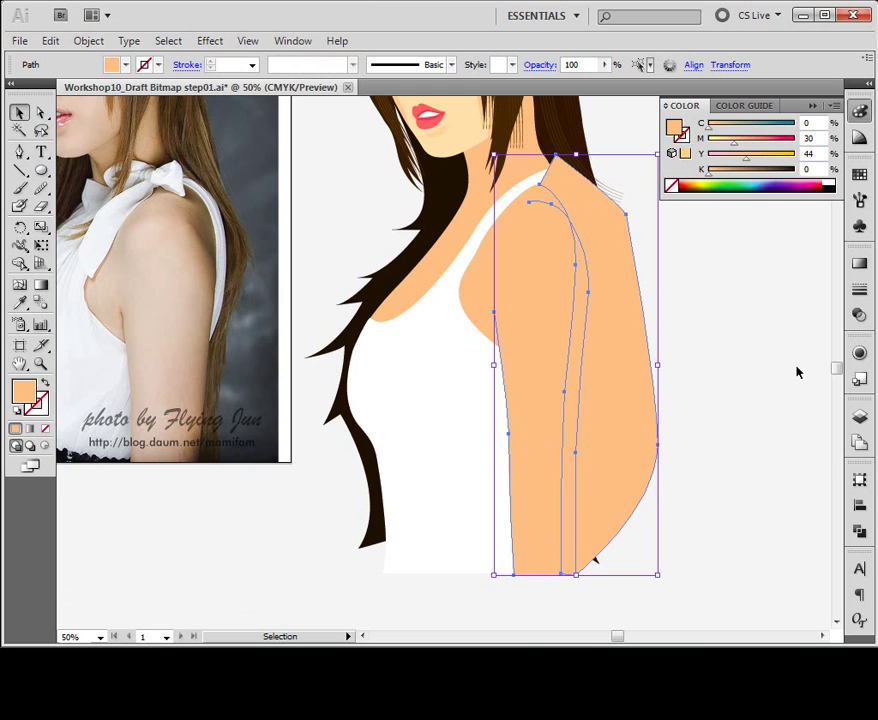
click(859, 530)
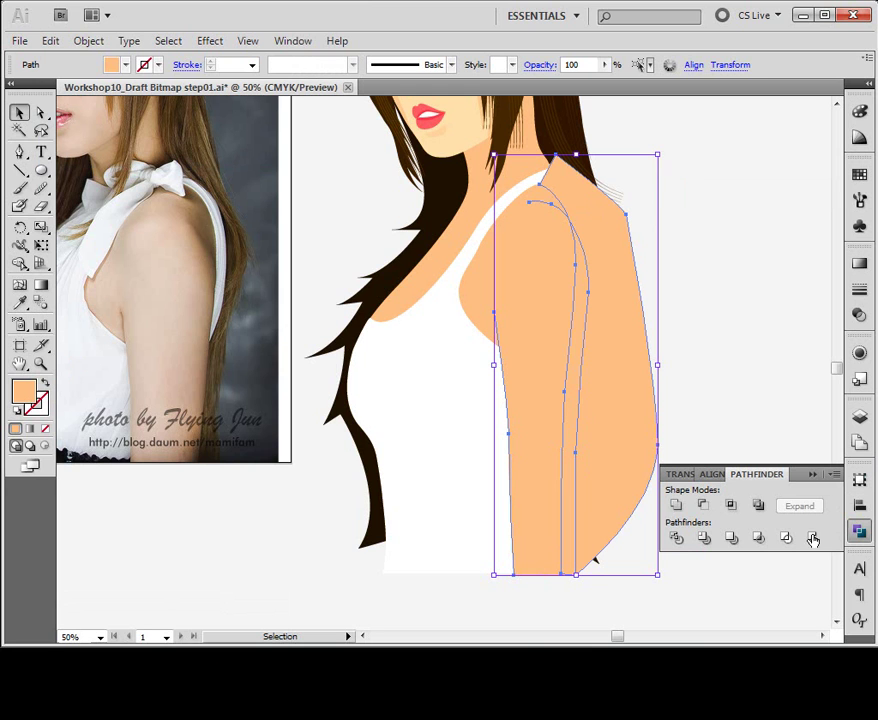
click(729, 507)
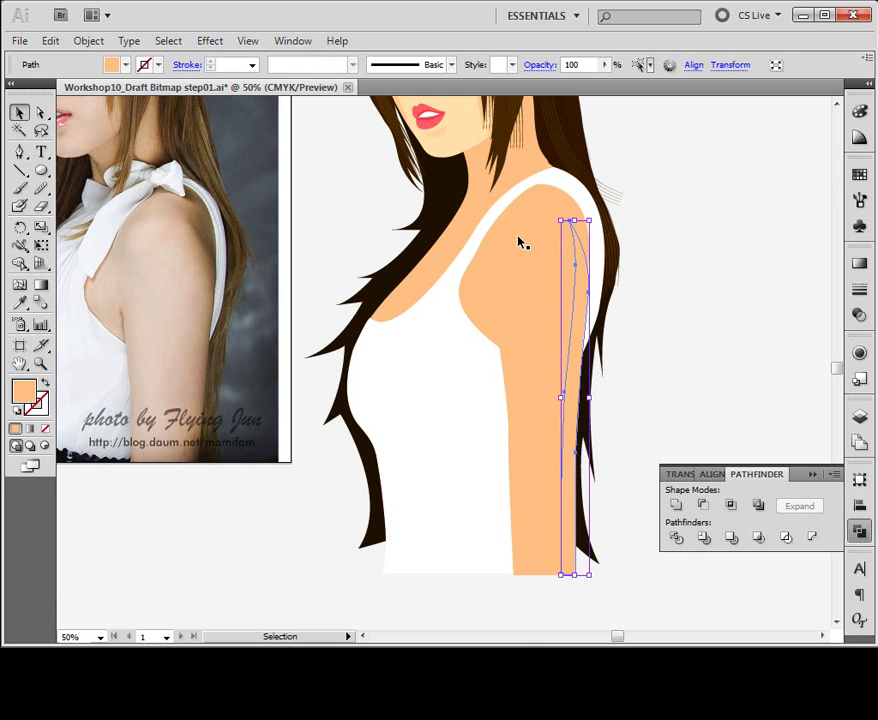
- Copy the face's lighter skin tone onto the thin arm strip with the Eyedropper
click(20, 303)
scroll(439, 313, up, 2)
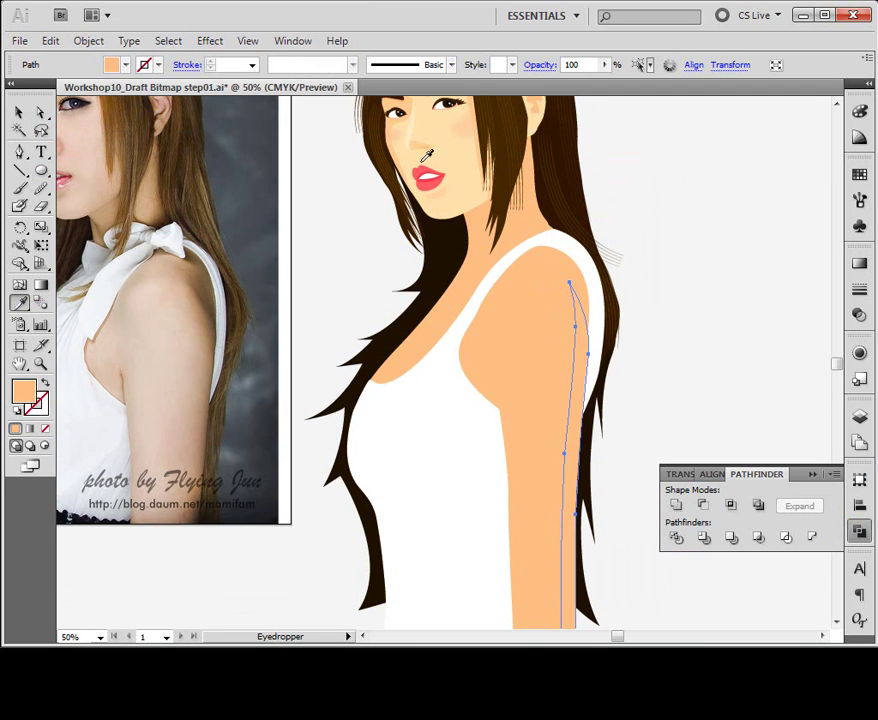
click(468, 189)
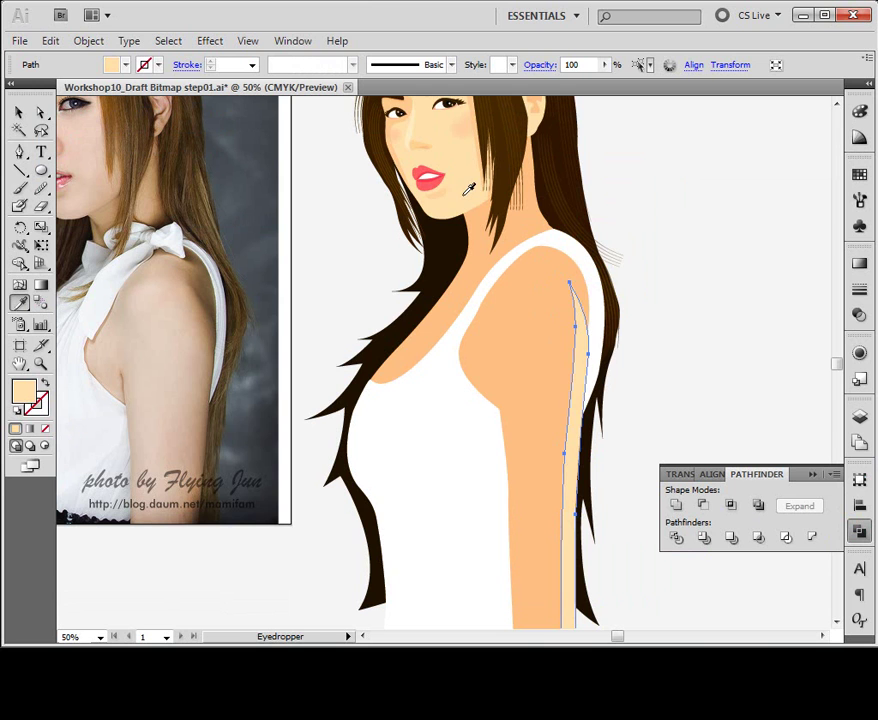
- Lower the thin arm strip's opacity to 56%
click(19, 112)
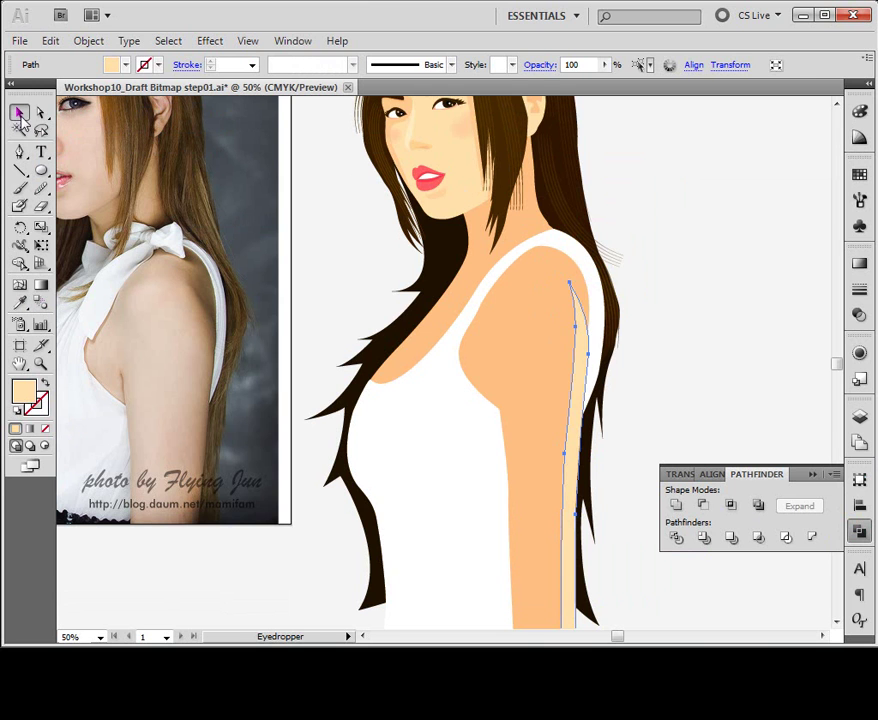
click(704, 406)
drag(706, 406, 676, 319)
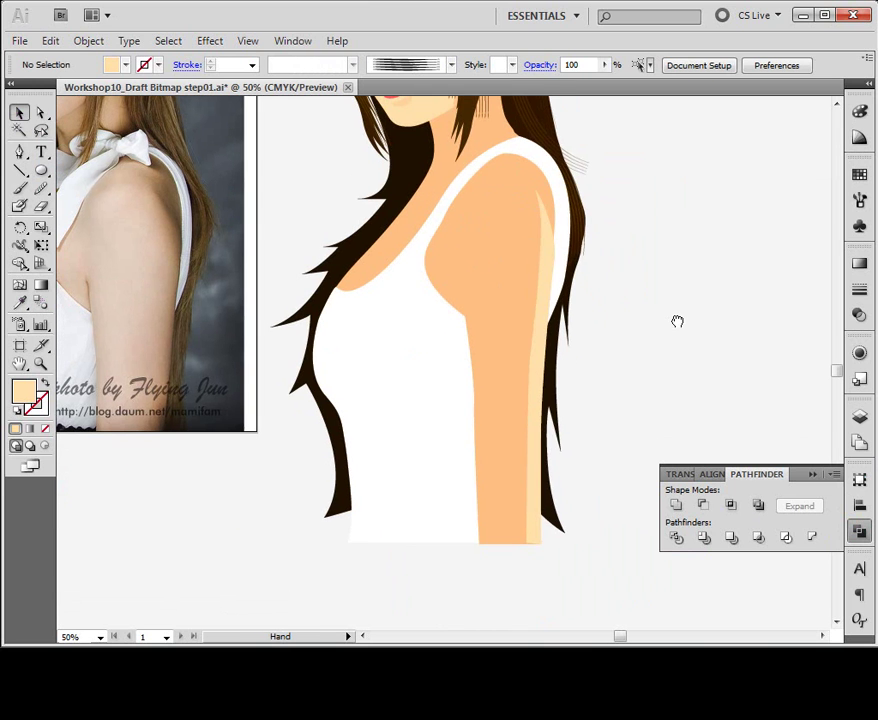
click(535, 353)
click(605, 65)
mouse_move(572, 92)
mouse_down()
mouse_move(583, 90)
mouse_move(568, 86)
mouse_up()
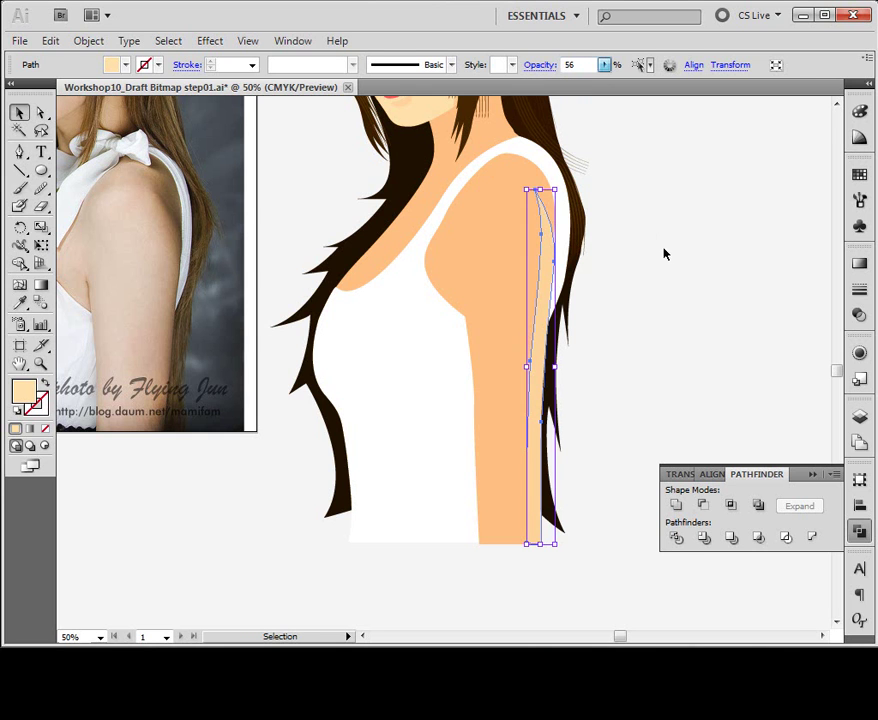
click(668, 298)
- Zoom out to 33.33% to view the whole figure and select the arm skin shape
drag(669, 304, 620, 372)
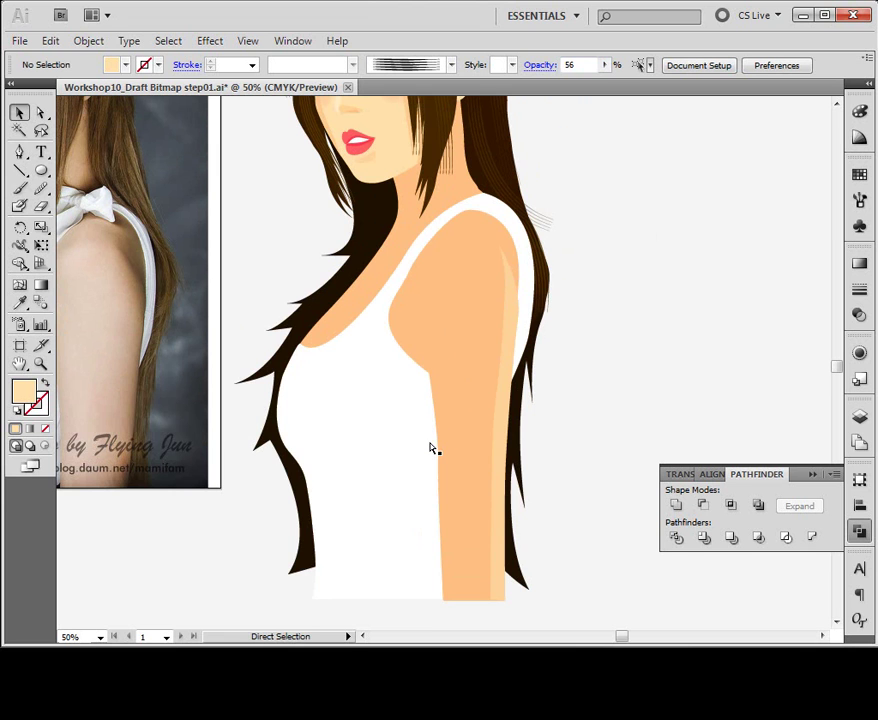
key(ctrl+minus)
drag(420, 400, 457, 398)
click(458, 403)
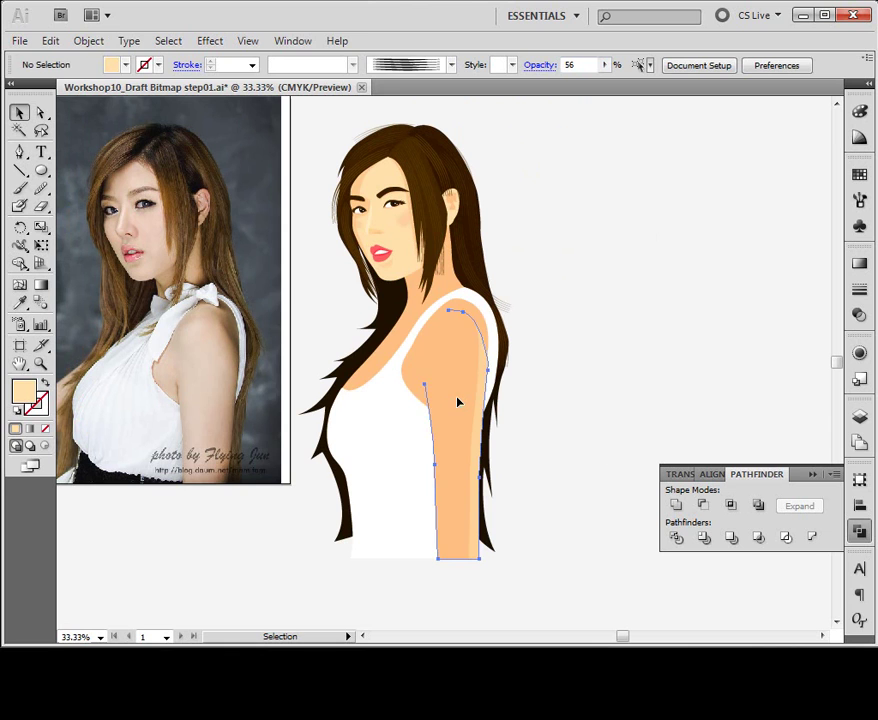
- Reduce magenta from 30 to 23 on the arm and shoulder shapes for a paler, yellower skin
shift+click(409, 377)
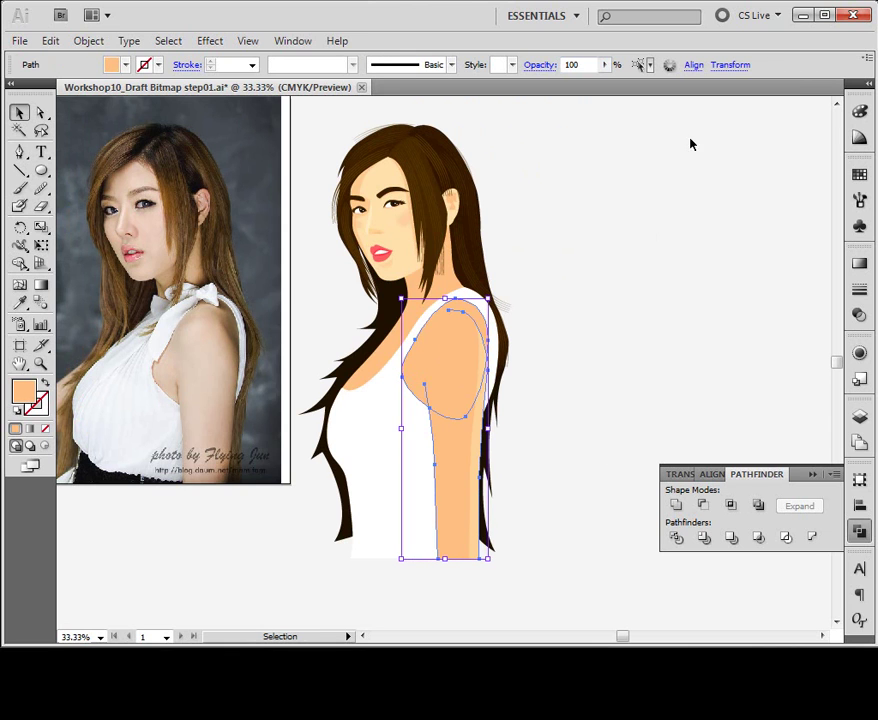
click(859, 110)
drag(734, 146, 729, 146)
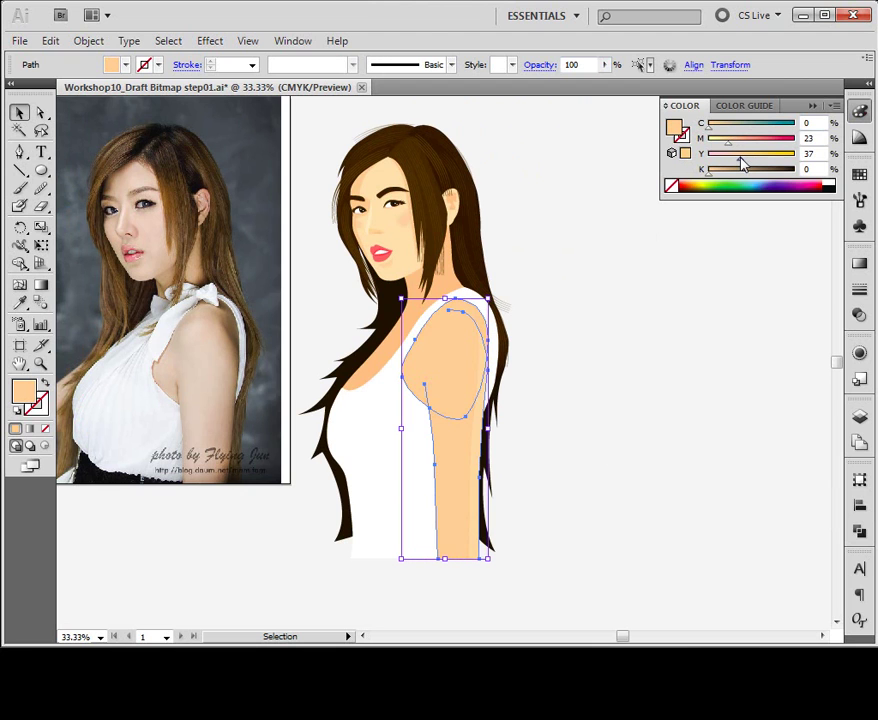
click(725, 294)
click(482, 405)
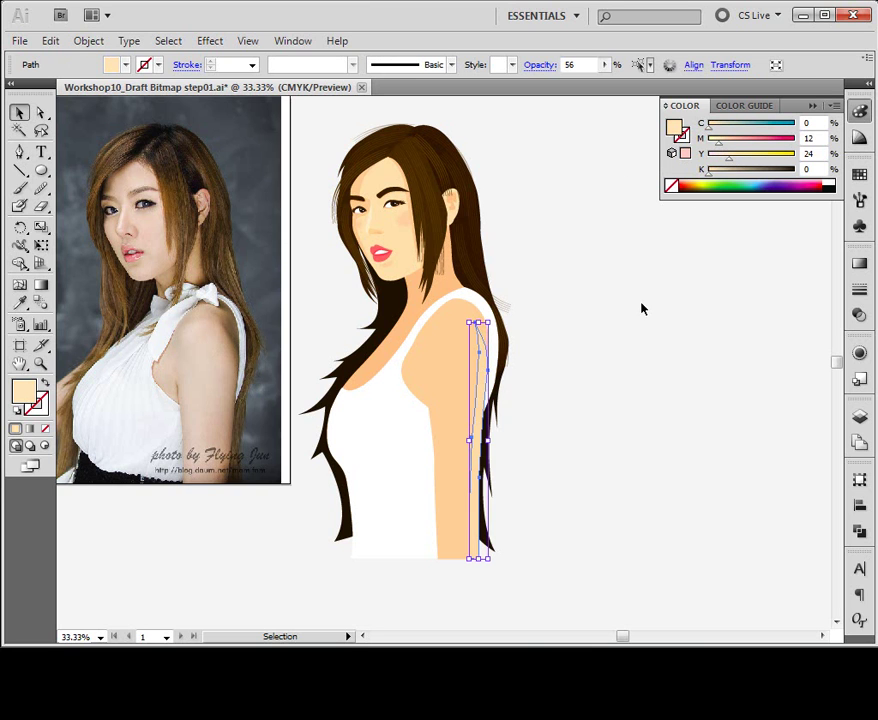
click(604, 304)
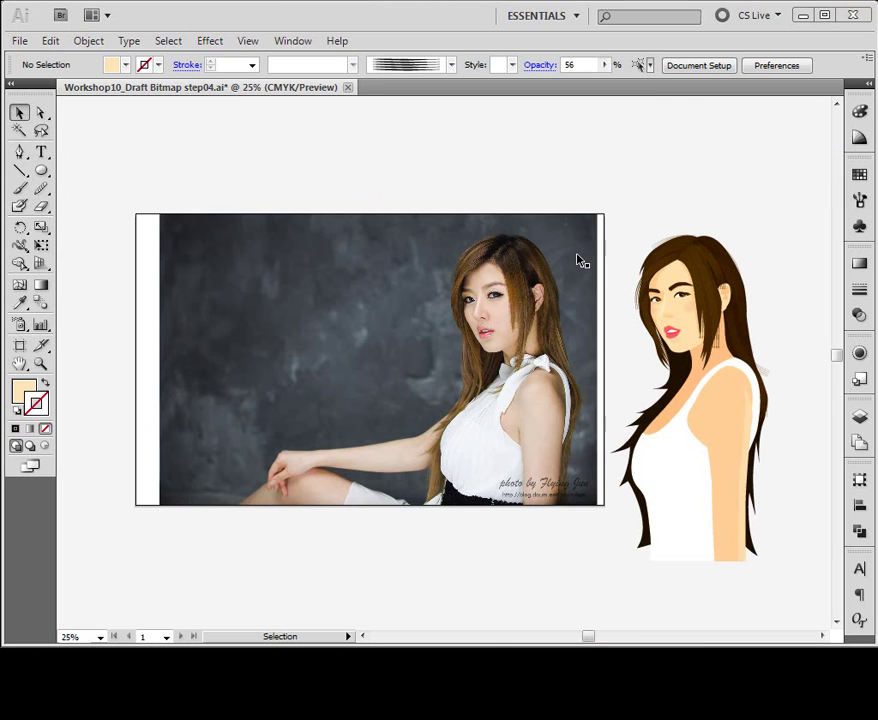
- Delete the placed reference photo and move the woman illustration to the artboard's centre
click(578, 262)
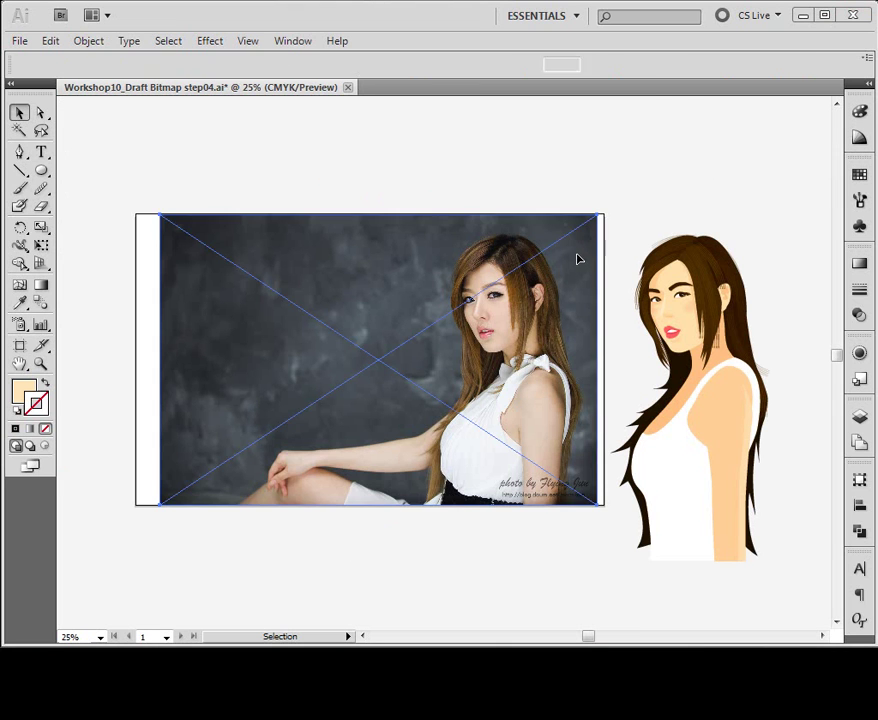
key(Delete)
drag(610, 232, 754, 567)
drag(750, 498, 438, 430)
key(ctrl+minus)
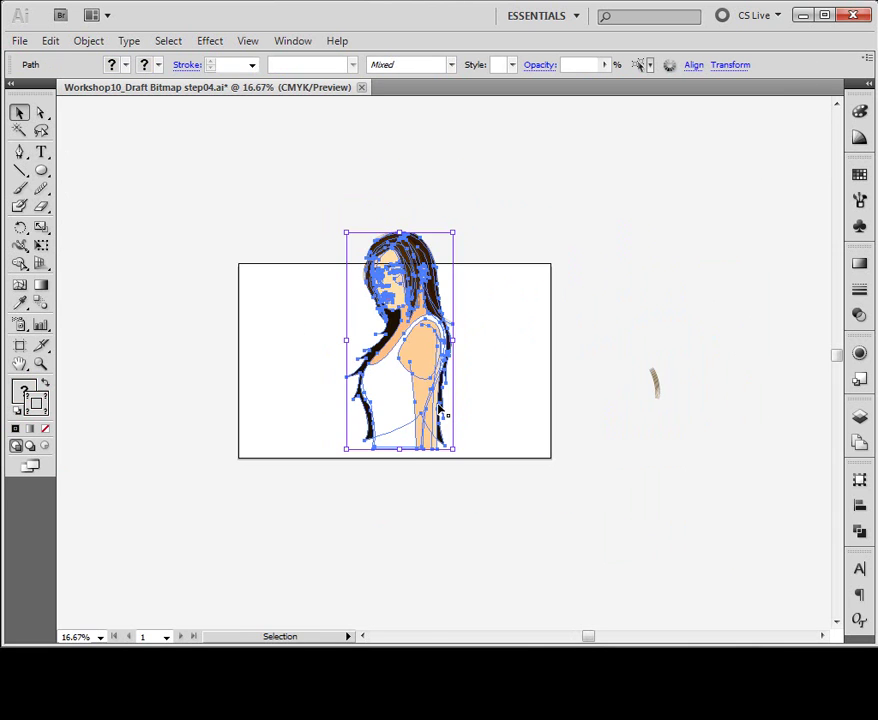
key(ctrl+z)
drag(735, 261, 587, 465)
drag(647, 391, 437, 349)
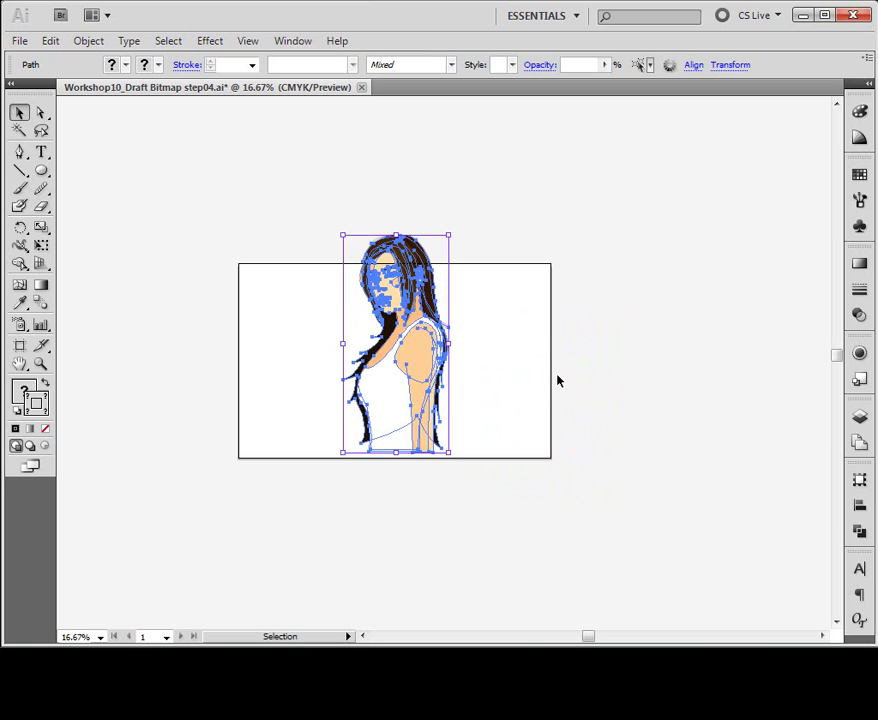
- Extend the artboard's top and bottom edges outward to make it taller
key(shift+o)
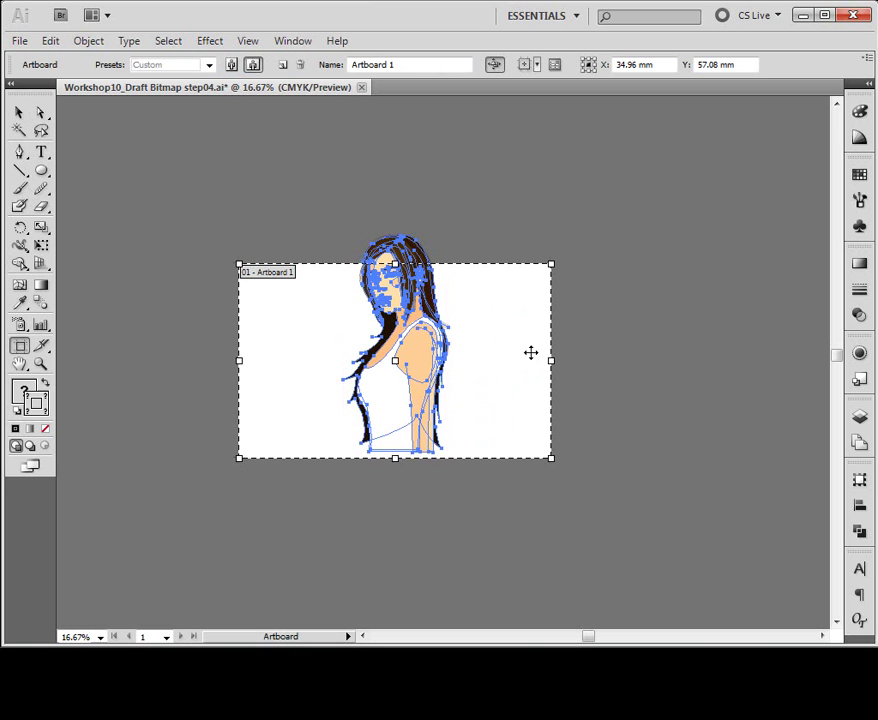
drag(396, 265, 396, 185)
drag(396, 457, 395, 538)
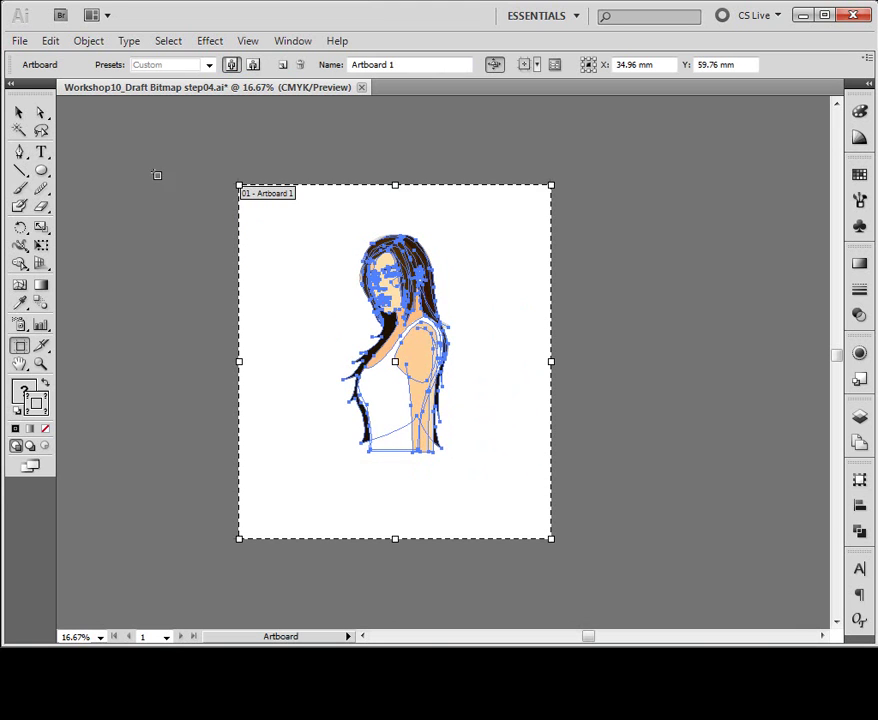
click(19, 113)
click(525, 308)
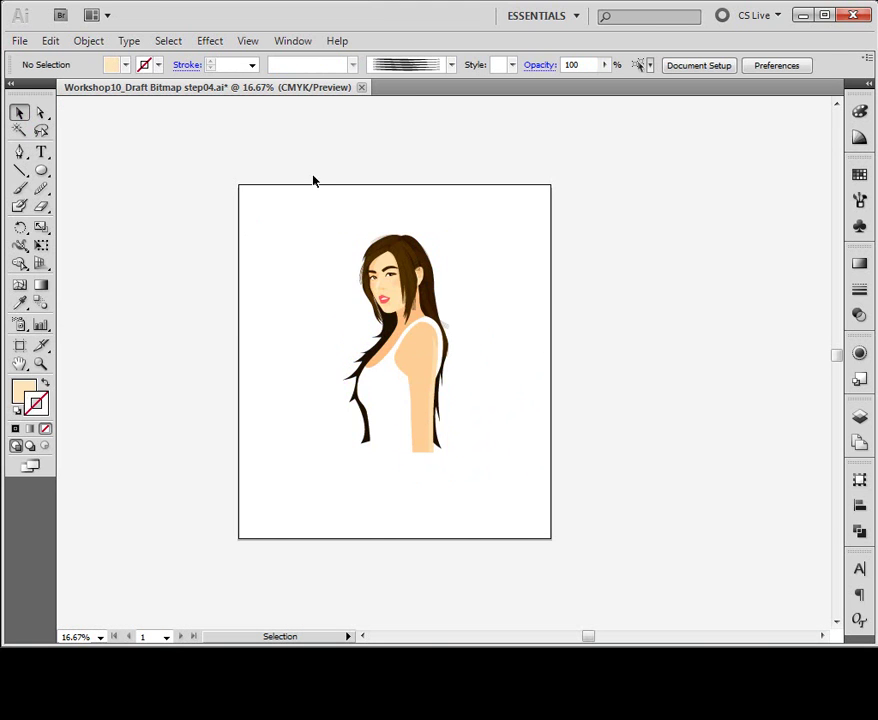
- Open the Graphic.ai dragon artwork file
click(19, 40)
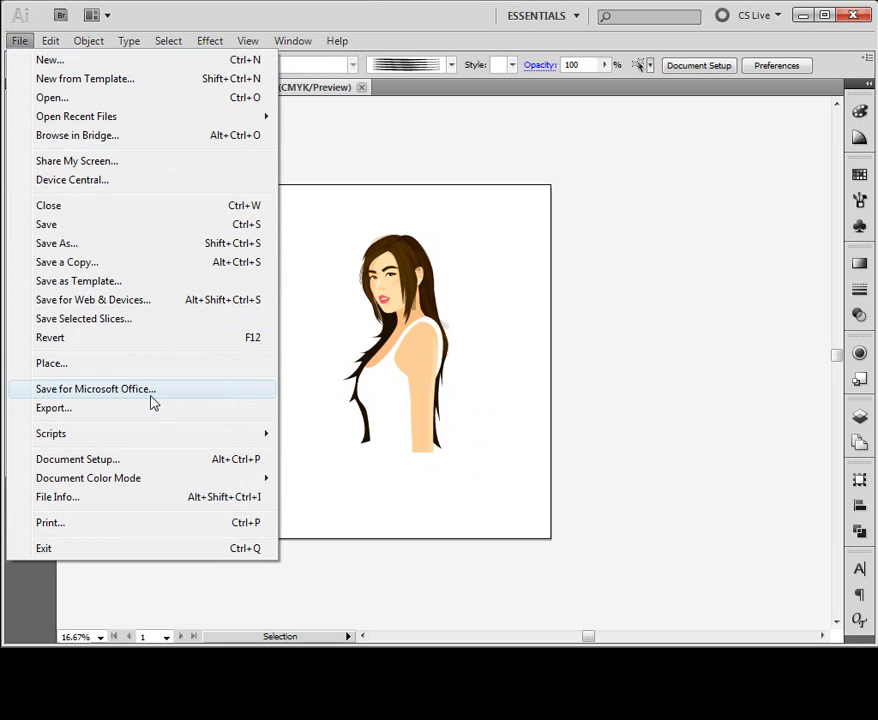
click(152, 99)
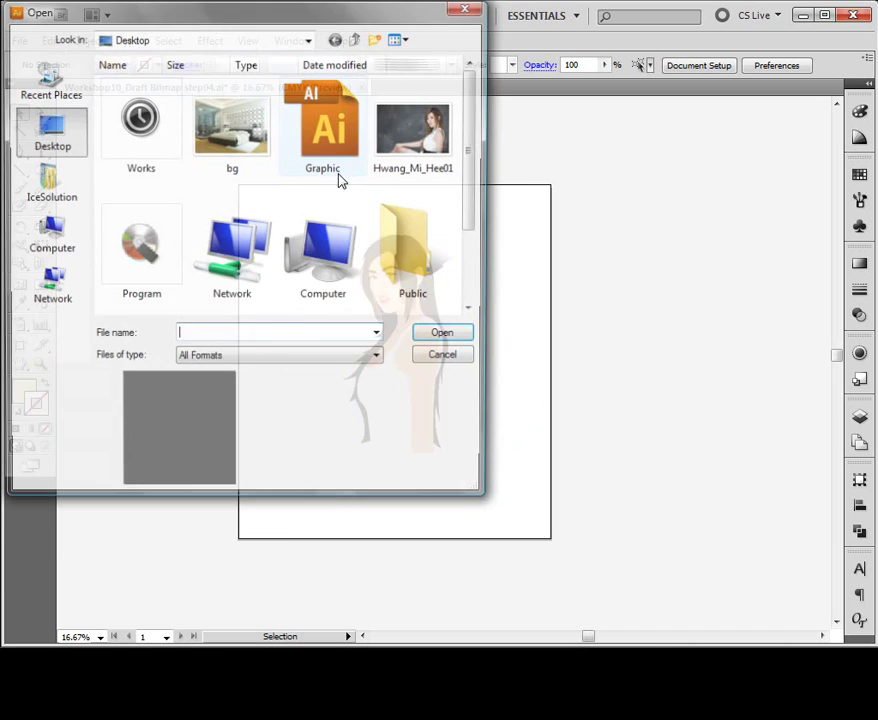
click(328, 140)
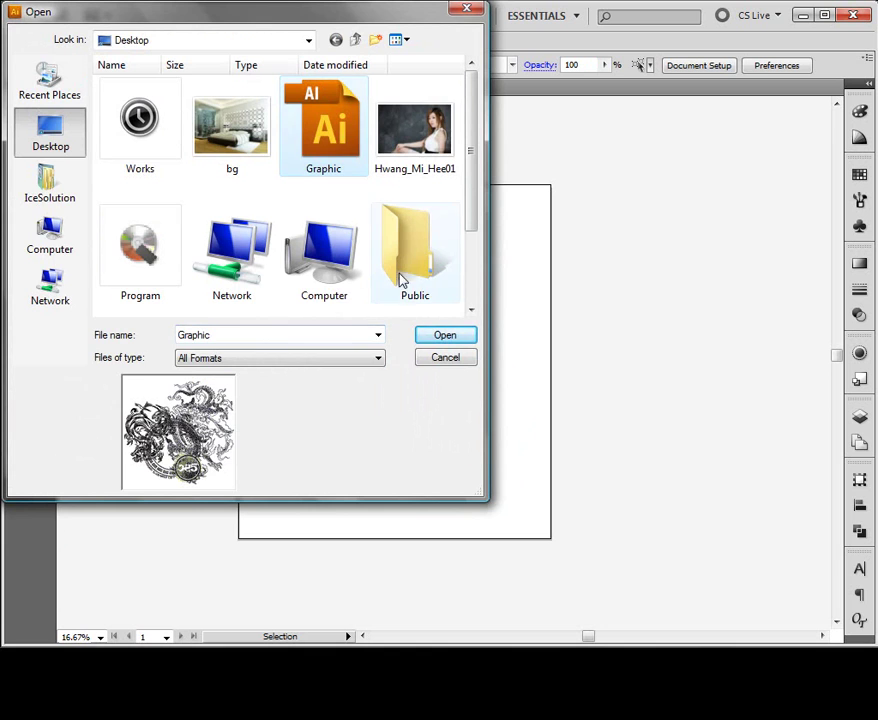
click(435, 338)
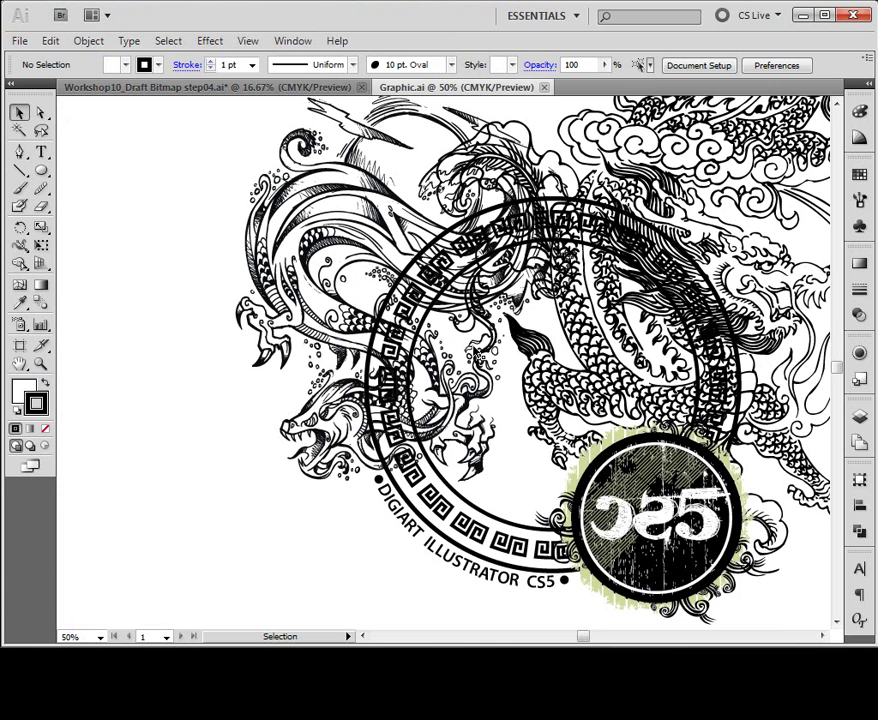
- Select and copy all of the dragon CS5 artwork, then close Graphic.ai
key(ctrl+minus)
key(ctrl+minus)
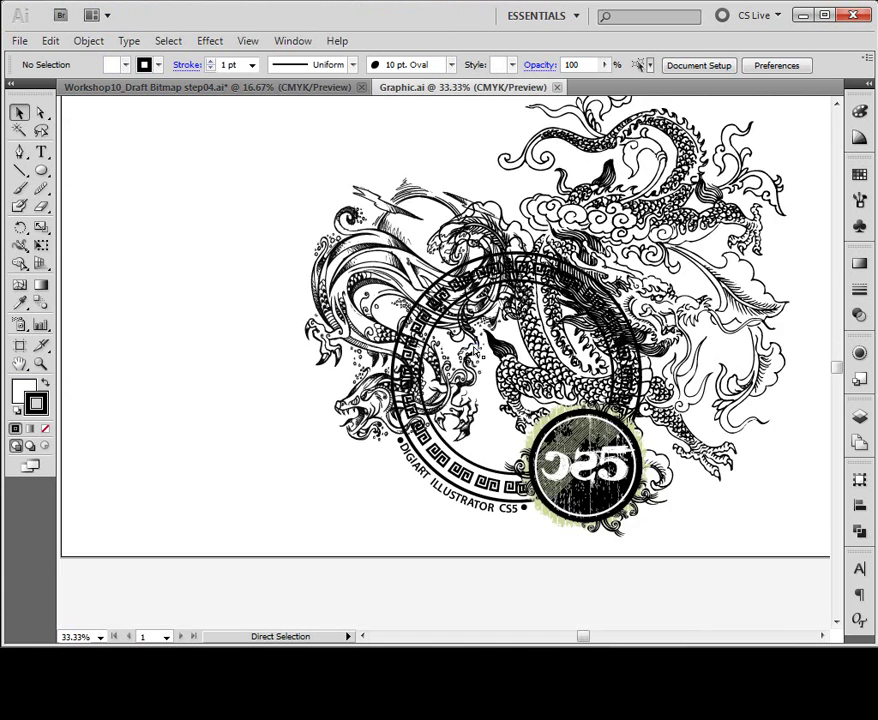
drag(316, 159, 733, 478)
key(ctrl+shift+a)
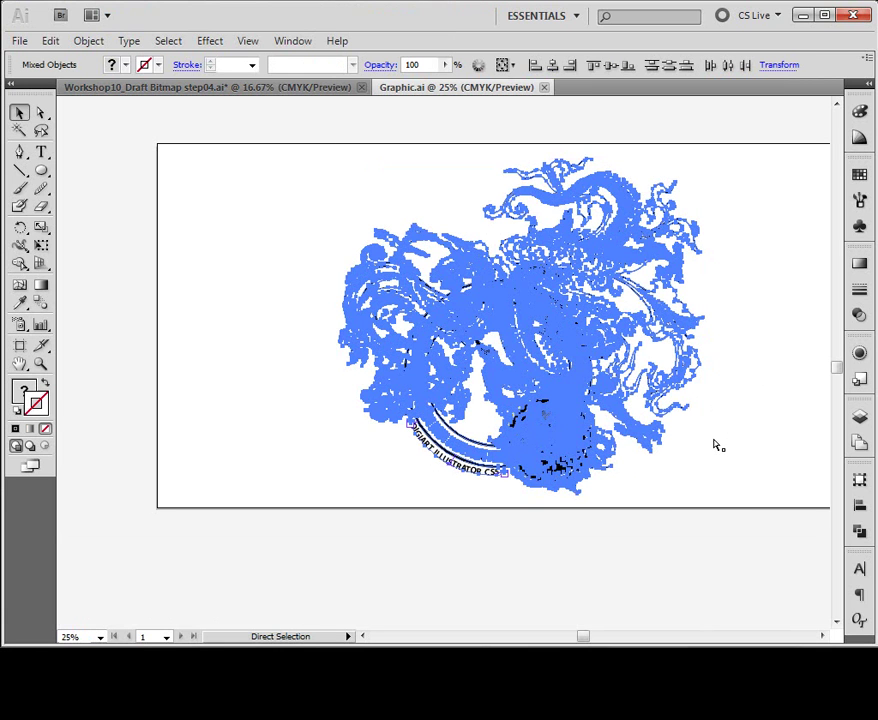
key(ctrl+a)
click(545, 88)
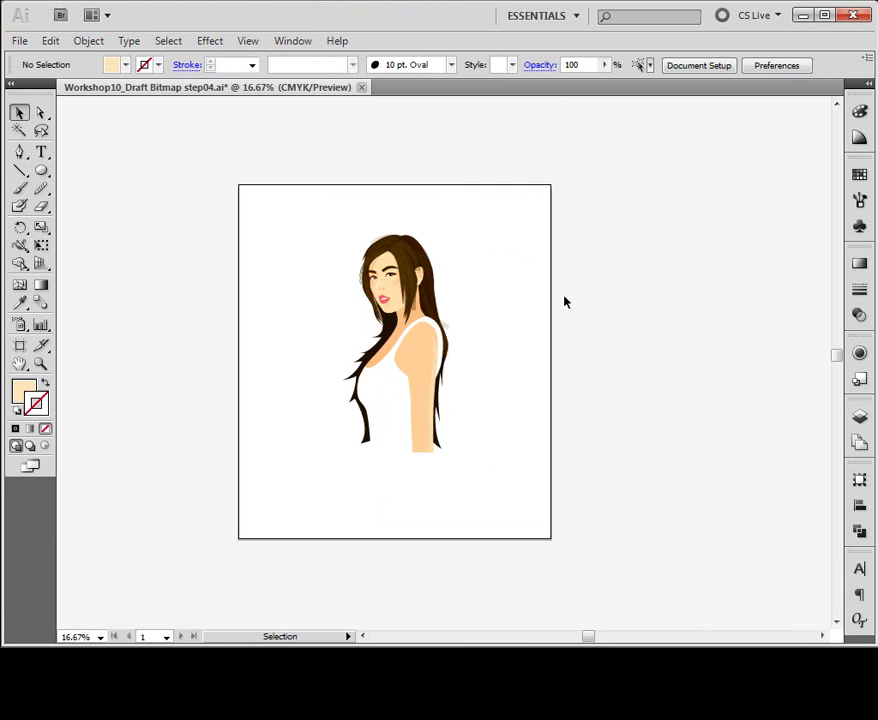
- Paste the dragon emblem, enlarge it proportionally around the woman, and send it to the back
key(ctrl+v)
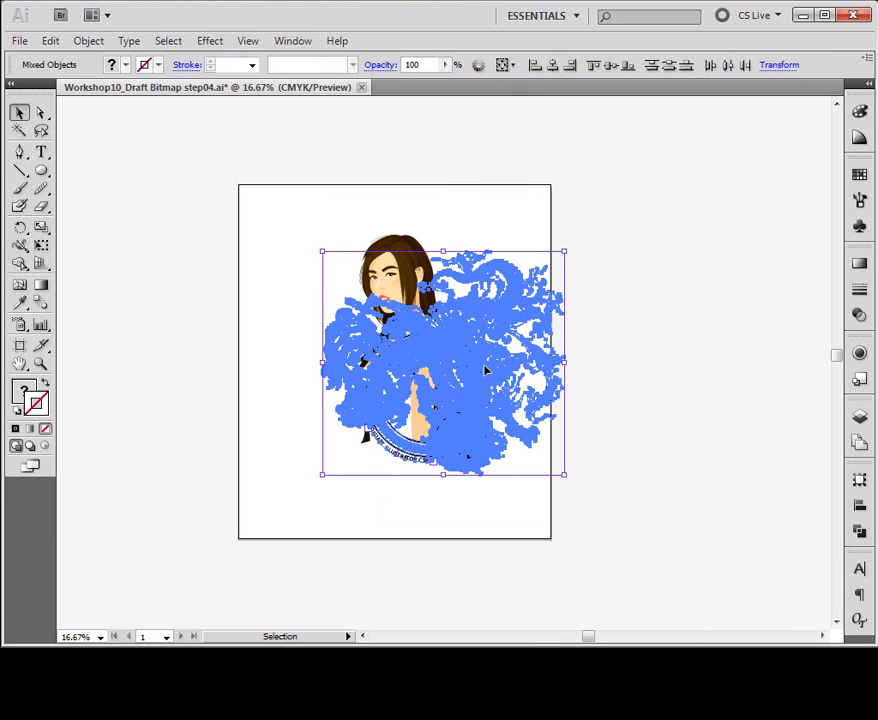
drag(470, 402, 425, 439)
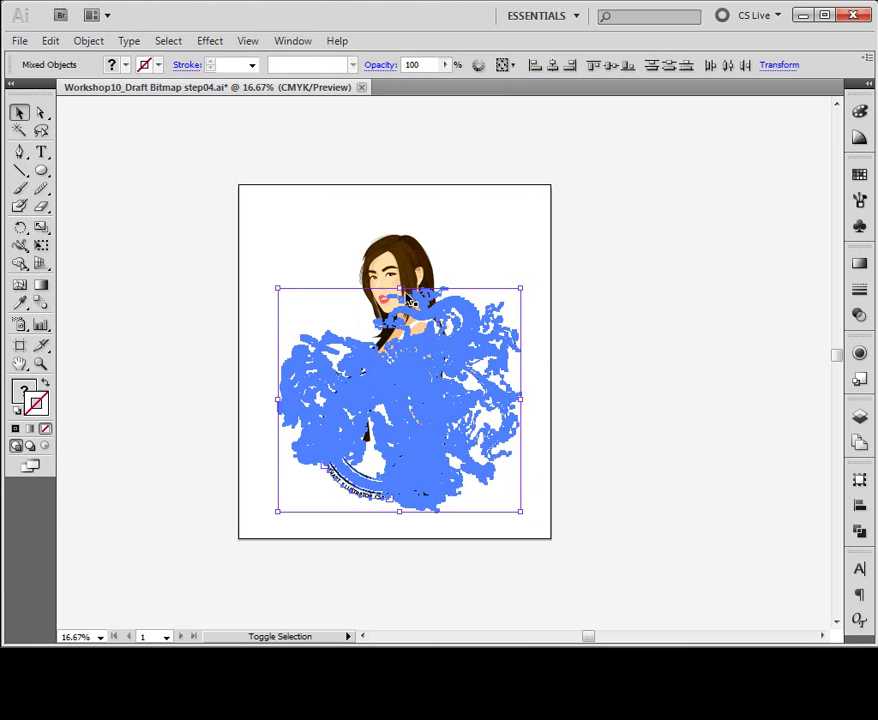
drag(400, 290, 407, 218)
drag(377, 434, 476, 452)
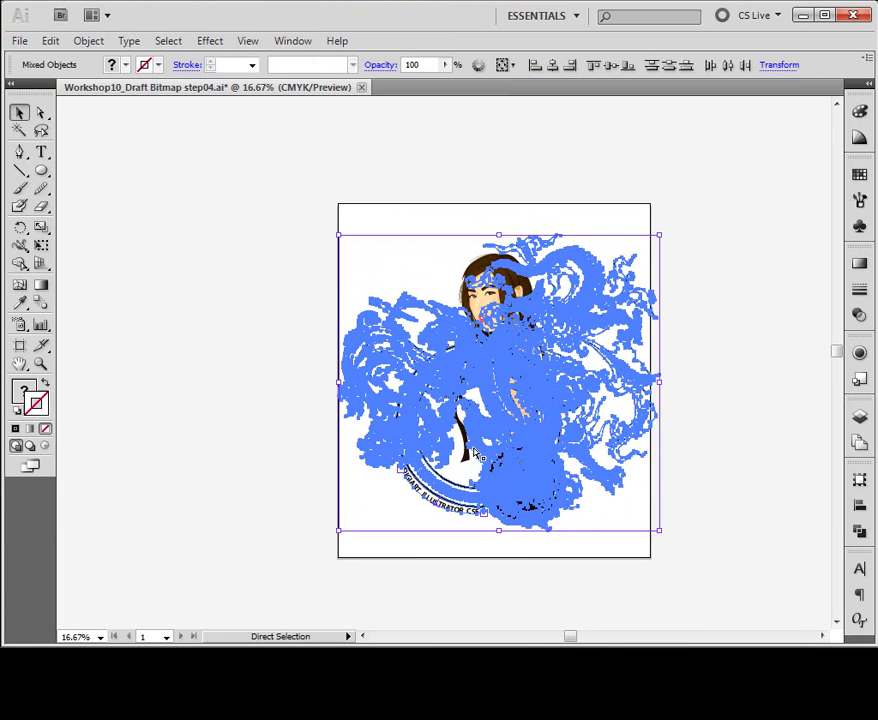
key(ctrl+plus)
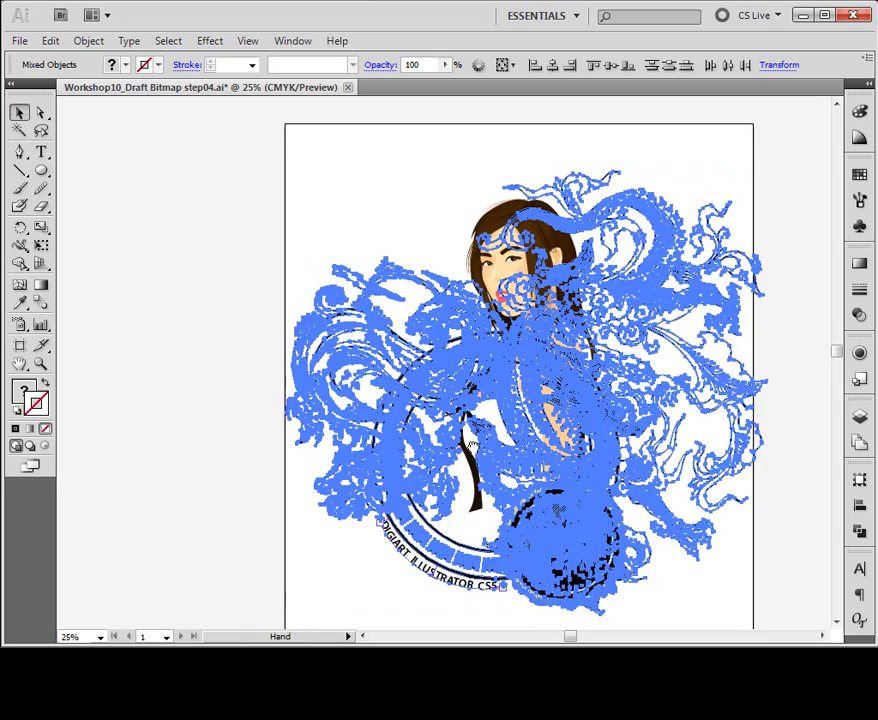
drag(618, 472, 580, 445)
drag(551, 506, 606, 484)
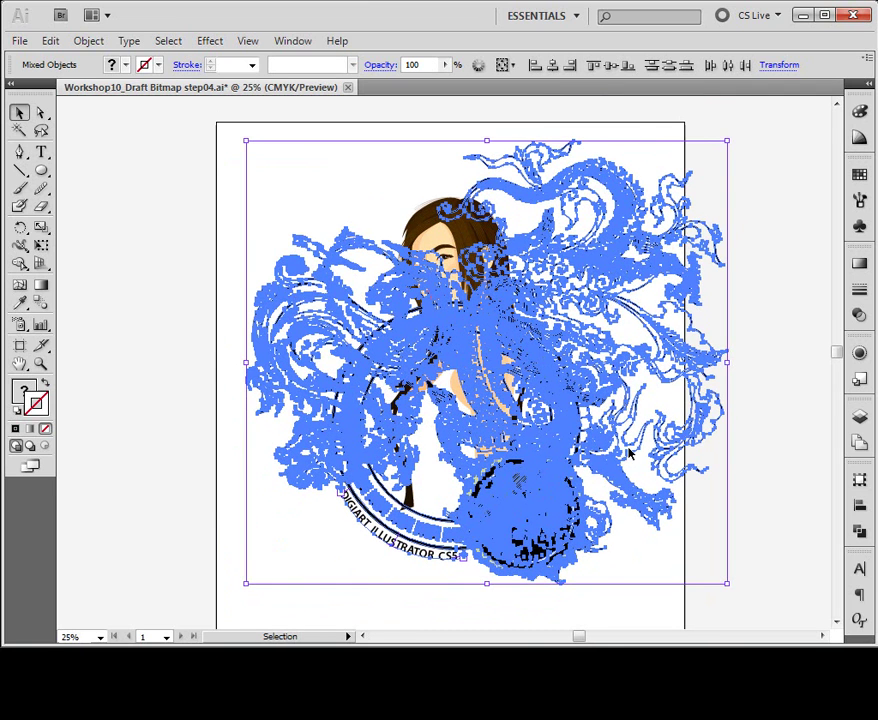
key(ctrl+shift+b)
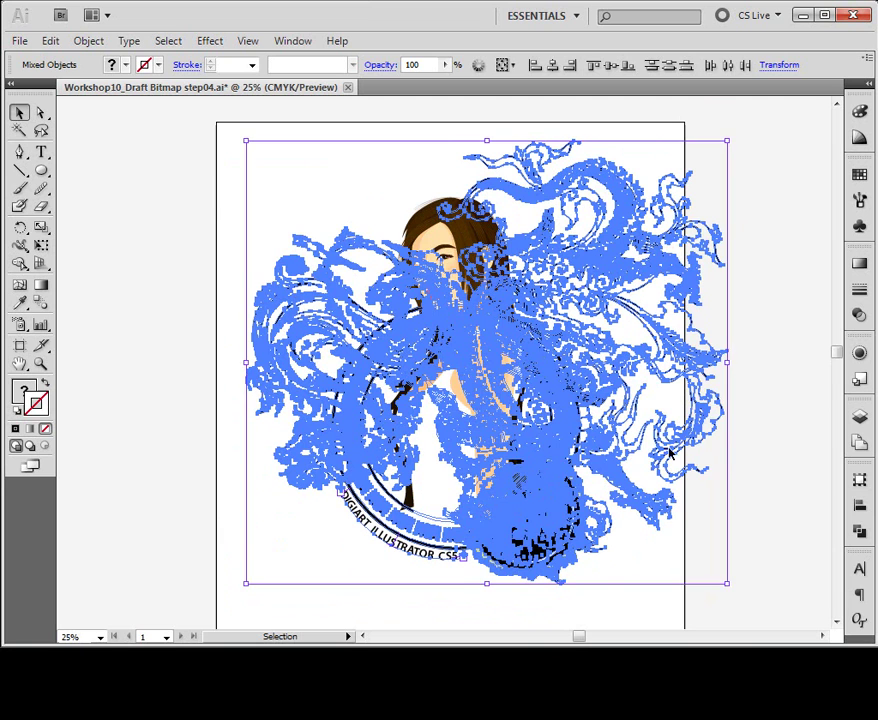
click(751, 463)
drag(569, 530, 603, 503)
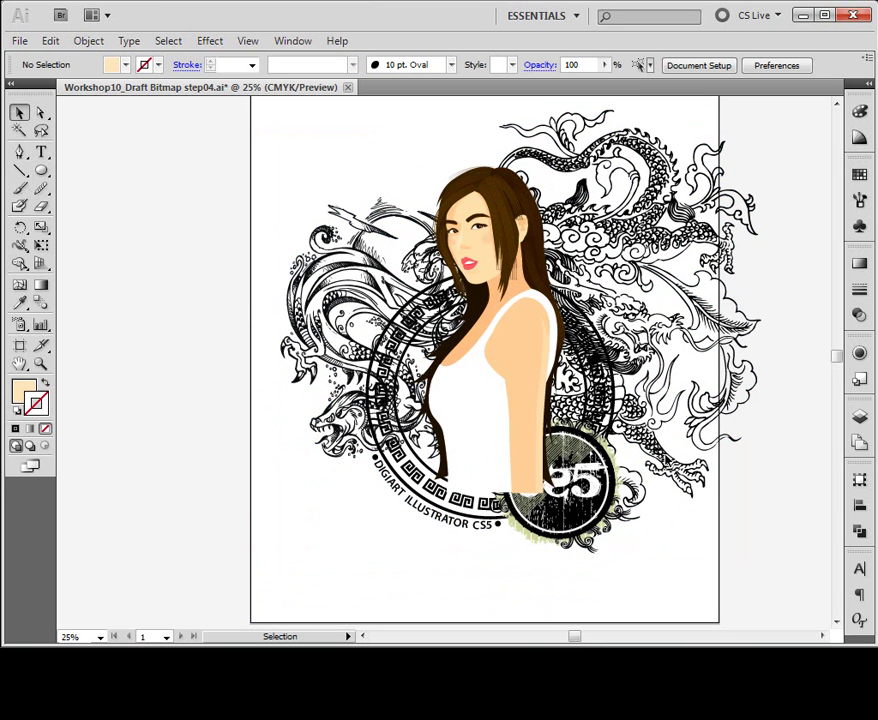
- Paste copies of the ring group and CS5 badge in front of the woman
click(540, 475)
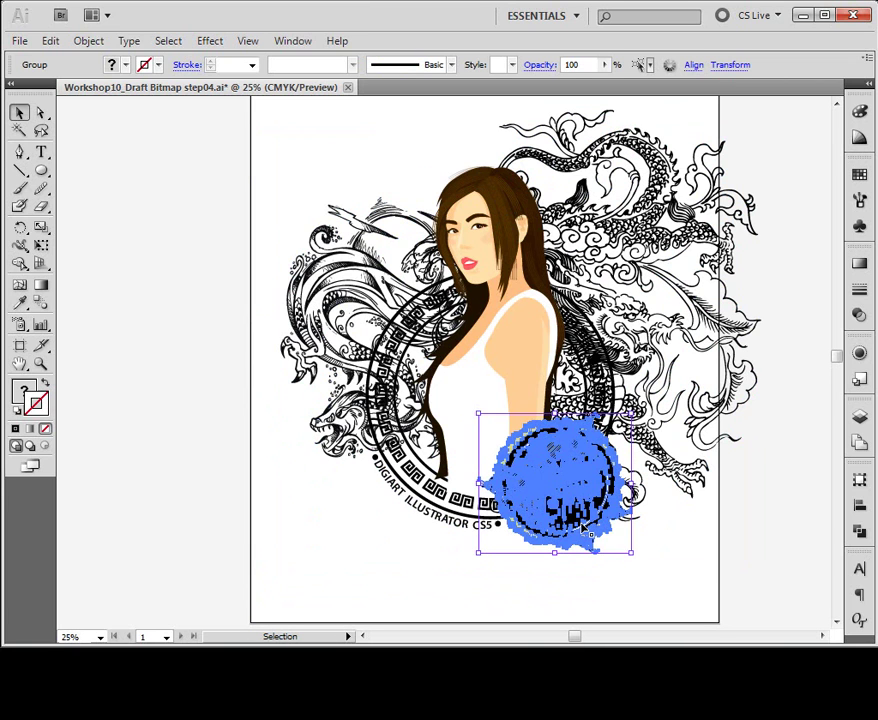
click(722, 561)
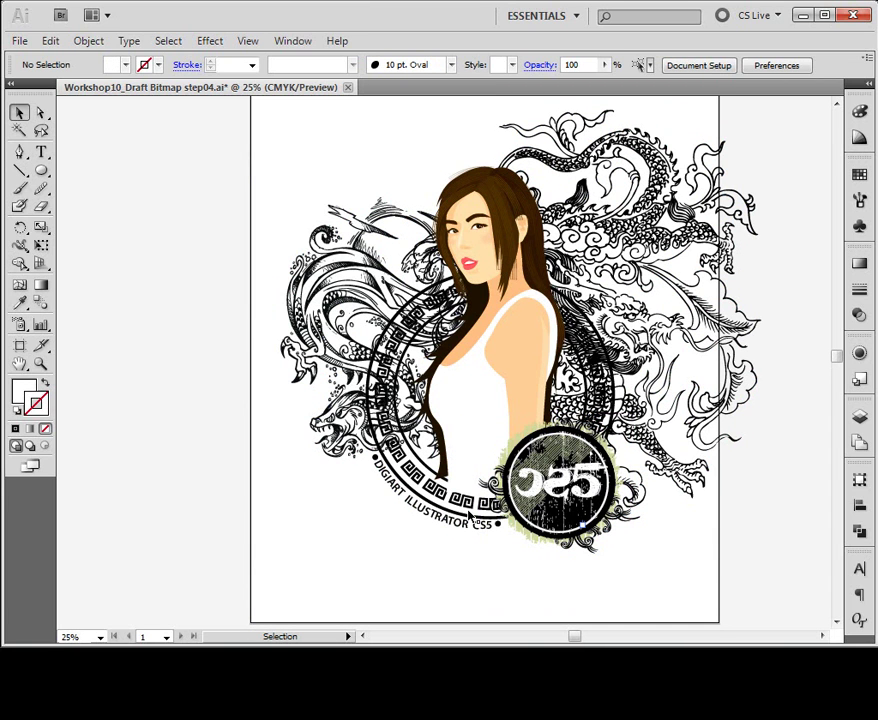
click(380, 318)
key(a)
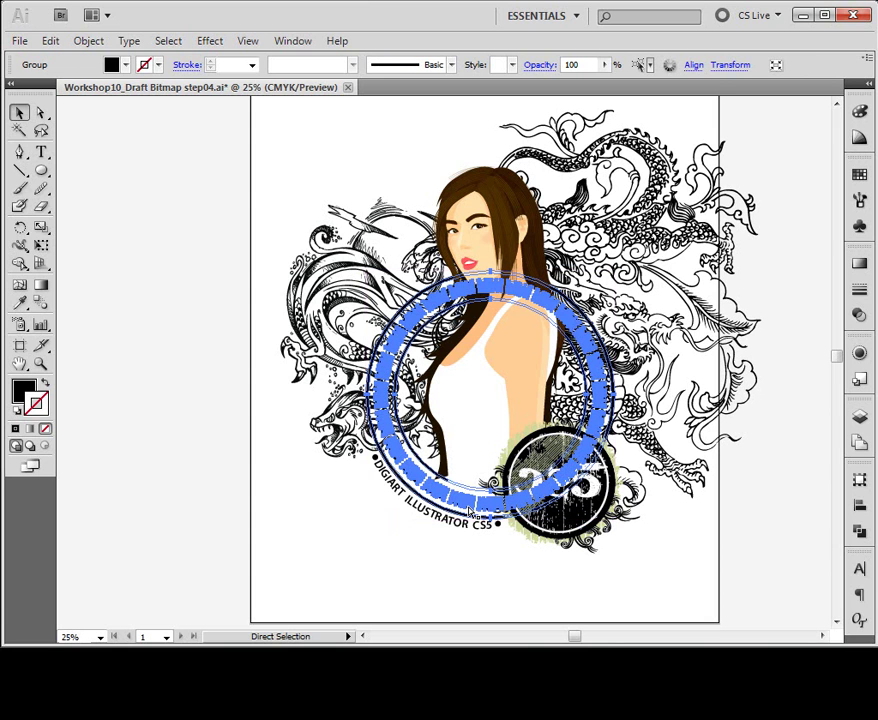
key(v)
click(652, 576)
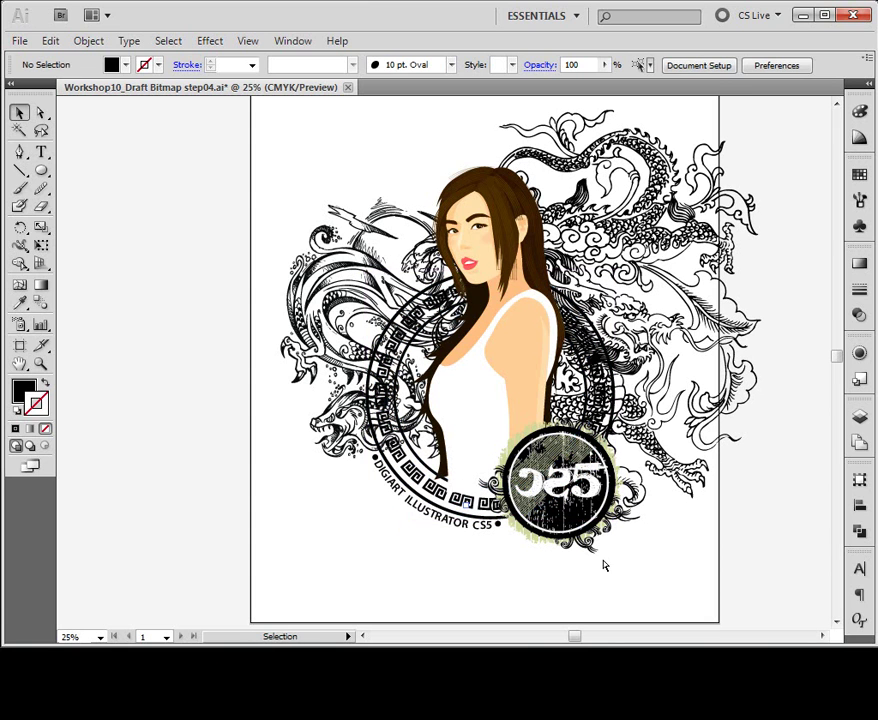
click(565, 537)
key(a)
key(v)
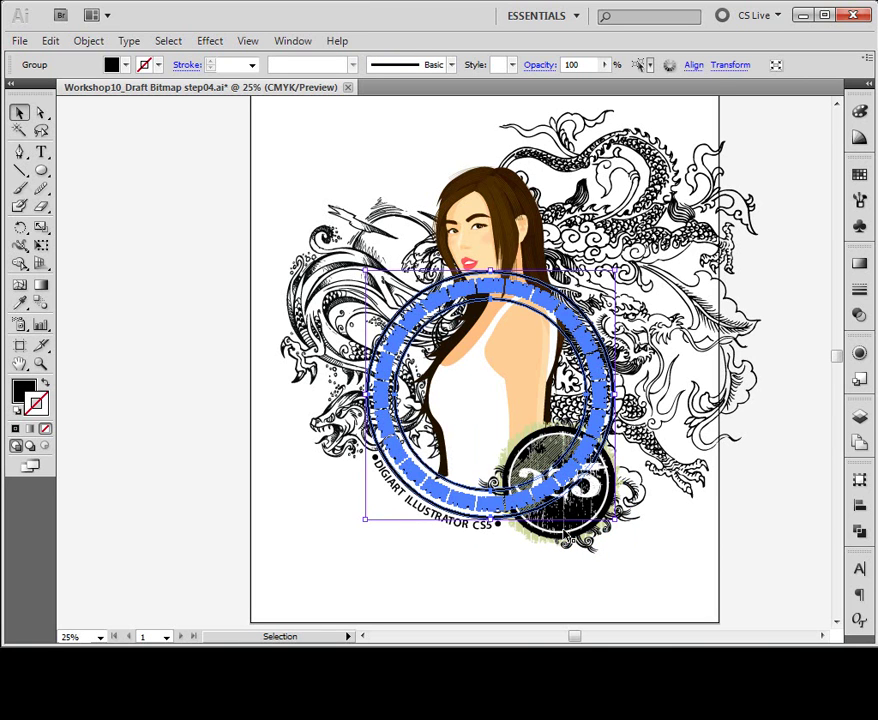
key(a)
key(v)
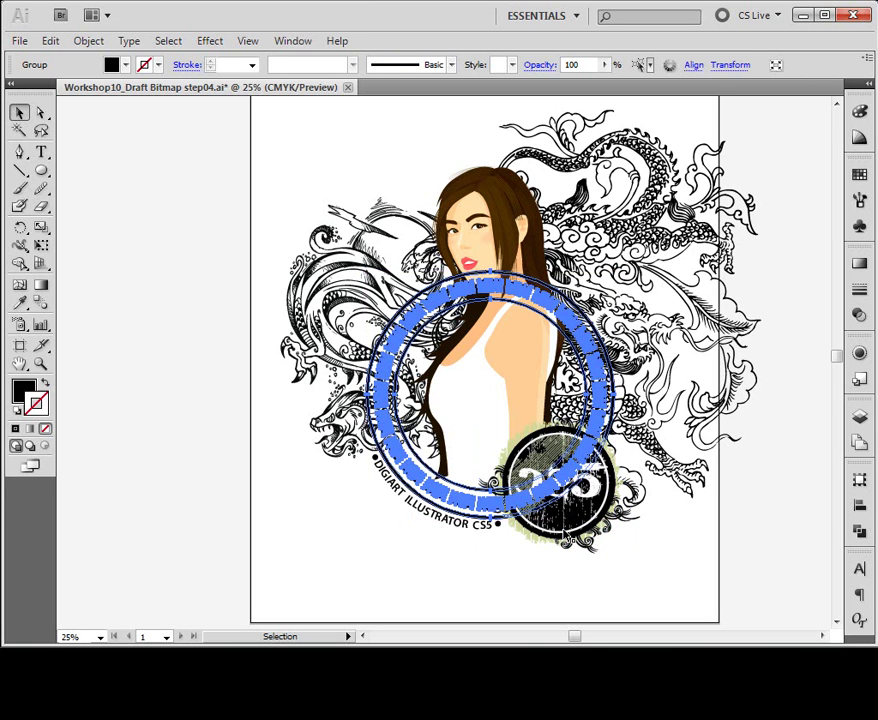
- Erase the front ring copy, keeping only its lower arc
click(41, 206)
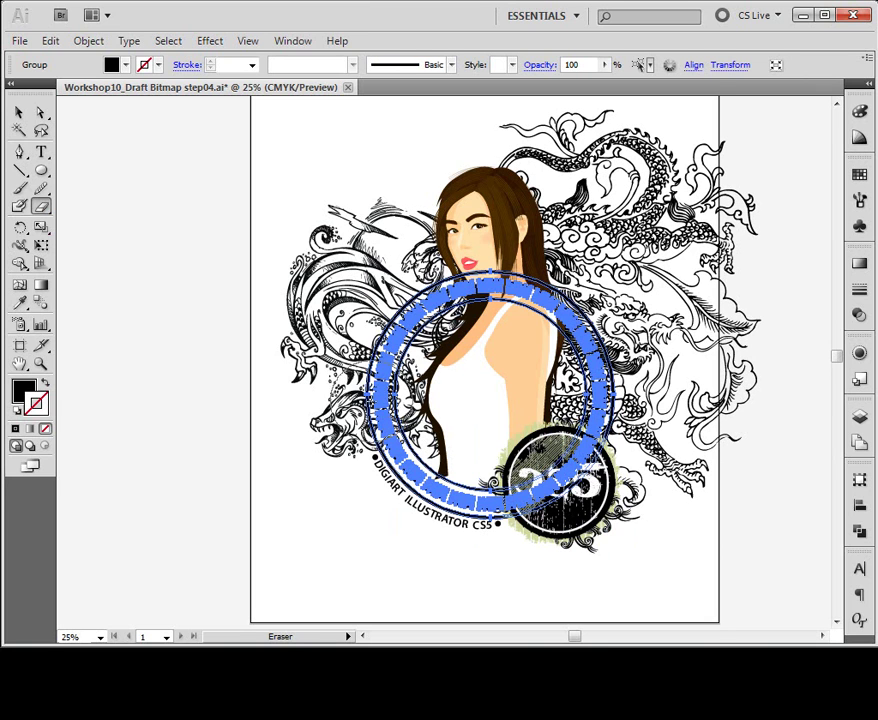
mouse_move(372, 425)
mouse_down()
mouse_move(389, 318)
mouse_move(452, 294)
mouse_move(559, 302)
mouse_move(655, 367)
mouse_move(614, 349)
mouse_move(598, 435)
mouse_move(513, 359)
mouse_up()
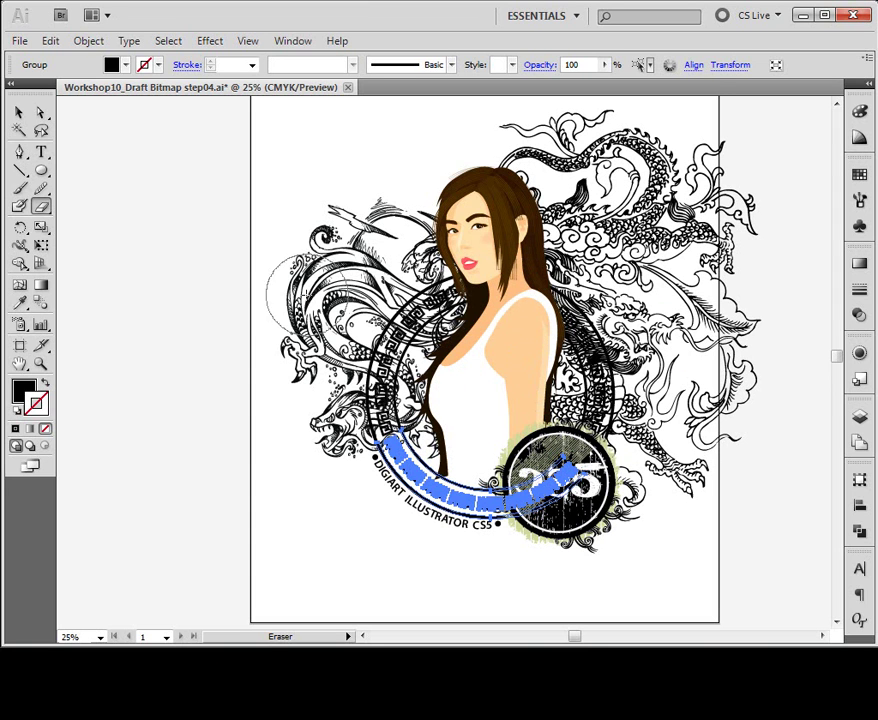
click(19, 112)
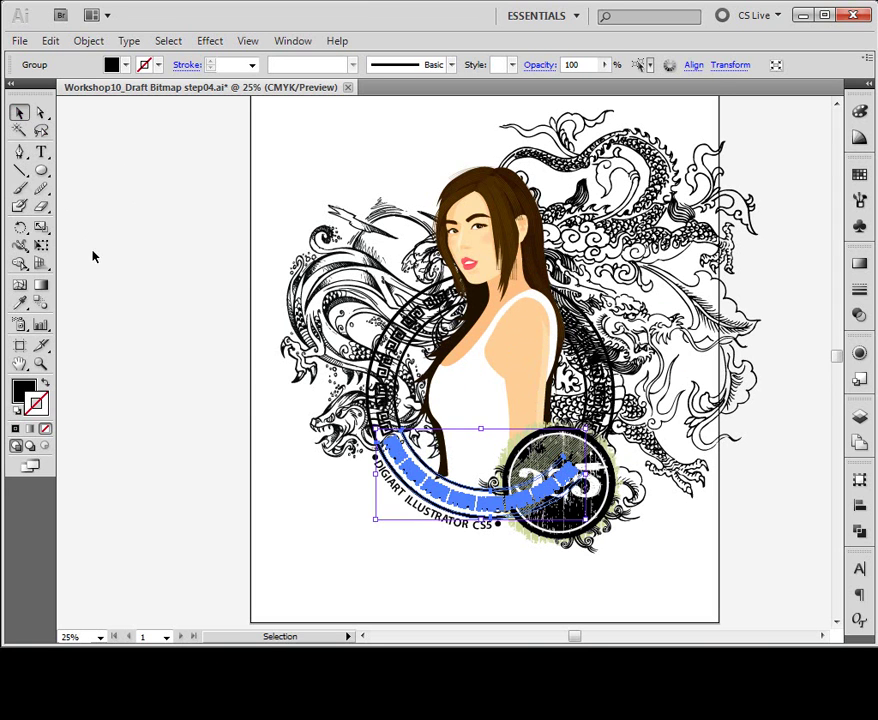
click(137, 283)
drag(210, 343, 249, 365)
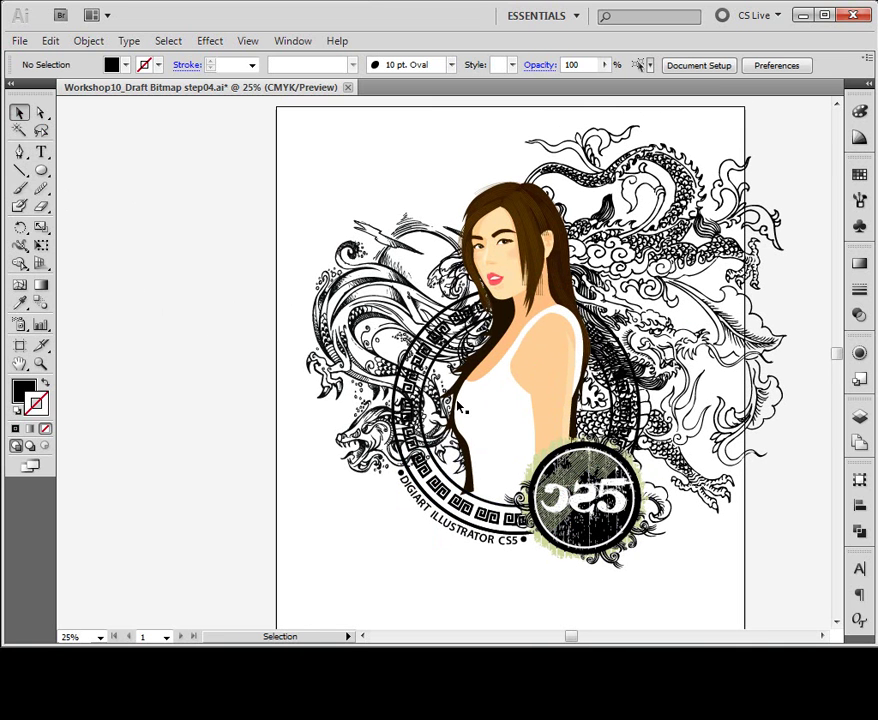
- Widen the artboard to the right and adjust its bottom edge to frame the emblem
key(shift+o)
drag(531, 453, 441, 411)
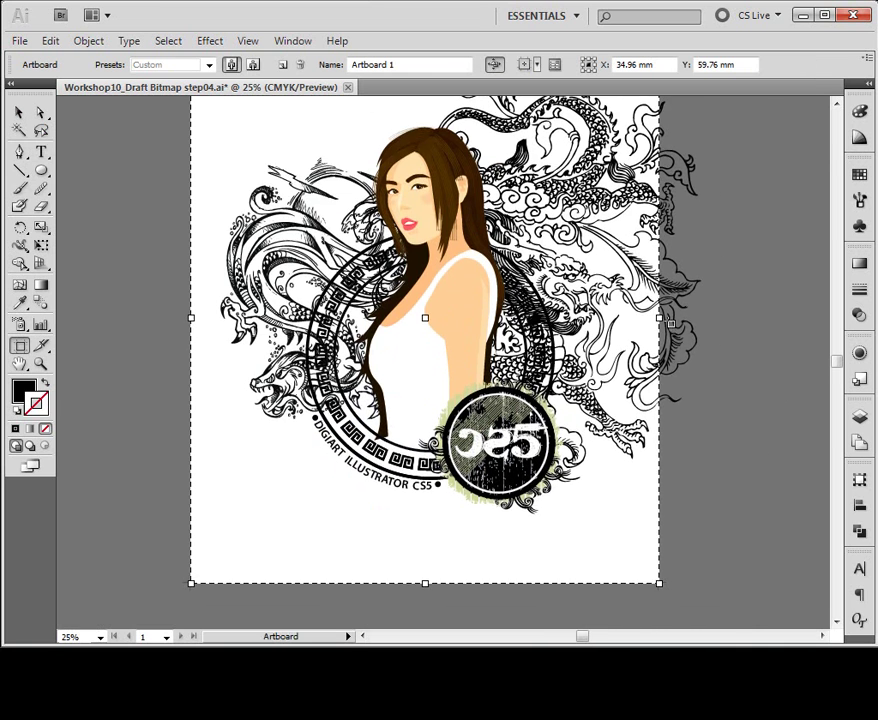
drag(659, 318, 730, 326)
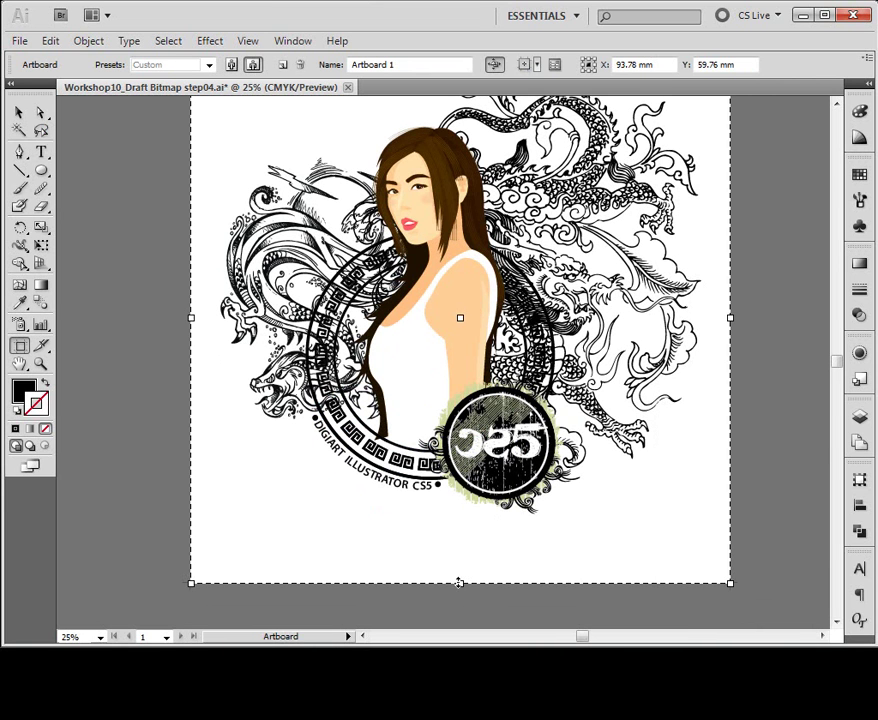
mouse_move(459, 583)
mouse_down()
mouse_move(459, 530)
mouse_move(454, 604)
mouse_up()
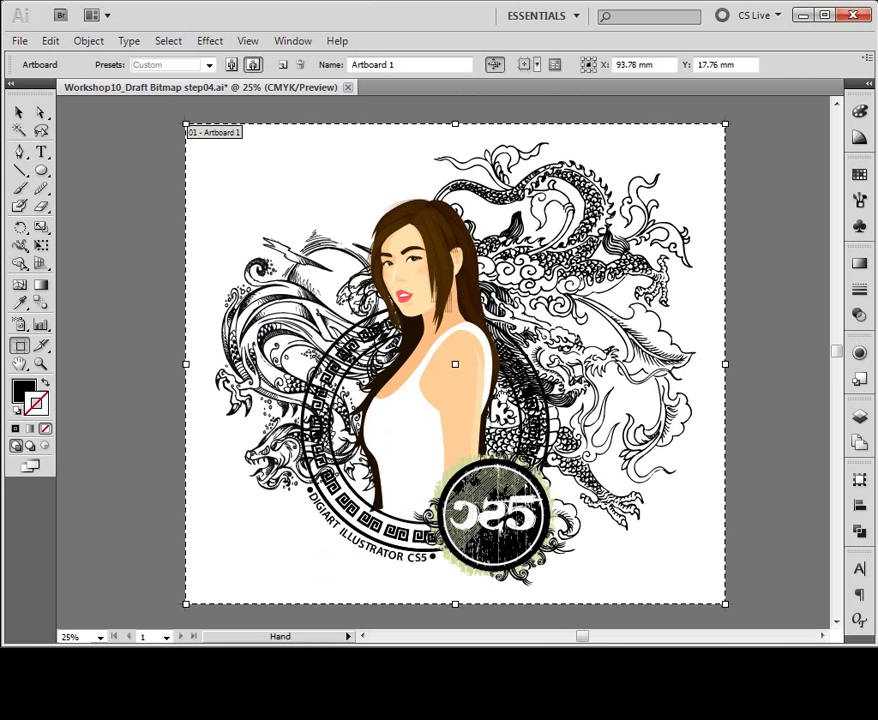
click(19, 112)
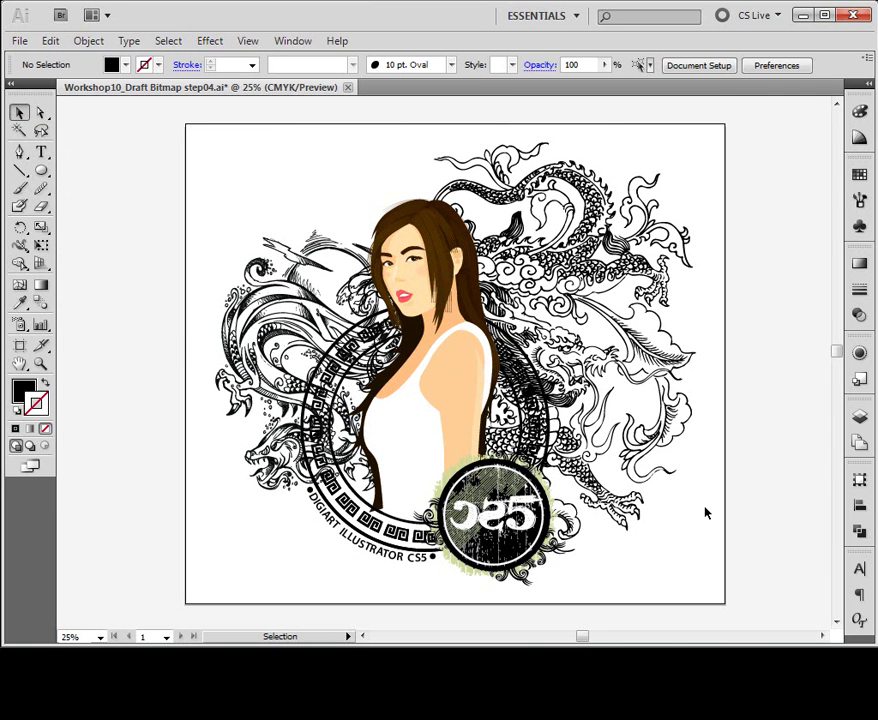